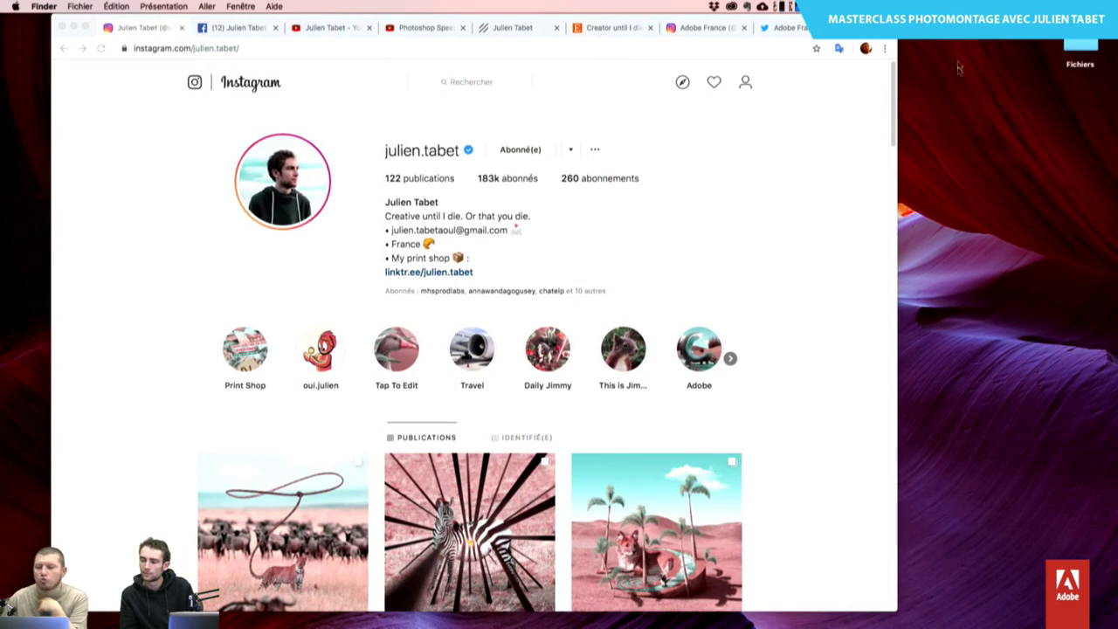
Bring Chrome to the front and scroll the artist's Instagram grid down to the oldest posts
{"action": "left_click", "coordinate": [85, 27]}
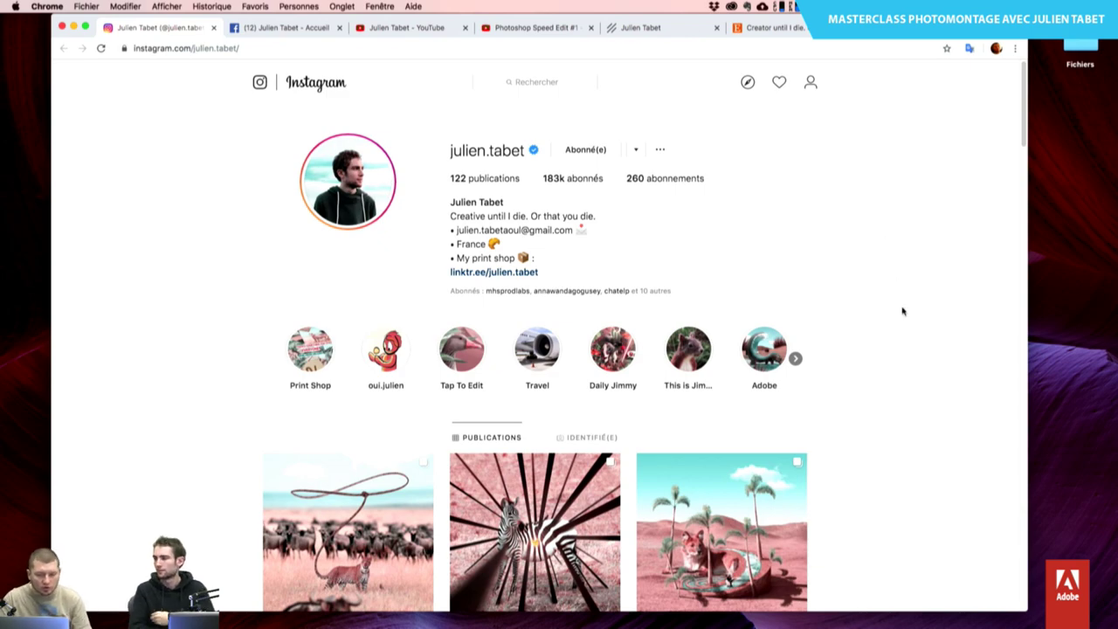
{"action": "scroll", "coordinate": [903, 309], "scroll_direction": "down", "scroll_amount": 5}
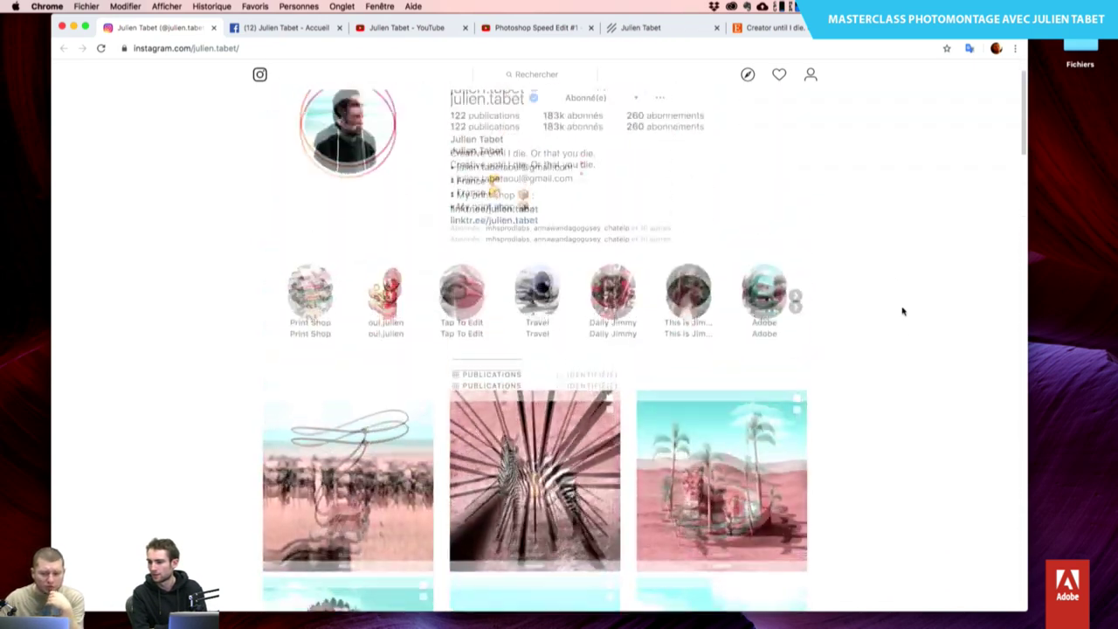
{"action": "scroll", "coordinate": [903, 311], "scroll_direction": "up", "scroll_amount": 1}
{"action": "scroll", "coordinate": [903, 311], "scroll_direction": "down", "scroll_amount": 3}
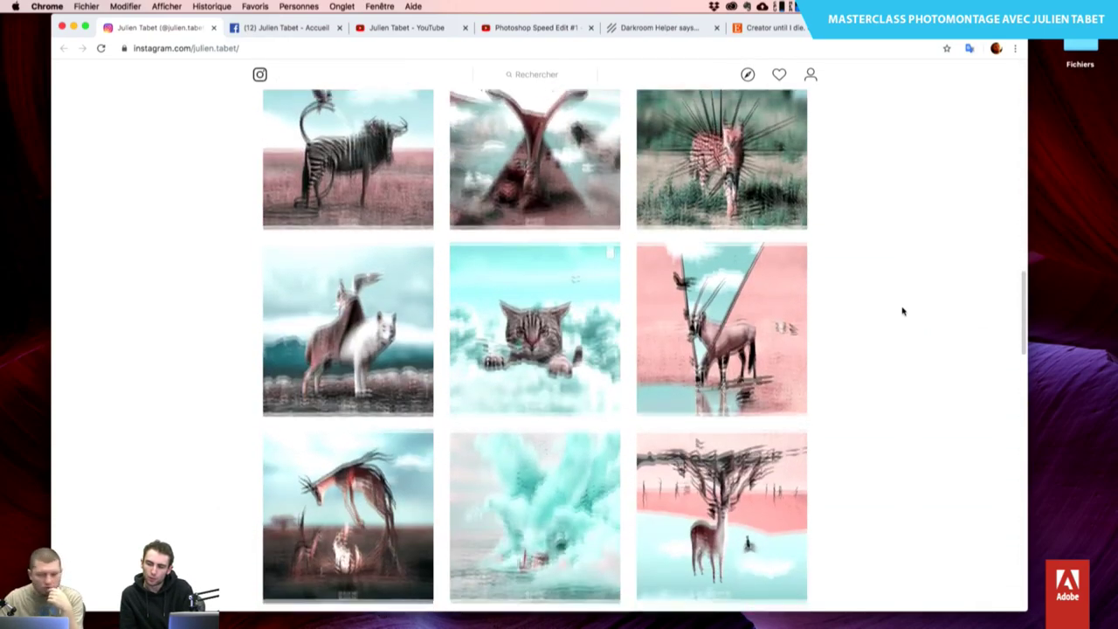
{"action": "scroll", "coordinate": [903, 311], "scroll_direction": "down", "scroll_amount": 2}
{"action": "scroll", "coordinate": [904, 311], "scroll_direction": "down", "scroll_amount": 2}
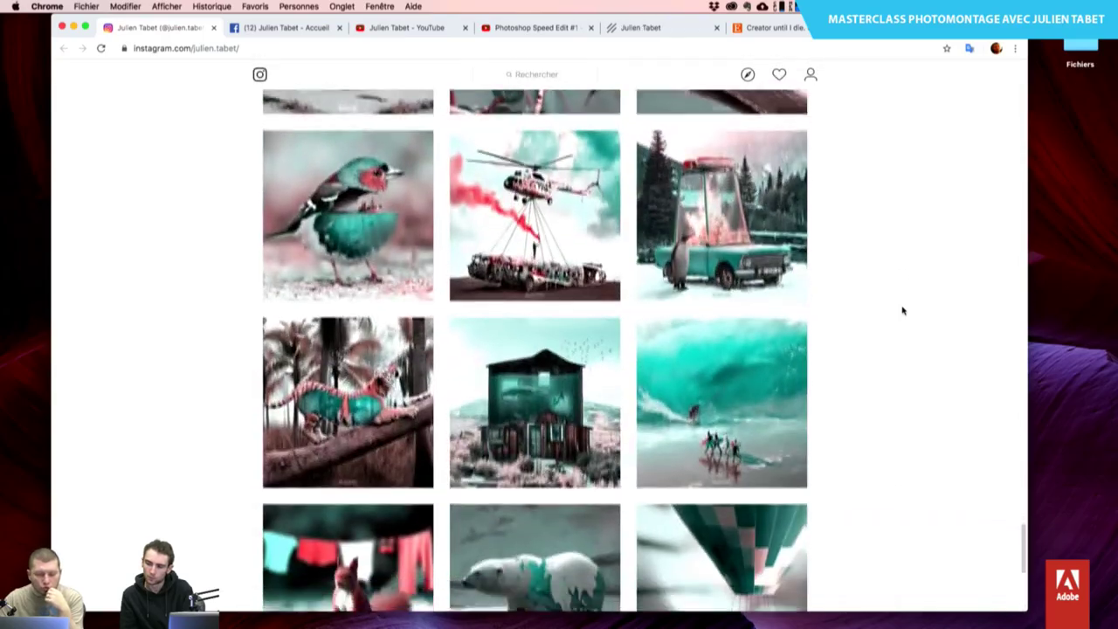
{"action": "scroll", "coordinate": [903, 311], "scroll_direction": "down", "scroll_amount": 3}
{"action": "scroll", "coordinate": [903, 311], "scroll_direction": "down", "scroll_amount": 3}
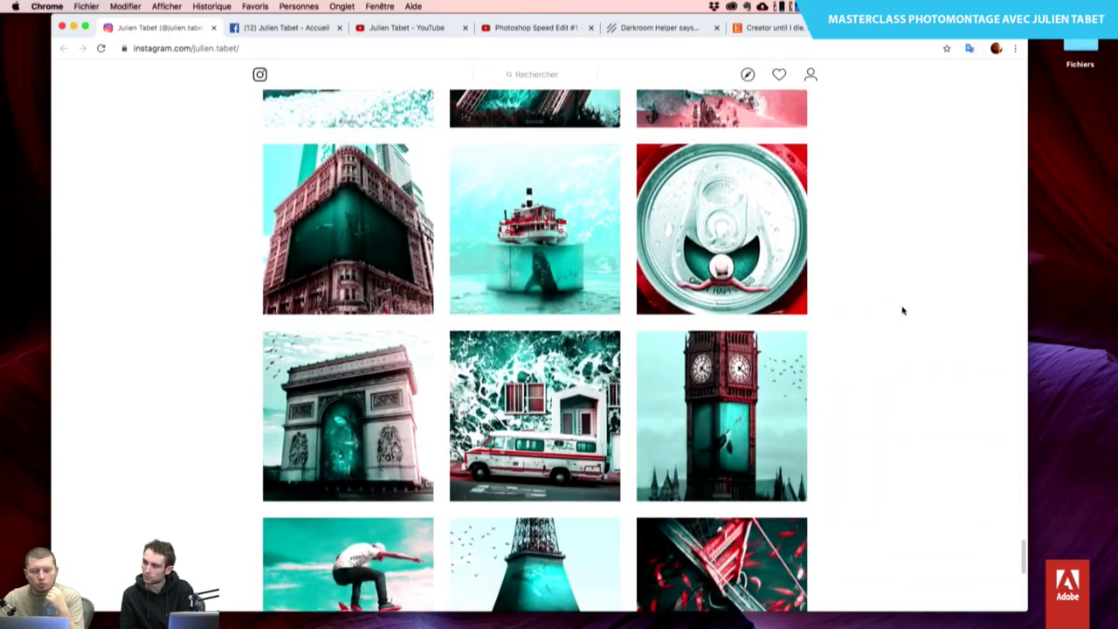
{"action": "scroll", "coordinate": [903, 311], "scroll_direction": "down", "scroll_amount": 1}
{"action": "scroll", "coordinate": [904, 311], "scroll_direction": "down", "scroll_amount": 2}
{"action": "scroll", "coordinate": [904, 311], "scroll_direction": "down", "scroll_amount": 3}
{"action": "scroll", "coordinate": [903, 311], "scroll_direction": "down", "scroll_amount": 2}
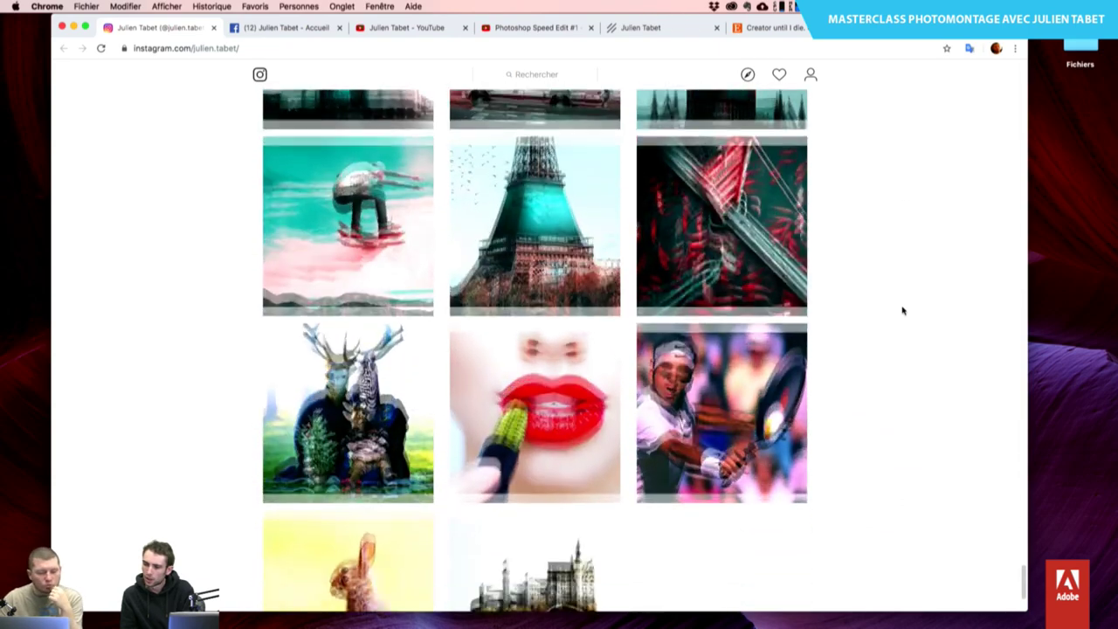
{"action": "scroll", "coordinate": [903, 311], "scroll_direction": "down", "scroll_amount": 2}
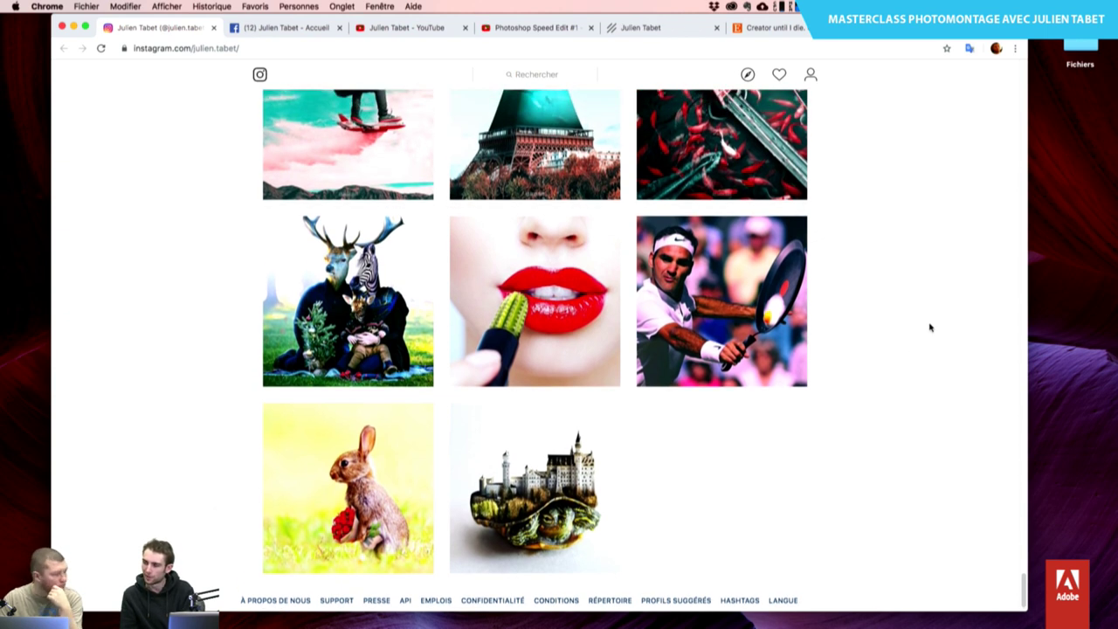
{"action": "scroll", "coordinate": [930, 328], "scroll_direction": "up", "scroll_amount": 1}
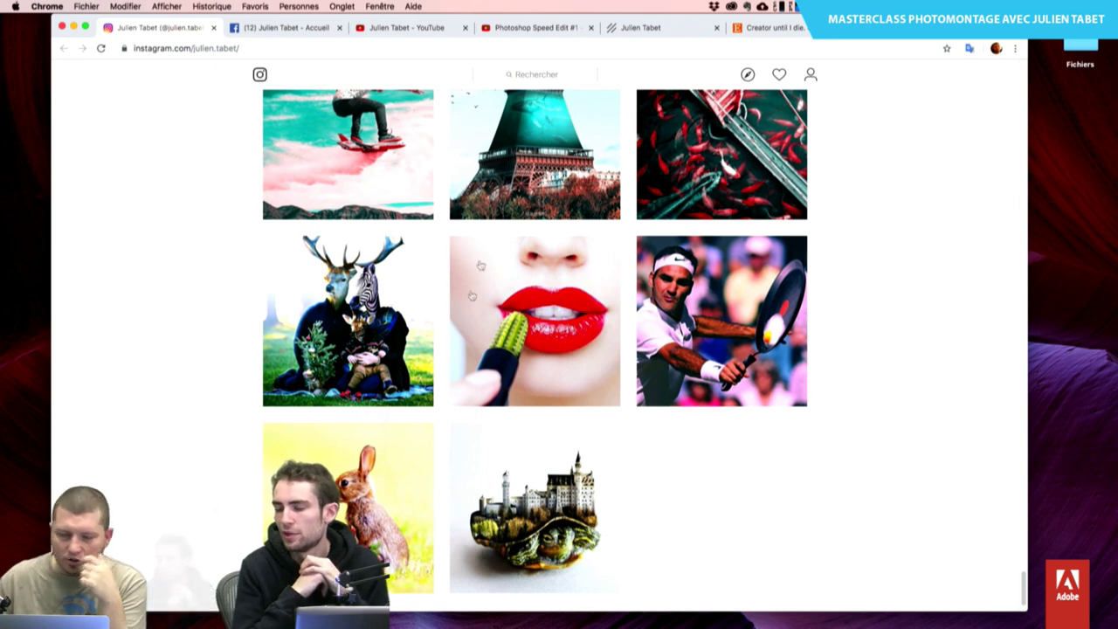
{"action": "scroll", "coordinate": [431, 260], "scroll_direction": "up", "scroll_amount": 2}
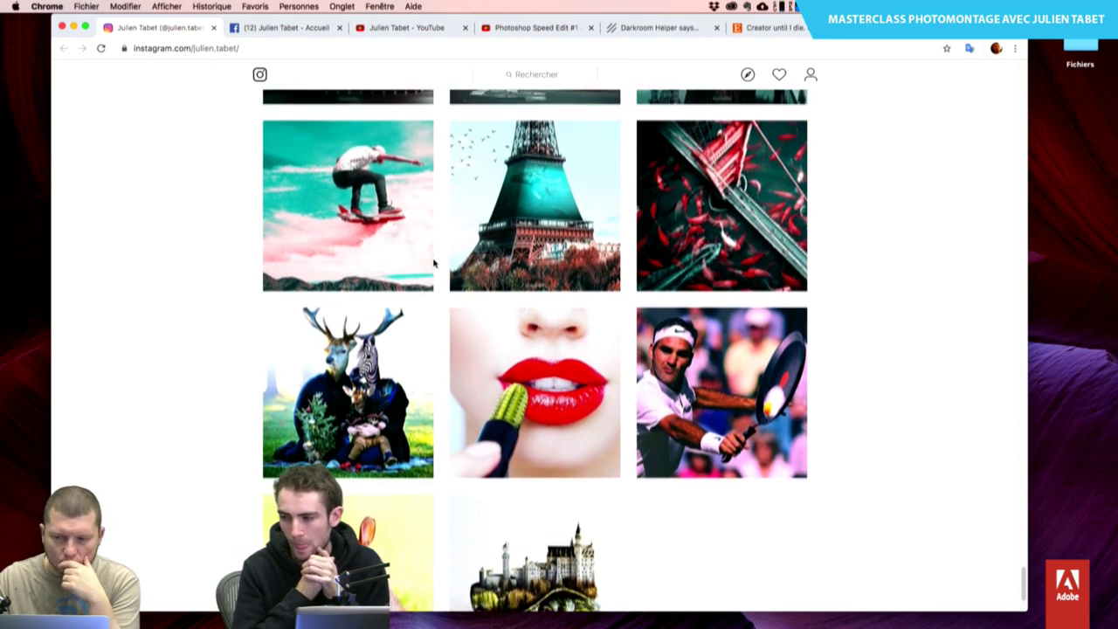
{"action": "scroll", "coordinate": [434, 262], "scroll_direction": "up", "scroll_amount": 2}
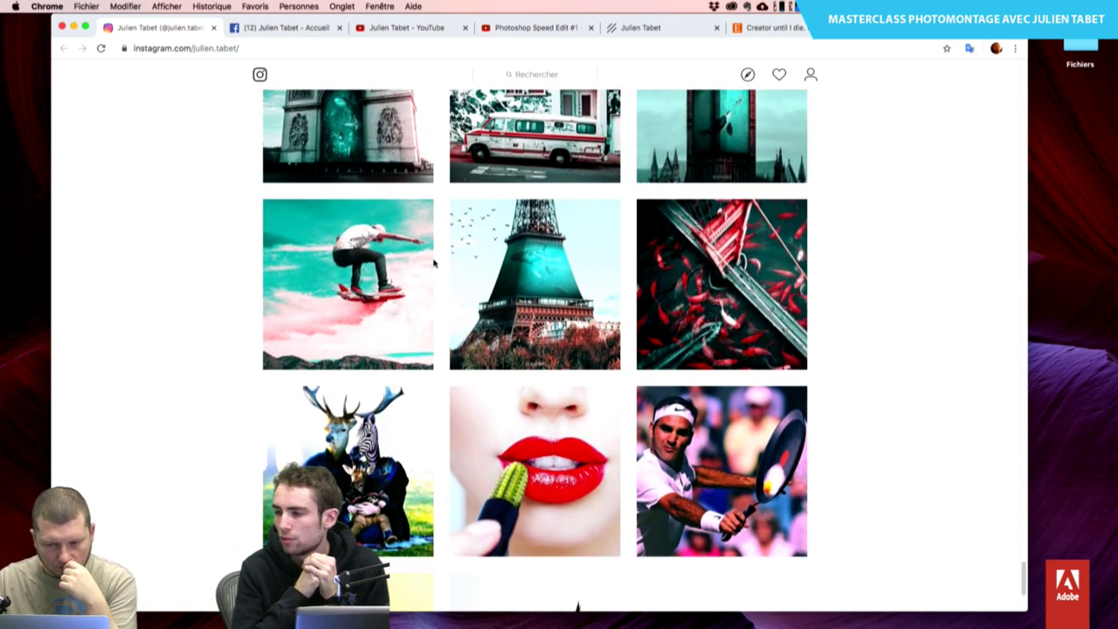
{"action": "scroll", "coordinate": [434, 262], "scroll_direction": "up", "scroll_amount": 1}
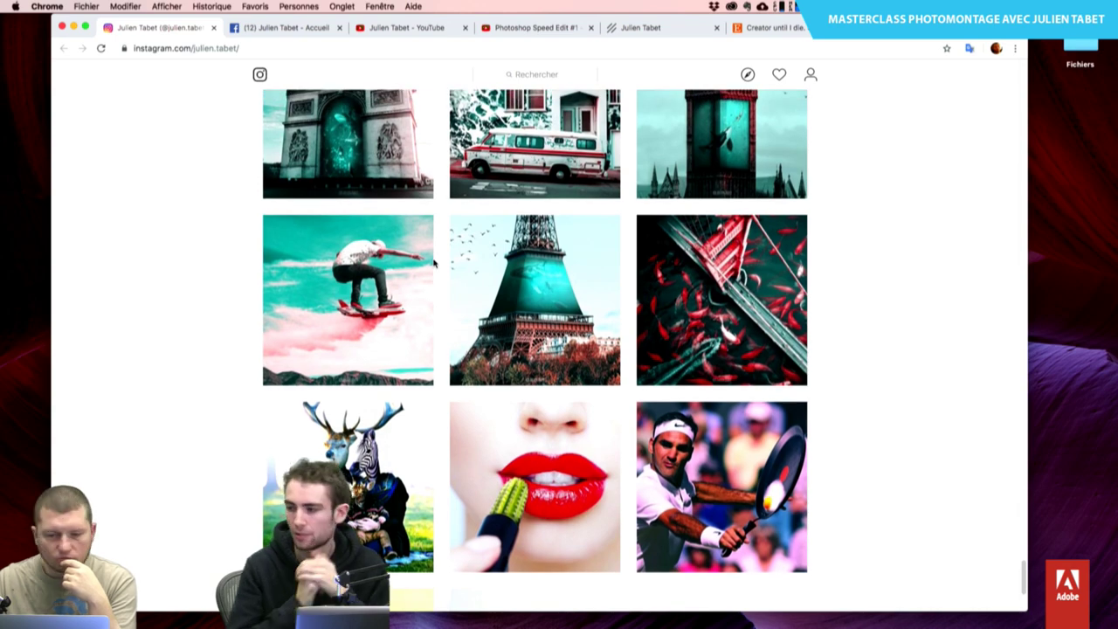
Narrow the Chrome window from its left edge and move it to the right
{"action": "left_click_drag", "start_coordinate": [52, 149], "coordinate": [185, 111]}
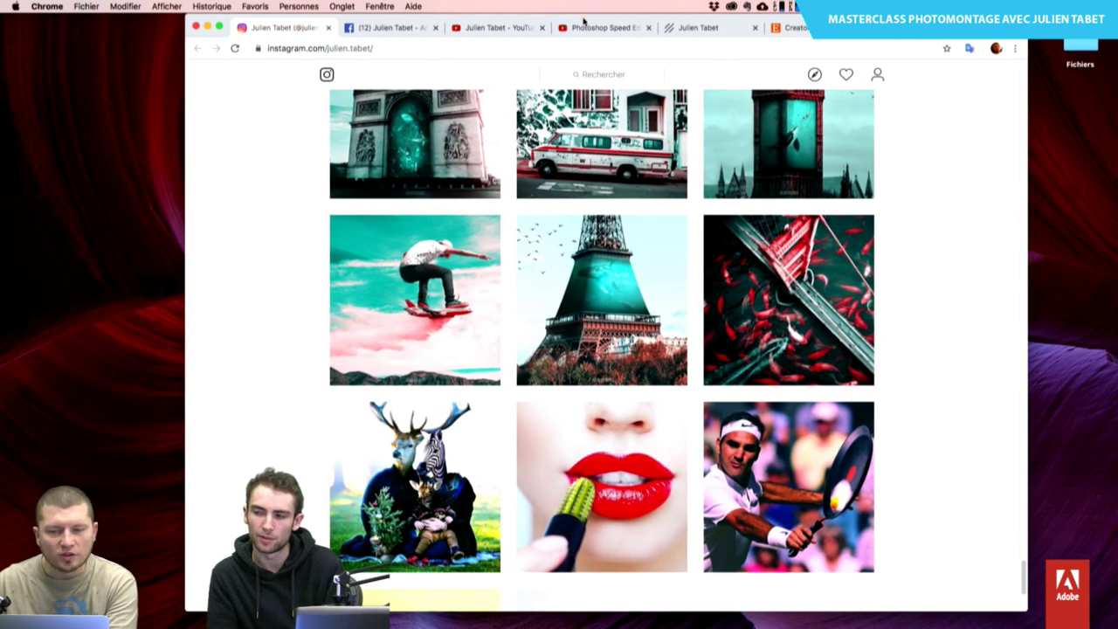
{"action": "left_click_drag", "start_coordinate": [584, 19], "coordinate": [651, 8]}
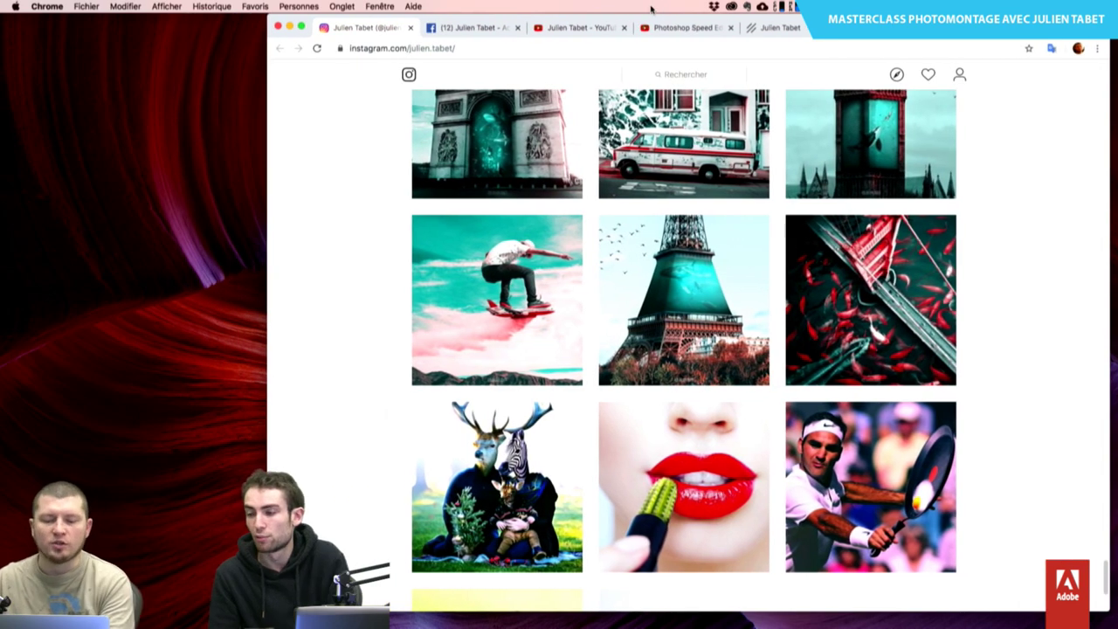
{"action": "scroll", "coordinate": [751, 350], "scroll_direction": "up", "scroll_amount": 2}
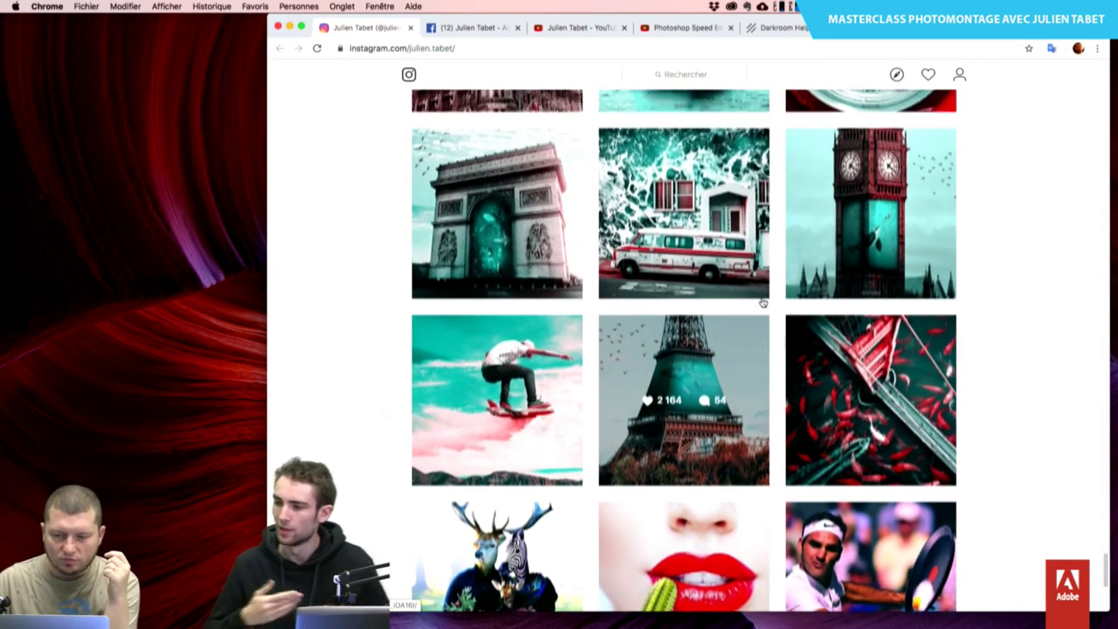
{"action": "scroll", "coordinate": [763, 302], "scroll_direction": "up", "scroll_amount": 1}
{"action": "scroll", "coordinate": [763, 303], "scroll_direction": "up", "scroll_amount": 1}
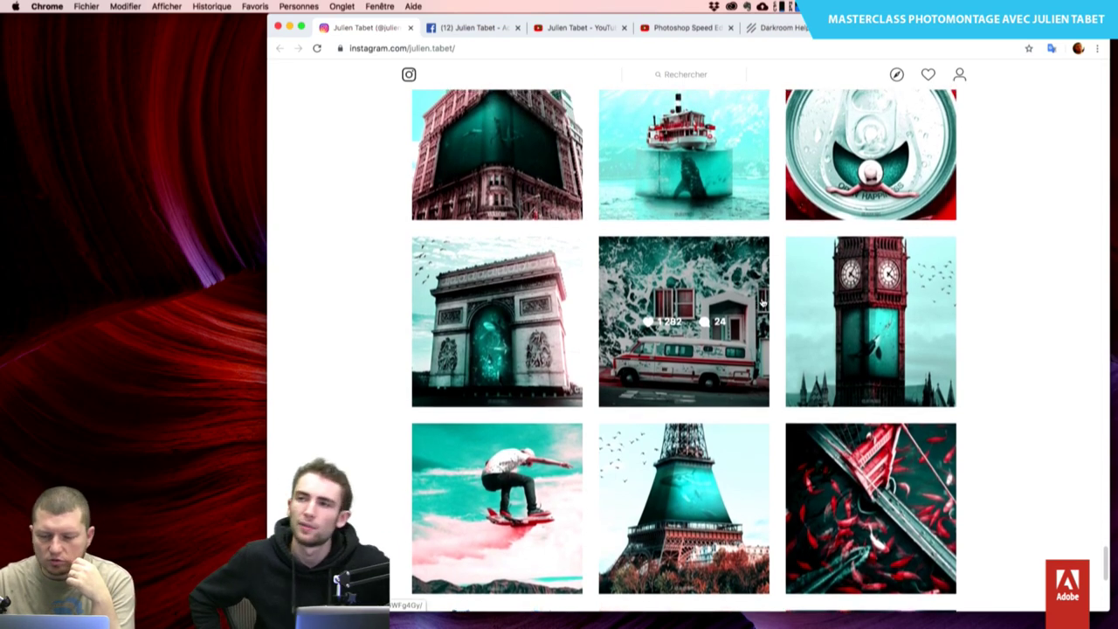
{"action": "scroll", "coordinate": [763, 303], "scroll_direction": "up", "scroll_amount": 1}
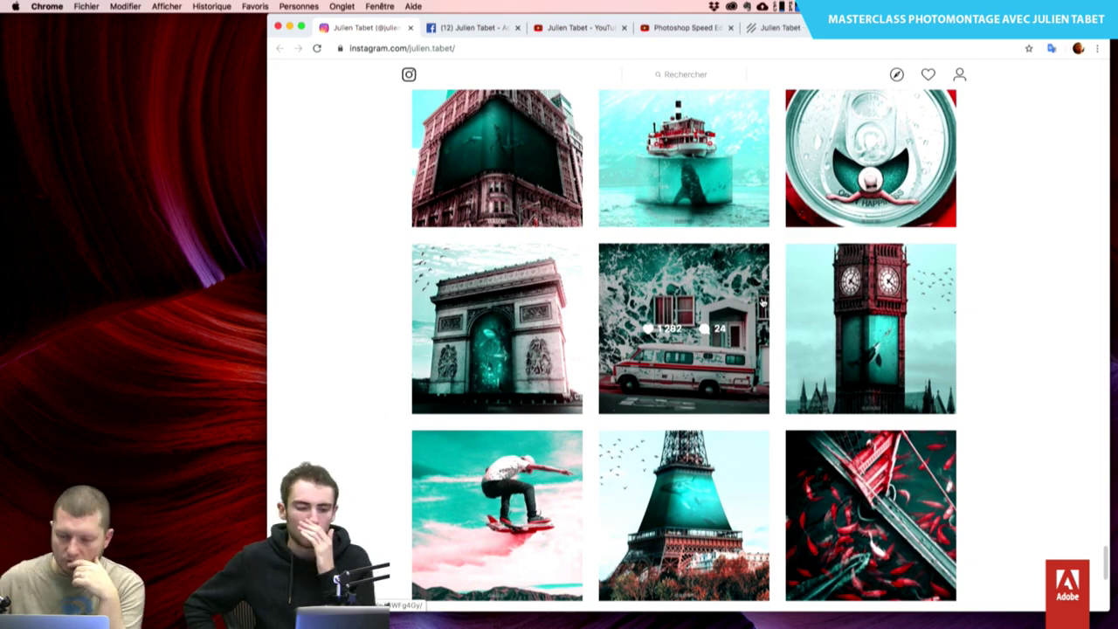
Fine-tune the browser window's position with small drags
{"action": "left_click_drag", "start_coordinate": [1025, 609], "coordinate": [1024, 624]}
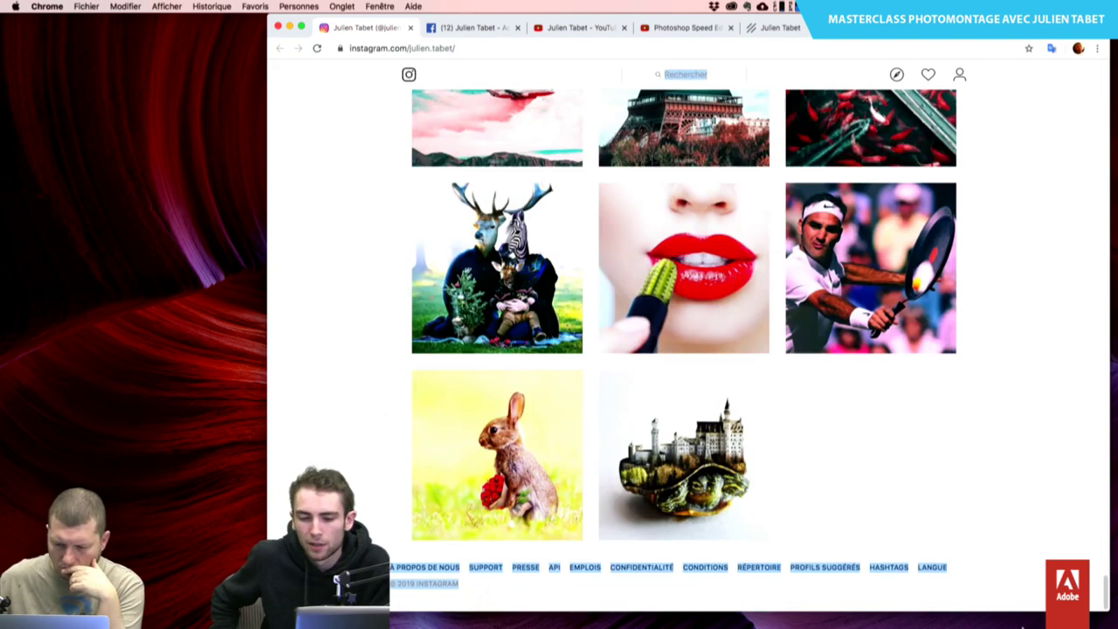
{"action": "left_click_drag", "start_coordinate": [1106, 587], "coordinate": [1100, 566]}
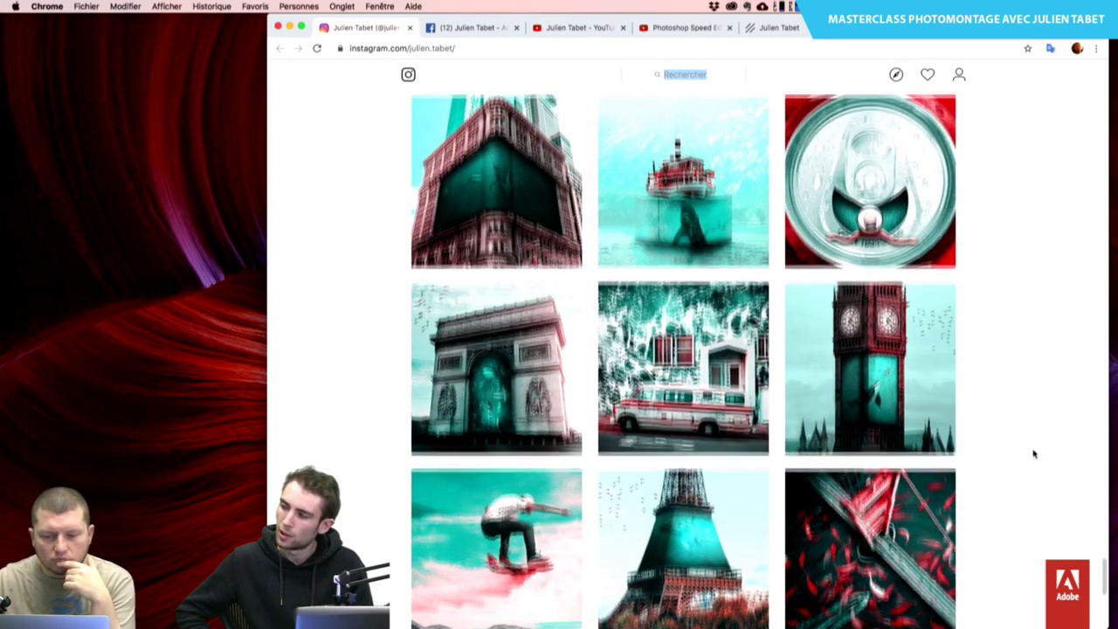
{"action": "scroll", "coordinate": [1036, 467], "scroll_direction": "up", "scroll_amount": 2}
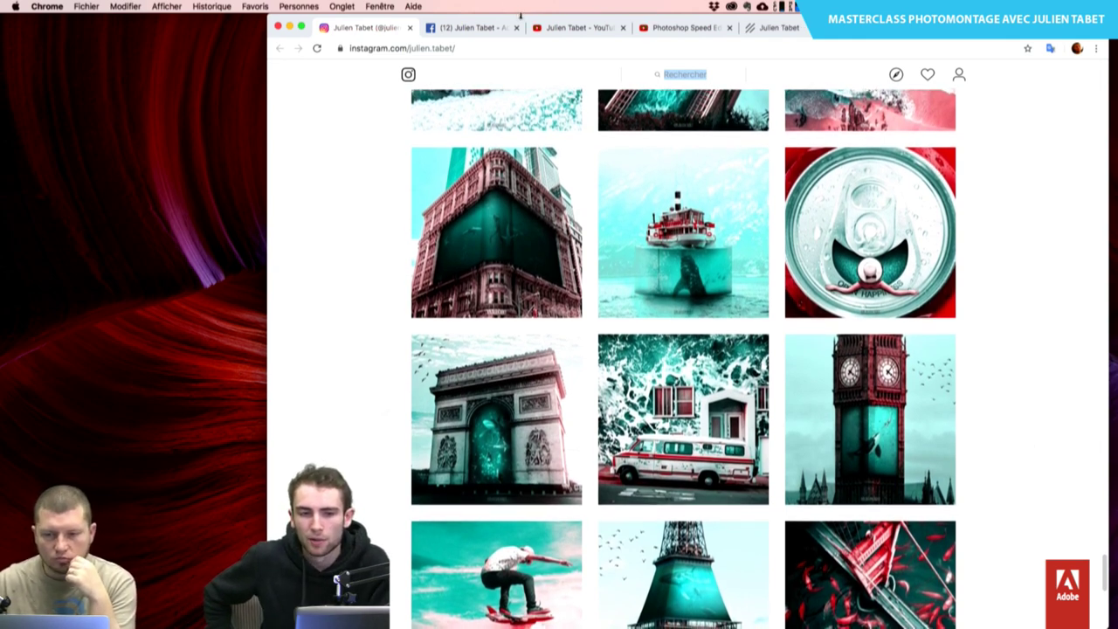
{"action": "left_click_drag", "start_coordinate": [520, 14], "coordinate": [503, 8]}
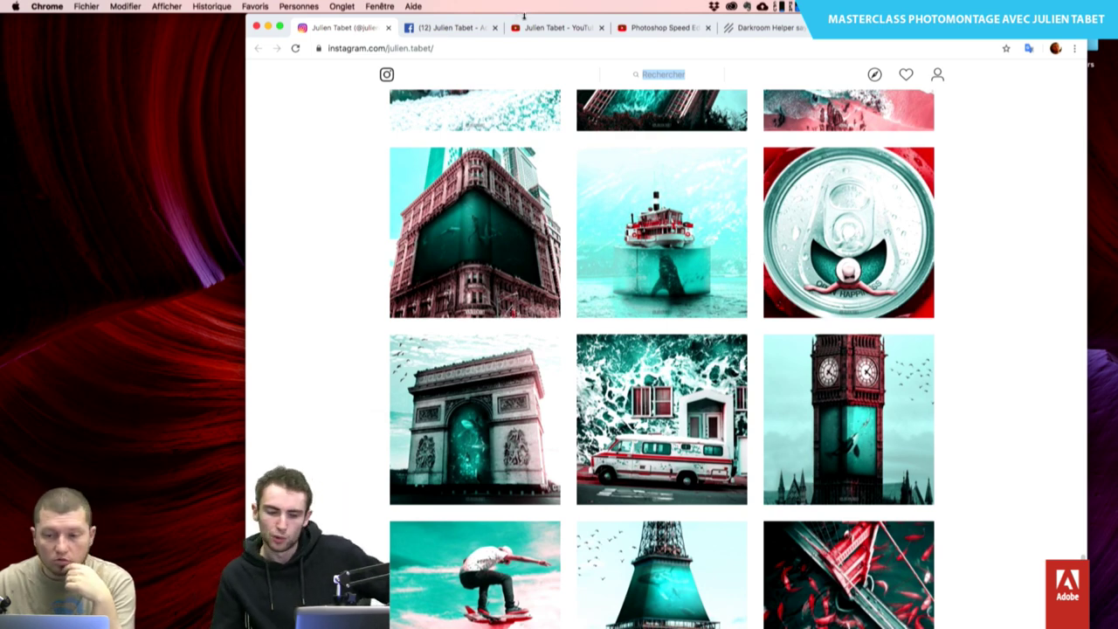
{"action": "left_click_drag", "start_coordinate": [526, 17], "coordinate": [534, 6]}
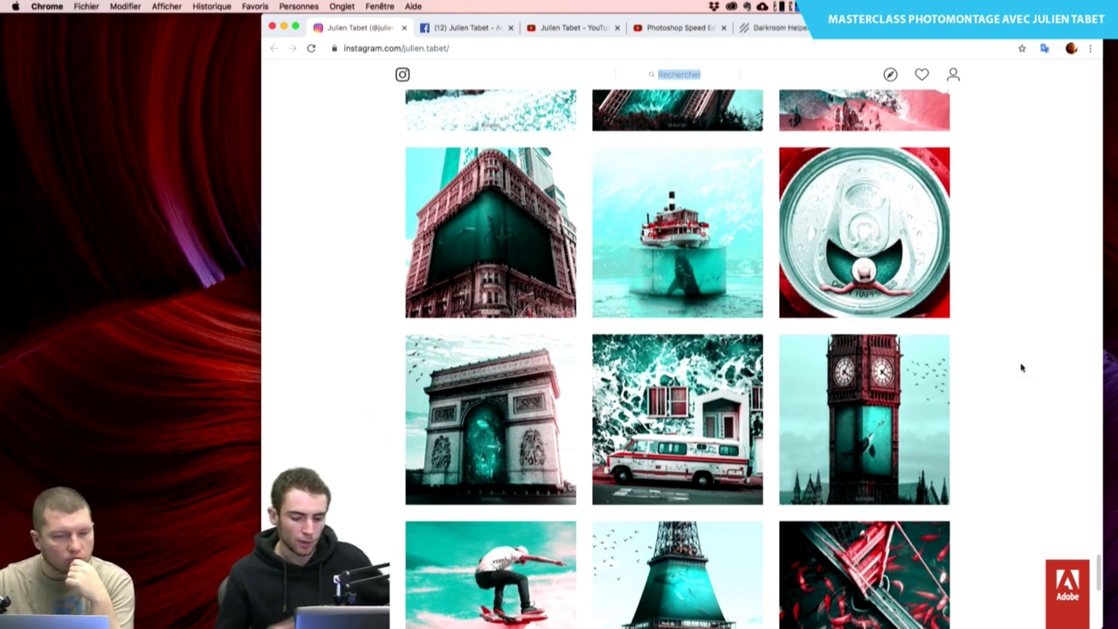
Scroll the grid to the Arc de Triomphe, Big Ben, ambulance and ring-pull can montages
{"action": "scroll", "coordinate": [1021, 368], "scroll_direction": "up", "scroll_amount": 1}
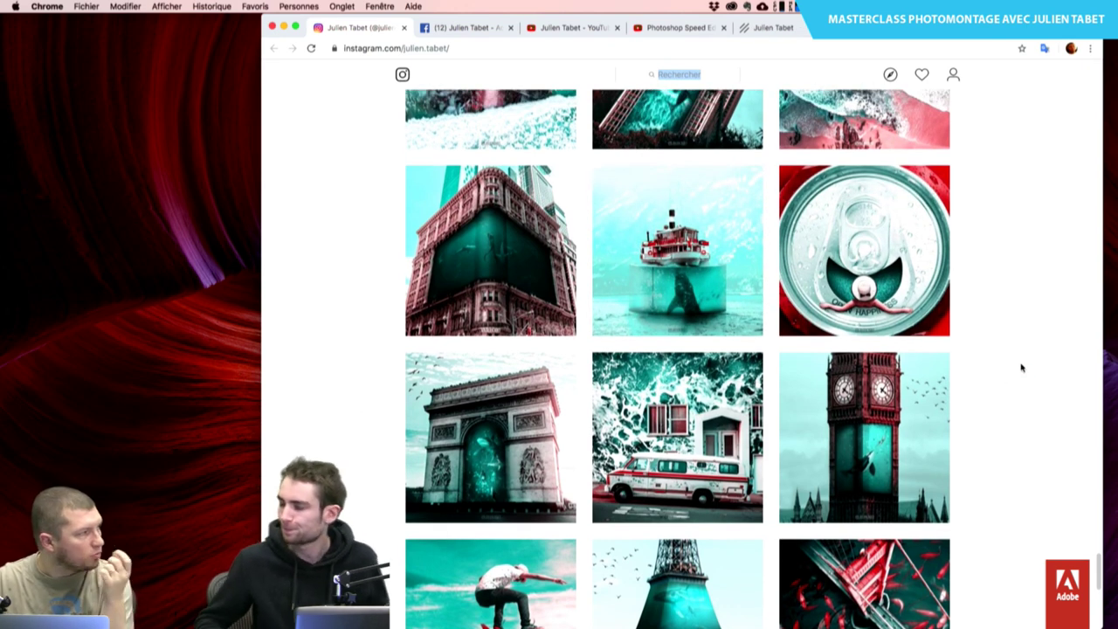
{"action": "scroll", "coordinate": [1021, 367], "scroll_direction": "up", "scroll_amount": 3}
{"action": "scroll", "coordinate": [1021, 368], "scroll_direction": "up", "scroll_amount": 3}
{"action": "scroll", "coordinate": [1021, 367], "scroll_direction": "up", "scroll_amount": 2}
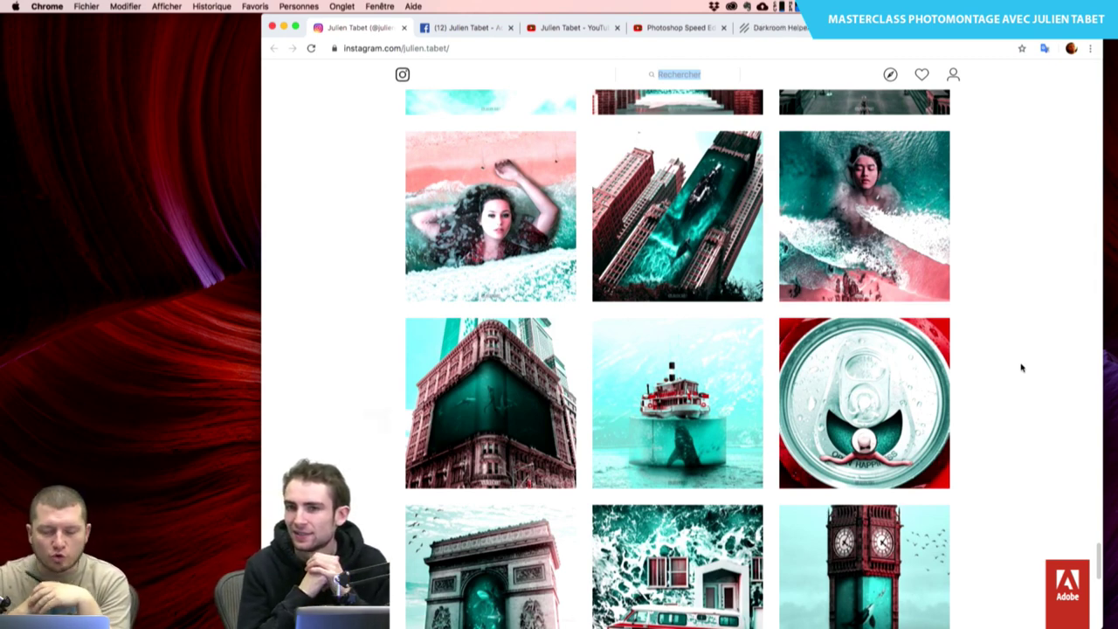
{"action": "scroll", "coordinate": [1021, 368], "scroll_direction": "down", "scroll_amount": 2}
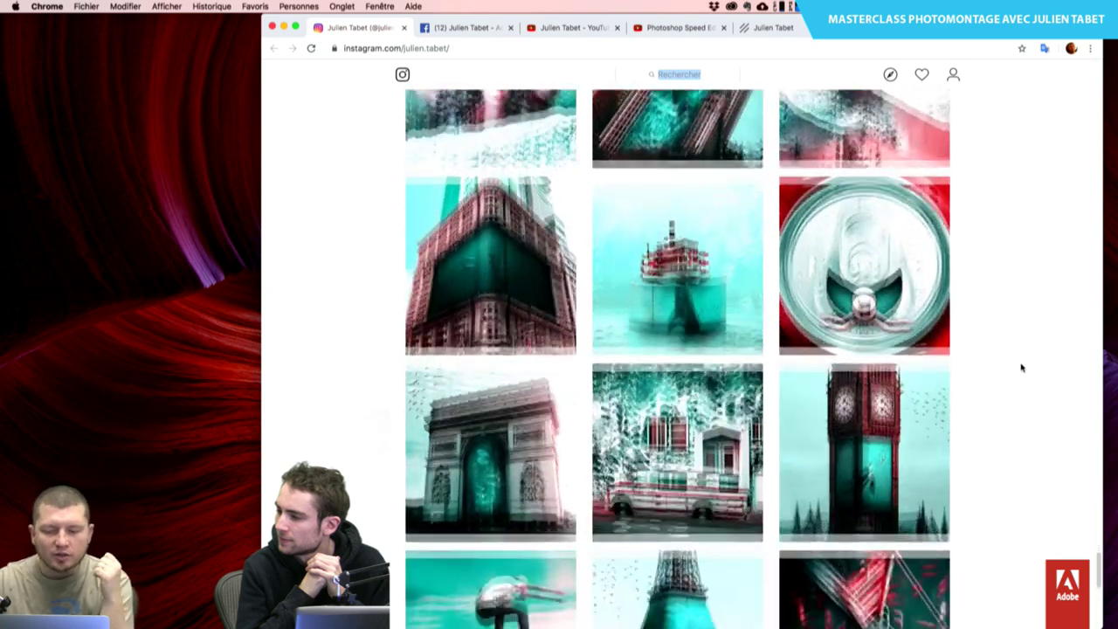
{"action": "scroll", "coordinate": [1021, 368], "scroll_direction": "down", "scroll_amount": 1}
{"action": "scroll", "coordinate": [1021, 368], "scroll_direction": "down", "scroll_amount": 4}
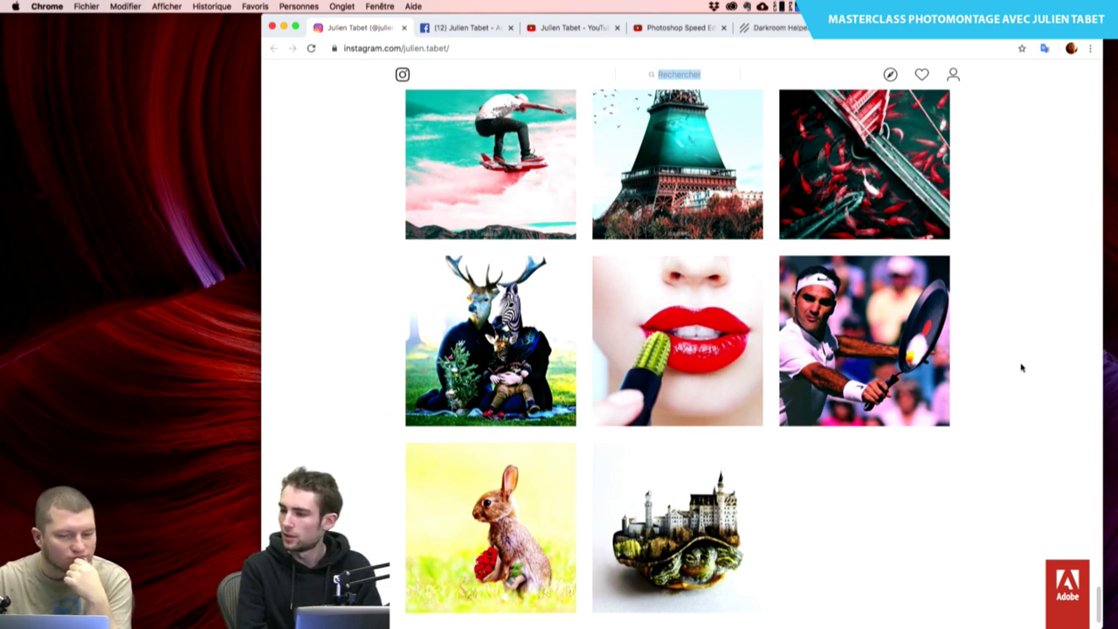
{"action": "scroll", "coordinate": [1021, 368], "scroll_direction": "up", "scroll_amount": 2}
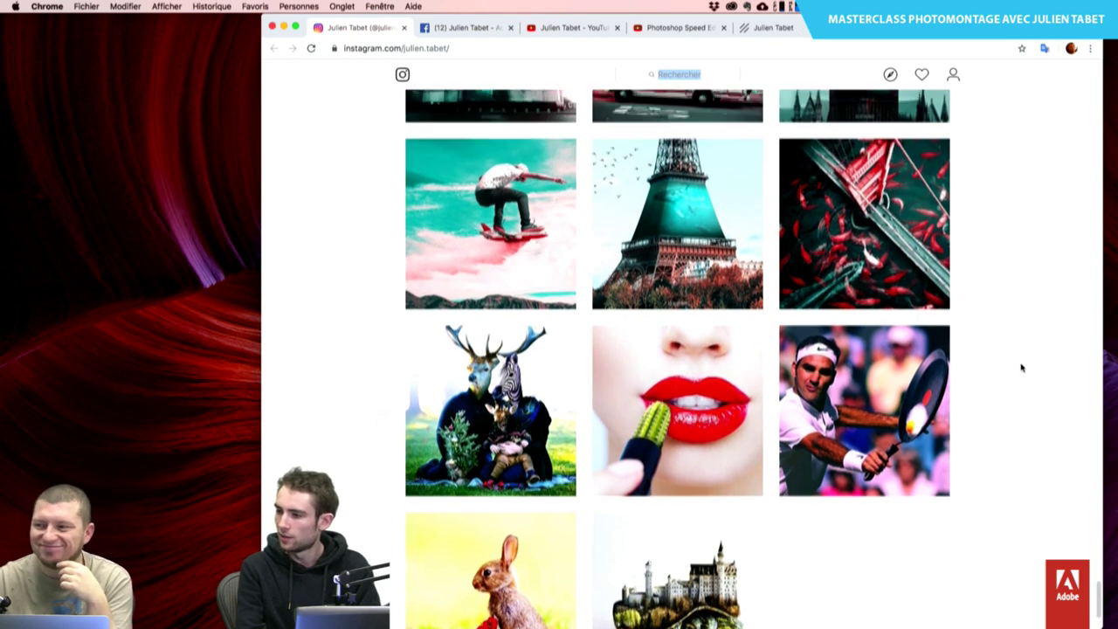
{"action": "scroll", "coordinate": [1021, 368], "scroll_direction": "up", "scroll_amount": 2}
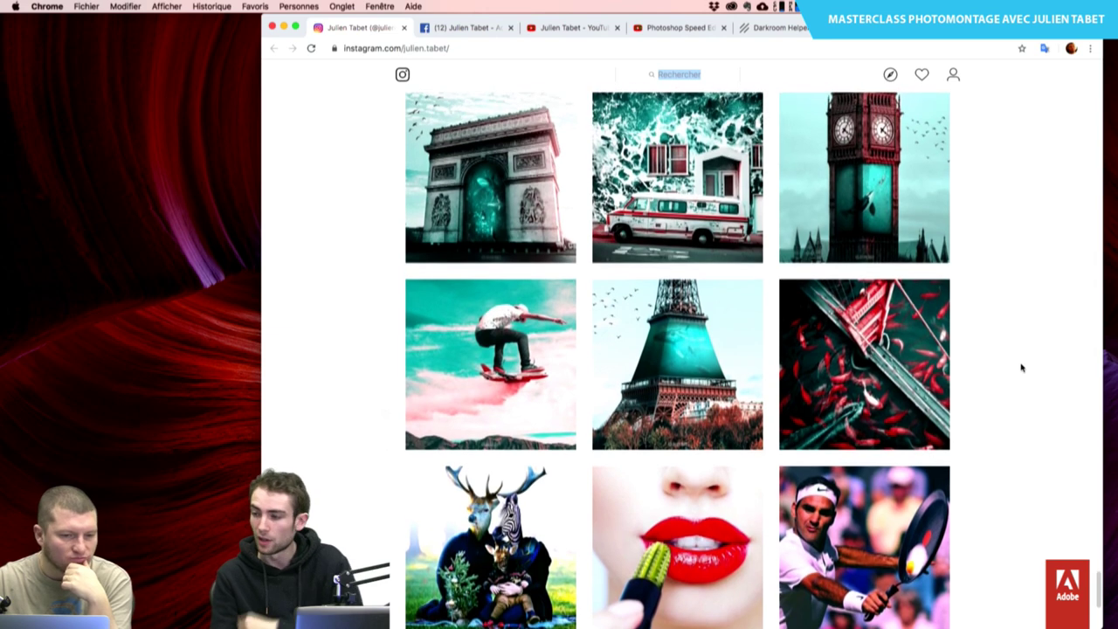
{"action": "scroll", "coordinate": [1021, 368], "scroll_direction": "up", "scroll_amount": 2}
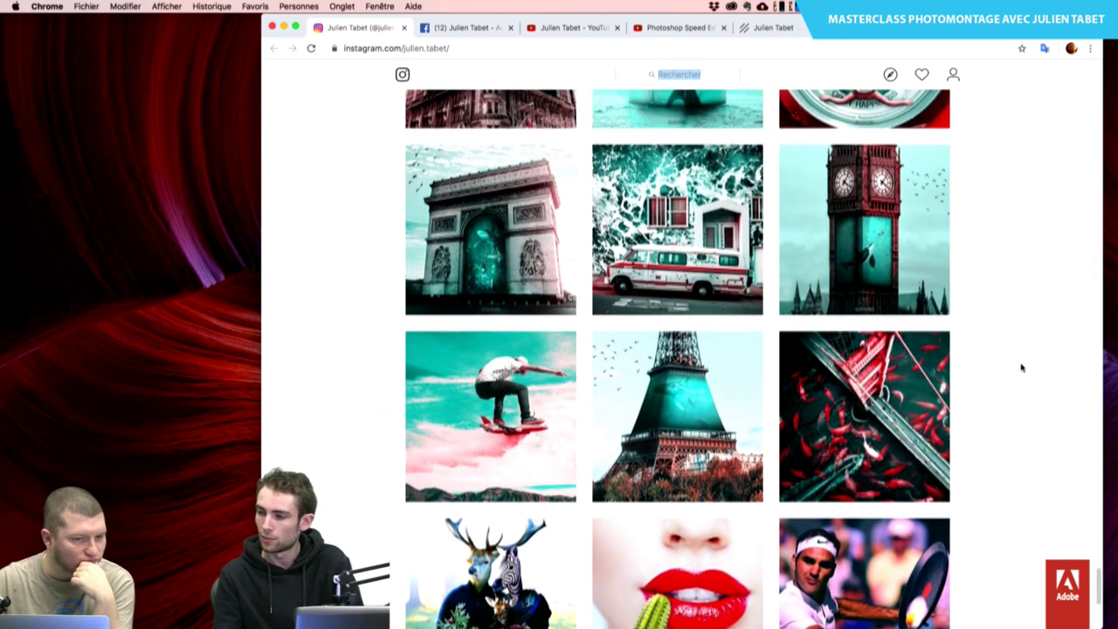
{"action": "scroll", "coordinate": [1022, 368], "scroll_direction": "up", "scroll_amount": 2}
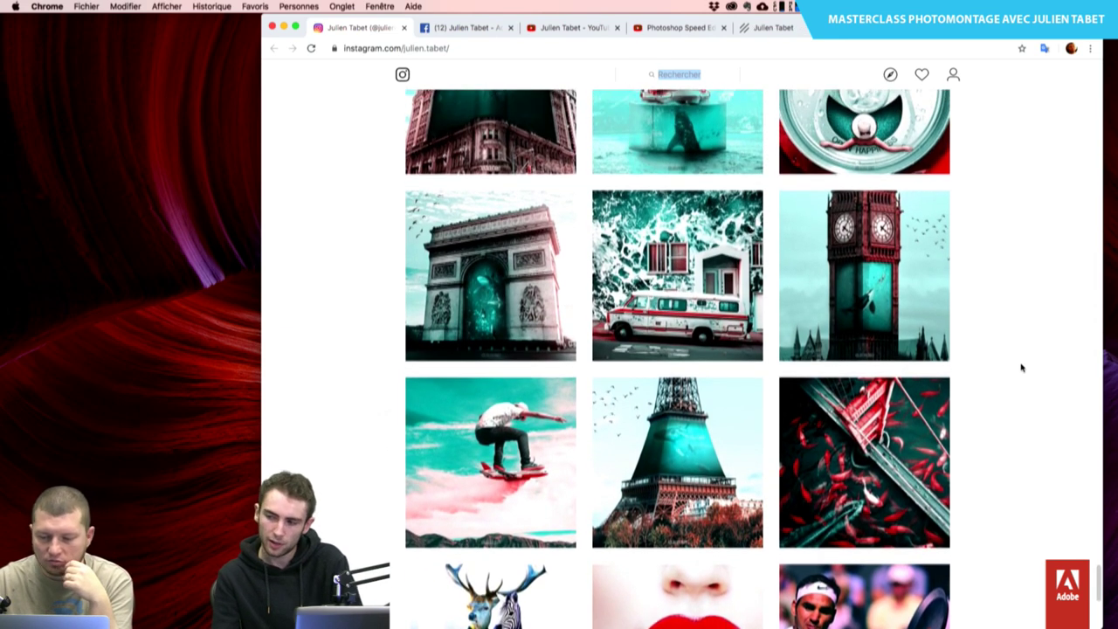
{"action": "scroll", "coordinate": [1021, 367], "scroll_direction": "up", "scroll_amount": 2}
{"action": "mouse_move", "coordinate": [917, 515]}
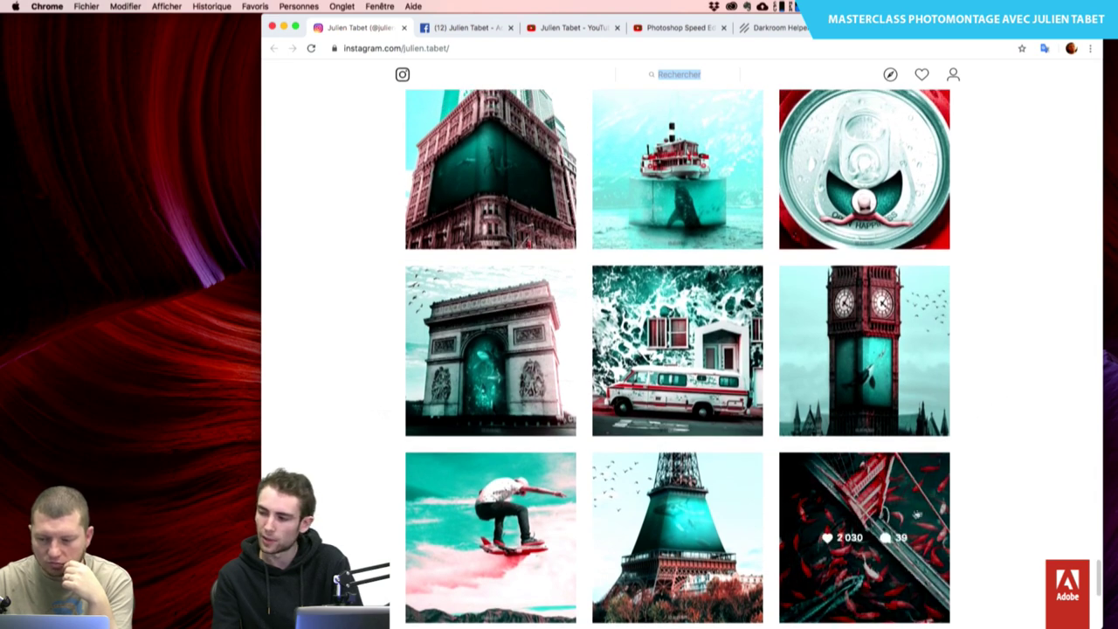
Open the red koi fish post and page through to the Arc de Triomphe post
{"action": "left_click", "coordinate": [914, 489]}
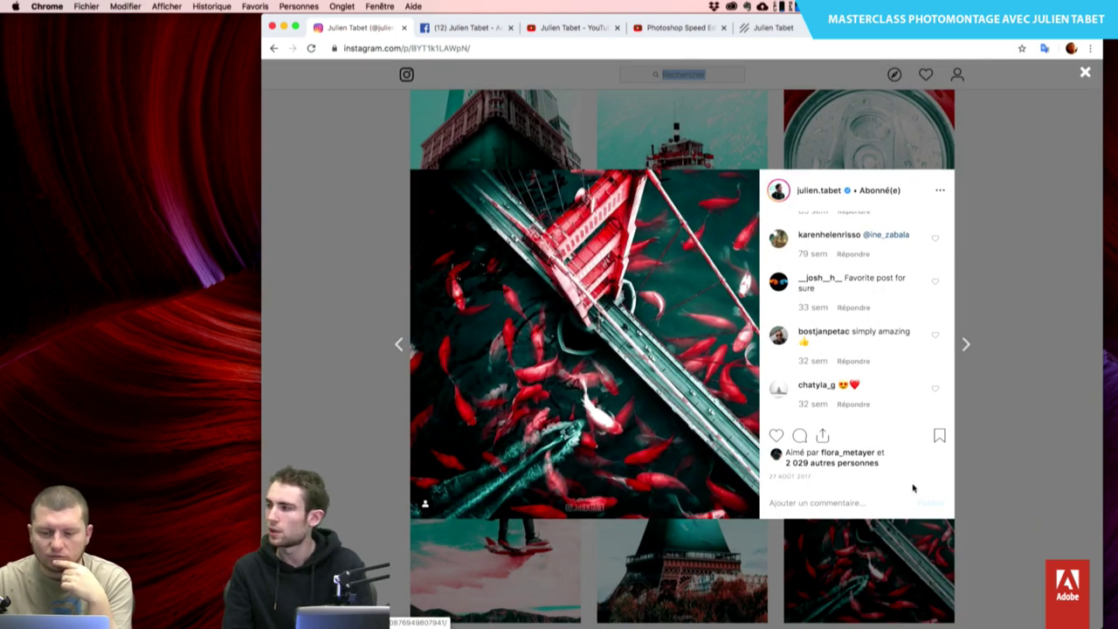
{"action": "key", "text": "Right"}
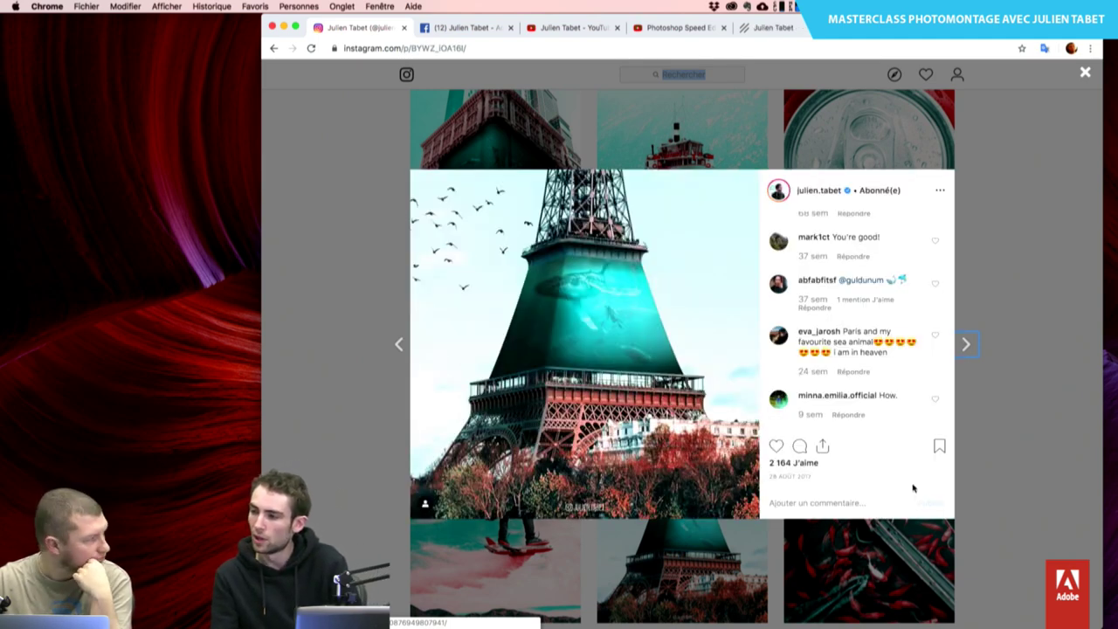
{"action": "key", "text": "Right"}
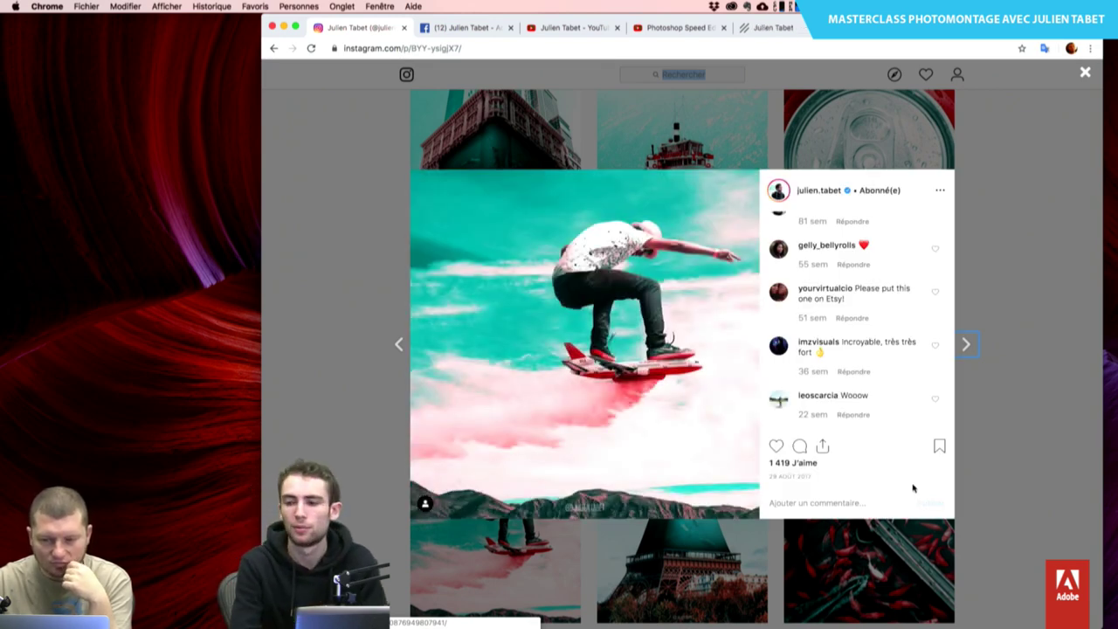
{"action": "key", "text": "Right"}
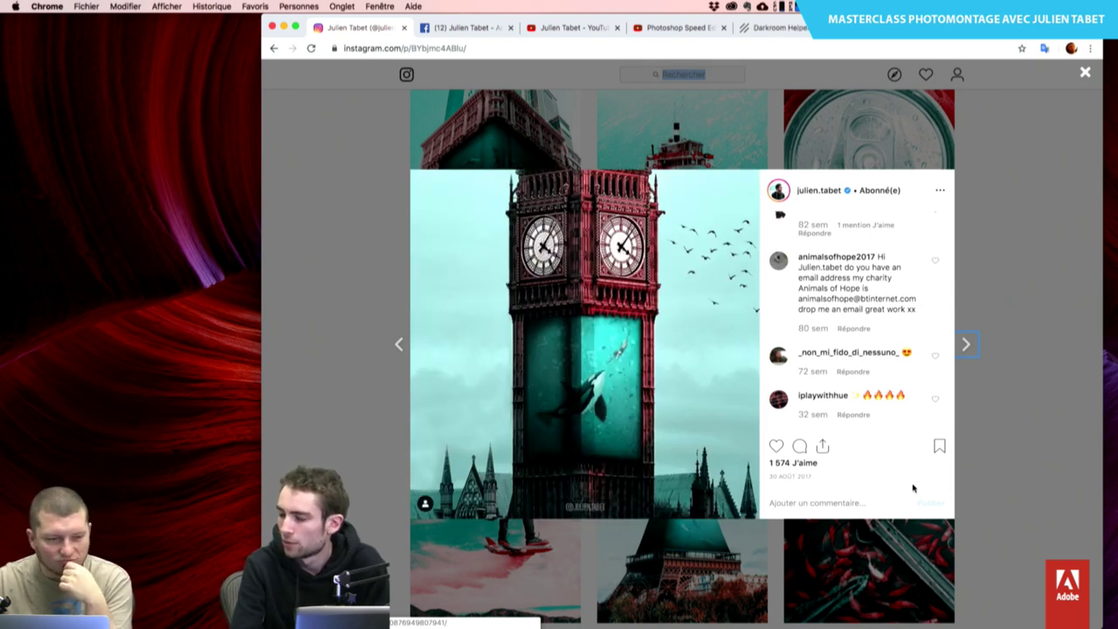
{"action": "key", "text": "Right"}
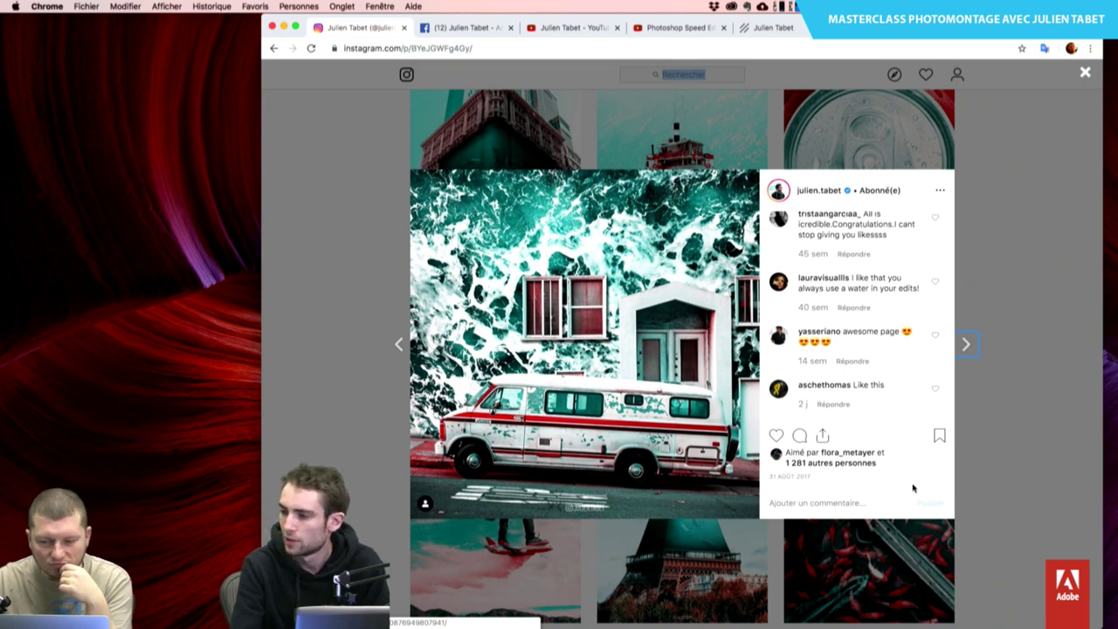
{"action": "key", "text": "Right"}
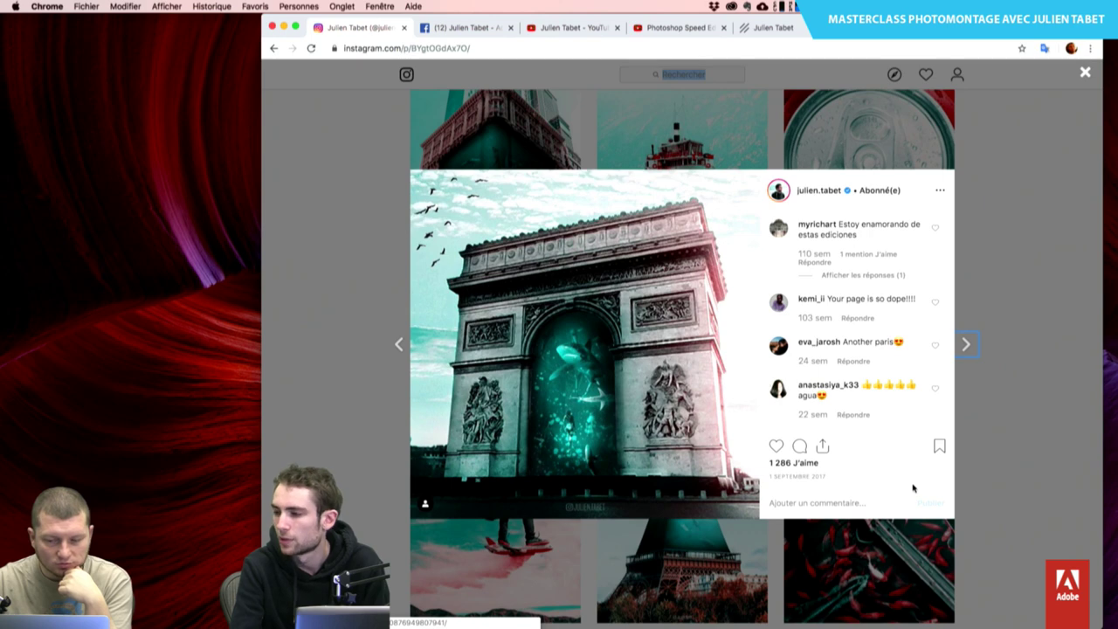
Continue past the drink can, ship, aquarium and ocean posts to the skyscraper whale
{"action": "key", "text": "Right"}
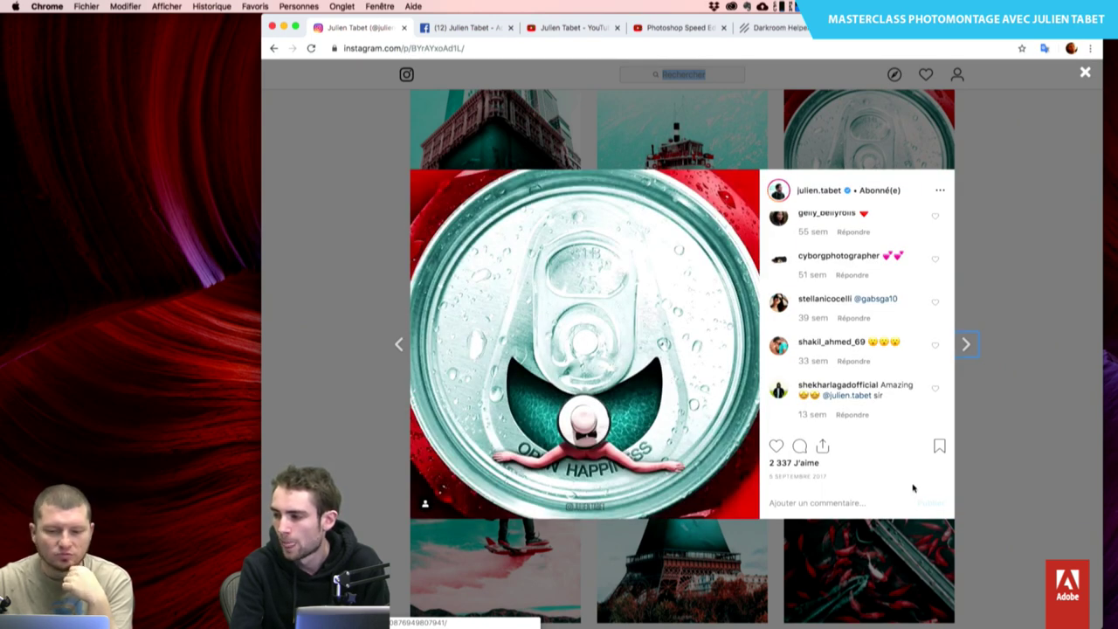
{"action": "key", "text": "Right"}
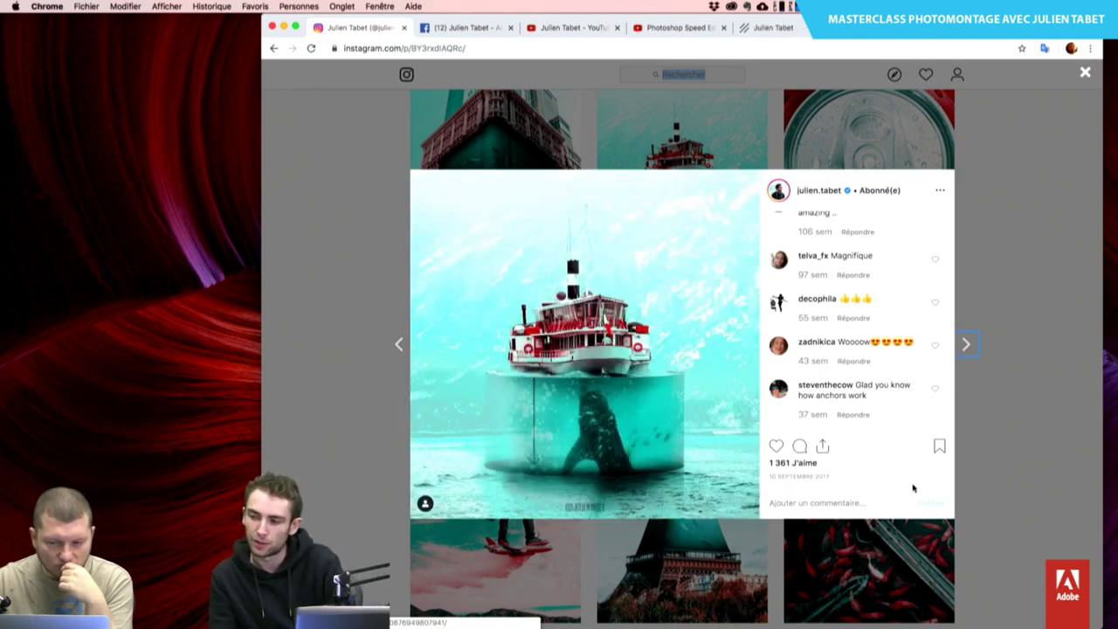
{"action": "key", "text": "Right"}
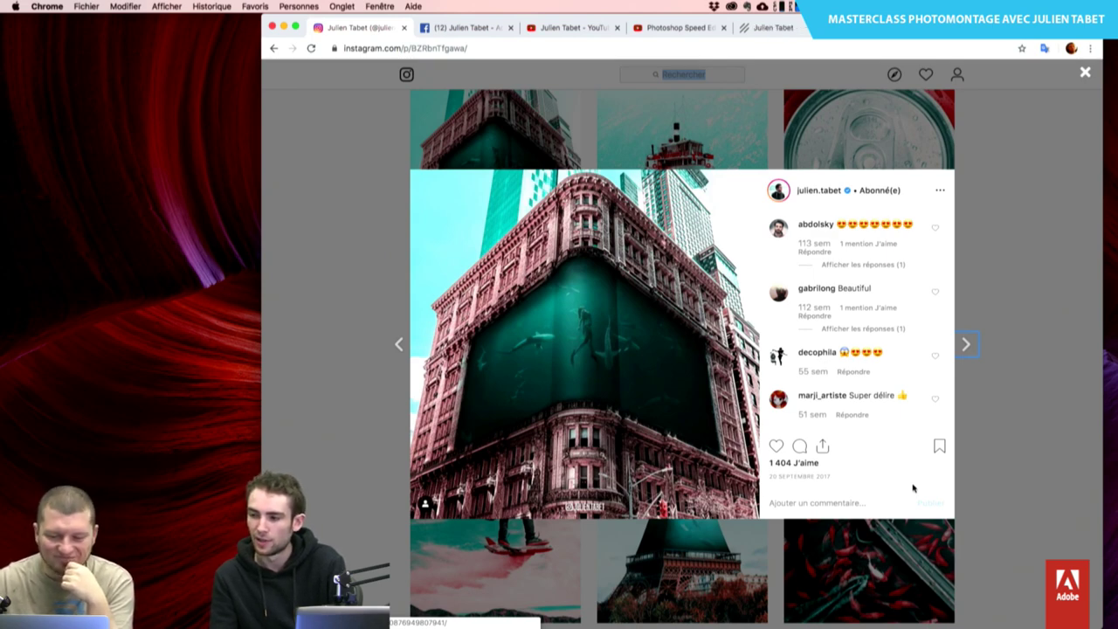
{"action": "key", "text": "Right"}
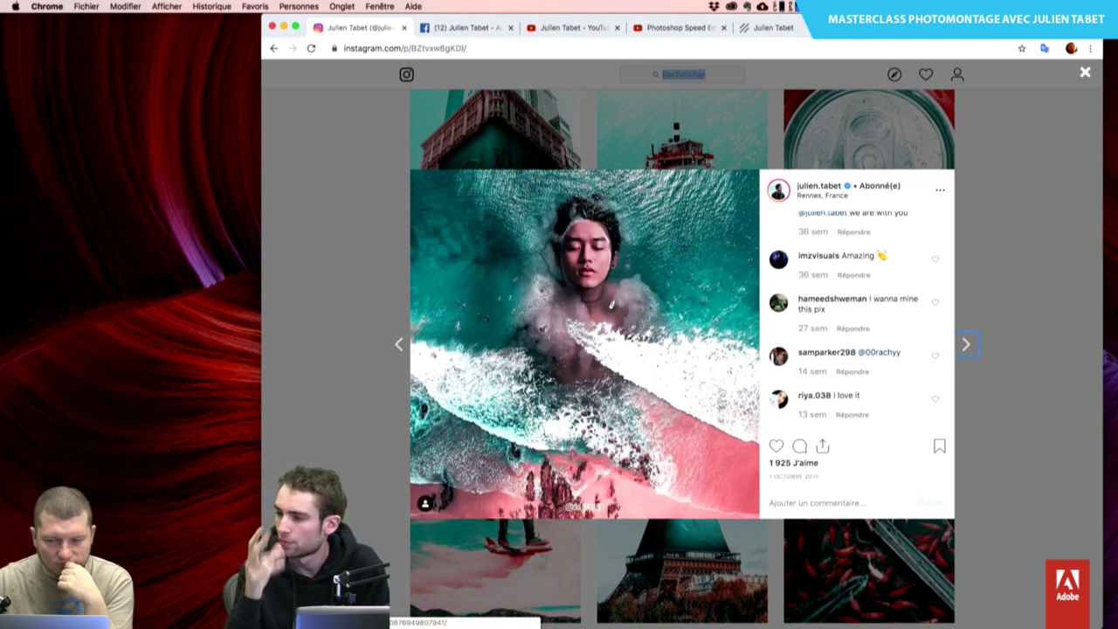
{"action": "key", "text": "Right"}
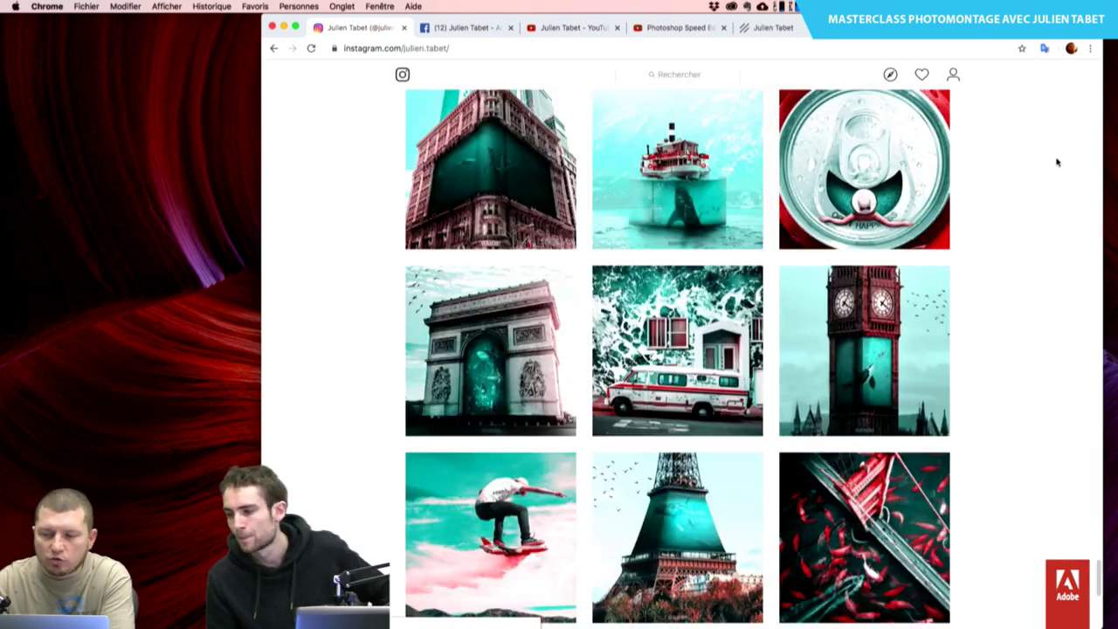
{"action": "left_click", "coordinate": [1060, 221]}
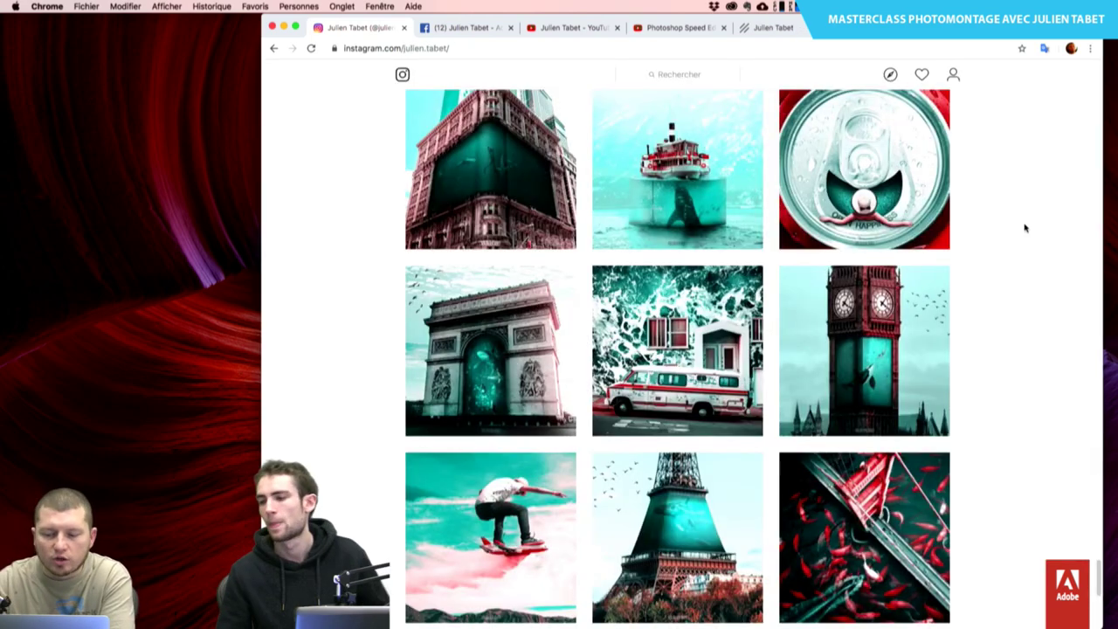
{"action": "scroll", "coordinate": [1024, 227], "scroll_direction": "down", "scroll_amount": 3}
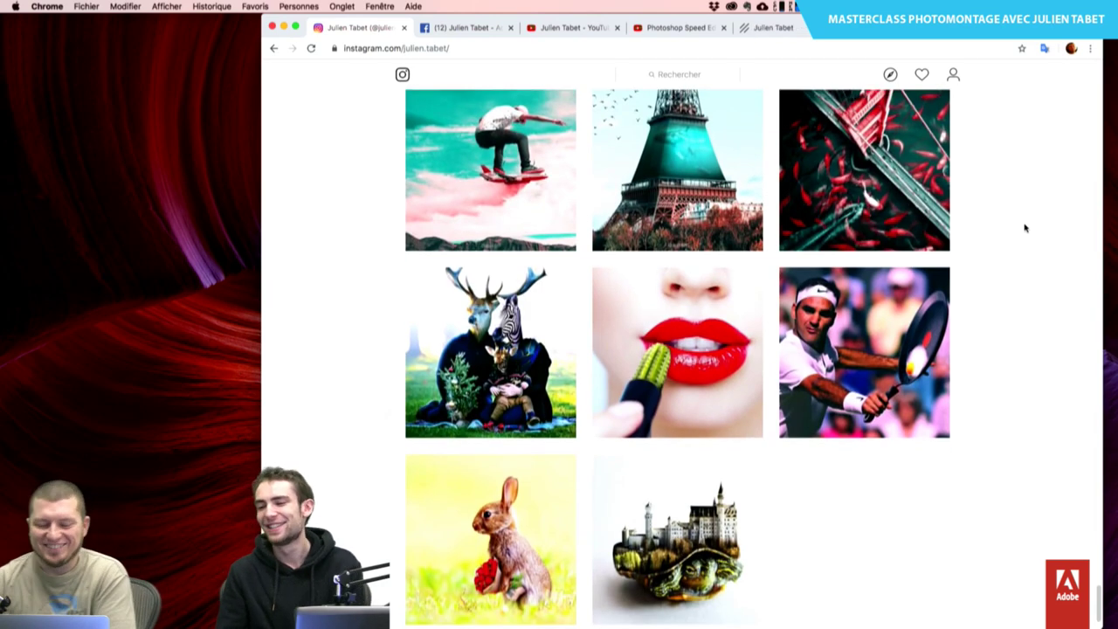
{"action": "scroll", "coordinate": [1025, 227], "scroll_direction": "down", "scroll_amount": 2}
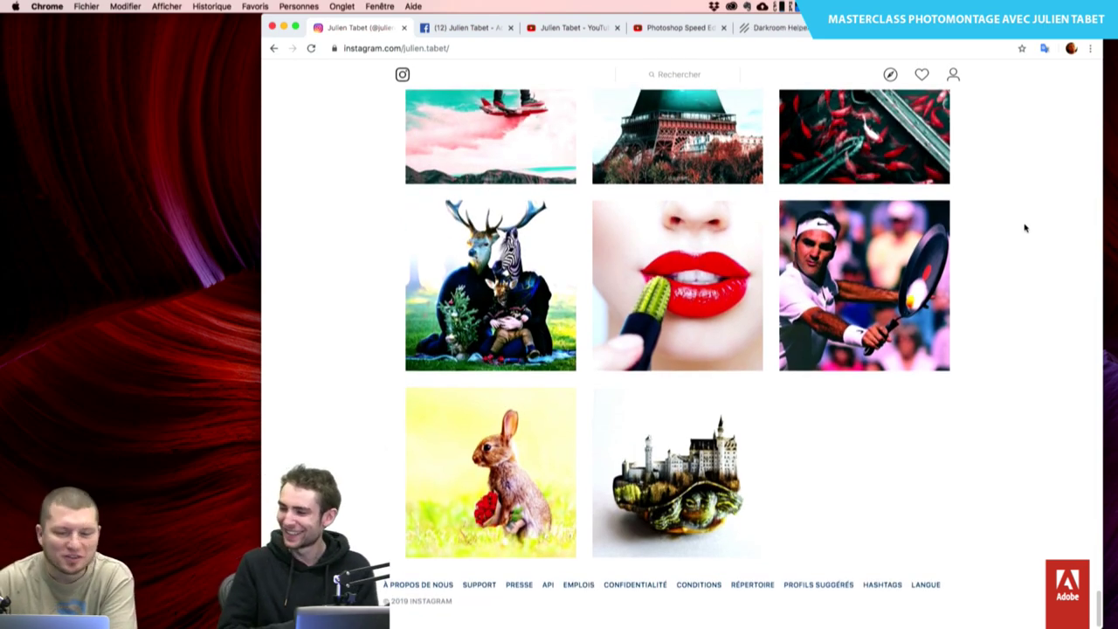
{"action": "scroll", "coordinate": [1025, 228], "scroll_direction": "up", "scroll_amount": 5}
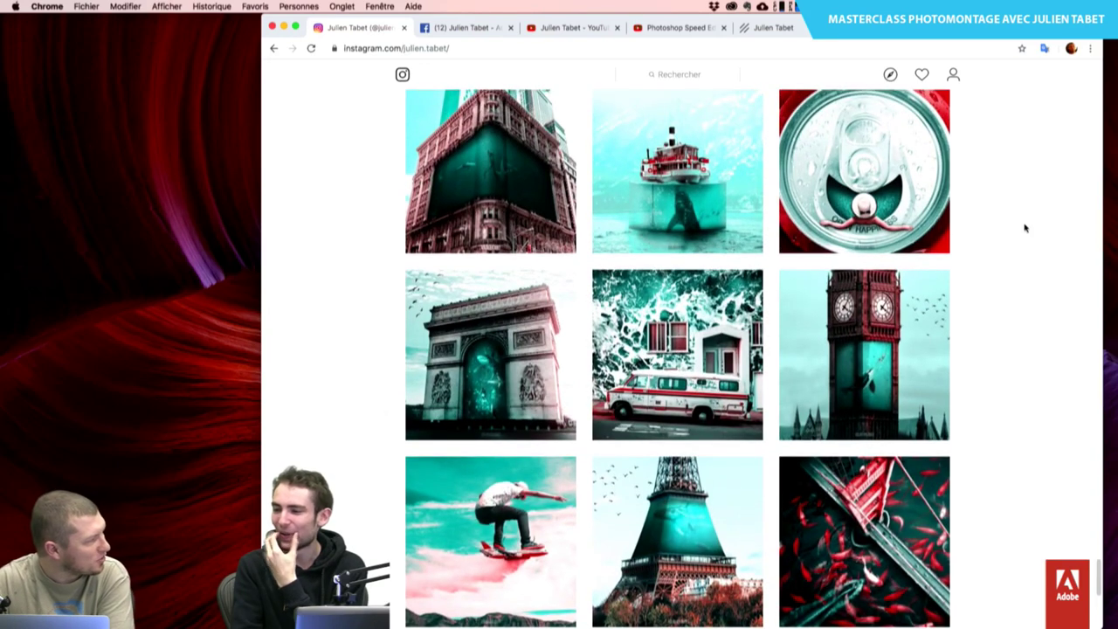
{"action": "scroll", "coordinate": [1024, 227], "scroll_direction": "down", "scroll_amount": 1}
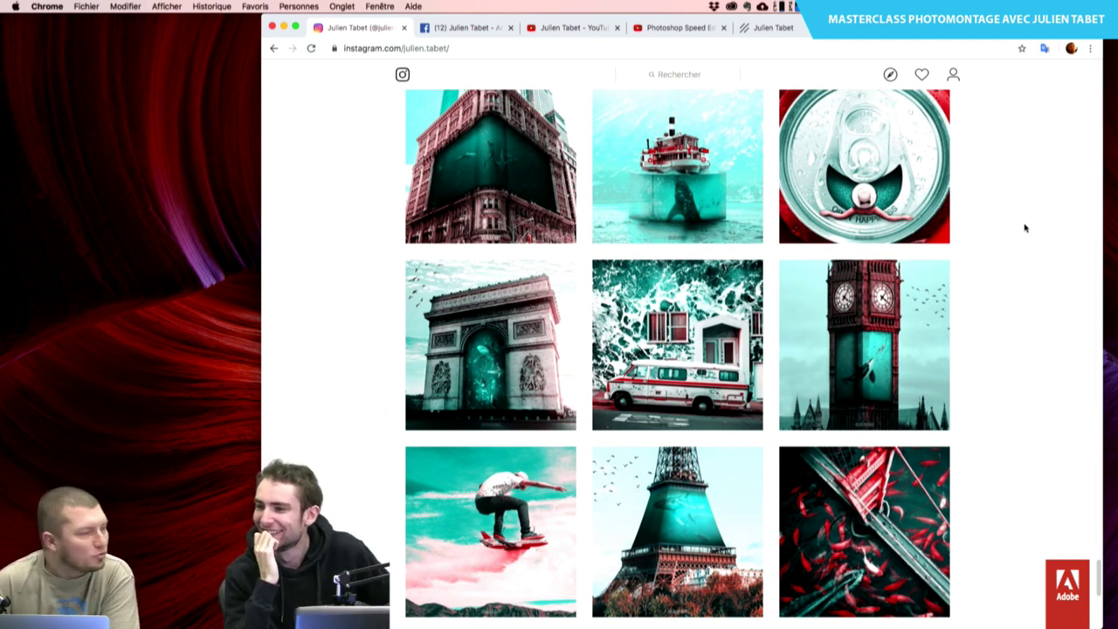
{"action": "scroll", "coordinate": [1024, 227], "scroll_direction": "up", "scroll_amount": 1}
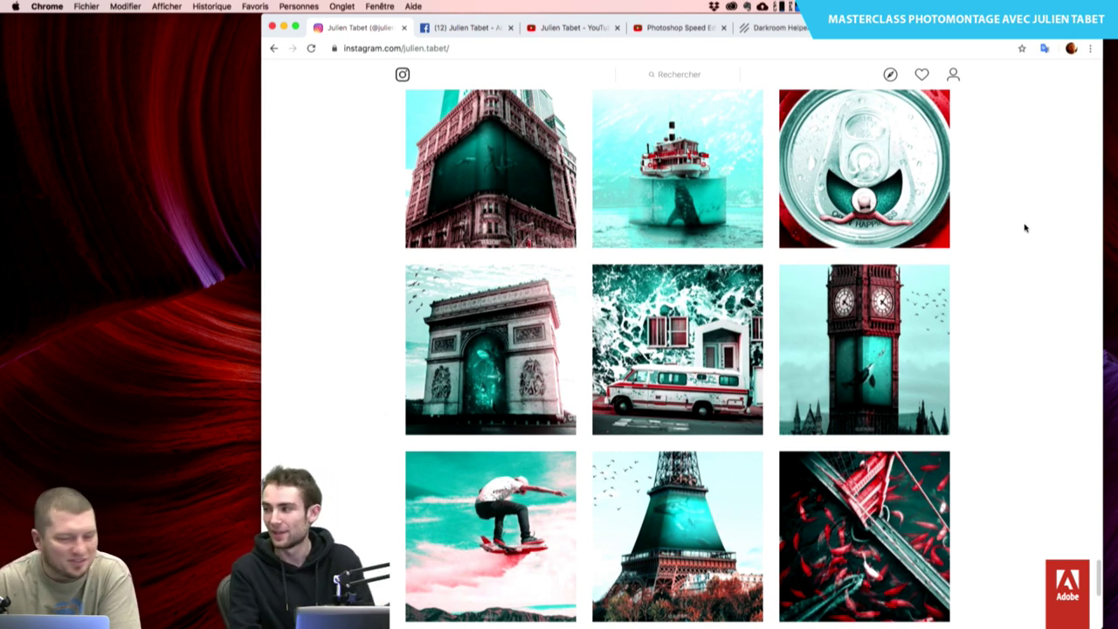
{"action": "scroll", "coordinate": [1025, 227], "scroll_direction": "up", "scroll_amount": 1}
{"action": "scroll", "coordinate": [1024, 227], "scroll_direction": "up", "scroll_amount": 1}
{"action": "scroll", "coordinate": [1024, 227], "scroll_direction": "up", "scroll_amount": 1}
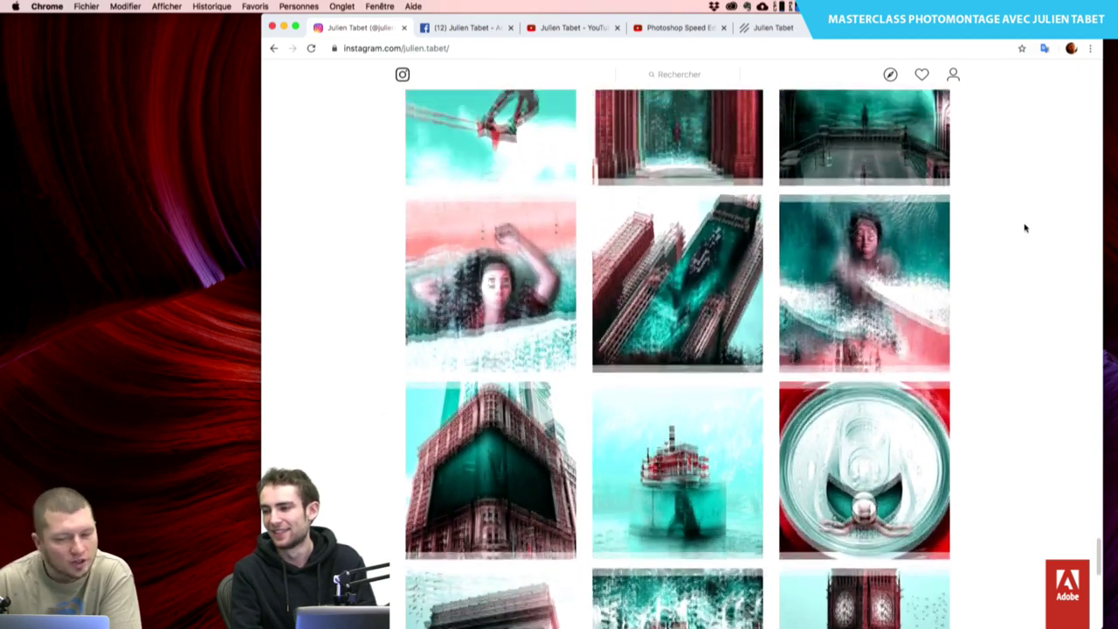
{"action": "scroll", "coordinate": [1025, 227], "scroll_direction": "up", "scroll_amount": 2}
{"action": "scroll", "coordinate": [1025, 227], "scroll_direction": "up", "scroll_amount": 1}
{"action": "scroll", "coordinate": [1025, 227], "scroll_direction": "down", "scroll_amount": 10}
{"action": "scroll", "coordinate": [1025, 227], "scroll_direction": "down", "scroll_amount": 2}
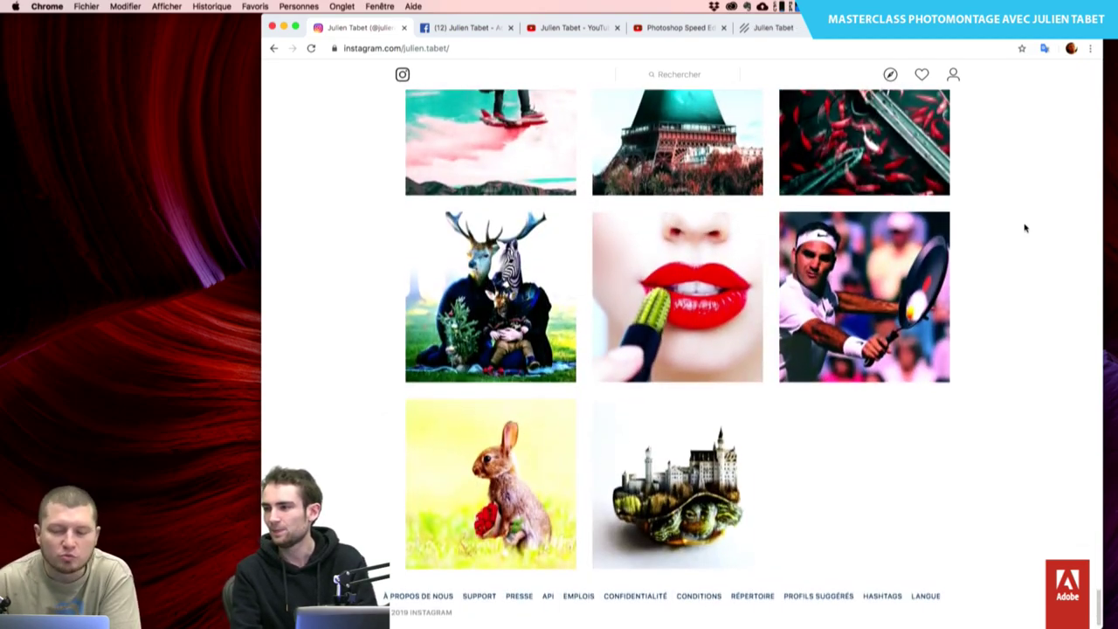
{"action": "scroll", "coordinate": [1024, 227], "scroll_direction": "up", "scroll_amount": 1}
{"action": "scroll", "coordinate": [1024, 227], "scroll_direction": "up", "scroll_amount": 1}
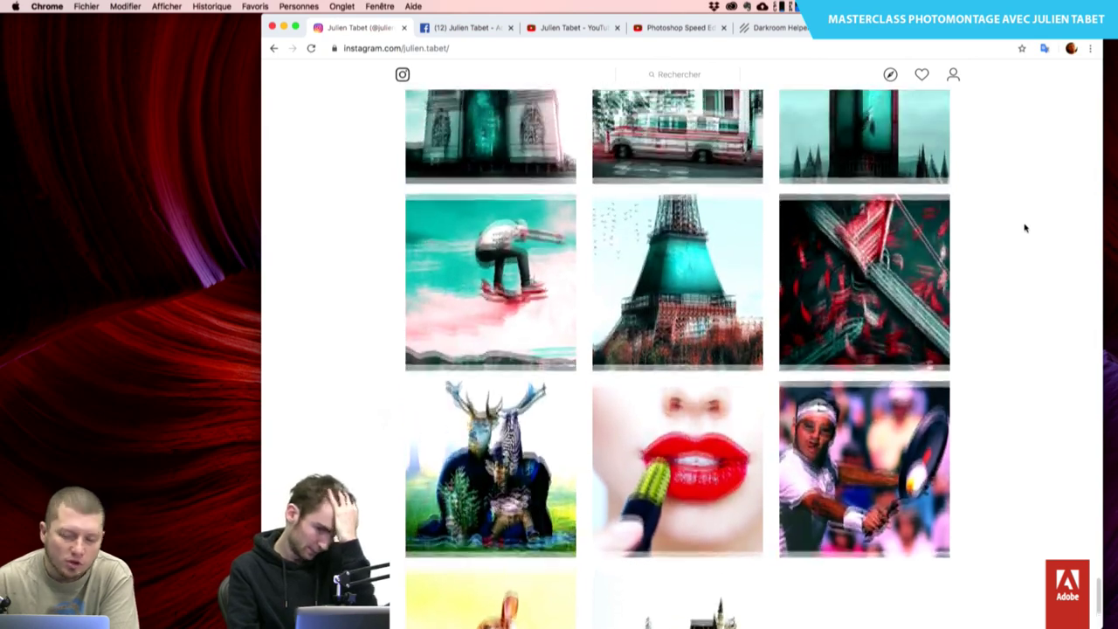
{"action": "scroll", "coordinate": [1025, 227], "scroll_direction": "up", "scroll_amount": 2}
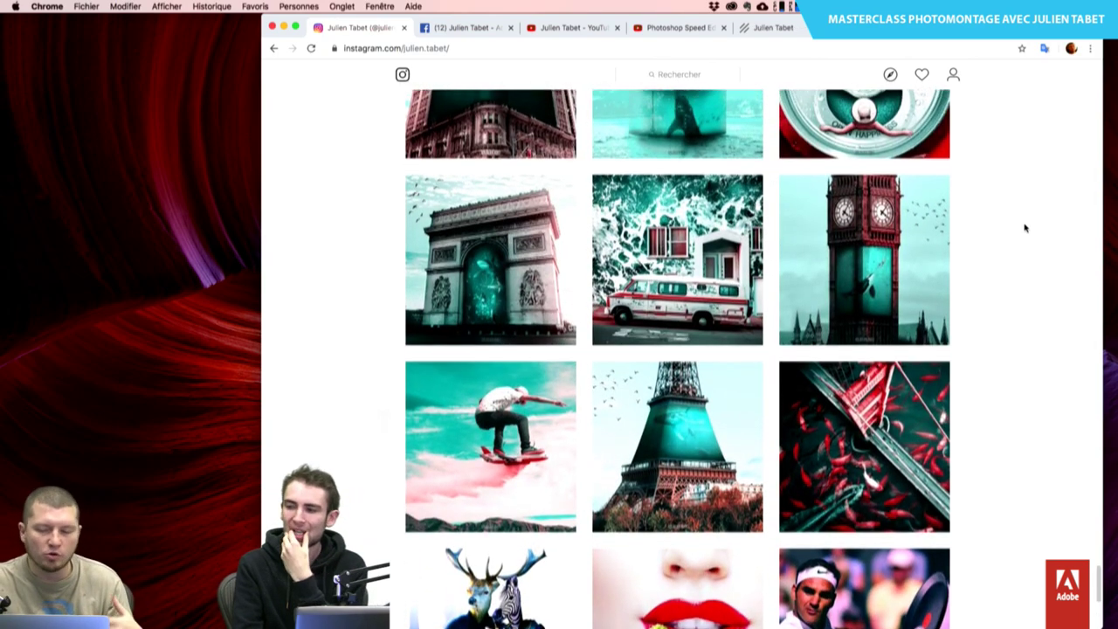
{"action": "scroll", "coordinate": [1025, 227], "scroll_direction": "up", "scroll_amount": 1}
{"action": "scroll", "coordinate": [1025, 227], "scroll_direction": "up", "scroll_amount": 1}
{"action": "scroll", "coordinate": [1025, 227], "scroll_direction": "up", "scroll_amount": 1}
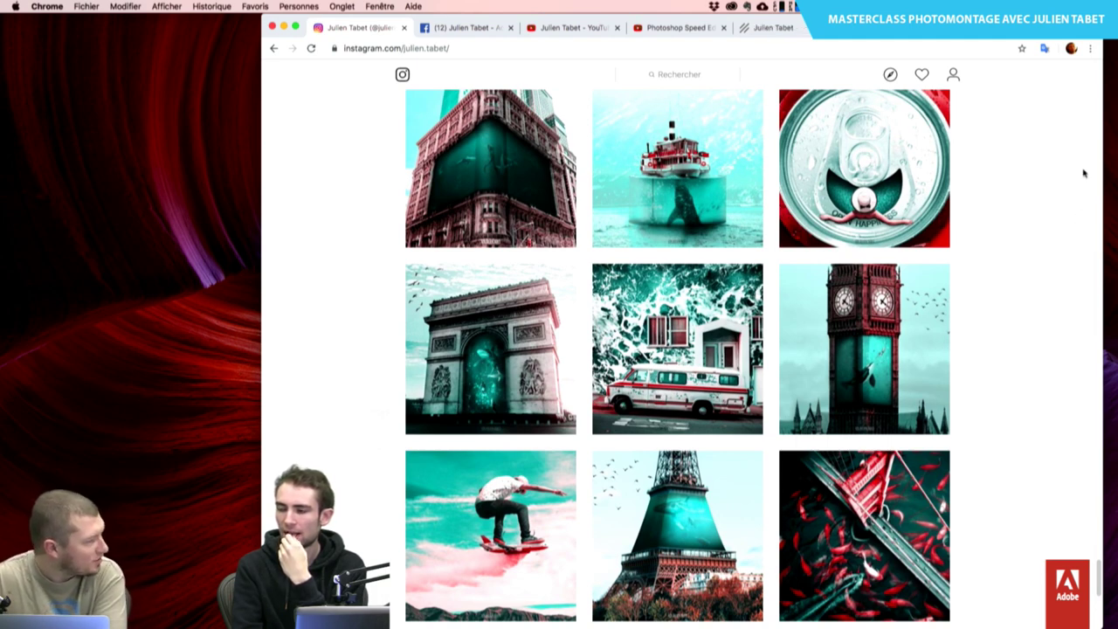
{"action": "scroll", "coordinate": [1083, 173], "scroll_direction": "up", "scroll_amount": 1}
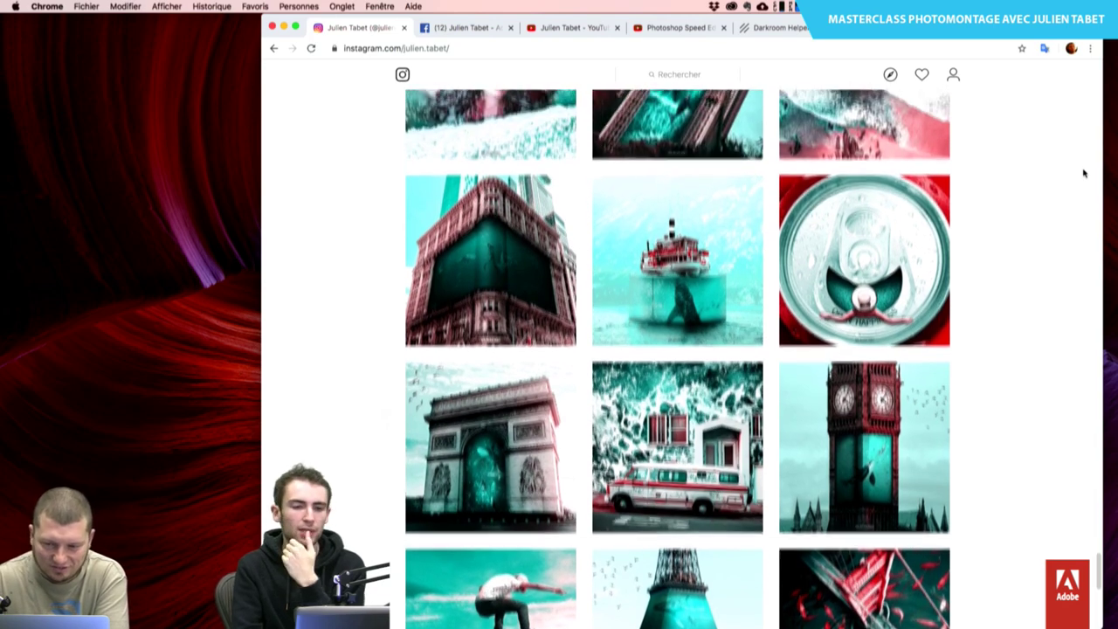
{"action": "scroll", "coordinate": [1083, 173], "scroll_direction": "up", "scroll_amount": 1}
{"action": "scroll", "coordinate": [1083, 173], "scroll_direction": "up", "scroll_amount": 1}
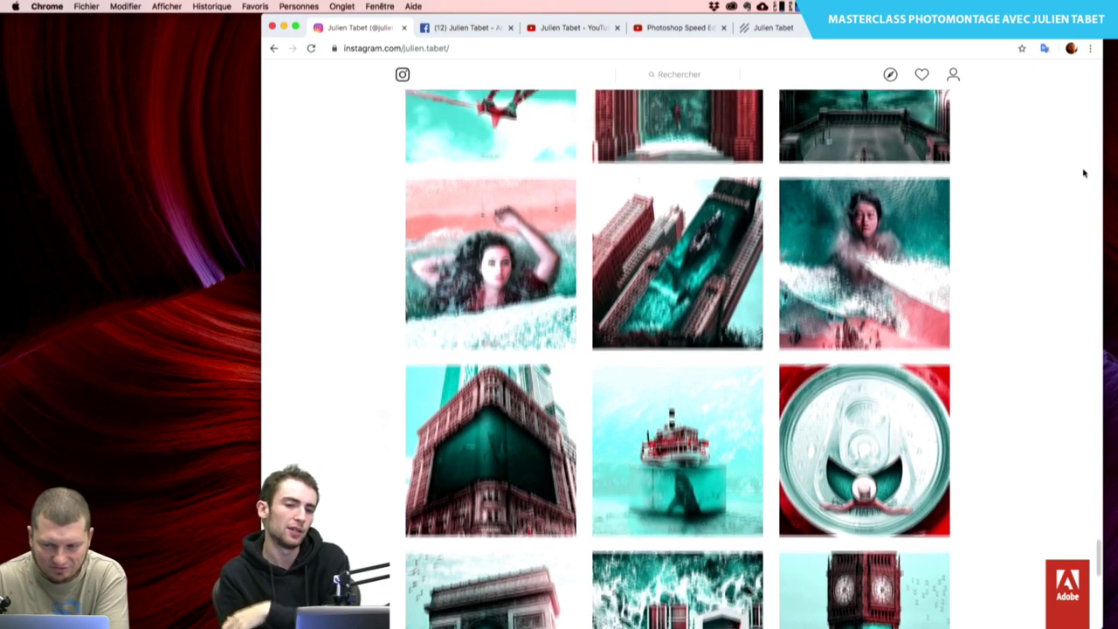
{"action": "scroll", "coordinate": [1083, 173], "scroll_direction": "up", "scroll_amount": 1}
{"action": "scroll", "coordinate": [1083, 173], "scroll_direction": "up", "scroll_amount": 1}
{"action": "scroll", "coordinate": [1083, 173], "scroll_direction": "up", "scroll_amount": 1}
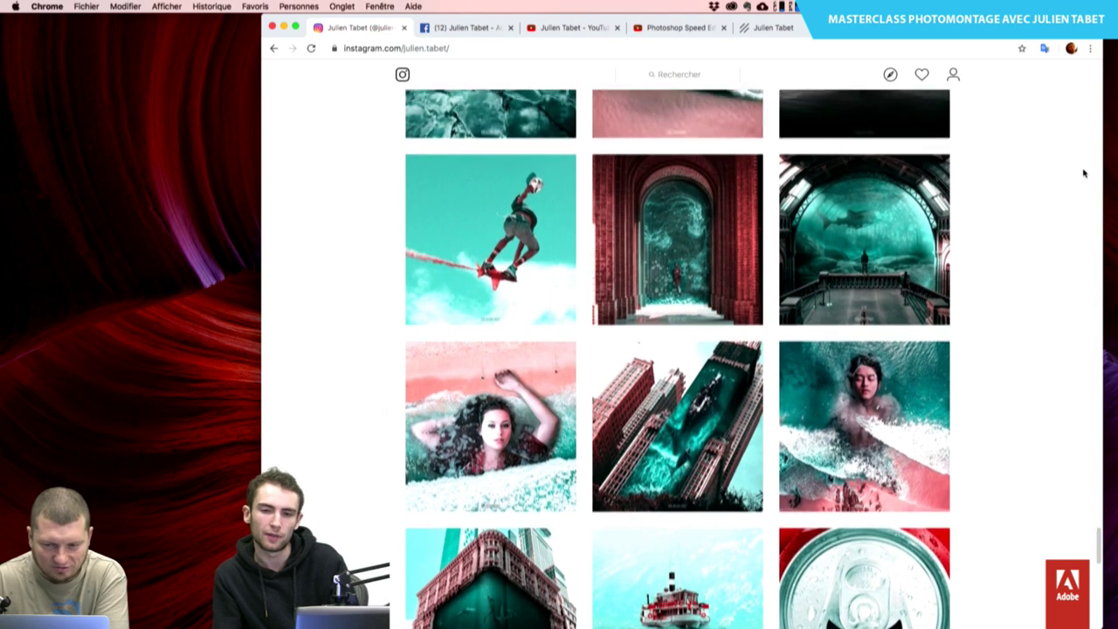
{"action": "scroll", "coordinate": [1084, 173], "scroll_direction": "up", "scroll_amount": 1}
{"action": "scroll", "coordinate": [1083, 173], "scroll_direction": "up", "scroll_amount": 1}
{"action": "scroll", "coordinate": [1083, 173], "scroll_direction": "up", "scroll_amount": 1}
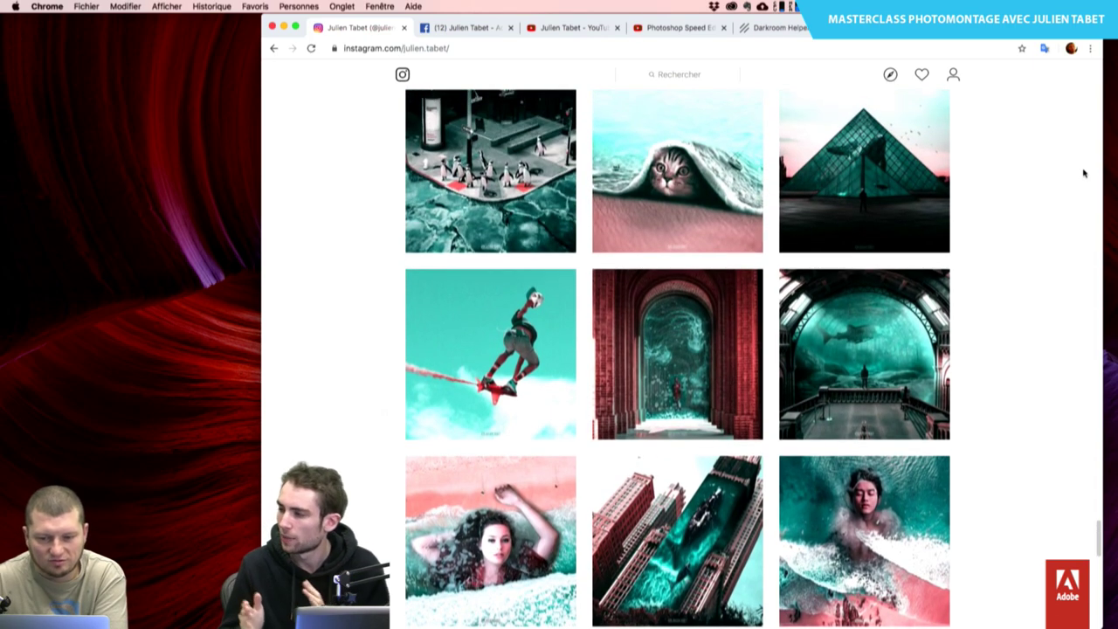
{"action": "scroll", "coordinate": [1083, 173], "scroll_direction": "up", "scroll_amount": 2}
{"action": "scroll", "coordinate": [1083, 173], "scroll_direction": "up", "scroll_amount": 1}
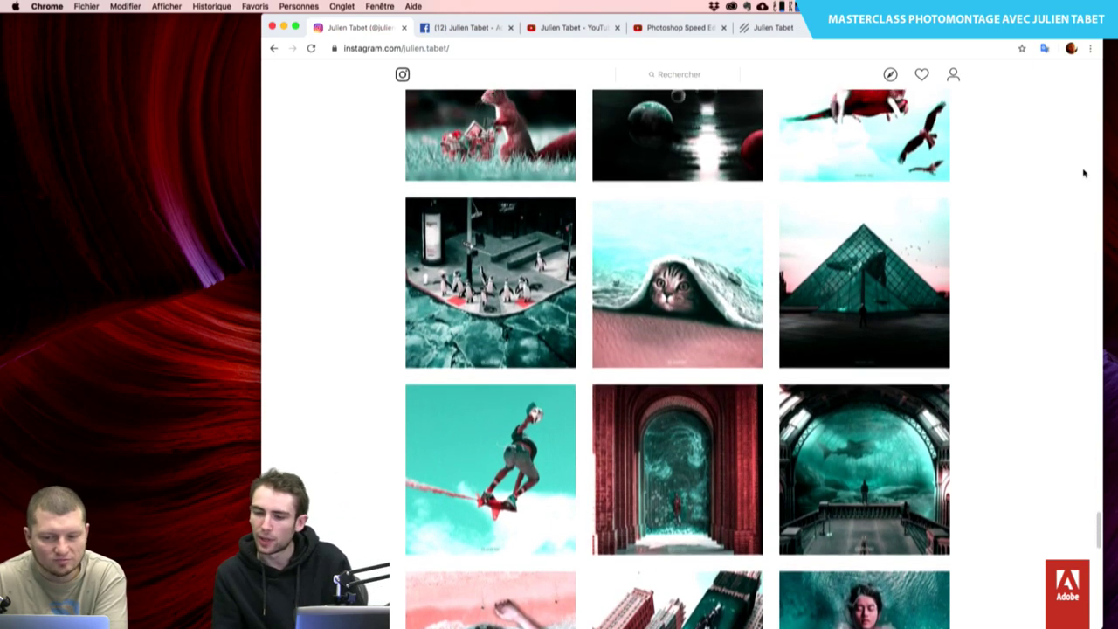
{"action": "scroll", "coordinate": [1084, 173], "scroll_direction": "up", "scroll_amount": 1}
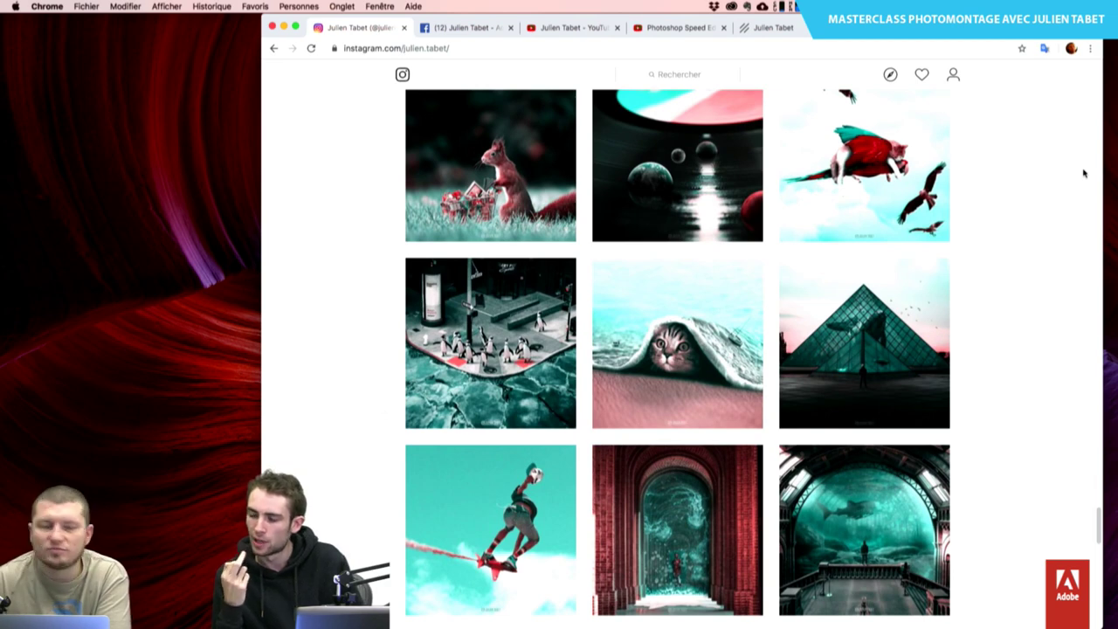
{"action": "scroll", "coordinate": [1083, 173], "scroll_direction": "up", "scroll_amount": 1}
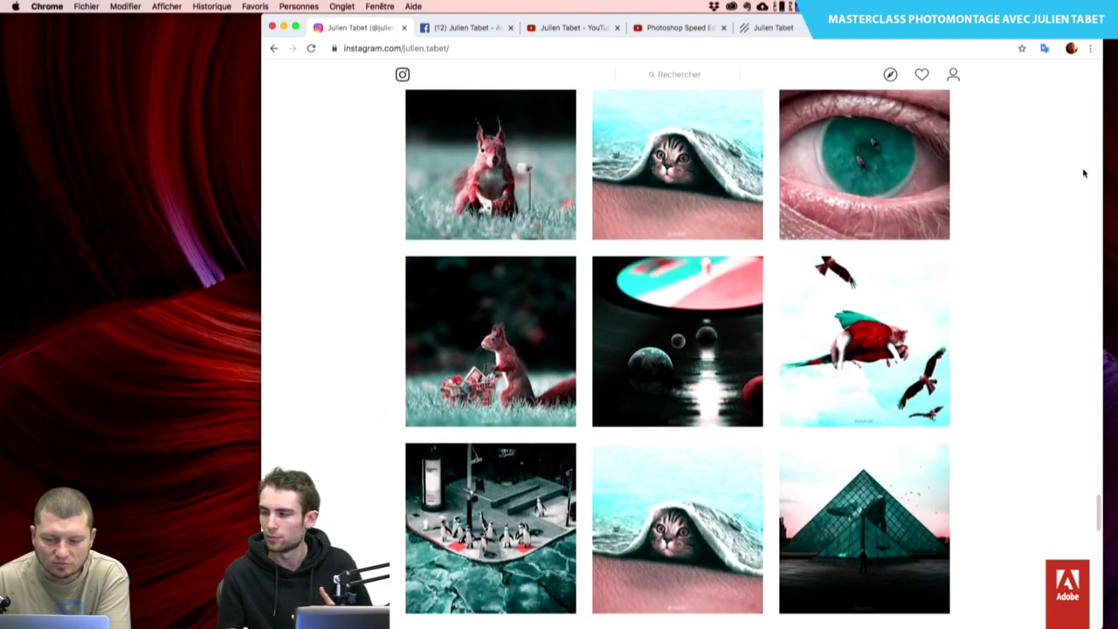
{"action": "scroll", "coordinate": [1083, 173], "scroll_direction": "up", "scroll_amount": 2}
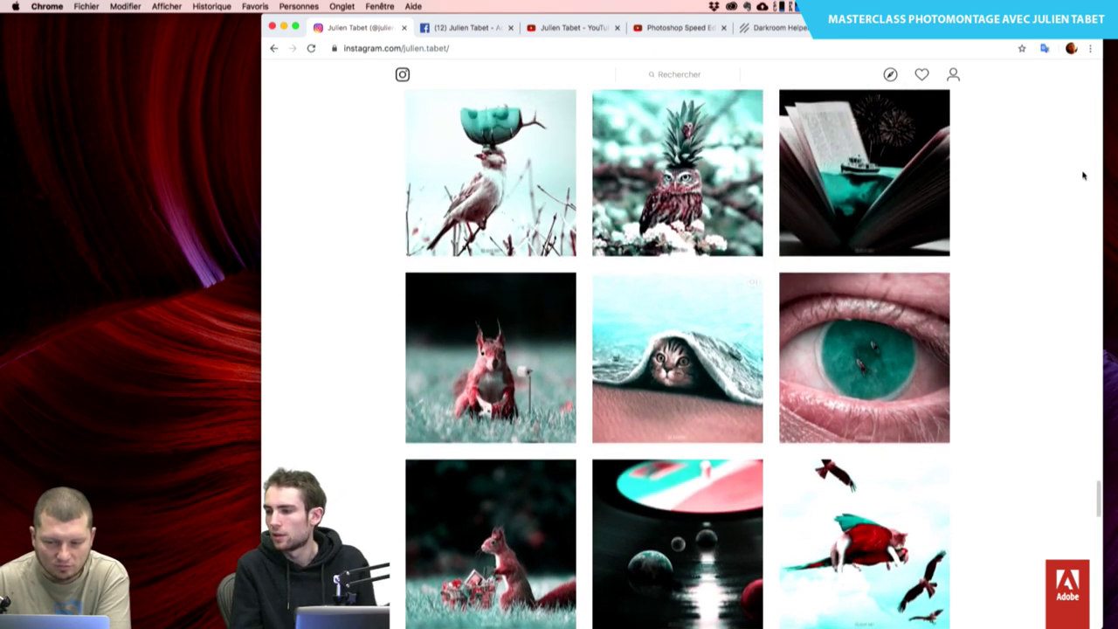
{"action": "scroll", "coordinate": [1083, 176], "scroll_direction": "up", "scroll_amount": 1}
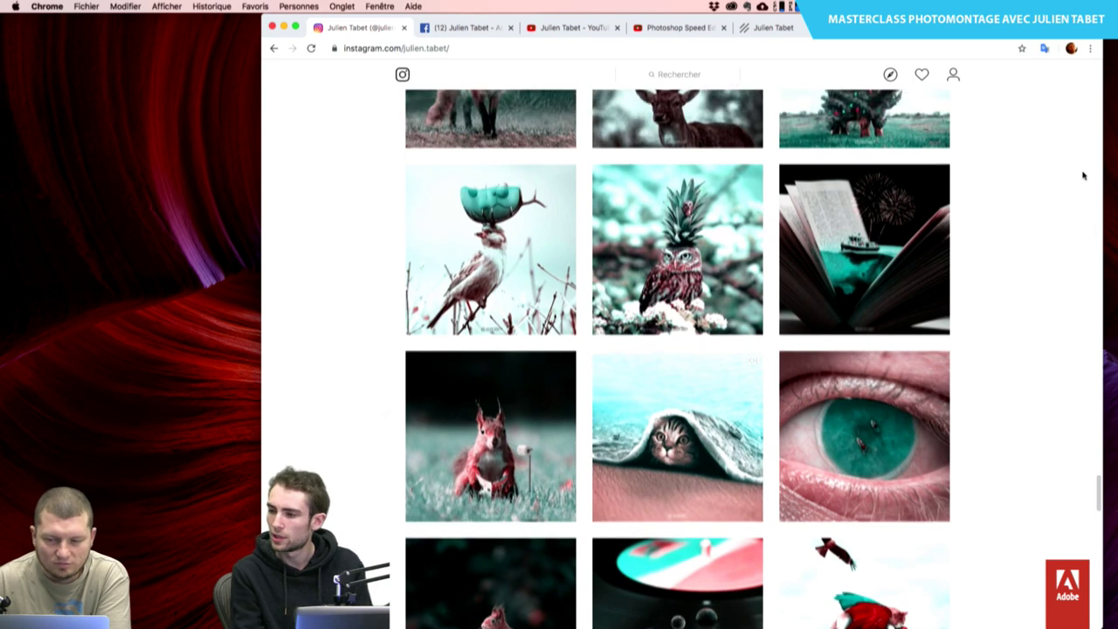
{"action": "scroll", "coordinate": [1083, 175], "scroll_direction": "up", "scroll_amount": 1}
{"action": "scroll", "coordinate": [1083, 175], "scroll_direction": "up", "scroll_amount": 1}
{"action": "scroll", "coordinate": [1083, 176], "scroll_direction": "up", "scroll_amount": 1}
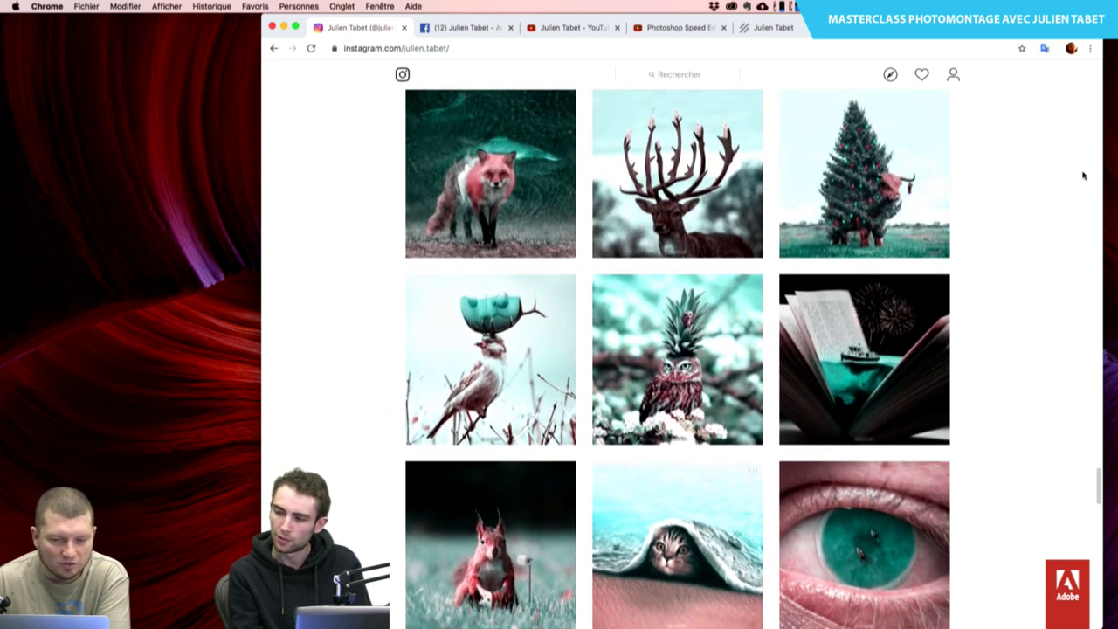
{"action": "scroll", "coordinate": [1084, 175], "scroll_direction": "up", "scroll_amount": 1}
{"action": "scroll", "coordinate": [1083, 176], "scroll_direction": "up", "scroll_amount": 1}
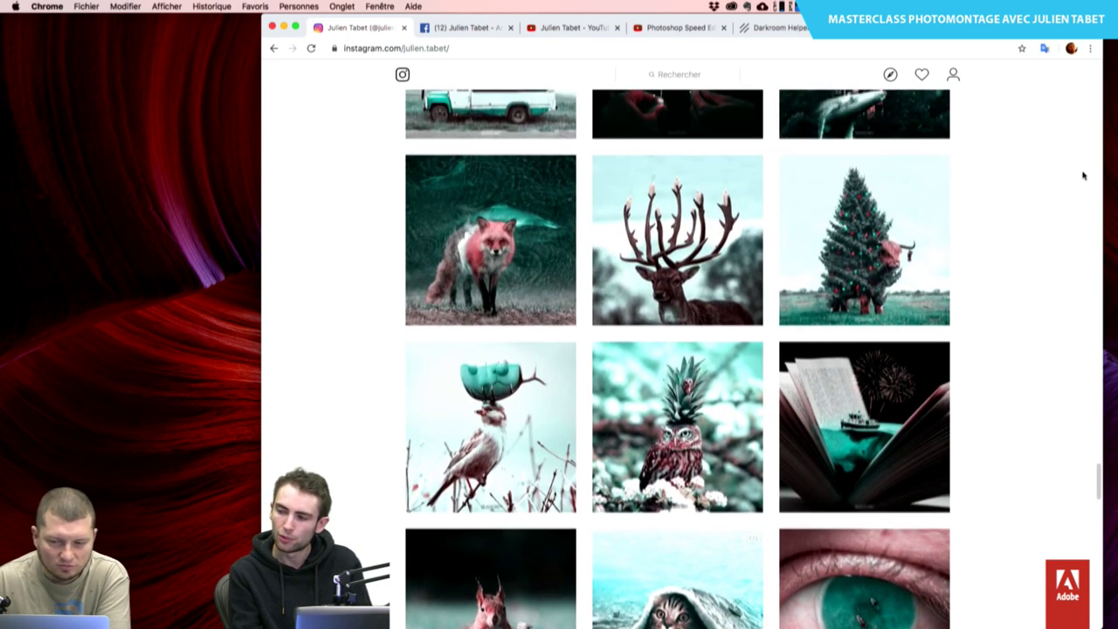
{"action": "scroll", "coordinate": [1084, 176], "scroll_direction": "up", "scroll_amount": 1}
{"action": "scroll", "coordinate": [1084, 175], "scroll_direction": "up", "scroll_amount": 1}
{"action": "scroll", "coordinate": [1084, 175], "scroll_direction": "up", "scroll_amount": 1}
{"action": "scroll", "coordinate": [1083, 176], "scroll_direction": "up", "scroll_amount": 1}
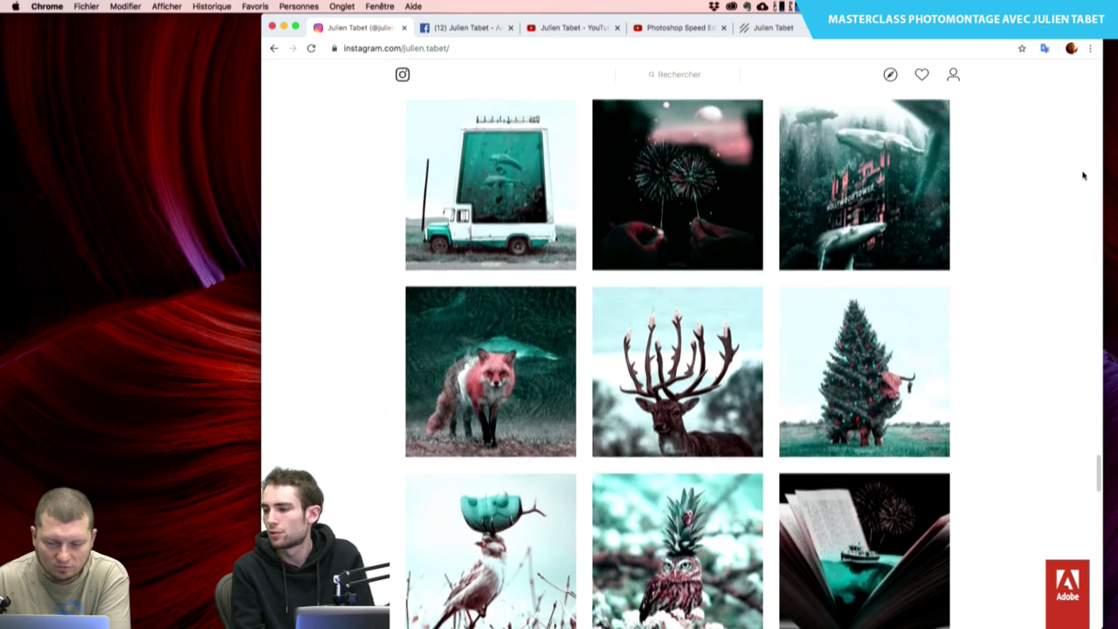
{"action": "scroll", "coordinate": [1084, 176], "scroll_direction": "up", "scroll_amount": 1}
{"action": "scroll", "coordinate": [1084, 176], "scroll_direction": "up", "scroll_amount": 1}
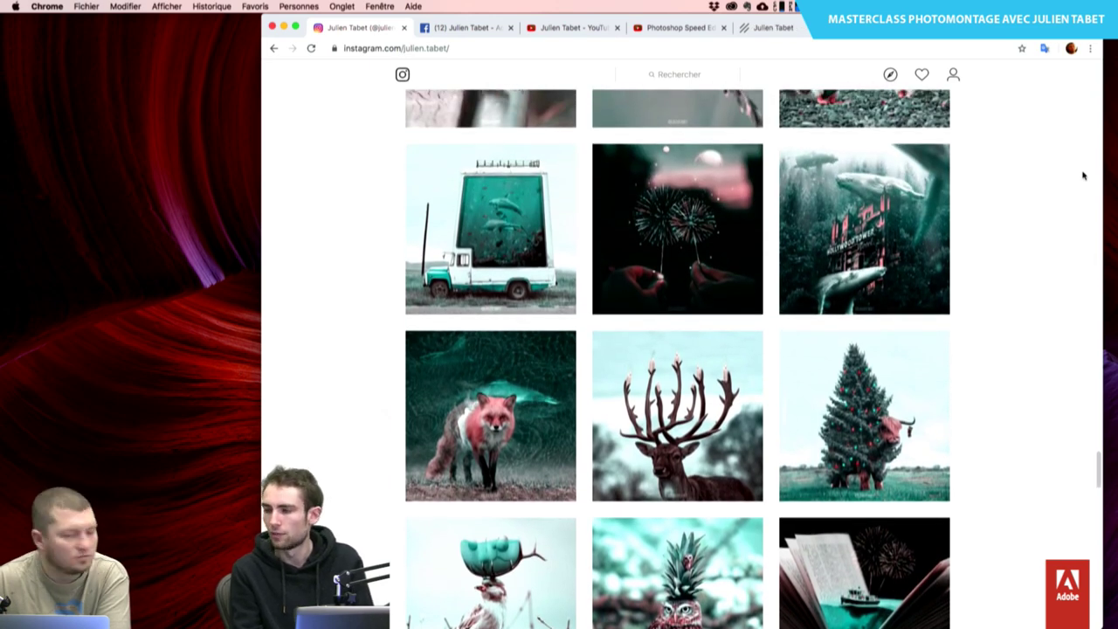
{"action": "scroll", "coordinate": [1084, 176], "scroll_direction": "up", "scroll_amount": 1}
{"action": "scroll", "coordinate": [1083, 176], "scroll_direction": "up", "scroll_amount": 1}
{"action": "scroll", "coordinate": [1083, 176], "scroll_direction": "up", "scroll_amount": 1}
{"action": "scroll", "coordinate": [1083, 175], "scroll_direction": "up", "scroll_amount": 1}
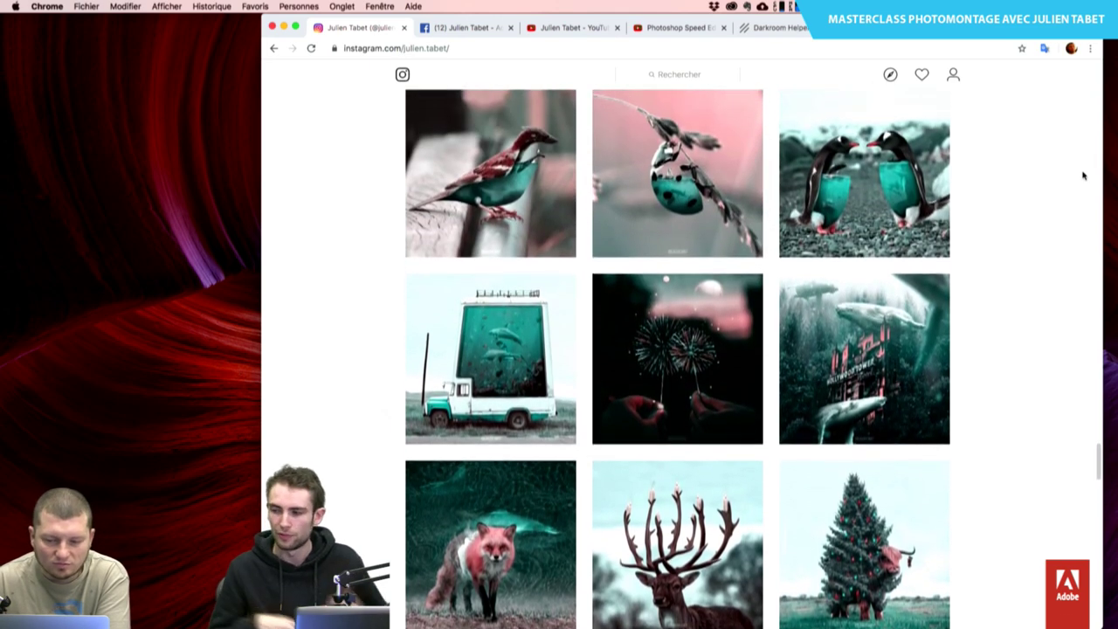
{"action": "scroll", "coordinate": [1084, 175], "scroll_direction": "up", "scroll_amount": 1}
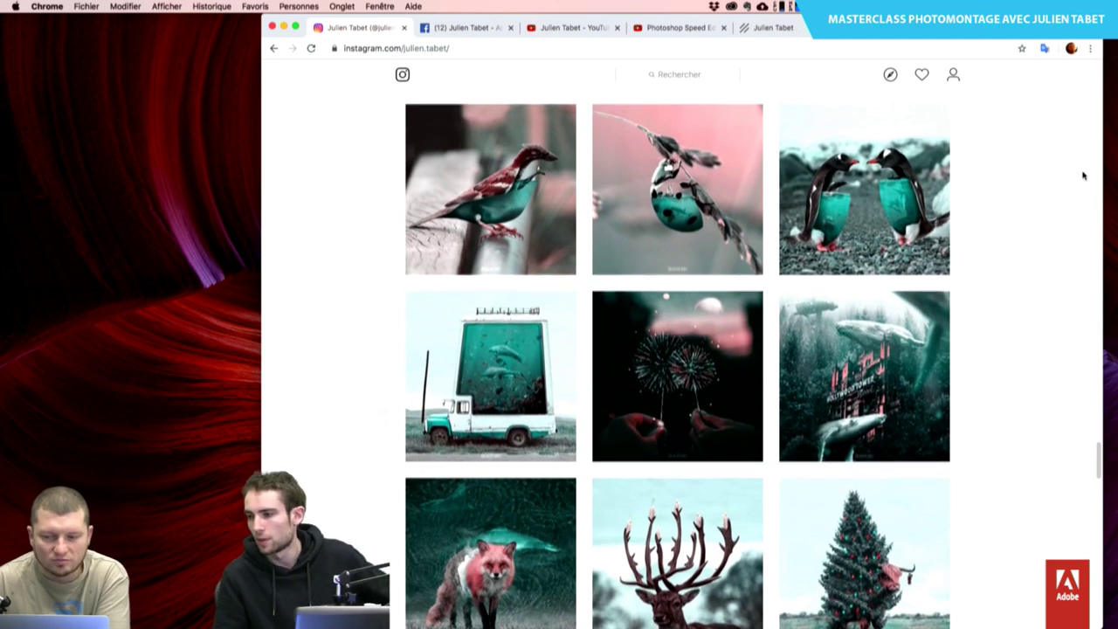
{"action": "scroll", "coordinate": [1083, 175], "scroll_direction": "up", "scroll_amount": 1}
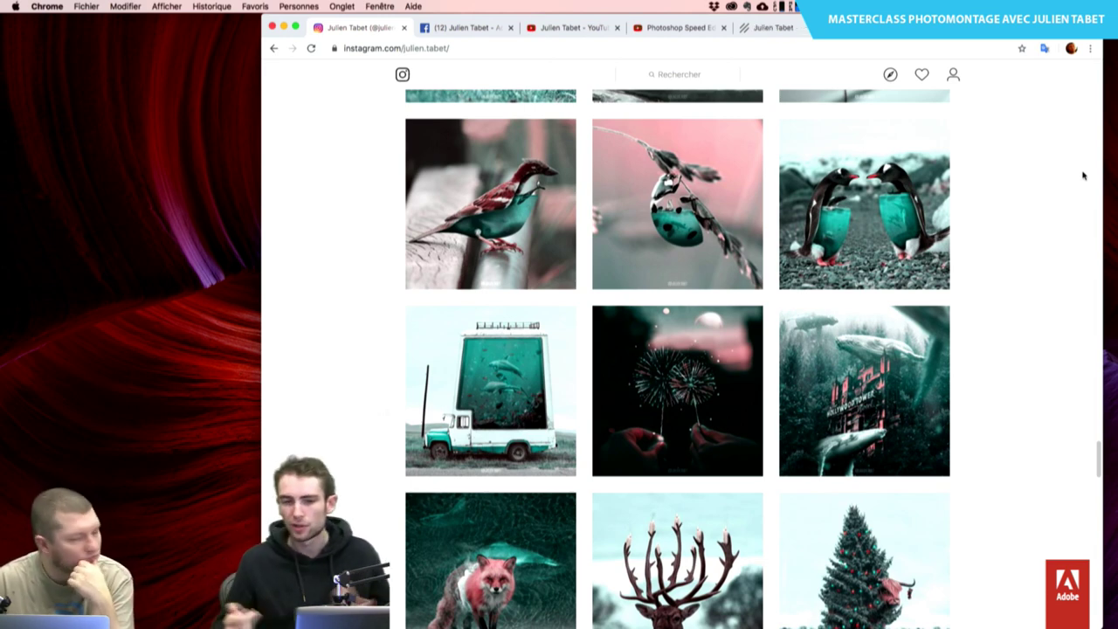
{"action": "scroll", "coordinate": [1084, 175], "scroll_direction": "up", "scroll_amount": 3}
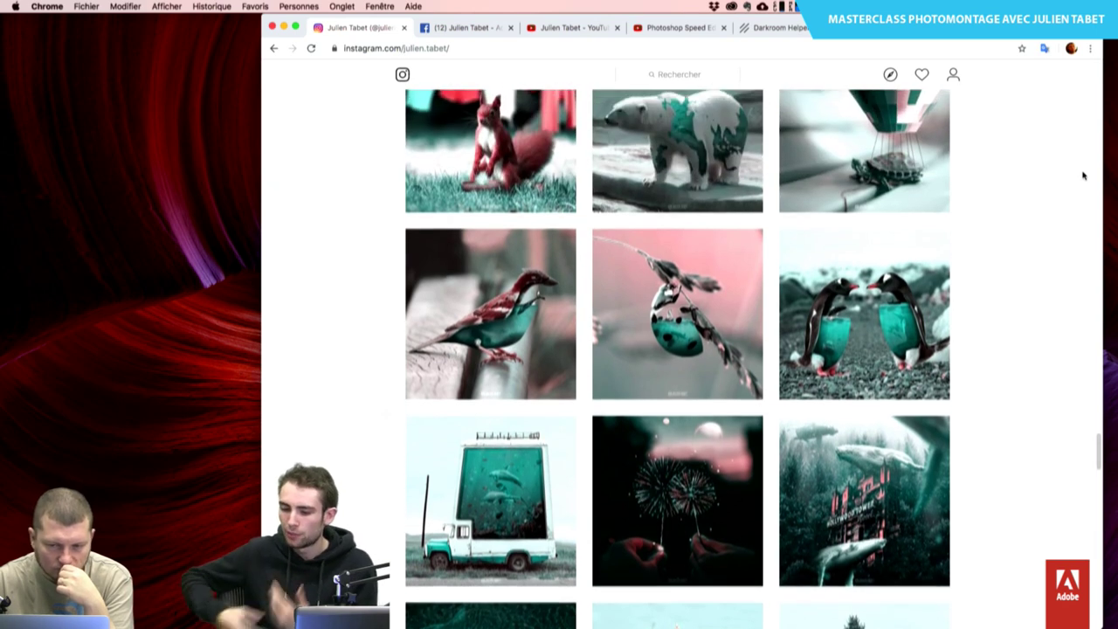
{"action": "scroll", "coordinate": [1083, 175], "scroll_direction": "up", "scroll_amount": 2}
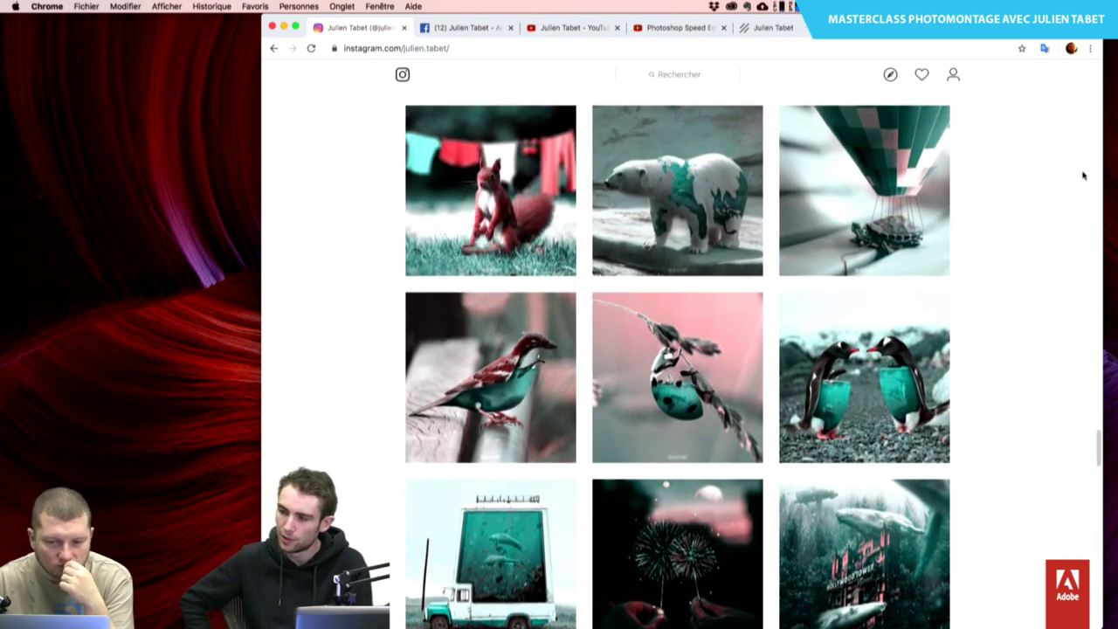
{"action": "scroll", "coordinate": [1083, 175], "scroll_direction": "up", "scroll_amount": 1}
{"action": "scroll", "coordinate": [1083, 175], "scroll_direction": "up", "scroll_amount": 1}
{"action": "scroll", "coordinate": [1084, 176], "scroll_direction": "up", "scroll_amount": 1}
{"action": "scroll", "coordinate": [1084, 176], "scroll_direction": "up", "scroll_amount": 1}
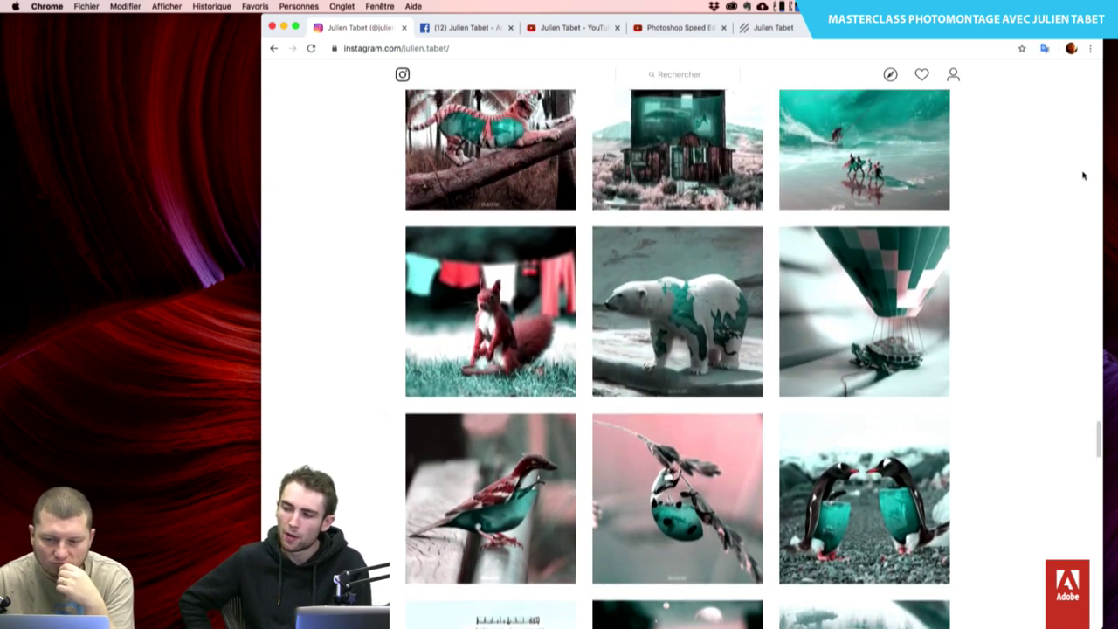
{"action": "scroll", "coordinate": [1084, 175], "scroll_direction": "up", "scroll_amount": 1}
{"action": "scroll", "coordinate": [1083, 175], "scroll_direction": "up", "scroll_amount": 1}
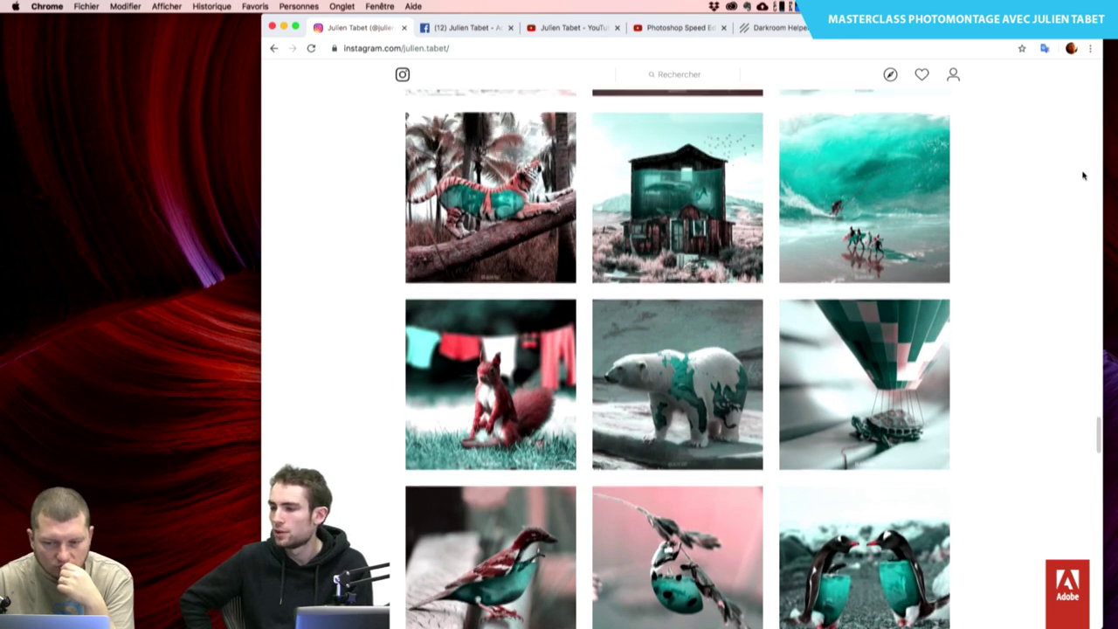
{"action": "scroll", "coordinate": [1083, 176], "scroll_direction": "up", "scroll_amount": 1}
{"action": "scroll", "coordinate": [1083, 175], "scroll_direction": "up", "scroll_amount": 1}
{"action": "scroll", "coordinate": [1083, 175], "scroll_direction": "up", "scroll_amount": 1}
{"action": "scroll", "coordinate": [1083, 175], "scroll_direction": "up", "scroll_amount": 1}
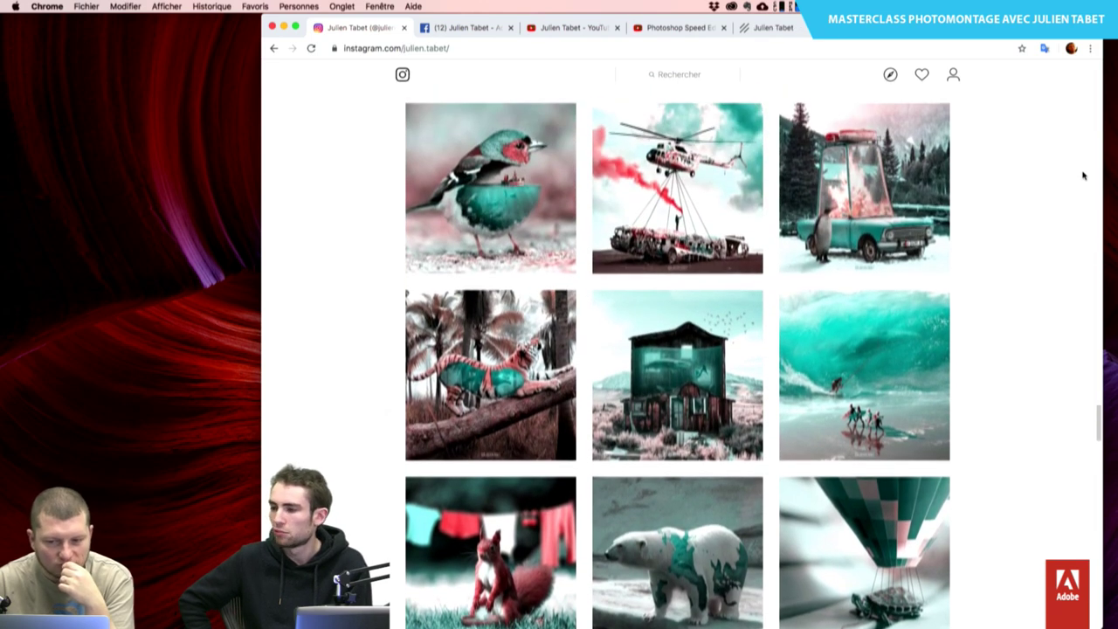
{"action": "scroll", "coordinate": [1083, 176], "scroll_direction": "up", "scroll_amount": 1}
{"action": "scroll", "coordinate": [1083, 176], "scroll_direction": "up", "scroll_amount": 1}
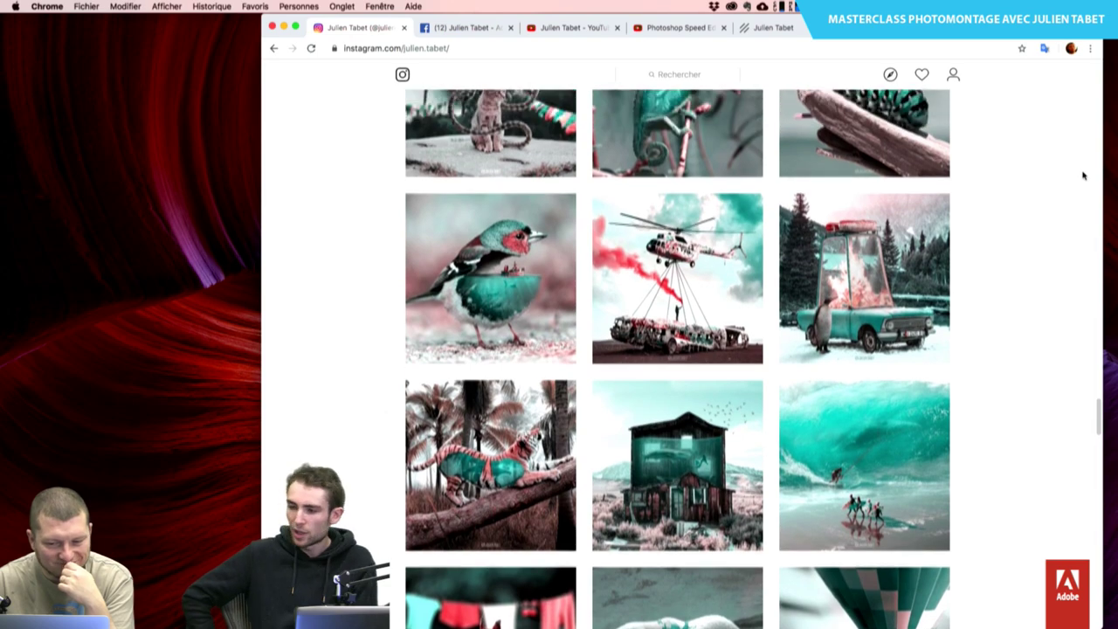
{"action": "scroll", "coordinate": [1083, 176], "scroll_direction": "up", "scroll_amount": 1}
{"action": "scroll", "coordinate": [1084, 176], "scroll_direction": "up", "scroll_amount": 1}
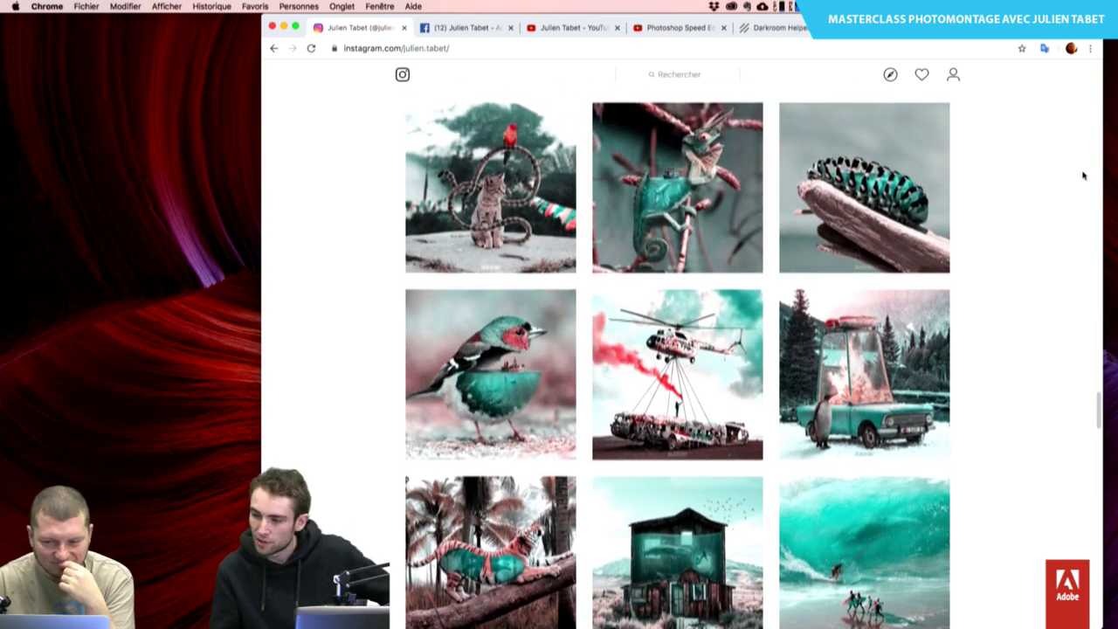
{"action": "scroll", "coordinate": [1083, 176], "scroll_direction": "up", "scroll_amount": 1}
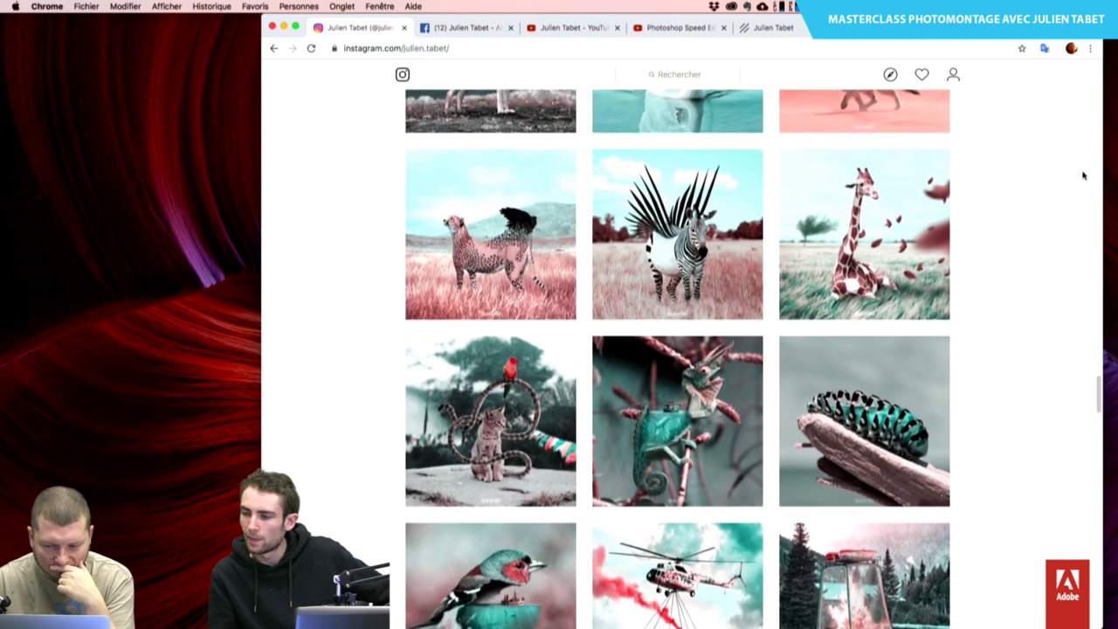
{"action": "scroll", "coordinate": [1084, 176], "scroll_direction": "up", "scroll_amount": 1}
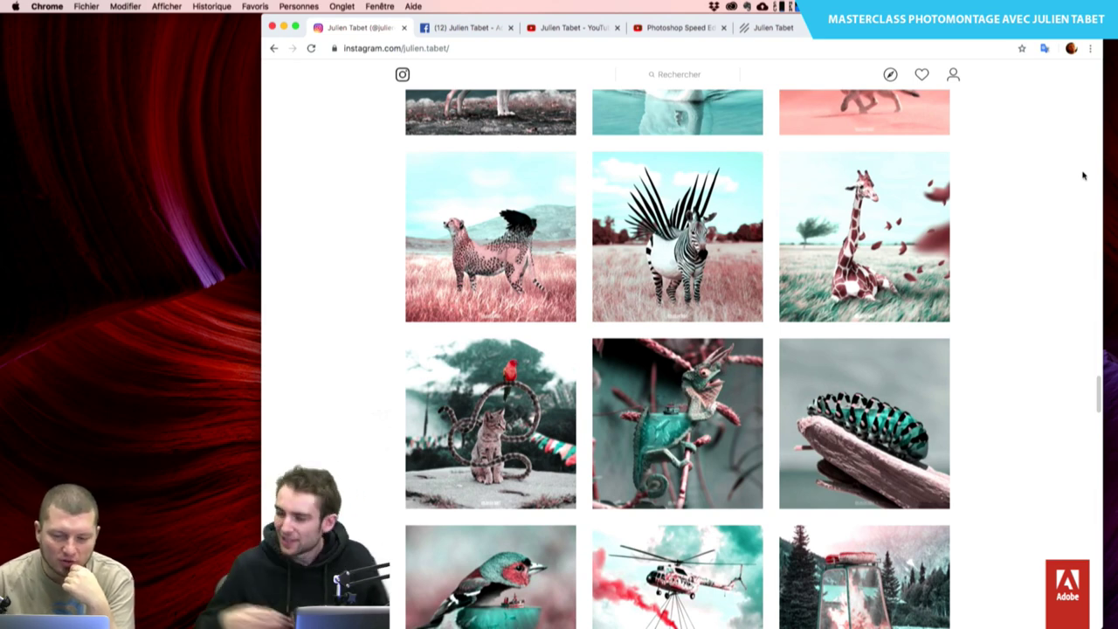
Scroll up the grid to the penguin, panda, pelican, kangaroo and cheetah montages
{"action": "scroll", "coordinate": [1083, 176], "scroll_direction": "up", "scroll_amount": 2}
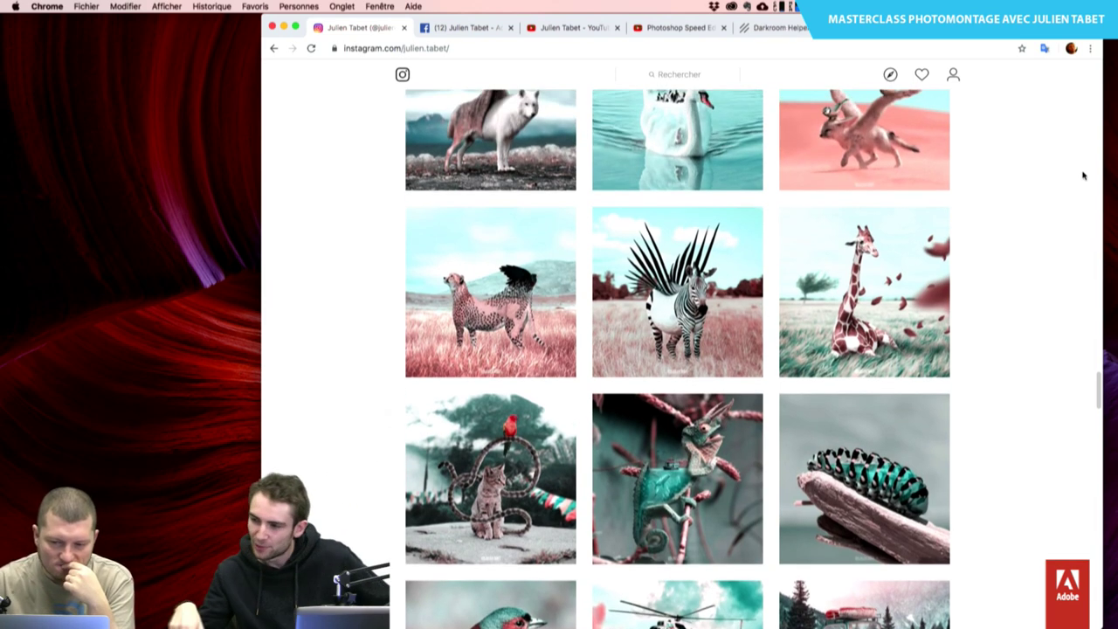
{"action": "scroll", "coordinate": [1083, 176], "scroll_direction": "up", "scroll_amount": 2}
{"action": "scroll", "coordinate": [1083, 176], "scroll_direction": "up", "scroll_amount": 3}
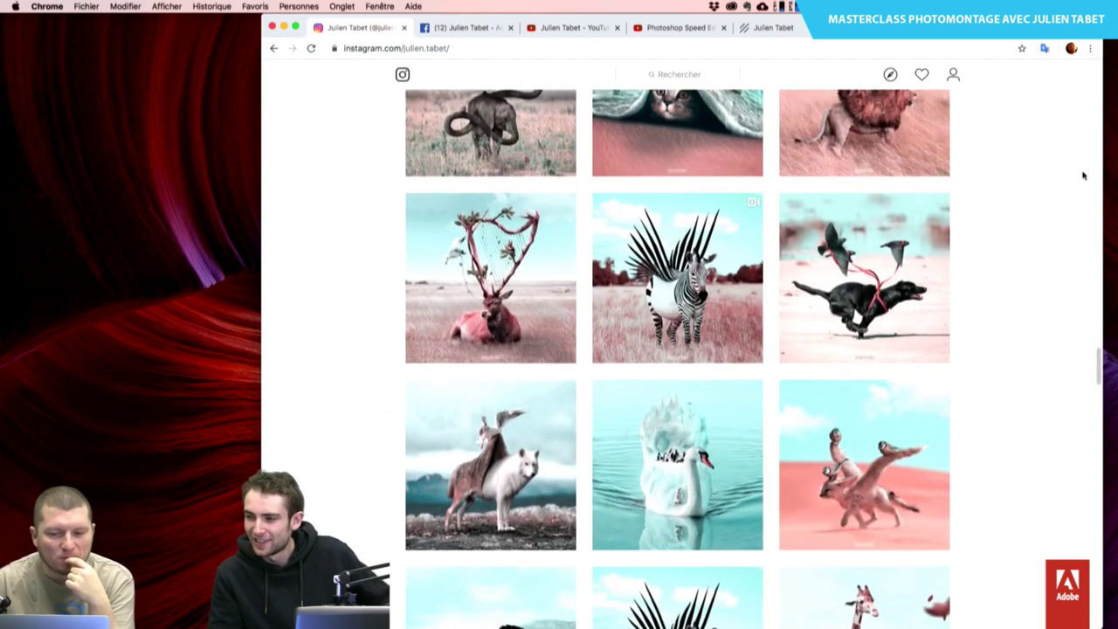
{"action": "scroll", "coordinate": [1083, 175], "scroll_direction": "up", "scroll_amount": 1}
{"action": "scroll", "coordinate": [1083, 176], "scroll_direction": "up", "scroll_amount": 1}
{"action": "scroll", "coordinate": [1083, 176], "scroll_direction": "up", "scroll_amount": 1}
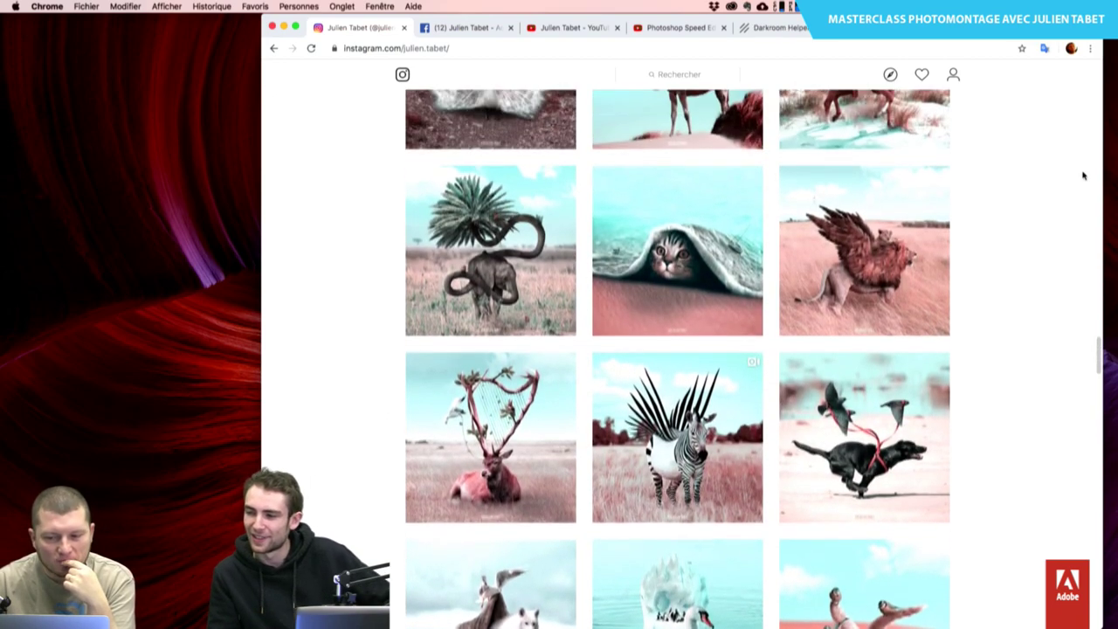
{"action": "scroll", "coordinate": [1084, 176], "scroll_direction": "down", "scroll_amount": 10}
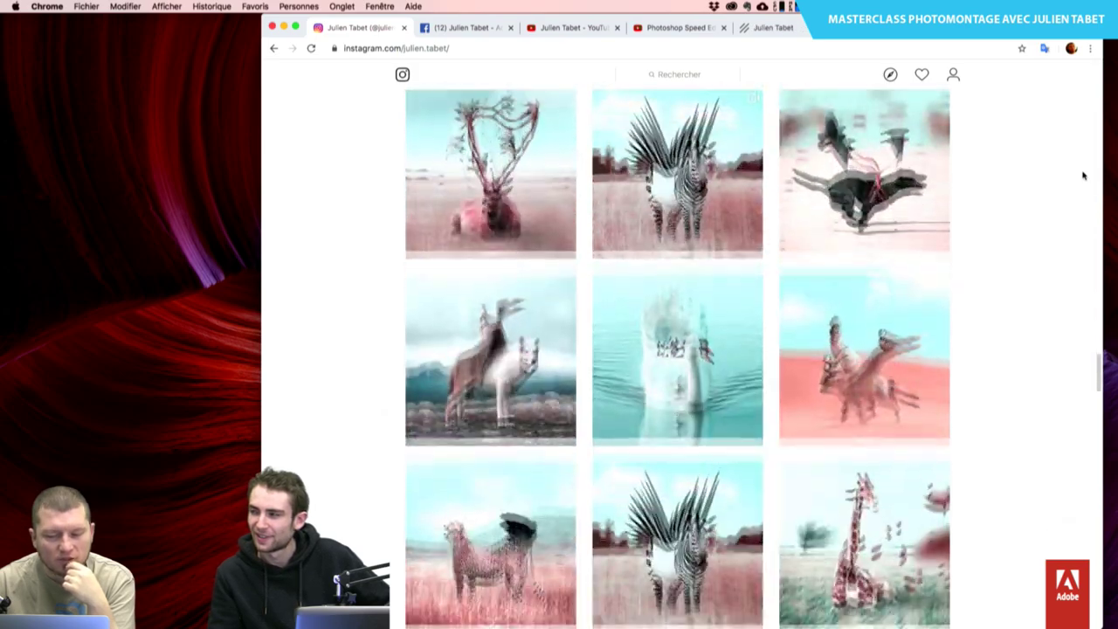
{"action": "scroll", "coordinate": [1084, 176], "scroll_direction": "down", "scroll_amount": 10}
{"action": "scroll", "coordinate": [1084, 176], "scroll_direction": "down", "scroll_amount": 5}
{"action": "scroll", "coordinate": [1083, 175], "scroll_direction": "down", "scroll_amount": 5}
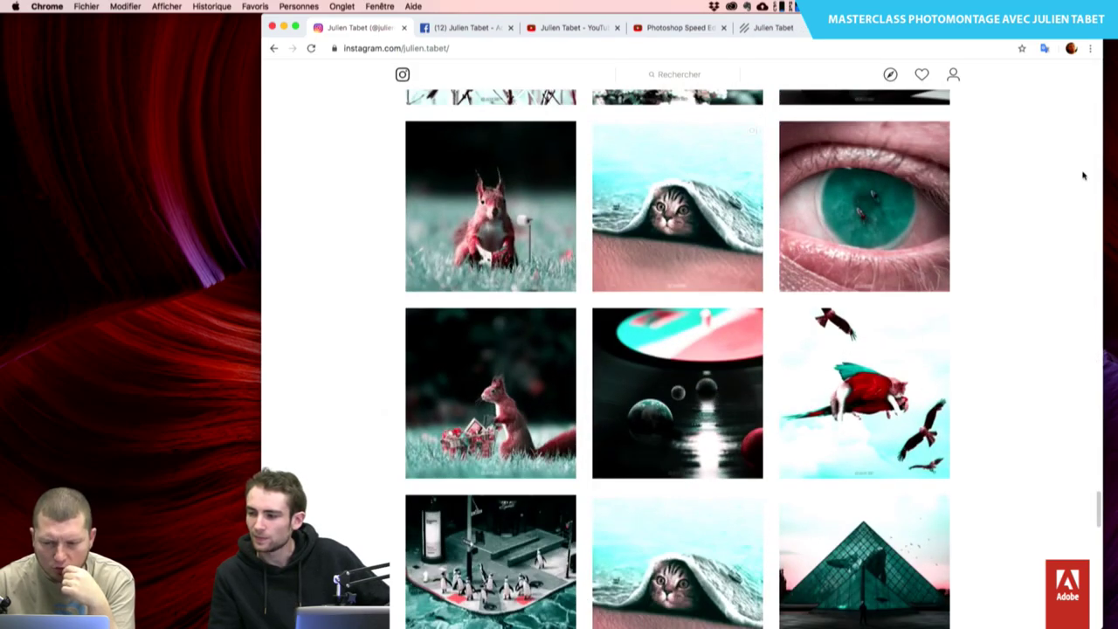
{"action": "scroll", "coordinate": [1084, 175], "scroll_direction": "down", "scroll_amount": 3}
{"action": "scroll", "coordinate": [1083, 176], "scroll_direction": "down", "scroll_amount": 1}
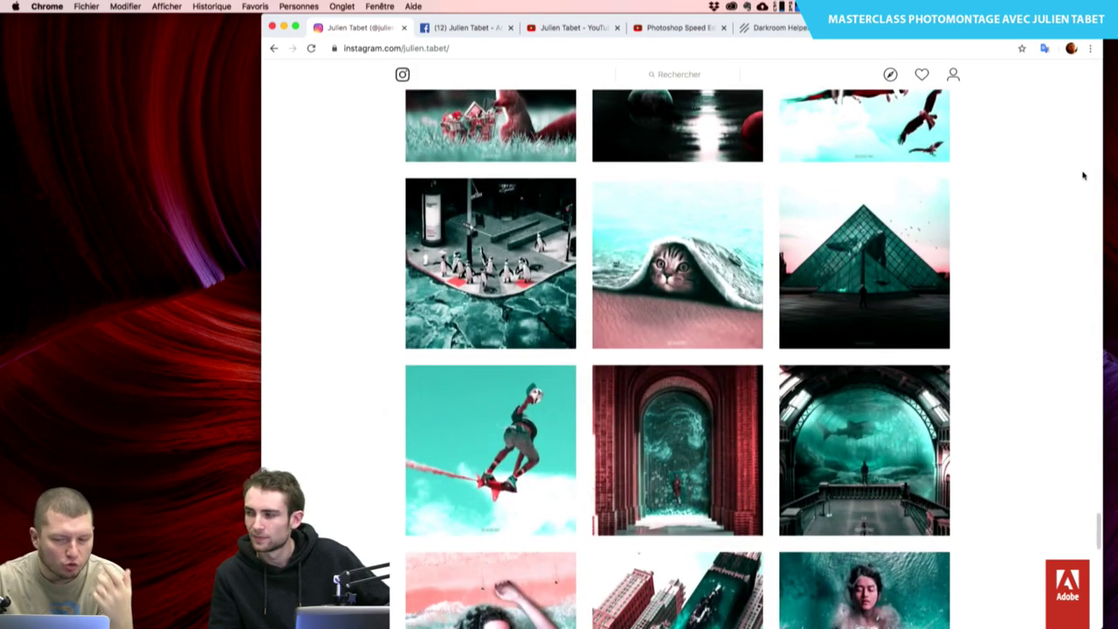
{"action": "scroll", "coordinate": [1083, 176], "scroll_direction": "up", "scroll_amount": 5}
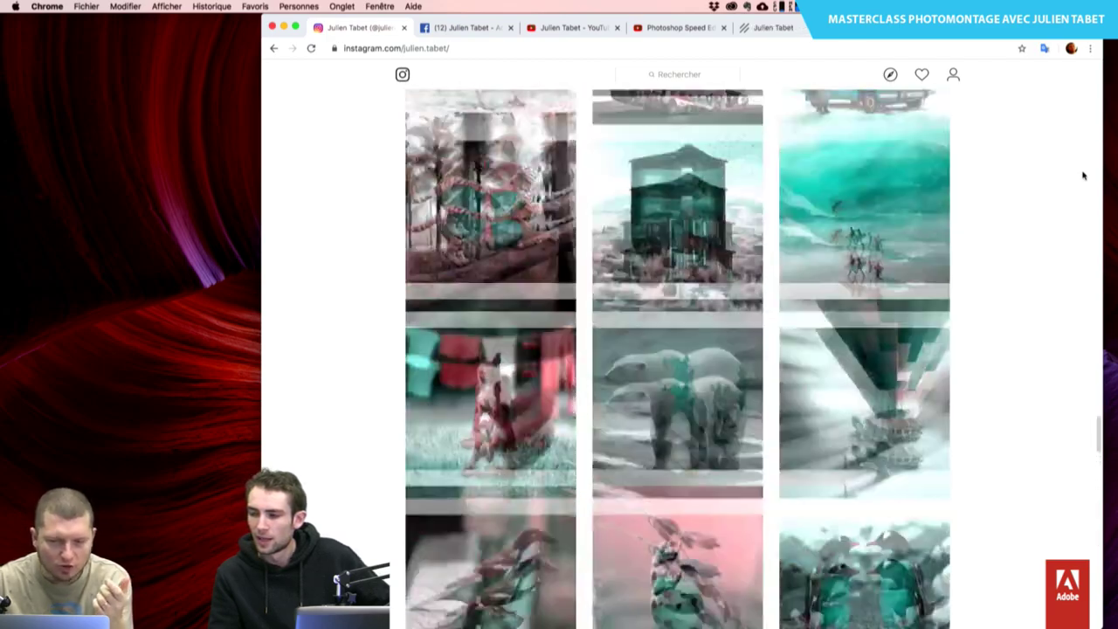
{"action": "scroll", "coordinate": [1083, 175], "scroll_direction": "up", "scroll_amount": 1}
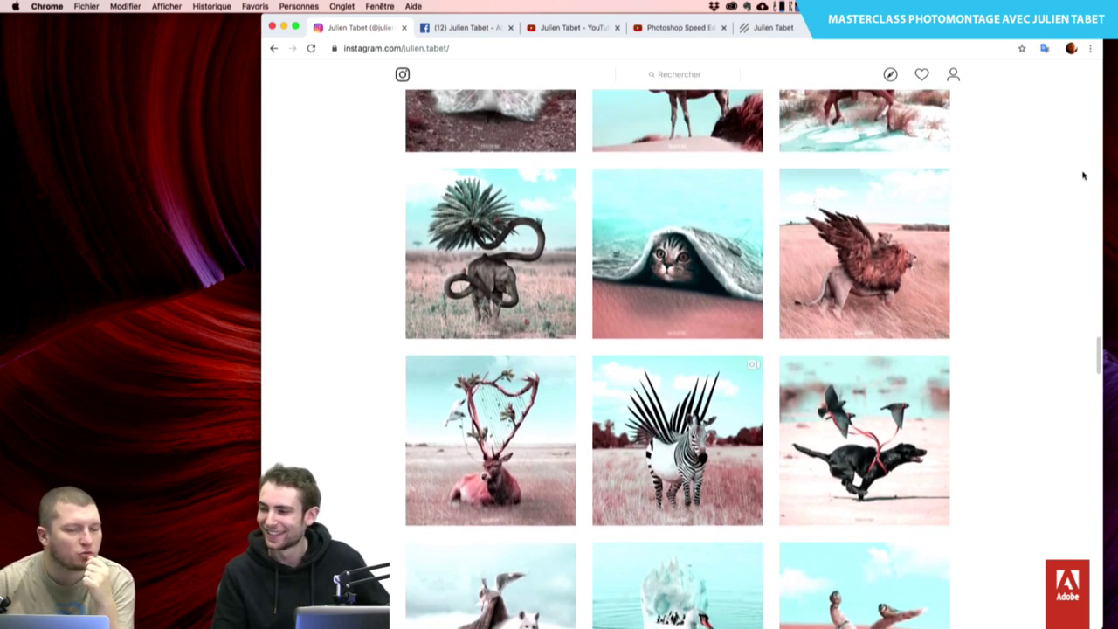
{"action": "scroll", "coordinate": [1083, 176], "scroll_direction": "up", "scroll_amount": 1}
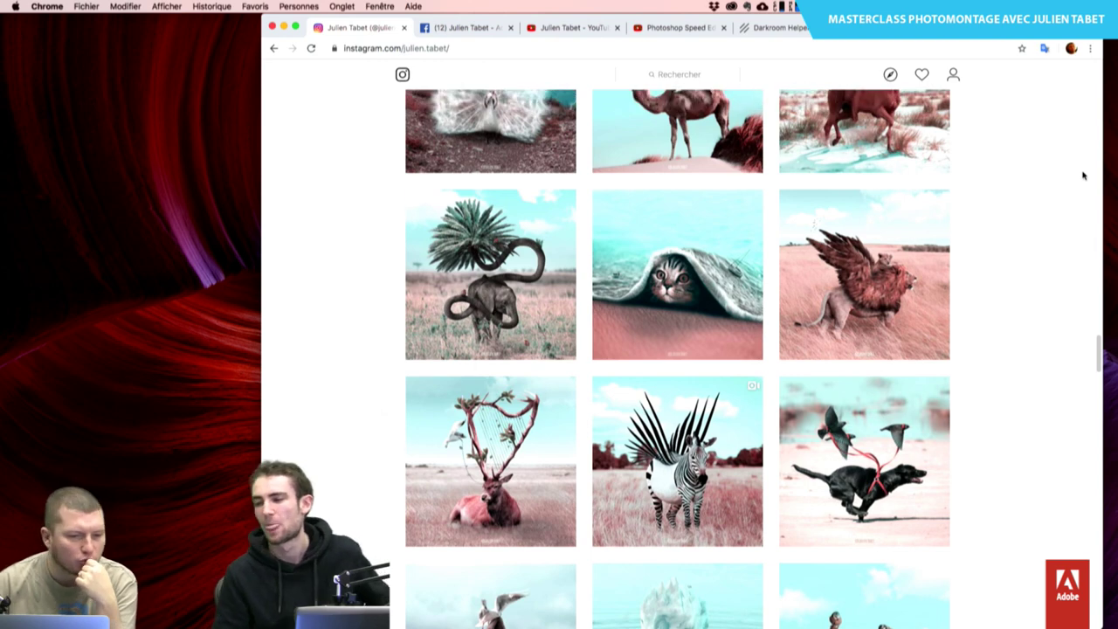
{"action": "scroll", "coordinate": [1083, 176], "scroll_direction": "up", "scroll_amount": 1}
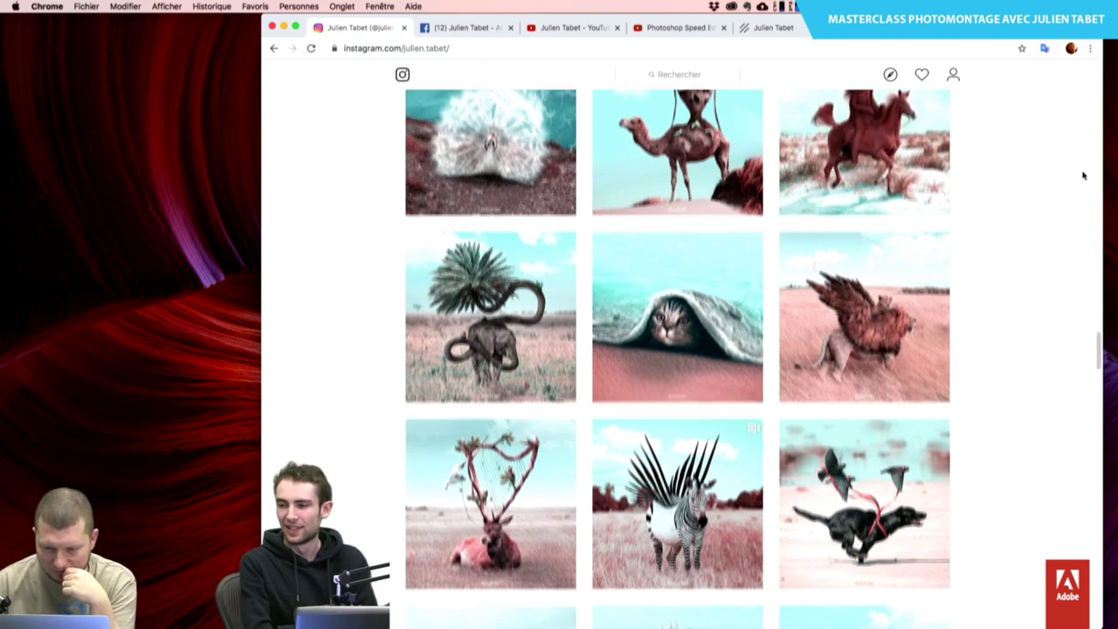
{"action": "scroll", "coordinate": [1083, 175], "scroll_direction": "up", "scroll_amount": 3}
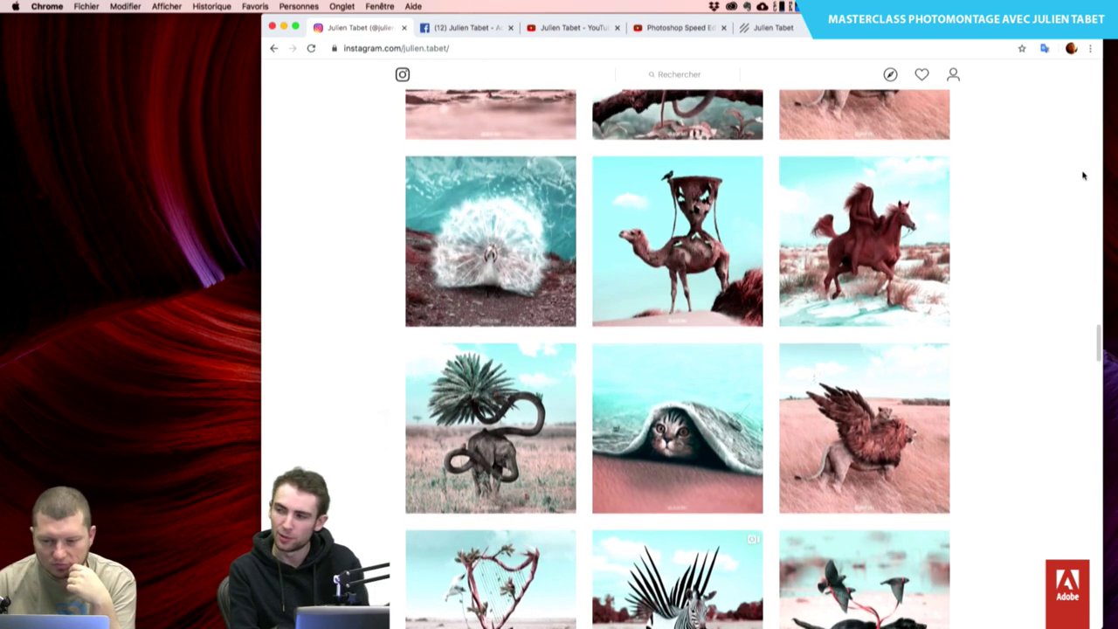
{"action": "scroll", "coordinate": [1083, 175], "scroll_direction": "up", "scroll_amount": 1}
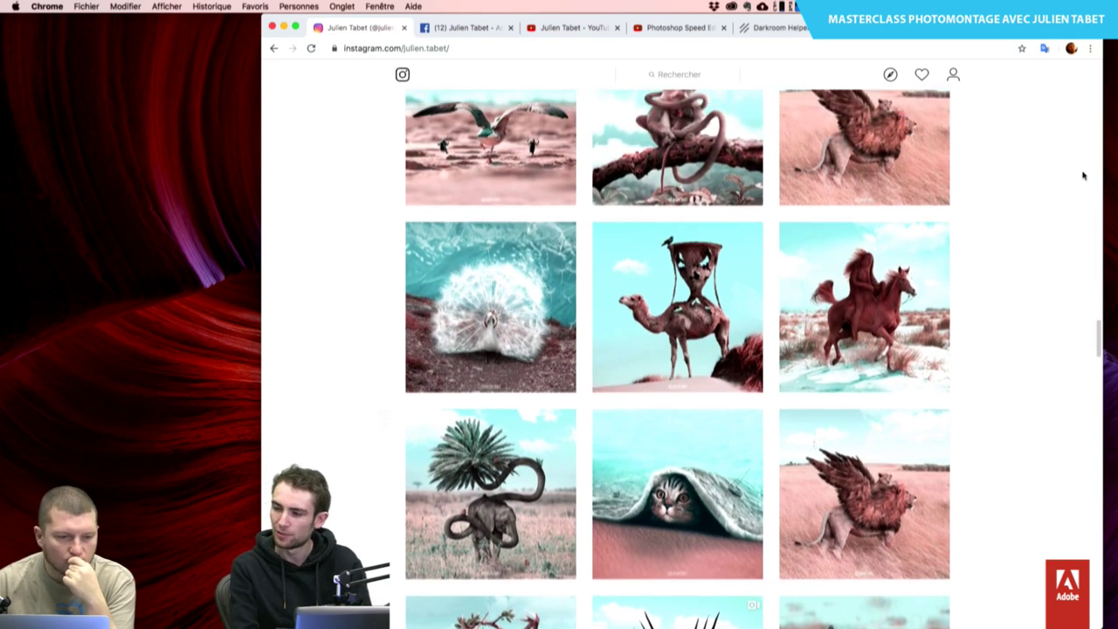
{"action": "scroll", "coordinate": [1083, 176], "scroll_direction": "up", "scroll_amount": 1}
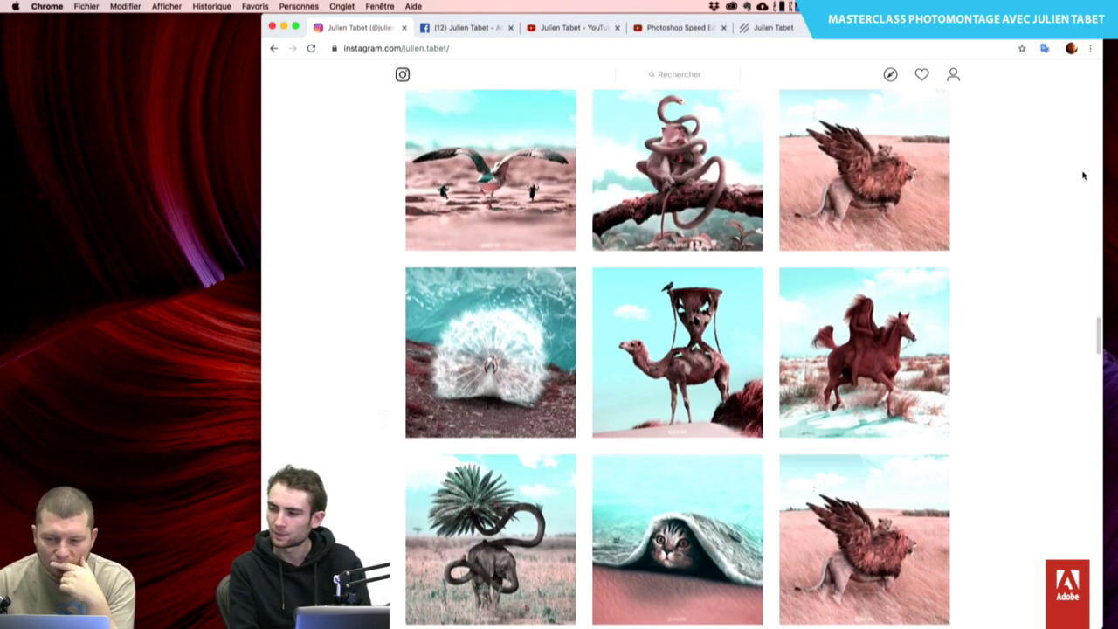
{"action": "scroll", "coordinate": [1084, 176], "scroll_direction": "up", "scroll_amount": 1}
{"action": "scroll", "coordinate": [1084, 176], "scroll_direction": "up", "scroll_amount": 2}
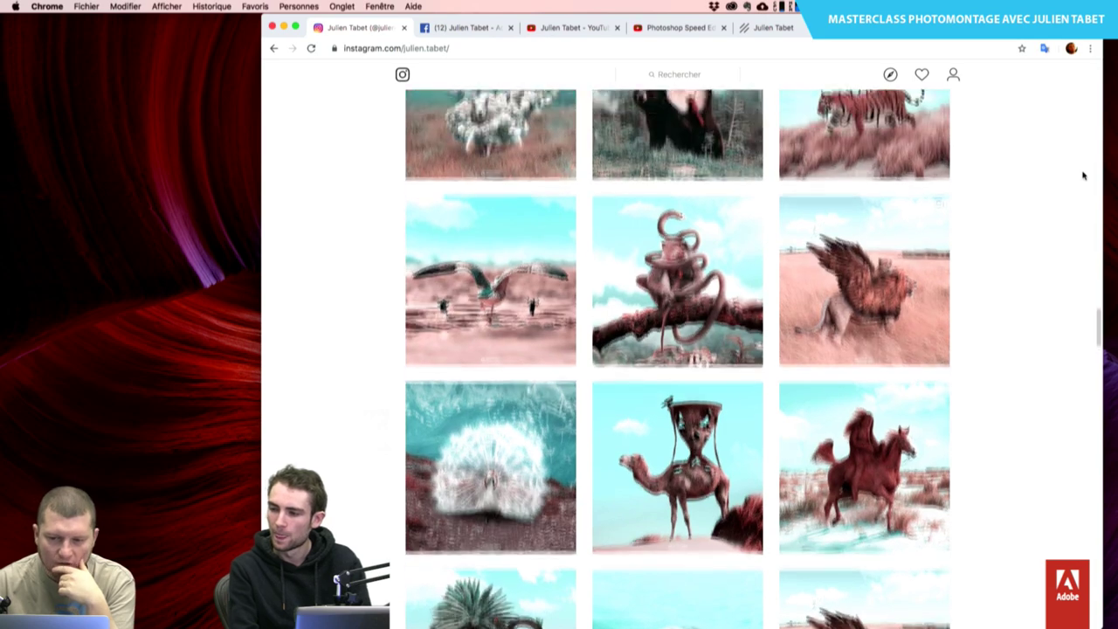
{"action": "scroll", "coordinate": [1083, 175], "scroll_direction": "up", "scroll_amount": 1}
{"action": "scroll", "coordinate": [1084, 175], "scroll_direction": "up", "scroll_amount": 2}
{"action": "scroll", "coordinate": [1083, 176], "scroll_direction": "up", "scroll_amount": 2}
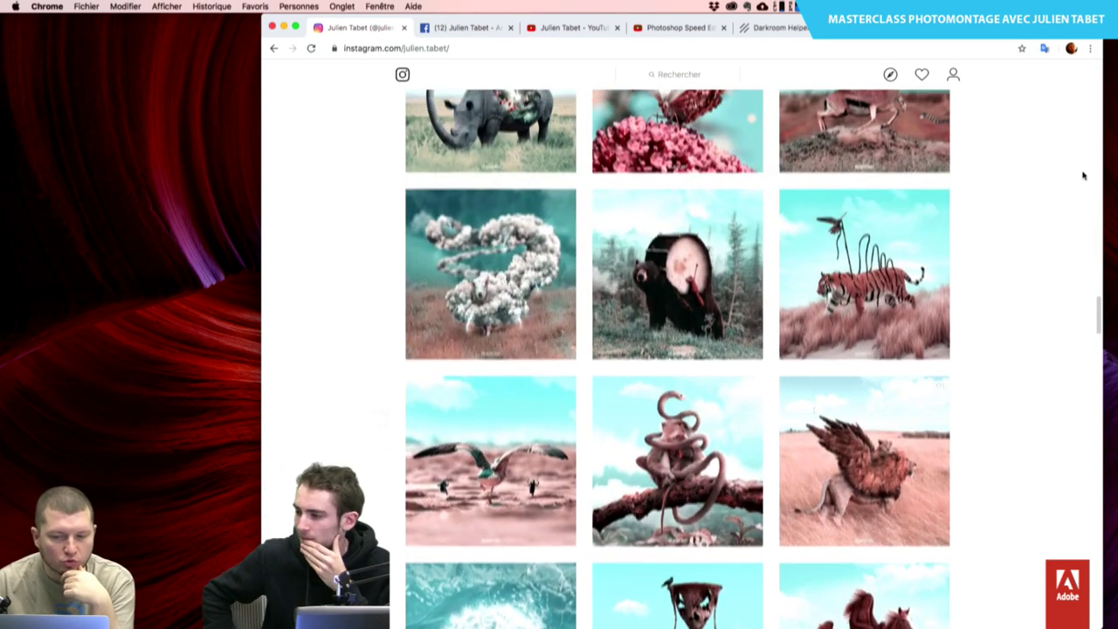
{"action": "scroll", "coordinate": [1083, 175], "scroll_direction": "up", "scroll_amount": 1}
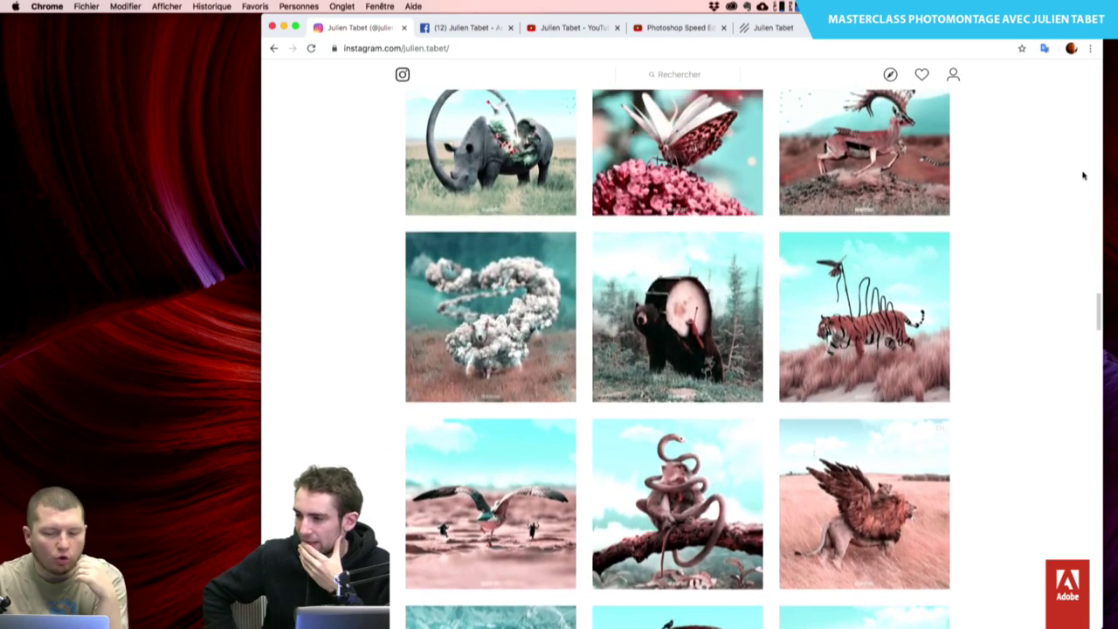
{"action": "scroll", "coordinate": [1083, 176], "scroll_direction": "up", "scroll_amount": 1}
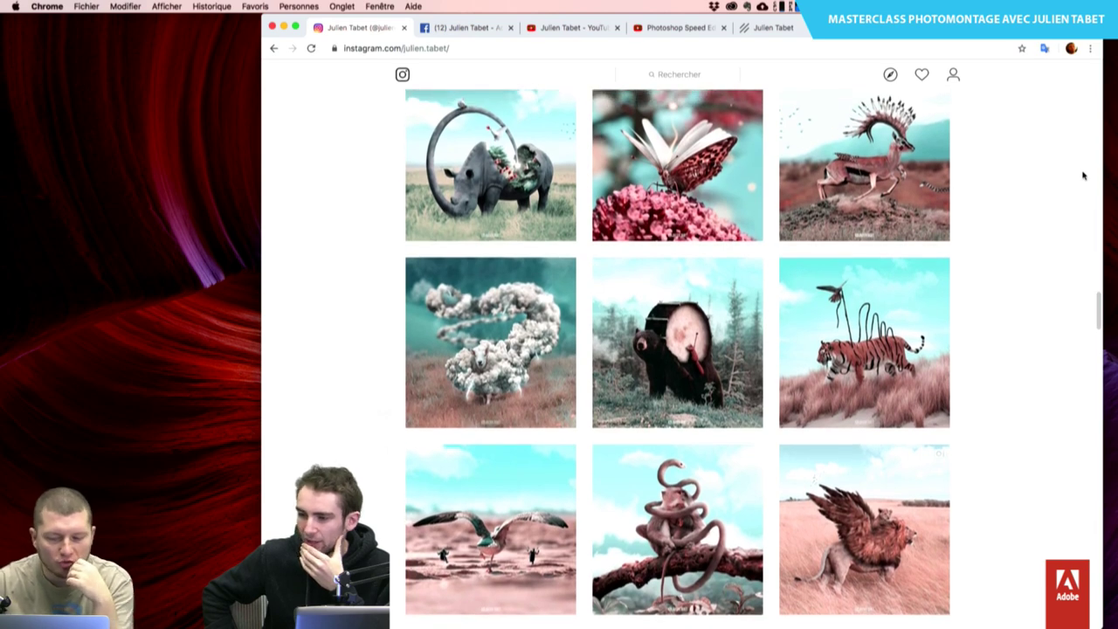
{"action": "scroll", "coordinate": [1083, 176], "scroll_direction": "up", "scroll_amount": 1}
{"action": "scroll", "coordinate": [1084, 176], "scroll_direction": "up", "scroll_amount": 1}
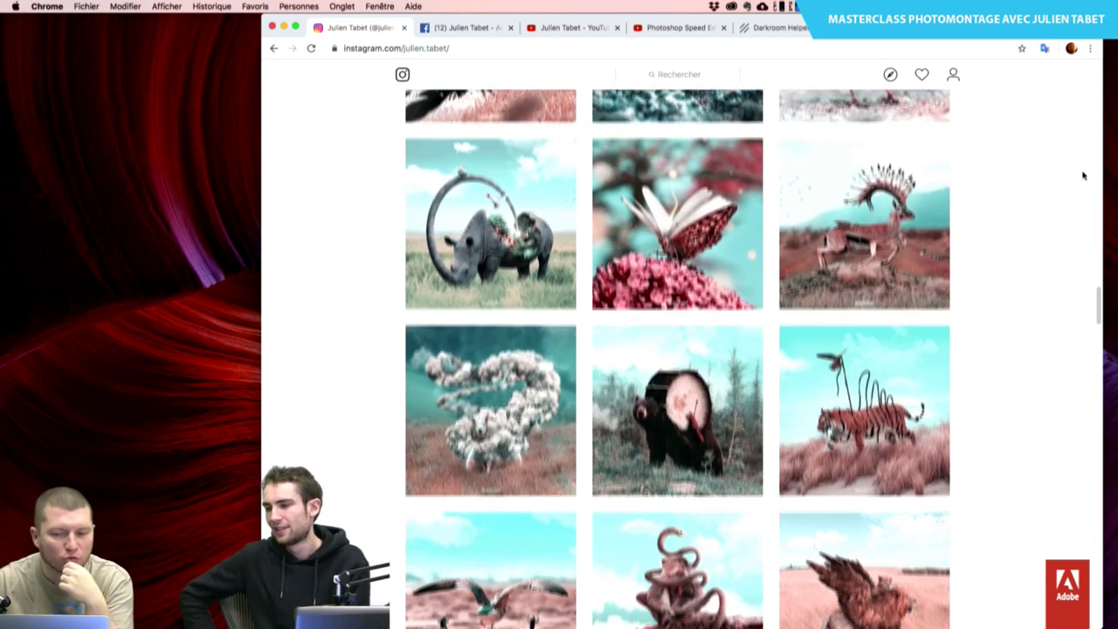
{"action": "scroll", "coordinate": [1083, 175], "scroll_direction": "up", "scroll_amount": 1}
{"action": "scroll", "coordinate": [1083, 176], "scroll_direction": "up", "scroll_amount": 2}
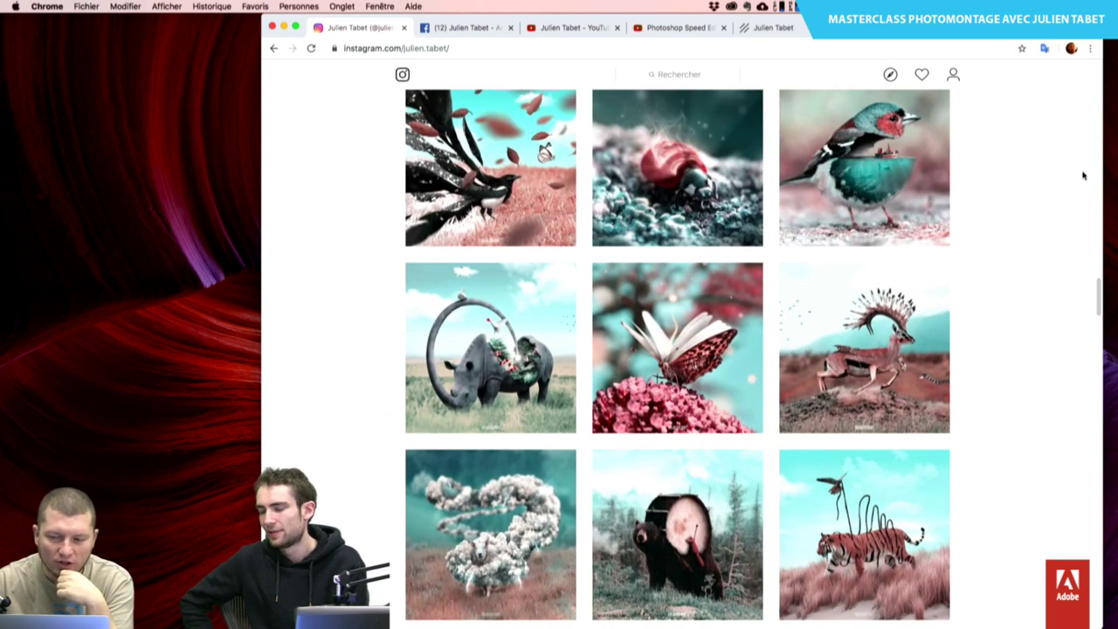
{"action": "scroll", "coordinate": [1083, 176], "scroll_direction": "up", "scroll_amount": 1}
{"action": "scroll", "coordinate": [1083, 176], "scroll_direction": "up", "scroll_amount": 1}
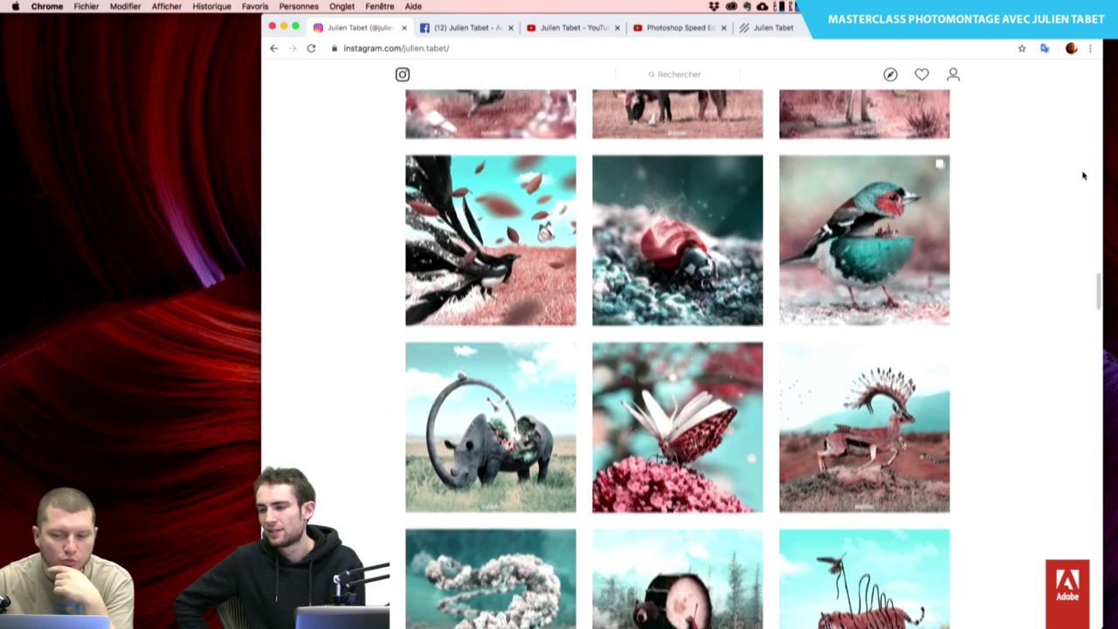
{"action": "scroll", "coordinate": [1084, 176], "scroll_direction": "up", "scroll_amount": 1}
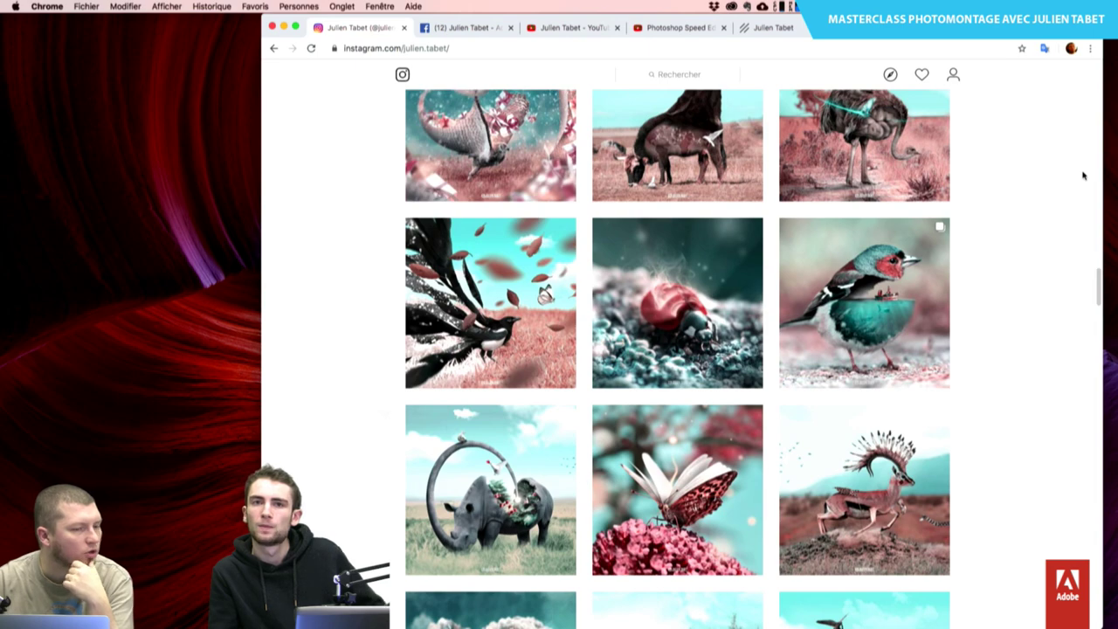
{"action": "scroll", "coordinate": [1083, 176], "scroll_direction": "up", "scroll_amount": 2}
{"action": "scroll", "coordinate": [1083, 175], "scroll_direction": "up", "scroll_amount": 1}
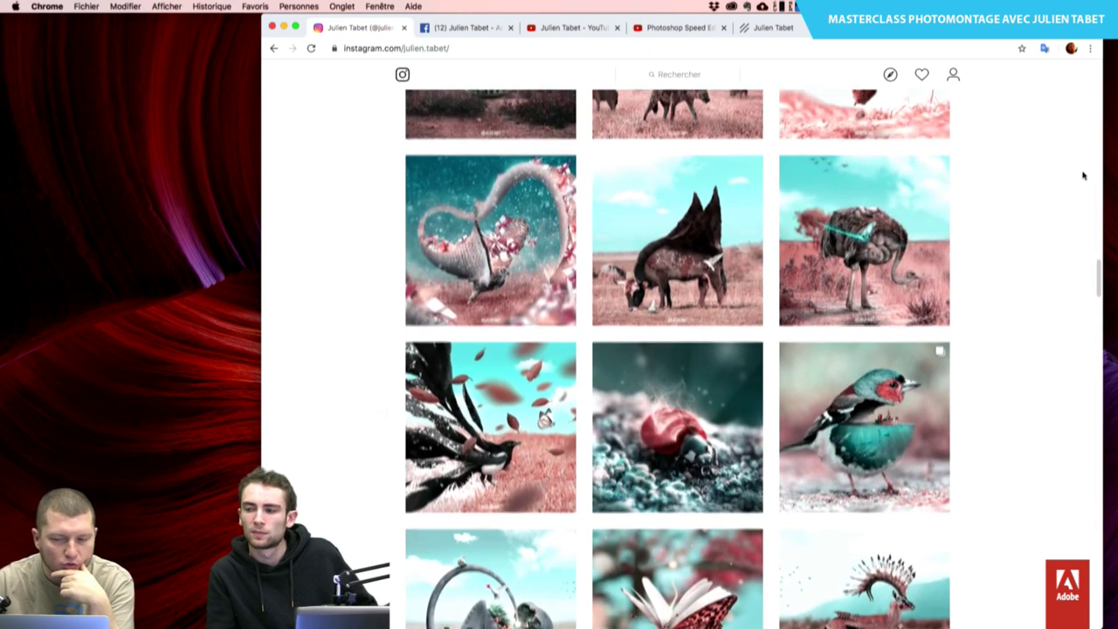
{"action": "scroll", "coordinate": [1084, 175], "scroll_direction": "up", "scroll_amount": 2}
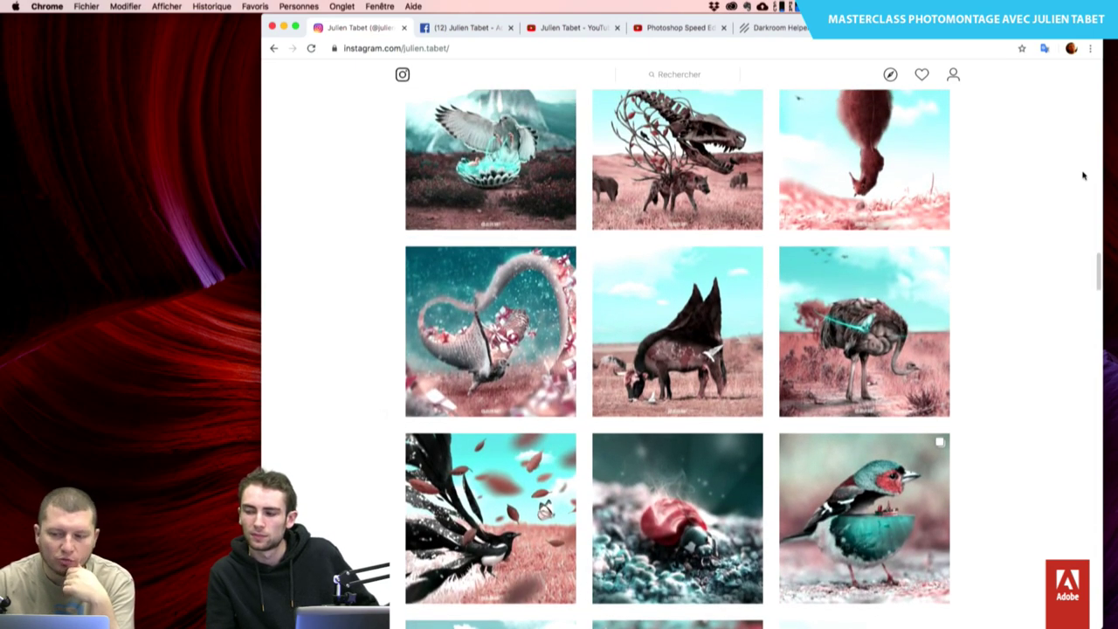
{"action": "scroll", "coordinate": [1083, 175], "scroll_direction": "up", "scroll_amount": 1}
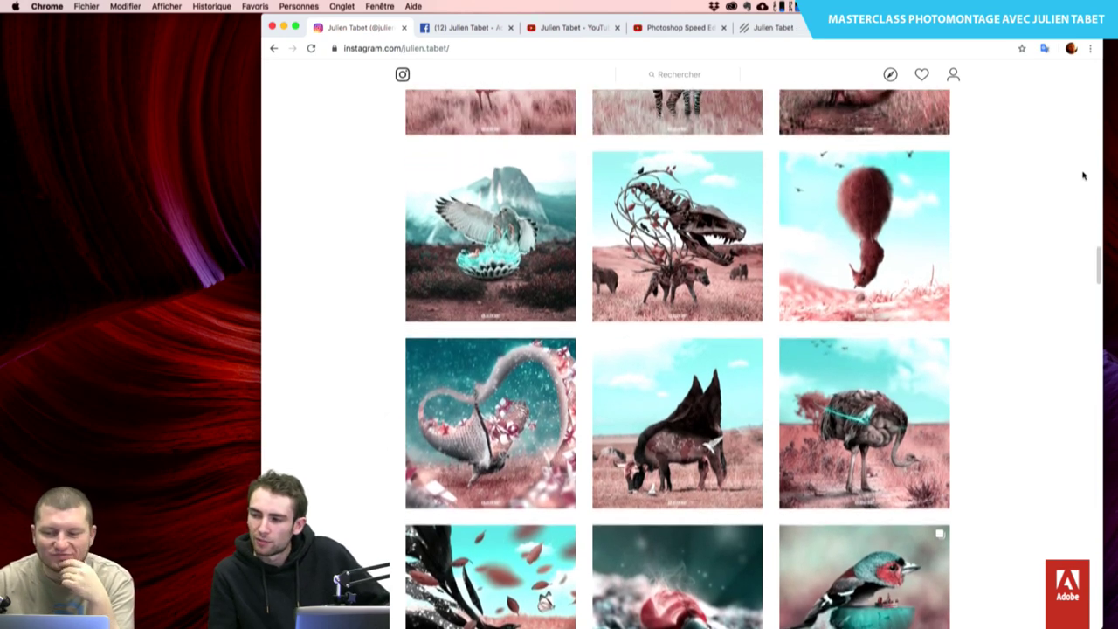
{"action": "scroll", "coordinate": [1084, 176], "scroll_direction": "up", "scroll_amount": 1}
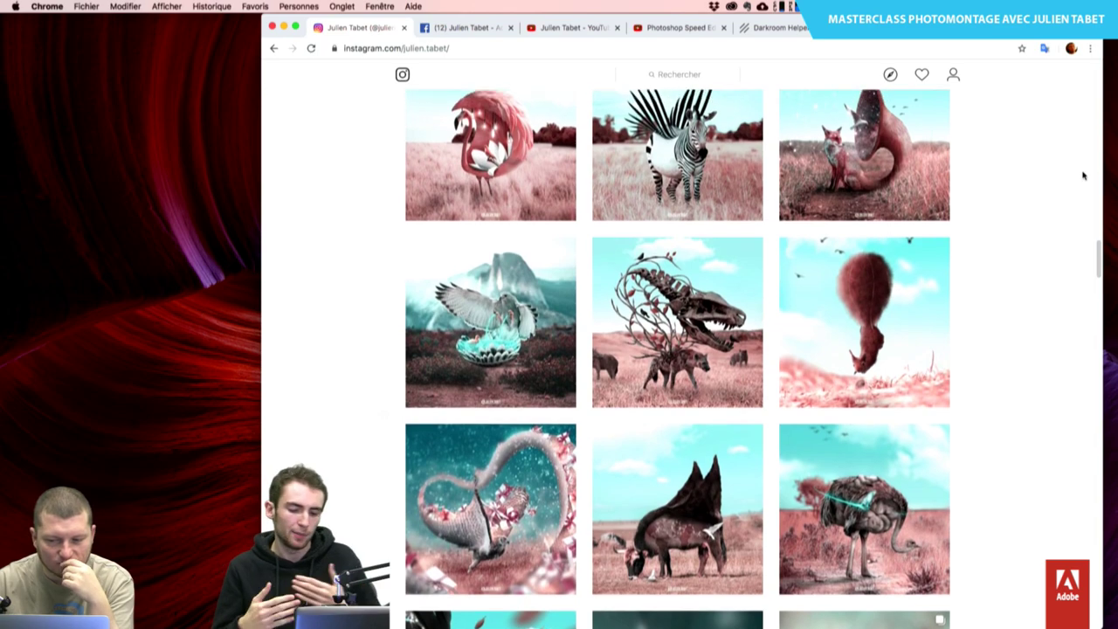
{"action": "scroll", "coordinate": [1083, 175], "scroll_direction": "up", "scroll_amount": 2}
{"action": "scroll", "coordinate": [1083, 176], "scroll_direction": "up", "scroll_amount": 1}
{"action": "scroll", "coordinate": [1084, 175], "scroll_direction": "up", "scroll_amount": 1}
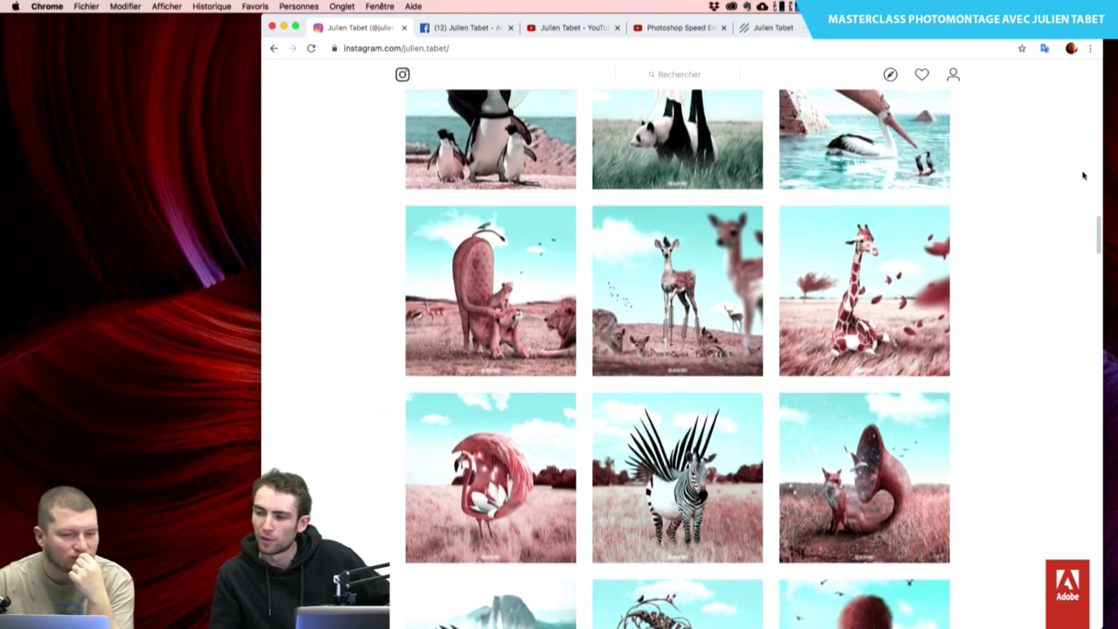
{"action": "scroll", "coordinate": [1083, 176], "scroll_direction": "up", "scroll_amount": 1}
{"action": "scroll", "coordinate": [1084, 175], "scroll_direction": "up", "scroll_amount": 1}
{"action": "scroll", "coordinate": [1084, 176], "scroll_direction": "up", "scroll_amount": 1}
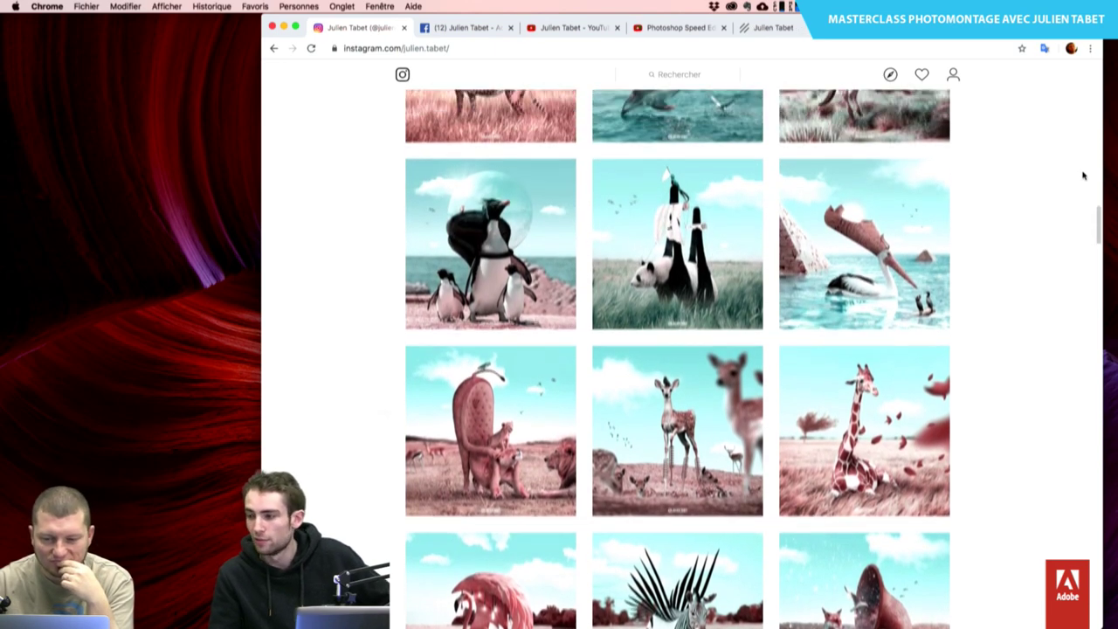
{"action": "scroll", "coordinate": [1083, 176], "scroll_direction": "up", "scroll_amount": 1}
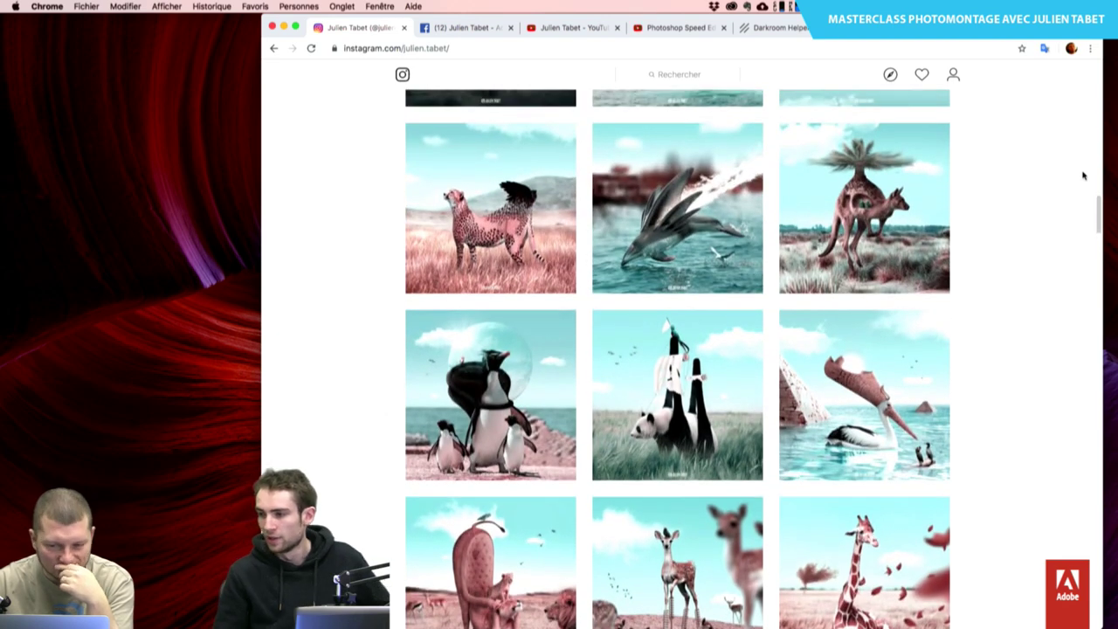
Scroll to the profile header, showing the lasso, zebra and desert fox posts
{"action": "scroll", "coordinate": [1083, 175], "scroll_direction": "up", "scroll_amount": 1}
{"action": "scroll", "coordinate": [1083, 176], "scroll_direction": "up", "scroll_amount": 1}
{"action": "scroll", "coordinate": [1083, 176], "scroll_direction": "up", "scroll_amount": 2}
{"action": "scroll", "coordinate": [1084, 176], "scroll_direction": "up", "scroll_amount": 1}
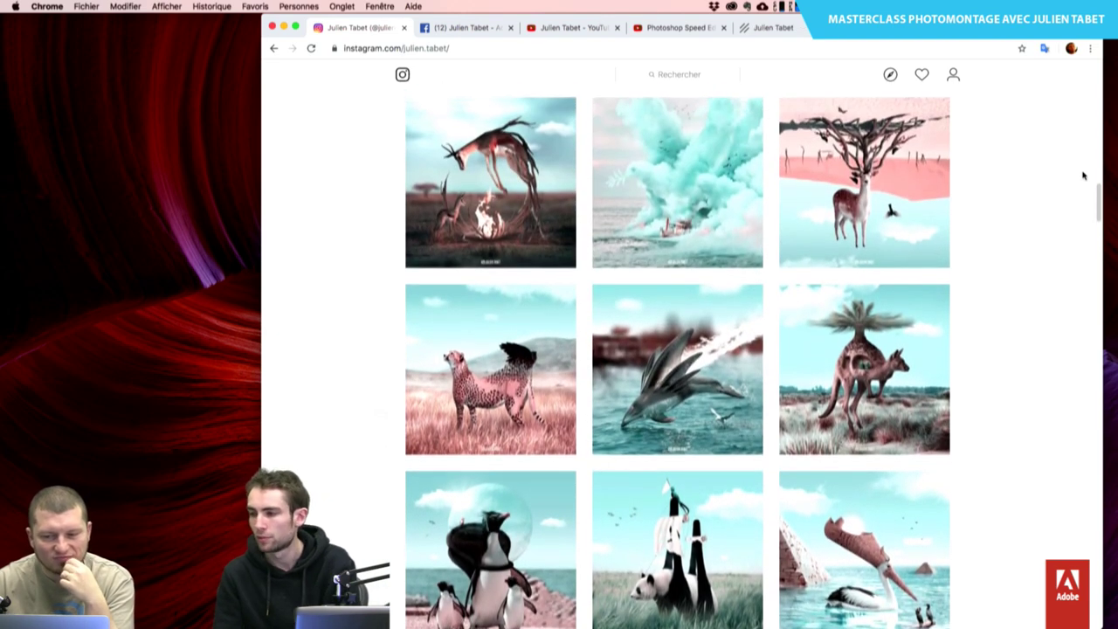
{"action": "scroll", "coordinate": [1083, 176], "scroll_direction": "up", "scroll_amount": 1}
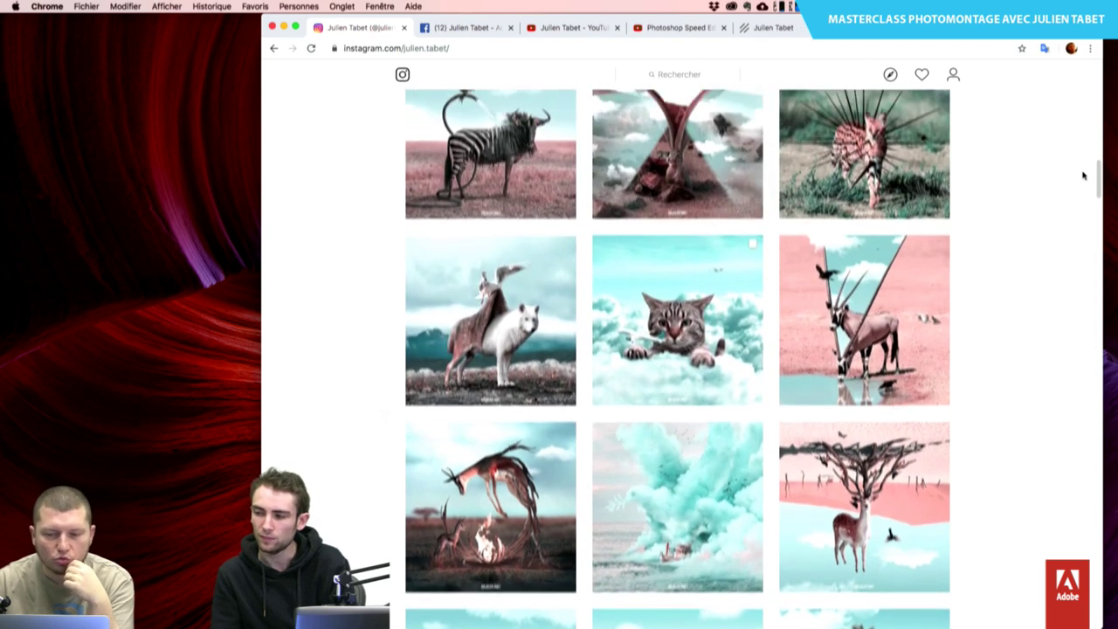
{"action": "scroll", "coordinate": [1083, 176], "scroll_direction": "up", "scroll_amount": 1}
{"action": "scroll", "coordinate": [1083, 175], "scroll_direction": "up", "scroll_amount": 1}
{"action": "scroll", "coordinate": [1084, 176], "scroll_direction": "up", "scroll_amount": 1}
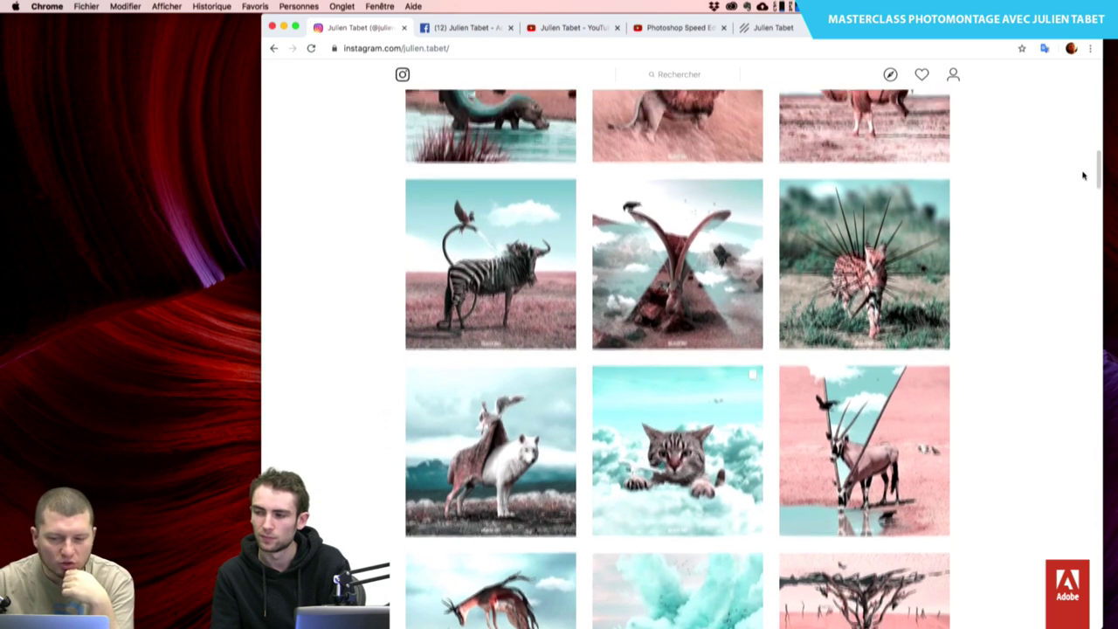
{"action": "scroll", "coordinate": [1083, 176], "scroll_direction": "up", "scroll_amount": 1}
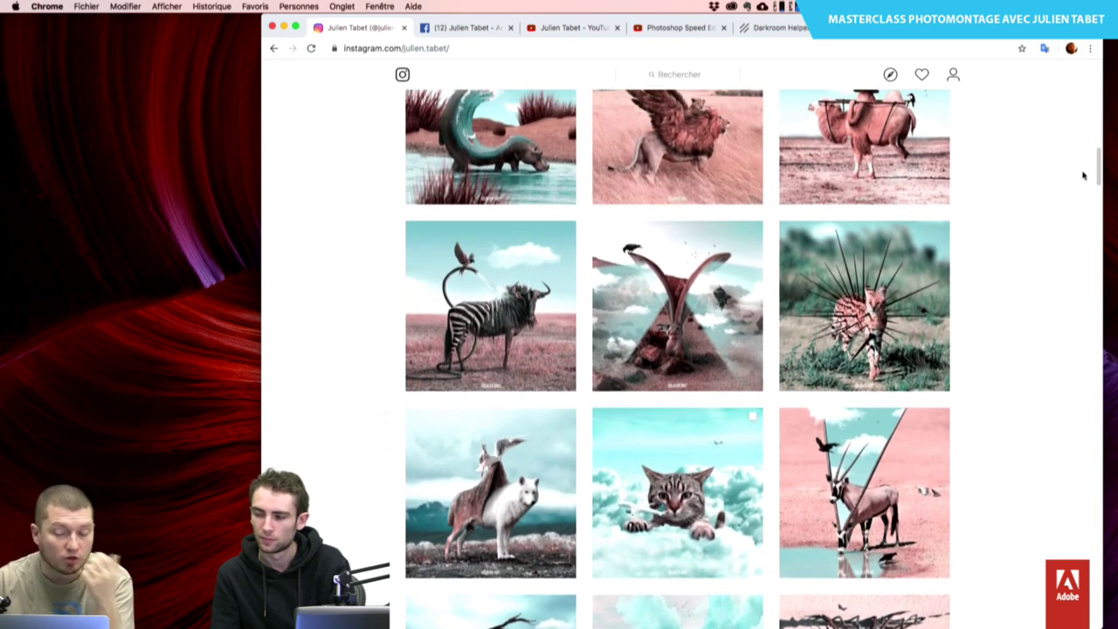
{"action": "scroll", "coordinate": [1083, 175], "scroll_direction": "up", "scroll_amount": 1}
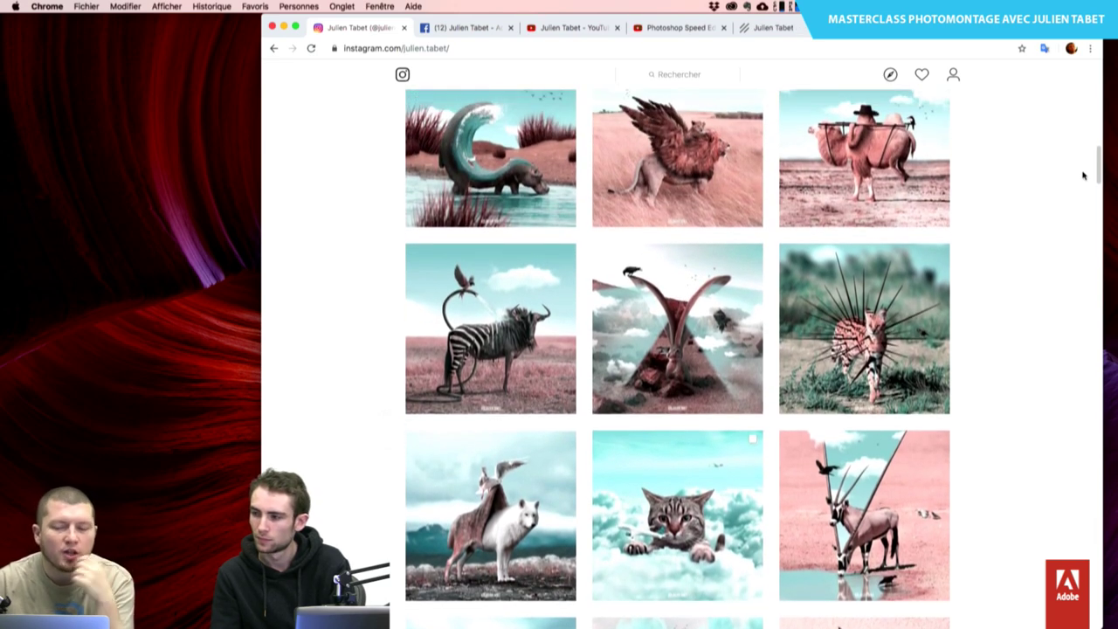
{"action": "scroll", "coordinate": [1083, 175], "scroll_direction": "up", "scroll_amount": 1}
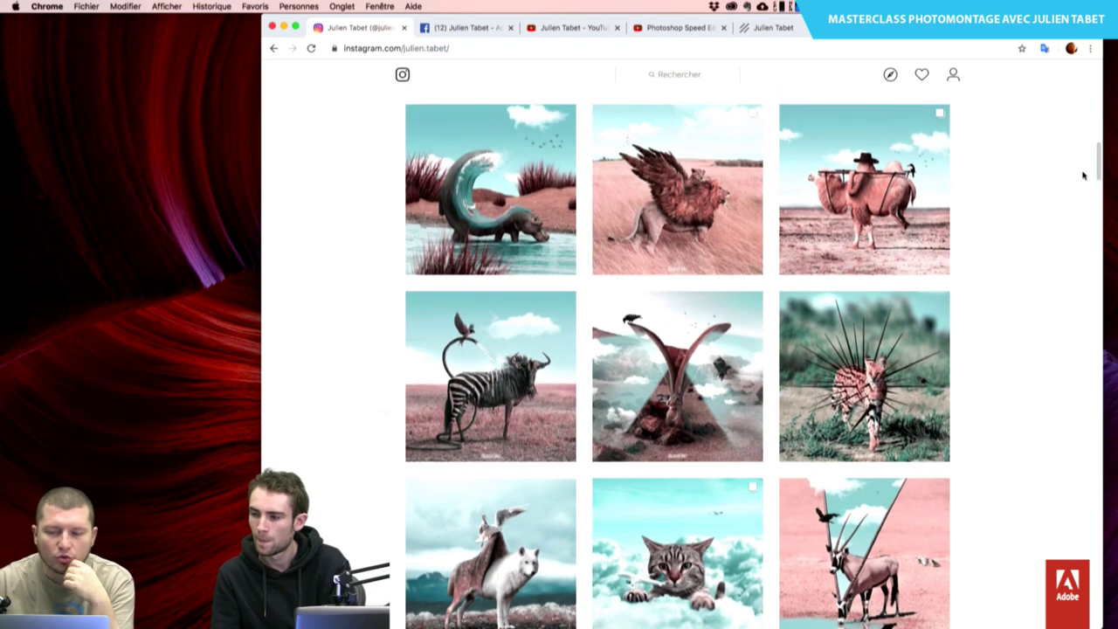
{"action": "scroll", "coordinate": [1083, 175], "scroll_direction": "up", "scroll_amount": 1}
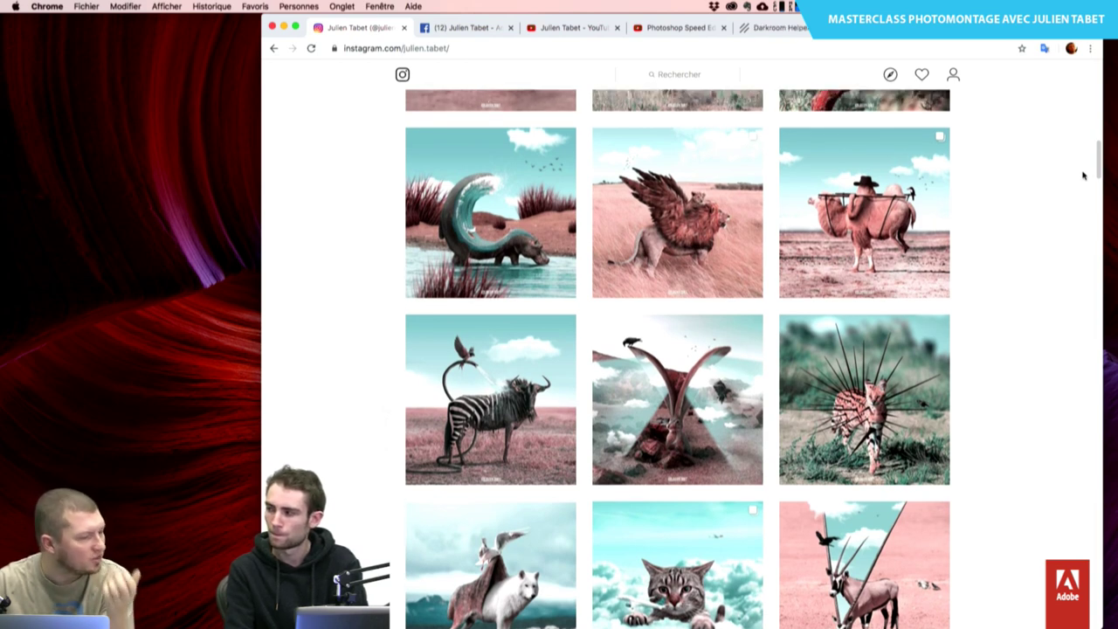
{"action": "scroll", "coordinate": [1083, 175], "scroll_direction": "up", "scroll_amount": 3}
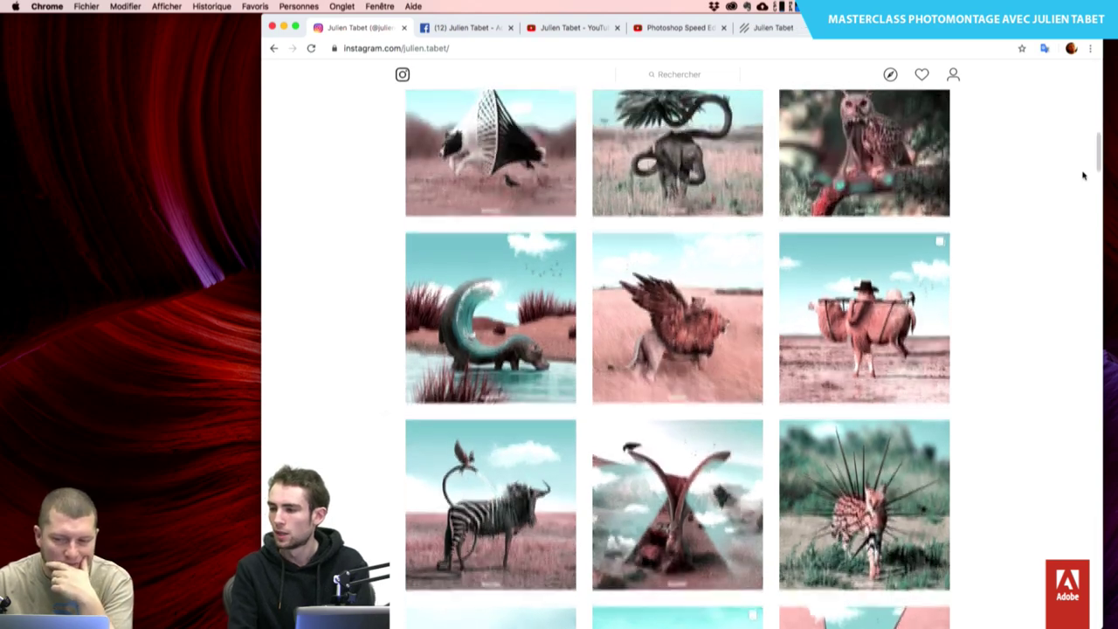
{"action": "scroll", "coordinate": [1083, 176], "scroll_direction": "up", "scroll_amount": 2}
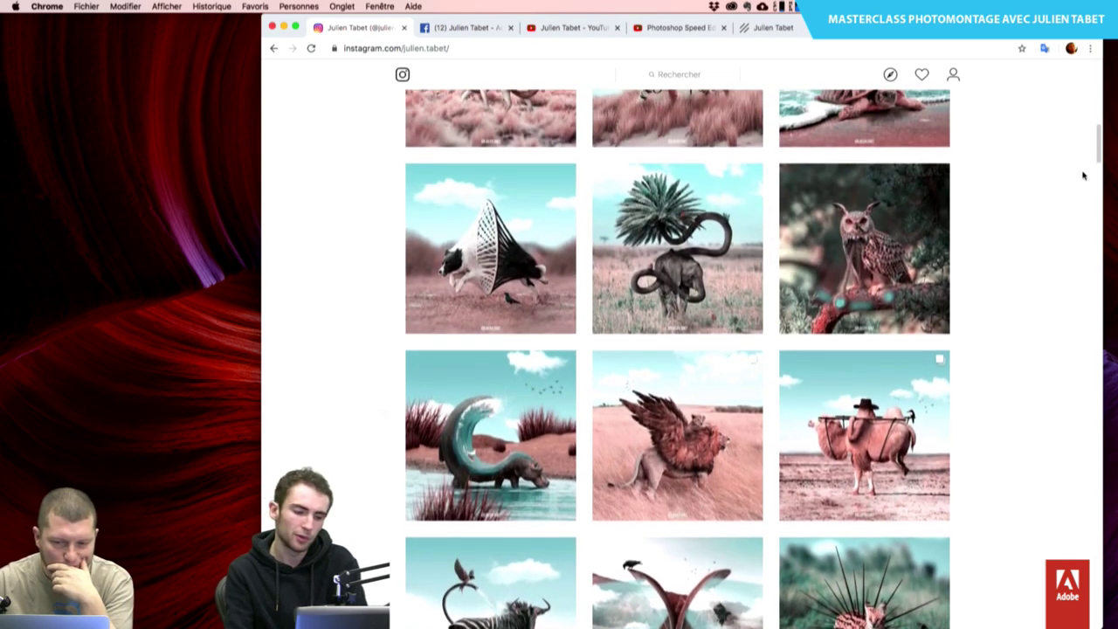
{"action": "scroll", "coordinate": [1083, 176], "scroll_direction": "up", "scroll_amount": 2}
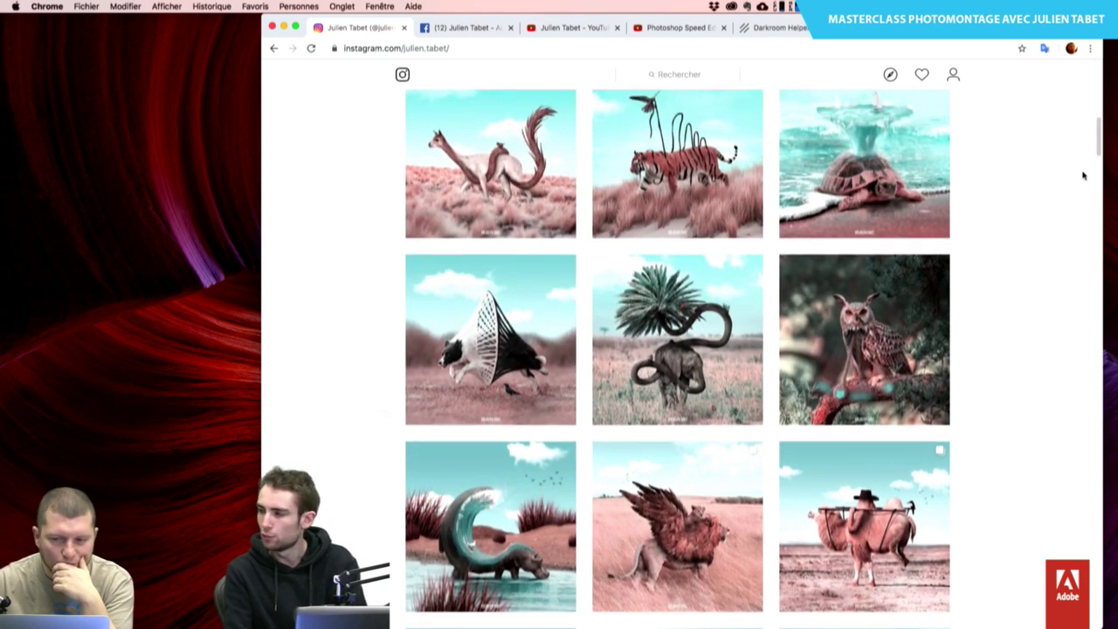
{"action": "scroll", "coordinate": [1084, 176], "scroll_direction": "up", "scroll_amount": 2}
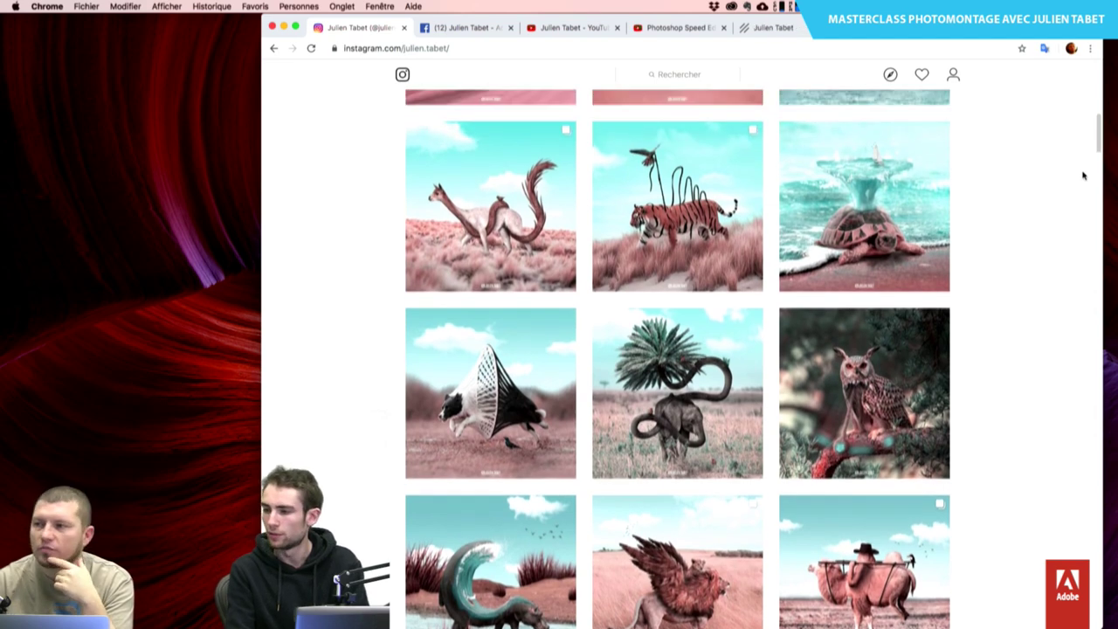
{"action": "scroll", "coordinate": [1083, 175], "scroll_direction": "up", "scroll_amount": 3}
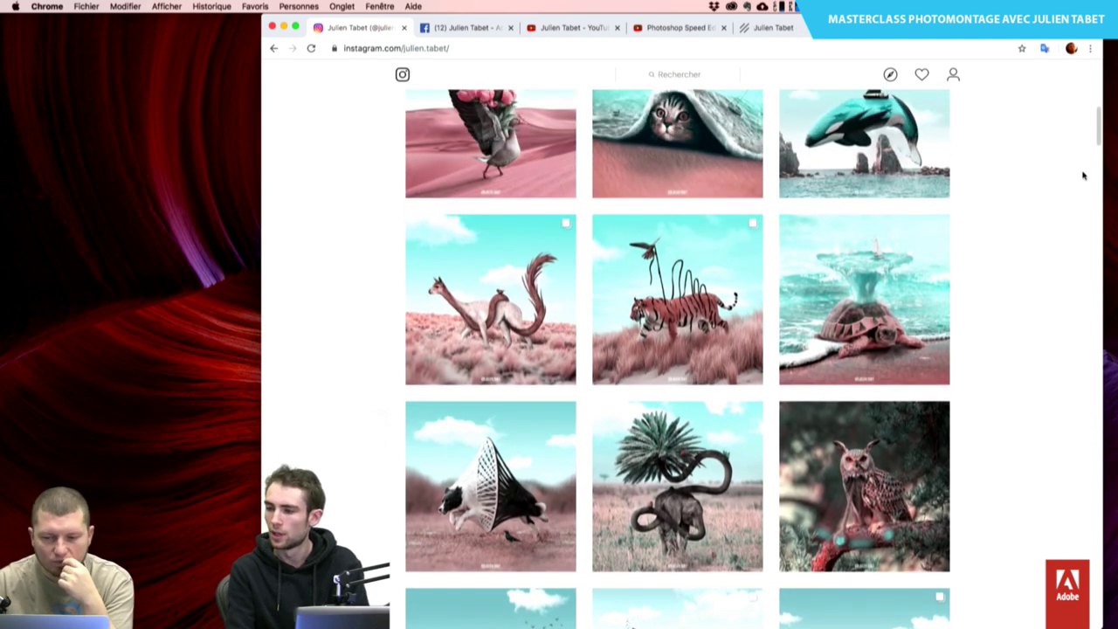
{"action": "scroll", "coordinate": [1083, 176], "scroll_direction": "up", "scroll_amount": 1}
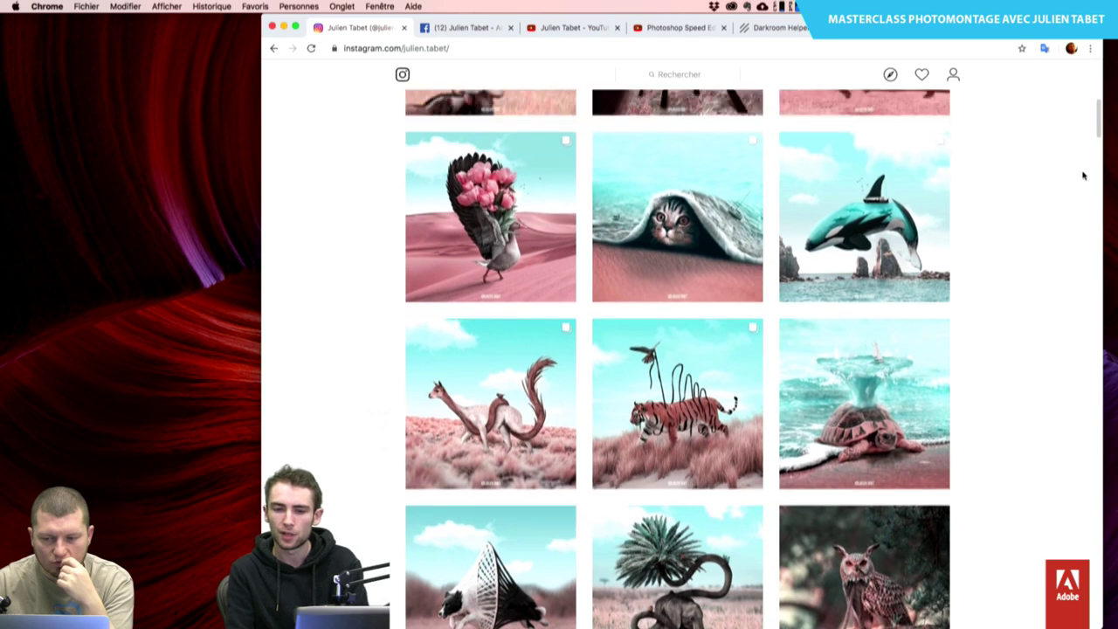
{"action": "scroll", "coordinate": [1083, 176], "scroll_direction": "up", "scroll_amount": 1}
{"action": "scroll", "coordinate": [1083, 176], "scroll_direction": "up", "scroll_amount": 1}
{"action": "scroll", "coordinate": [1084, 175], "scroll_direction": "up", "scroll_amount": 2}
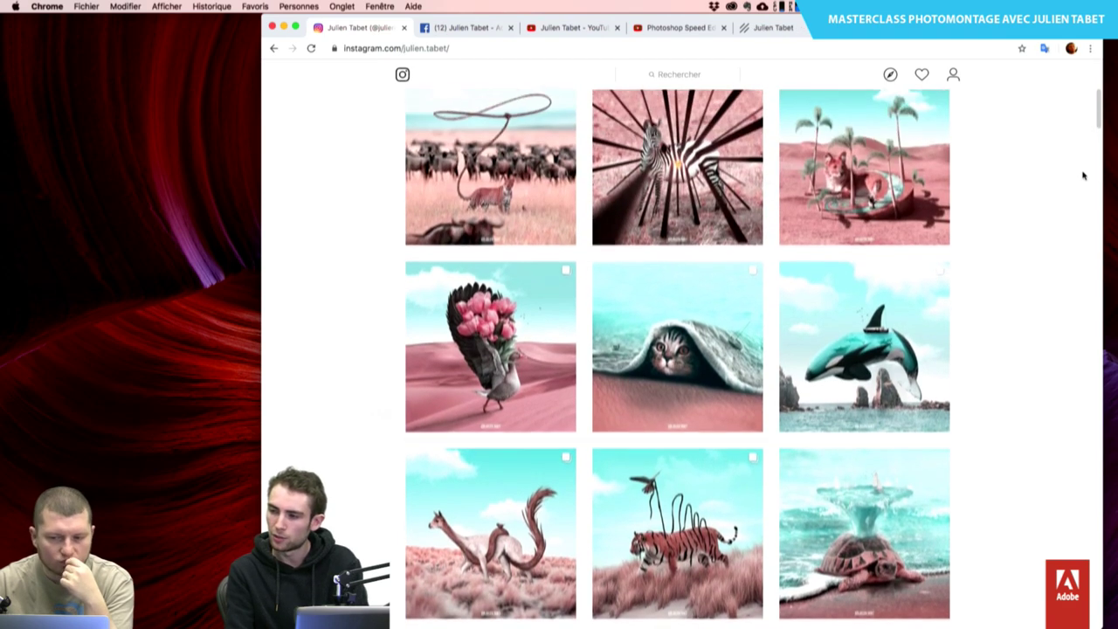
{"action": "scroll", "coordinate": [1083, 176], "scroll_direction": "up", "scroll_amount": 1}
{"action": "scroll", "coordinate": [1083, 176], "scroll_direction": "up", "scroll_amount": 1}
{"action": "scroll", "coordinate": [1083, 175], "scroll_direction": "up", "scroll_amount": 1}
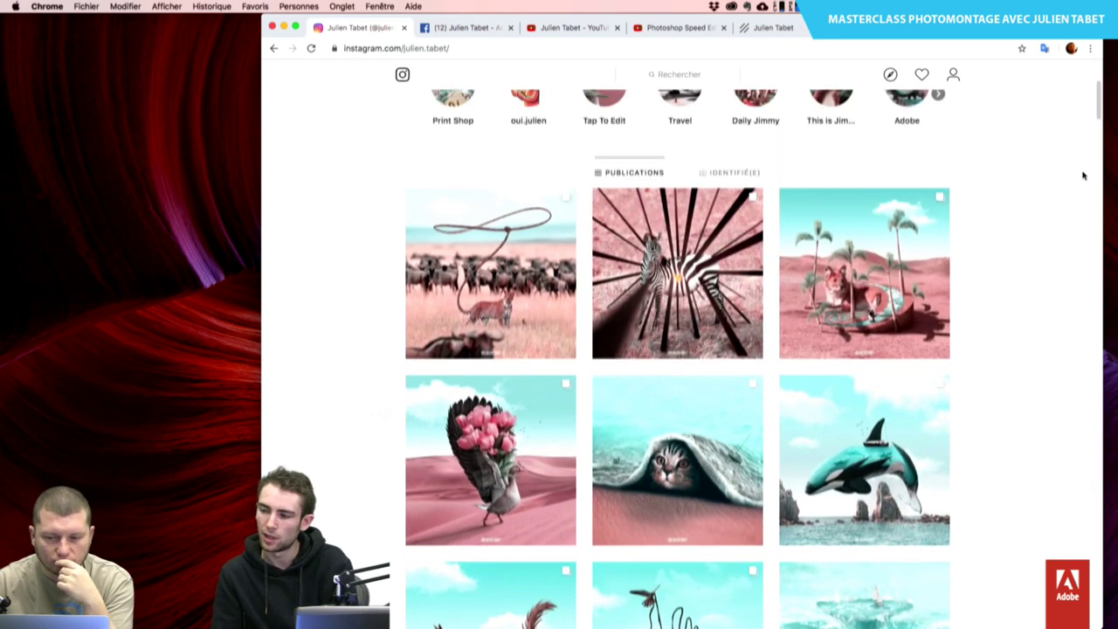
{"action": "scroll", "coordinate": [1084, 176], "scroll_direction": "up", "scroll_amount": 1}
{"action": "scroll", "coordinate": [1083, 176], "scroll_direction": "up", "scroll_amount": 2}
{"action": "scroll", "coordinate": [1083, 176], "scroll_direction": "up", "scroll_amount": 1}
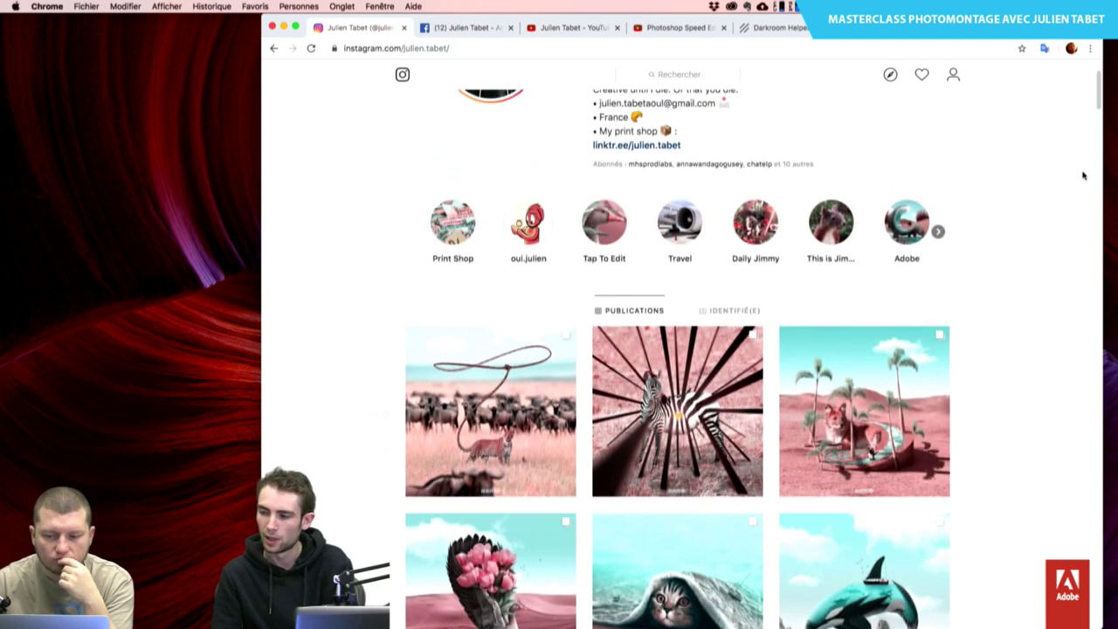
{"action": "scroll", "coordinate": [1083, 175], "scroll_direction": "up", "scroll_amount": 1}
{"action": "scroll", "coordinate": [1083, 176], "scroll_direction": "up", "scroll_amount": 1}
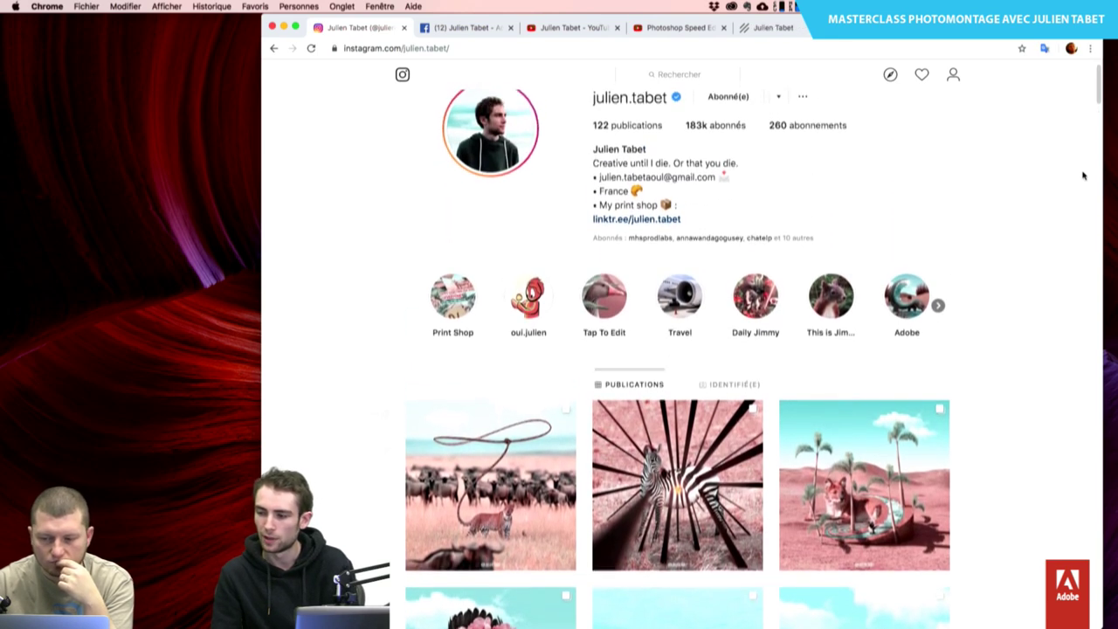
{"action": "scroll", "coordinate": [1083, 176], "scroll_direction": "up", "scroll_amount": 1}
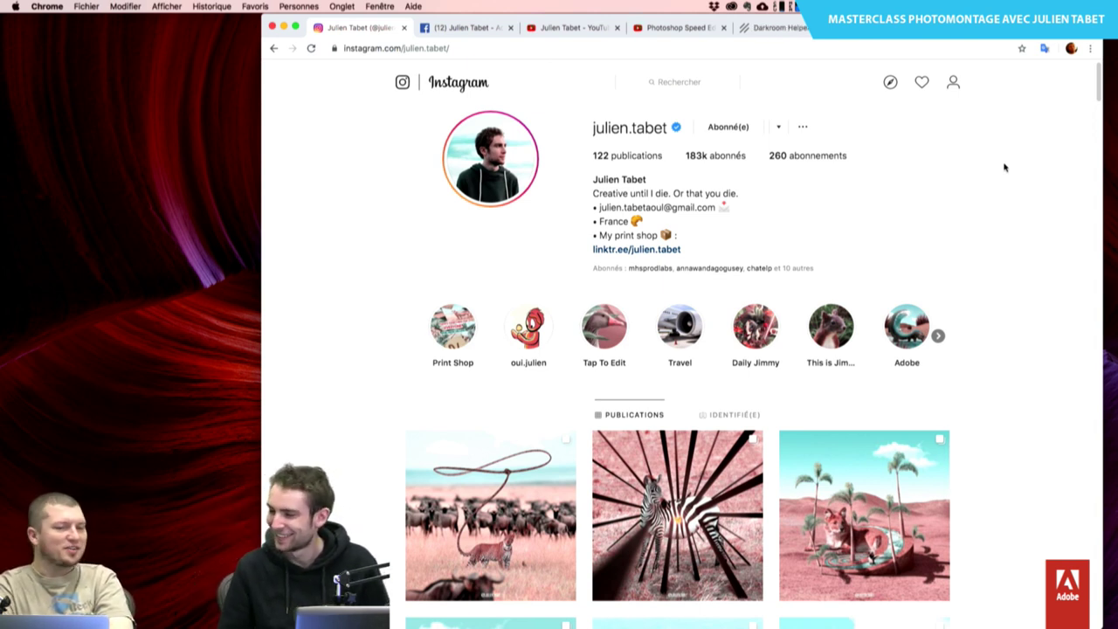
{"action": "scroll", "coordinate": [1005, 167], "scroll_direction": "down", "scroll_amount": 3}
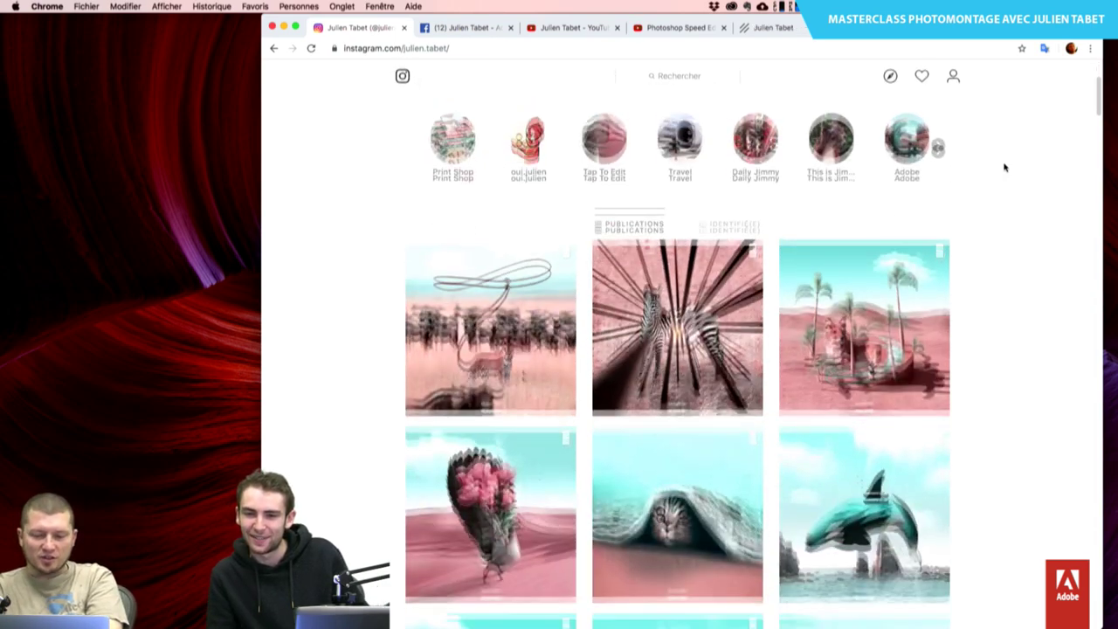
{"action": "scroll", "coordinate": [1005, 167], "scroll_direction": "down", "scroll_amount": 2}
{"action": "scroll", "coordinate": [1005, 166], "scroll_direction": "down", "scroll_amount": 2}
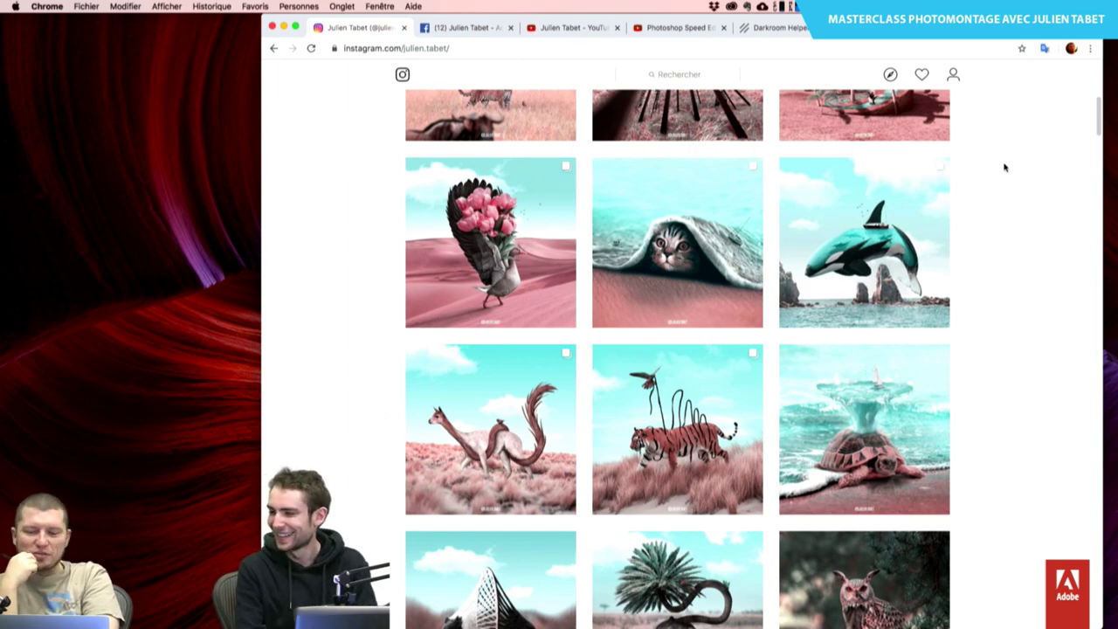
{"action": "scroll", "coordinate": [1004, 166], "scroll_direction": "down", "scroll_amount": 5}
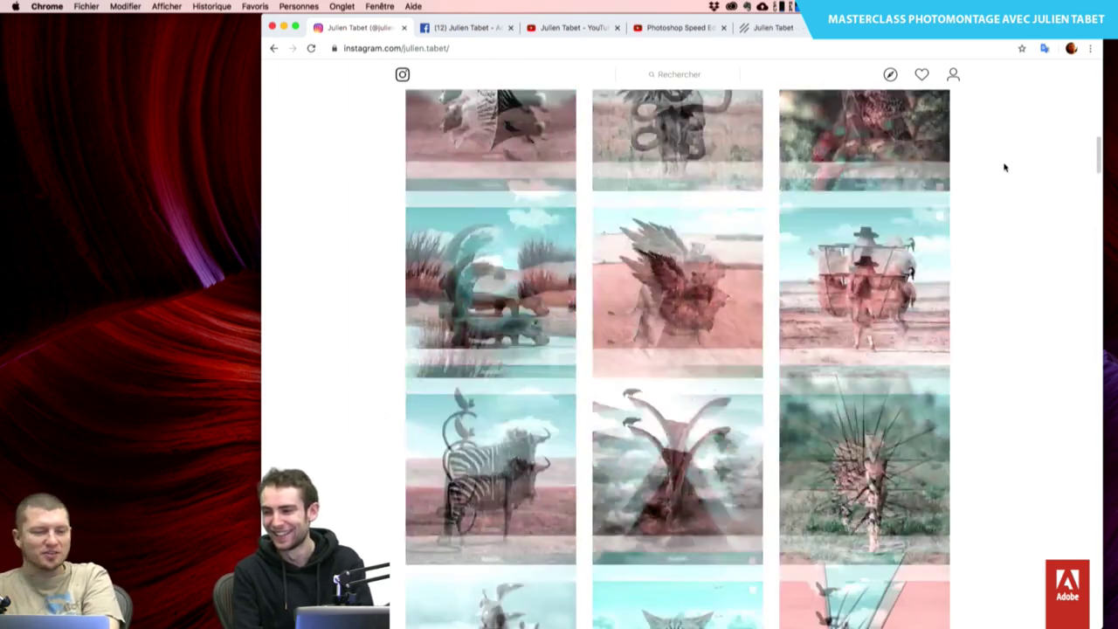
{"action": "scroll", "coordinate": [1005, 167], "scroll_direction": "down", "scroll_amount": 5}
{"action": "scroll", "coordinate": [1004, 167], "scroll_direction": "down", "scroll_amount": 5}
{"action": "scroll", "coordinate": [1005, 167], "scroll_direction": "down", "scroll_amount": 1}
{"action": "scroll", "coordinate": [1005, 167], "scroll_direction": "down", "scroll_amount": 3}
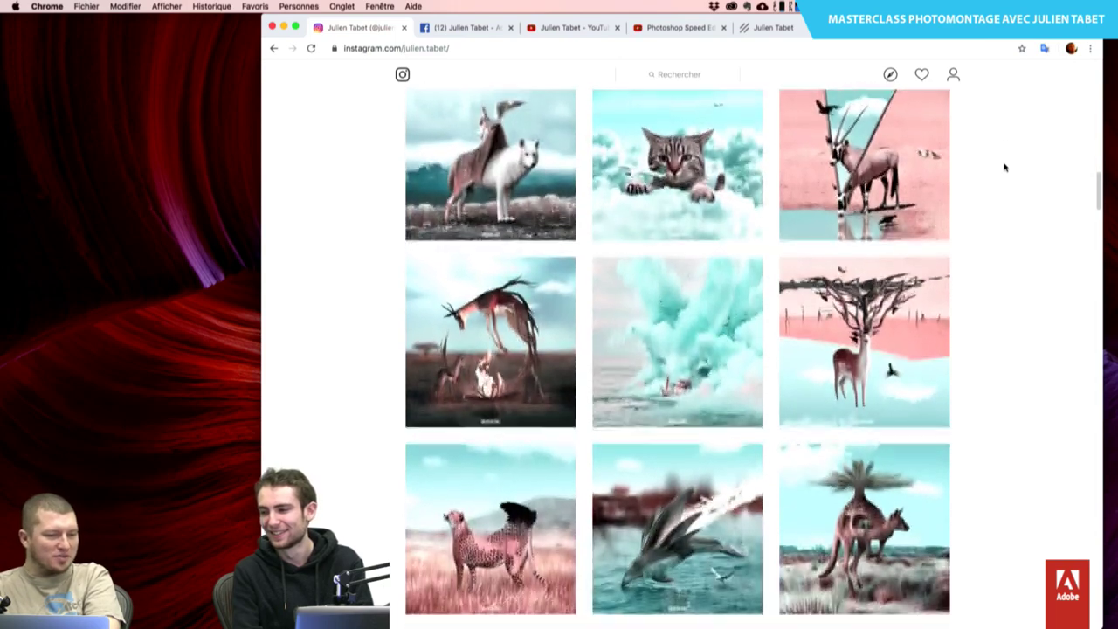
{"action": "scroll", "coordinate": [1005, 167], "scroll_direction": "down", "scroll_amount": 1}
{"action": "scroll", "coordinate": [1004, 167], "scroll_direction": "down", "scroll_amount": 3}
{"action": "scroll", "coordinate": [1005, 167], "scroll_direction": "down", "scroll_amount": 1}
{"action": "scroll", "coordinate": [1005, 167], "scroll_direction": "down", "scroll_amount": 1}
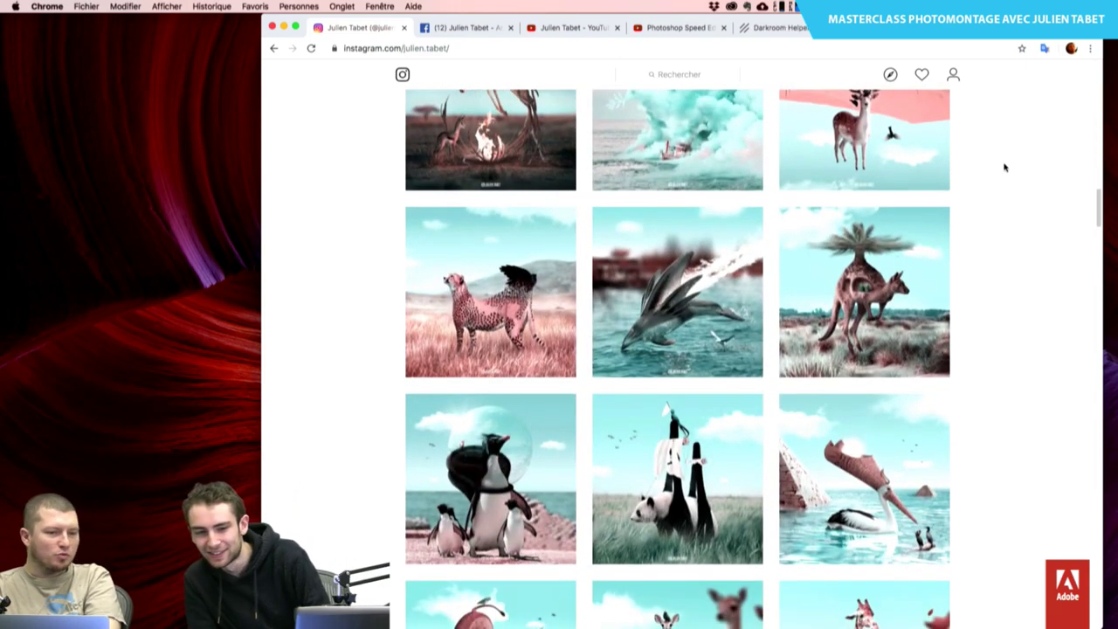
{"action": "scroll", "coordinate": [1005, 167], "scroll_direction": "down", "scroll_amount": 1}
{"action": "scroll", "coordinate": [1004, 167], "scroll_direction": "down", "scroll_amount": 2}
{"action": "scroll", "coordinate": [1004, 167], "scroll_direction": "down", "scroll_amount": 1}
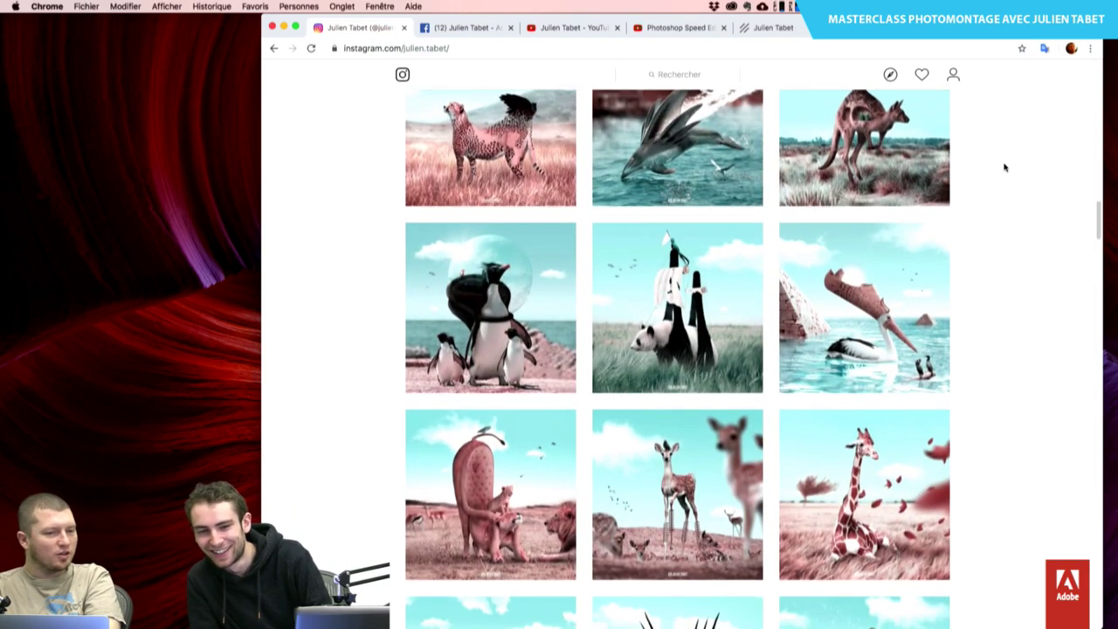
{"action": "scroll", "coordinate": [1005, 166], "scroll_direction": "down", "scroll_amount": 1}
{"action": "scroll", "coordinate": [1005, 167], "scroll_direction": "down", "scroll_amount": 2}
{"action": "scroll", "coordinate": [1005, 167], "scroll_direction": "down", "scroll_amount": 1}
{"action": "scroll", "coordinate": [1005, 167], "scroll_direction": "down", "scroll_amount": 2}
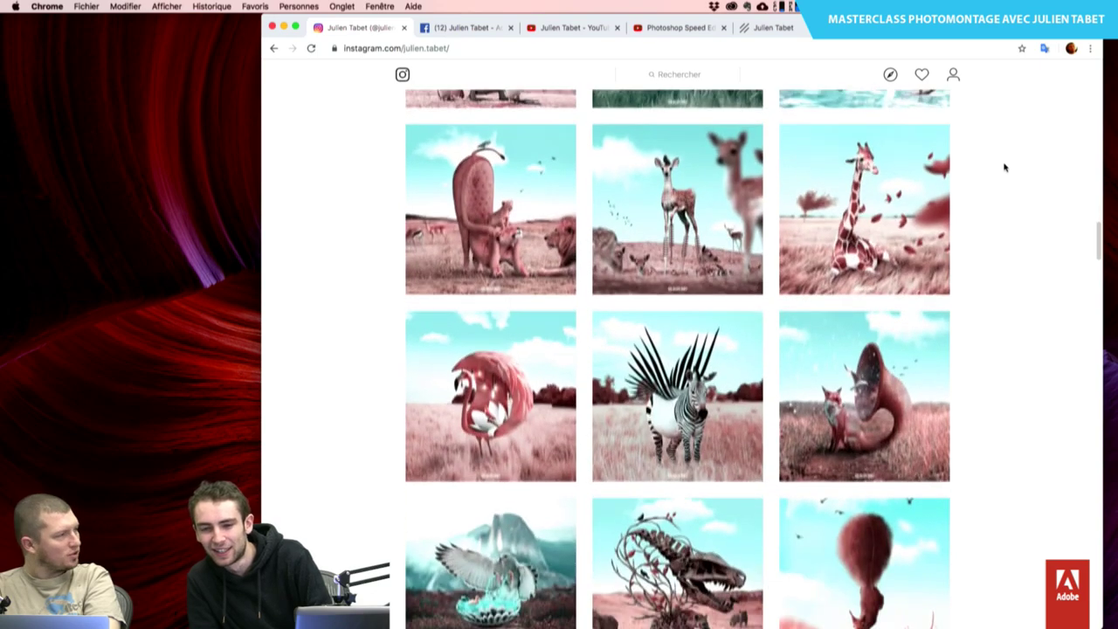
{"action": "scroll", "coordinate": [1005, 167], "scroll_direction": "down", "scroll_amount": 1}
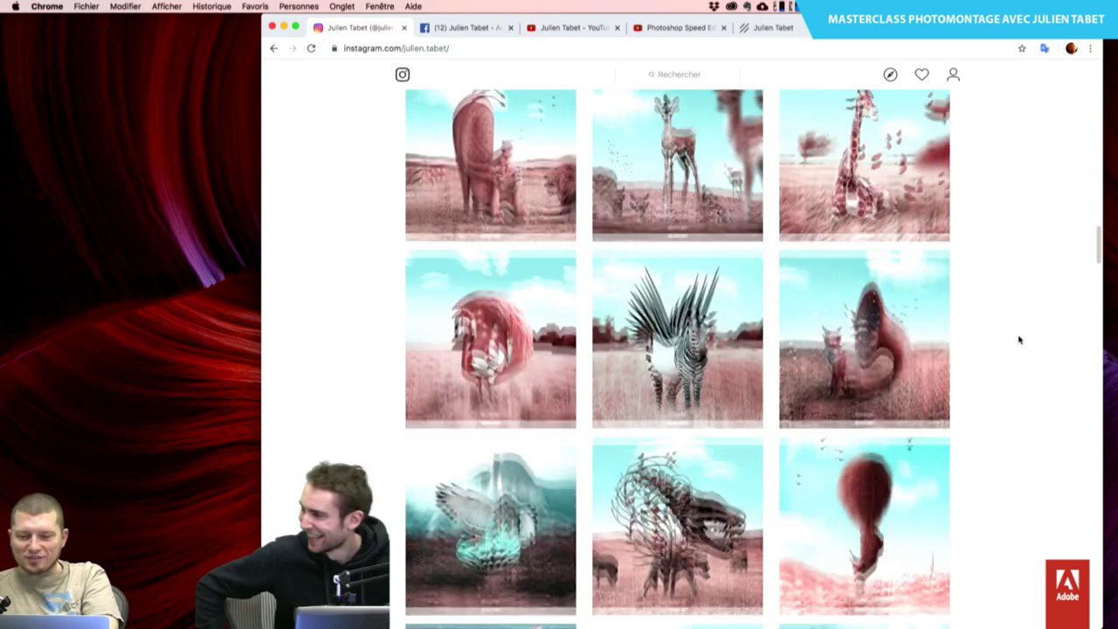
{"action": "scroll", "coordinate": [1019, 339], "scroll_direction": "down", "scroll_amount": 5}
{"action": "scroll", "coordinate": [1018, 339], "scroll_direction": "down", "scroll_amount": 1}
{"action": "scroll", "coordinate": [1019, 339], "scroll_direction": "down", "scroll_amount": 1}
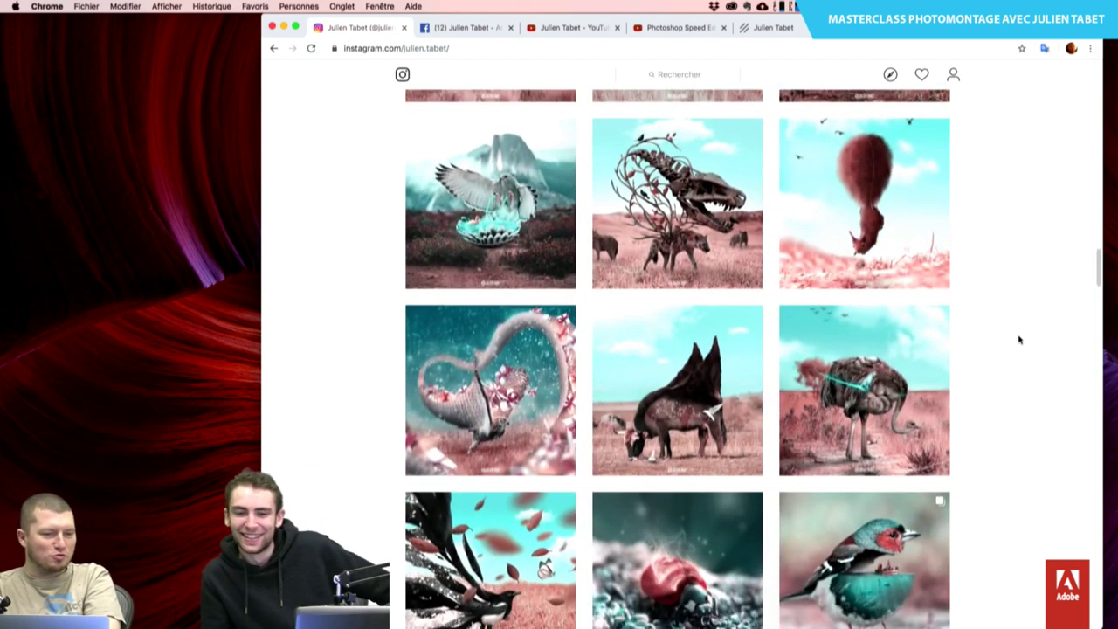
{"action": "scroll", "coordinate": [1018, 339], "scroll_direction": "down", "scroll_amount": 1}
{"action": "scroll", "coordinate": [1019, 339], "scroll_direction": "down", "scroll_amount": 1}
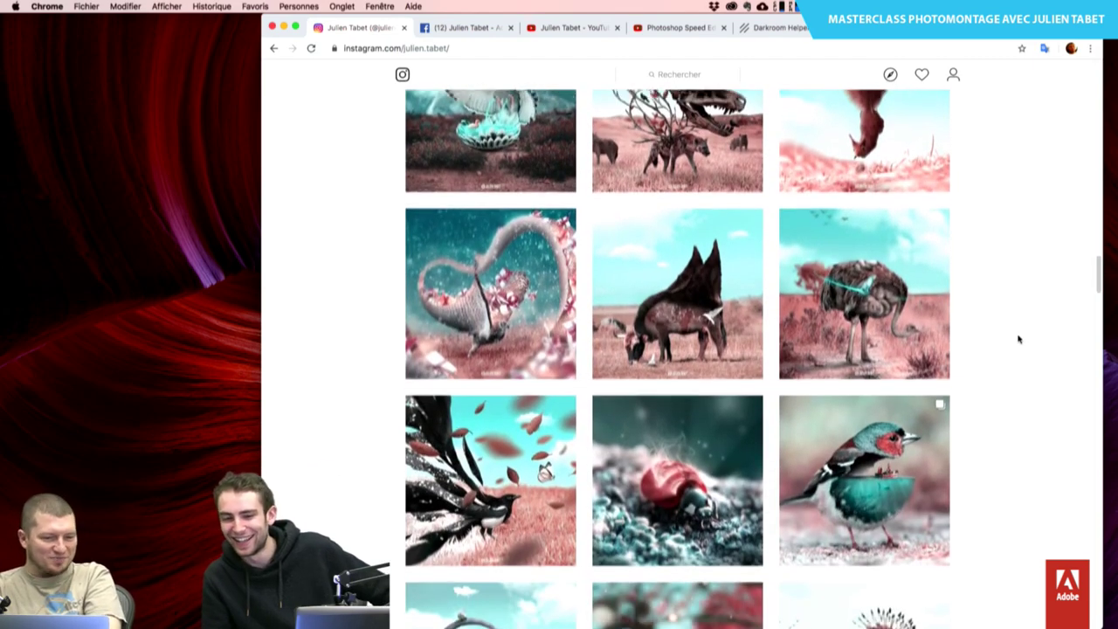
{"action": "scroll", "coordinate": [1019, 339], "scroll_direction": "down", "scroll_amount": 1}
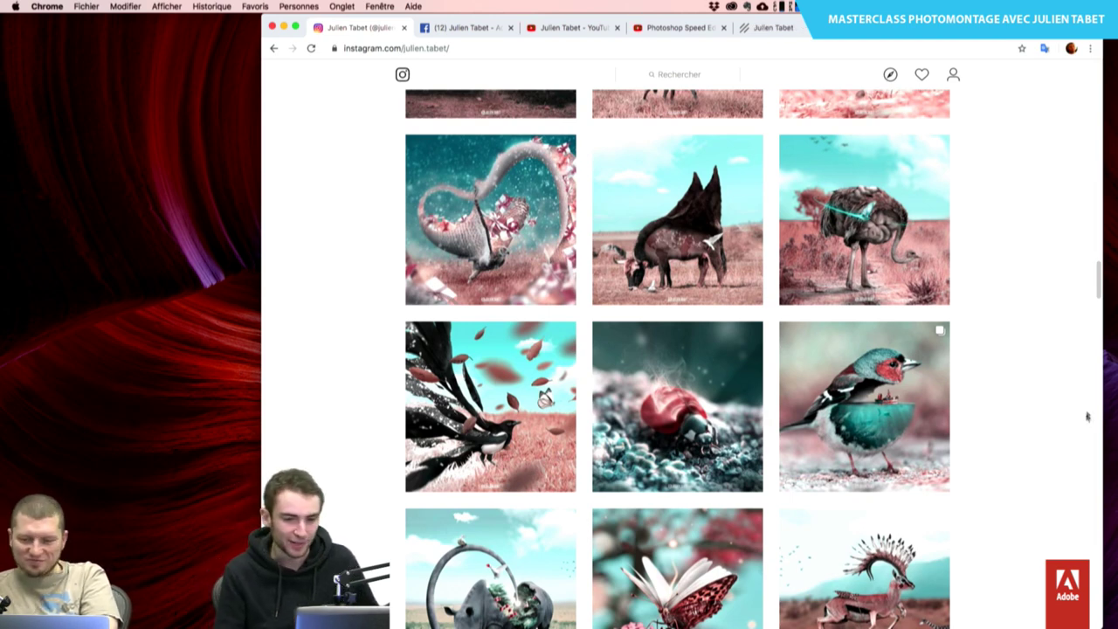
{"action": "scroll", "coordinate": [1066, 450], "scroll_direction": "down", "scroll_amount": 1}
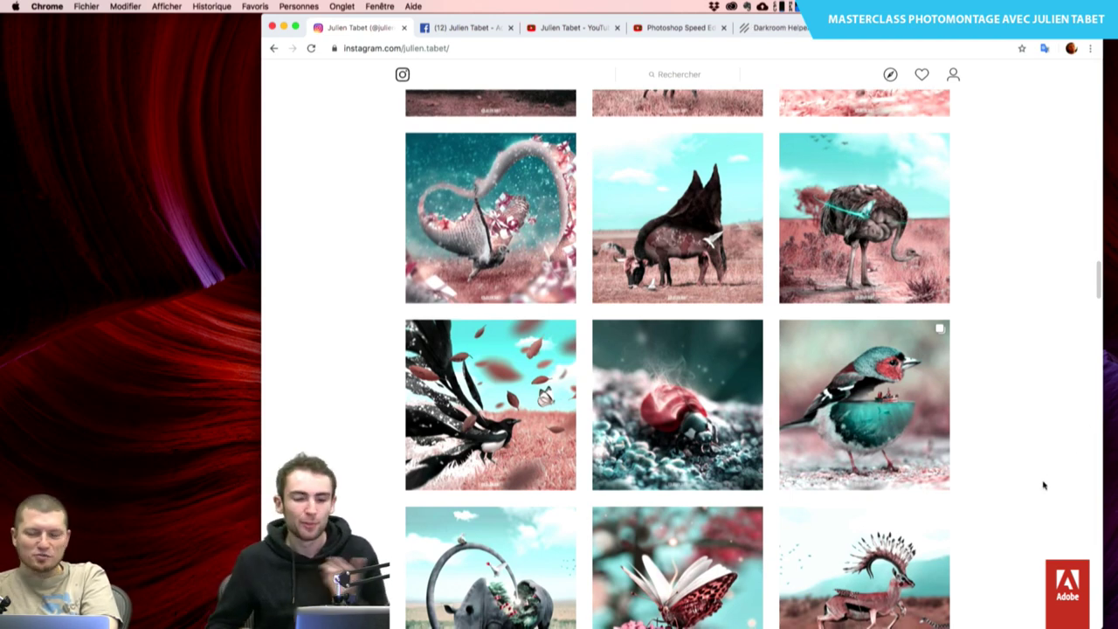
{"action": "scroll", "coordinate": [1043, 485], "scroll_direction": "up", "scroll_amount": 5}
{"action": "scroll", "coordinate": [1043, 485], "scroll_direction": "up", "scroll_amount": 5}
{"action": "scroll", "coordinate": [1043, 485], "scroll_direction": "up", "scroll_amount": 5}
{"action": "scroll", "coordinate": [1043, 485], "scroll_direction": "up", "scroll_amount": 5}
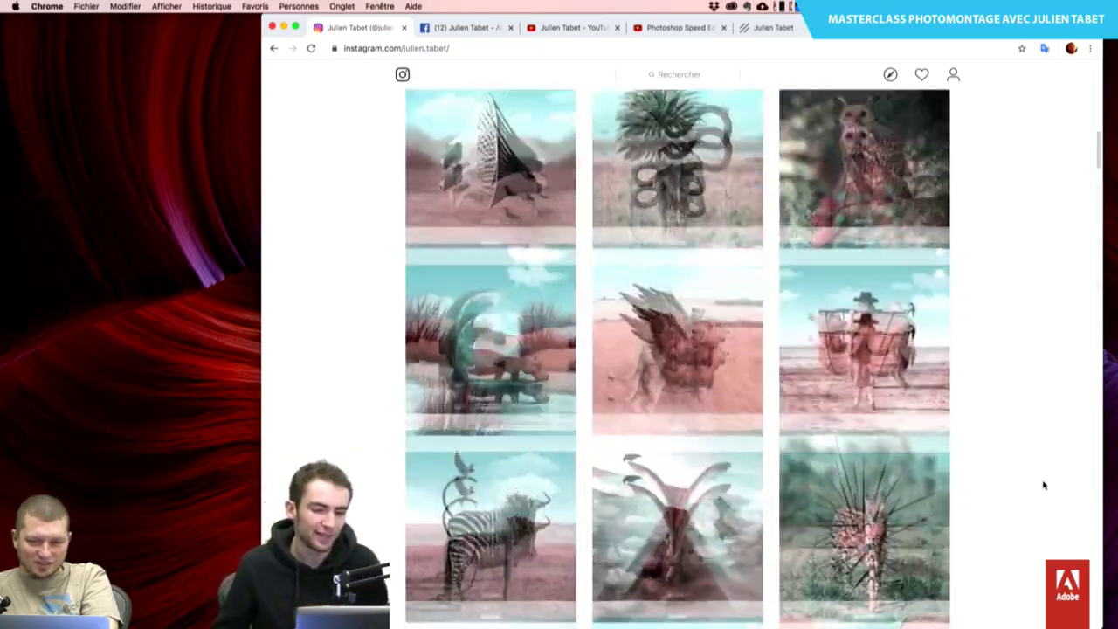
{"action": "scroll", "coordinate": [1043, 485], "scroll_direction": "up", "scroll_amount": 5}
{"action": "scroll", "coordinate": [1043, 485], "scroll_direction": "up", "scroll_amount": 5}
{"action": "scroll", "coordinate": [1043, 485], "scroll_direction": "up", "scroll_amount": 5}
{"action": "scroll", "coordinate": [1043, 485], "scroll_direction": "down", "scroll_amount": 2}
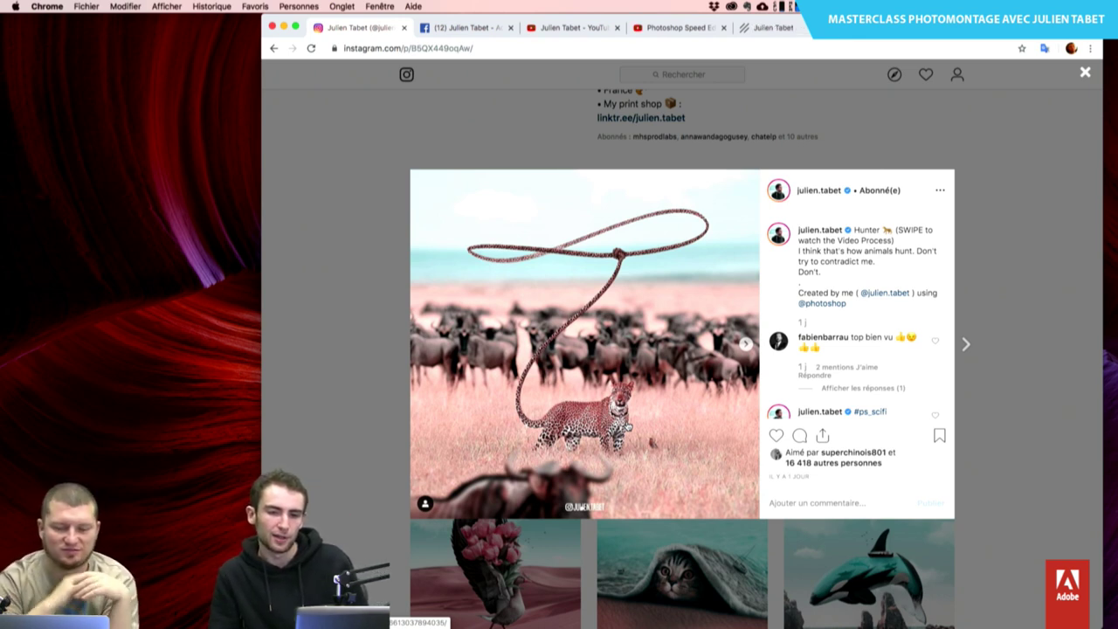
Advance the Hunter post to its video slide and play the process video
{"action": "left_click", "coordinate": [747, 345]}
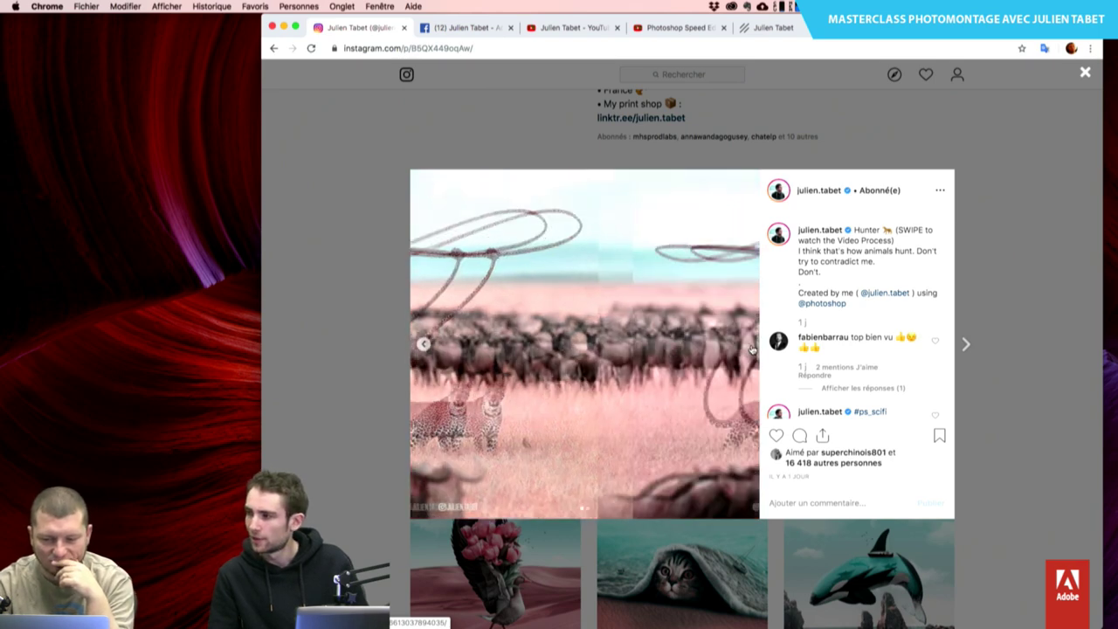
{"action": "left_click", "coordinate": [615, 352]}
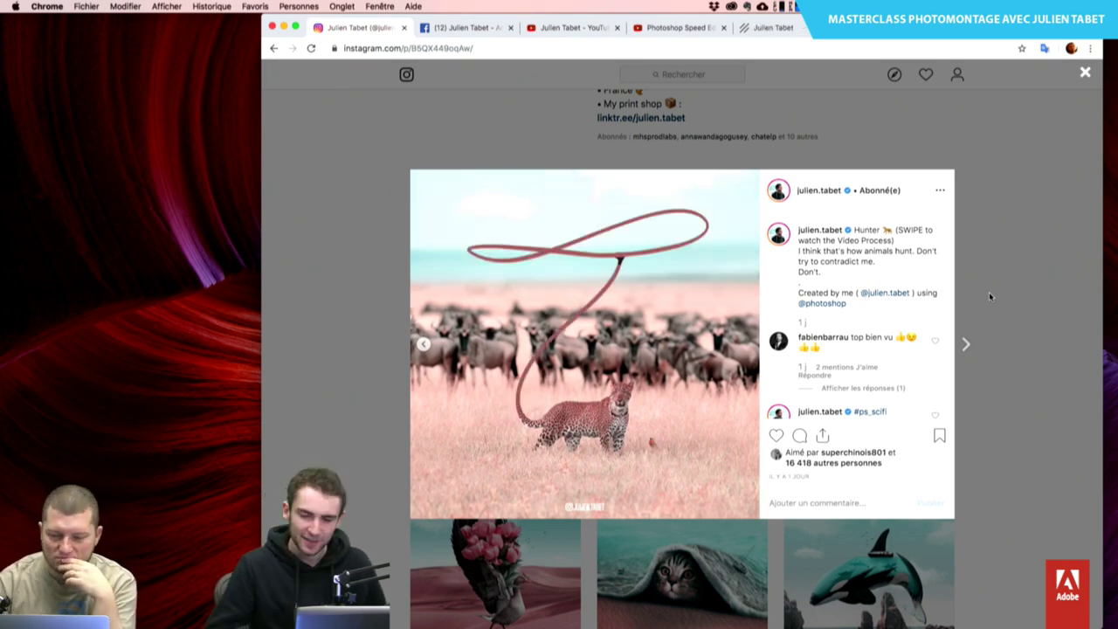
Close the Hunter post and play the Hatching zebra post's process video
{"action": "left_click", "coordinate": [989, 292]}
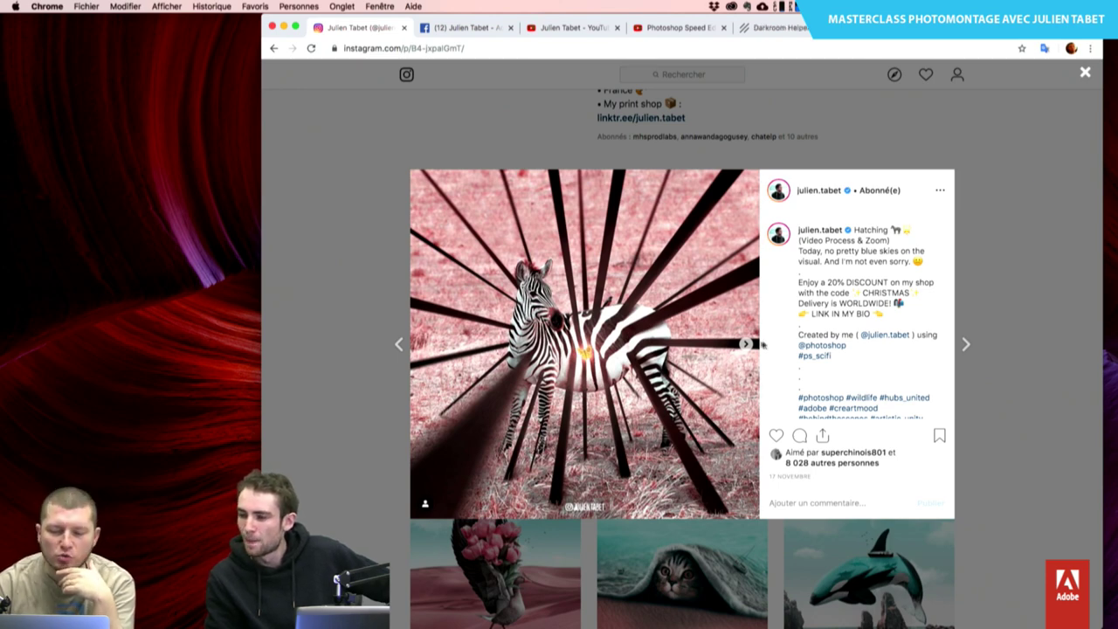
{"action": "left_click", "coordinate": [745, 345]}
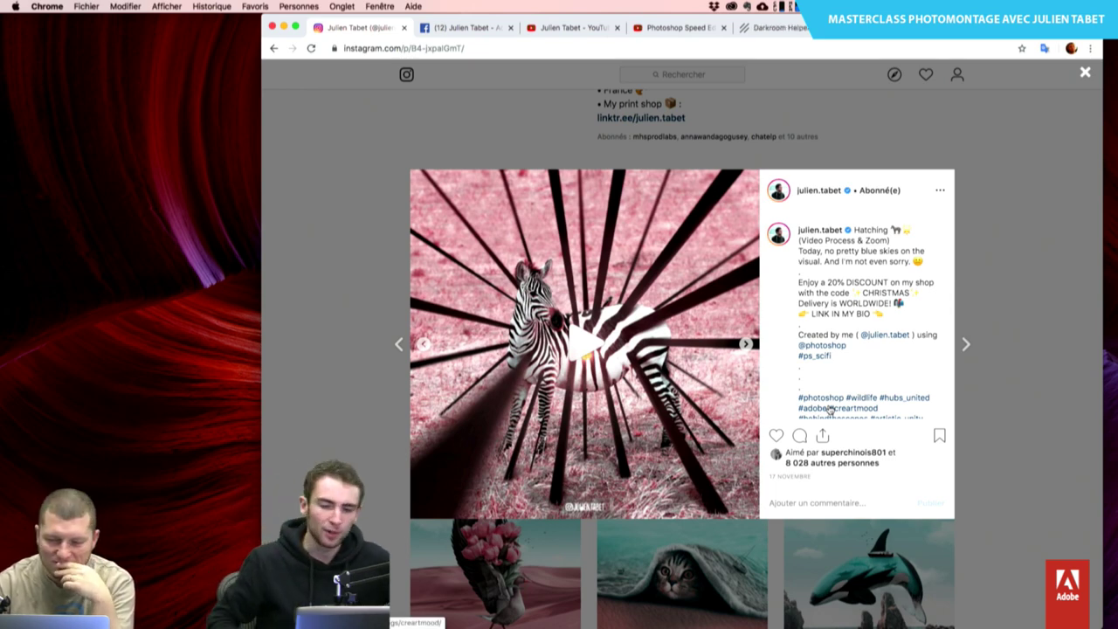
{"action": "left_click", "coordinate": [709, 416]}
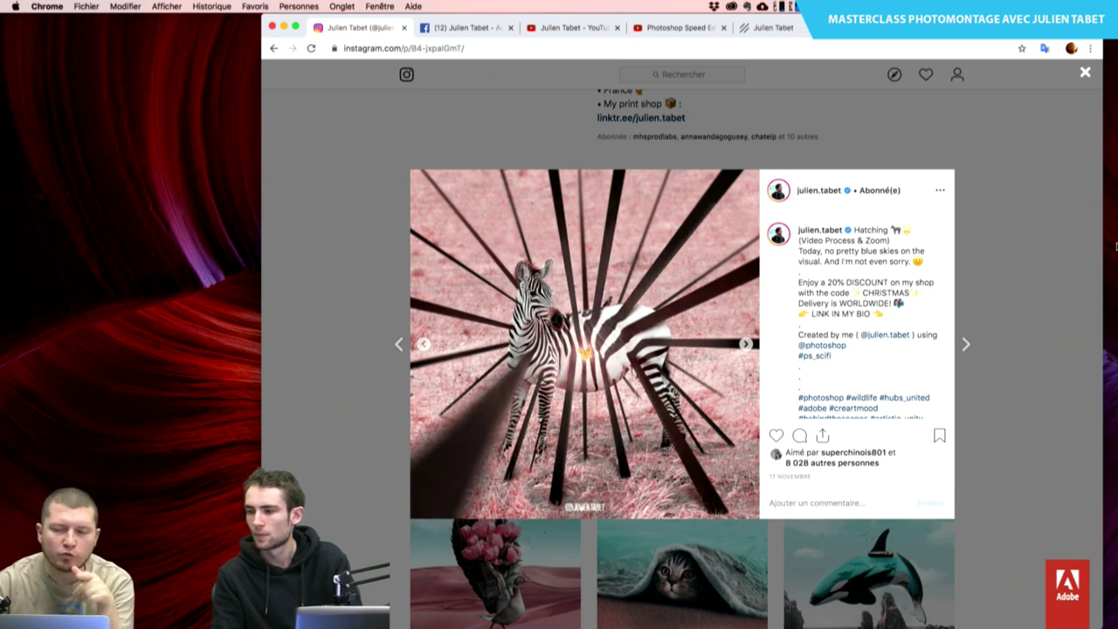
Close the Hatching post, scroll to the top, and switch to the artist's Facebook page
{"action": "left_click", "coordinate": [1050, 200]}
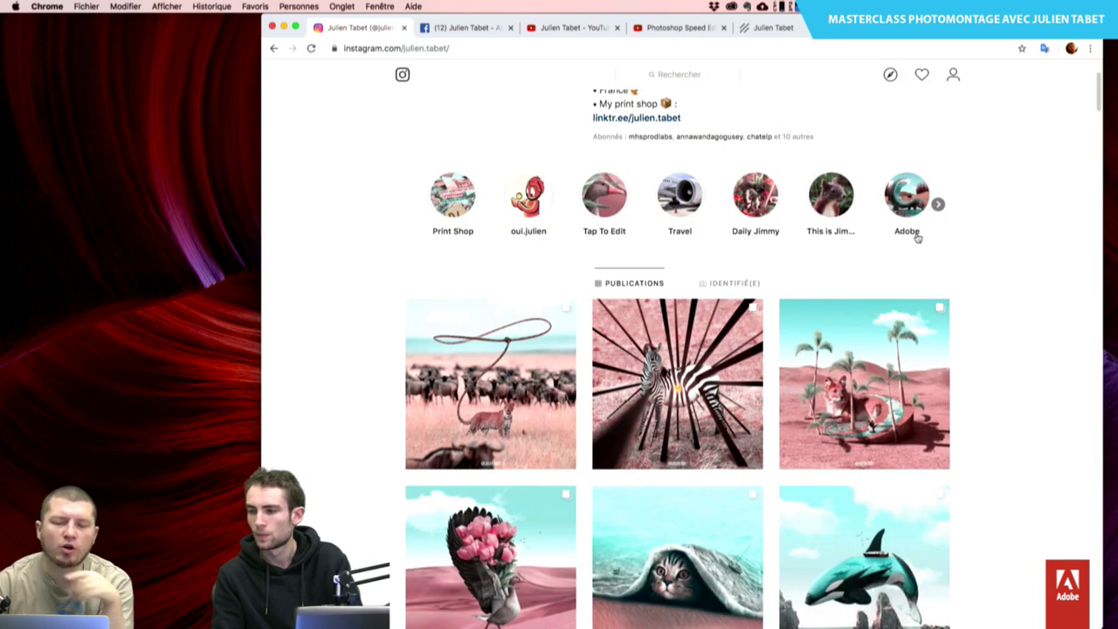
{"action": "scroll", "coordinate": [916, 237], "scroll_direction": "up", "scroll_amount": 3}
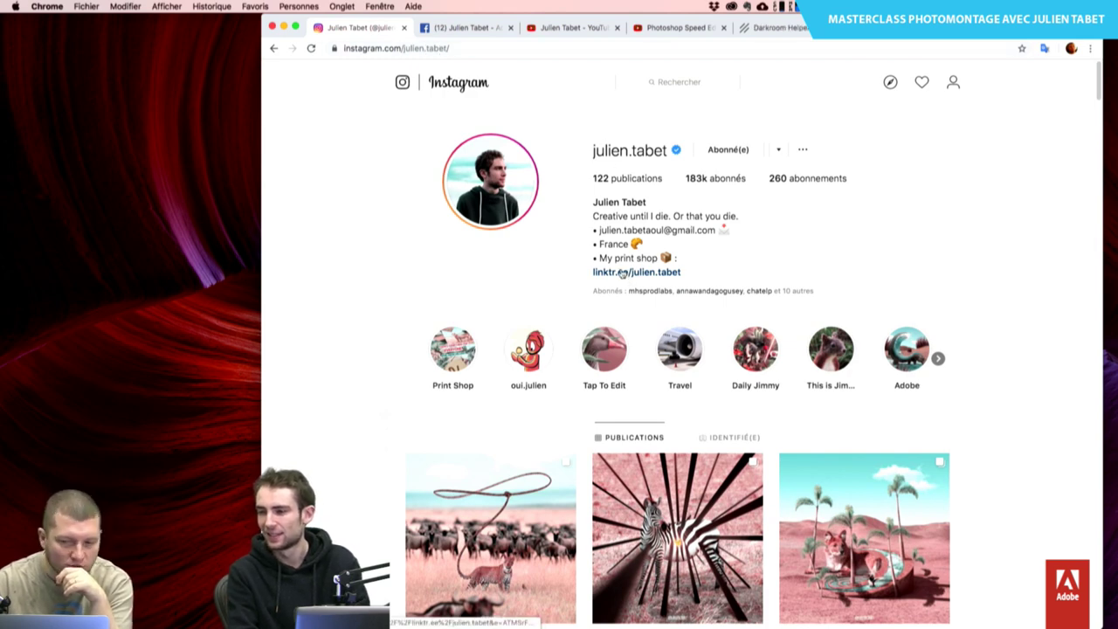
{"action": "left_click", "coordinate": [451, 31]}
{"action": "scroll", "coordinate": [506, 277], "scroll_direction": "down", "scroll_amount": 5}
{"action": "scroll", "coordinate": [507, 277], "scroll_direction": "down", "scroll_amount": 5}
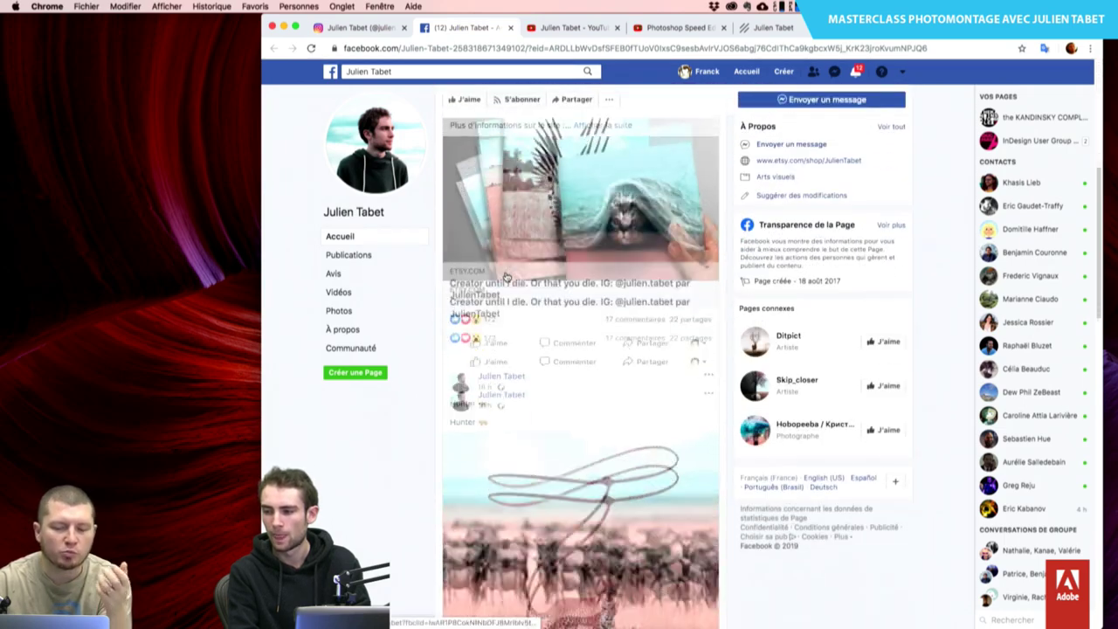
{"action": "scroll", "coordinate": [507, 277], "scroll_direction": "down", "scroll_amount": 5}
{"action": "scroll", "coordinate": [507, 277], "scroll_direction": "down", "scroll_amount": 3}
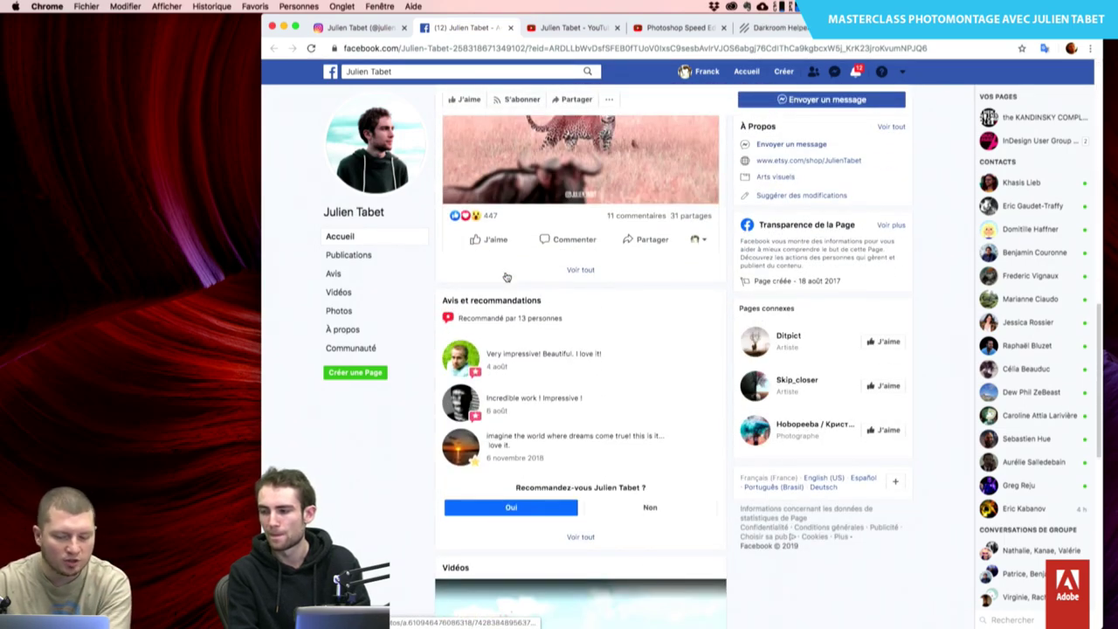
{"action": "scroll", "coordinate": [518, 272], "scroll_direction": "up", "scroll_amount": 5}
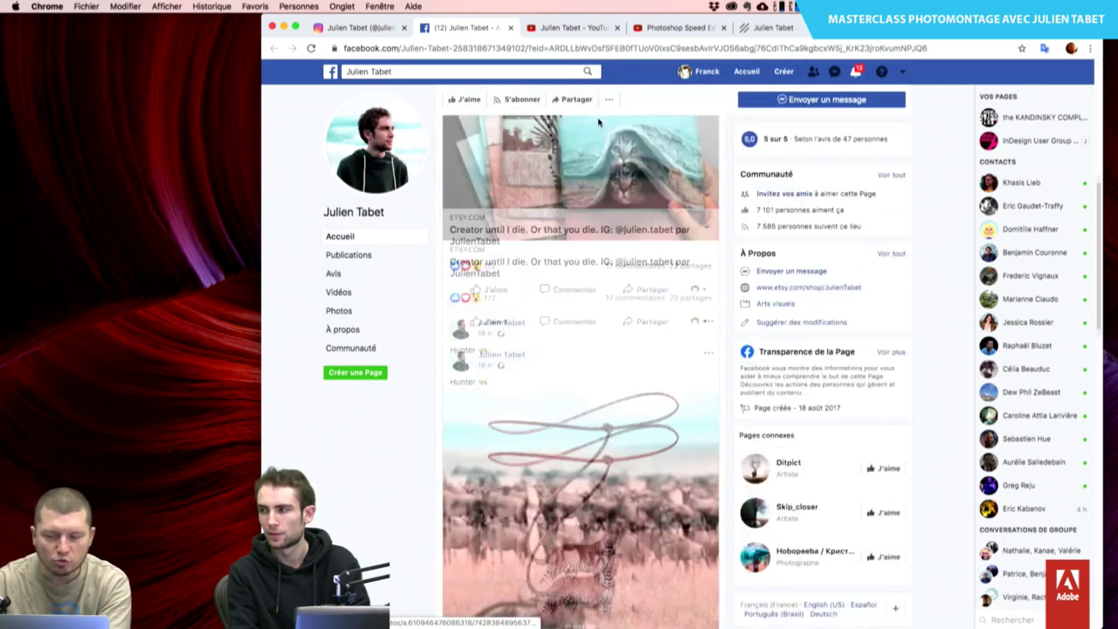
{"action": "scroll", "coordinate": [518, 271], "scroll_direction": "up", "scroll_amount": 5}
{"action": "scroll", "coordinate": [599, 122], "scroll_direction": "up", "scroll_amount": 5}
{"action": "scroll", "coordinate": [599, 122], "scroll_direction": "up", "scroll_amount": 2}
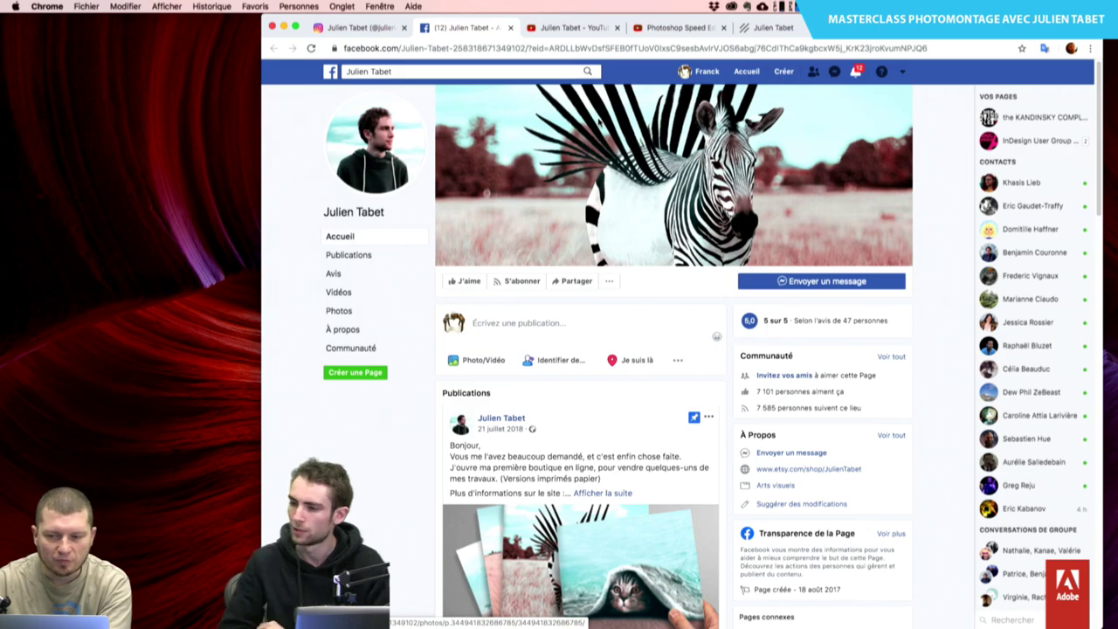
Close the Facebook tab and scroll back to the top of the artist's YouTube channel
{"action": "key", "text": "super+w"}
{"action": "scroll", "coordinate": [688, 259], "scroll_direction": "up", "scroll_amount": 2}
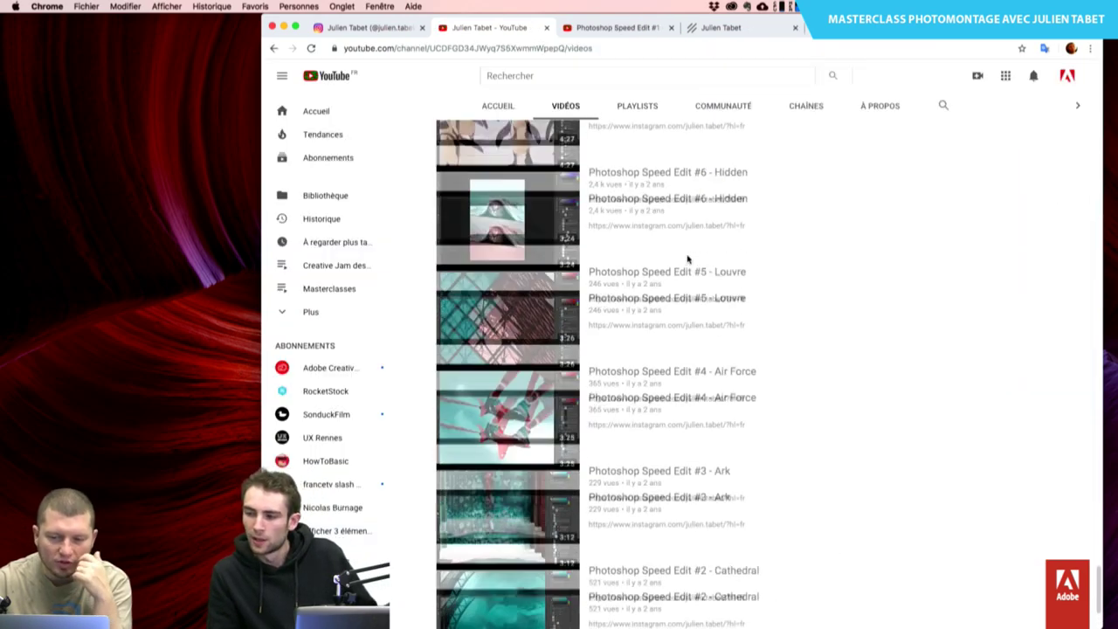
{"action": "scroll", "coordinate": [688, 259], "scroll_direction": "up", "scroll_amount": 7}
{"action": "scroll", "coordinate": [688, 258], "scroll_direction": "up", "scroll_amount": 5}
{"action": "scroll", "coordinate": [687, 258], "scroll_direction": "up", "scroll_amount": 10}
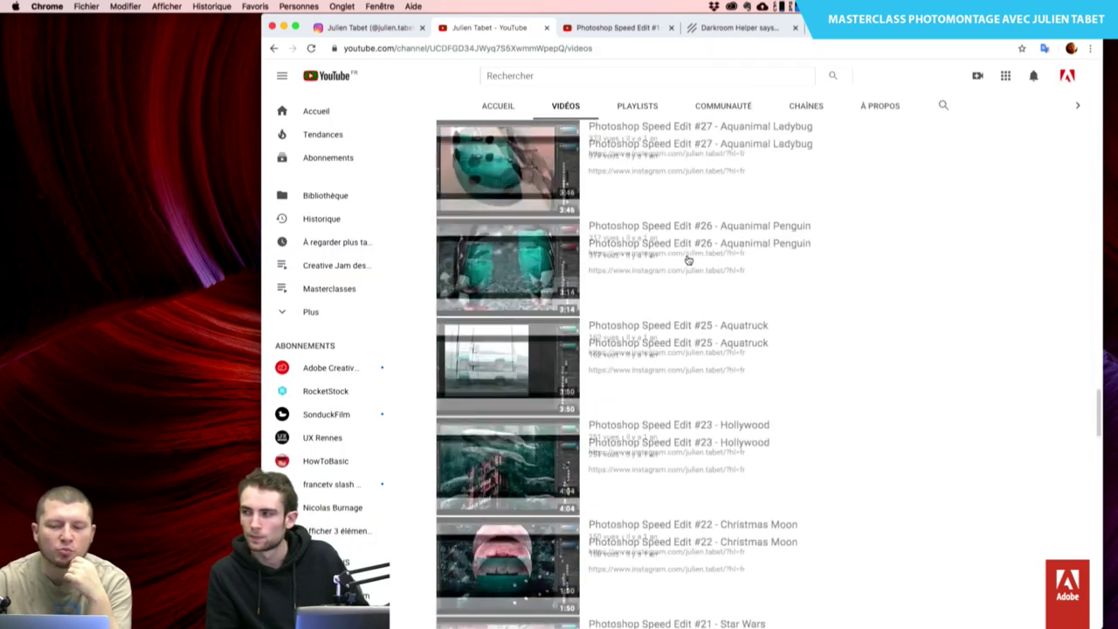
{"action": "scroll", "coordinate": [688, 258], "scroll_direction": "up", "scroll_amount": 2}
{"action": "scroll", "coordinate": [664, 236], "scroll_direction": "up", "scroll_amount": 7}
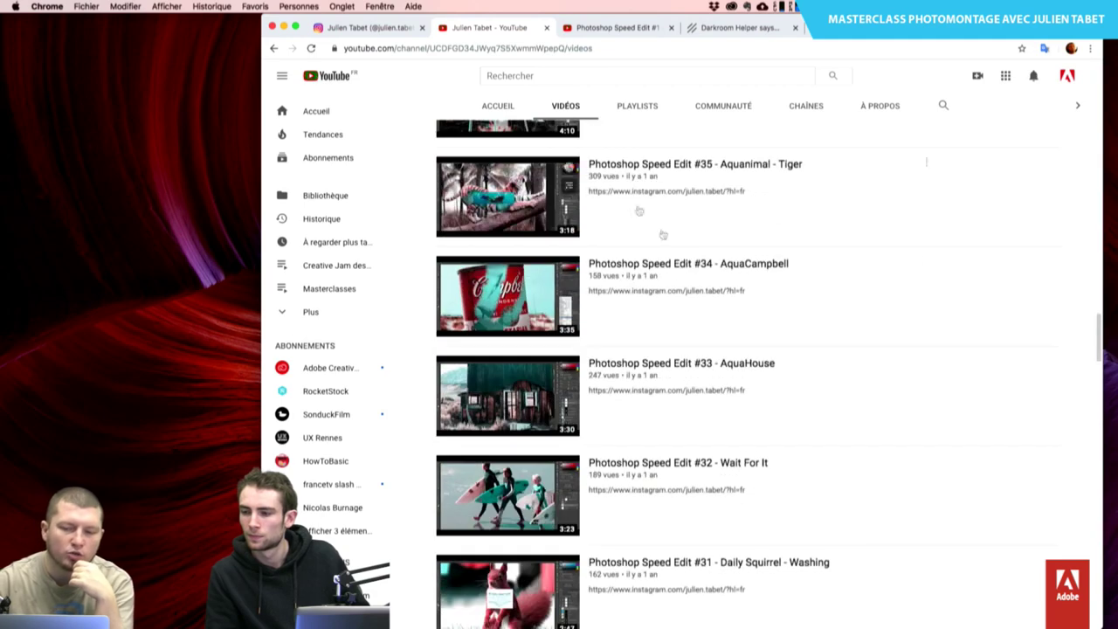
Open the channel's Videos list and scroll down to Photoshop Speed Edit #56–#52
{"action": "left_click", "coordinate": [512, 110]}
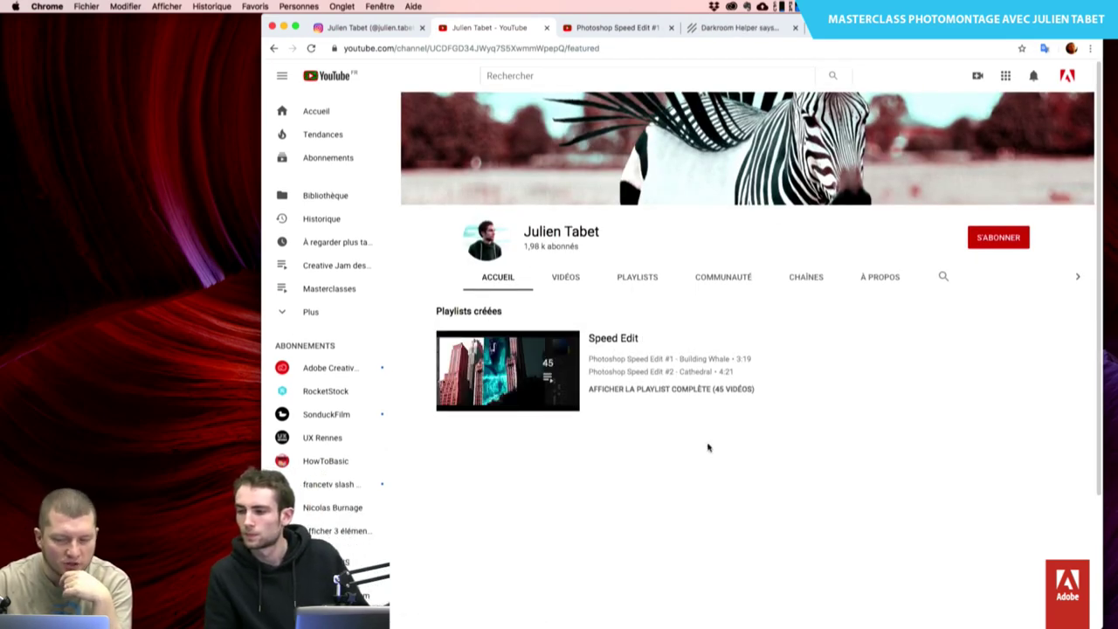
{"action": "left_click", "coordinate": [574, 282]}
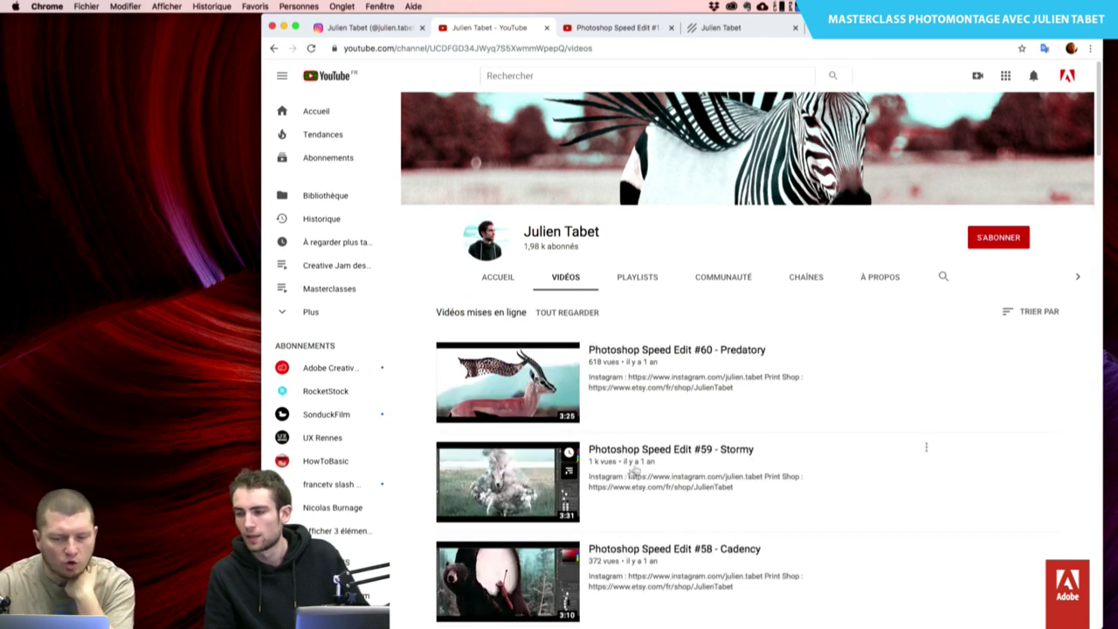
{"action": "mouse_move", "coordinate": [671, 449]}
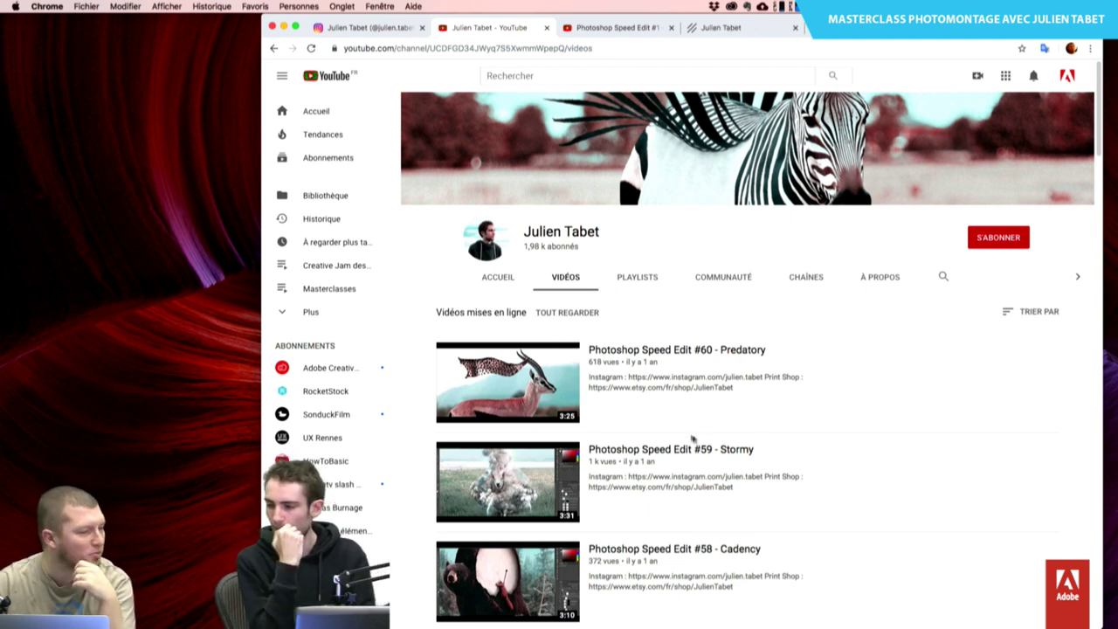
{"action": "mouse_move", "coordinate": [722, 451]}
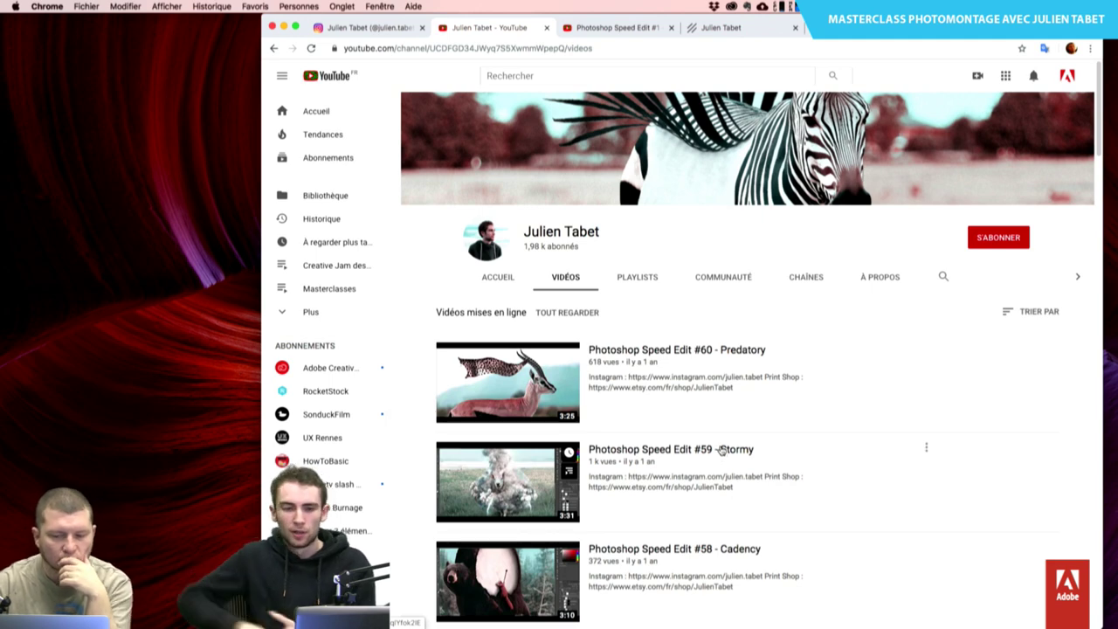
{"action": "scroll", "coordinate": [721, 450], "scroll_direction": "down", "scroll_amount": 2}
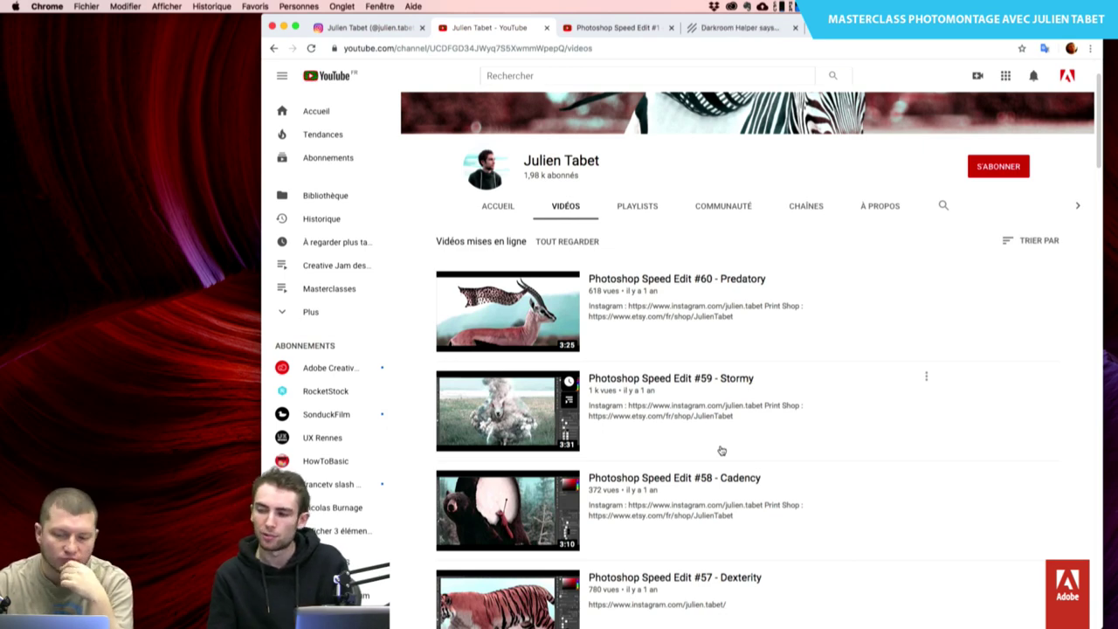
{"action": "scroll", "coordinate": [721, 450], "scroll_direction": "down", "scroll_amount": 2}
{"action": "scroll", "coordinate": [722, 450], "scroll_direction": "down", "scroll_amount": 3}
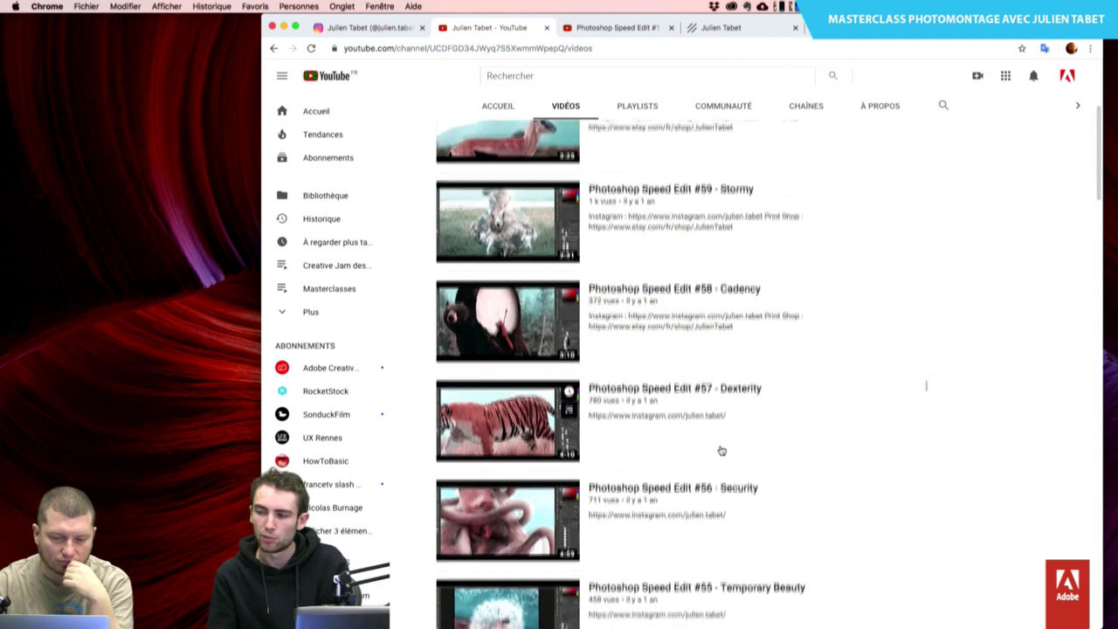
{"action": "scroll", "coordinate": [722, 450], "scroll_direction": "down", "scroll_amount": 3}
{"action": "scroll", "coordinate": [722, 450], "scroll_direction": "down", "scroll_amount": 1}
{"action": "scroll", "coordinate": [722, 450], "scroll_direction": "down", "scroll_amount": 1}
{"action": "scroll", "coordinate": [722, 450], "scroll_direction": "down", "scroll_amount": 1}
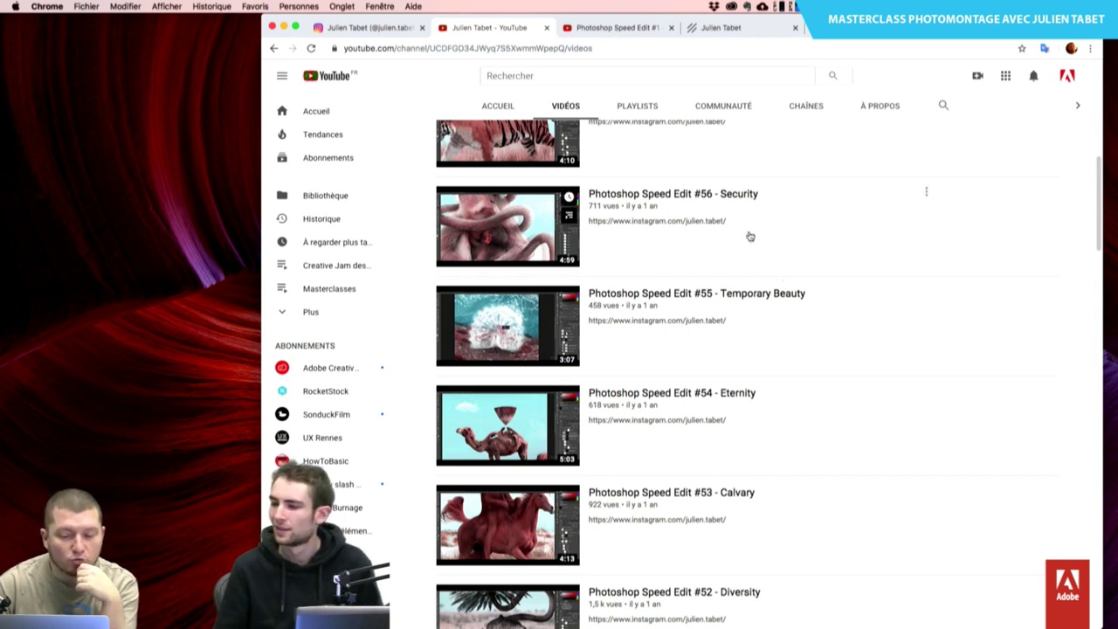
{"action": "mouse_move", "coordinate": [749, 236]}
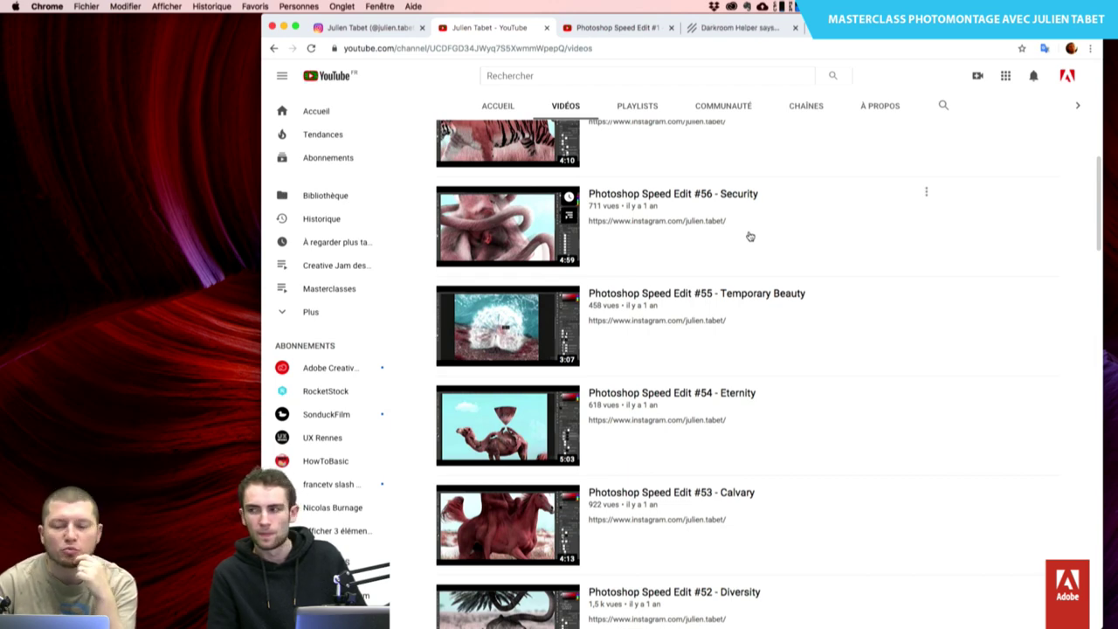
{"action": "scroll", "coordinate": [749, 236], "scroll_direction": "up", "scroll_amount": 1}
Load the AdobeFrance channel videos page in a new tab, cancelling the profile photo editor
{"action": "key", "text": "super+t"}
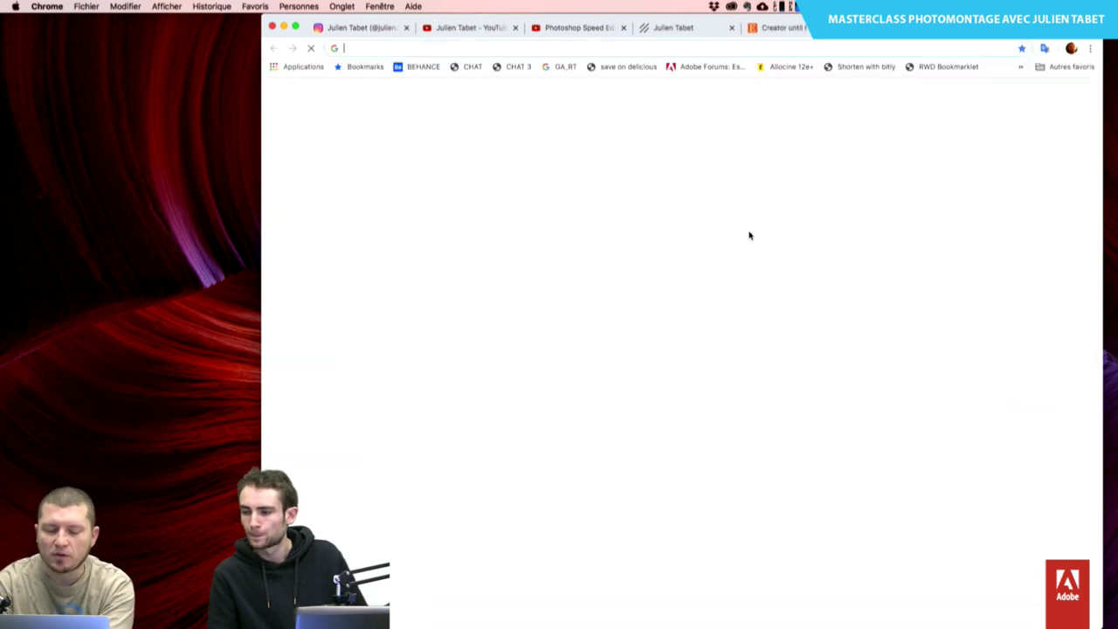
{"action": "type", "text": "y"}
{"action": "key", "text": "Return"}
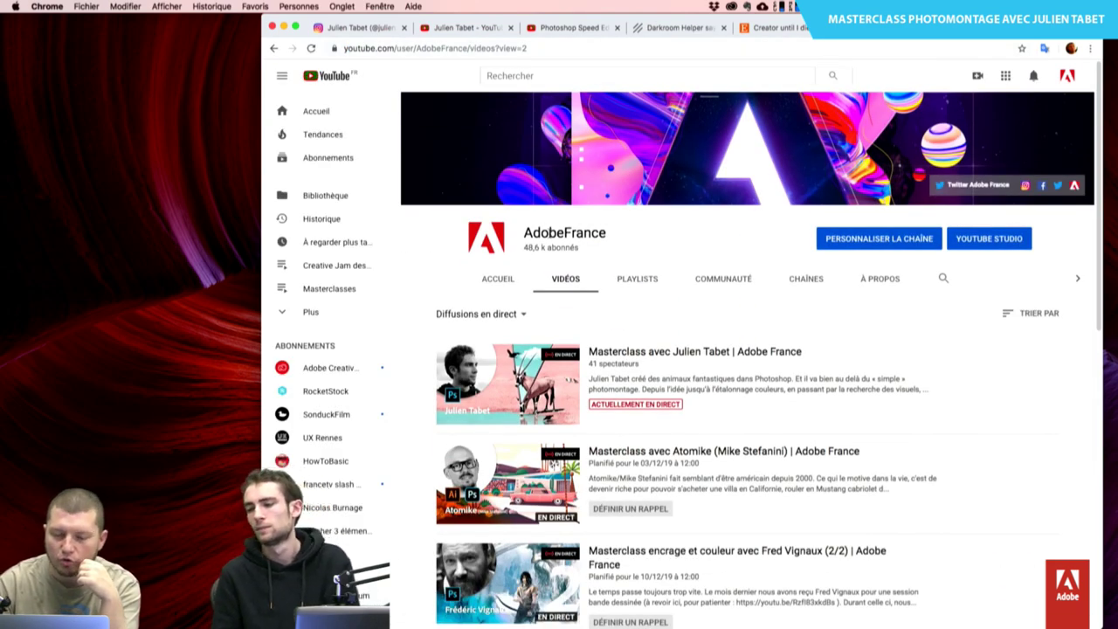
{"action": "left_click", "coordinate": [501, 246]}
{"action": "left_click", "coordinate": [797, 382]}
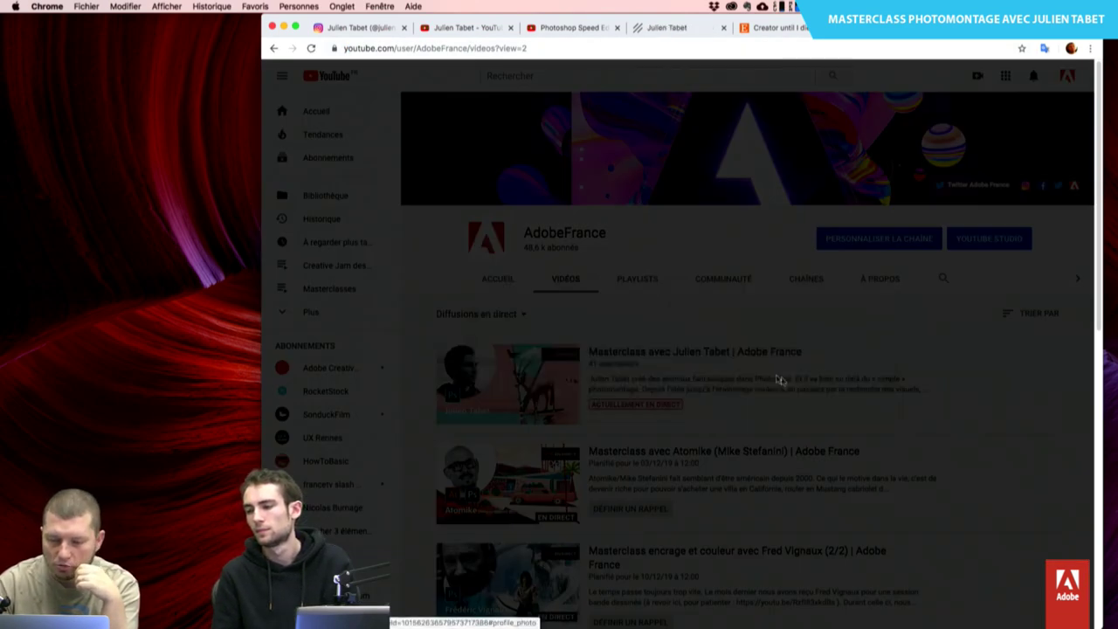
Show the Adobe France channel home page scrolled down to the Masterclasses row
{"action": "left_click", "coordinate": [501, 284]}
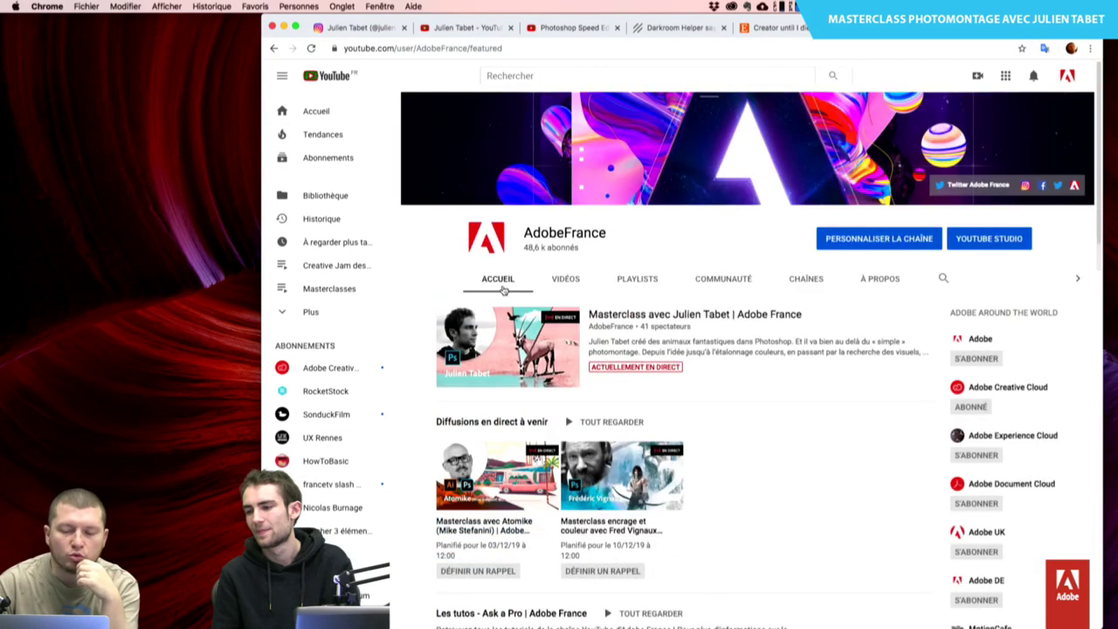
{"action": "scroll", "coordinate": [656, 371], "scroll_direction": "down", "scroll_amount": 2}
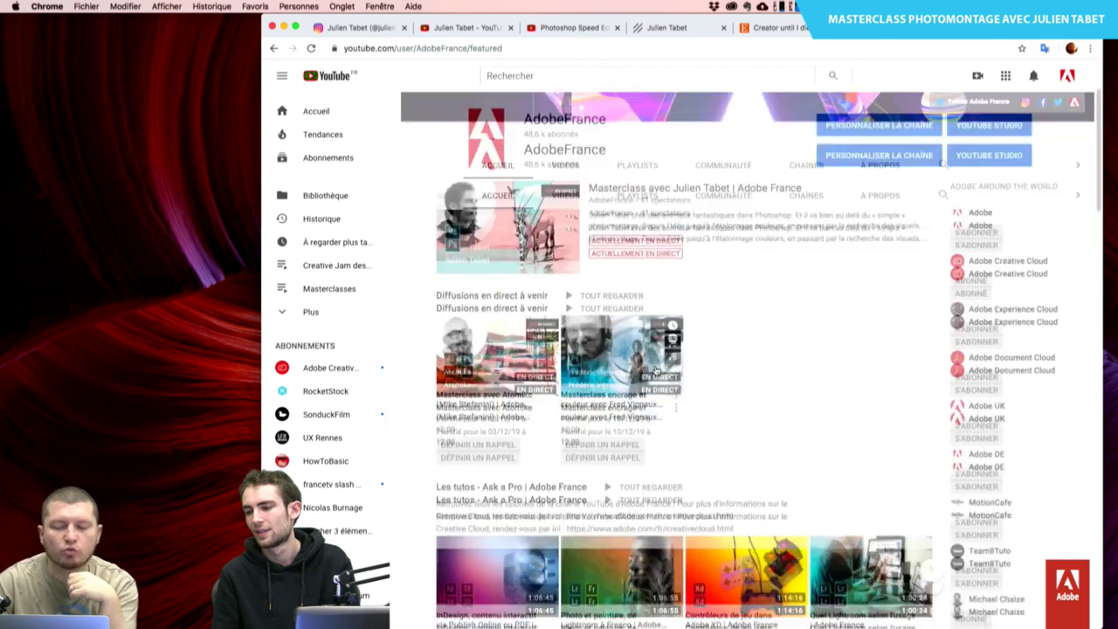
{"action": "scroll", "coordinate": [656, 370], "scroll_direction": "down", "scroll_amount": 3}
{"action": "scroll", "coordinate": [656, 371], "scroll_direction": "down", "scroll_amount": 4}
{"action": "scroll", "coordinate": [656, 370], "scroll_direction": "down", "scroll_amount": 1}
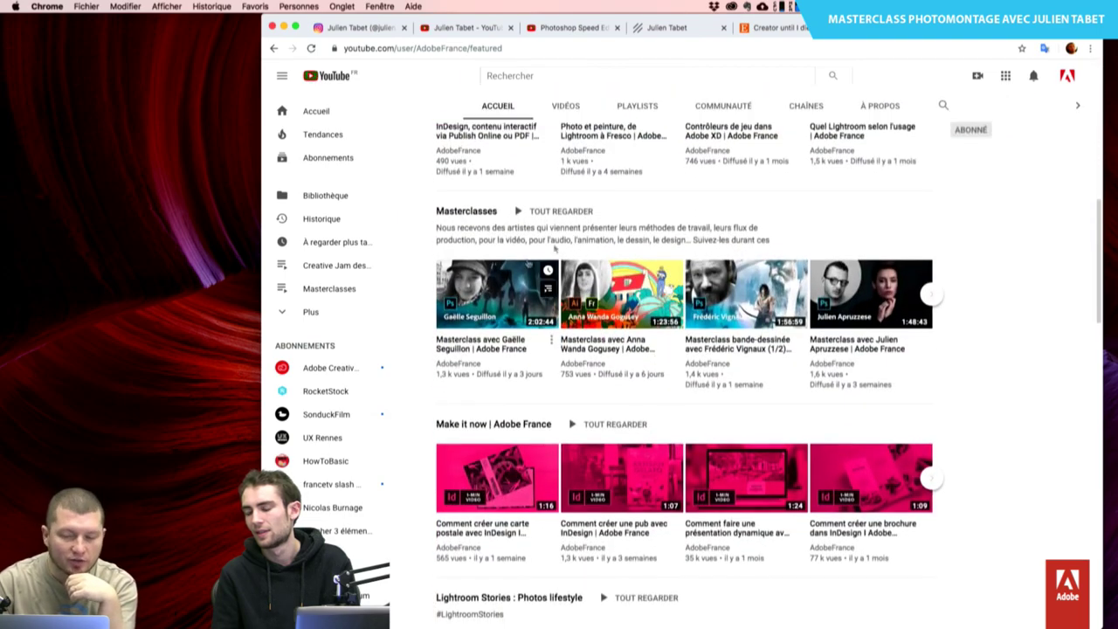
{"action": "scroll", "coordinate": [799, 391], "scroll_direction": "up", "scroll_amount": 1}
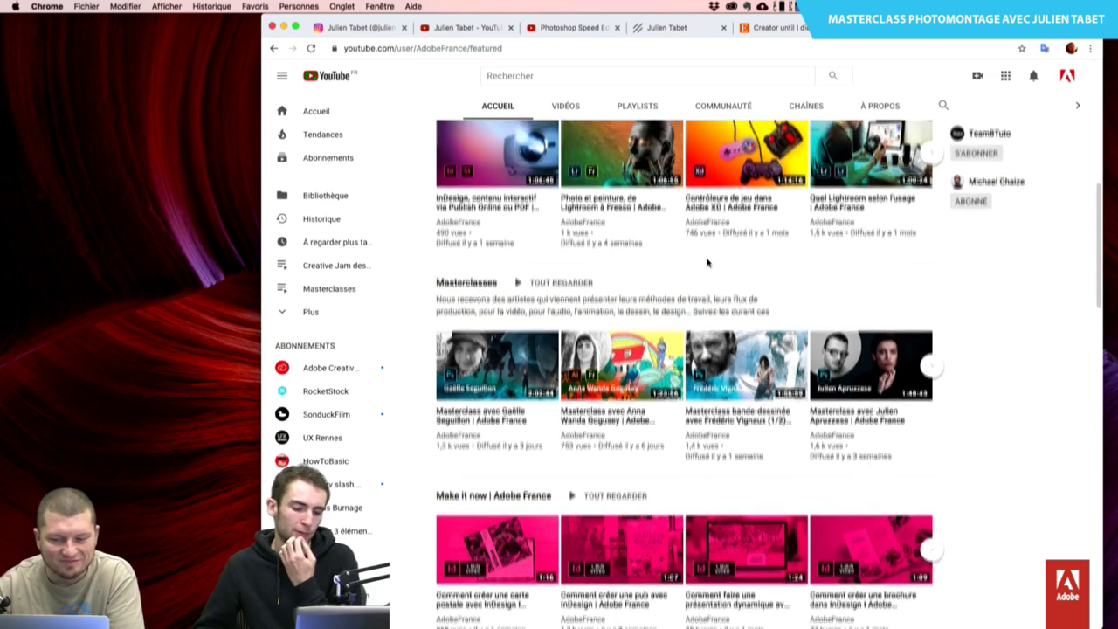
{"action": "scroll", "coordinate": [708, 262], "scroll_direction": "up", "scroll_amount": 2}
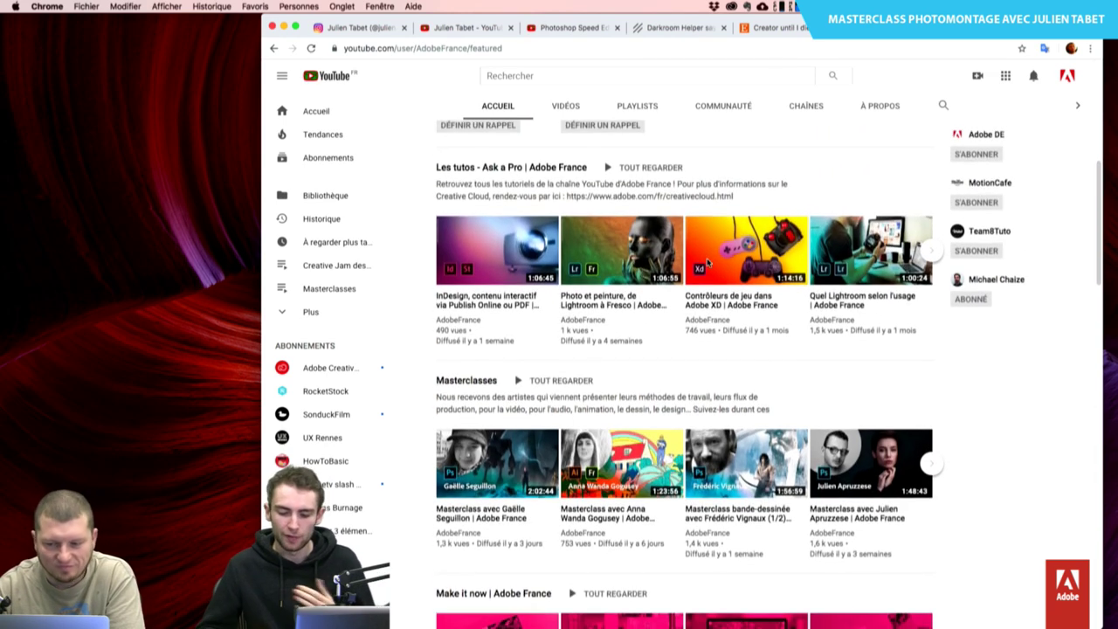
{"action": "scroll", "coordinate": [707, 258], "scroll_direction": "down", "scroll_amount": 1}
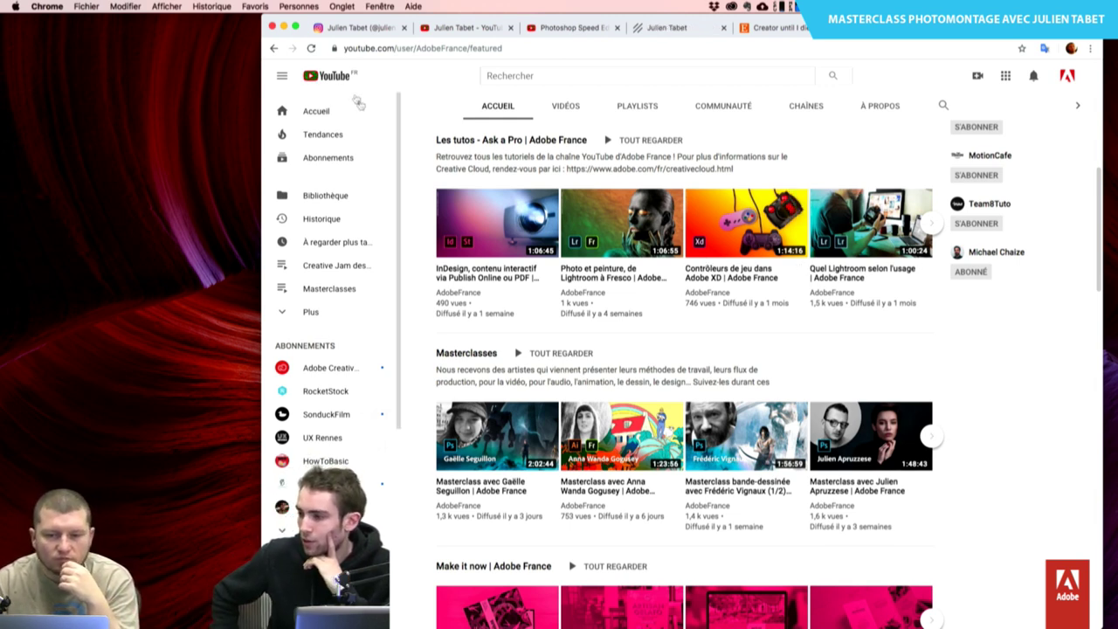
Return to the artist's Instagram profile and scroll slightly through its highlights and grid
{"action": "left_click", "coordinate": [374, 33]}
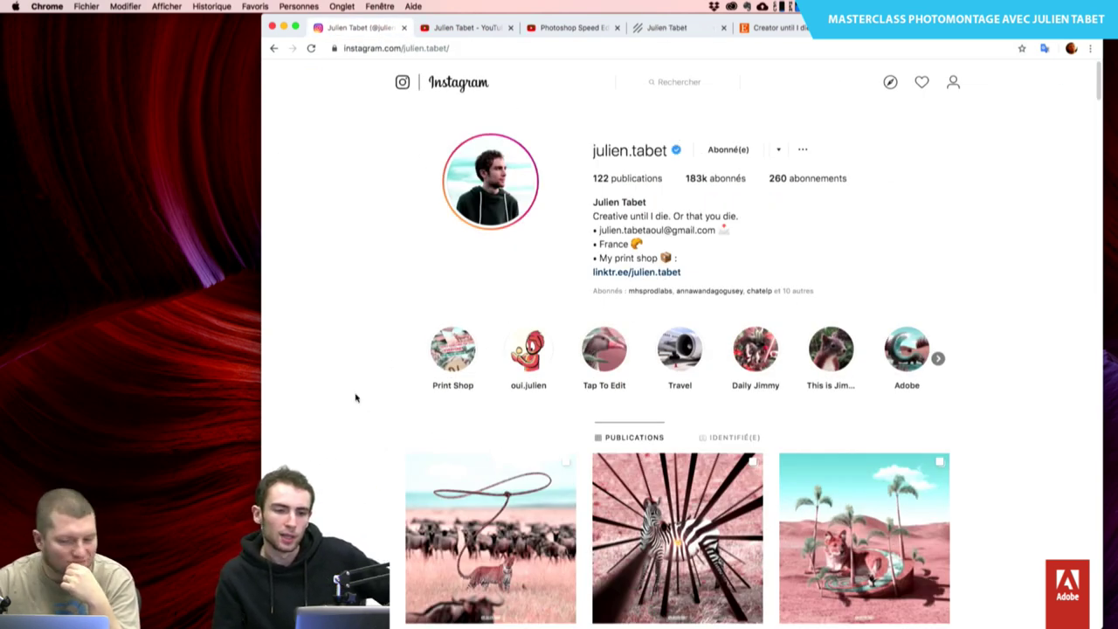
{"action": "scroll", "coordinate": [331, 459], "scroll_direction": "down", "scroll_amount": 1}
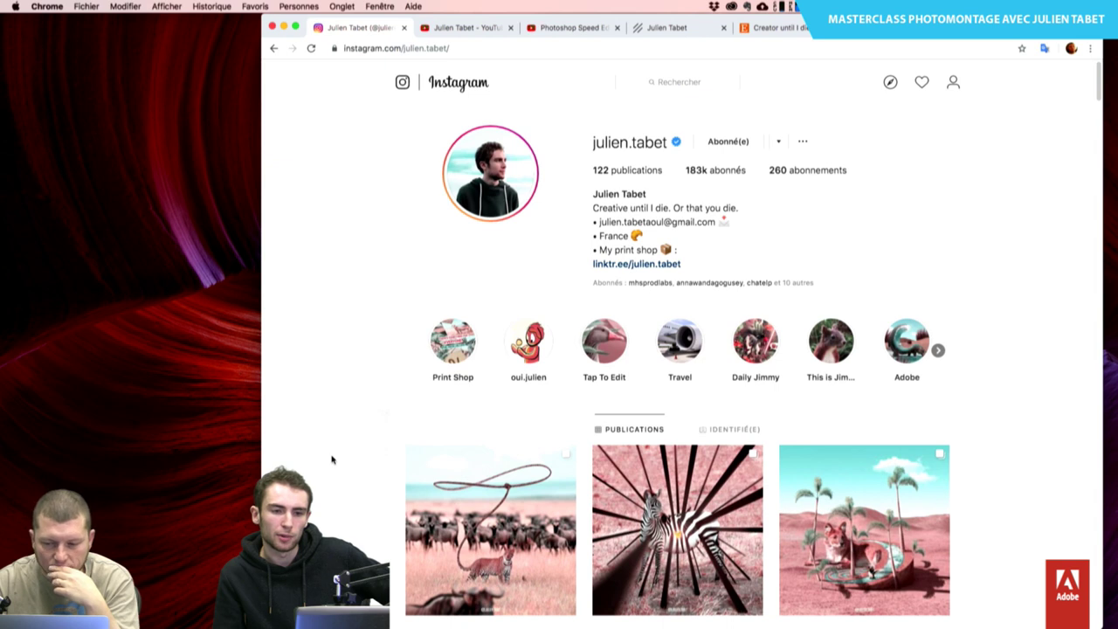
{"action": "scroll", "coordinate": [332, 460], "scroll_direction": "down", "scroll_amount": 1}
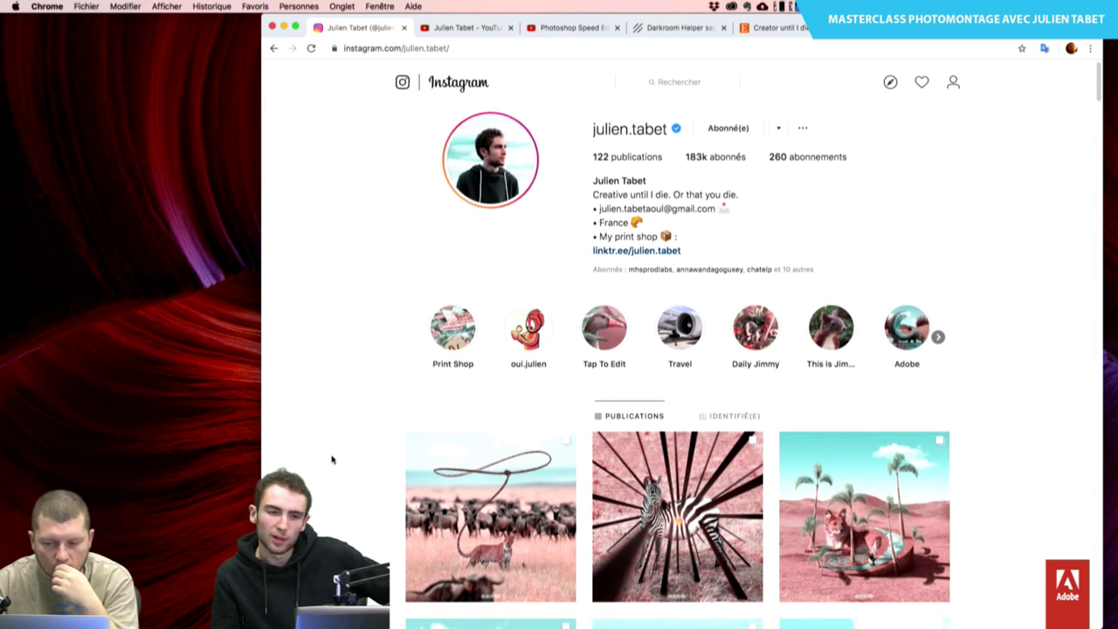
{"action": "scroll", "coordinate": [332, 460], "scroll_direction": "down", "scroll_amount": 2}
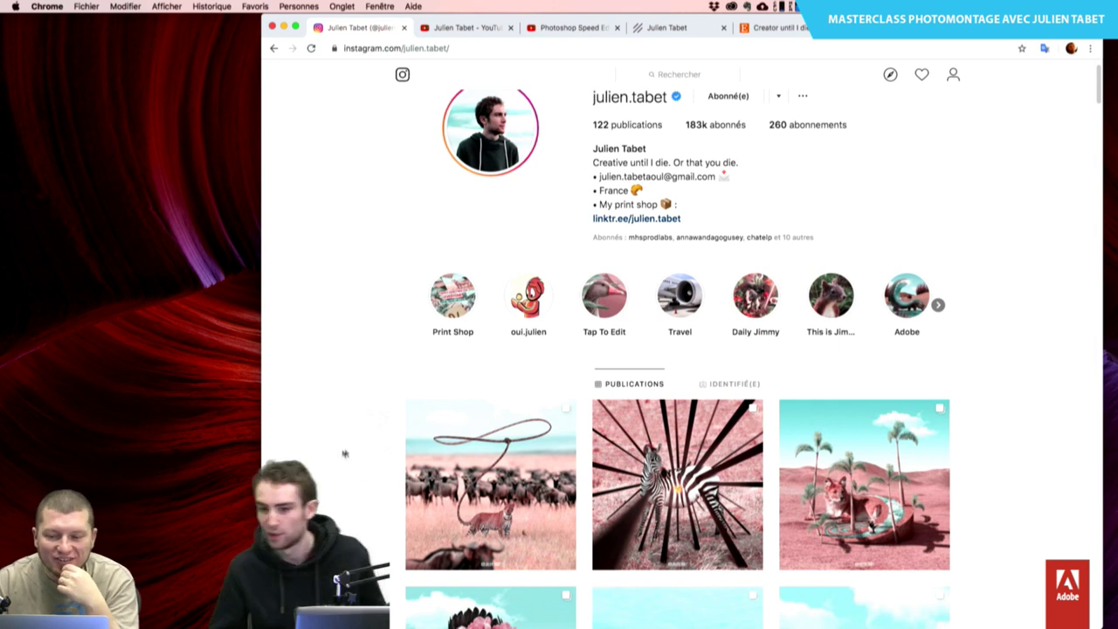
{"action": "scroll", "coordinate": [332, 471], "scroll_direction": "up", "scroll_amount": 1}
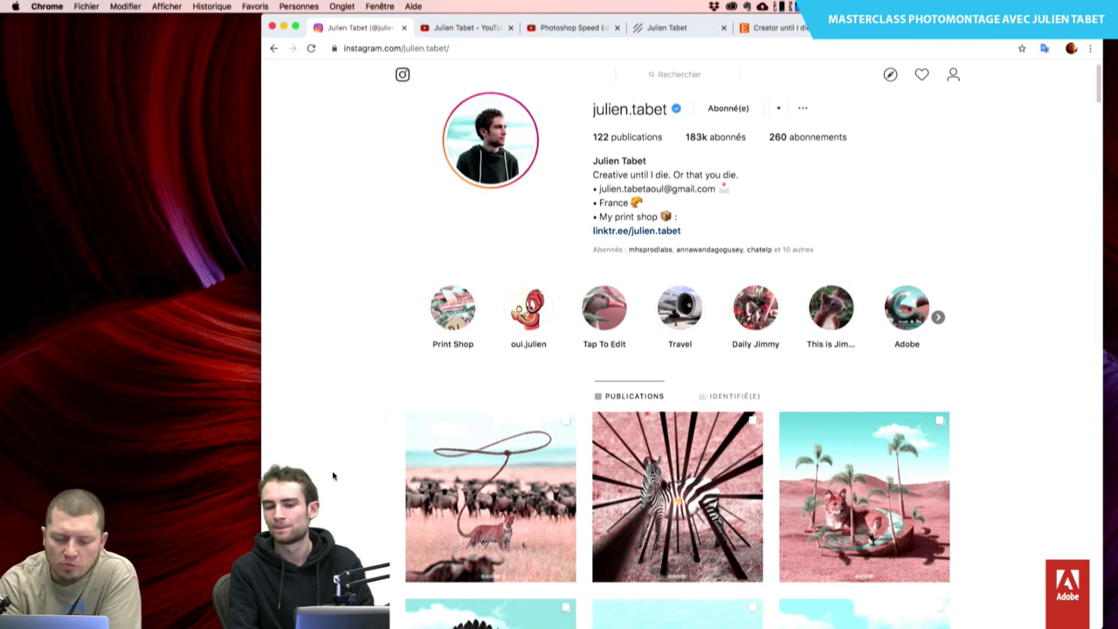
Open Behance in a new browser tab via the 'beh' address suggestion
{"action": "key", "text": "super+t"}
{"action": "type", "text": "beh"}
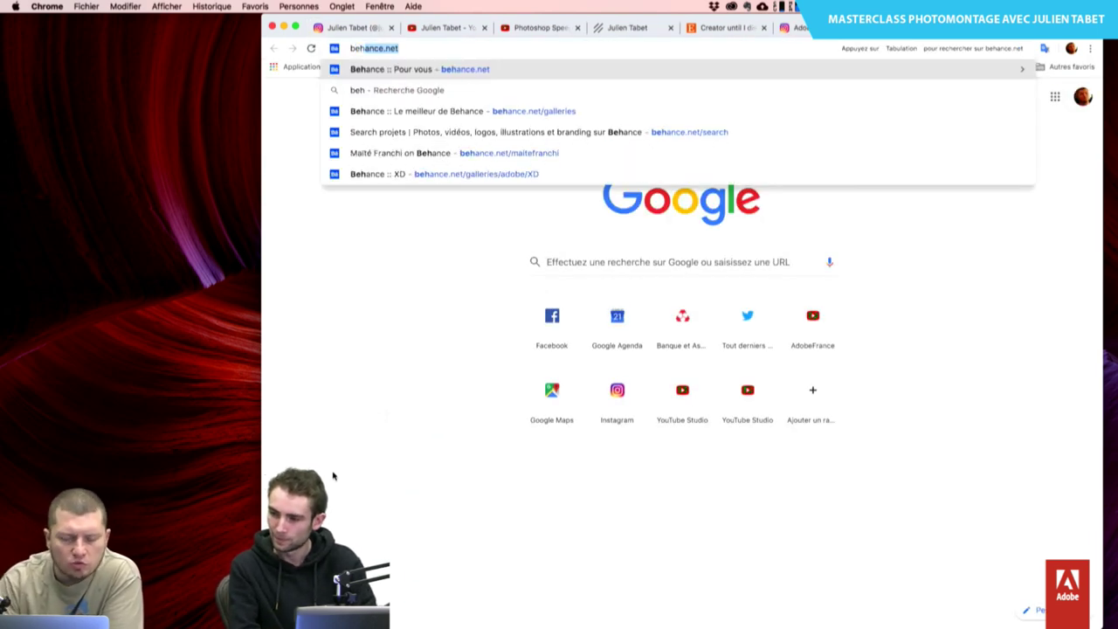
{"action": "key", "text": "Return"}
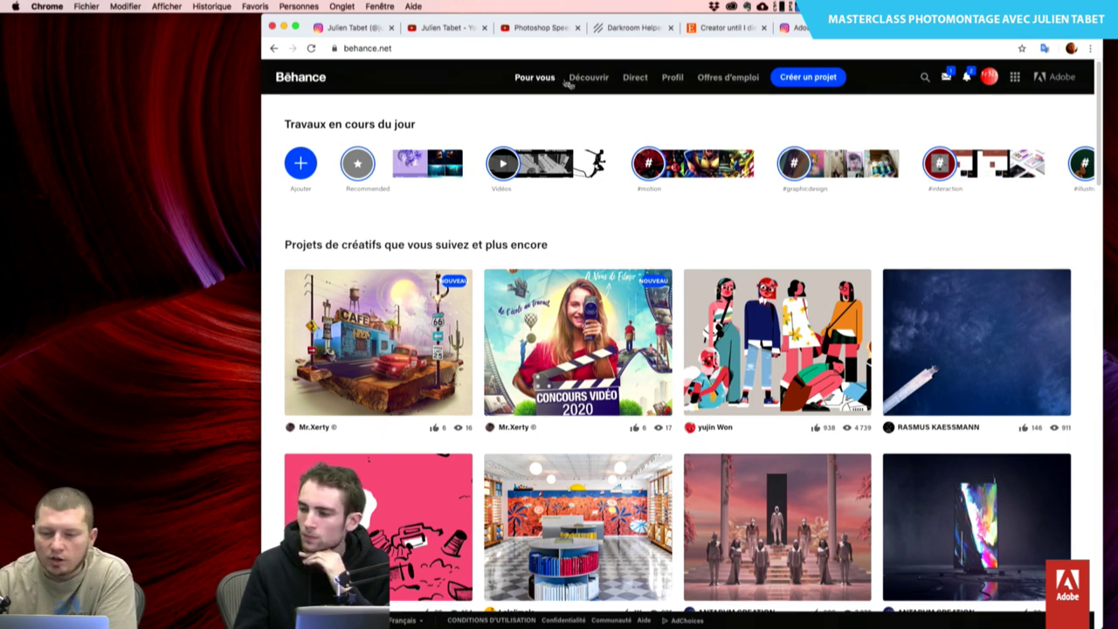
Open Behance's Discover (Découvrir) galleries and scroll through the featured projects
{"action": "left_click", "coordinate": [597, 79]}
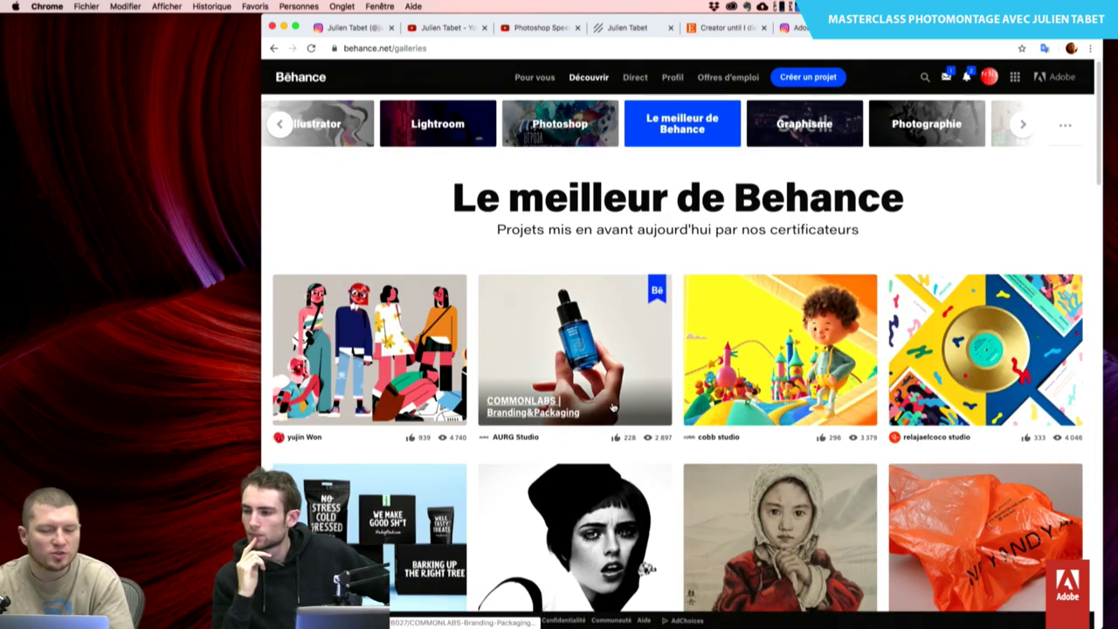
{"action": "scroll", "coordinate": [653, 520], "scroll_direction": "down", "scroll_amount": 3}
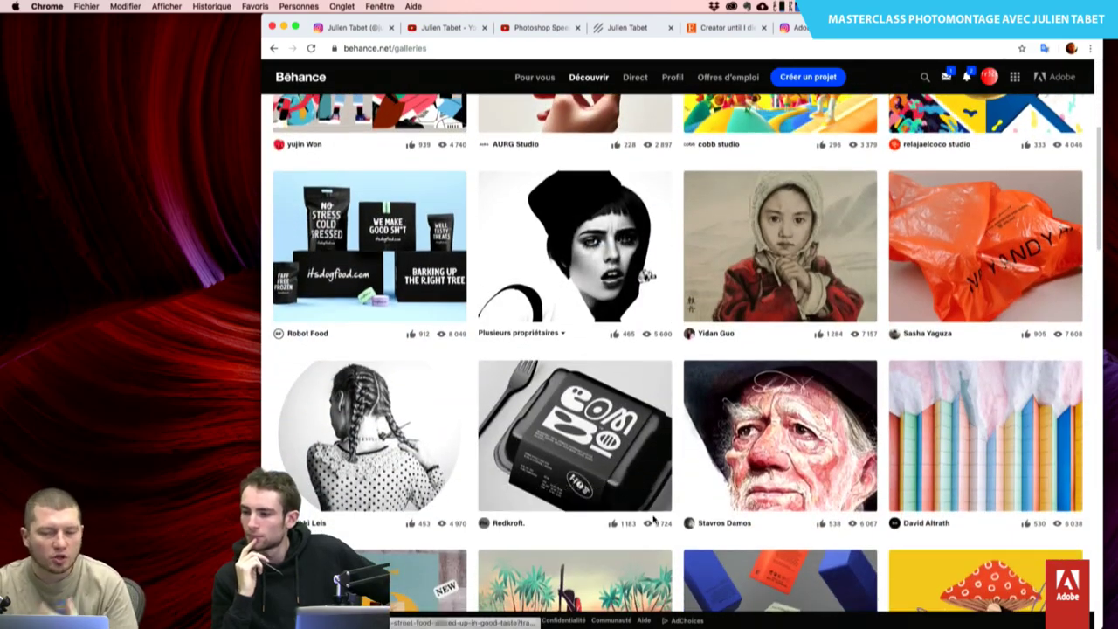
{"action": "scroll", "coordinate": [653, 520], "scroll_direction": "down", "scroll_amount": 3}
{"action": "scroll", "coordinate": [654, 520], "scroll_direction": "down", "scroll_amount": 1}
{"action": "scroll", "coordinate": [652, 519], "scroll_direction": "down", "scroll_amount": 3}
{"action": "scroll", "coordinate": [651, 520], "scroll_direction": "down", "scroll_amount": 1}
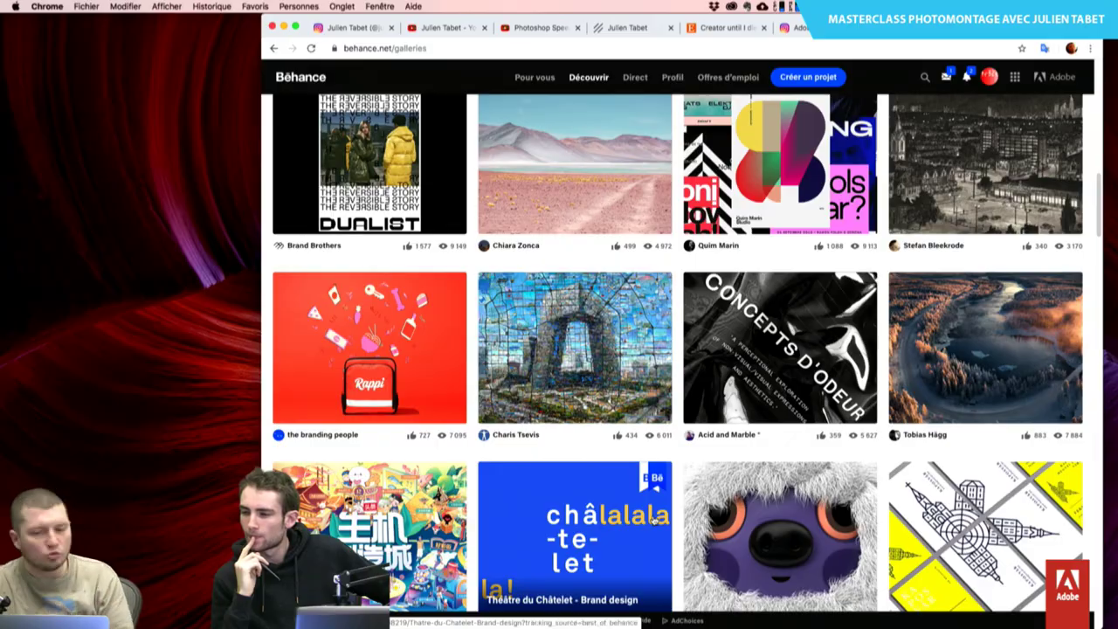
{"action": "scroll", "coordinate": [653, 520], "scroll_direction": "down", "scroll_amount": 3}
{"action": "scroll", "coordinate": [653, 521], "scroll_direction": "down", "scroll_amount": 5}
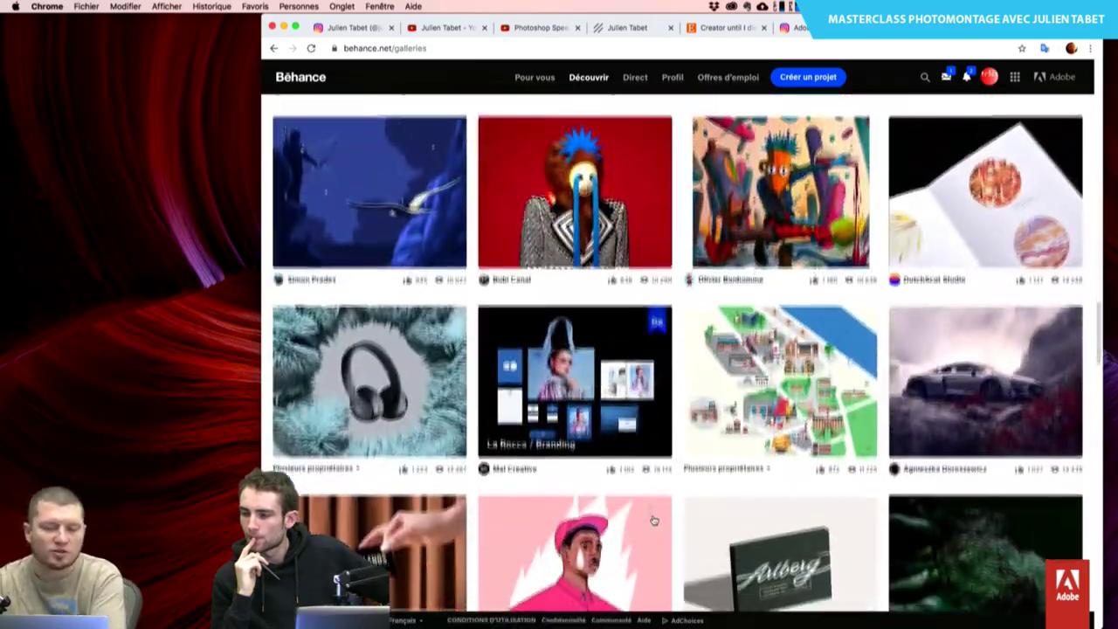
{"action": "scroll", "coordinate": [653, 521], "scroll_direction": "up", "scroll_amount": 10}
{"action": "scroll", "coordinate": [653, 521], "scroll_direction": "up", "scroll_amount": 15}
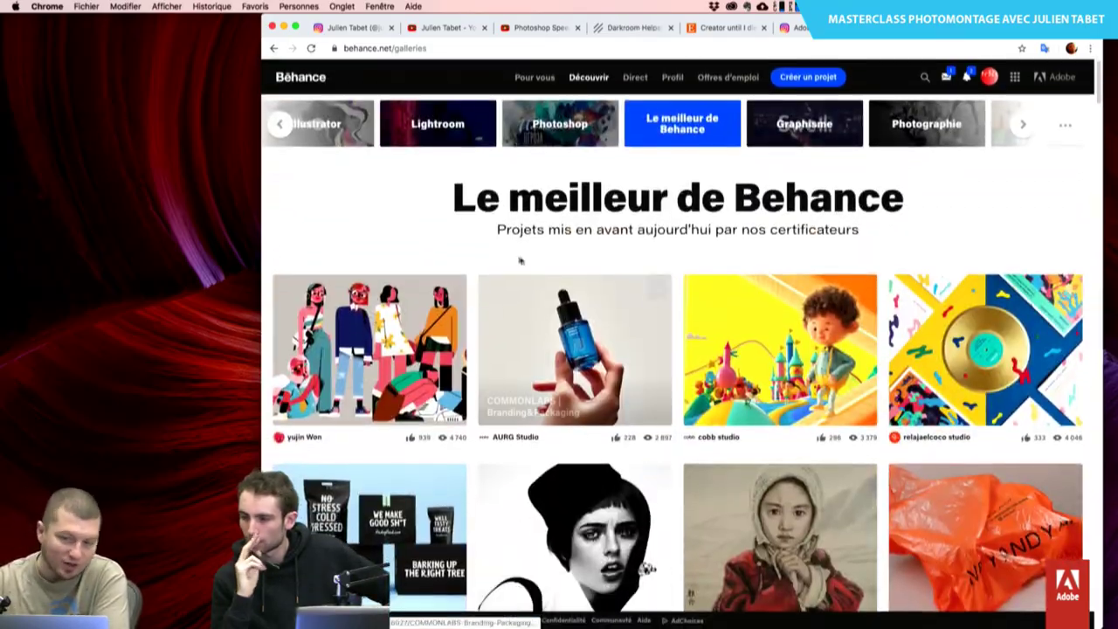
Open the Photoshop gallery, then advance through the category galleries toward Artisanat
{"action": "left_click", "coordinate": [559, 147]}
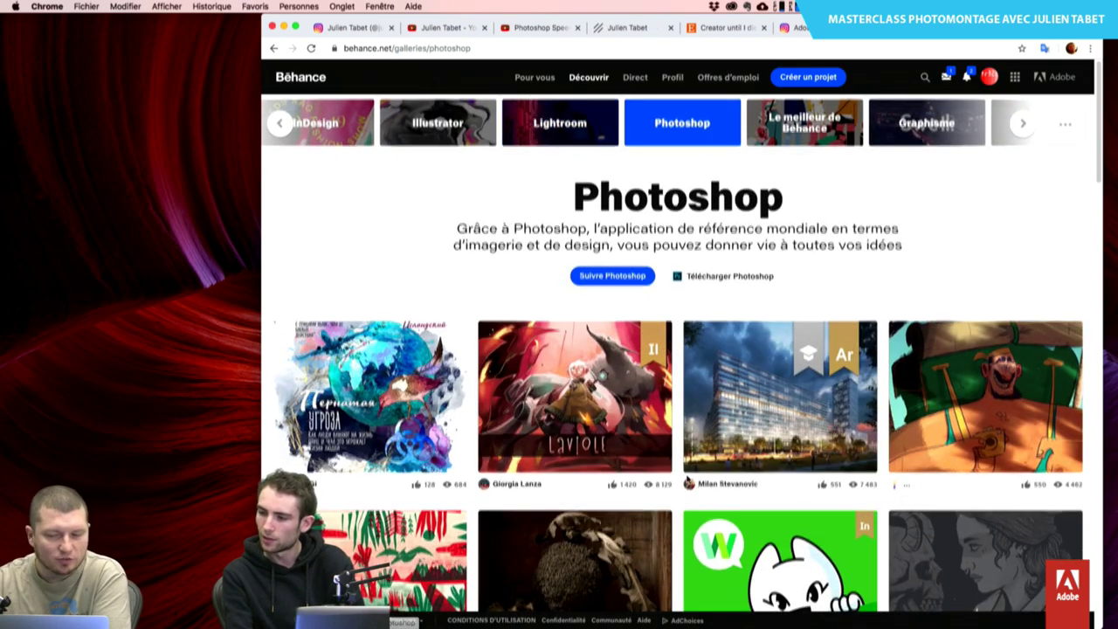
{"action": "scroll", "coordinate": [612, 463], "scroll_direction": "down", "scroll_amount": 3}
{"action": "scroll", "coordinate": [688, 482], "scroll_direction": "up", "scroll_amount": 5}
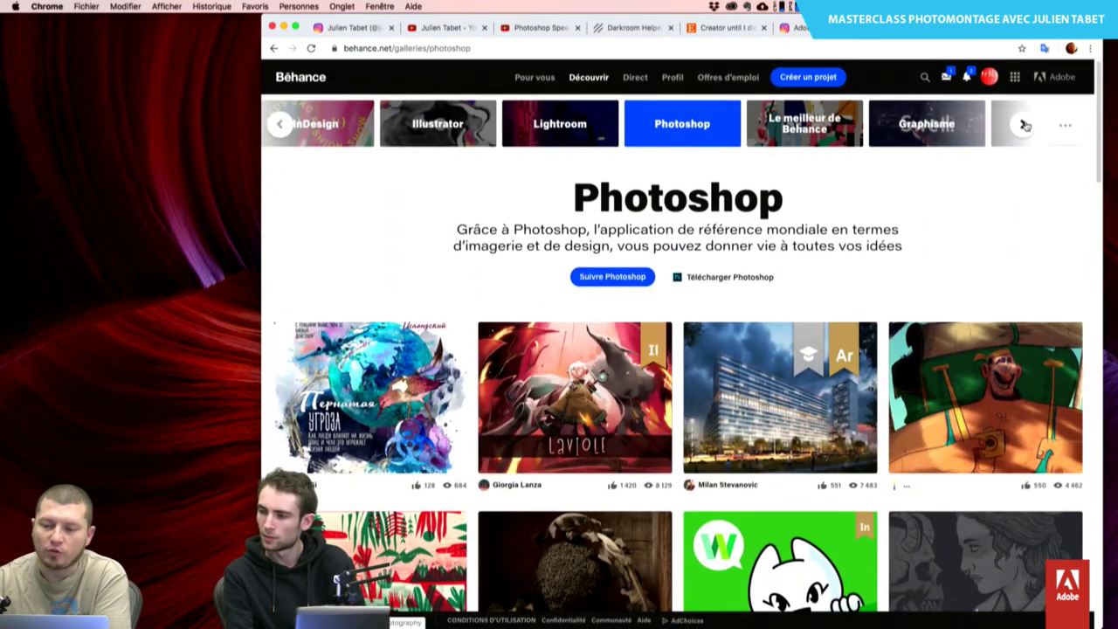
{"action": "left_click", "coordinate": [1024, 128]}
{"action": "left_click", "coordinate": [1024, 127]}
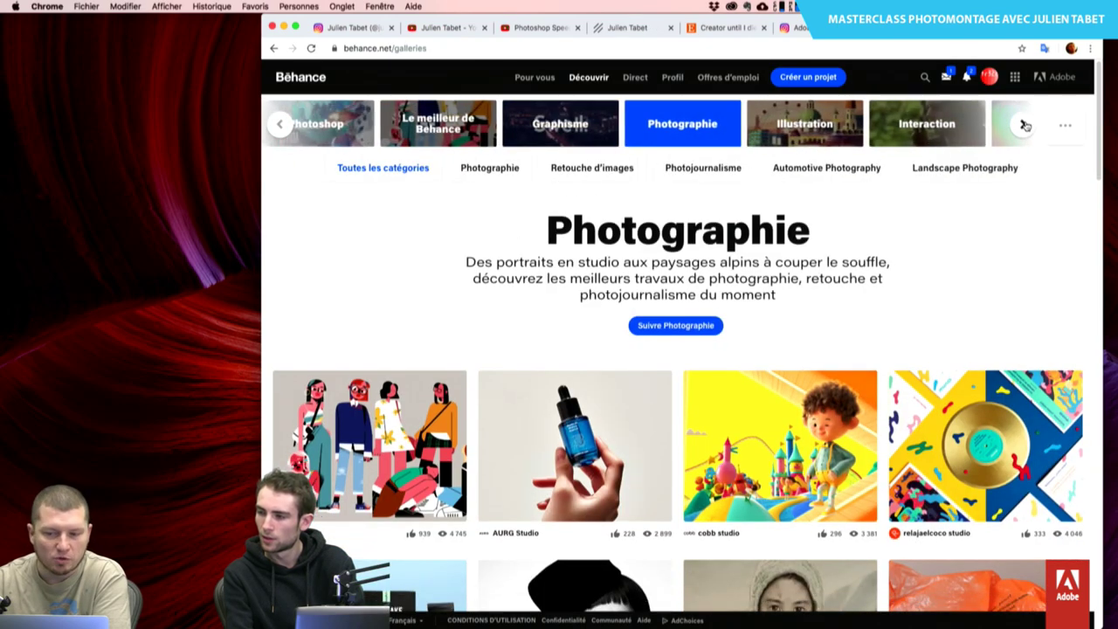
{"action": "left_click", "coordinate": [1025, 127]}
{"action": "left_click", "coordinate": [1025, 127]}
{"action": "left_click", "coordinate": [1025, 127]}
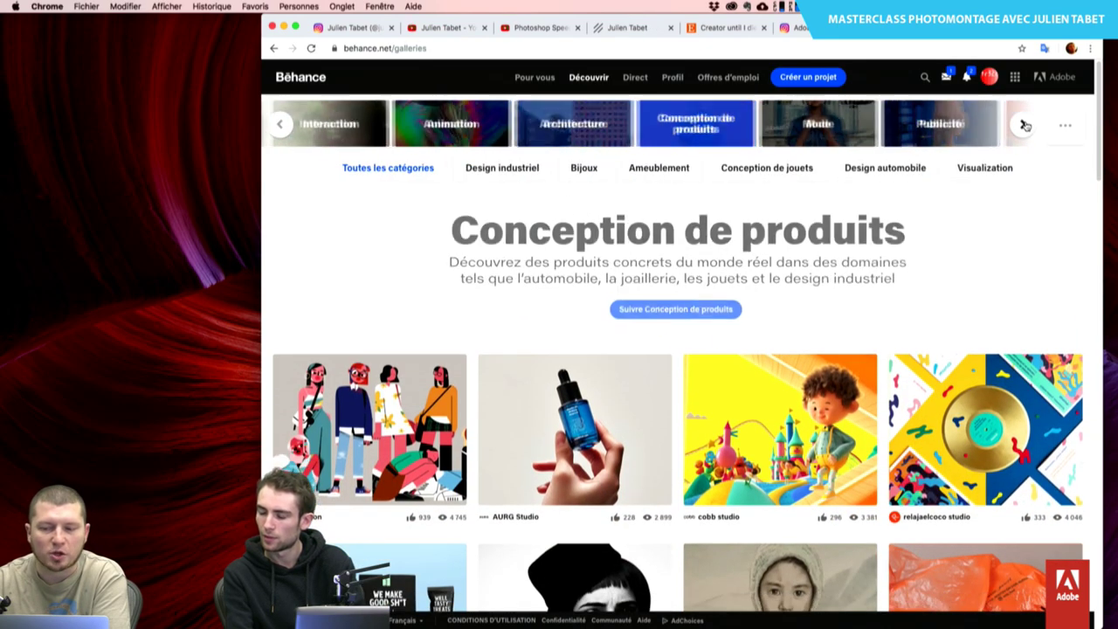
{"action": "left_click", "coordinate": [1024, 127]}
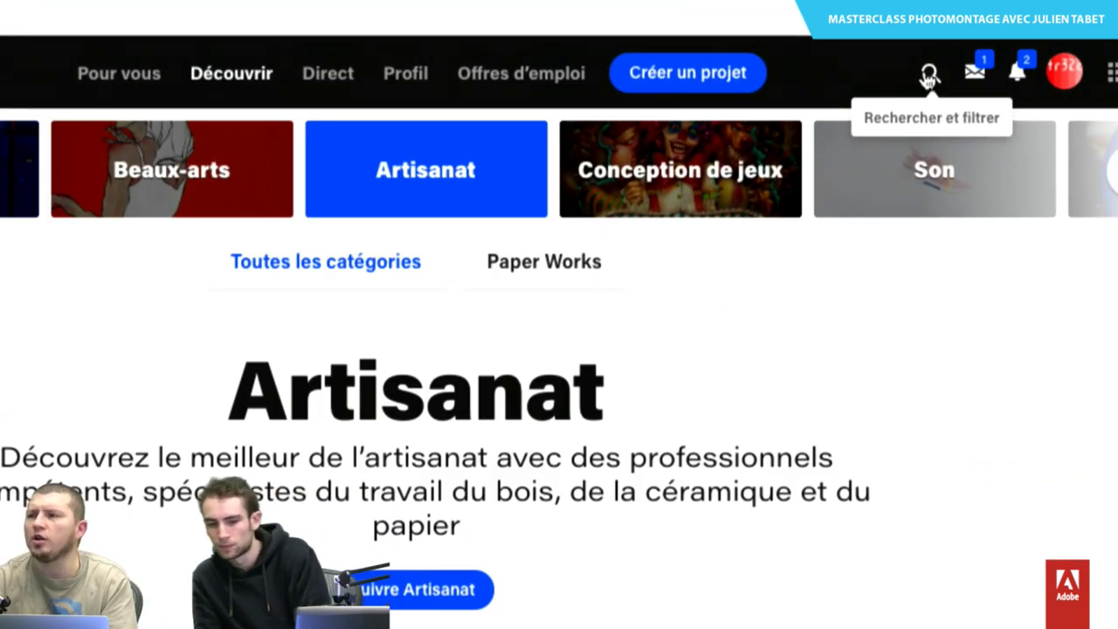
Search Behance for people in the Photographie discipline
{"action": "left_click", "coordinate": [928, 77]}
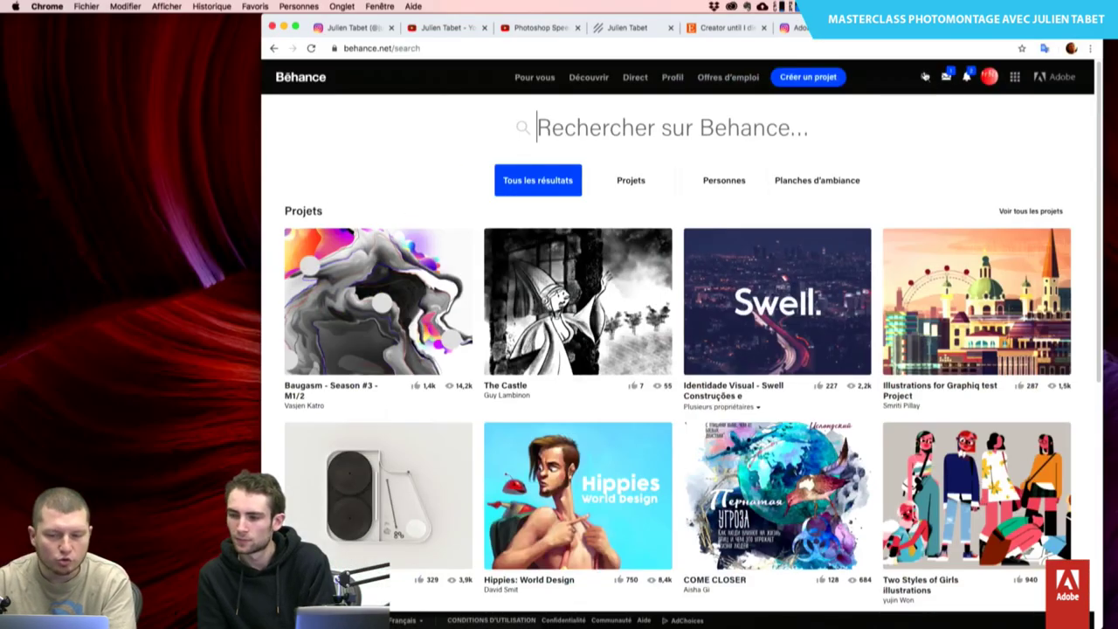
{"action": "left_click", "coordinate": [710, 181]}
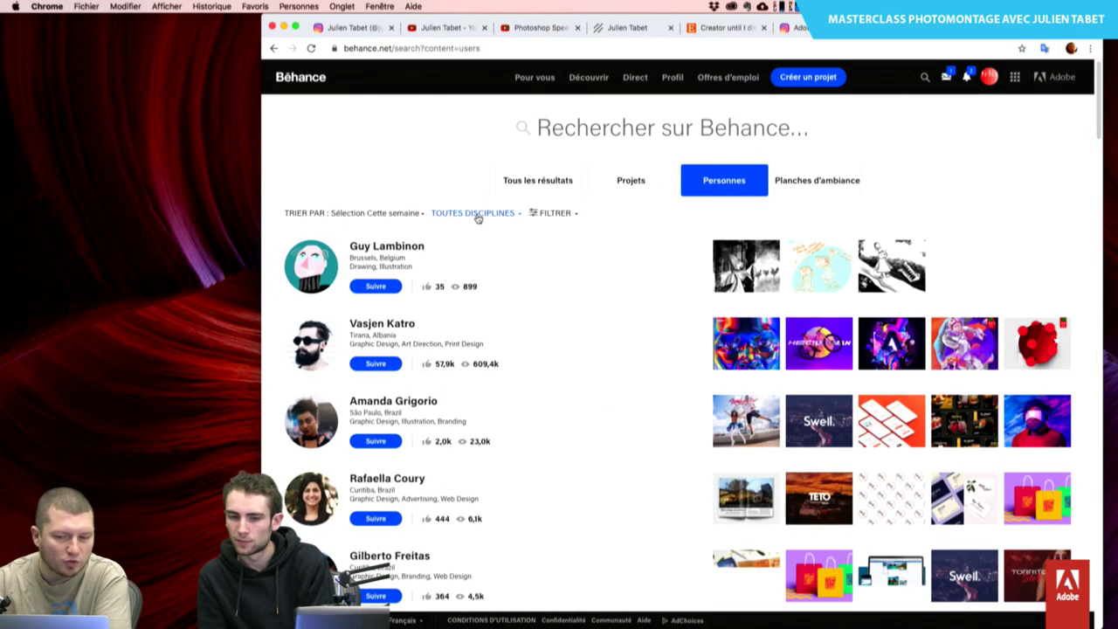
{"action": "left_click", "coordinate": [476, 214]}
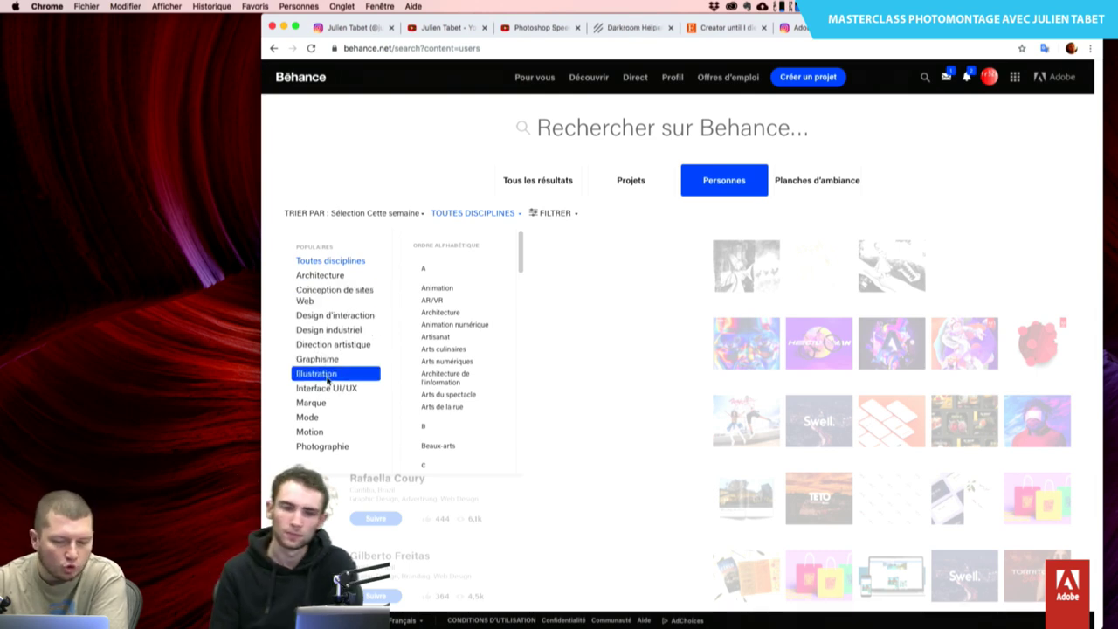
{"action": "left_click", "coordinate": [327, 447]}
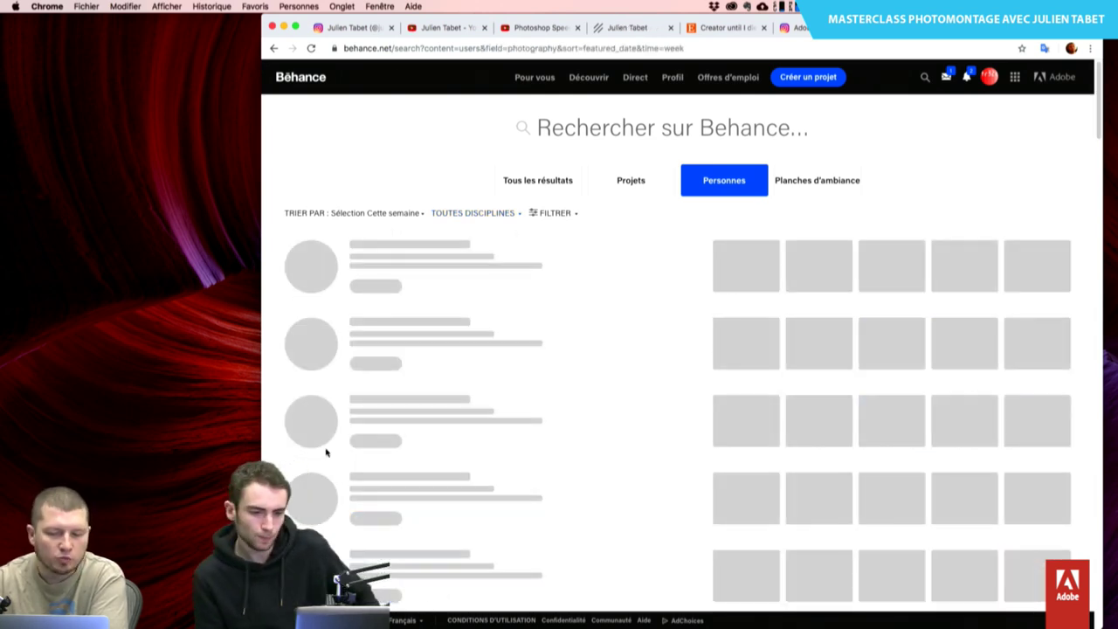
Filter the people results to country France and city Rennes, and apply the filters
{"action": "left_click", "coordinate": [544, 214]}
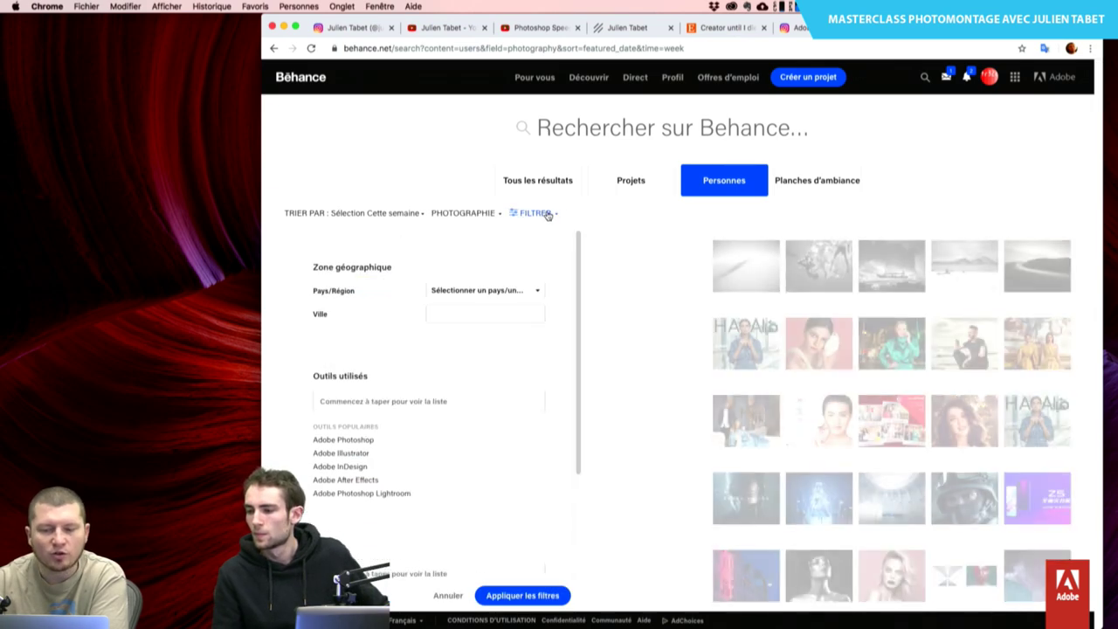
{"action": "left_click", "coordinate": [454, 292]}
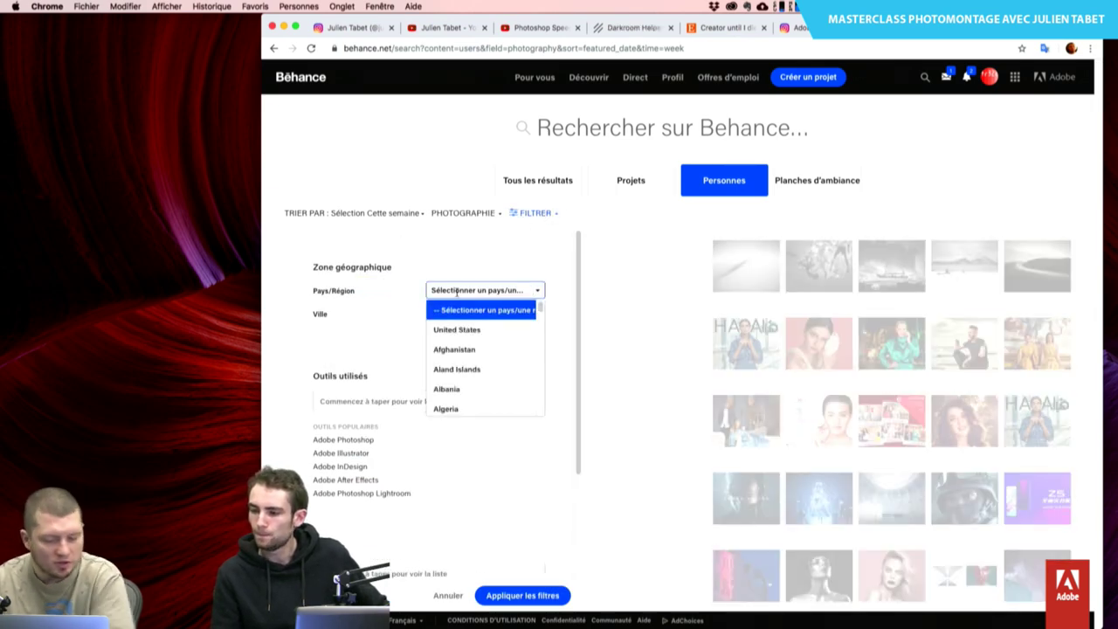
{"action": "type", "text": "r"}
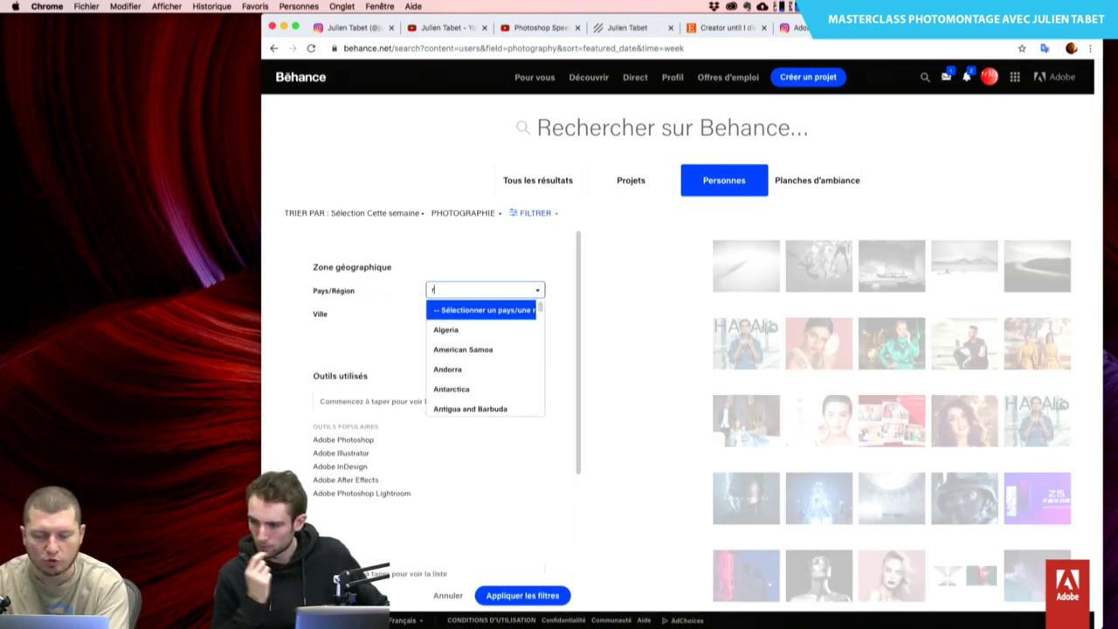
{"action": "type", "text": "ra"}
{"action": "left_click", "coordinate": [463, 313]}
{"action": "type", "text": "re"}
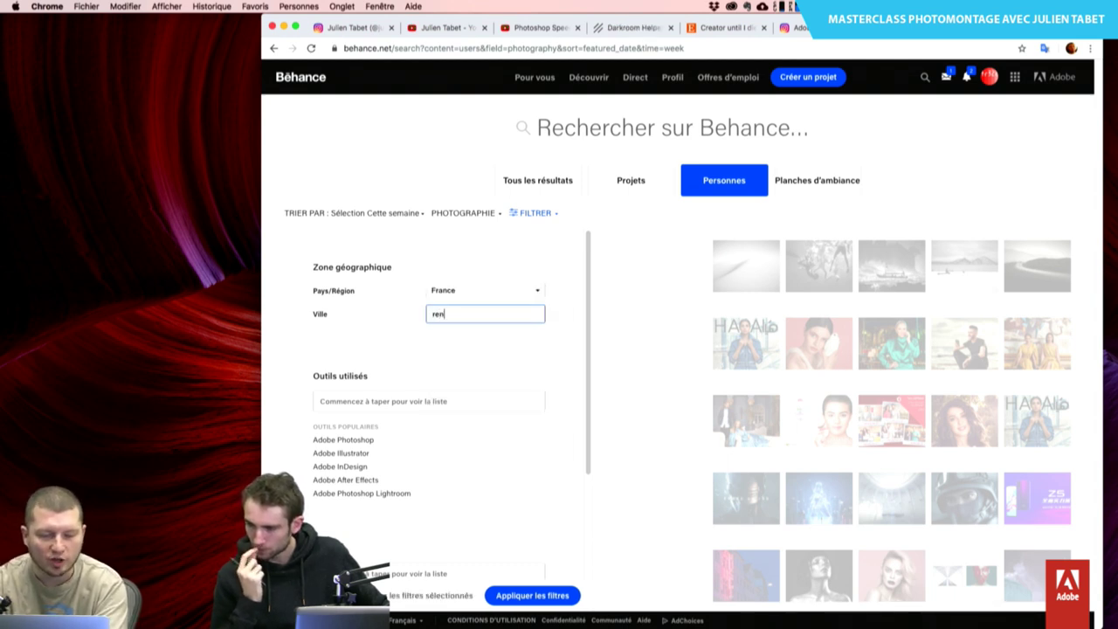
{"action": "type", "text": "nes"}
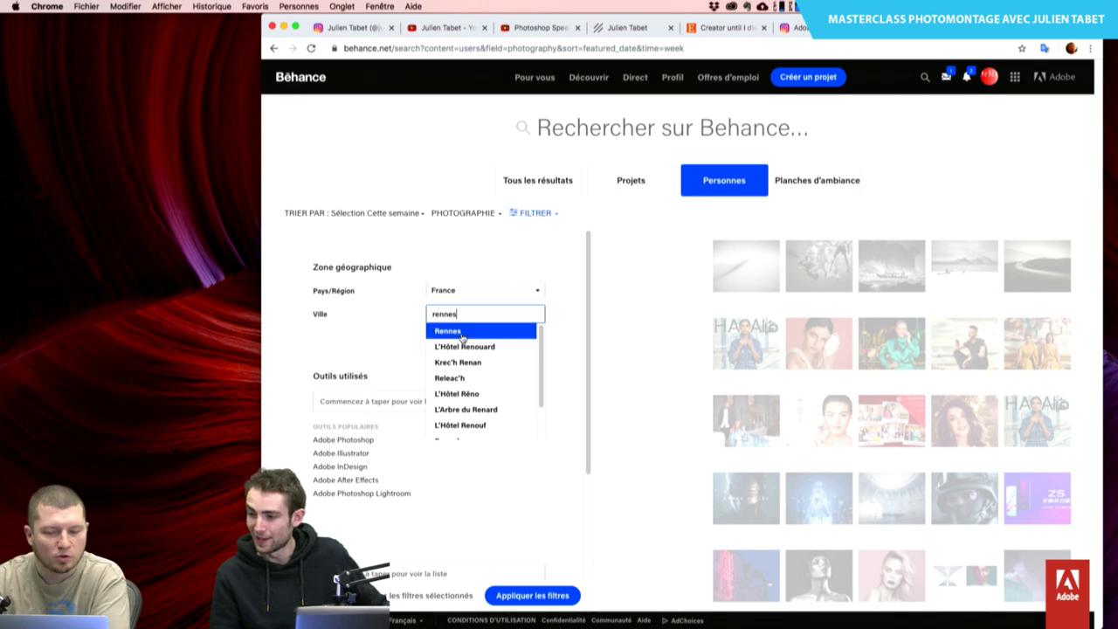
{"action": "left_click", "coordinate": [462, 335]}
{"action": "left_click", "coordinate": [525, 595]}
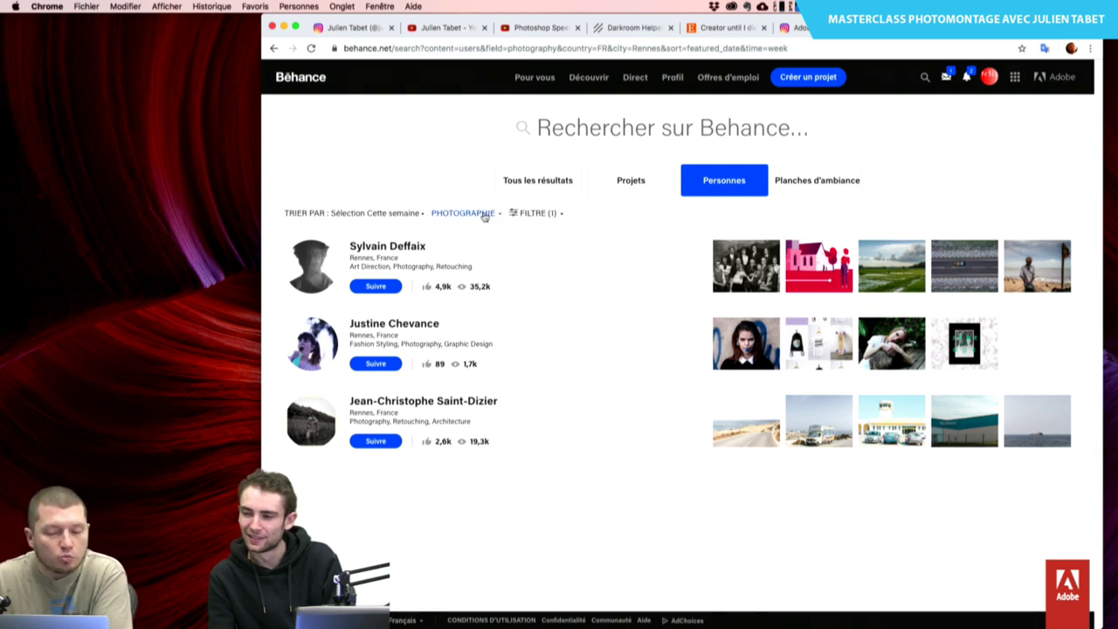
Set the sort date to Tout and the discipline to Toutes disciplines
{"action": "left_click", "coordinate": [395, 215]}
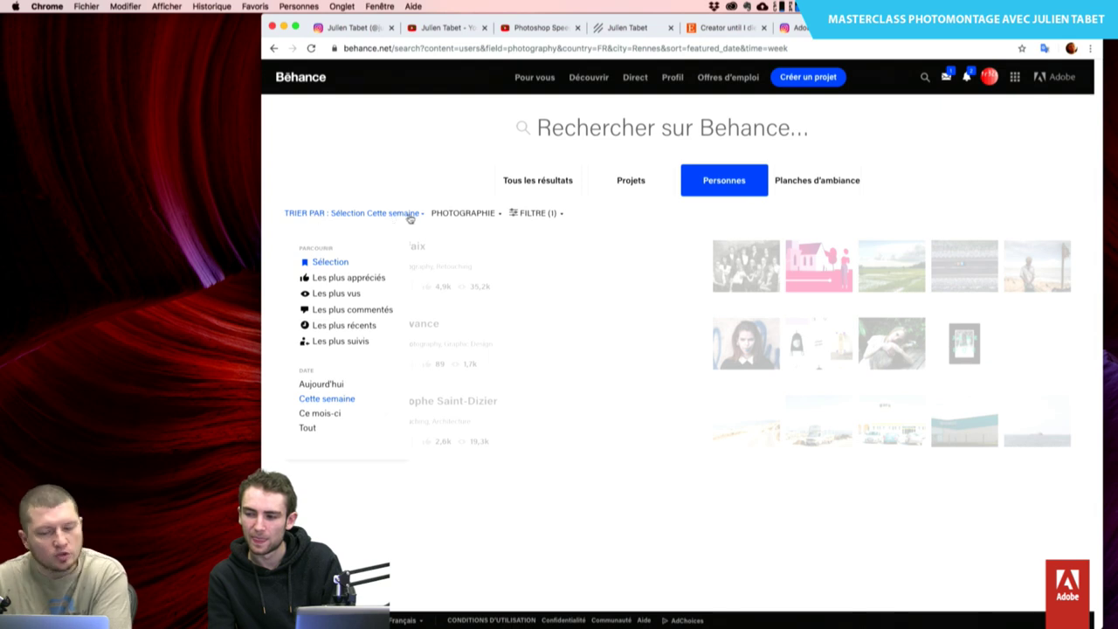
{"action": "left_click", "coordinate": [307, 429]}
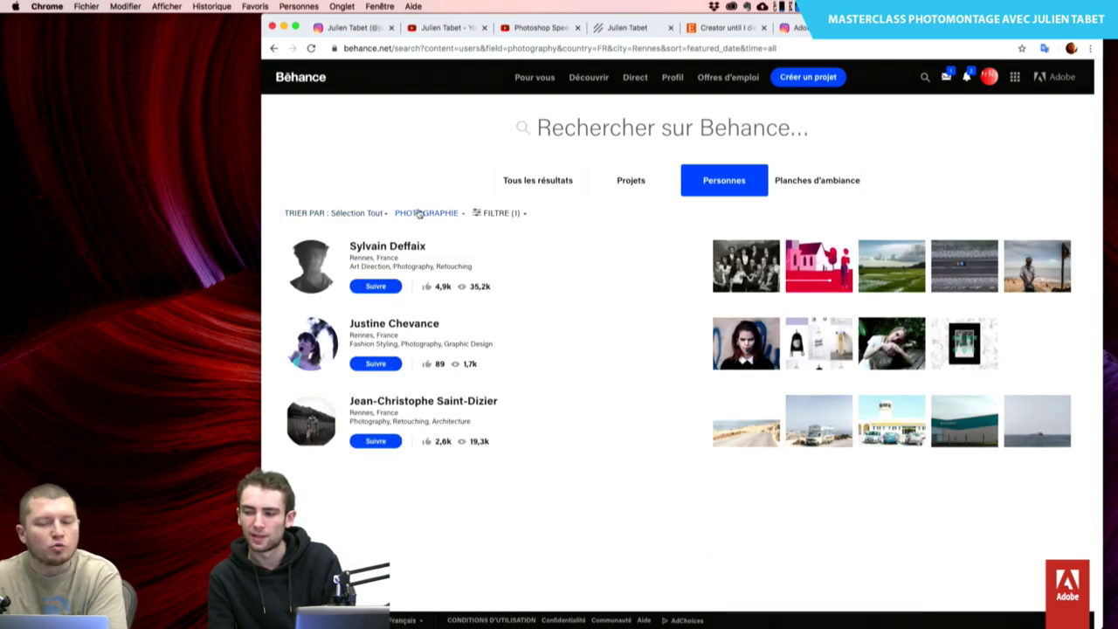
{"action": "left_click", "coordinate": [419, 214]}
{"action": "left_click", "coordinate": [343, 259]}
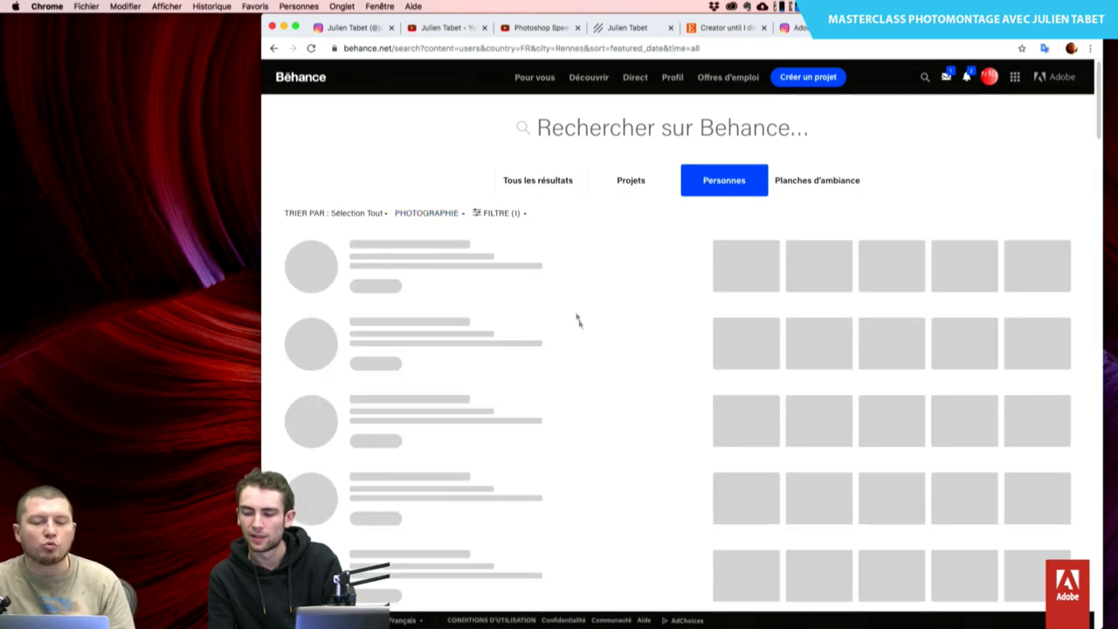
Scroll down through the widened Rennes creatives list and back up
{"action": "scroll", "coordinate": [588, 404], "scroll_direction": "down", "scroll_amount": 3}
{"action": "scroll", "coordinate": [588, 404], "scroll_direction": "down", "scroll_amount": 3}
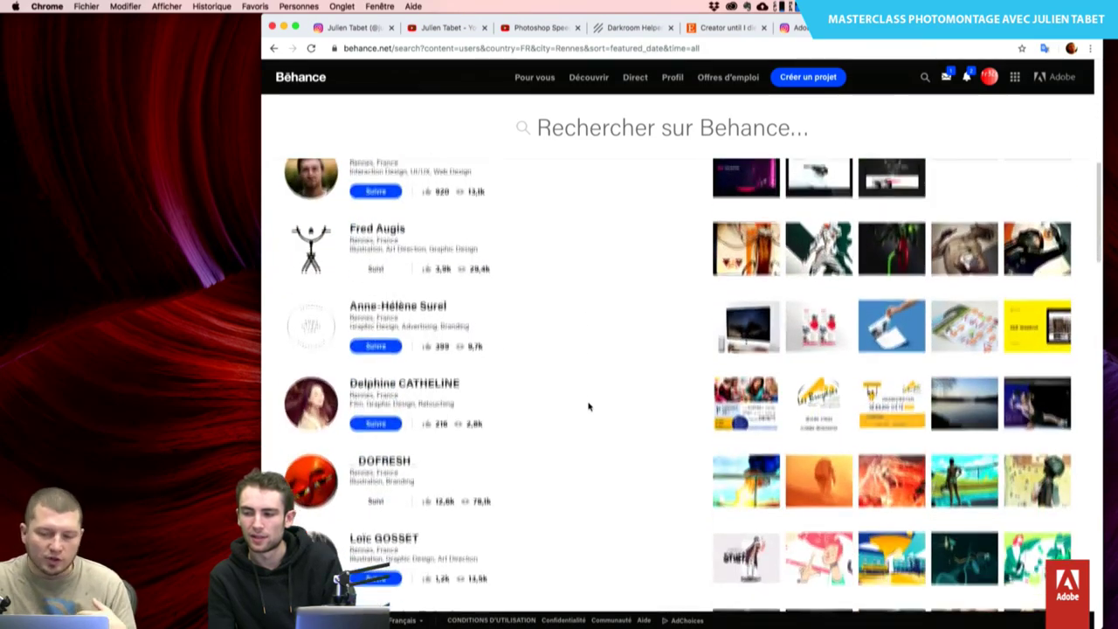
{"action": "scroll", "coordinate": [589, 406], "scroll_direction": "down", "scroll_amount": 1}
{"action": "scroll", "coordinate": [589, 406], "scroll_direction": "down", "scroll_amount": 2}
{"action": "scroll", "coordinate": [589, 407], "scroll_direction": "down", "scroll_amount": 2}
{"action": "scroll", "coordinate": [589, 407], "scroll_direction": "down", "scroll_amount": 2}
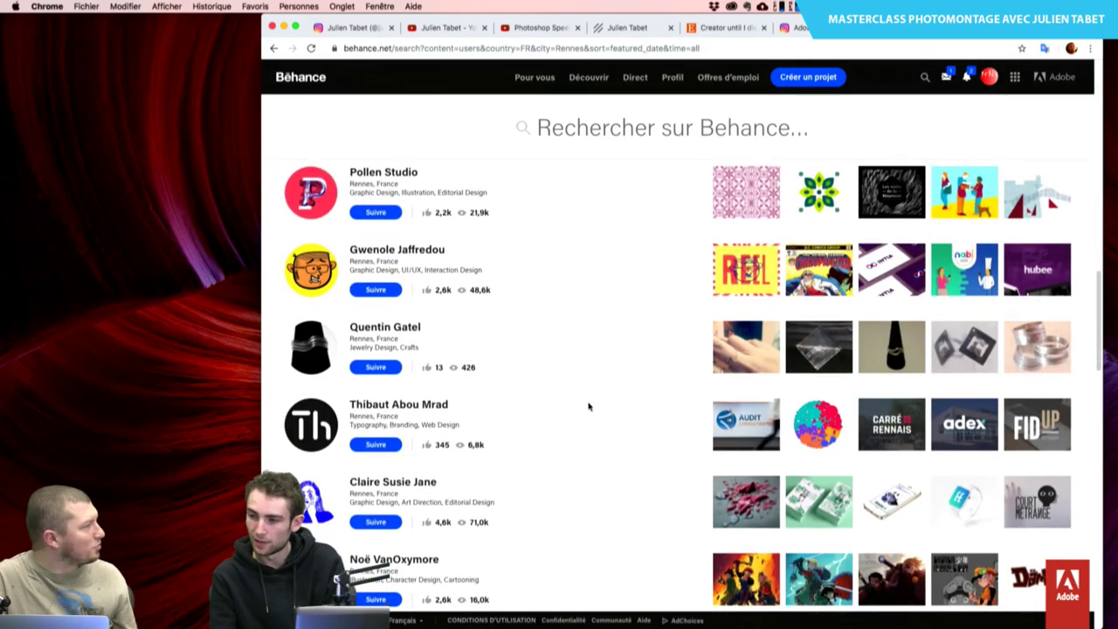
{"action": "scroll", "coordinate": [588, 406], "scroll_direction": "down", "scroll_amount": 2}
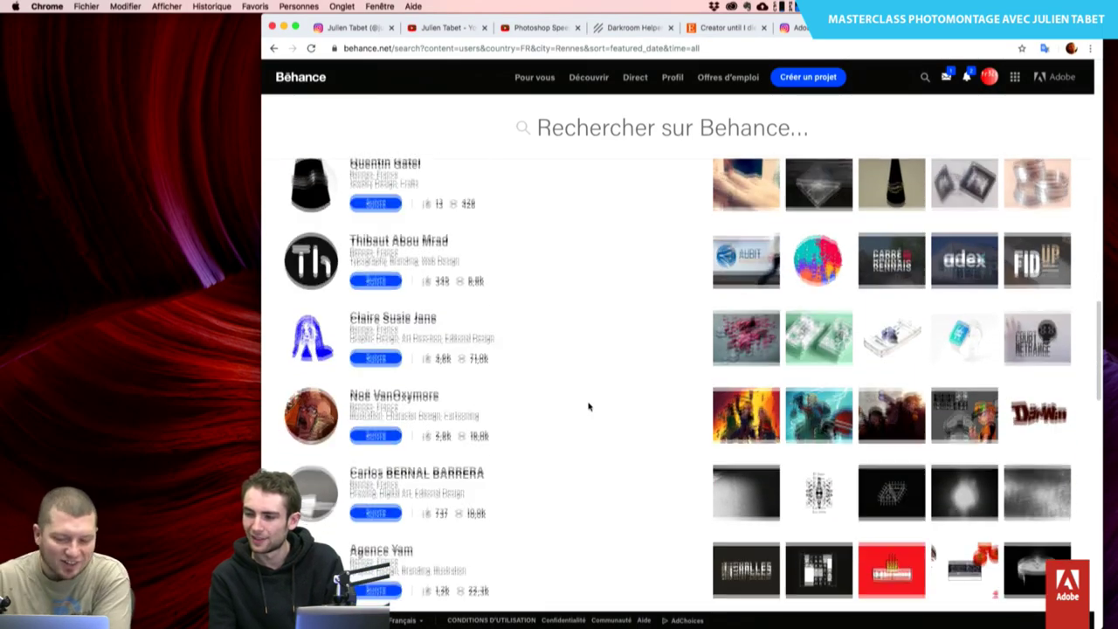
{"action": "scroll", "coordinate": [589, 406], "scroll_direction": "down", "scroll_amount": 4}
{"action": "scroll", "coordinate": [589, 406], "scroll_direction": "down", "scroll_amount": 2}
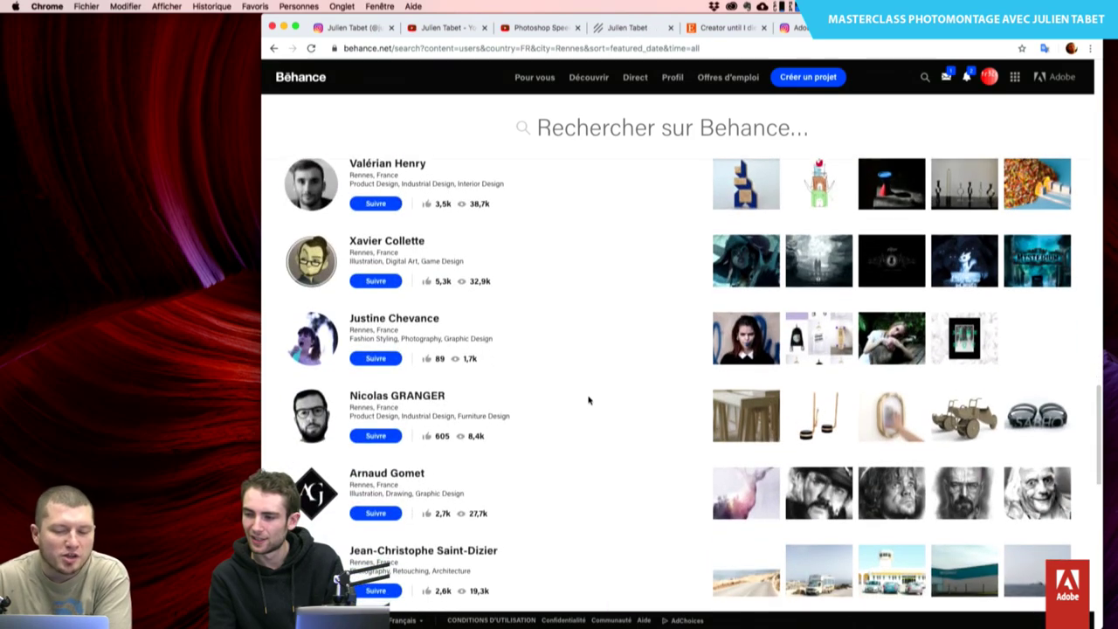
{"action": "scroll", "coordinate": [589, 407], "scroll_direction": "down", "scroll_amount": 3}
{"action": "scroll", "coordinate": [589, 400], "scroll_direction": "down", "scroll_amount": 1}
{"action": "scroll", "coordinate": [589, 400], "scroll_direction": "down", "scroll_amount": 5}
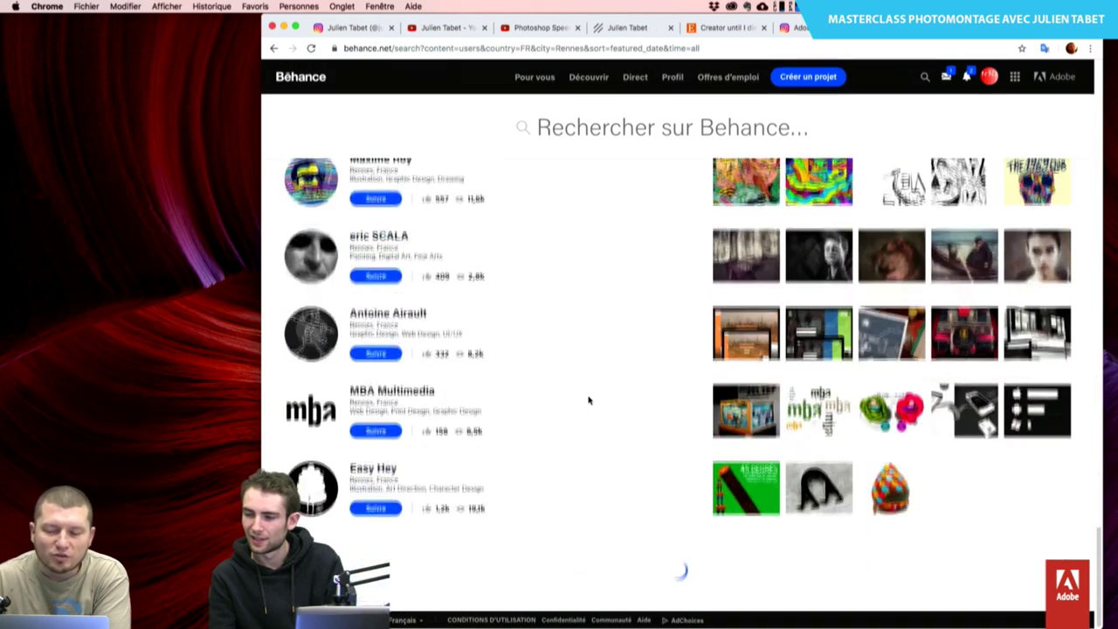
{"action": "scroll", "coordinate": [589, 400], "scroll_direction": "up", "scroll_amount": 4}
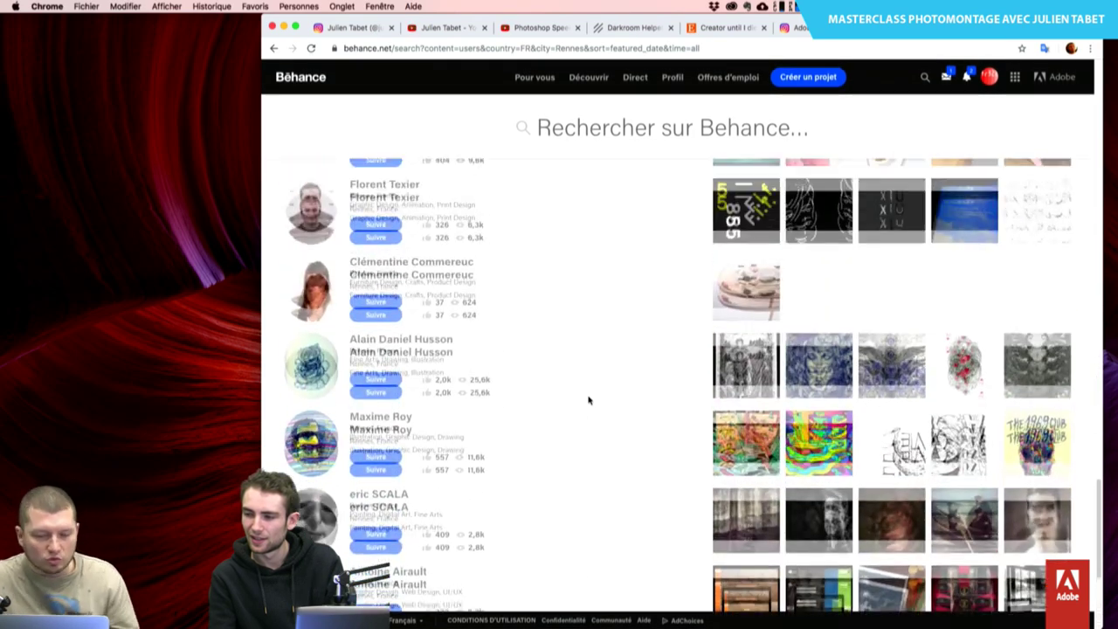
{"action": "scroll", "coordinate": [589, 400], "scroll_direction": "up", "scroll_amount": 1}
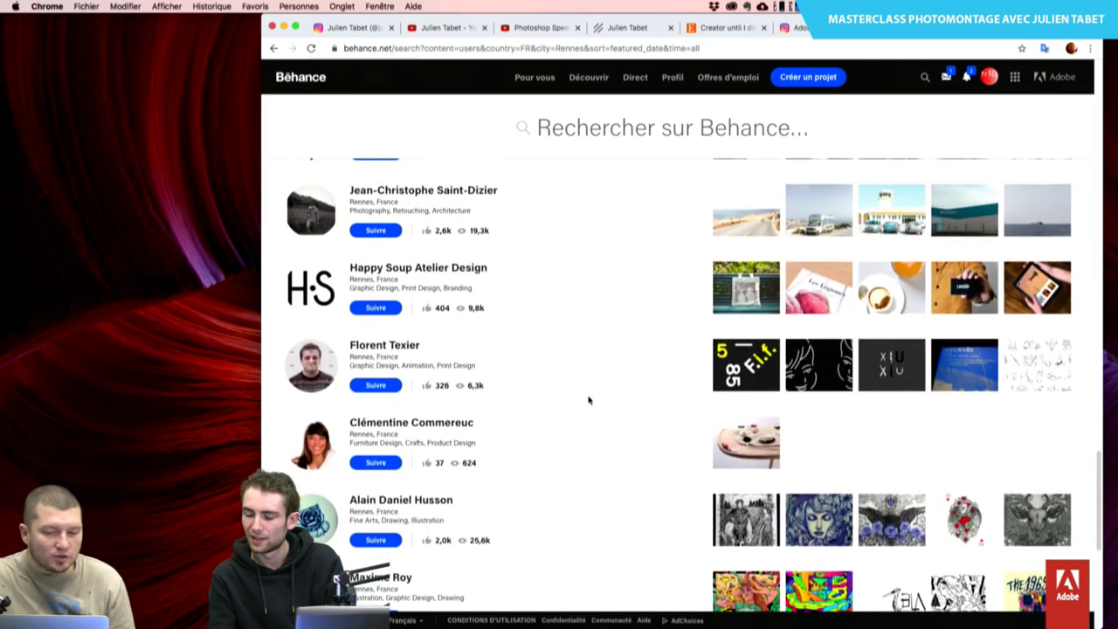
{"action": "scroll", "coordinate": [589, 400], "scroll_direction": "up", "scroll_amount": 3}
{"action": "scroll", "coordinate": [589, 400], "scroll_direction": "up", "scroll_amount": 1}
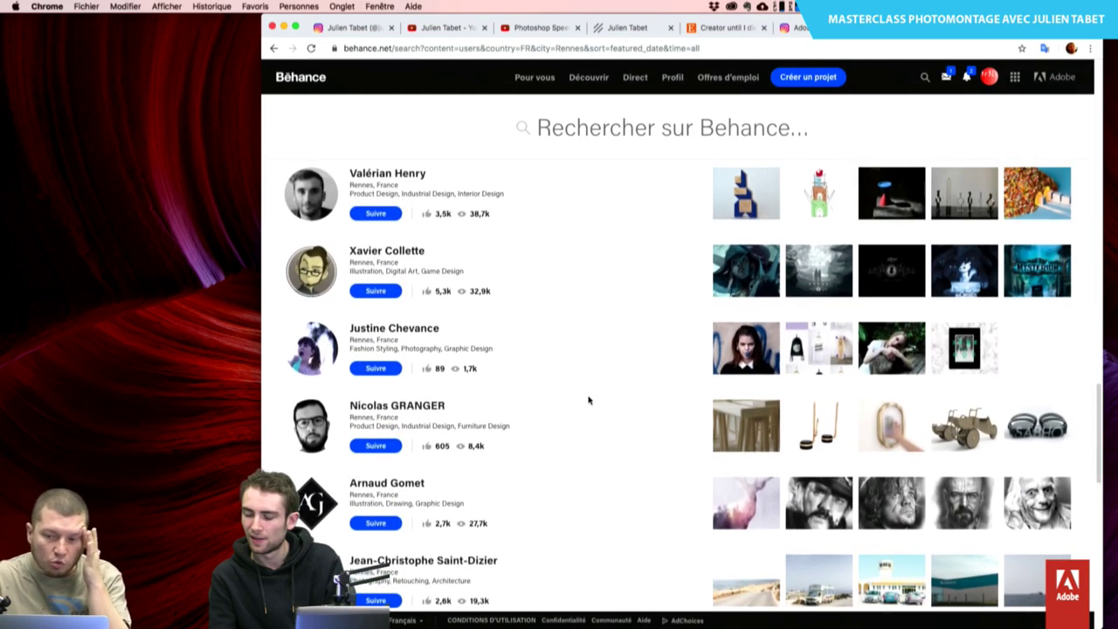
{"action": "scroll", "coordinate": [589, 400], "scroll_direction": "up", "scroll_amount": 10}
{"action": "scroll", "coordinate": [589, 400], "scroll_direction": "up", "scroll_amount": 5}
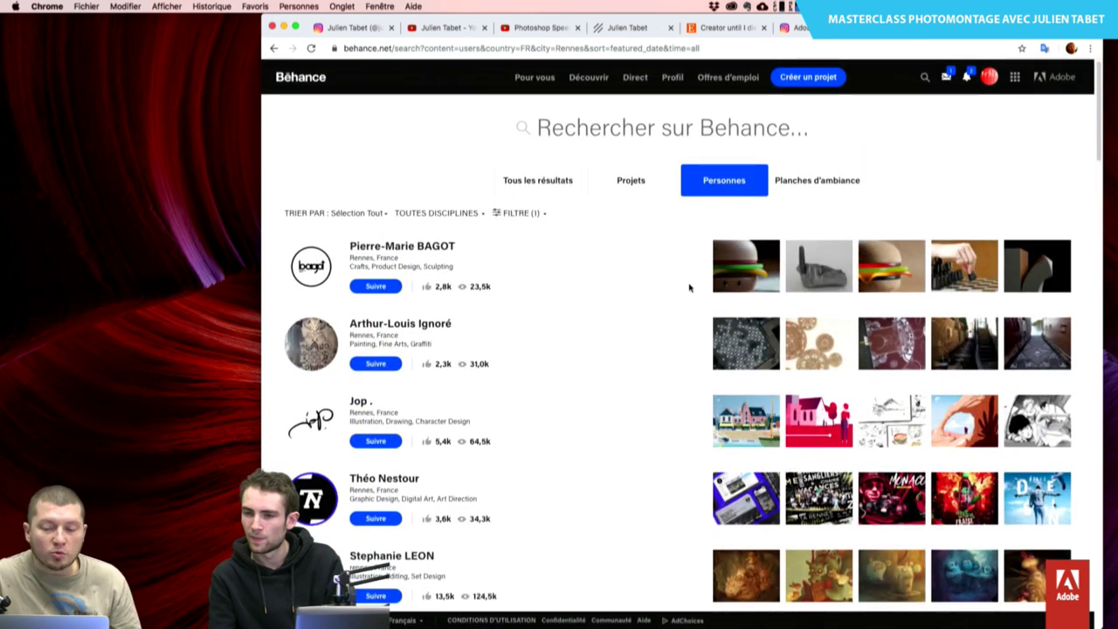
{"action": "left_click", "coordinate": [755, 357]}
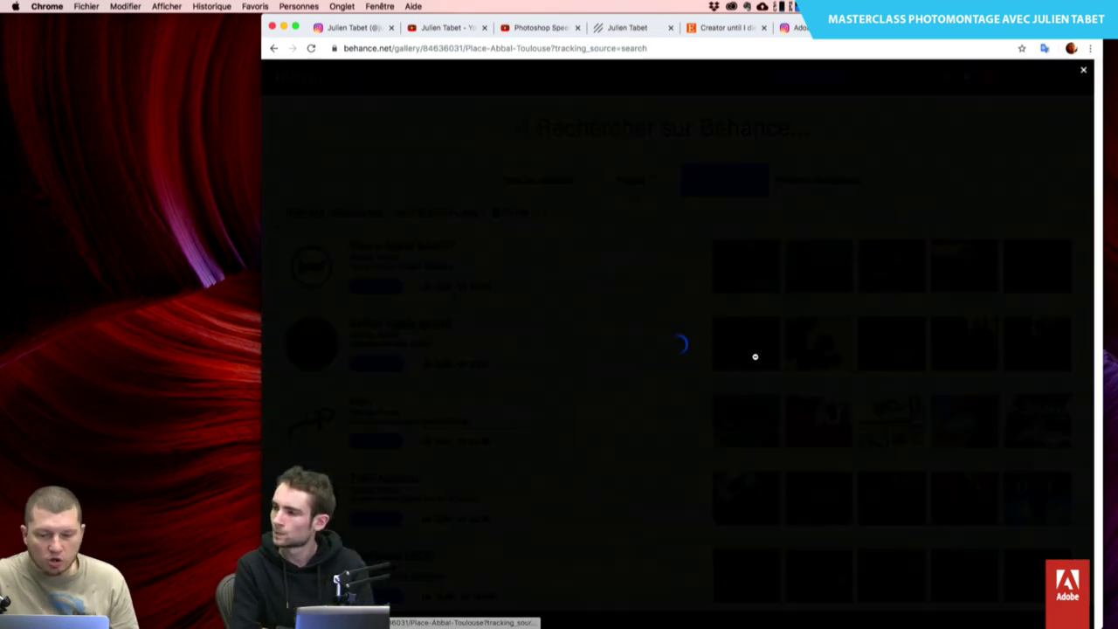
{"action": "scroll", "coordinate": [760, 375], "scroll_direction": "down", "scroll_amount": 1}
{"action": "scroll", "coordinate": [768, 401], "scroll_direction": "down", "scroll_amount": 5}
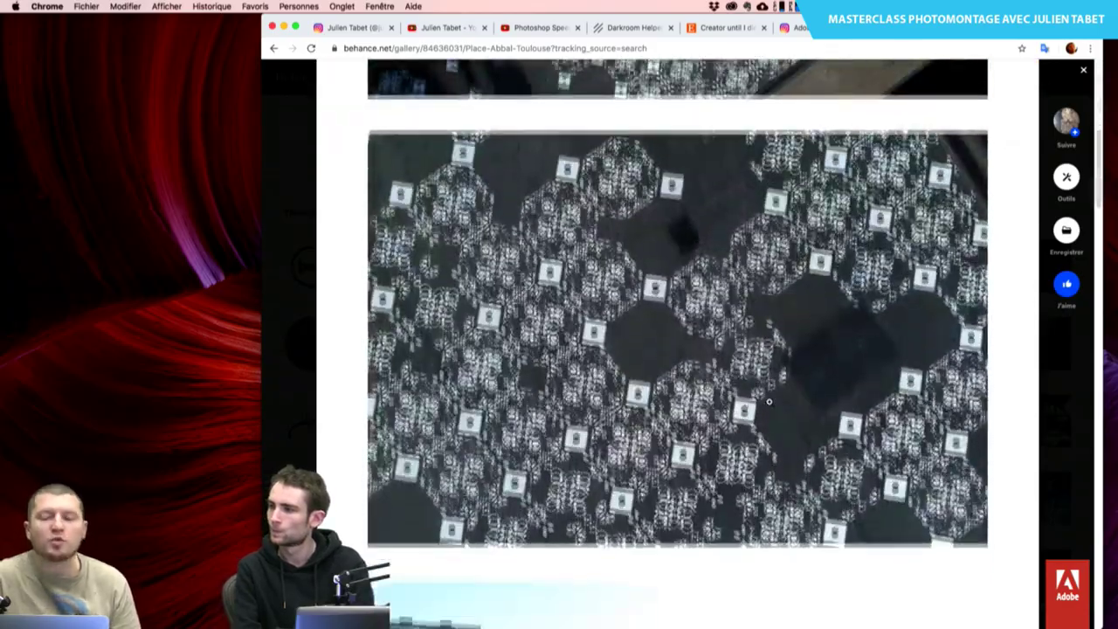
{"action": "scroll", "coordinate": [768, 401], "scroll_direction": "down", "scroll_amount": 1}
{"action": "scroll", "coordinate": [769, 403], "scroll_direction": "down", "scroll_amount": 5}
{"action": "scroll", "coordinate": [770, 407], "scroll_direction": "down", "scroll_amount": 1}
{"action": "scroll", "coordinate": [769, 413], "scroll_direction": "down", "scroll_amount": 3}
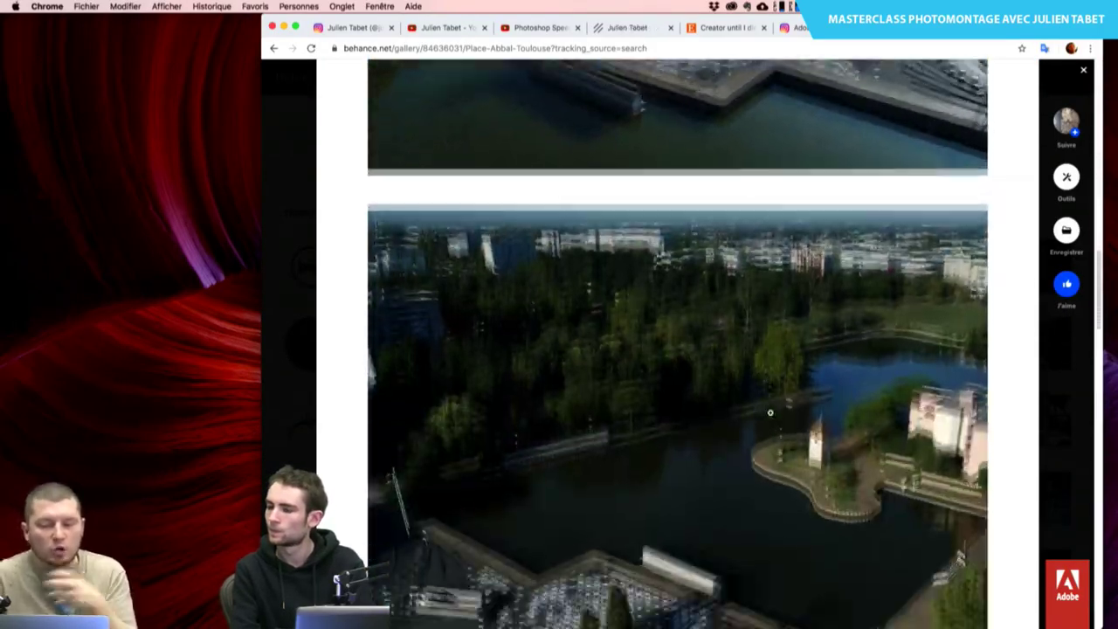
{"action": "scroll", "coordinate": [770, 412], "scroll_direction": "down", "scroll_amount": 1}
{"action": "scroll", "coordinate": [770, 412], "scroll_direction": "down", "scroll_amount": 1}
{"action": "scroll", "coordinate": [769, 412], "scroll_direction": "down", "scroll_amount": 2}
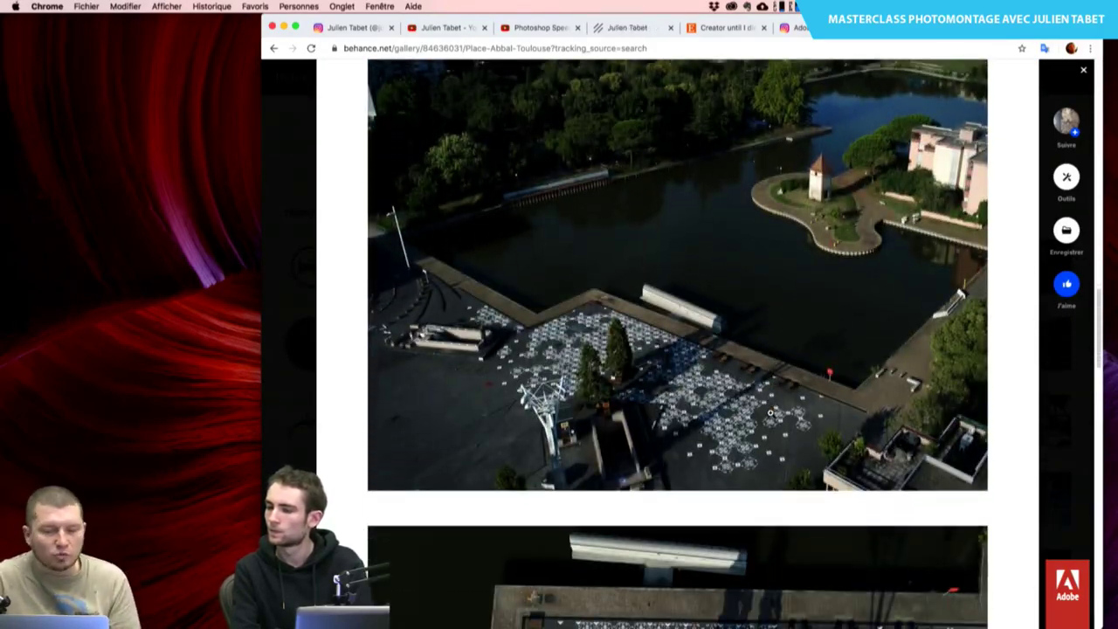
{"action": "scroll", "coordinate": [770, 413], "scroll_direction": "down", "scroll_amount": 3}
{"action": "scroll", "coordinate": [770, 412], "scroll_direction": "down", "scroll_amount": 1}
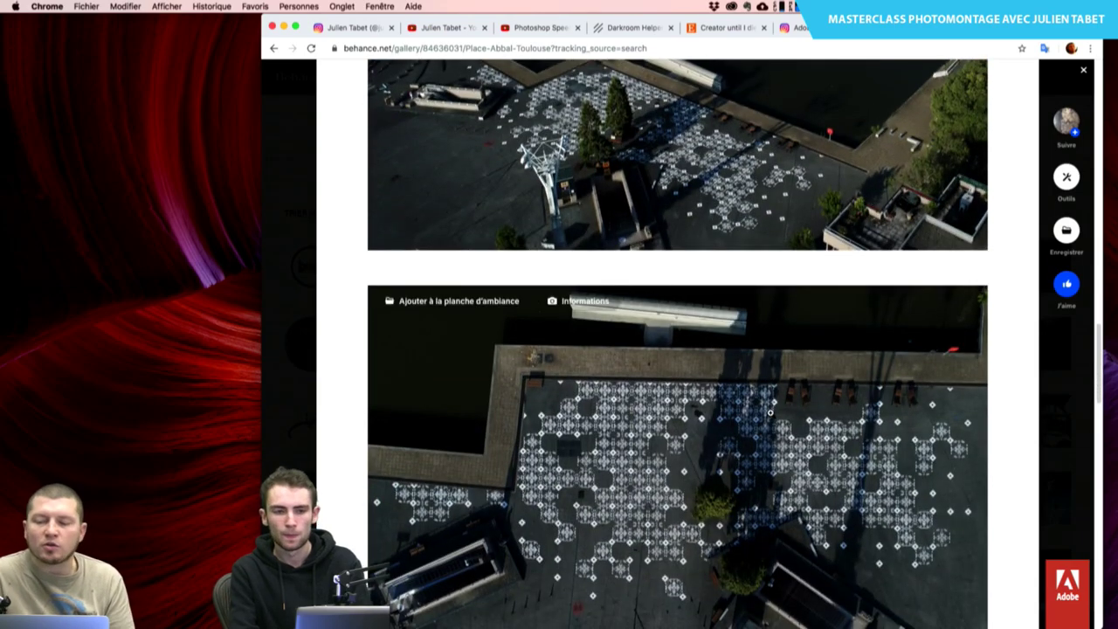
{"action": "scroll", "coordinate": [770, 410], "scroll_direction": "down", "scroll_amount": 10}
{"action": "scroll", "coordinate": [786, 367], "scroll_direction": "down", "scroll_amount": 5}
{"action": "scroll", "coordinate": [834, 297], "scroll_direction": "up", "scroll_amount": 5}
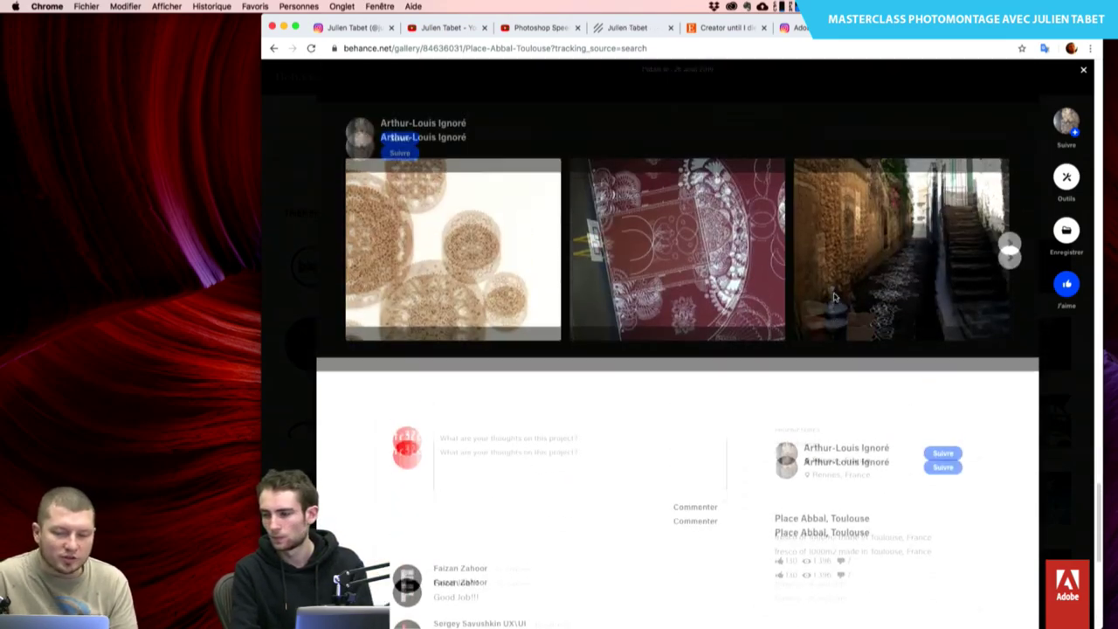
{"action": "scroll", "coordinate": [834, 297], "scroll_direction": "up", "scroll_amount": 3}
{"action": "scroll", "coordinate": [834, 297], "scroll_direction": "up", "scroll_amount": 1}
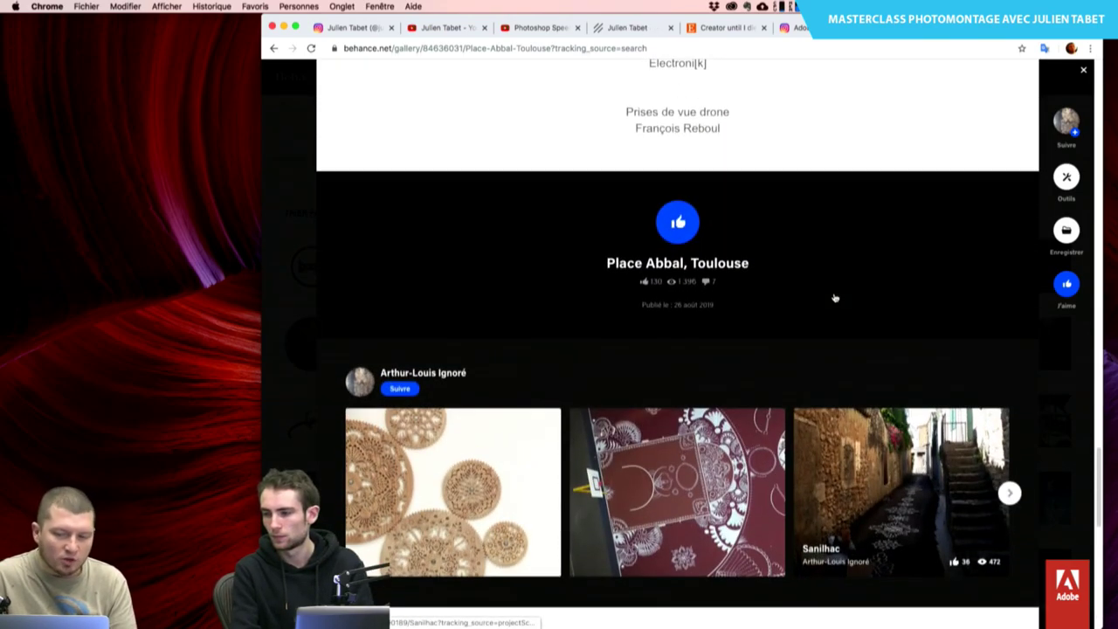
{"action": "left_click", "coordinate": [438, 381]}
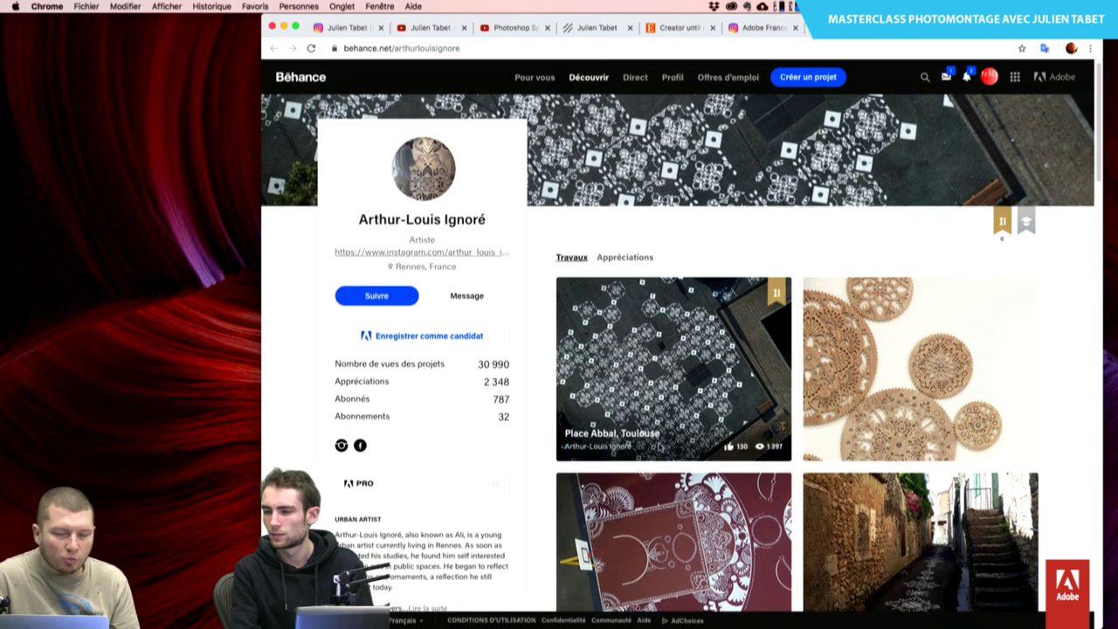
{"action": "scroll", "coordinate": [619, 425], "scroll_direction": "down", "scroll_amount": 3}
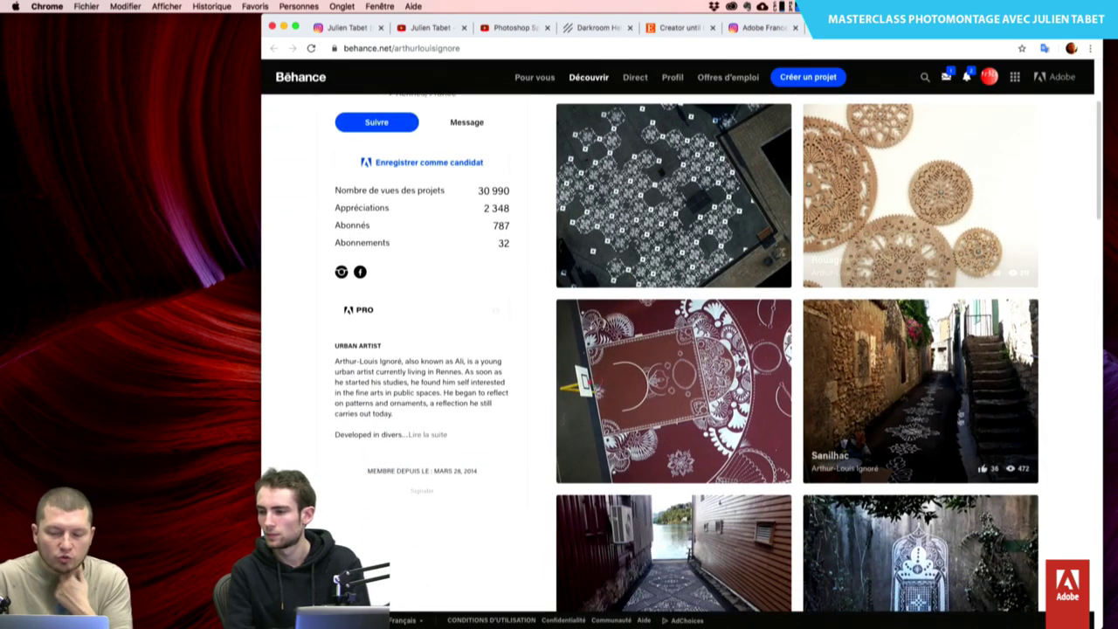
{"action": "scroll", "coordinate": [935, 324], "scroll_direction": "down", "scroll_amount": 3}
{"action": "scroll", "coordinate": [935, 324], "scroll_direction": "down", "scroll_amount": 3}
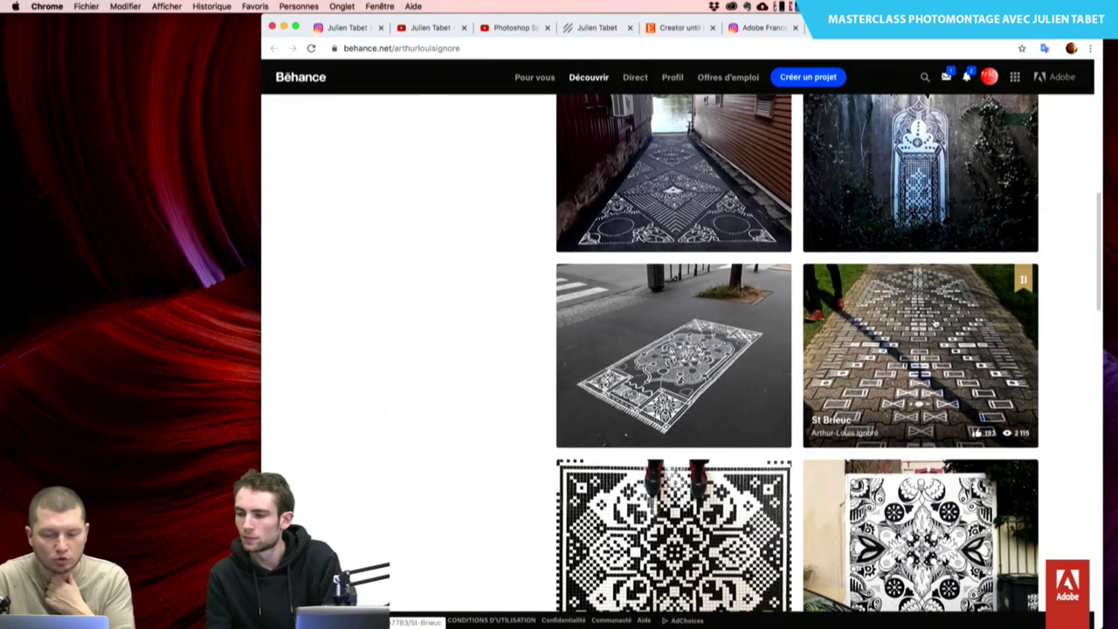
{"action": "scroll", "coordinate": [935, 325], "scroll_direction": "down", "scroll_amount": 3}
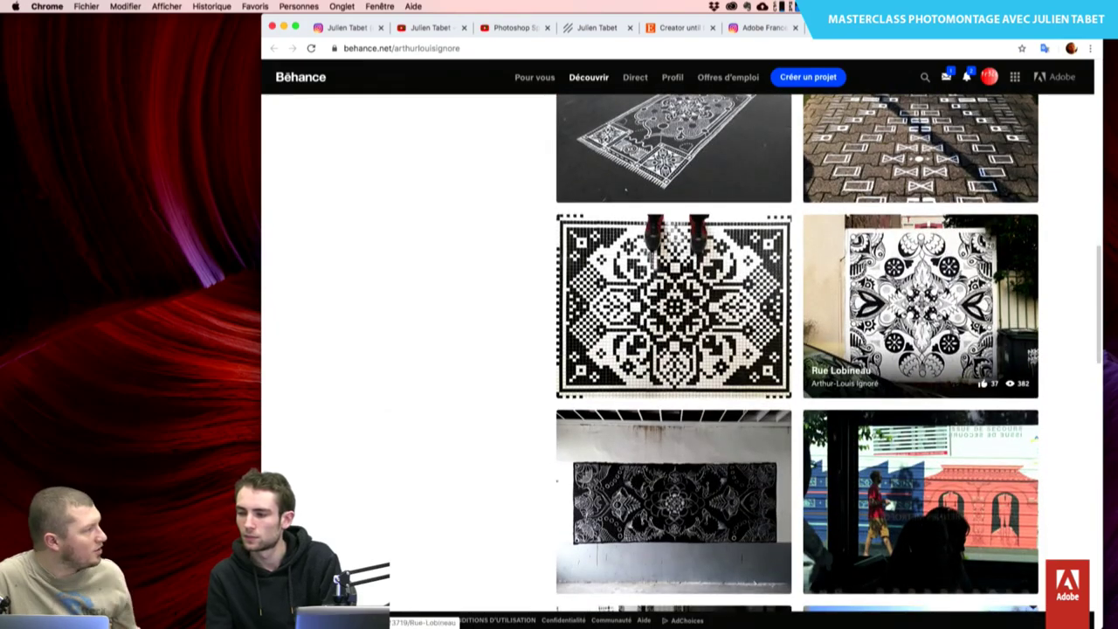
{"action": "scroll", "coordinate": [934, 324], "scroll_direction": "up", "scroll_amount": 2}
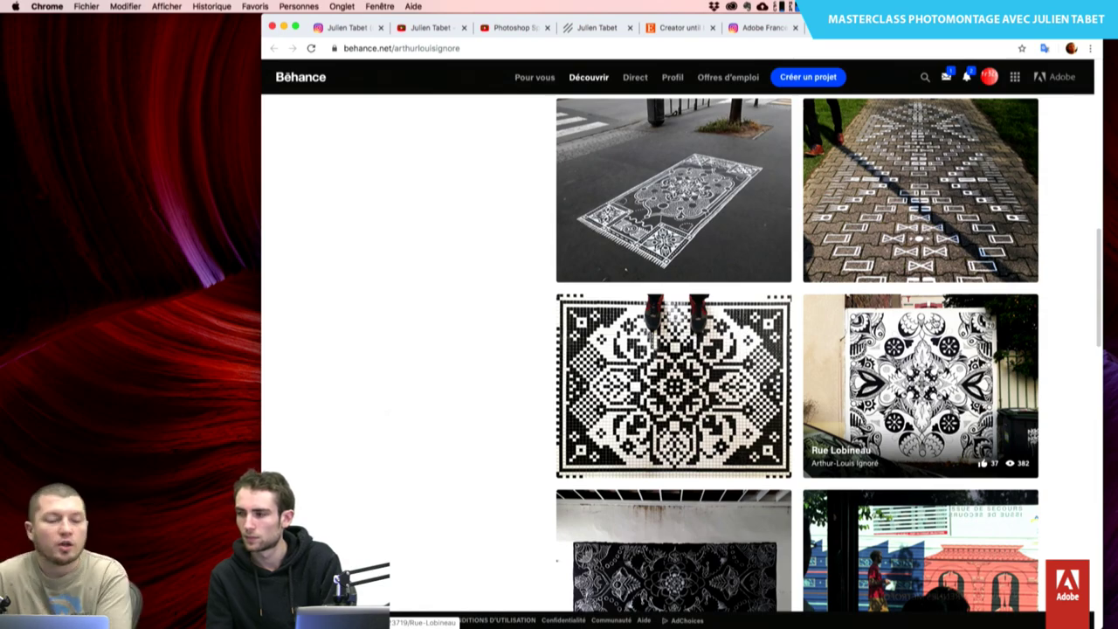
{"action": "scroll", "coordinate": [935, 324], "scroll_direction": "up", "scroll_amount": 1}
{"action": "scroll", "coordinate": [935, 324], "scroll_direction": "up", "scroll_amount": 2}
{"action": "scroll", "coordinate": [935, 324], "scroll_direction": "up", "scroll_amount": 10}
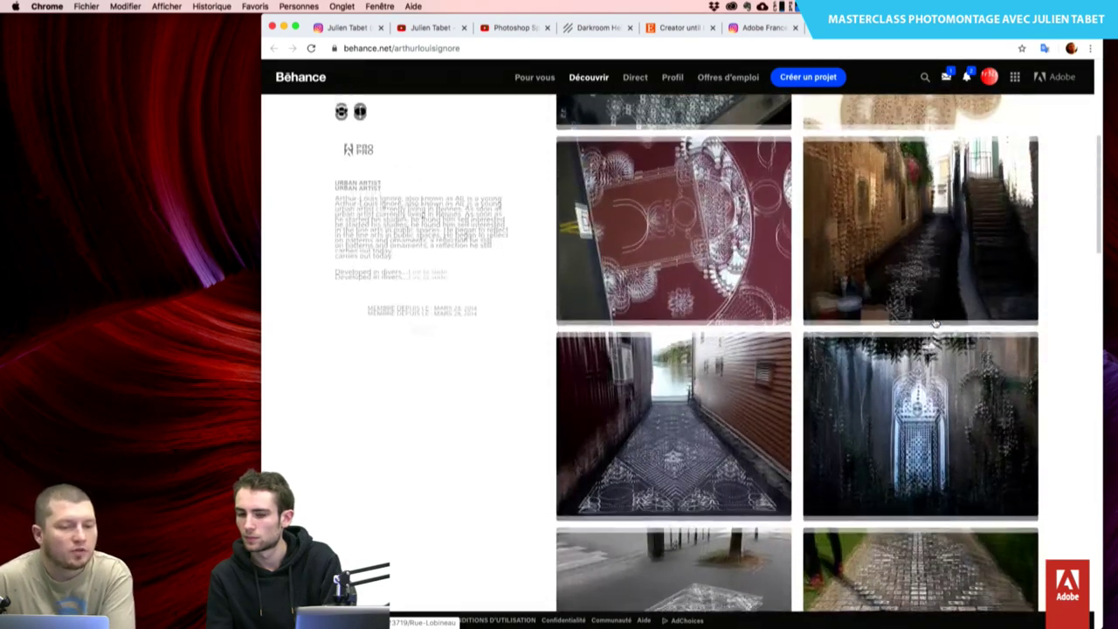
{"action": "scroll", "coordinate": [934, 324], "scroll_direction": "up", "scroll_amount": 10}
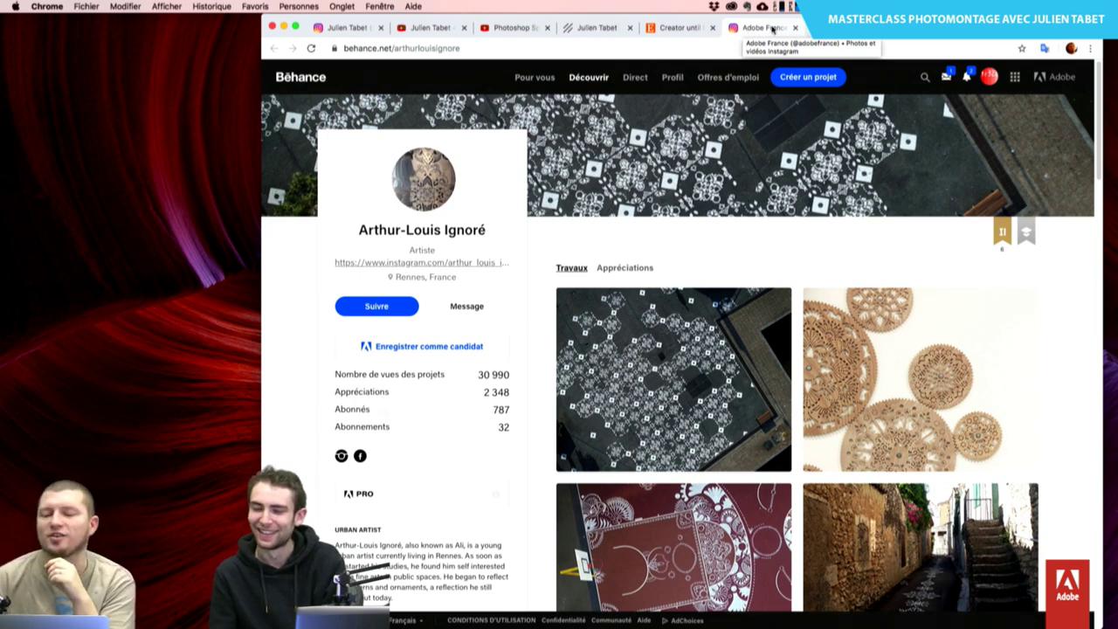
Switch to the Adobe France Instagram tab, close the open post and scroll the grid
{"action": "left_click", "coordinate": [772, 30]}
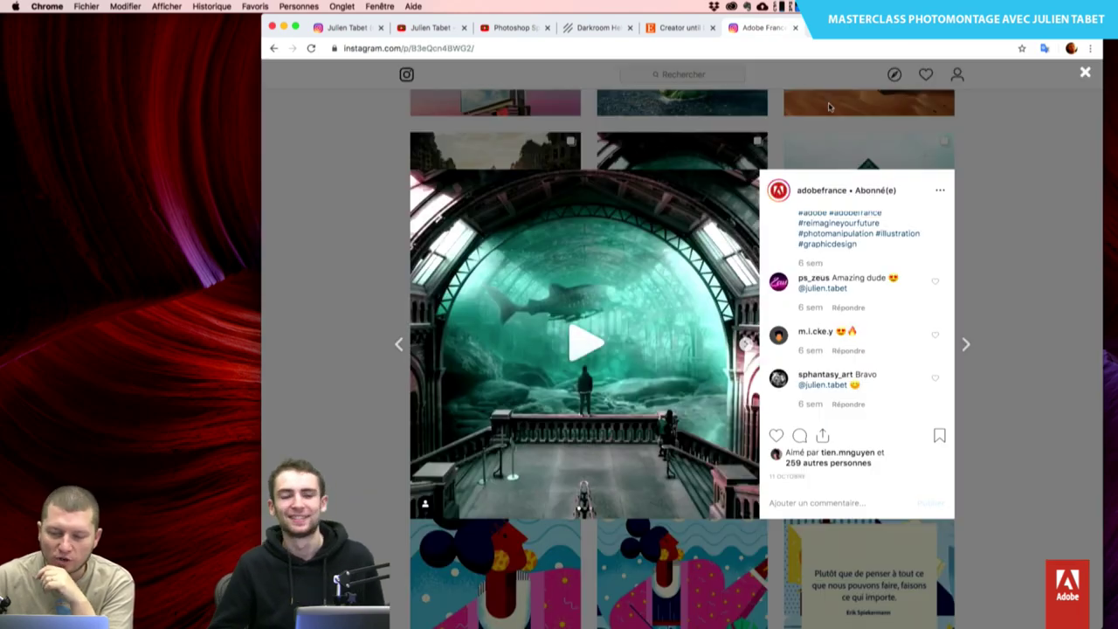
{"action": "left_click", "coordinate": [1006, 169]}
{"action": "scroll", "coordinate": [1009, 210], "scroll_direction": "up", "scroll_amount": 1}
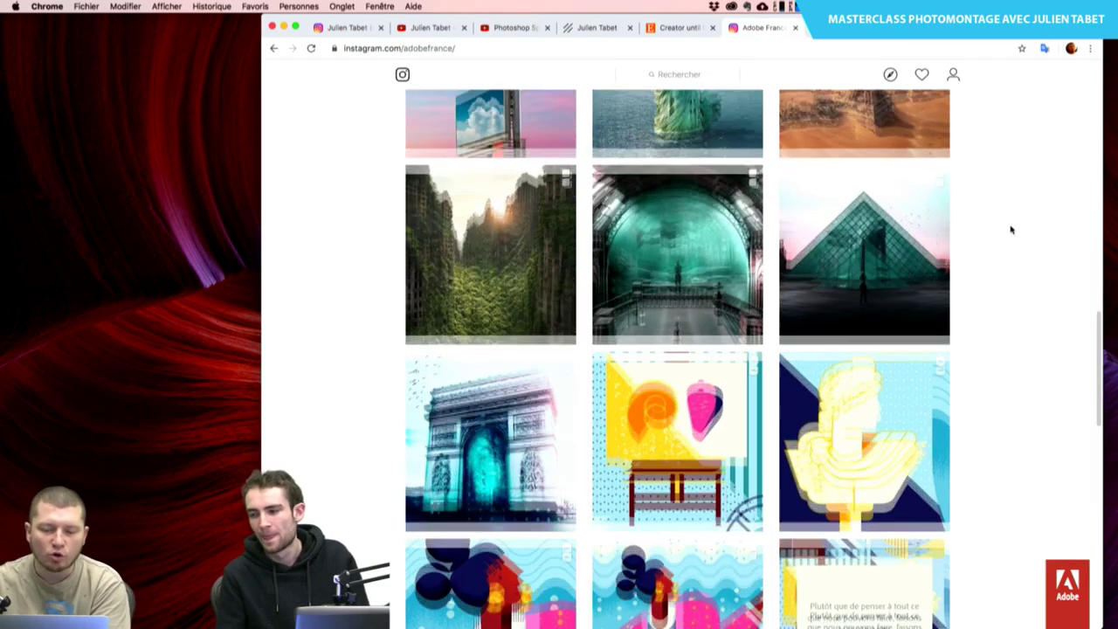
{"action": "scroll", "coordinate": [1011, 229], "scroll_direction": "down", "scroll_amount": 3}
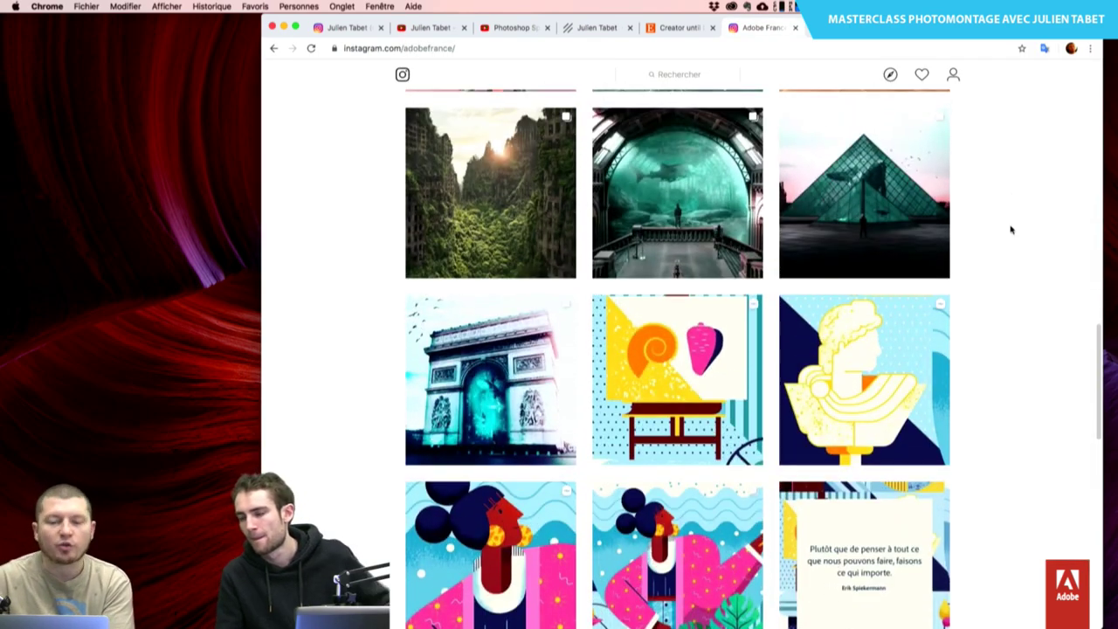
{"action": "scroll", "coordinate": [1011, 230], "scroll_direction": "up", "scroll_amount": 1}
{"action": "scroll", "coordinate": [1011, 229], "scroll_direction": "up", "scroll_amount": 1}
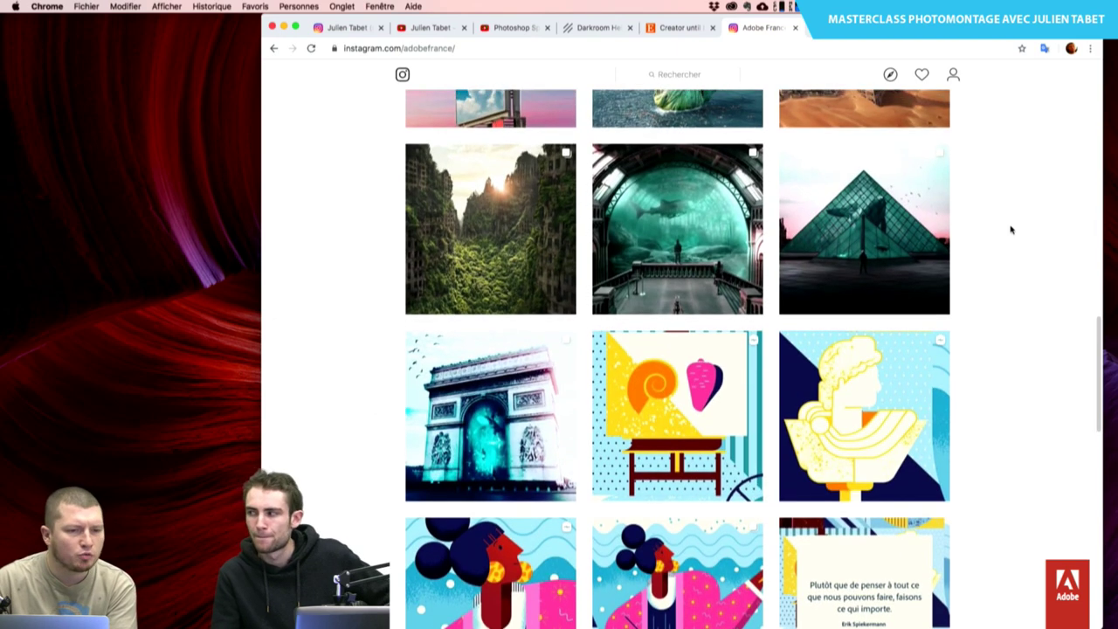
{"action": "scroll", "coordinate": [309, 446], "scroll_direction": "up", "scroll_amount": 1}
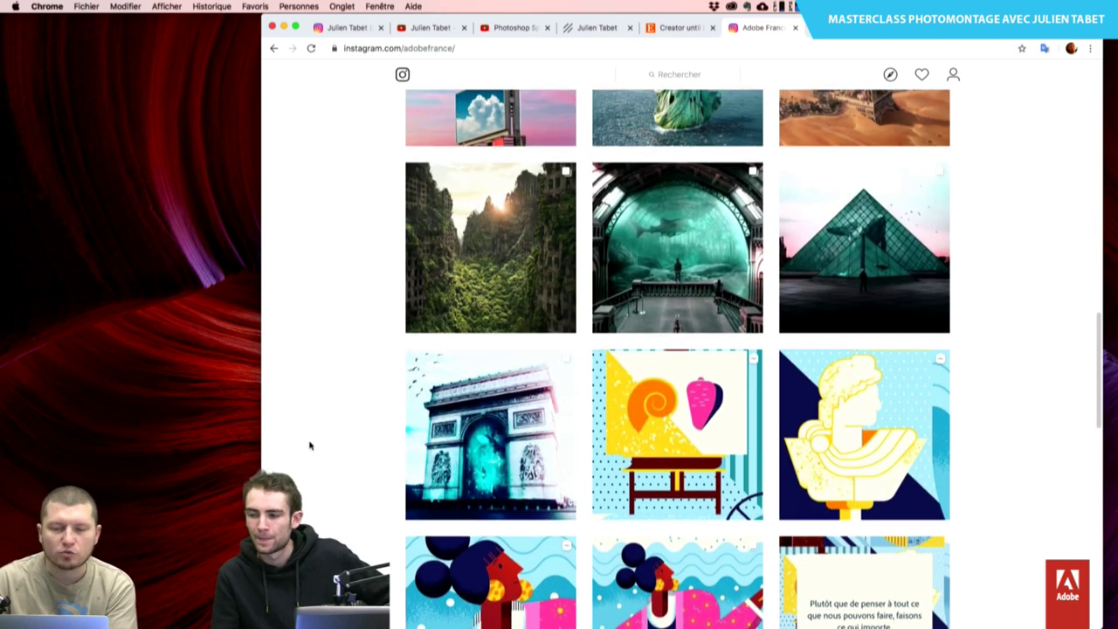
Glance at the artist's profile, then return to Adobe France and scroll its post grid
{"action": "left_click", "coordinate": [346, 30]}
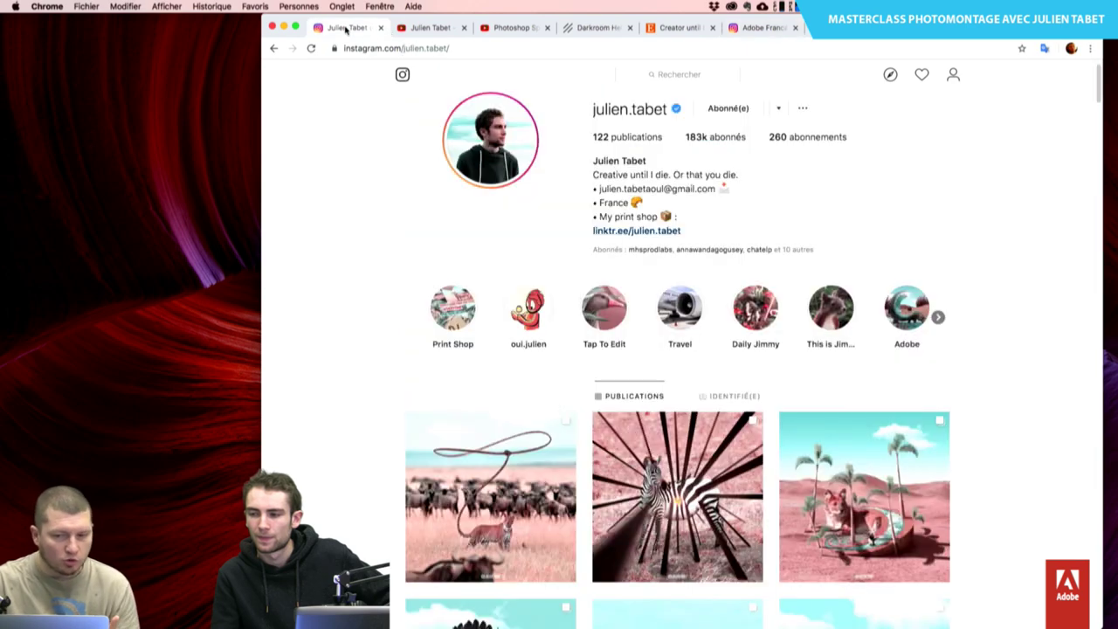
{"action": "left_click", "coordinate": [749, 27]}
{"action": "scroll", "coordinate": [686, 262], "scroll_direction": "up", "scroll_amount": 2}
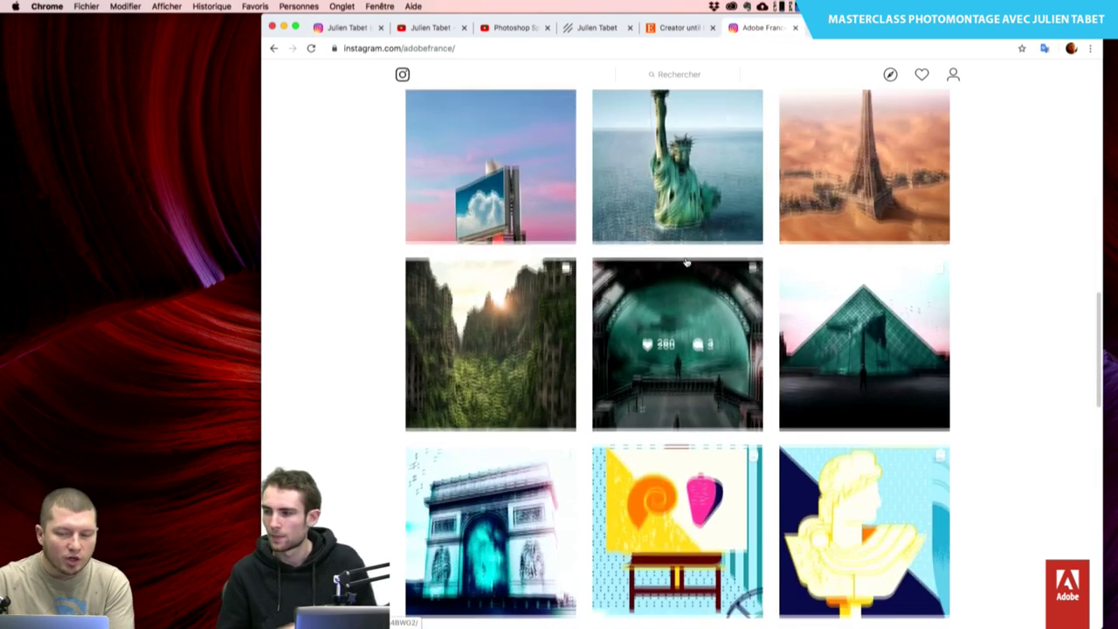
{"action": "scroll", "coordinate": [686, 262], "scroll_direction": "up", "scroll_amount": 2}
{"action": "scroll", "coordinate": [686, 263], "scroll_direction": "up", "scroll_amount": 1}
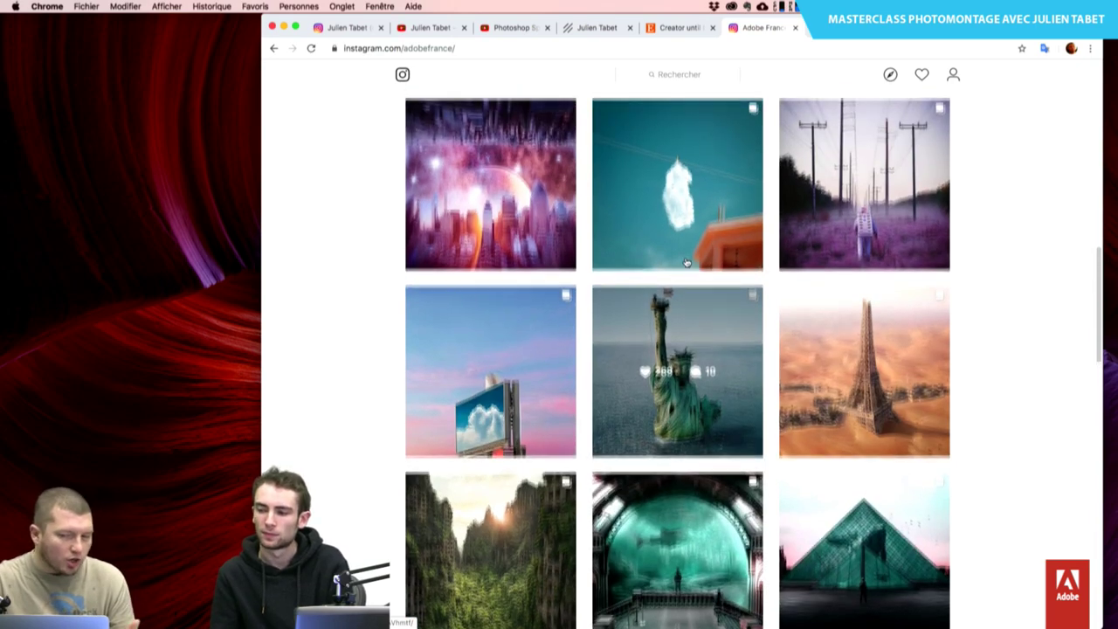
{"action": "scroll", "coordinate": [686, 262], "scroll_direction": "up", "scroll_amount": 2}
{"action": "scroll", "coordinate": [686, 262], "scroll_direction": "up", "scroll_amount": 1}
{"action": "scroll", "coordinate": [686, 262], "scroll_direction": "up", "scroll_amount": 1}
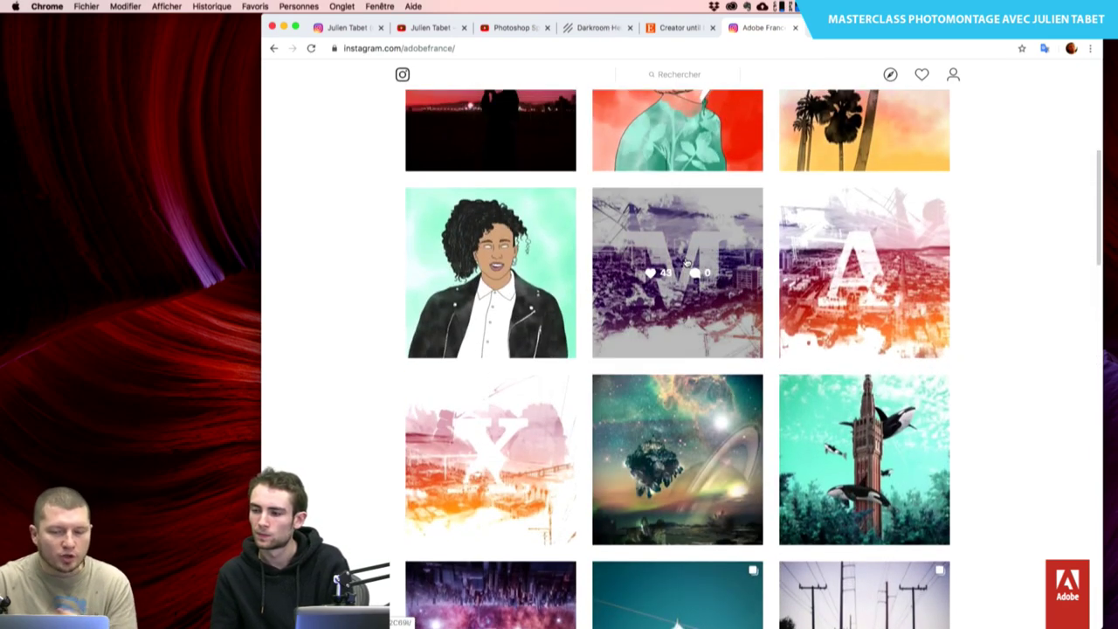
{"action": "scroll", "coordinate": [814, 261], "scroll_direction": "up", "scroll_amount": 2}
{"action": "scroll", "coordinate": [815, 260], "scroll_direction": "up", "scroll_amount": 1}
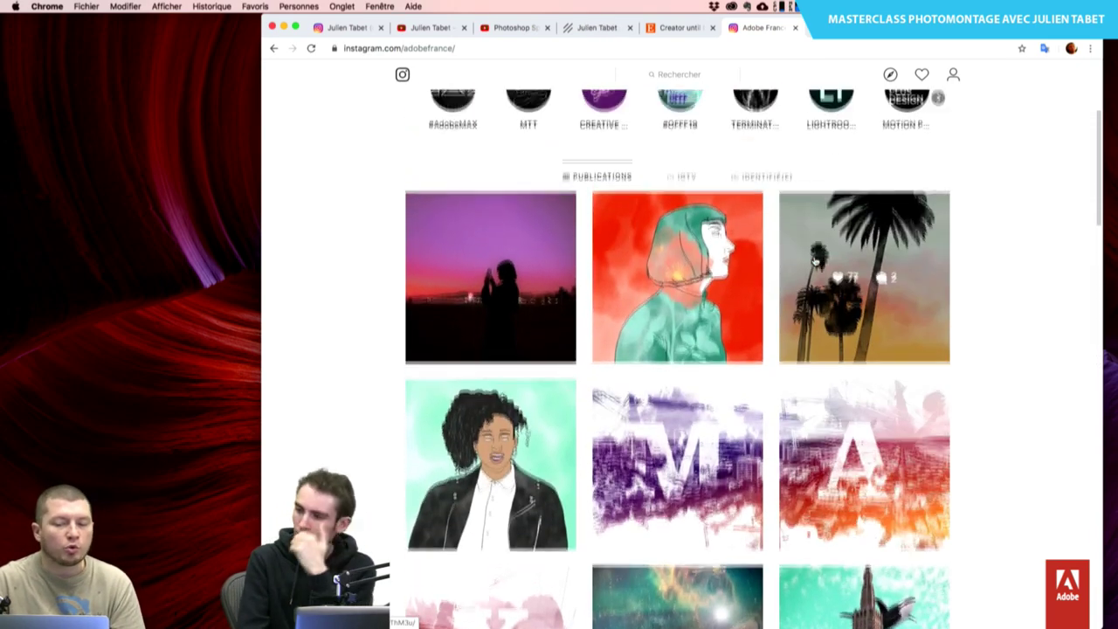
{"action": "scroll", "coordinate": [814, 260], "scroll_direction": "up", "scroll_amount": 3}
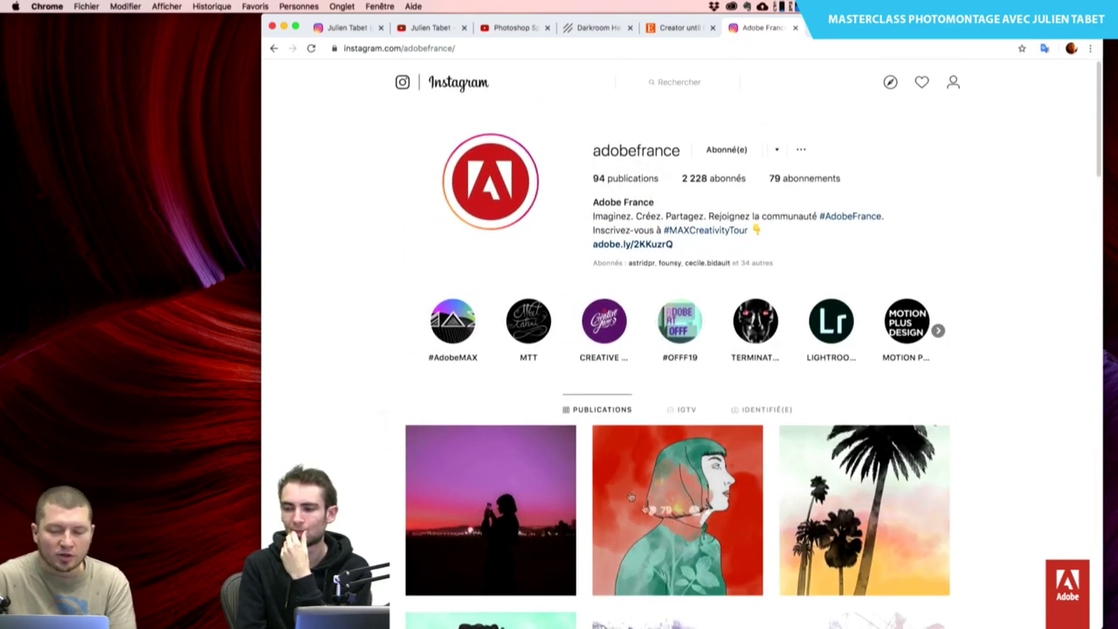
Flip through Adobe France posts from the green-haired woman to the X city photo
{"action": "left_click", "coordinate": [657, 460]}
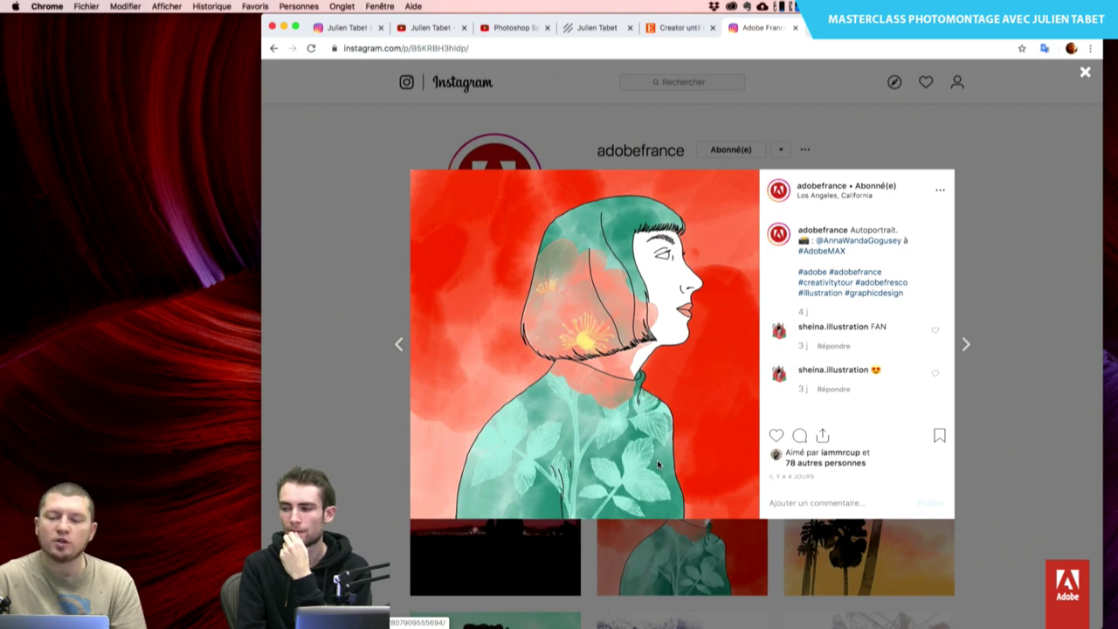
{"action": "key", "text": "Right"}
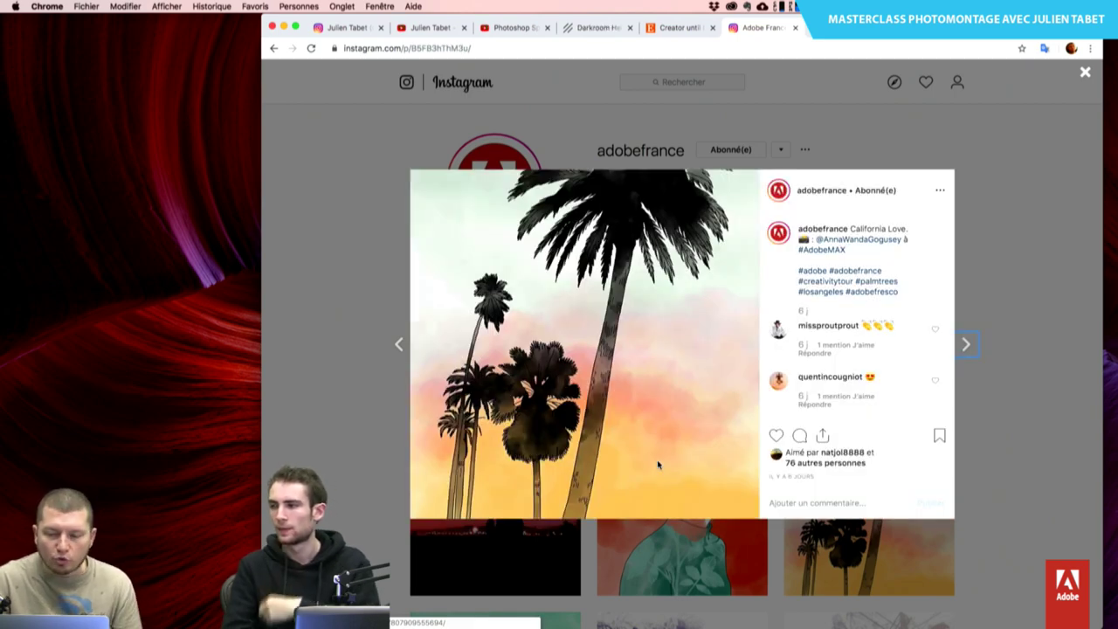
{"action": "key", "text": "Right"}
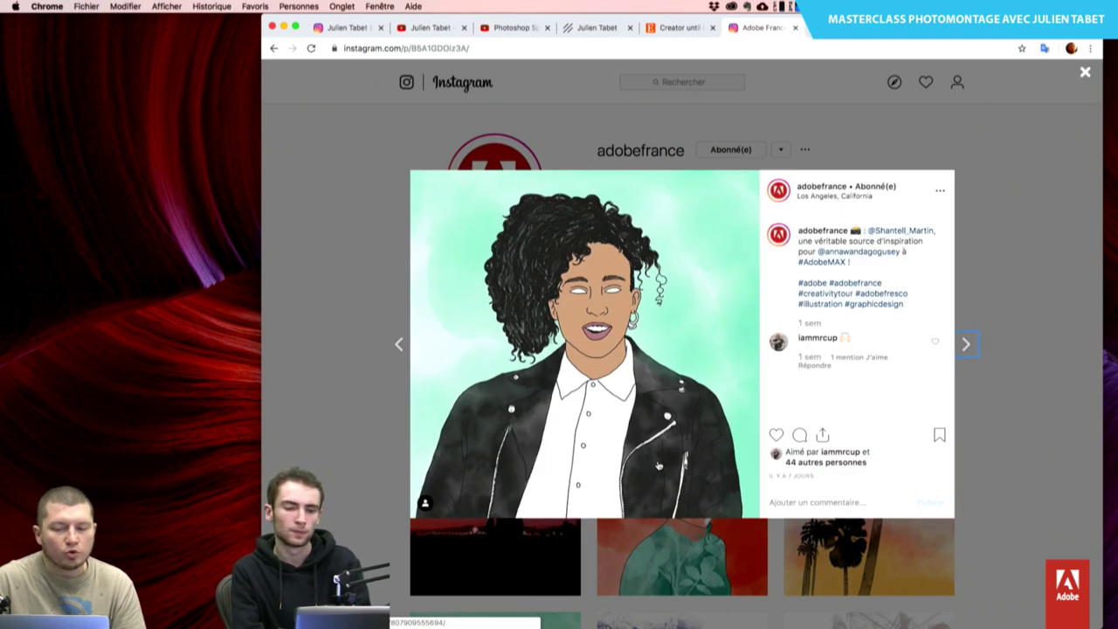
{"action": "key", "text": "Right"}
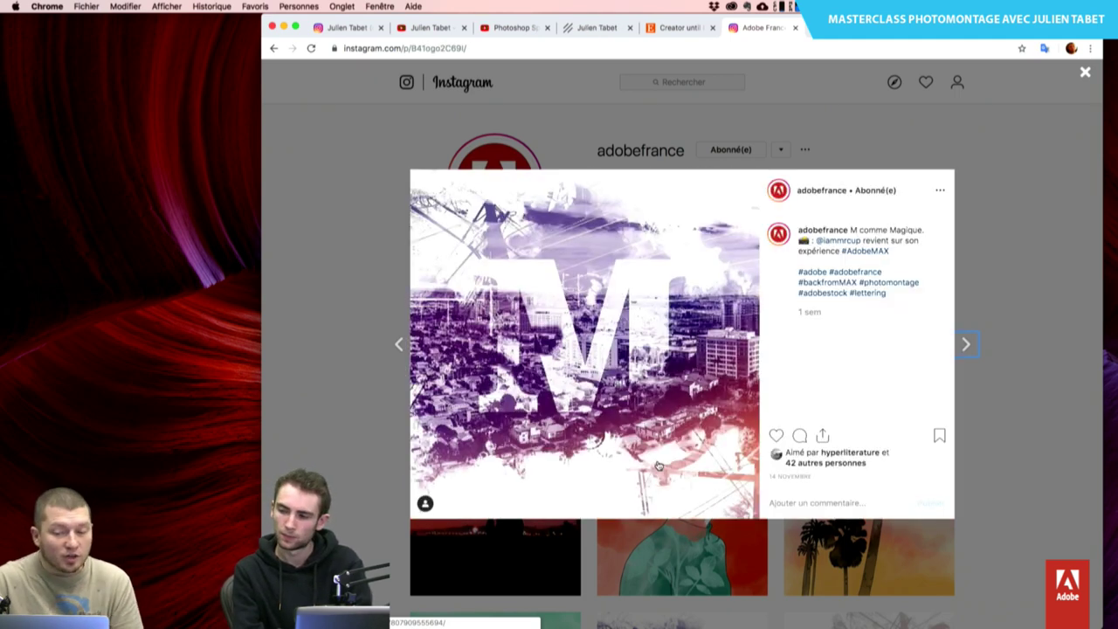
{"action": "key", "text": "Right"}
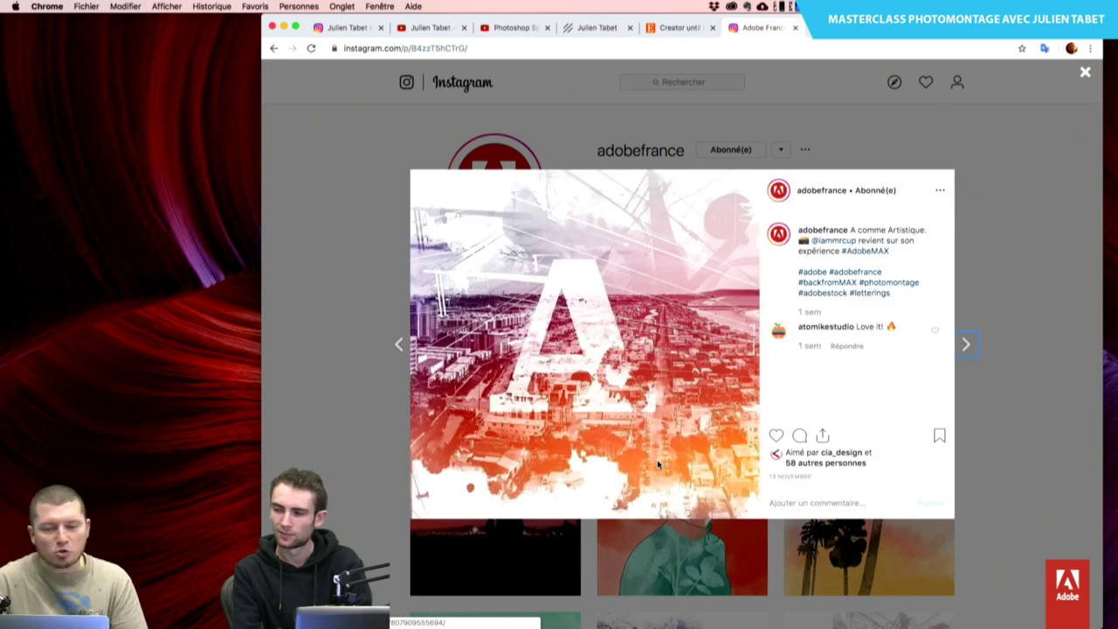
{"action": "key", "text": "Right"}
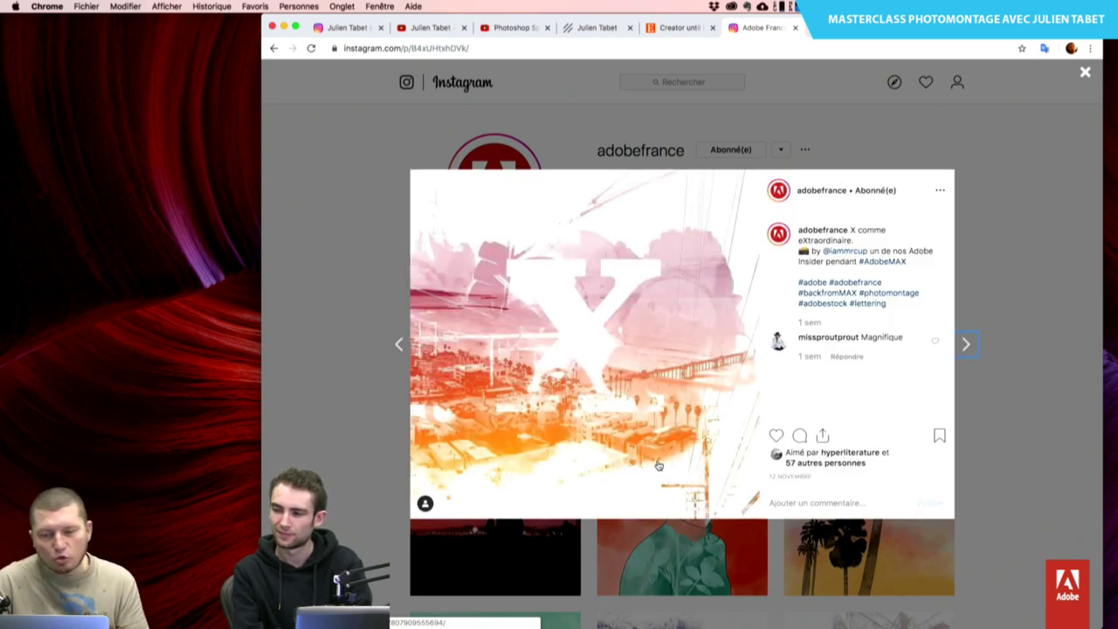
{"action": "left_click", "coordinate": [1072, 142]}
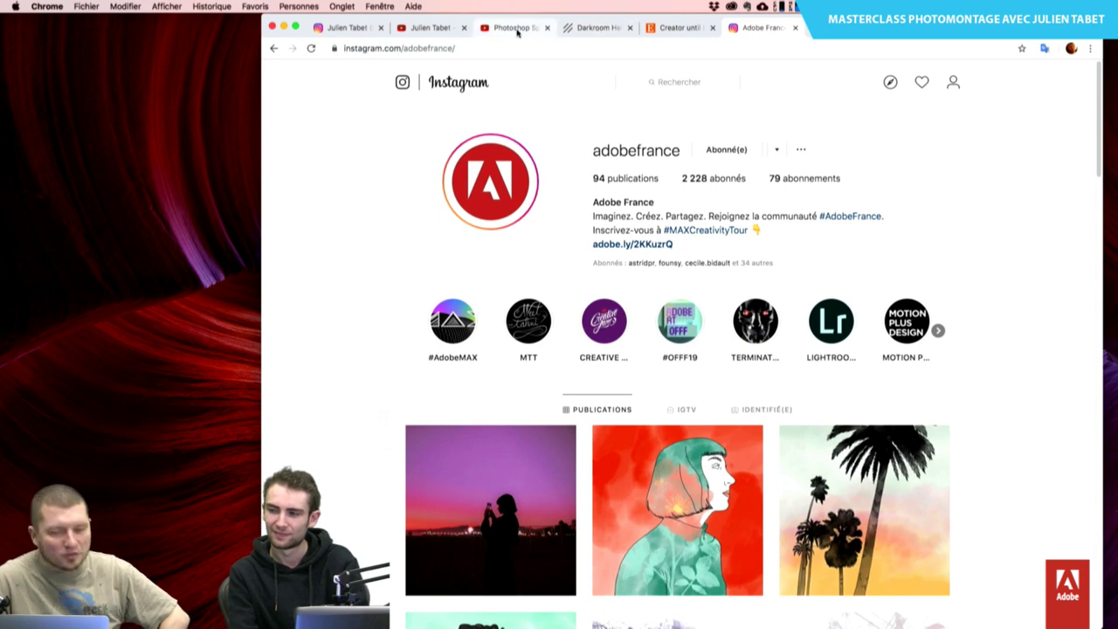
{"action": "left_click", "coordinate": [428, 27]}
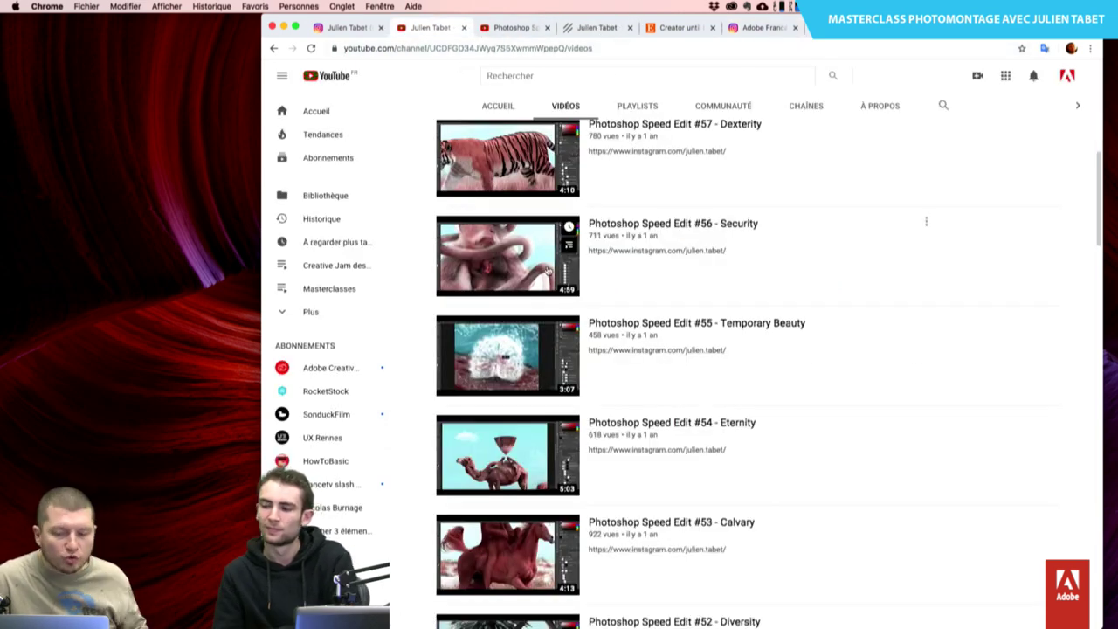
Skim the Photoshop Speed Edit videos list, then go back to the artist's Instagram profile
{"action": "scroll", "coordinate": [567, 365], "scroll_direction": "down", "scroll_amount": 2}
{"action": "scroll", "coordinate": [567, 365], "scroll_direction": "down", "scroll_amount": 2}
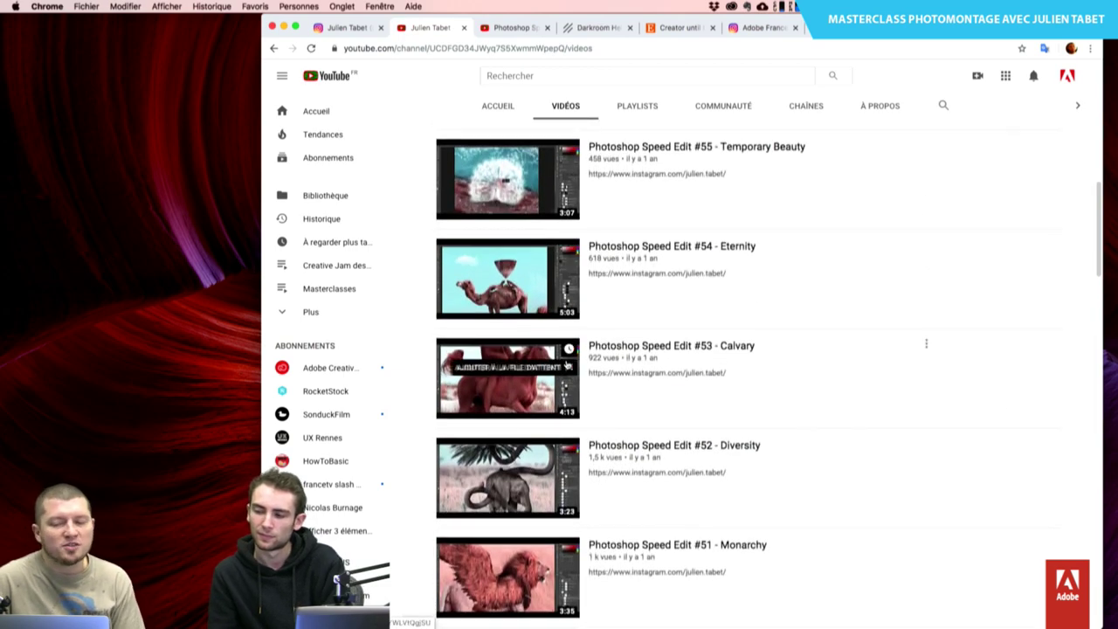
{"action": "scroll", "coordinate": [567, 366], "scroll_direction": "down", "scroll_amount": 3}
{"action": "scroll", "coordinate": [567, 365], "scroll_direction": "up", "scroll_amount": 1}
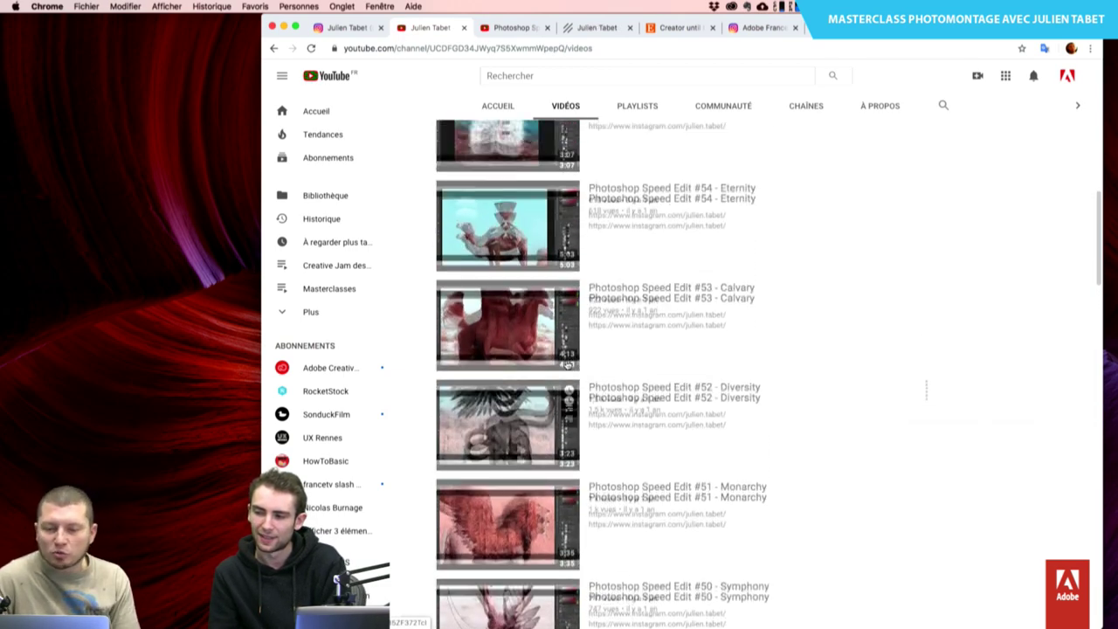
{"action": "scroll", "coordinate": [567, 365], "scroll_direction": "up", "scroll_amount": 5}
{"action": "scroll", "coordinate": [567, 366], "scroll_direction": "up", "scroll_amount": 7}
{"action": "scroll", "coordinate": [567, 365], "scroll_direction": "up", "scroll_amount": 3}
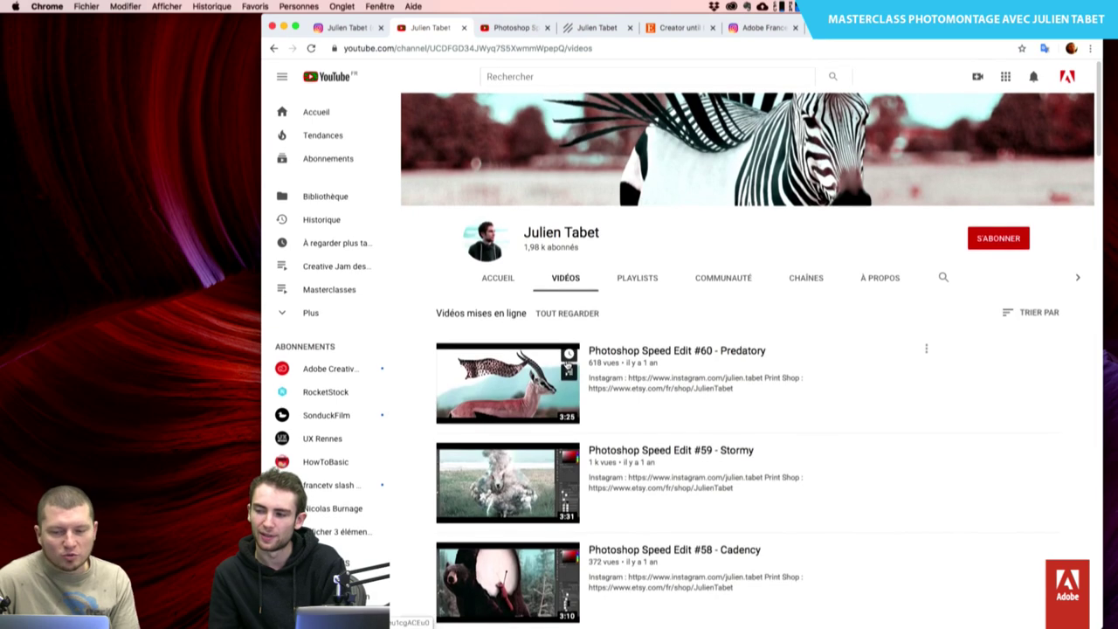
{"action": "left_click", "coordinate": [350, 28]}
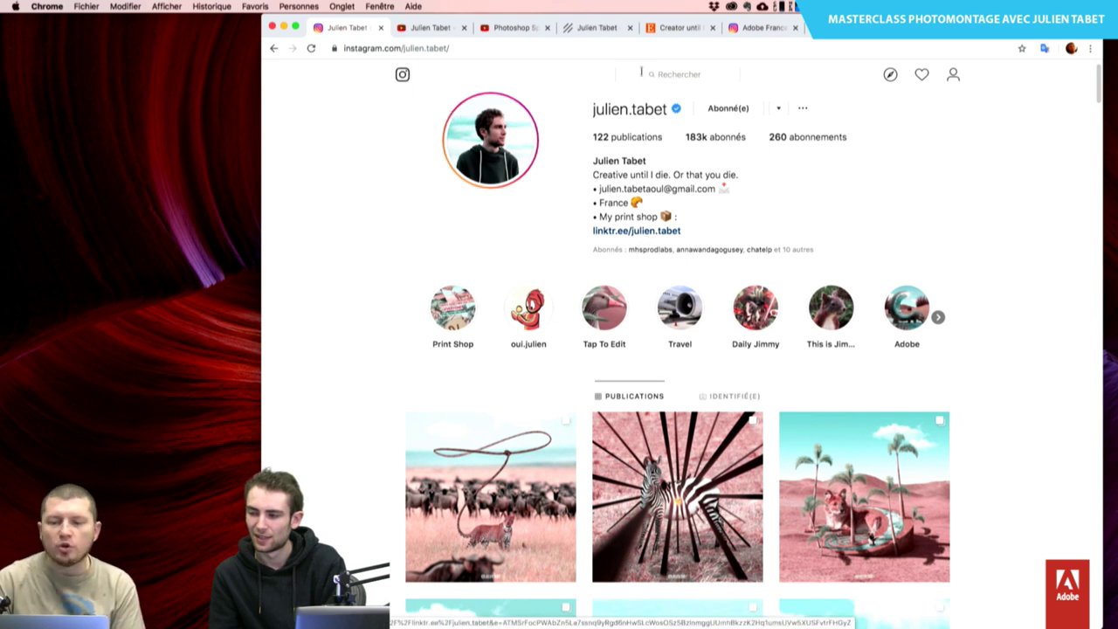
Browse the artist's Darkroom print gallery and dismiss the Darkroom Helper chat popup
{"action": "left_click", "coordinate": [600, 28]}
{"action": "scroll", "coordinate": [609, 411], "scroll_direction": "down", "scroll_amount": 2}
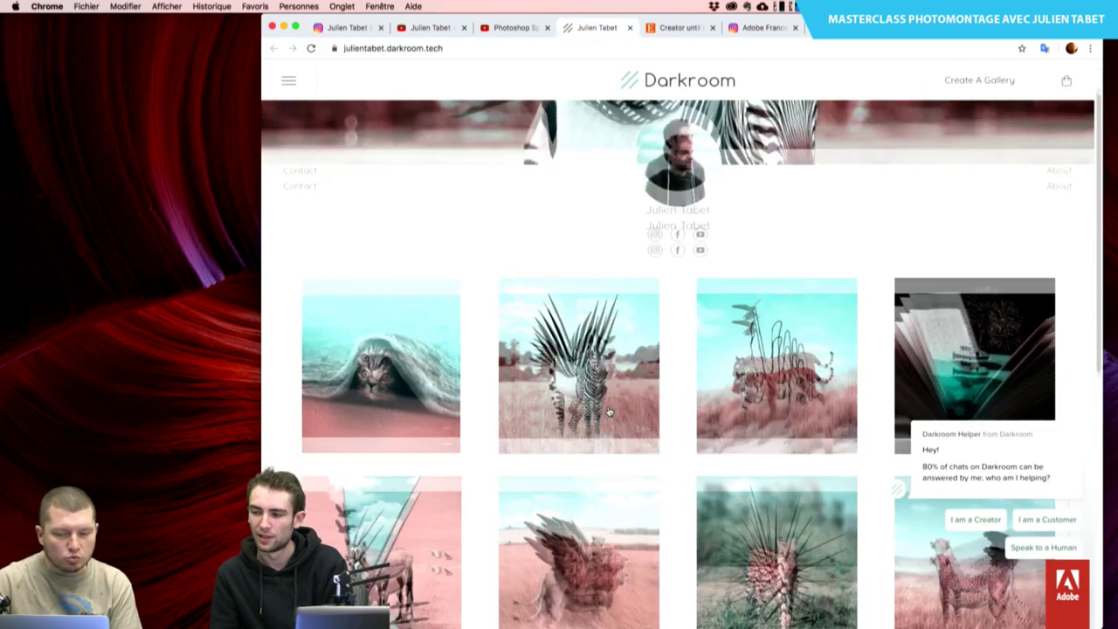
{"action": "scroll", "coordinate": [609, 412], "scroll_direction": "down", "scroll_amount": 5}
{"action": "scroll", "coordinate": [609, 411], "scroll_direction": "down", "scroll_amount": 1}
{"action": "scroll", "coordinate": [609, 411], "scroll_direction": "down", "scroll_amount": 5}
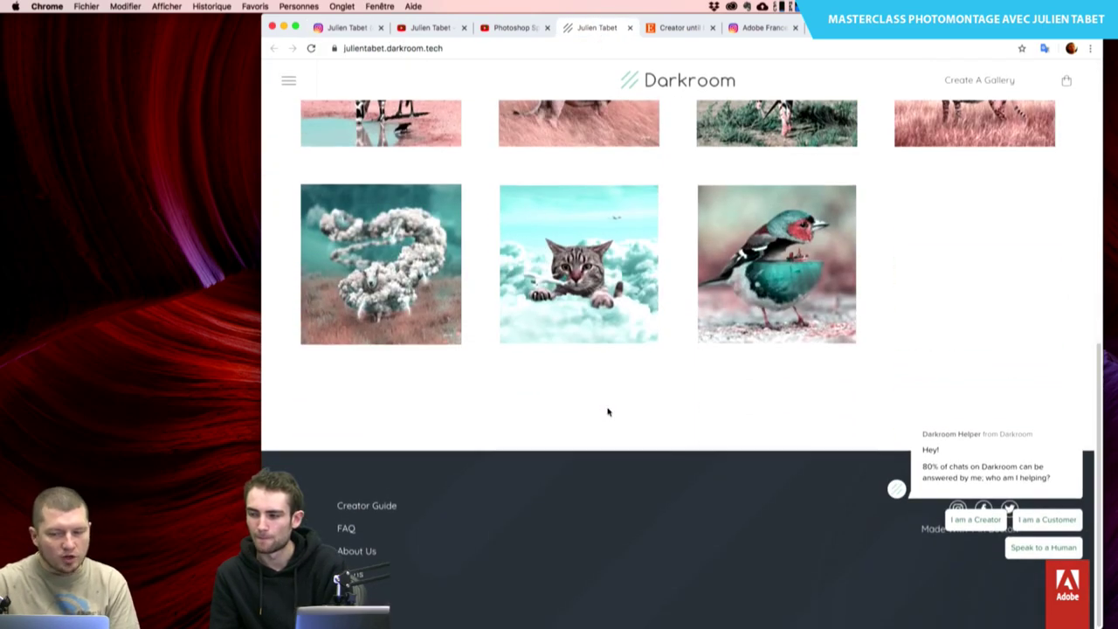
{"action": "scroll", "coordinate": [607, 411], "scroll_direction": "up", "scroll_amount": 10}
{"action": "scroll", "coordinate": [607, 408], "scroll_direction": "up", "scroll_amount": 5}
{"action": "scroll", "coordinate": [763, 421], "scroll_direction": "down", "scroll_amount": 1}
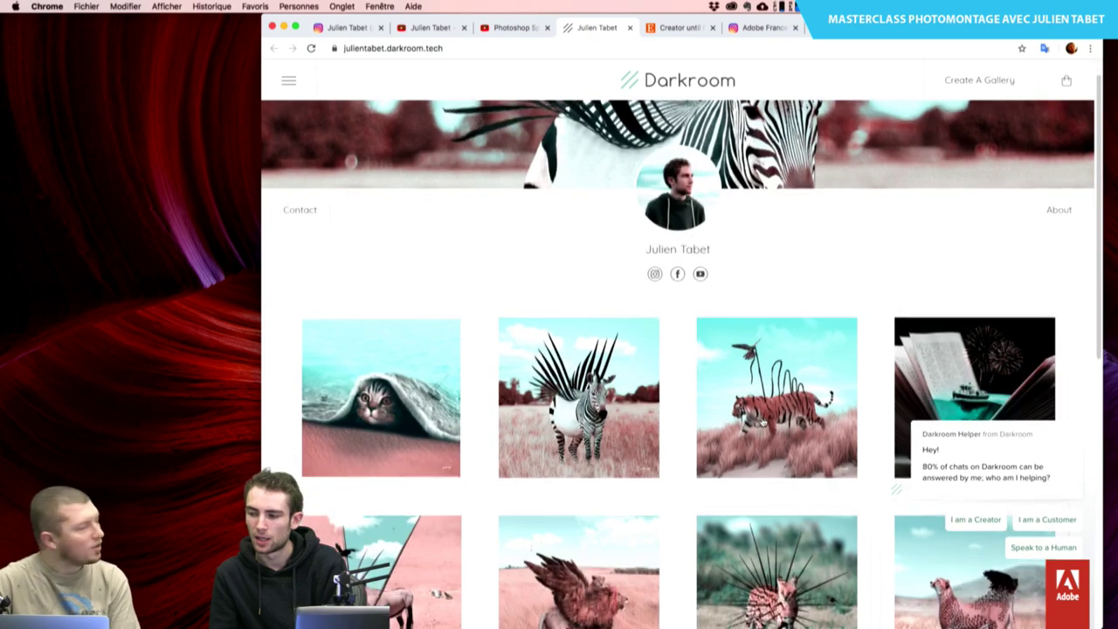
{"action": "scroll", "coordinate": [769, 428], "scroll_direction": "down", "scroll_amount": 3}
{"action": "scroll", "coordinate": [874, 471], "scroll_direction": "down", "scroll_amount": 2}
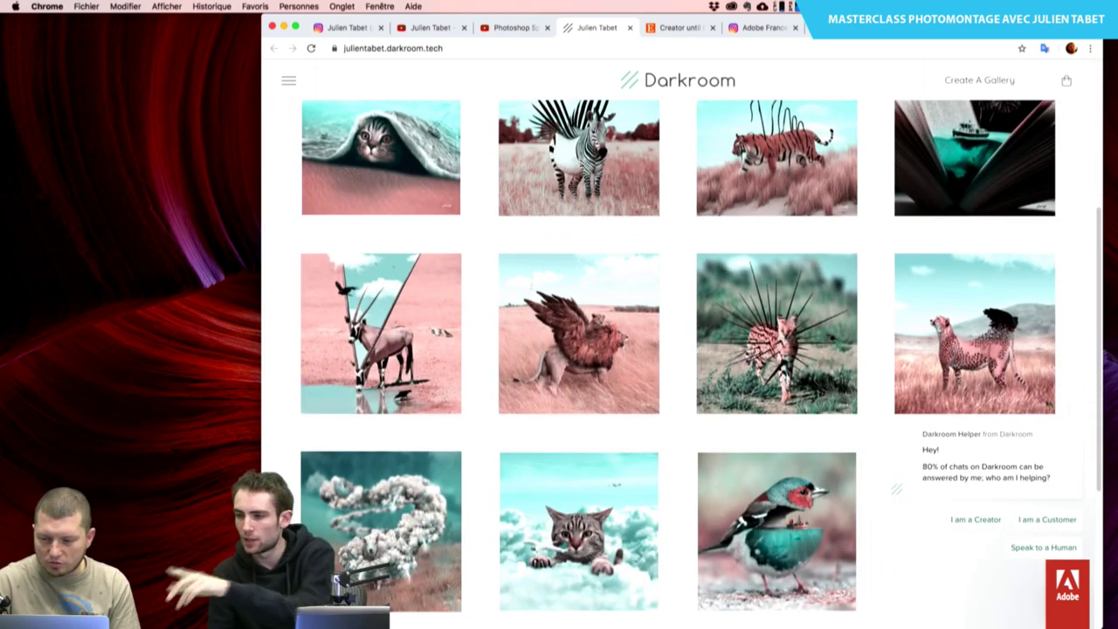
{"action": "left_click", "coordinate": [1073, 407]}
{"action": "scroll", "coordinate": [721, 413], "scroll_direction": "up", "scroll_amount": 2}
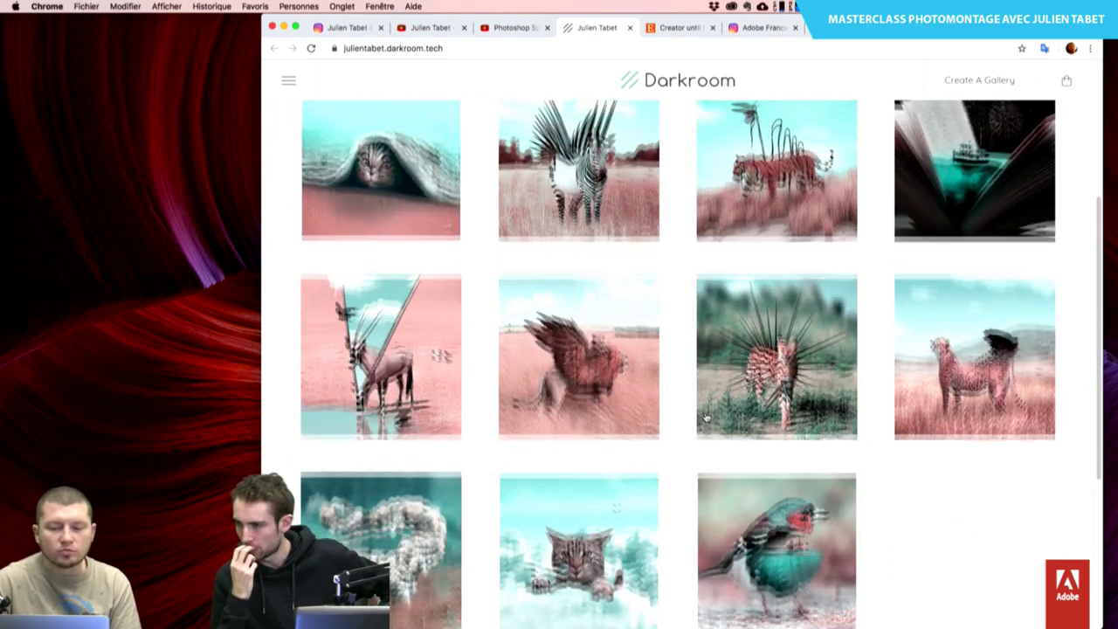
{"action": "scroll", "coordinate": [709, 423], "scroll_direction": "up", "scroll_amount": 2}
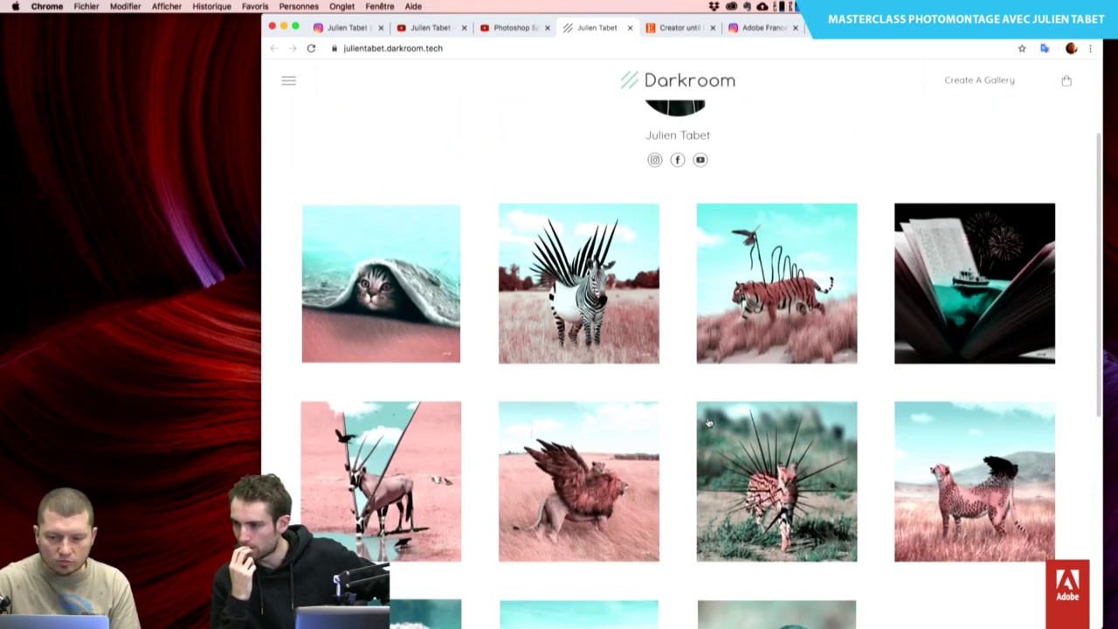
Switch to the artist's Etsy shop, accept the cookie notice, and scroll through the listings
{"action": "left_click", "coordinate": [669, 29]}
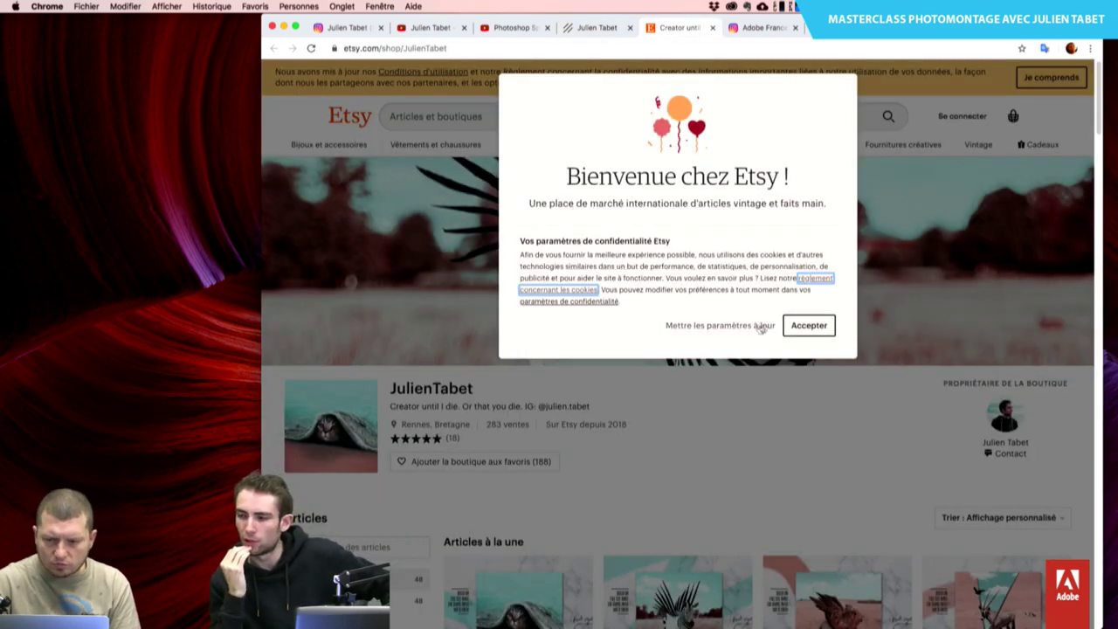
{"action": "left_click", "coordinate": [796, 326]}
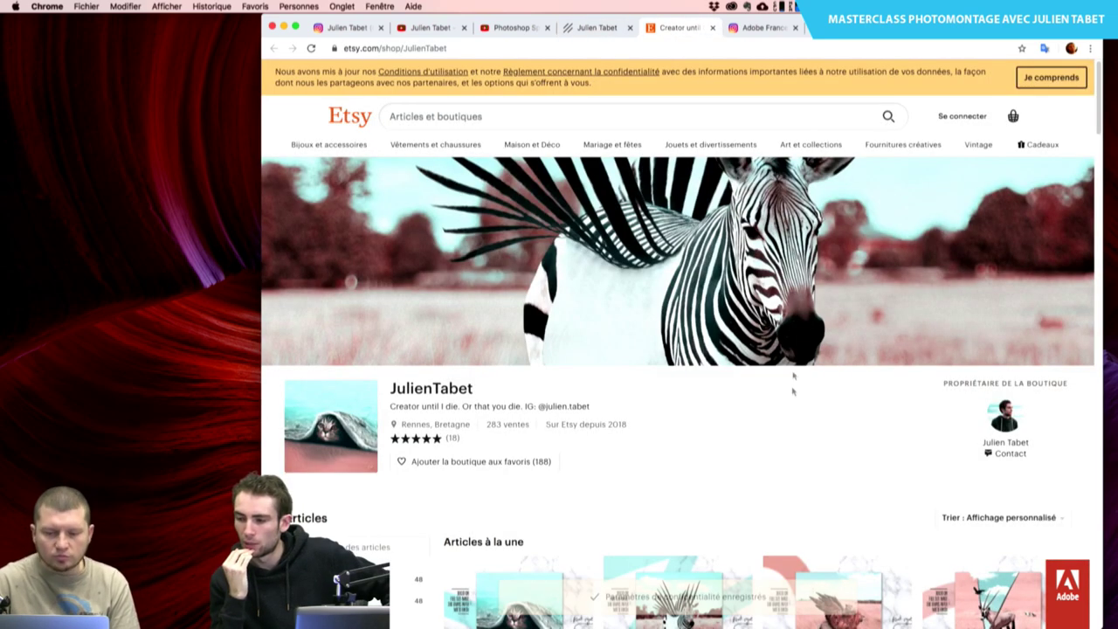
{"action": "scroll", "coordinate": [795, 349], "scroll_direction": "down", "scroll_amount": 5}
{"action": "scroll", "coordinate": [795, 367], "scroll_direction": "down", "scroll_amount": 3}
{"action": "scroll", "coordinate": [793, 385], "scroll_direction": "down", "scroll_amount": 5}
{"action": "scroll", "coordinate": [794, 393], "scroll_direction": "down", "scroll_amount": 1}
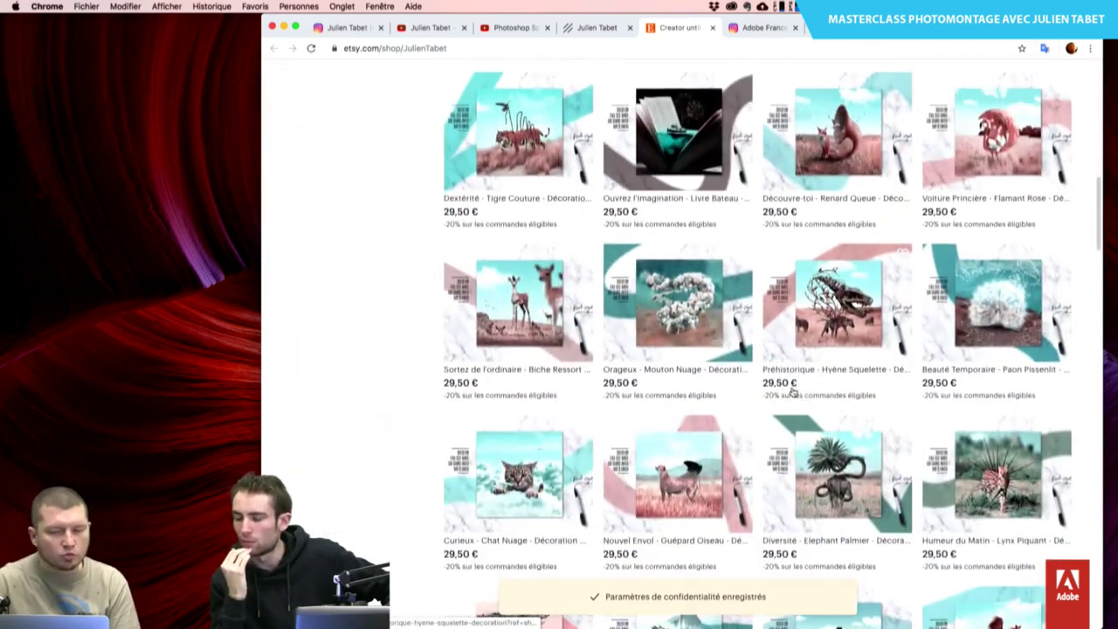
{"action": "scroll", "coordinate": [793, 393], "scroll_direction": "down", "scroll_amount": 4}
{"action": "scroll", "coordinate": [793, 394], "scroll_direction": "down", "scroll_amount": 2}
{"action": "scroll", "coordinate": [793, 393], "scroll_direction": "down", "scroll_amount": 2}
{"action": "scroll", "coordinate": [793, 391], "scroll_direction": "down", "scroll_amount": 5}
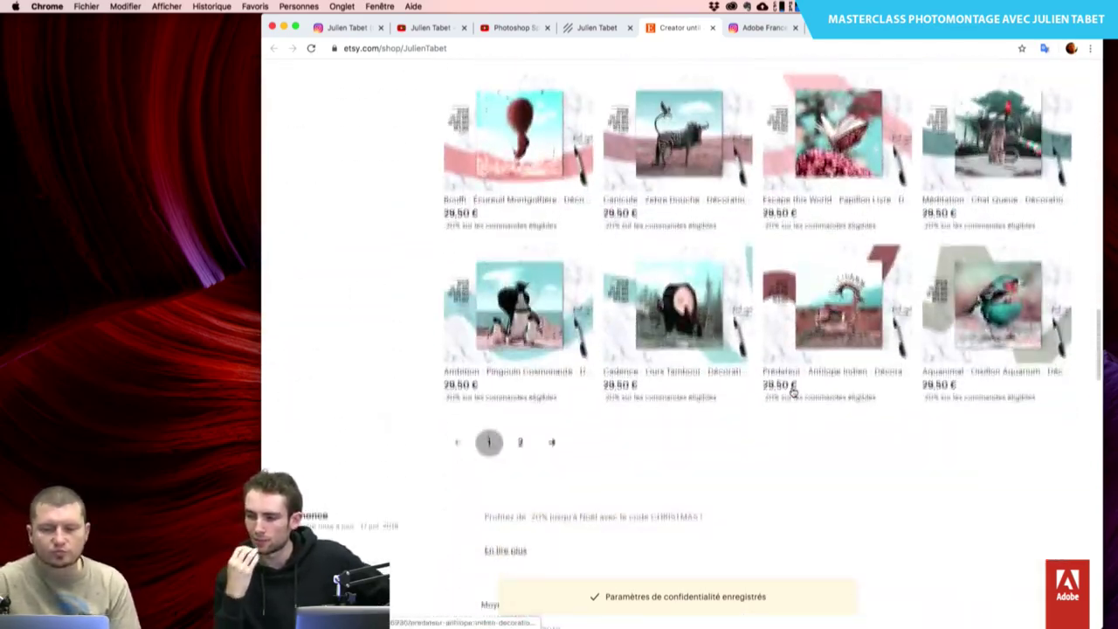
Browse the shop's second page of items, then return to the Instagram profile
{"action": "left_click", "coordinate": [520, 370]}
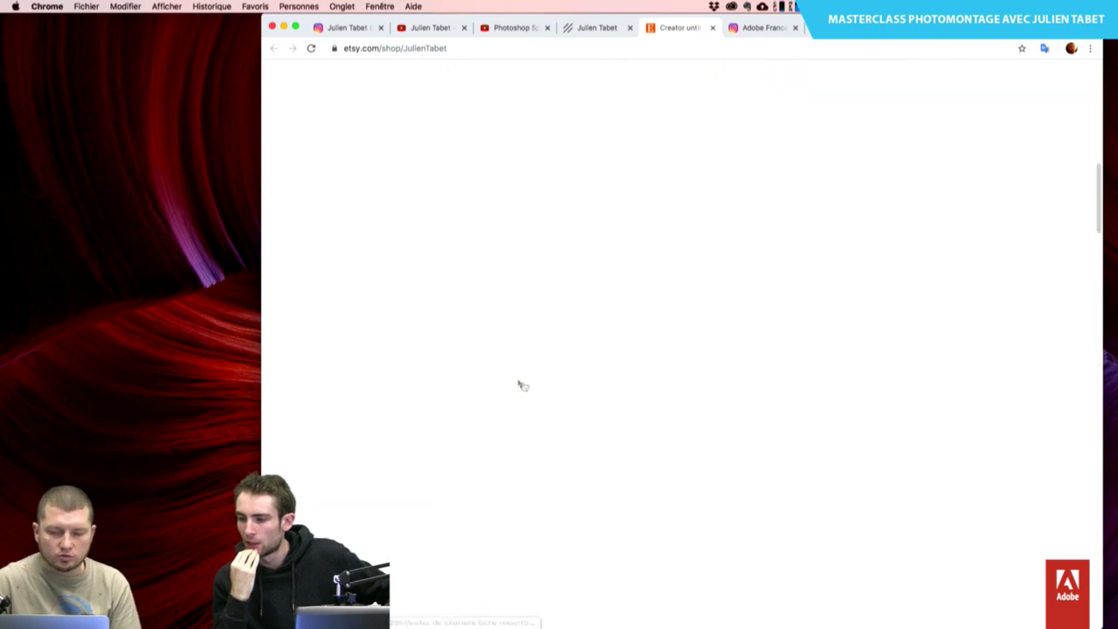
{"action": "scroll", "coordinate": [614, 431], "scroll_direction": "down", "scroll_amount": 5}
{"action": "scroll", "coordinate": [614, 433], "scroll_direction": "down", "scroll_amount": 2}
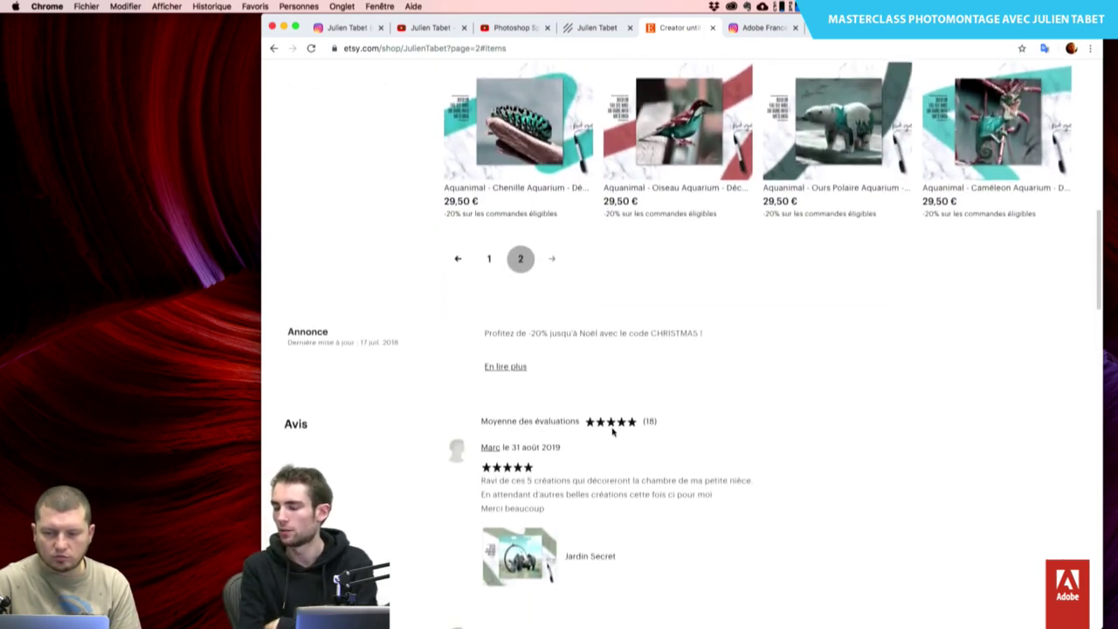
{"action": "scroll", "coordinate": [613, 432], "scroll_direction": "up", "scroll_amount": 3}
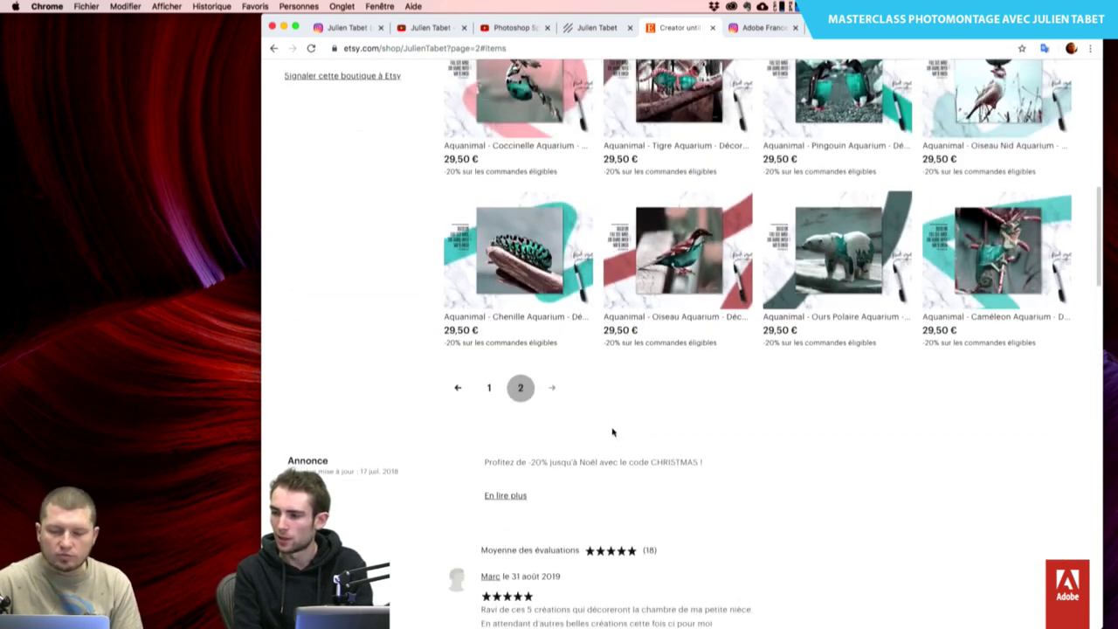
{"action": "scroll", "coordinate": [614, 432], "scroll_direction": "up", "scroll_amount": 1}
{"action": "scroll", "coordinate": [613, 433], "scroll_direction": "up", "scroll_amount": 10}
{"action": "scroll", "coordinate": [614, 432], "scroll_direction": "up", "scroll_amount": 2}
{"action": "scroll", "coordinate": [613, 431], "scroll_direction": "up", "scroll_amount": 3}
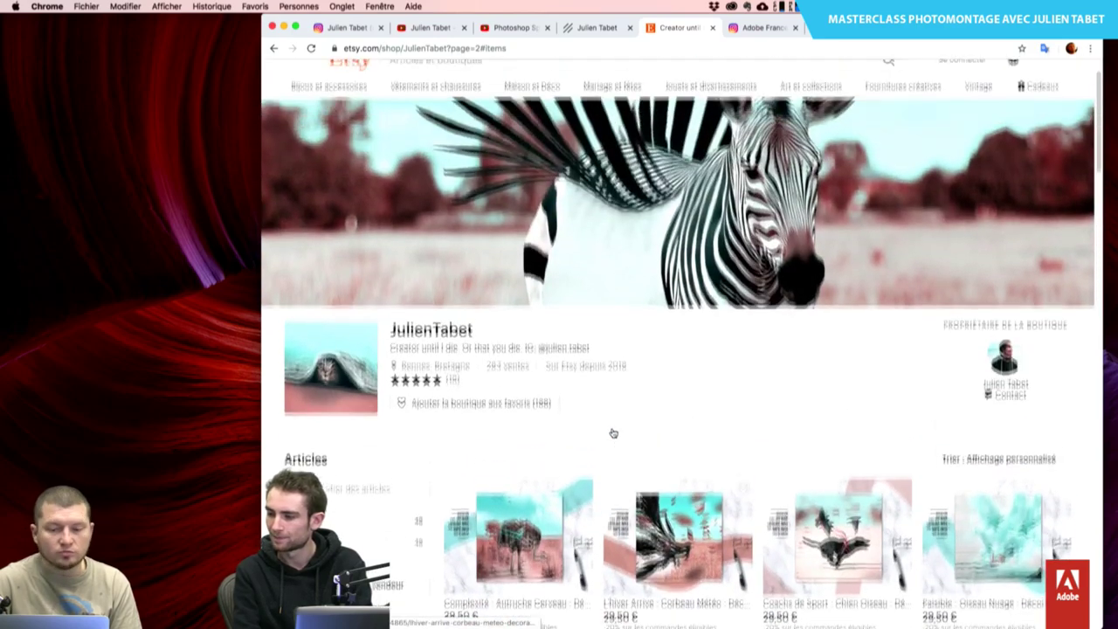
{"action": "scroll", "coordinate": [612, 431], "scroll_direction": "up", "scroll_amount": 2}
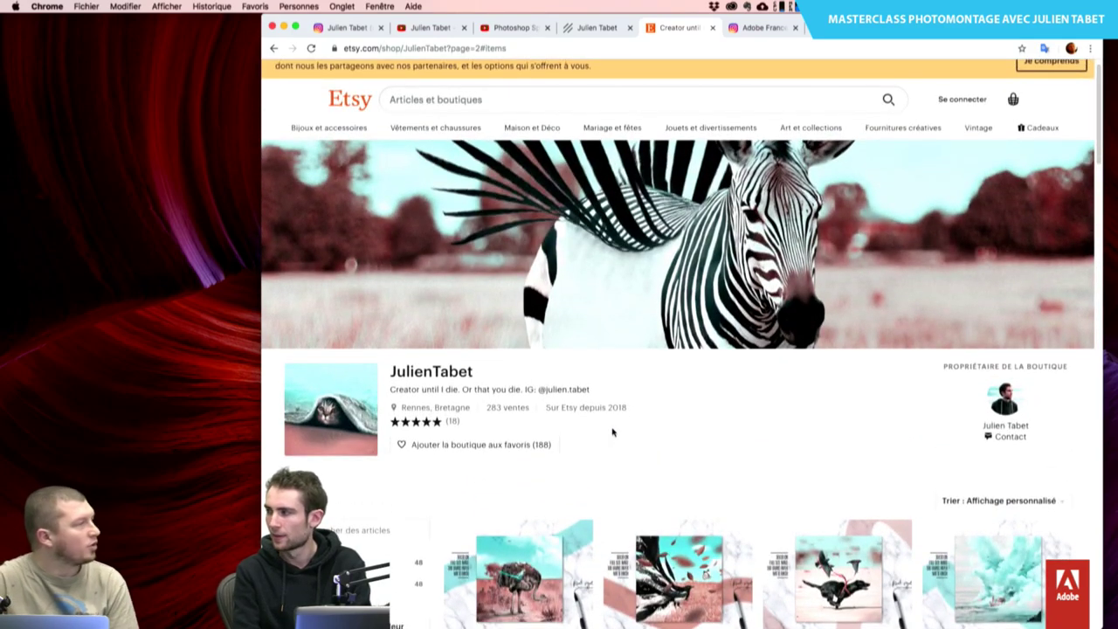
{"action": "scroll", "coordinate": [612, 432], "scroll_direction": "down", "scroll_amount": 2}
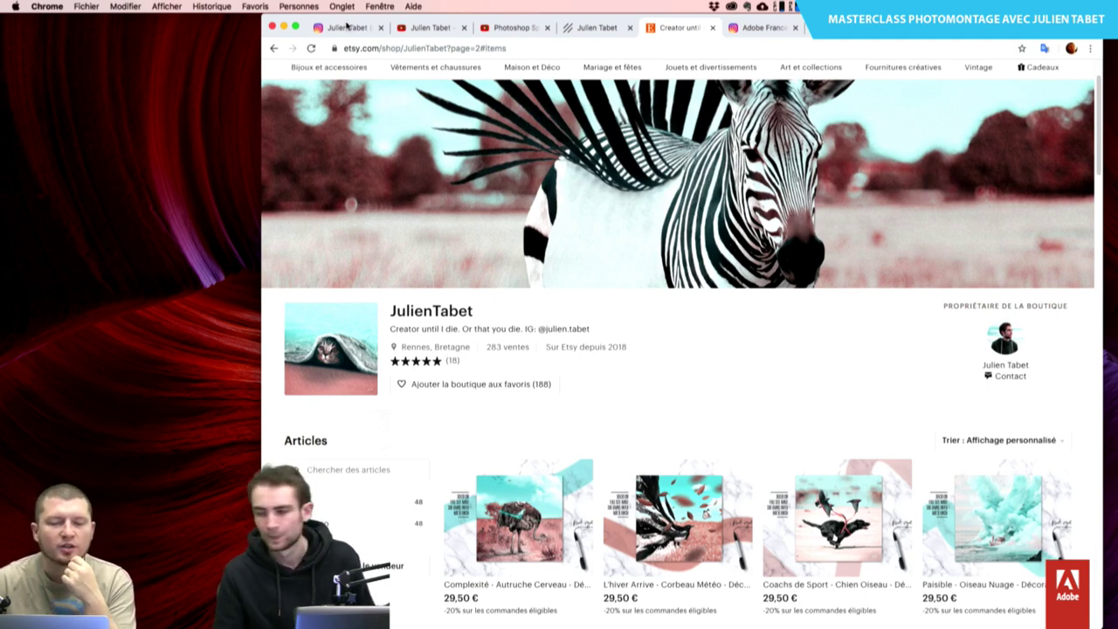
{"action": "left_click", "coordinate": [347, 27]}
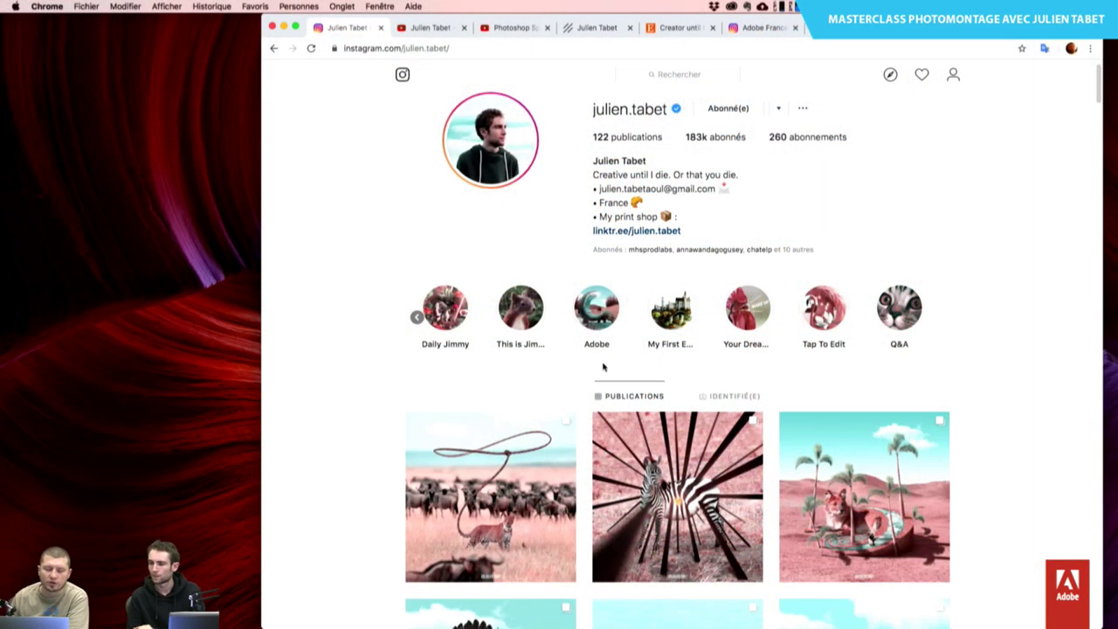
View the lion oasis post and the goose-with-flowers post's next slide, then close back to the grid
{"action": "scroll", "coordinate": [699, 376], "scroll_direction": "down", "scroll_amount": 5}
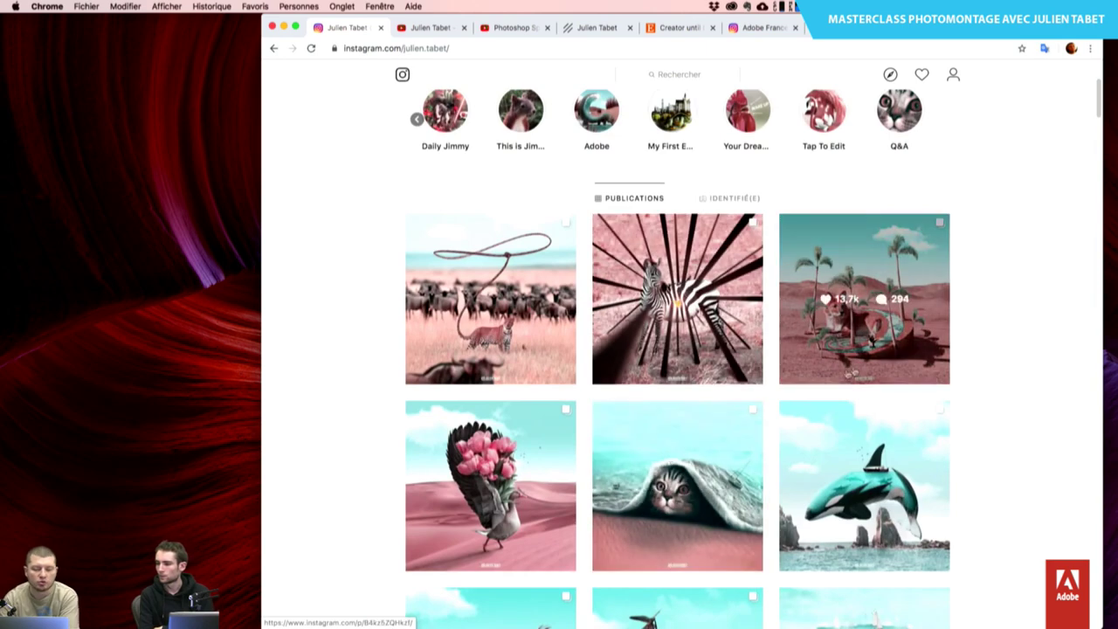
{"action": "left_click", "coordinate": [869, 358]}
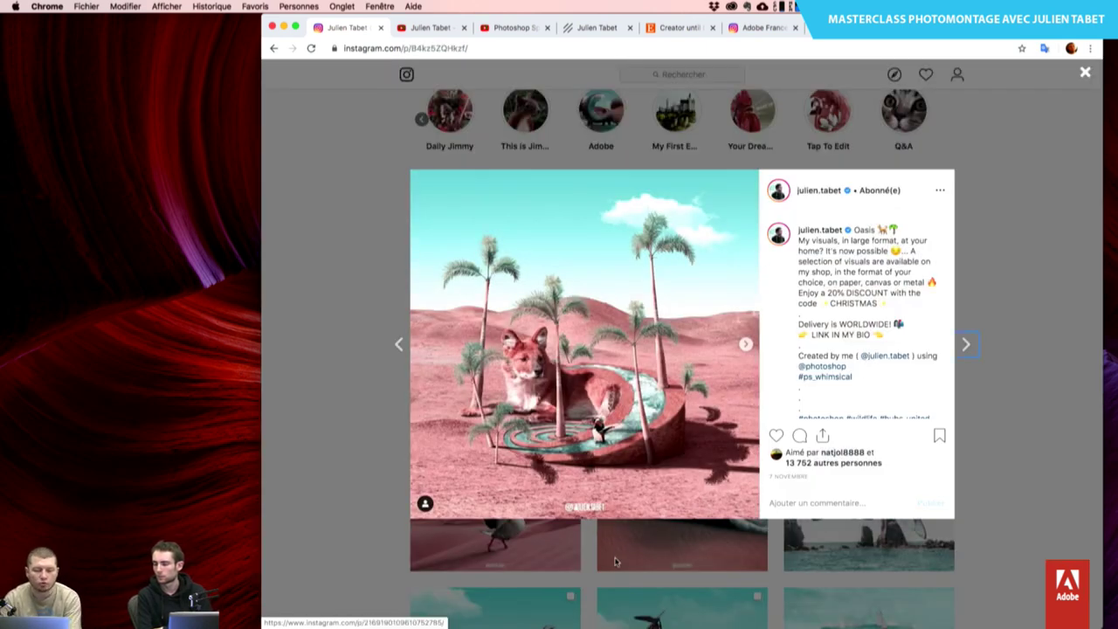
{"action": "key", "text": "Right"}
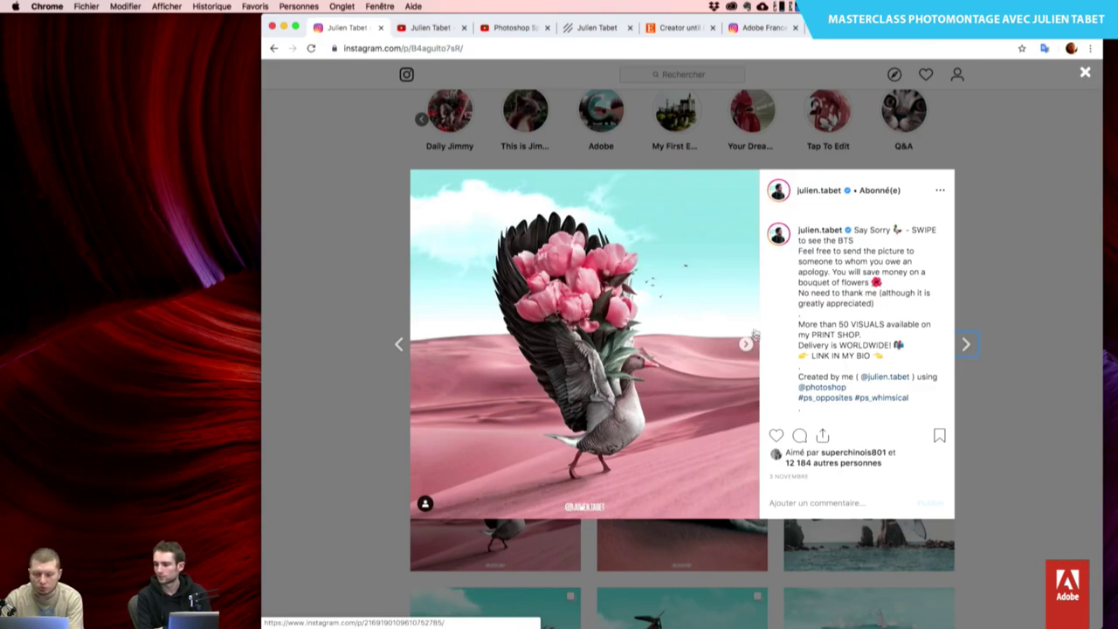
{"action": "left_click", "coordinate": [747, 342]}
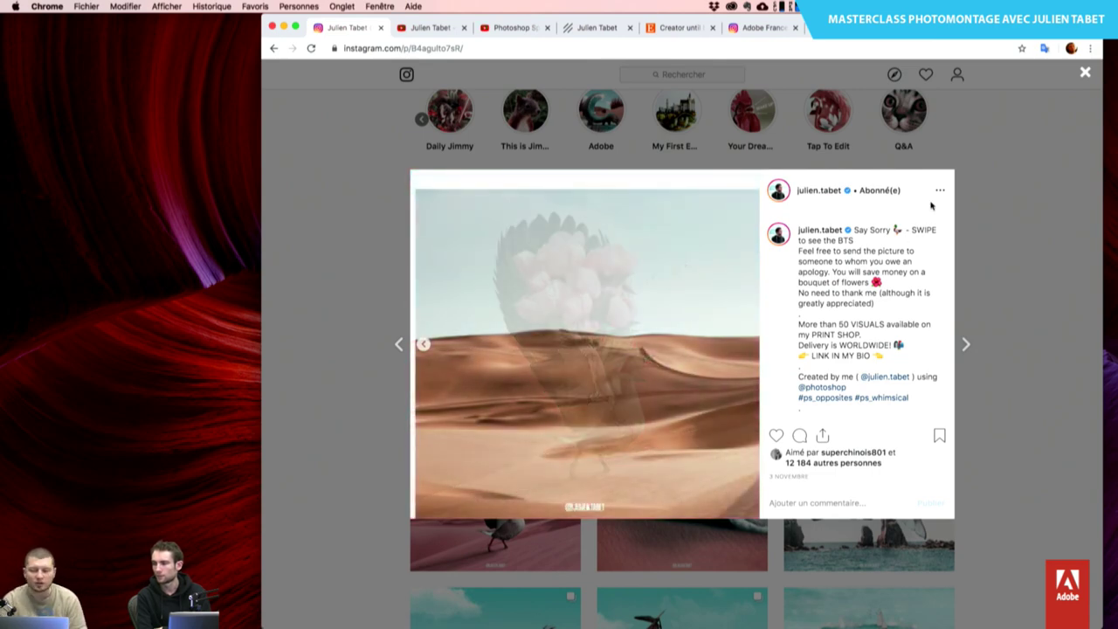
{"action": "left_click", "coordinate": [1009, 144]}
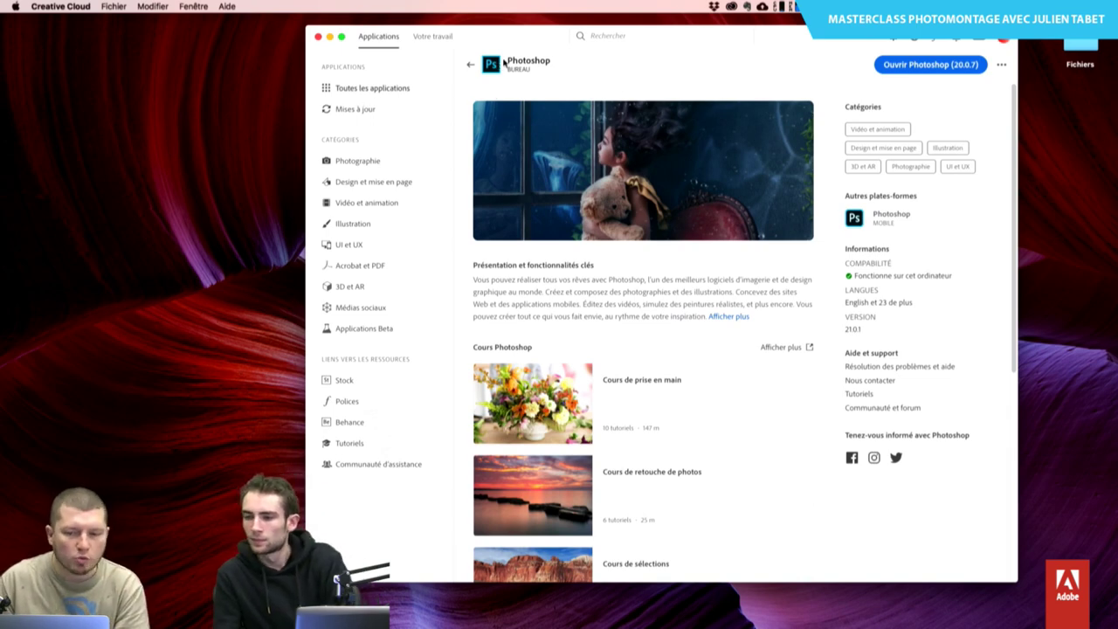
From Votre travail, open Documents en ligne to show the cloud documents on the web
{"action": "scroll", "coordinate": [617, 329], "scroll_direction": "down", "scroll_amount": 5}
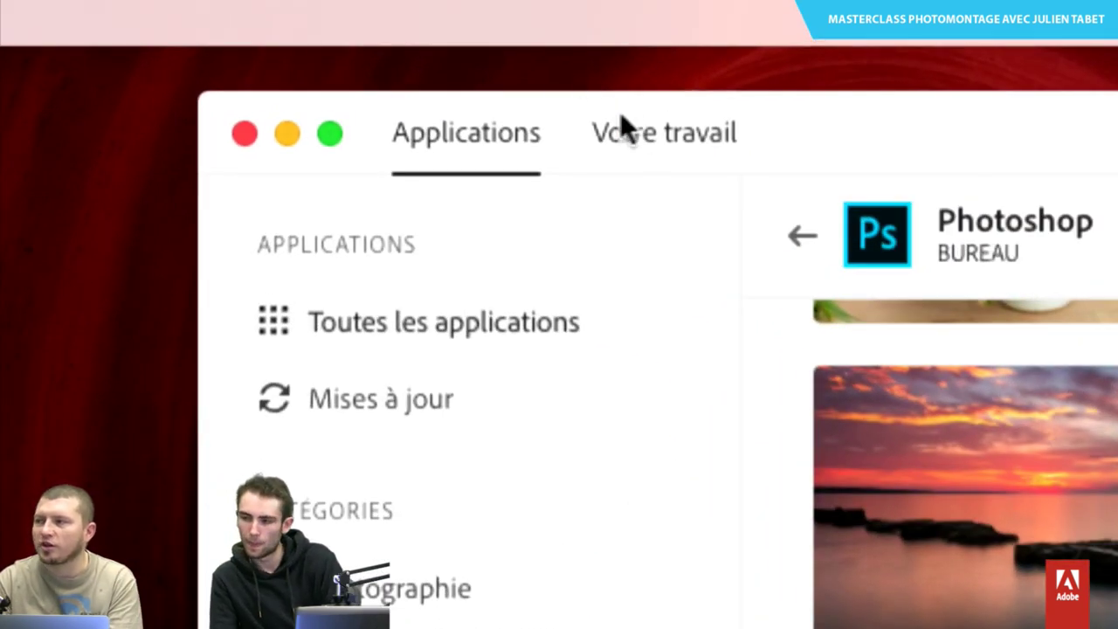
{"action": "left_click", "coordinate": [620, 113]}
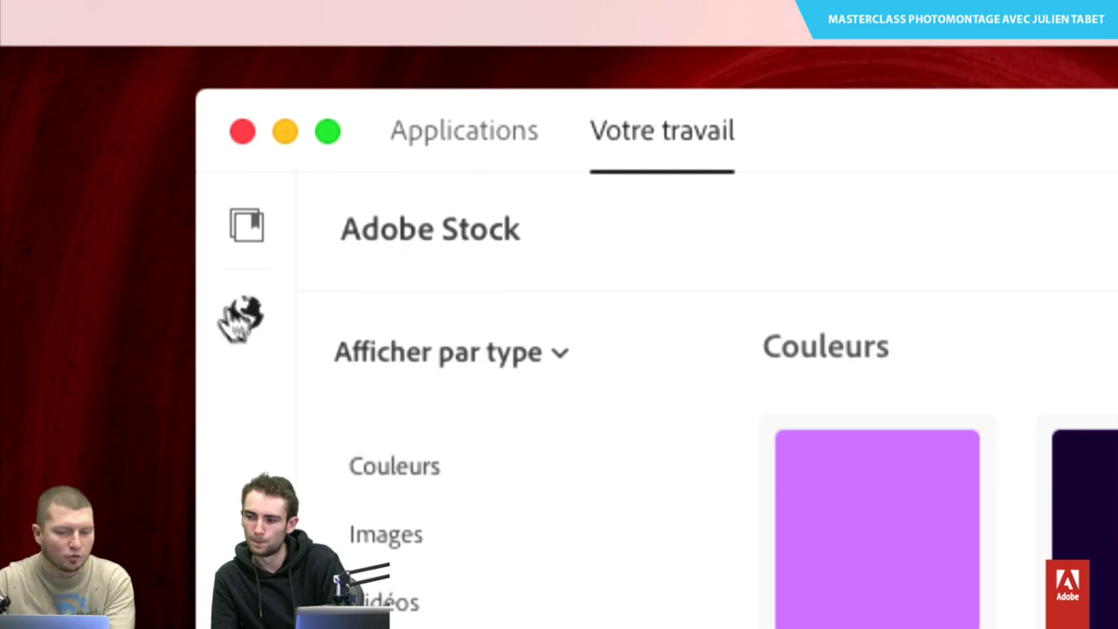
{"action": "left_click", "coordinate": [258, 322]}
{"action": "left_click", "coordinate": [367, 376]}
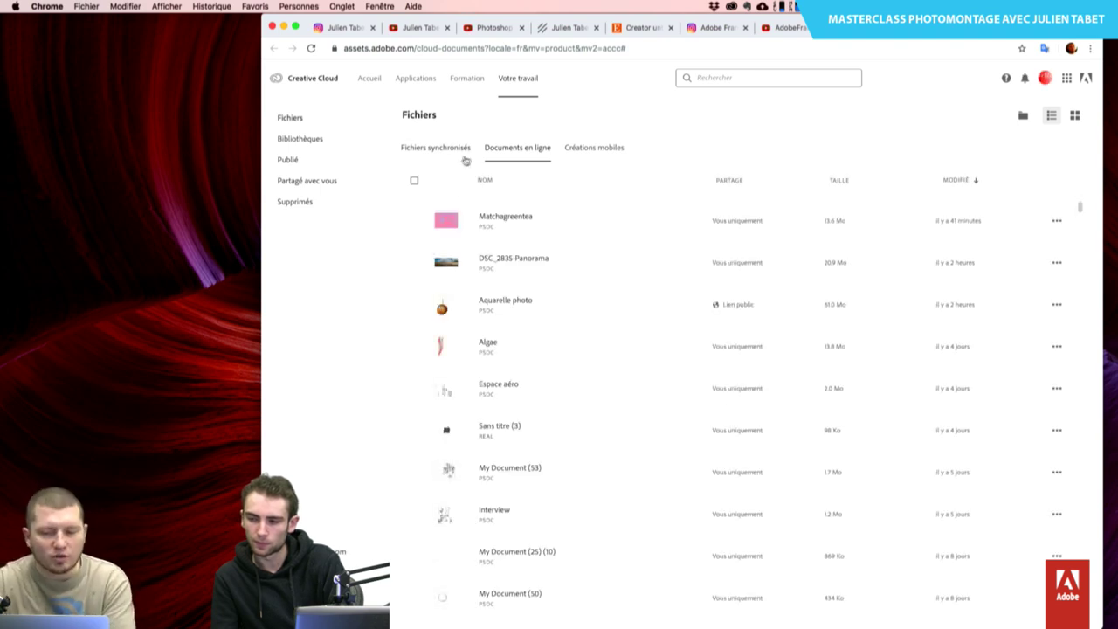
On DSC_2835-Panorama, draw a red freehand outline around the lower-left cliffs and post a comment
{"action": "left_click", "coordinate": [539, 273]}
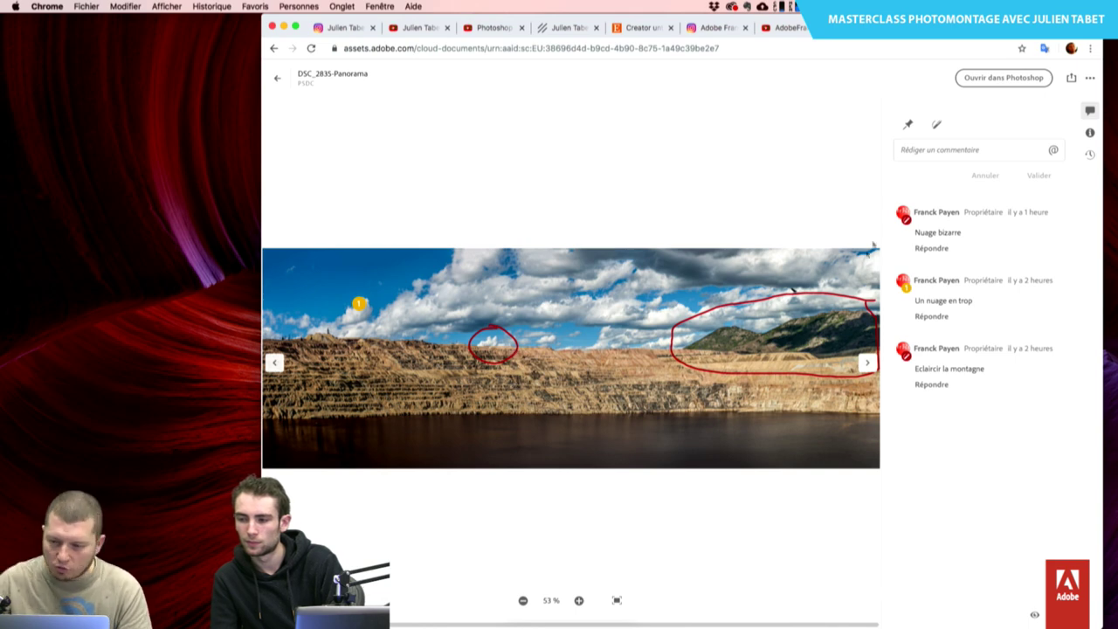
{"action": "left_click", "coordinate": [938, 126]}
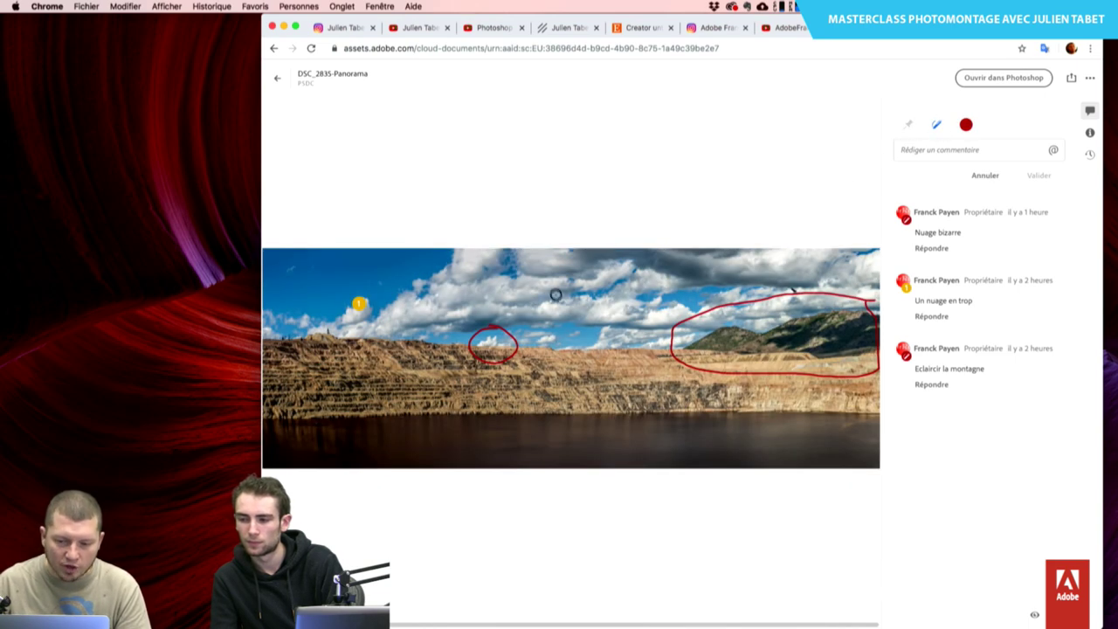
{"action": "left_click_drag", "start_coordinate": [359, 378], "coordinate": [357, 410]}
{"action": "type", "text": "Ma zone avec Ju"}
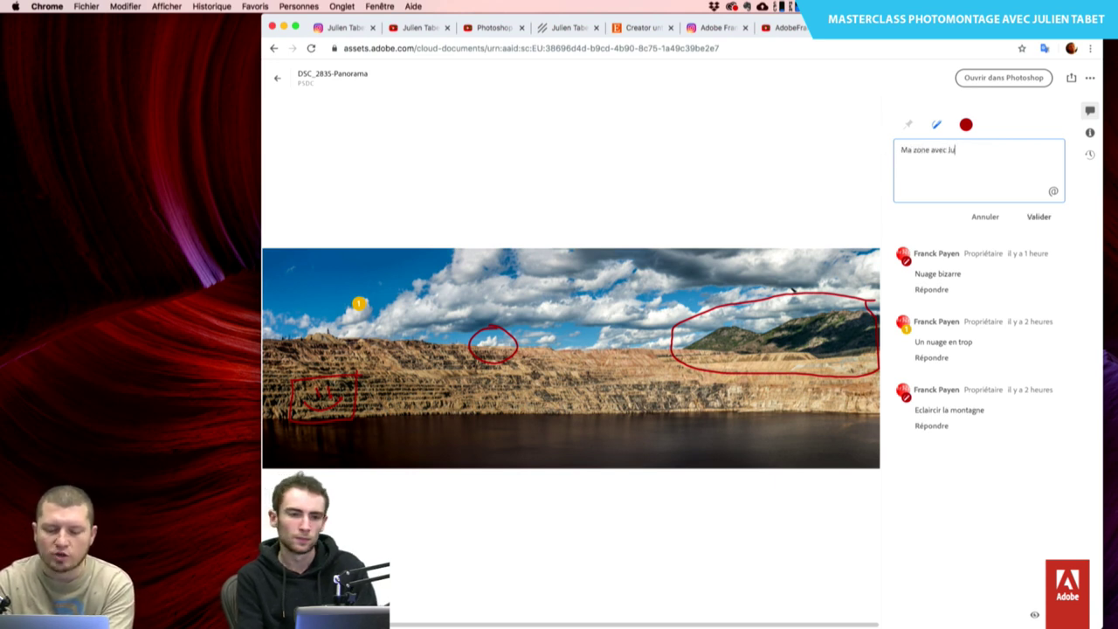
{"action": "type", "text": "lien Tabet"}
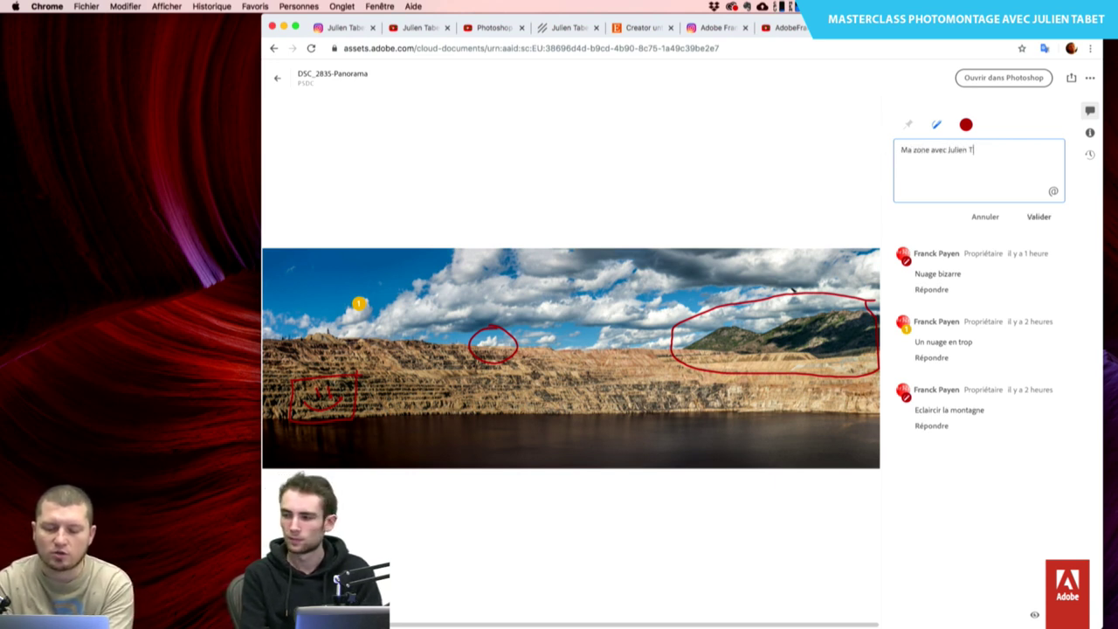
{"action": "left_click", "coordinate": [1039, 217]}
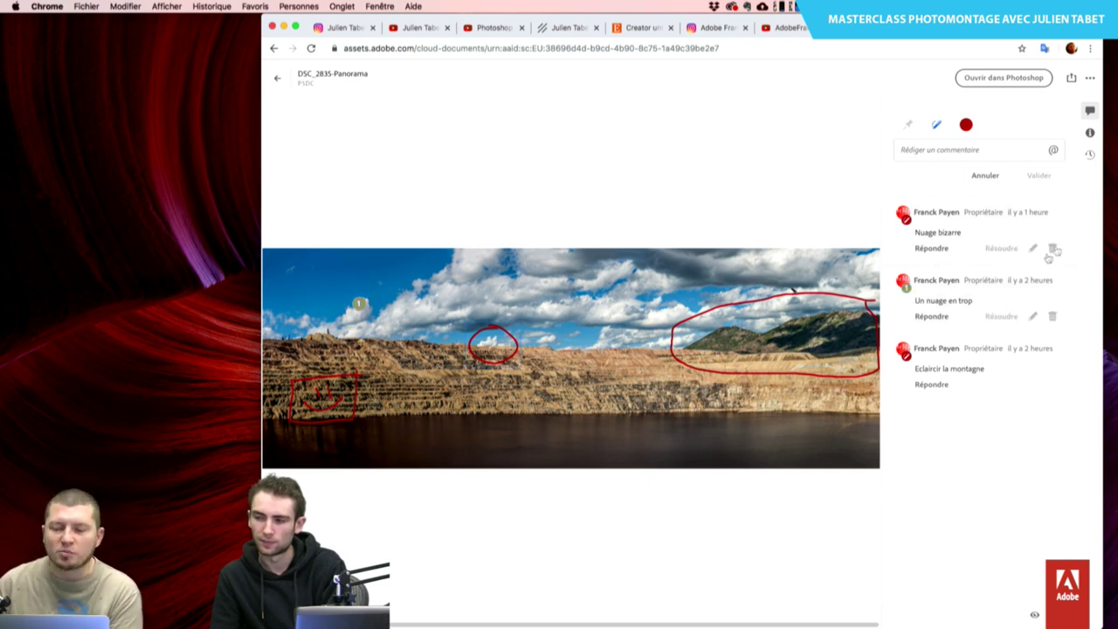
Preview the 10:35, A garder Photomontage and 10:51 versions, then check the 10:33 version's options
{"action": "left_click", "coordinate": [1091, 156]}
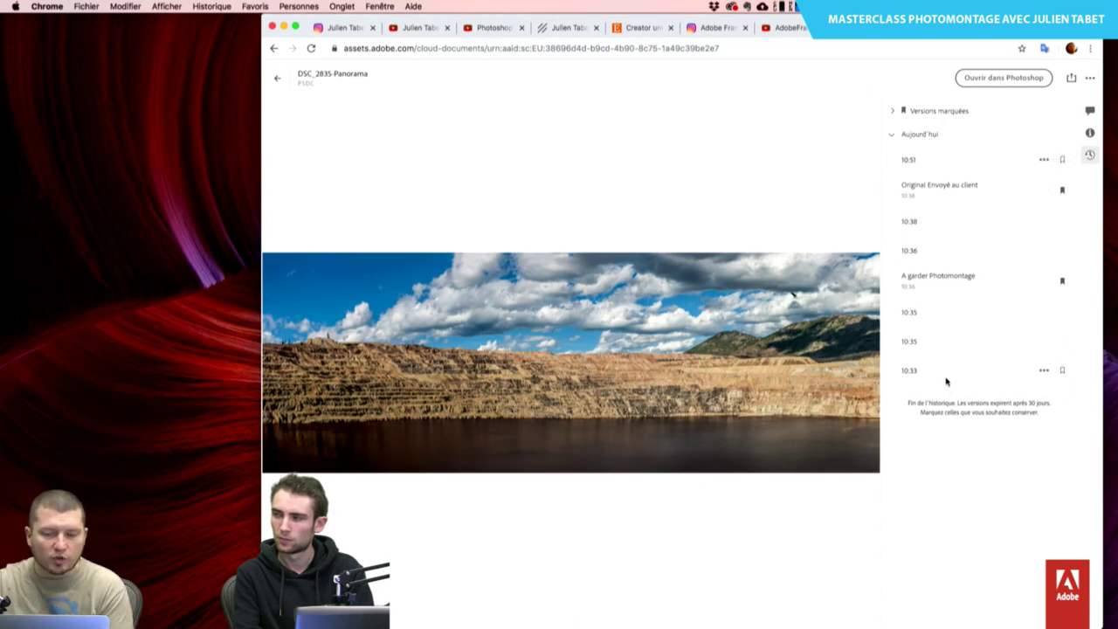
{"action": "left_click", "coordinate": [931, 348]}
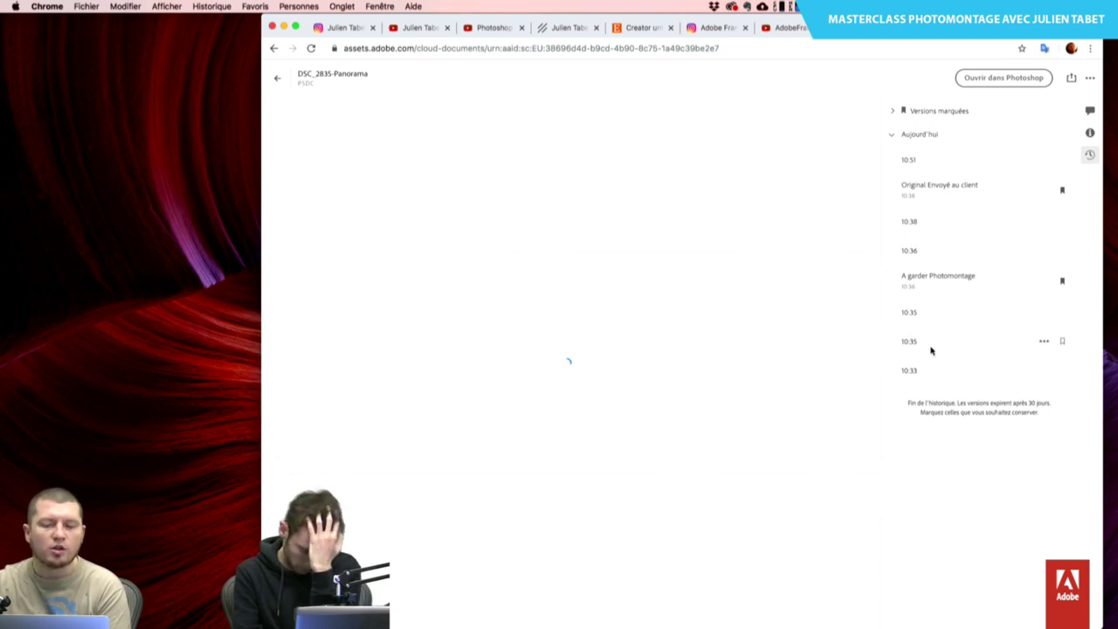
{"action": "left_click", "coordinate": [927, 310]}
{"action": "left_click", "coordinate": [931, 285]}
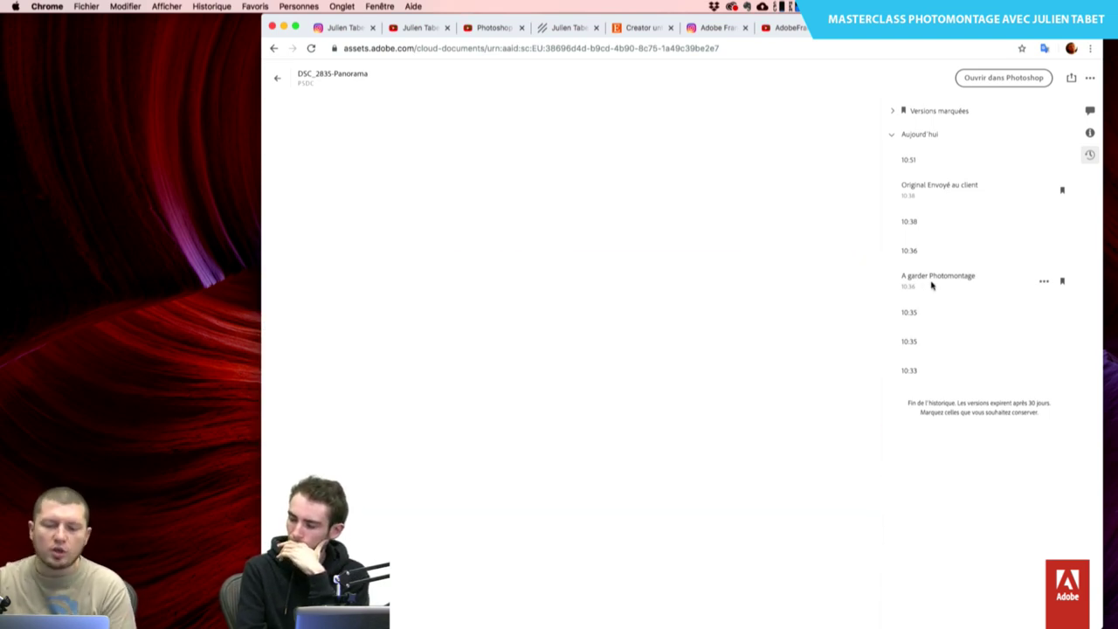
{"action": "left_click", "coordinate": [928, 258]}
{"action": "left_click", "coordinate": [927, 196]}
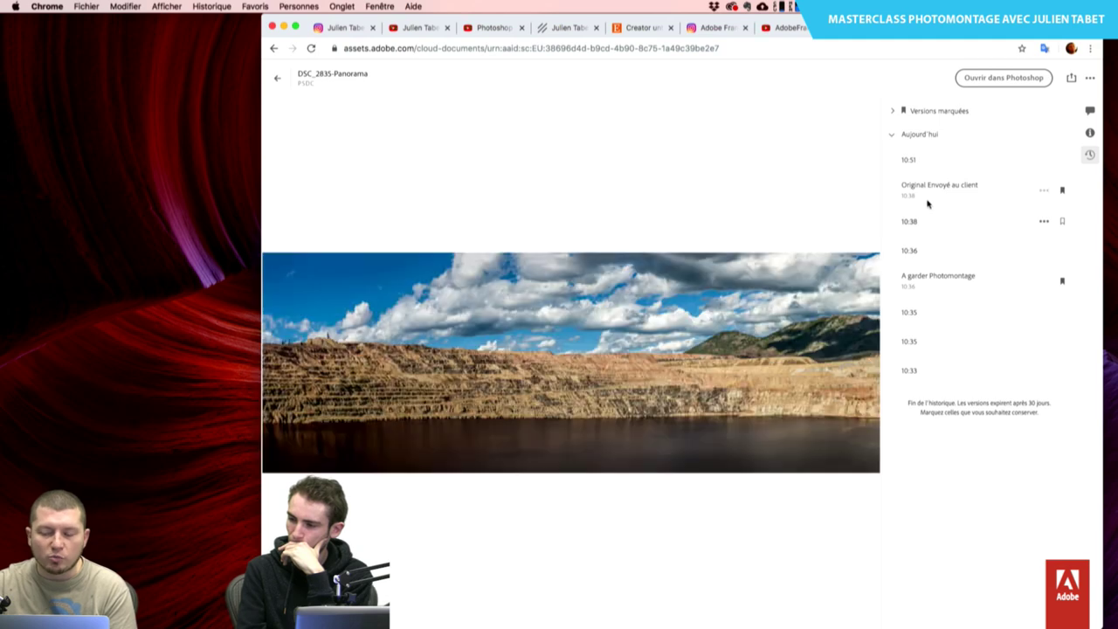
{"action": "left_click", "coordinate": [929, 164]}
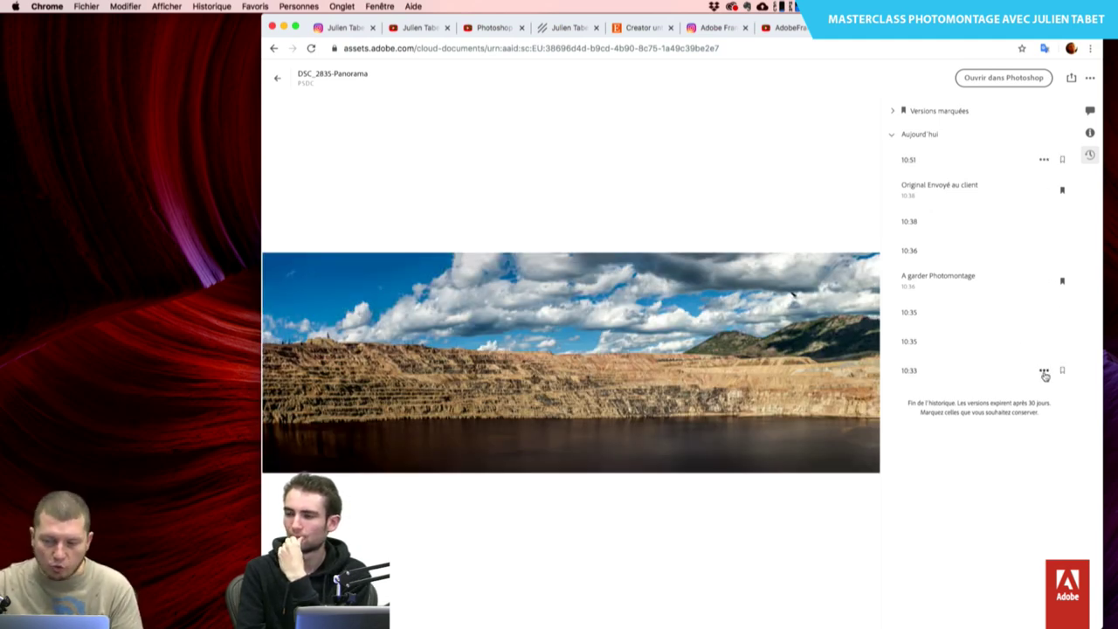
{"action": "left_click", "coordinate": [1044, 372]}
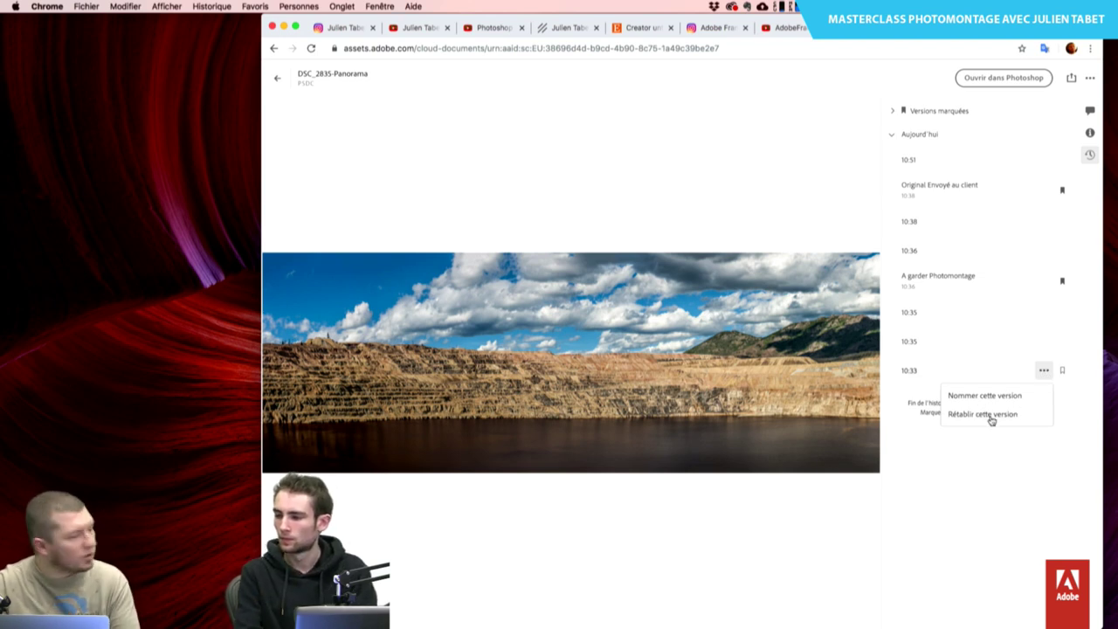
{"action": "left_click", "coordinate": [990, 574]}
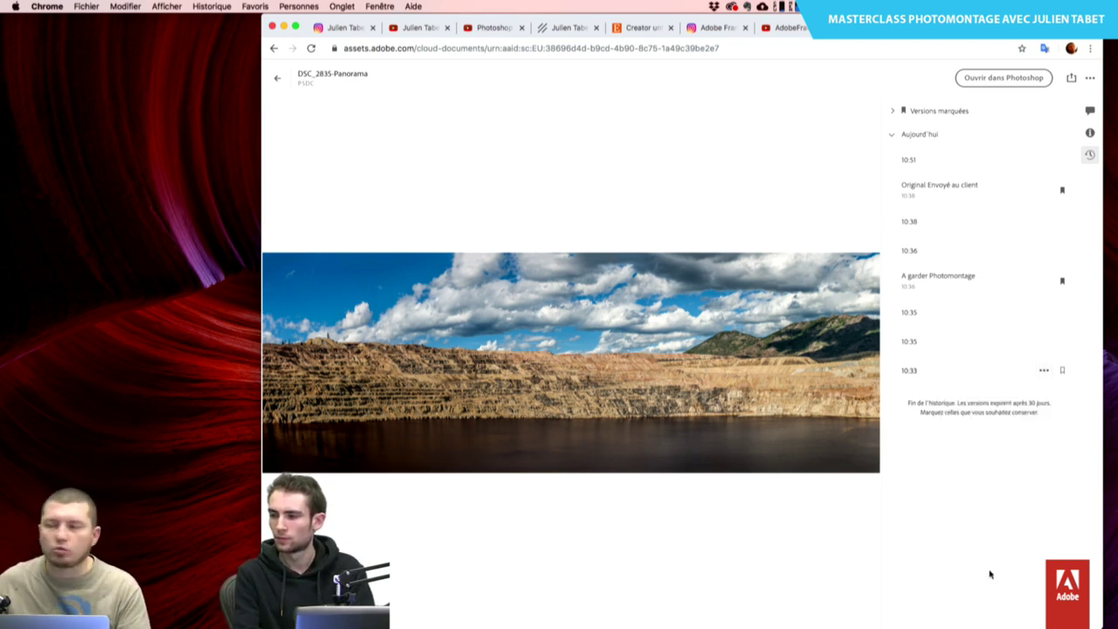
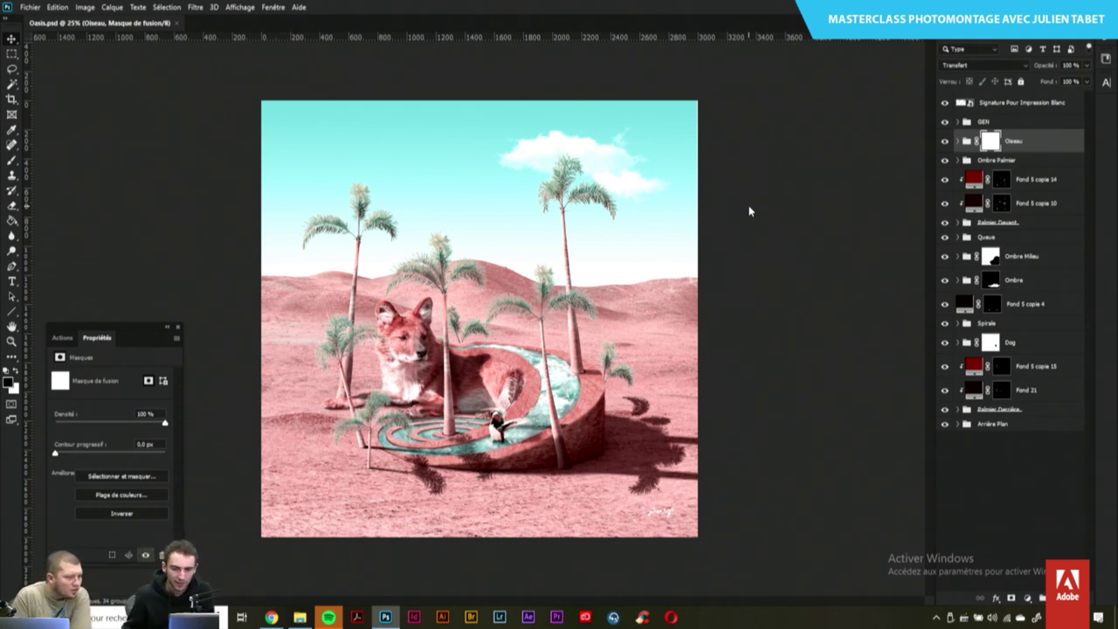
Expand the Arrière Plan group, and open then close the Sol group
{"action": "left_click", "coordinate": [957, 424]}
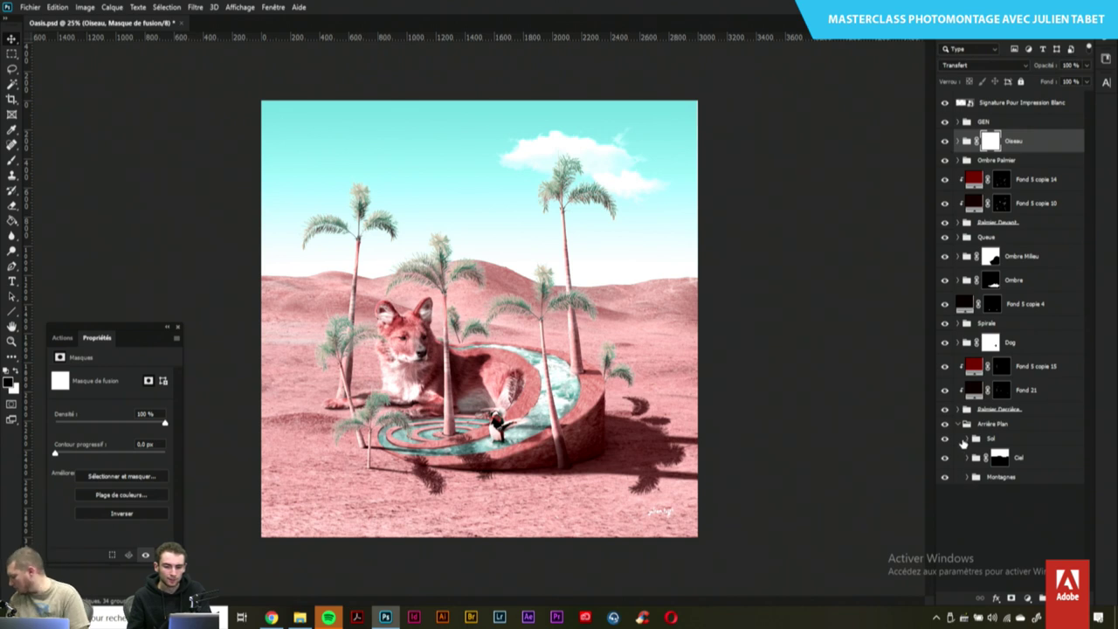
{"action": "left_click", "coordinate": [967, 439]}
{"action": "left_click", "coordinate": [967, 439]}
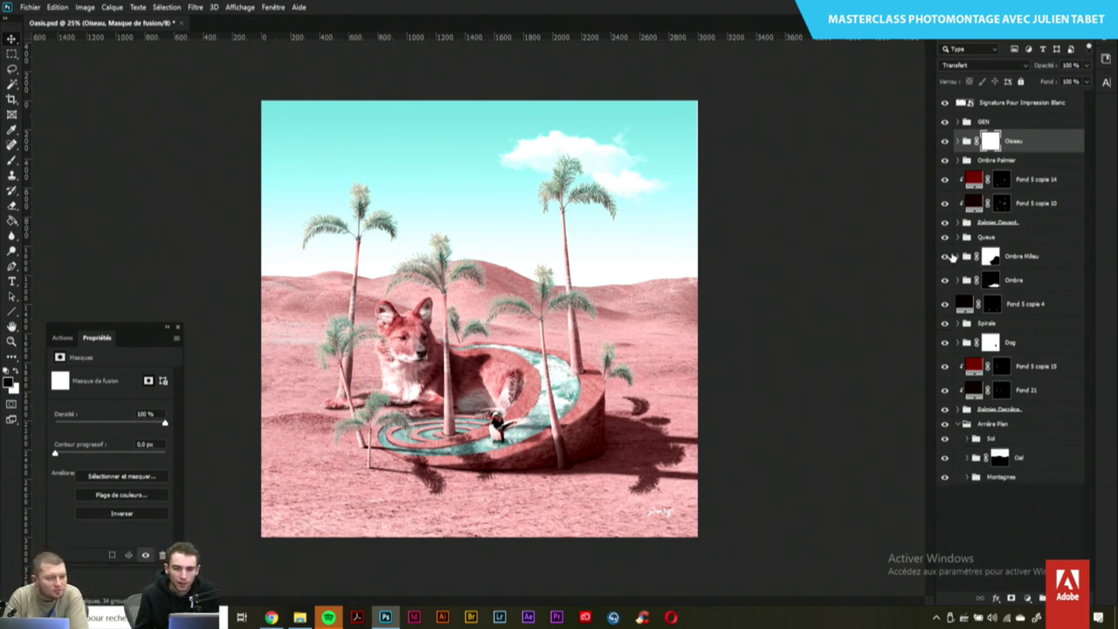
Toggle Spirale, Palmier Devant, Palmier Derrière and Dog visibility to compare, then expand Dog
{"action": "left_click", "coordinate": [944, 237]}
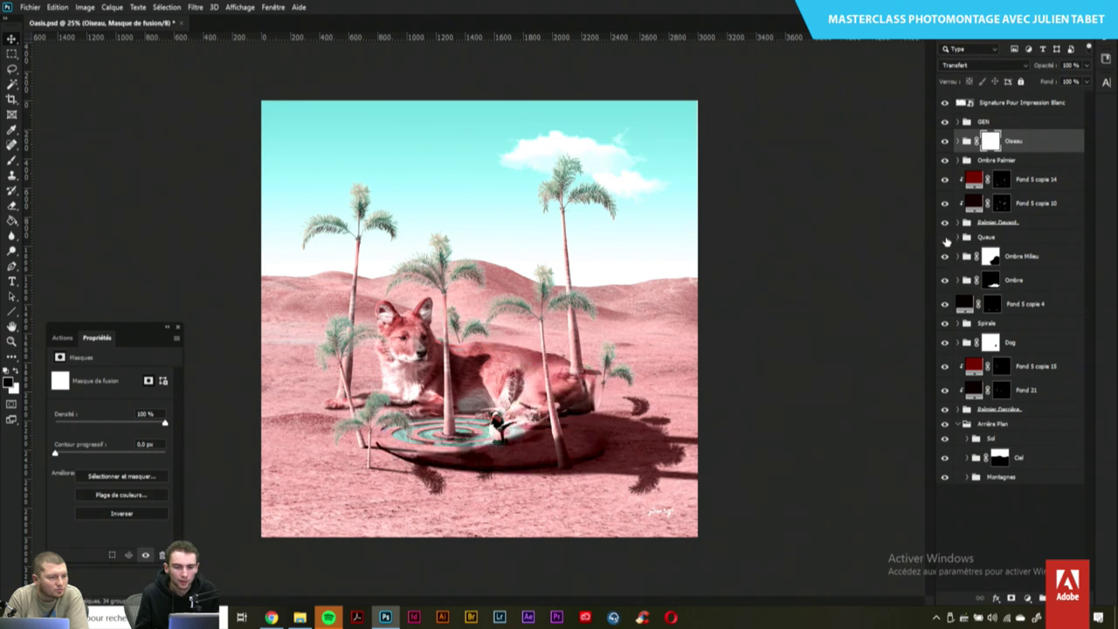
{"action": "left_click", "coordinate": [944, 238]}
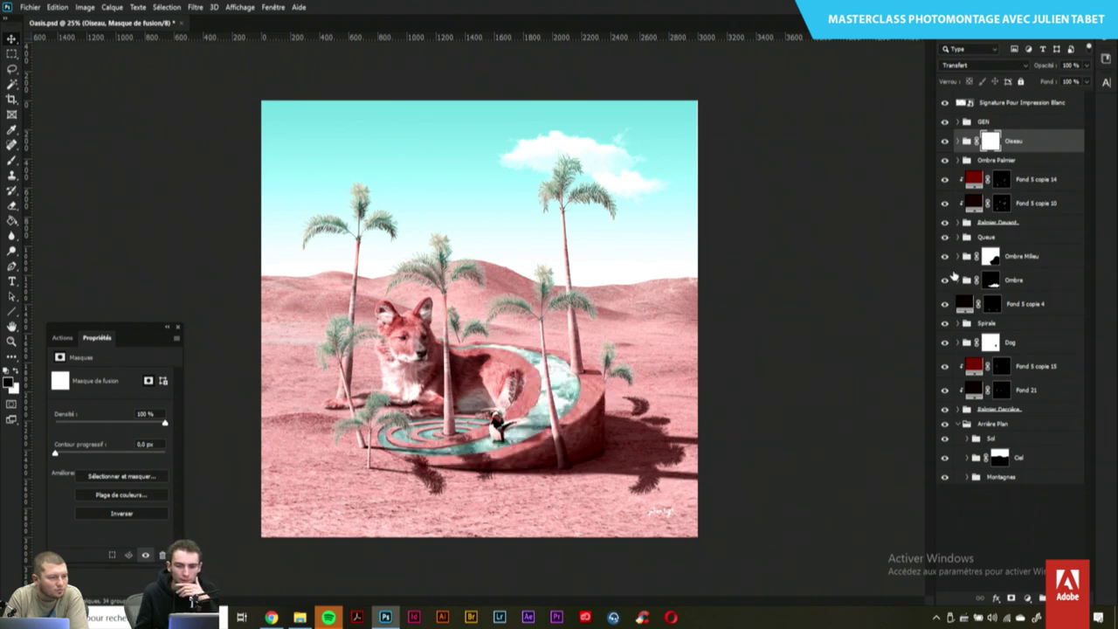
{"action": "left_click", "coordinate": [944, 223]}
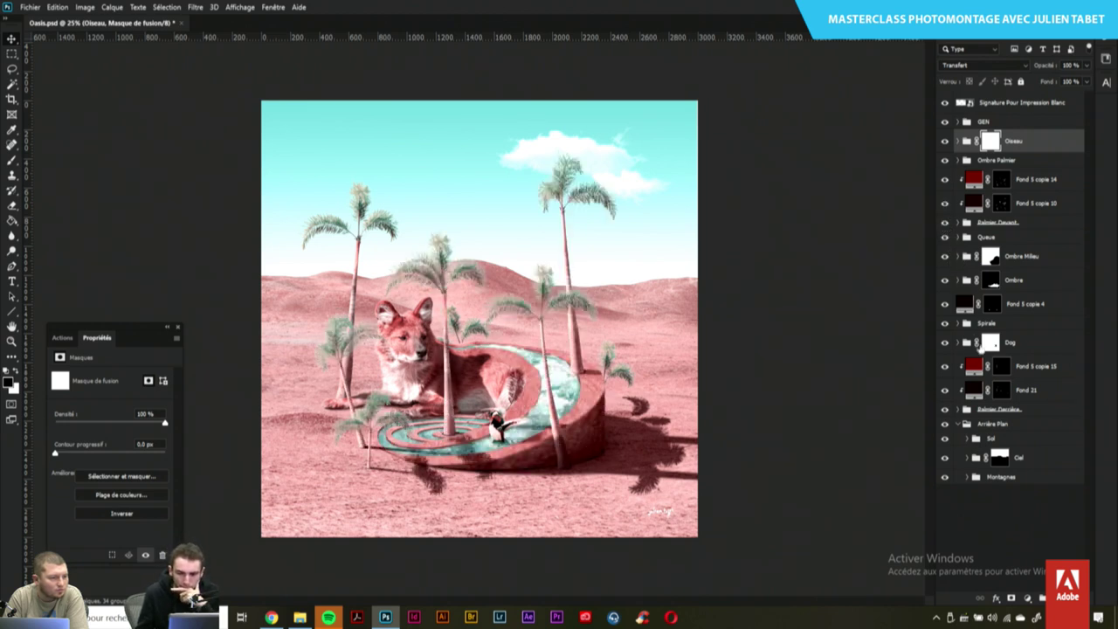
{"action": "left_click", "coordinate": [945, 409]}
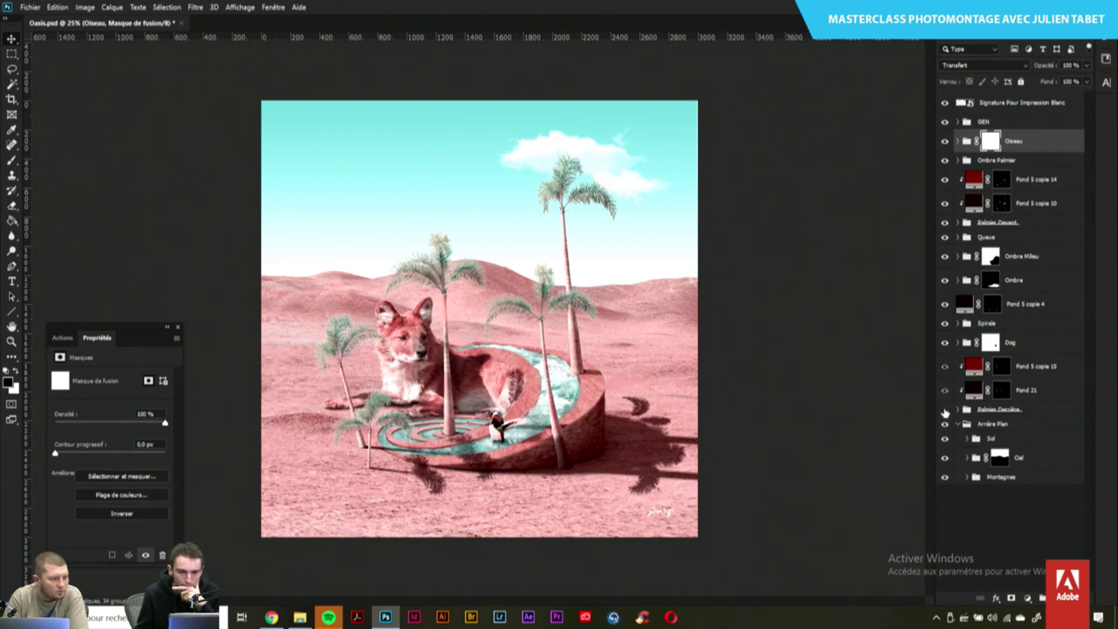
{"action": "left_click", "coordinate": [944, 342]}
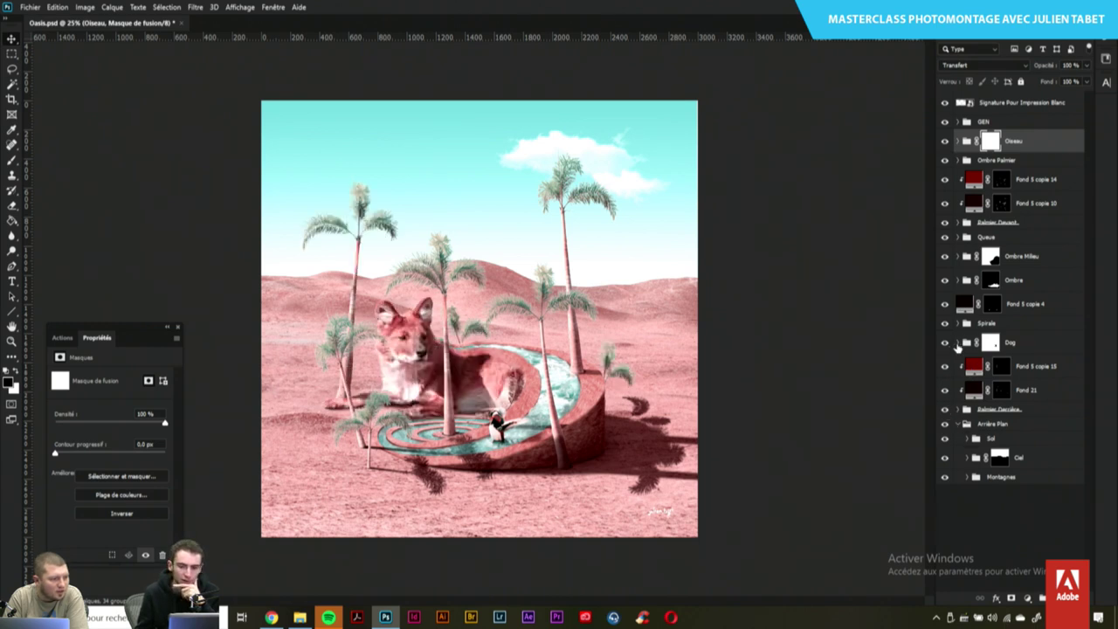
{"action": "left_click", "coordinate": [959, 343]}
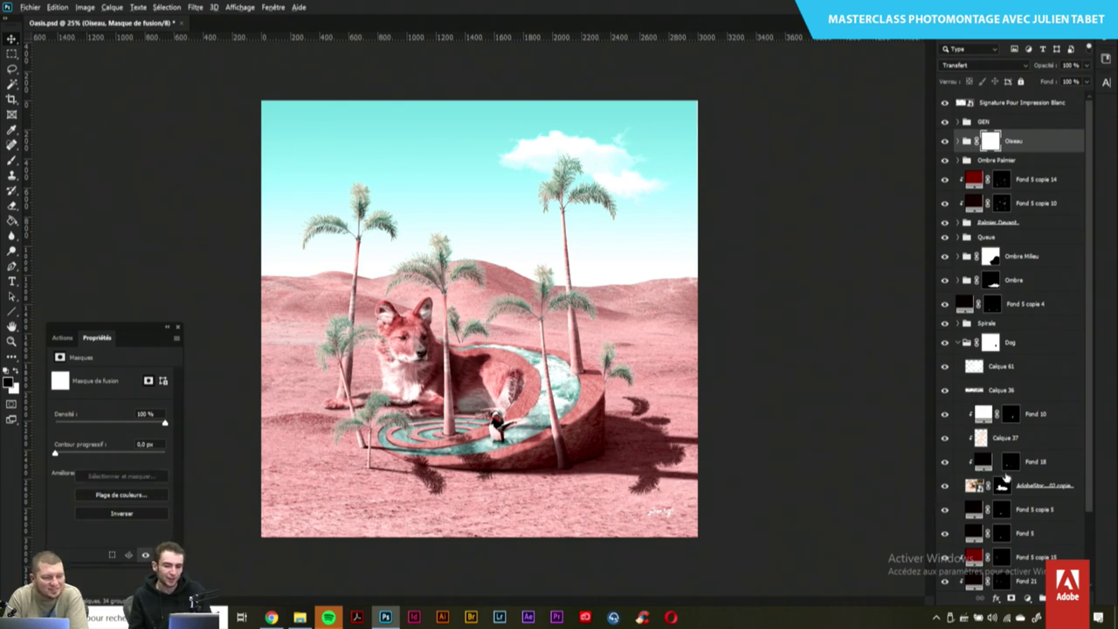
Solo the dog layer and switch its layer and Dog group masks off and back on
{"action": "left_click", "coordinate": [944, 486], "text": "alt"}
{"action": "left_click", "coordinate": [1002, 486], "text": "shift"}
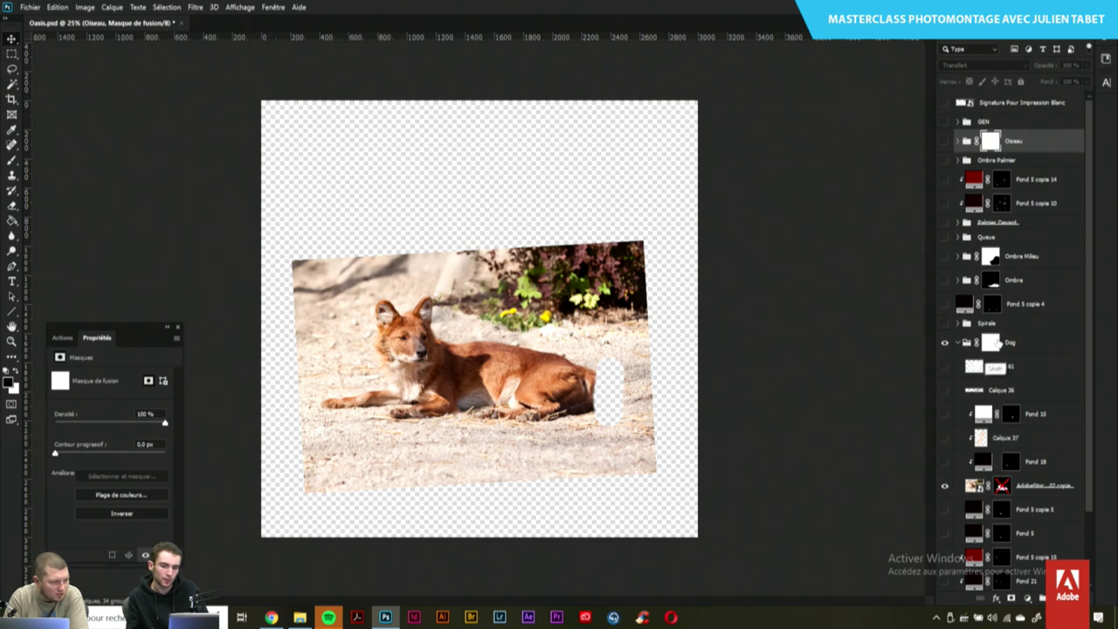
{"action": "left_click", "coordinate": [990, 345], "text": "shift"}
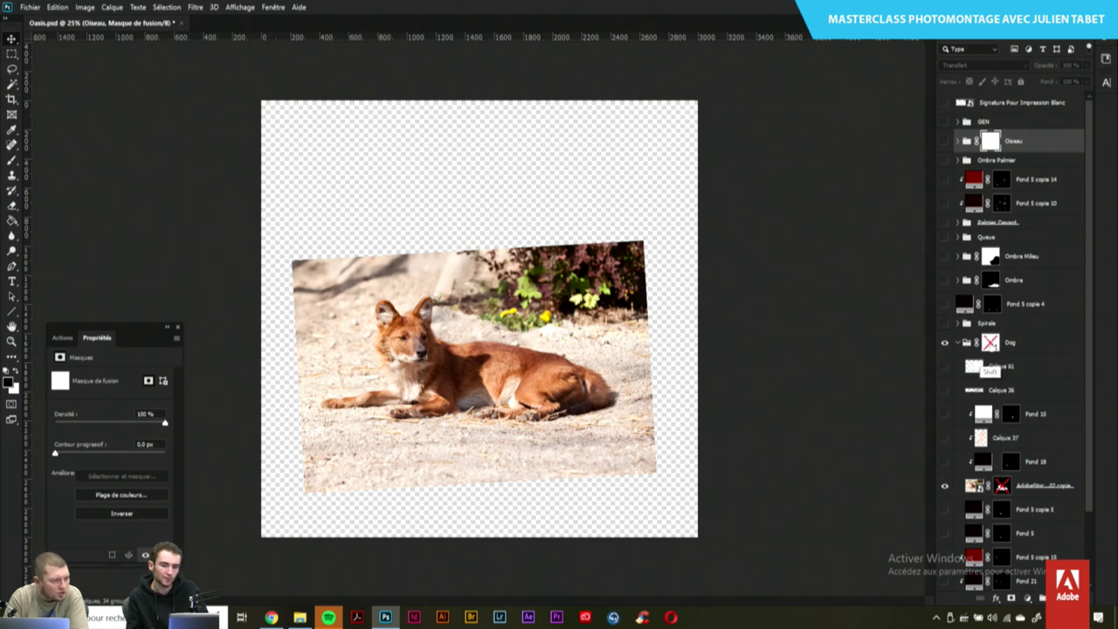
{"action": "left_click", "coordinate": [989, 343], "text": "shift"}
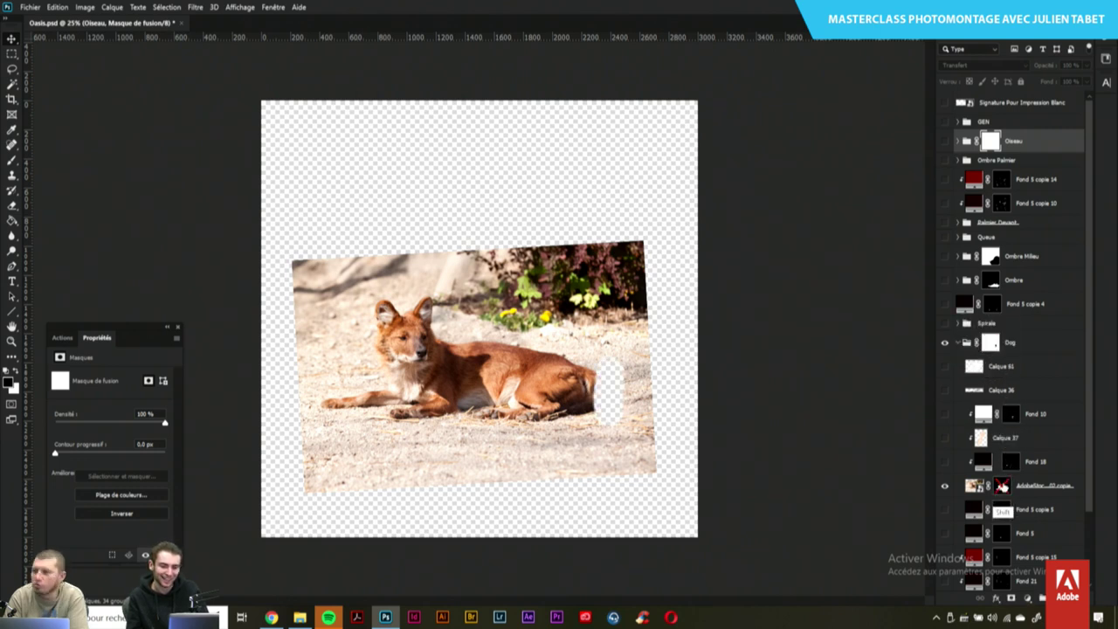
{"action": "left_click", "coordinate": [1002, 486], "text": "shift"}
Compare the full composite with the soloed dog, then solo it with its mask disabled
{"action": "left_click", "coordinate": [943, 487], "text": "alt"}
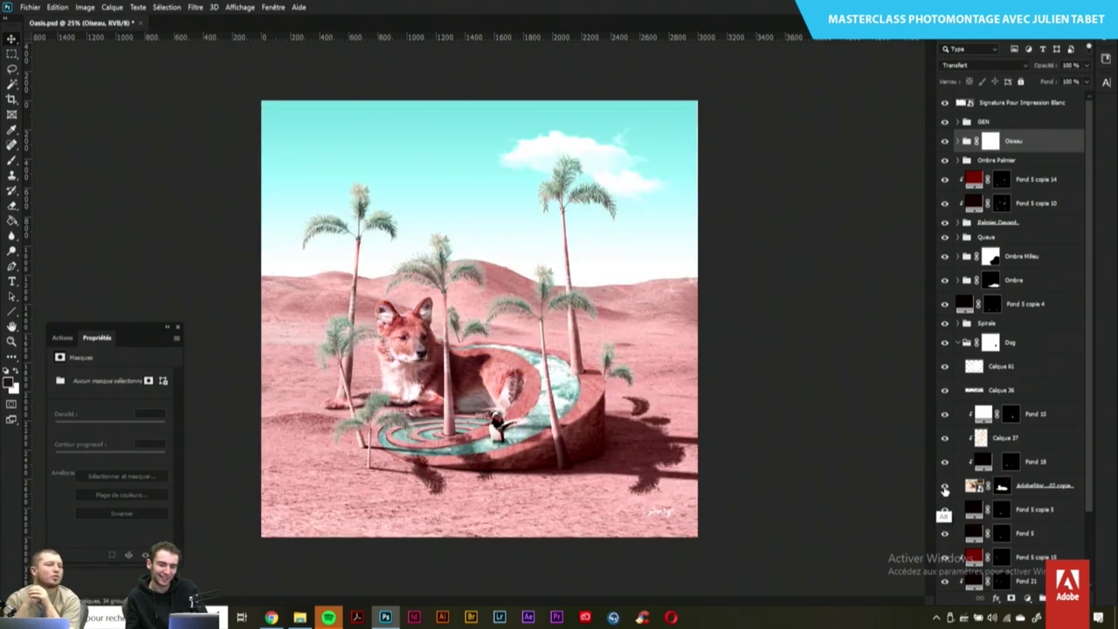
{"action": "left_click", "coordinate": [943, 487], "text": "alt"}
{"action": "left_click", "coordinate": [944, 489], "text": "alt"}
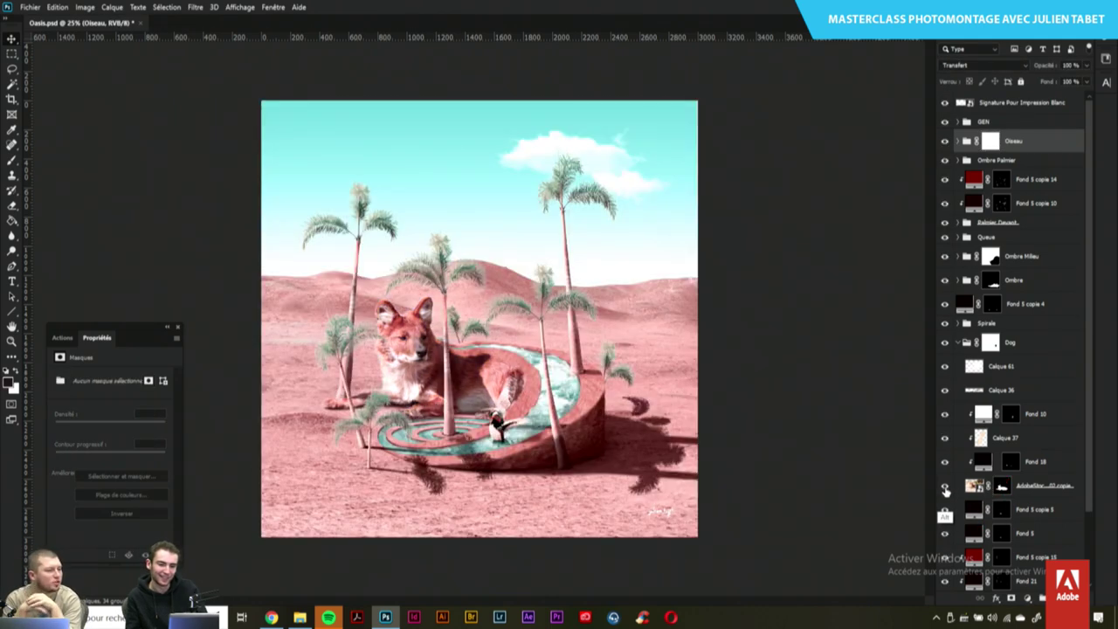
{"action": "left_click", "coordinate": [944, 489], "text": "alt"}
{"action": "left_click", "coordinate": [944, 489], "text": "alt"}
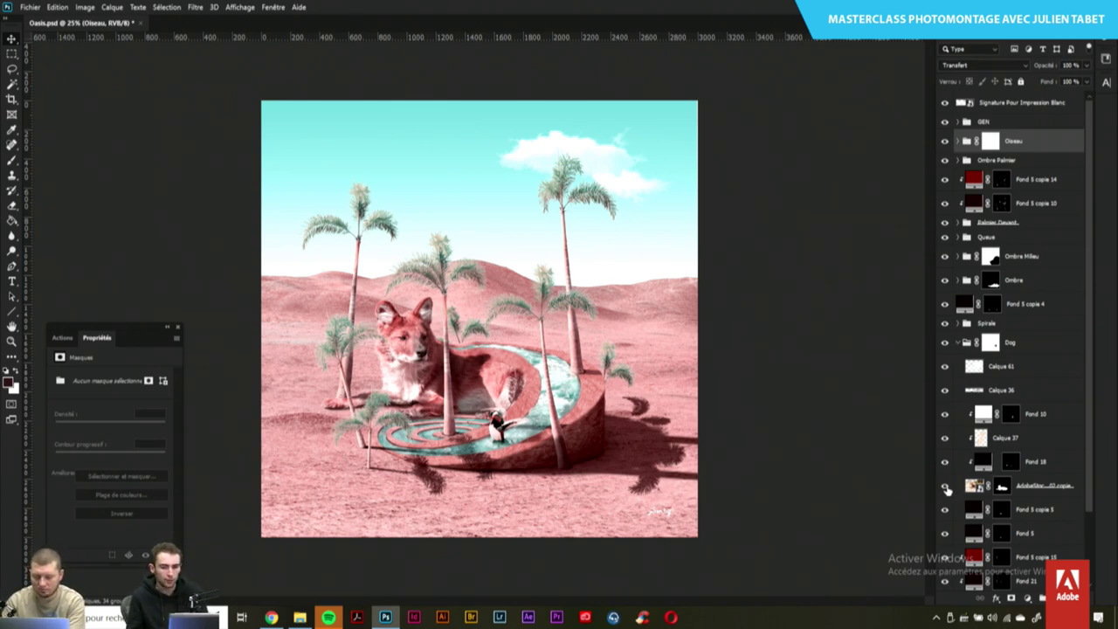
{"action": "left_click", "coordinate": [946, 487], "text": "alt"}
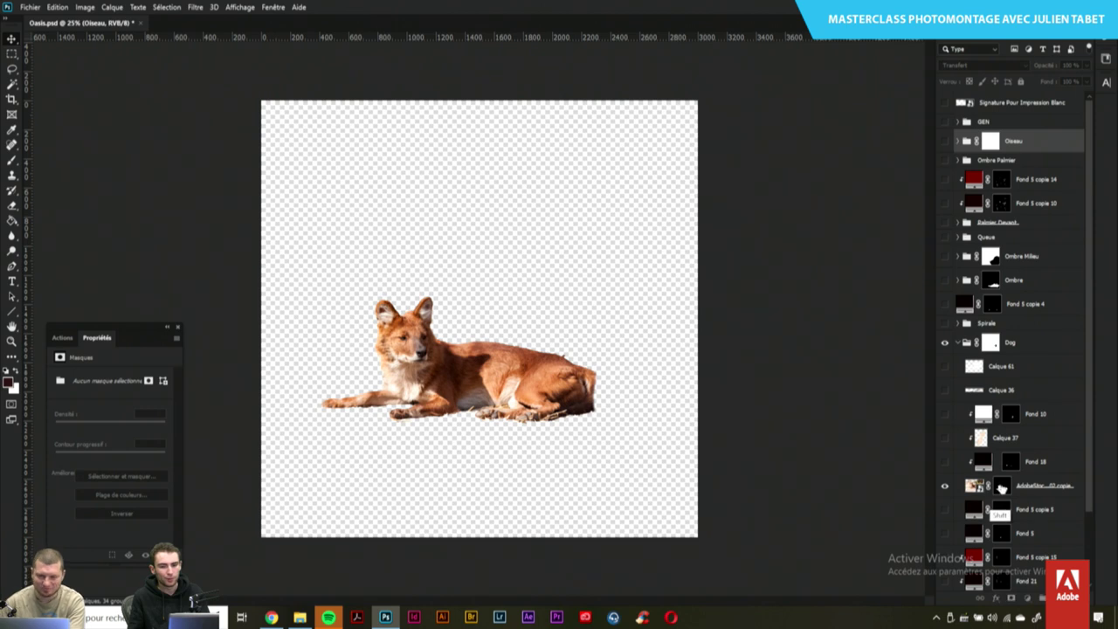
{"action": "left_click", "coordinate": [1002, 486], "text": "shift"}
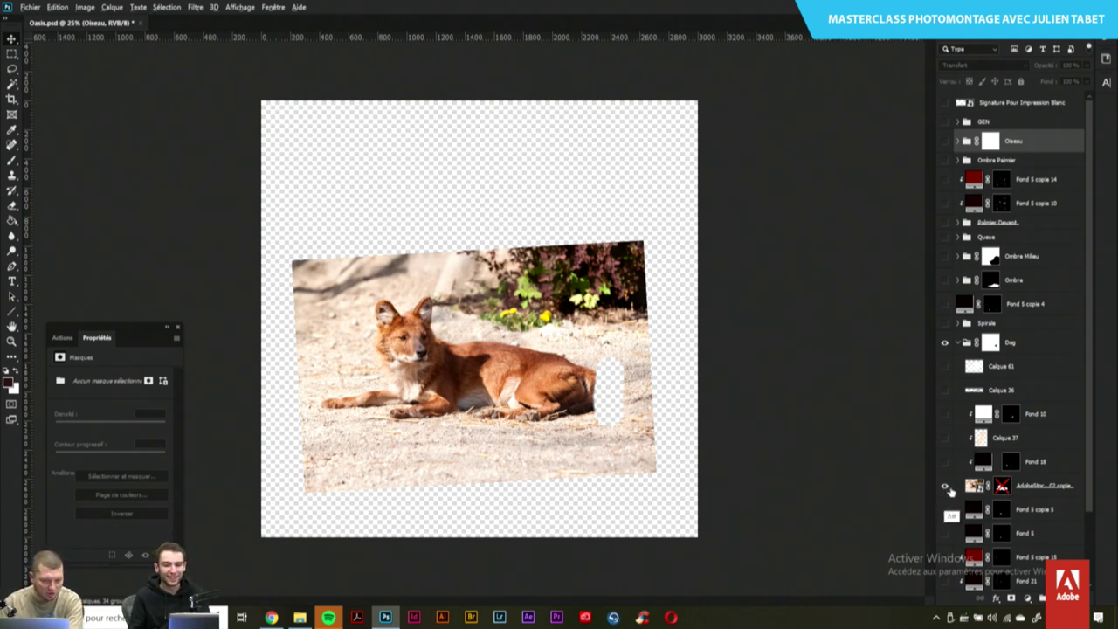
Toggle the dog photo's solo visibility and browse the Sélection menu without choosing
{"action": "left_click", "coordinate": [945, 486], "text": "alt"}
{"action": "left_click", "coordinate": [945, 486], "text": "alt"}
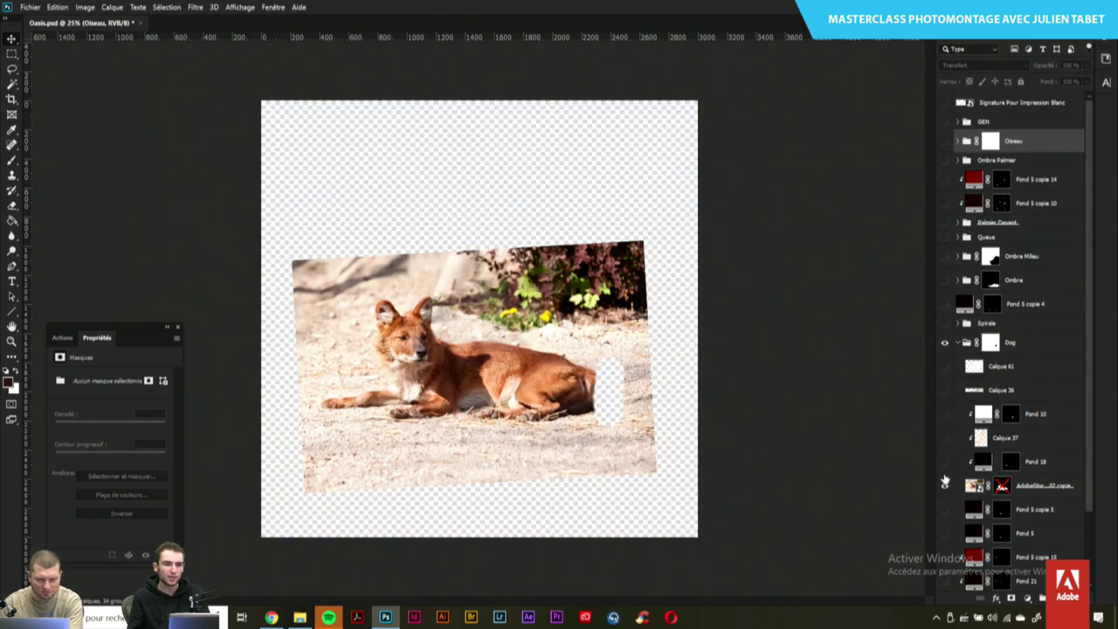
{"action": "left_click", "coordinate": [945, 485]}
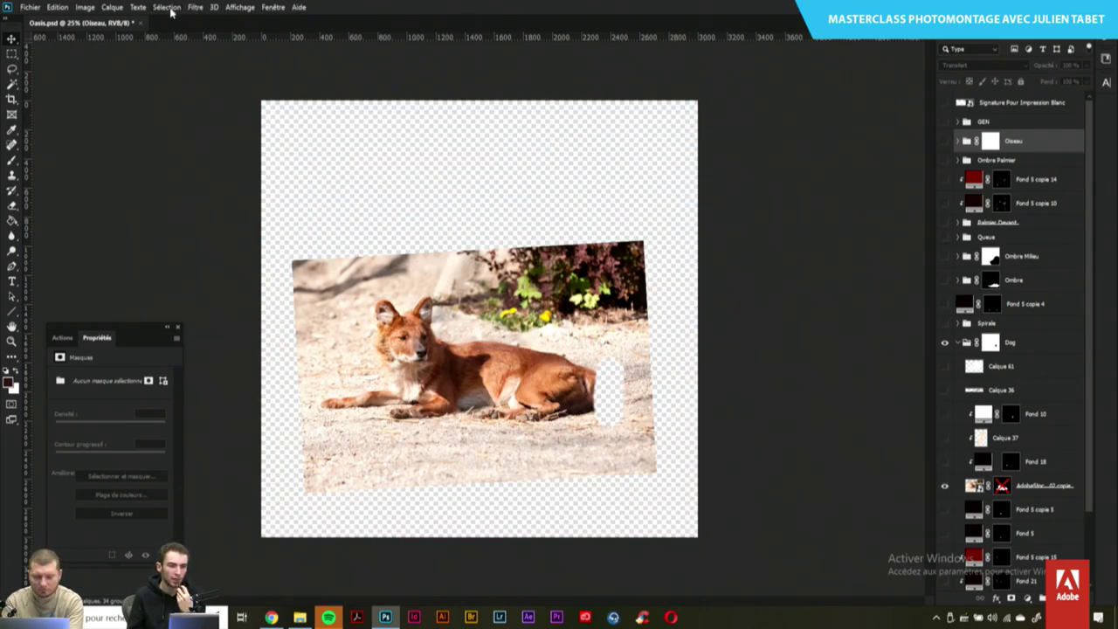
{"action": "left_click", "coordinate": [167, 7]}
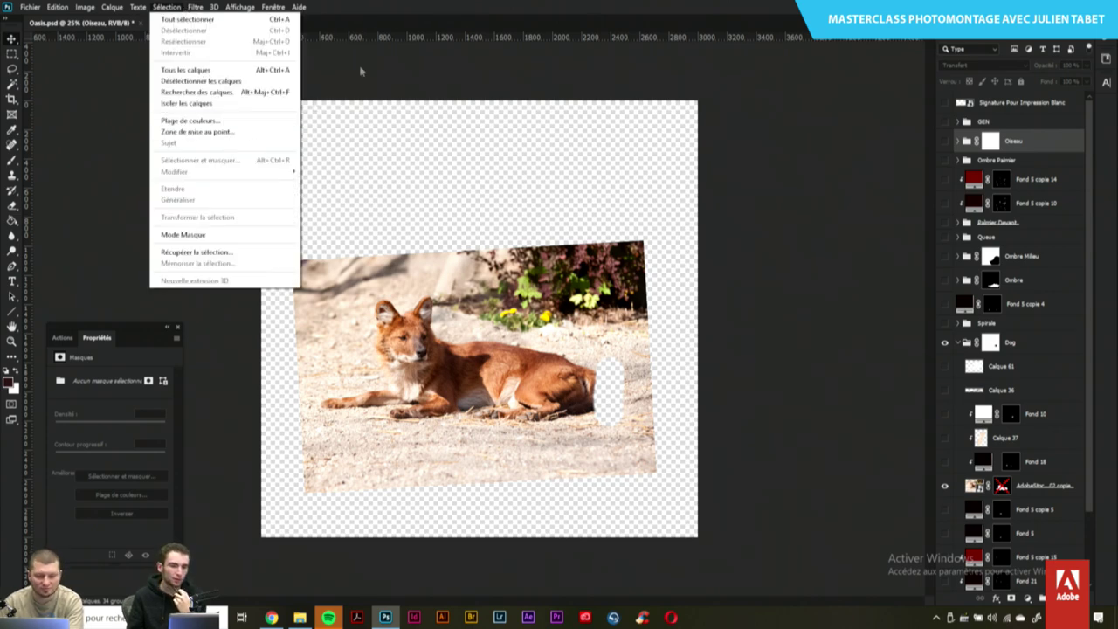
{"action": "left_click", "coordinate": [553, 6]}
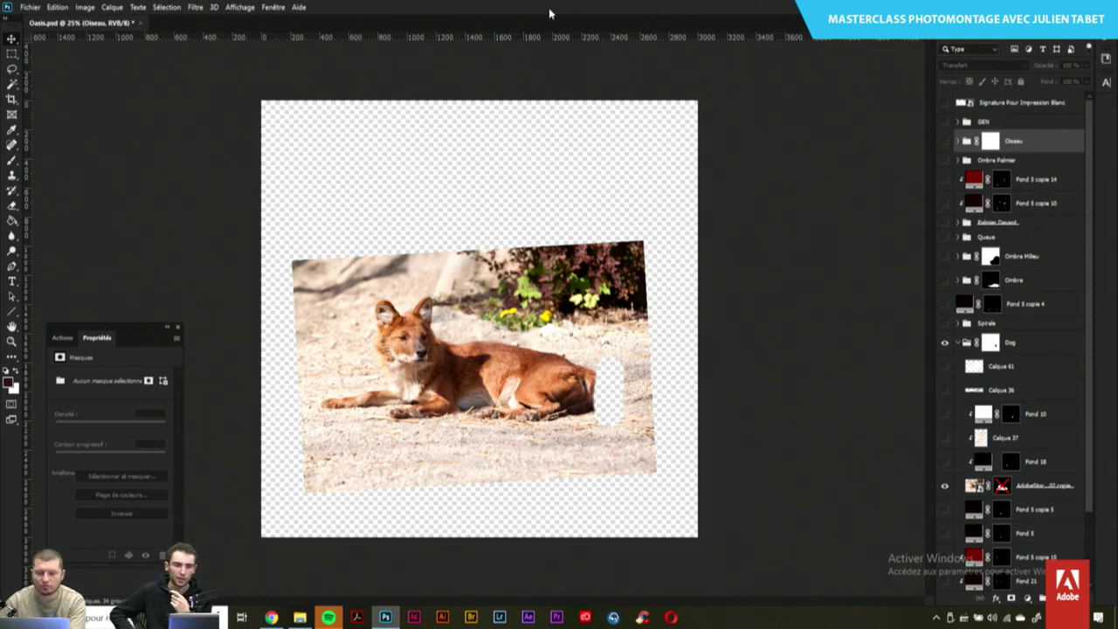
With the dog photo's mask off and layer active, run Sélection > Sujet
{"action": "left_click", "coordinate": [944, 486], "text": "alt"}
{"action": "left_click", "coordinate": [1002, 487], "text": "shift"}
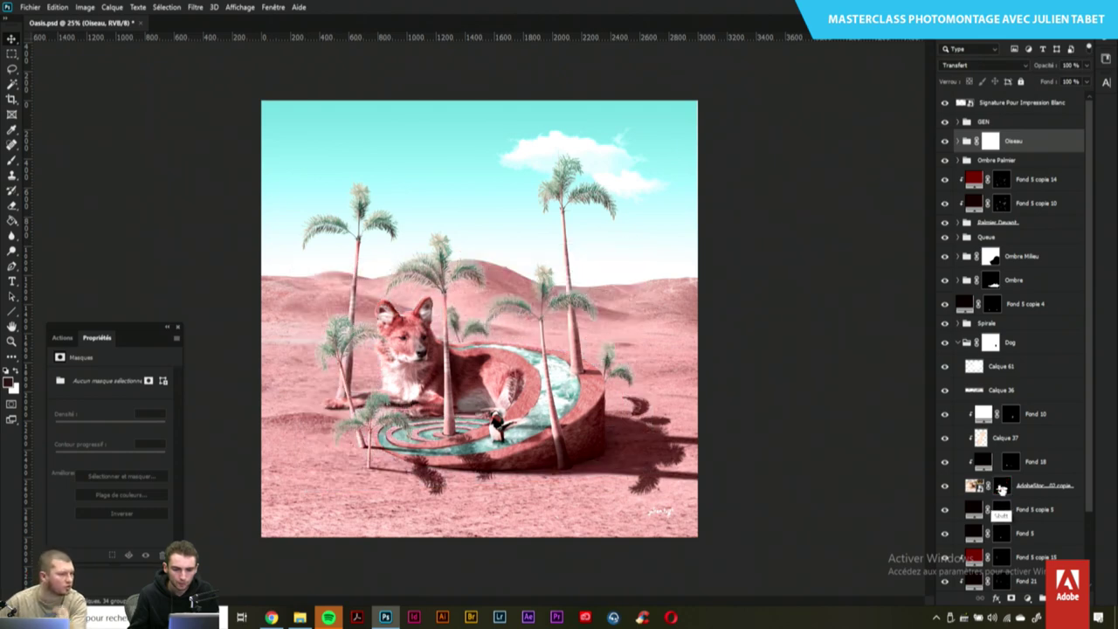
{"action": "left_click", "coordinate": [1002, 489], "text": "shift"}
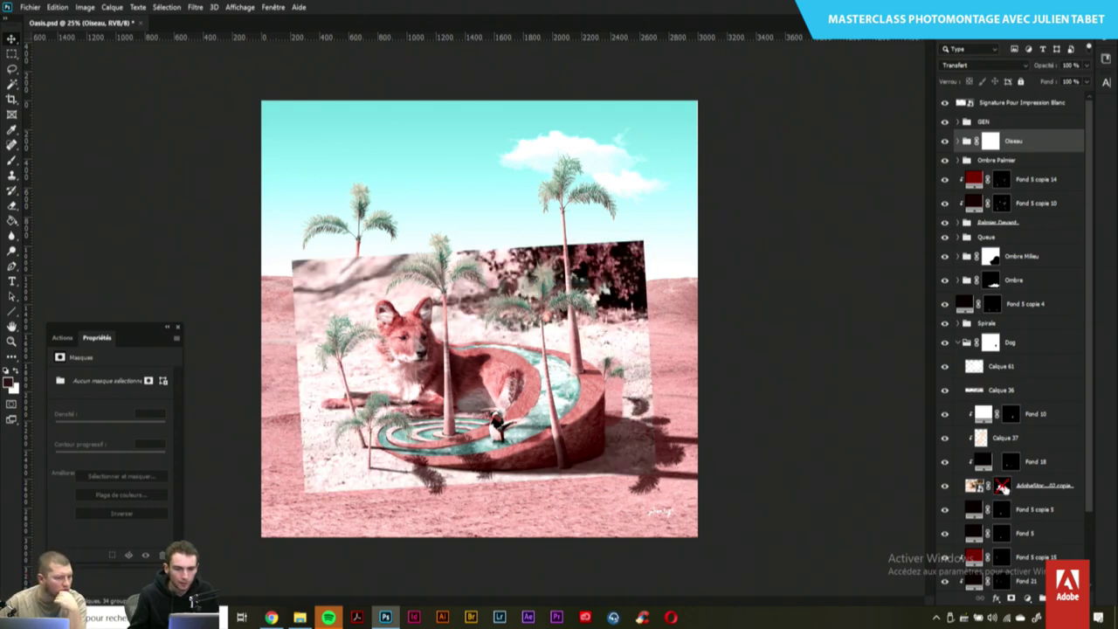
{"action": "left_click", "coordinate": [968, 486]}
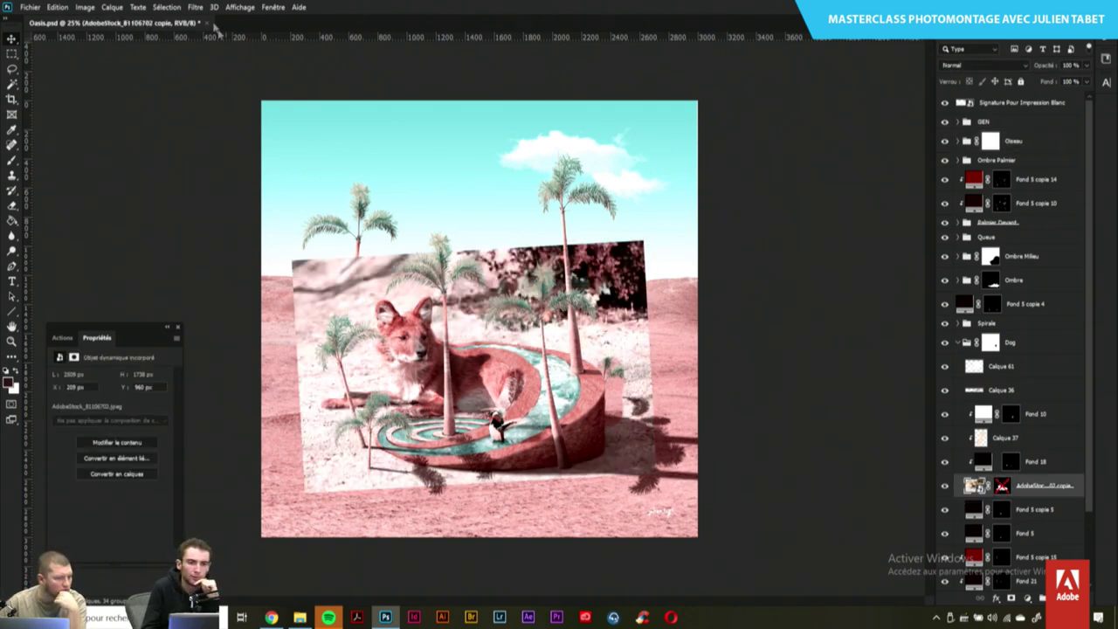
{"action": "left_click", "coordinate": [166, 7]}
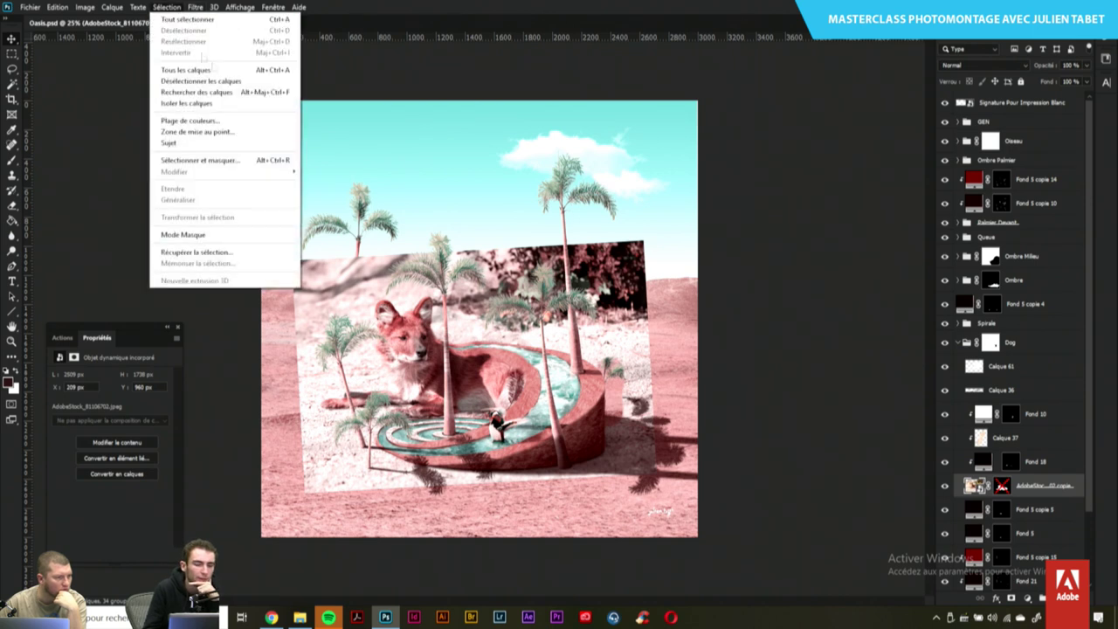
{"action": "left_click", "coordinate": [235, 150]}
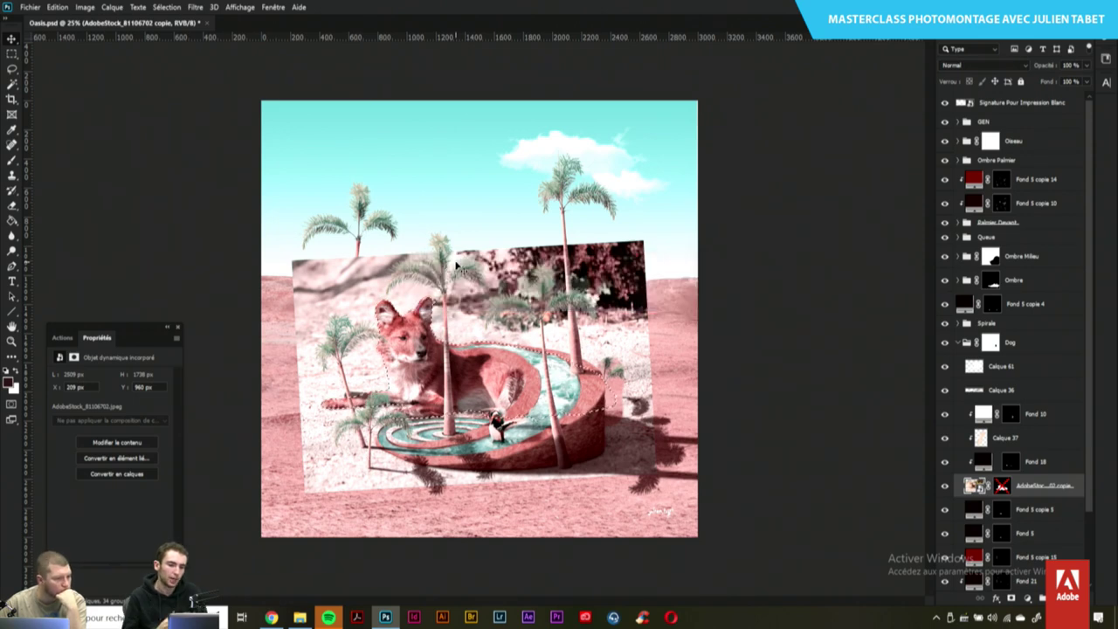
Solo the dog photo and zoom in to inspect the selection, then show all layers
{"action": "left_click", "coordinate": [945, 486], "text": "alt"}
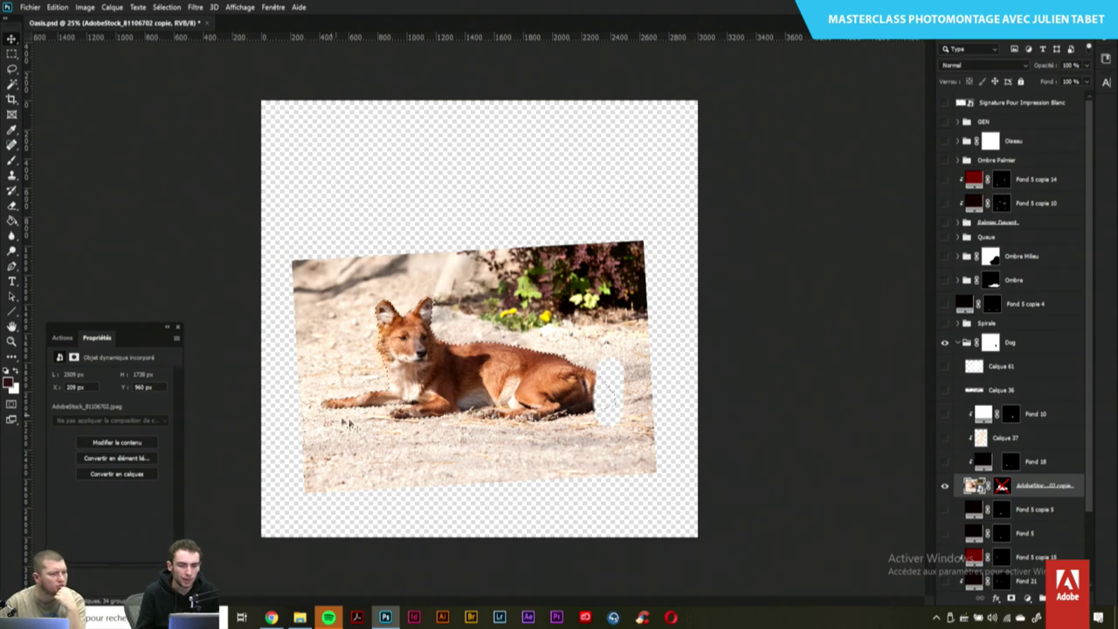
{"action": "key", "text": "ctrl+plus"}
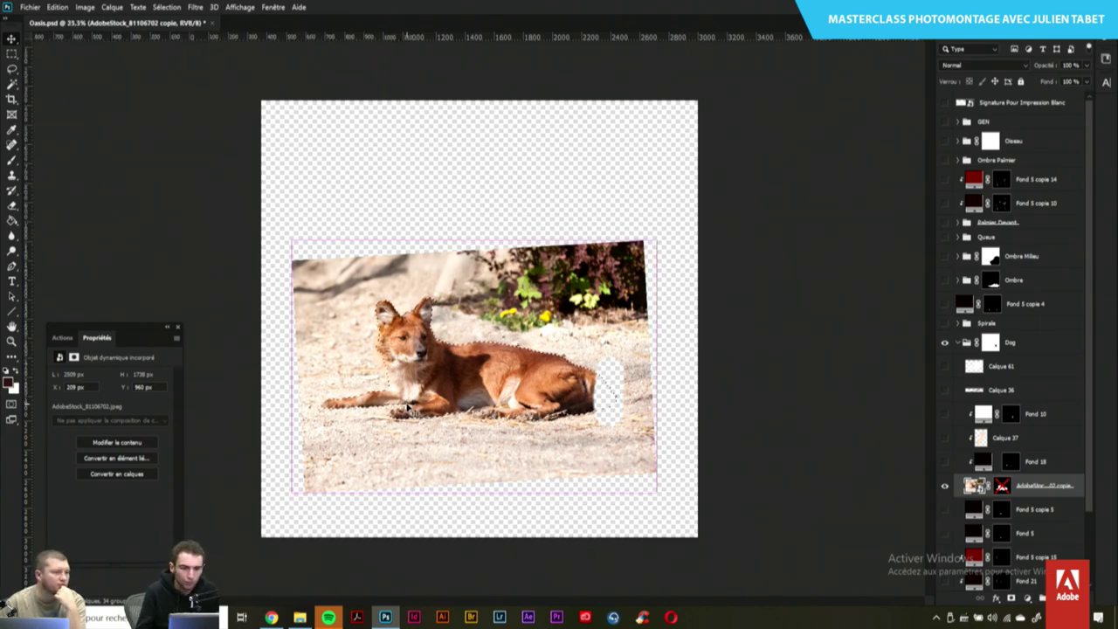
{"action": "scroll", "coordinate": [407, 407], "scroll_direction": "up", "scroll_amount": 1}
{"action": "scroll", "coordinate": [407, 407], "scroll_direction": "up", "scroll_amount": 1}
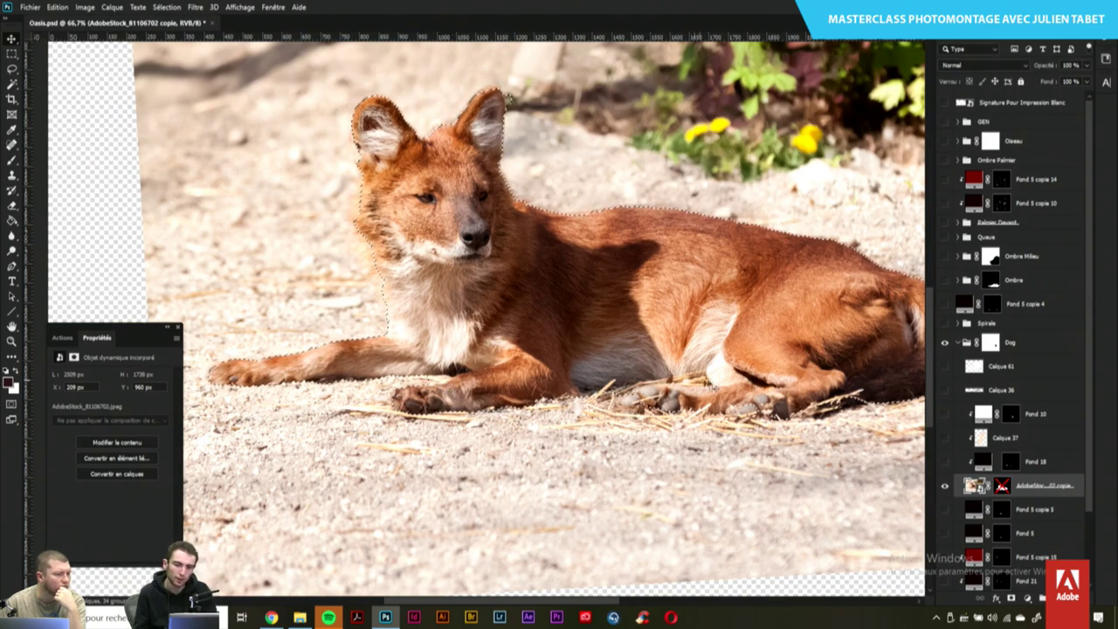
{"action": "scroll", "coordinate": [851, 460], "scroll_direction": "down", "scroll_amount": 1}
{"action": "scroll", "coordinate": [852, 461], "scroll_direction": "down", "scroll_amount": 1}
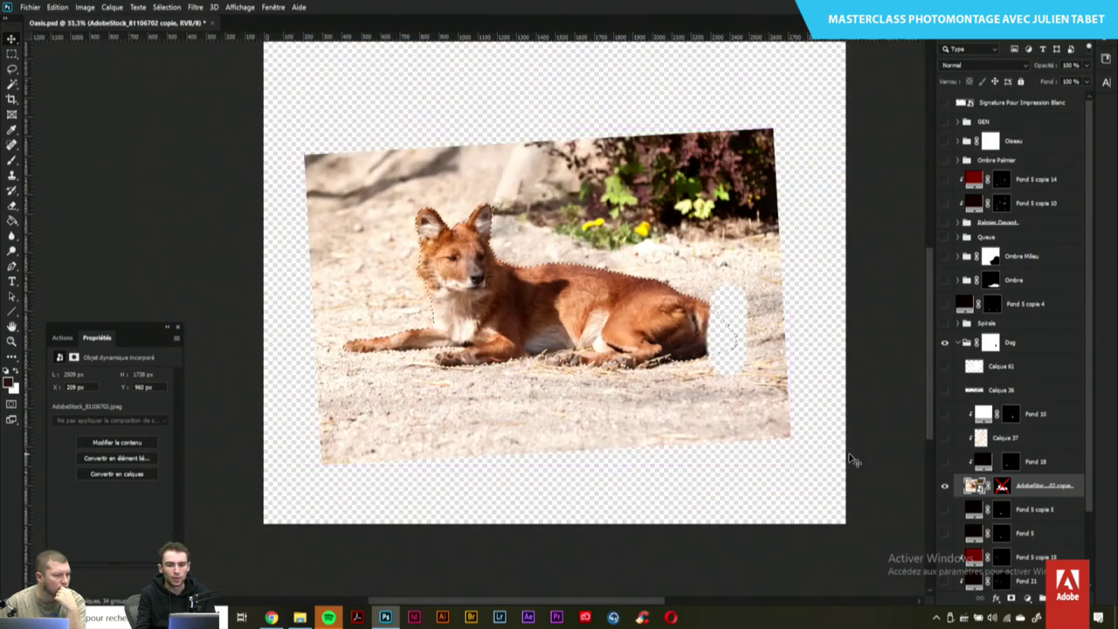
{"action": "scroll", "coordinate": [852, 461], "scroll_direction": "down", "scroll_amount": 1}
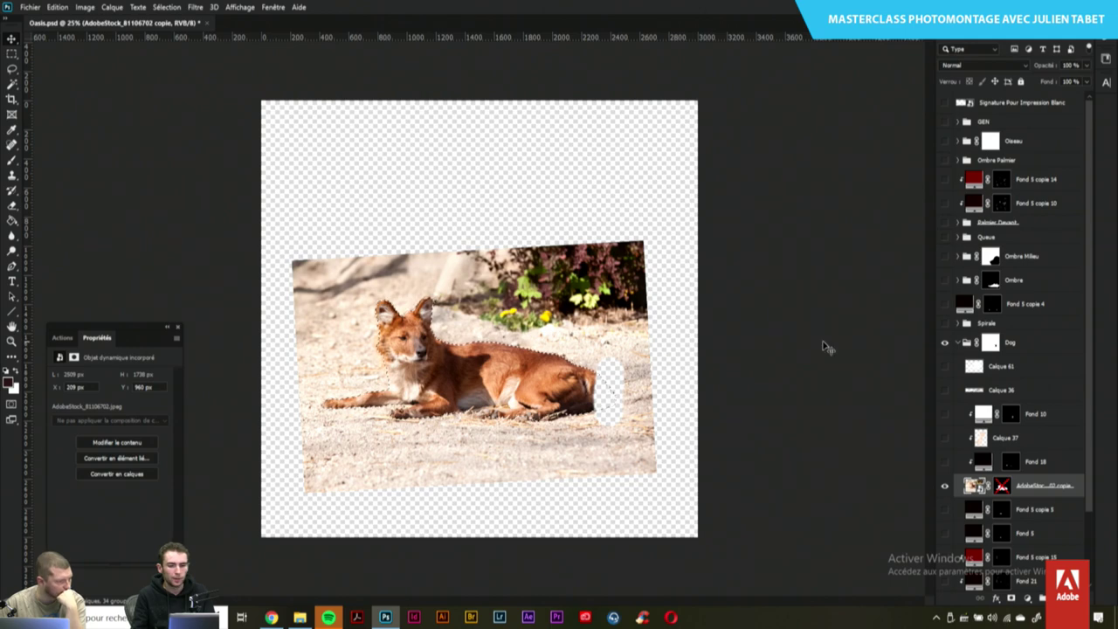
{"action": "left_click", "coordinate": [945, 489], "text": "alt"}
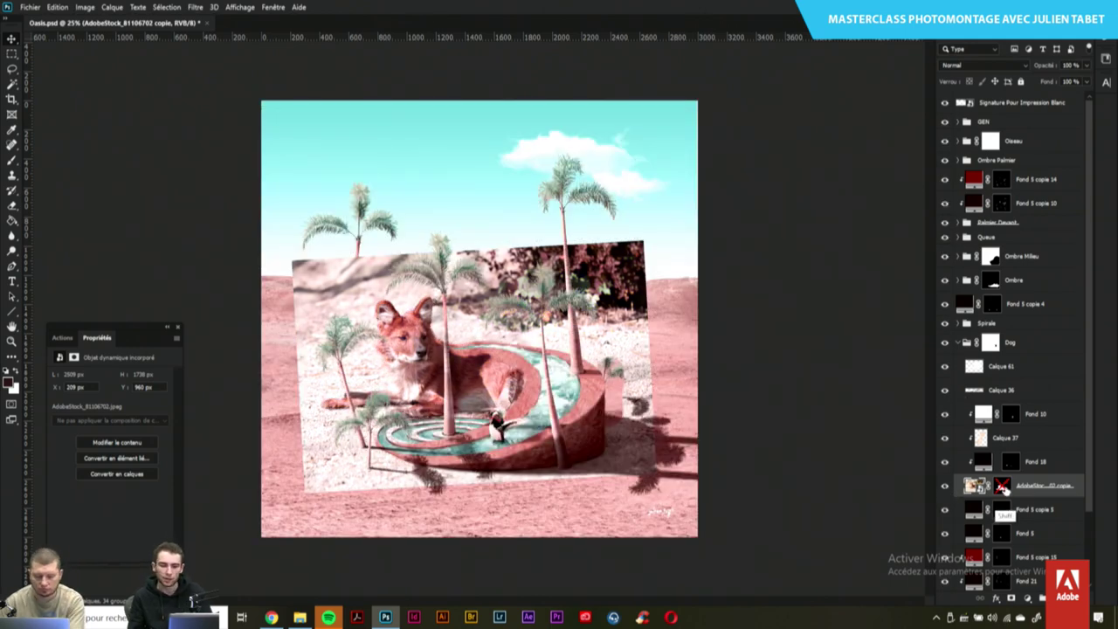
Re-enable the dog mask, then hide Ombre, both palm layers, Arrière Plan and palm shadow
{"action": "left_click", "coordinate": [1002, 486], "text": "shift"}
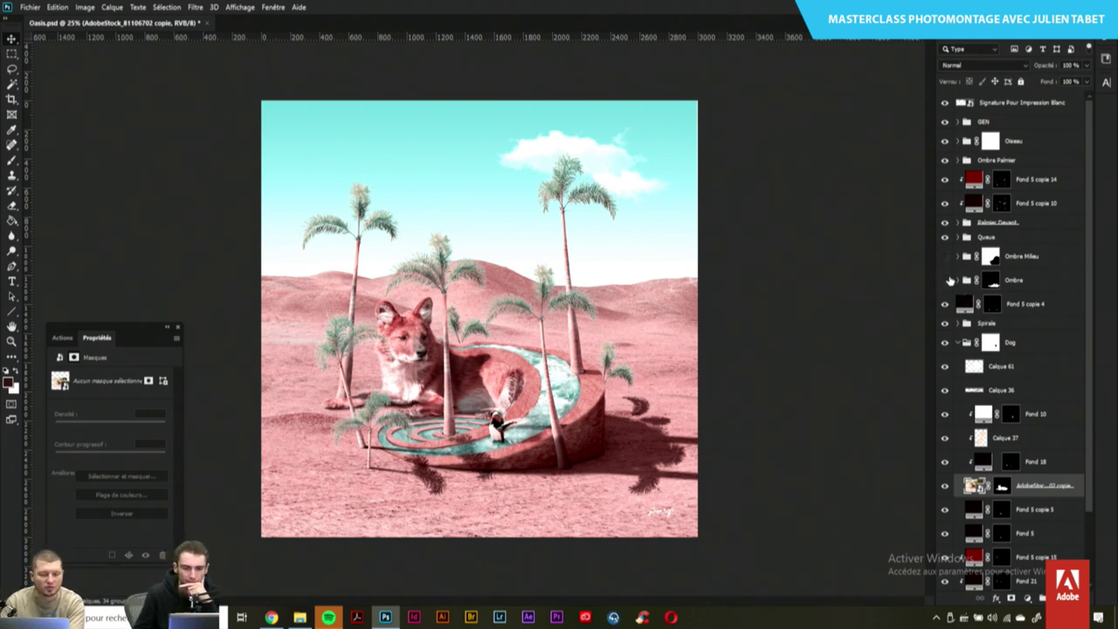
{"action": "left_click", "coordinate": [944, 280]}
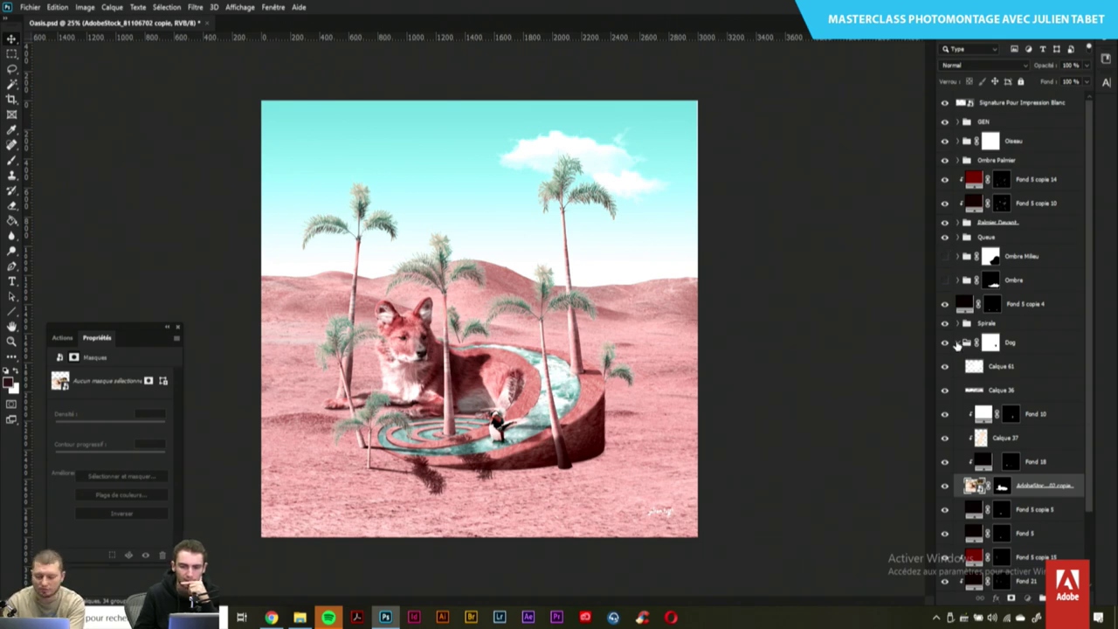
{"action": "left_click", "coordinate": [960, 342]}
{"action": "left_click", "coordinate": [944, 409]}
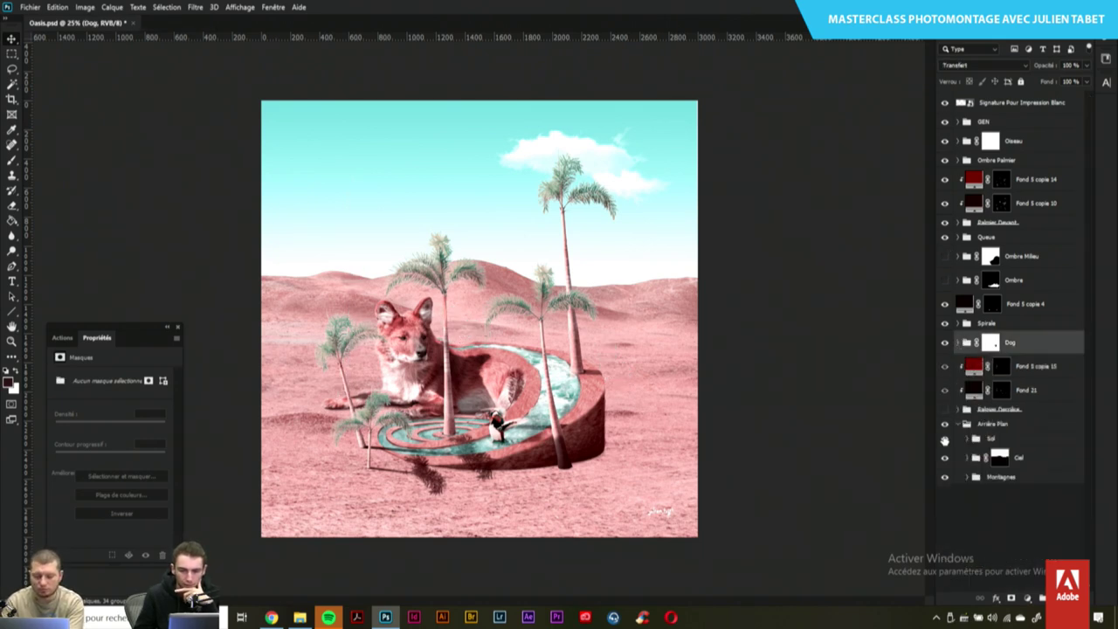
{"action": "left_click", "coordinate": [959, 425]}
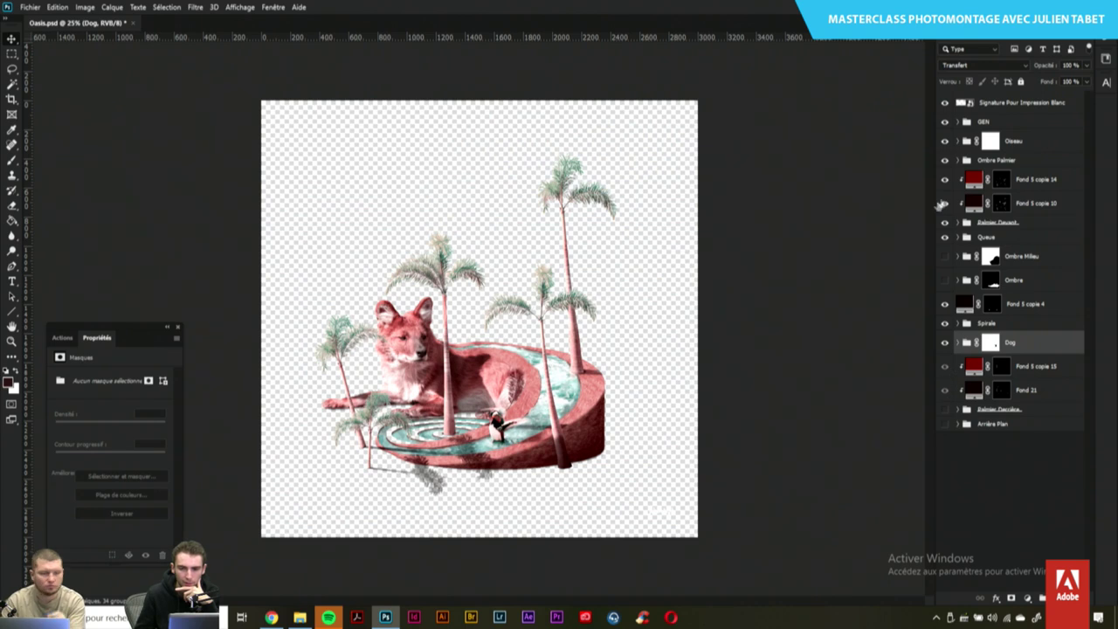
{"action": "left_click", "coordinate": [944, 223]}
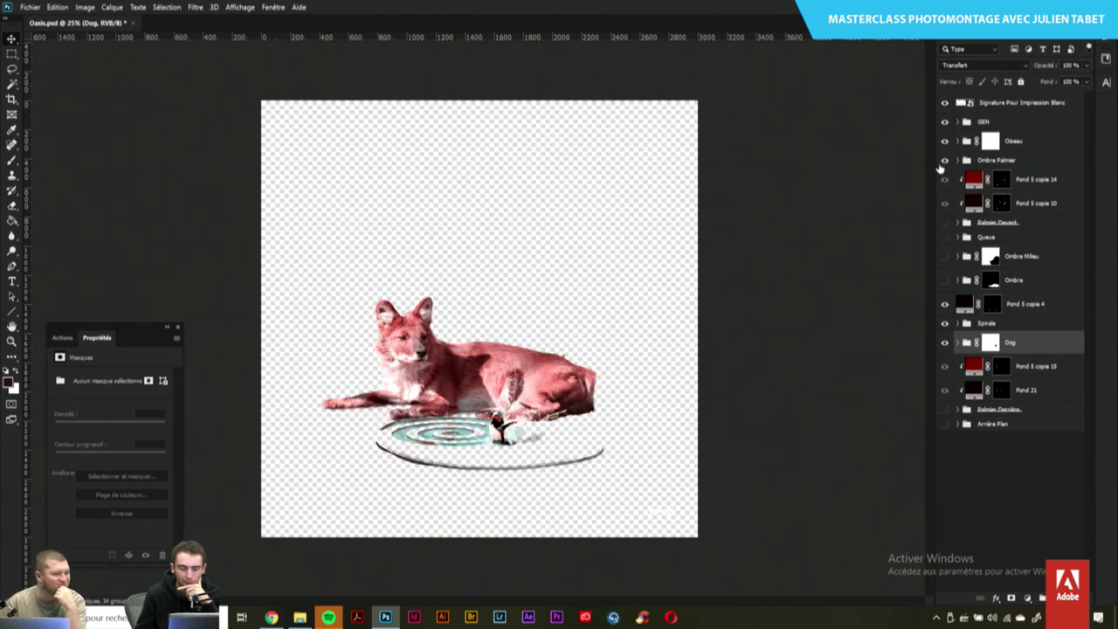
{"action": "left_click", "coordinate": [945, 159]}
Compare the GEN red tint, then hide the spiral water, the fox and the shadow arc
{"action": "left_click", "coordinate": [945, 123]}
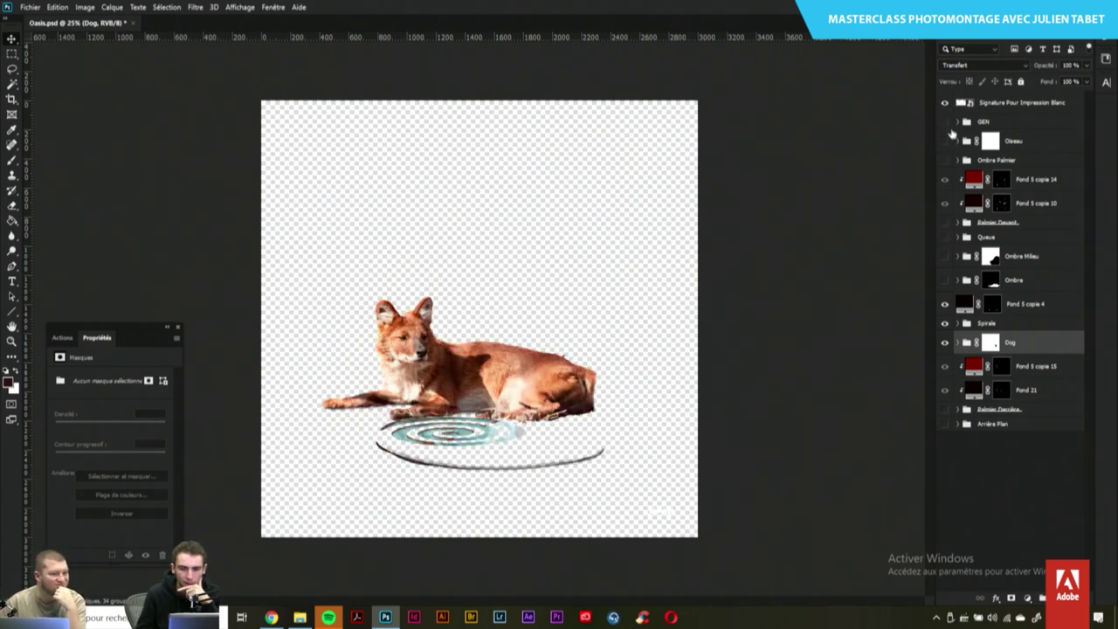
{"action": "left_click", "coordinate": [945, 123]}
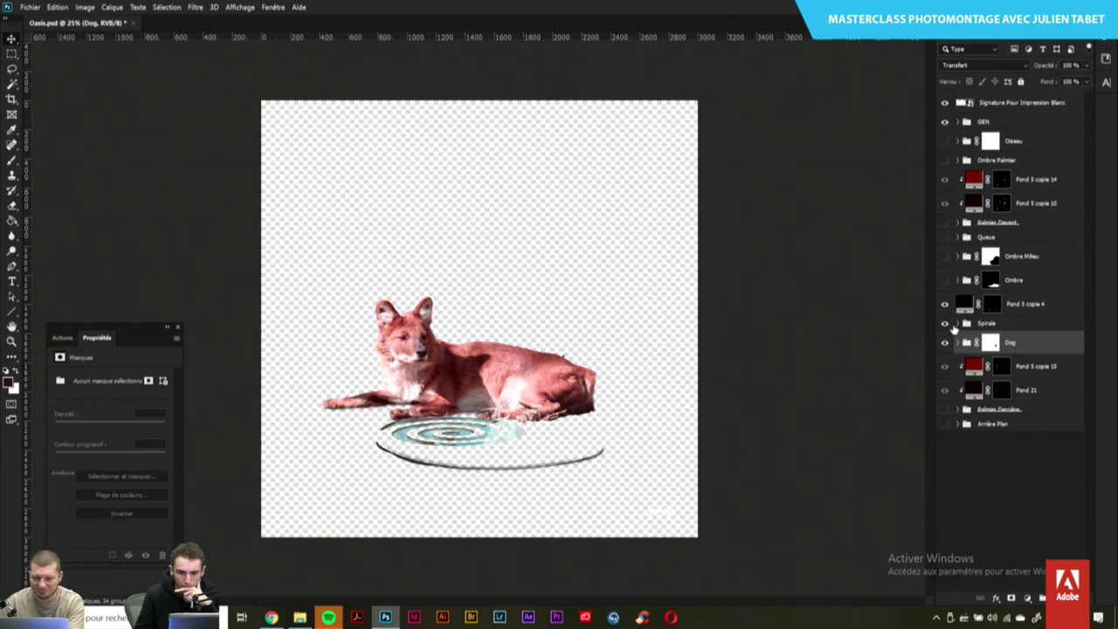
{"action": "left_click", "coordinate": [944, 324]}
{"action": "left_click", "coordinate": [947, 344]}
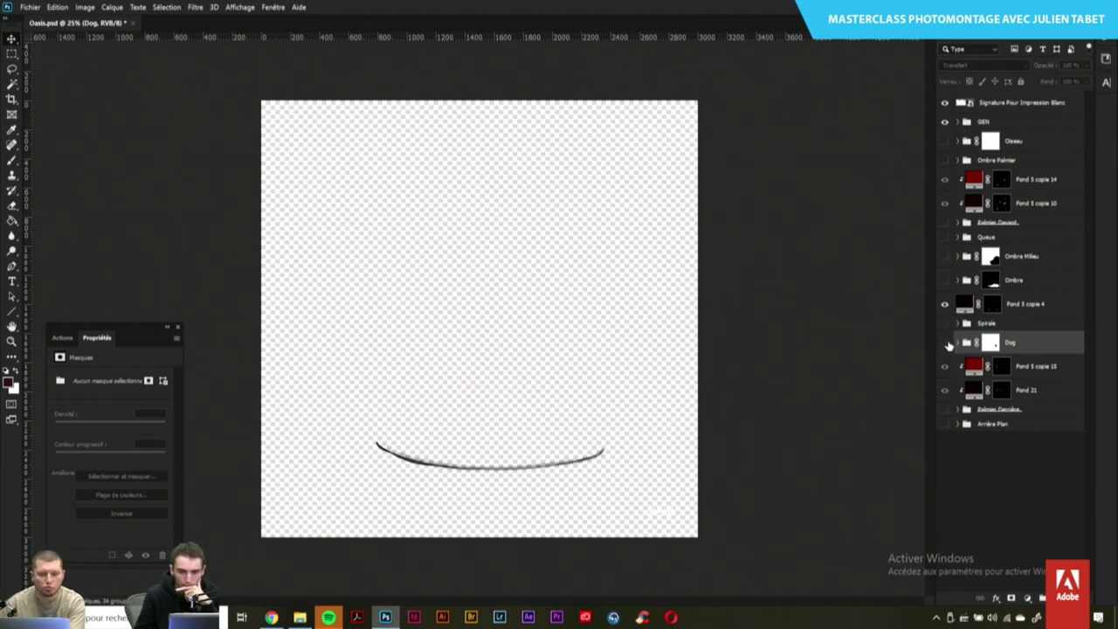
{"action": "left_click", "coordinate": [519, 474]}
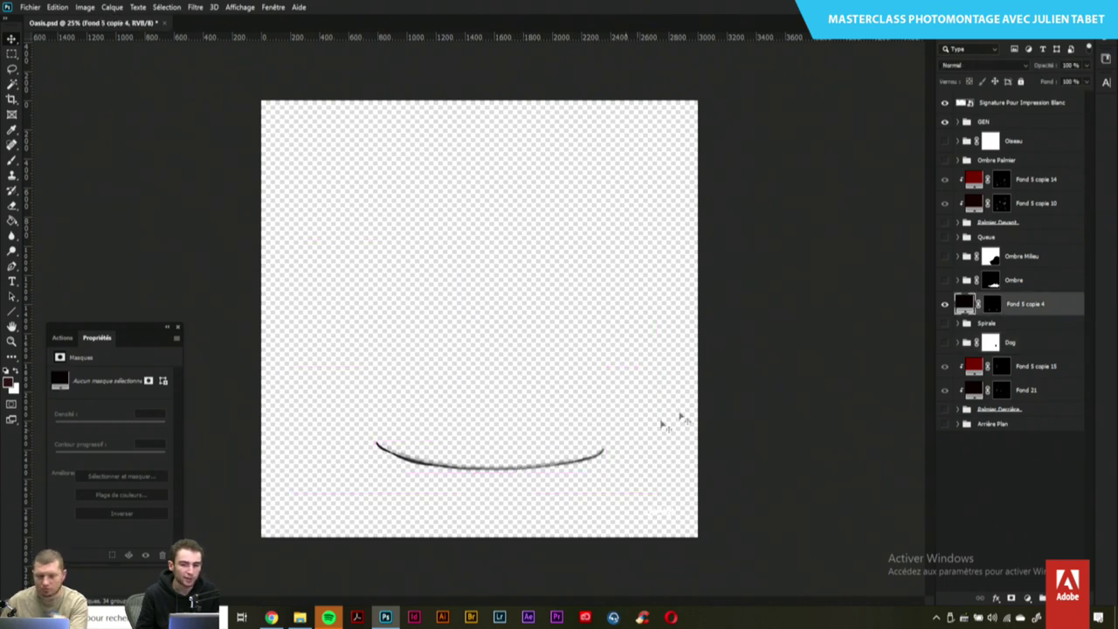
{"action": "left_click", "coordinate": [944, 304]}
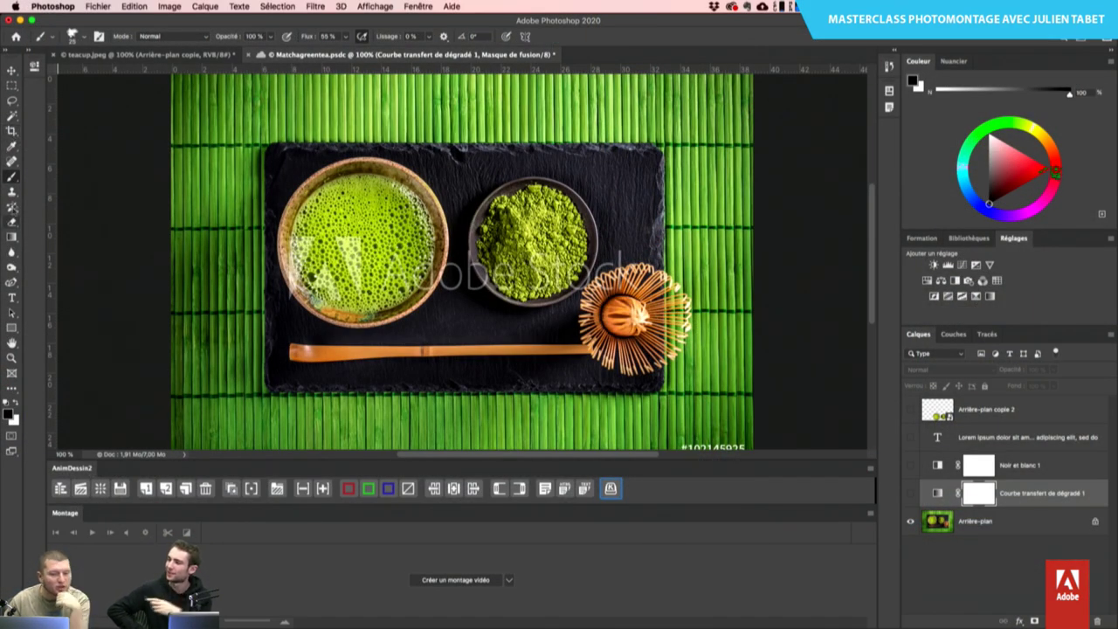
In the matcha demo, use Object Selection to box the matcha powder bowl and frothy cup
{"action": "left_click", "coordinate": [12, 117]}
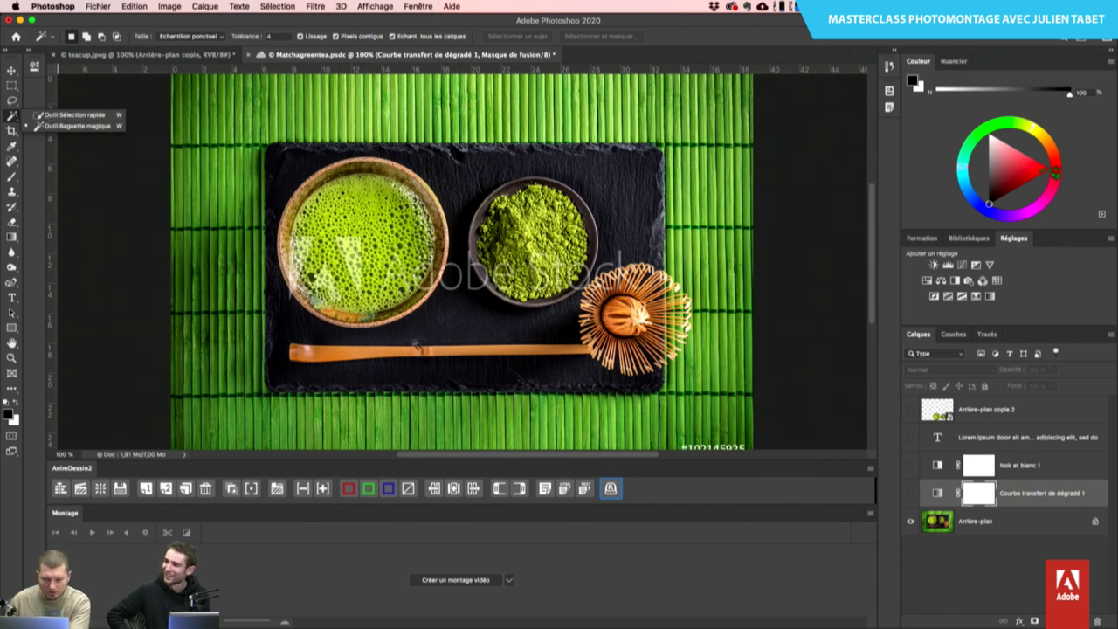
{"action": "left_click", "coordinate": [13, 390]}
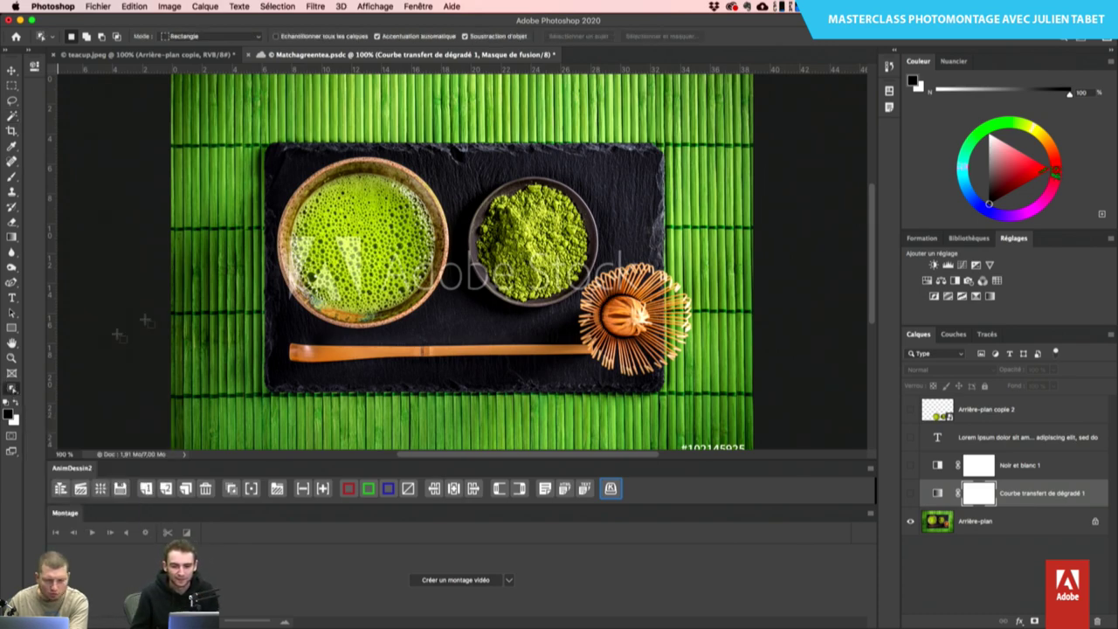
{"action": "scroll", "coordinate": [392, 116], "scroll_direction": "up", "scroll_amount": 3}
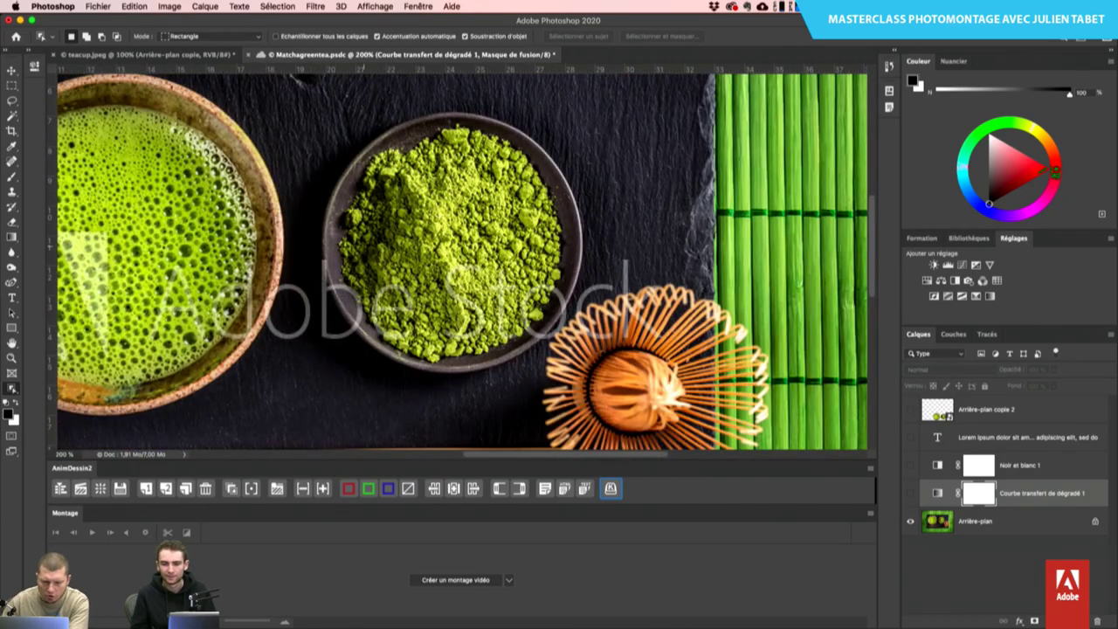
{"action": "left_click_drag", "start_coordinate": [304, 98], "coordinate": [621, 422]}
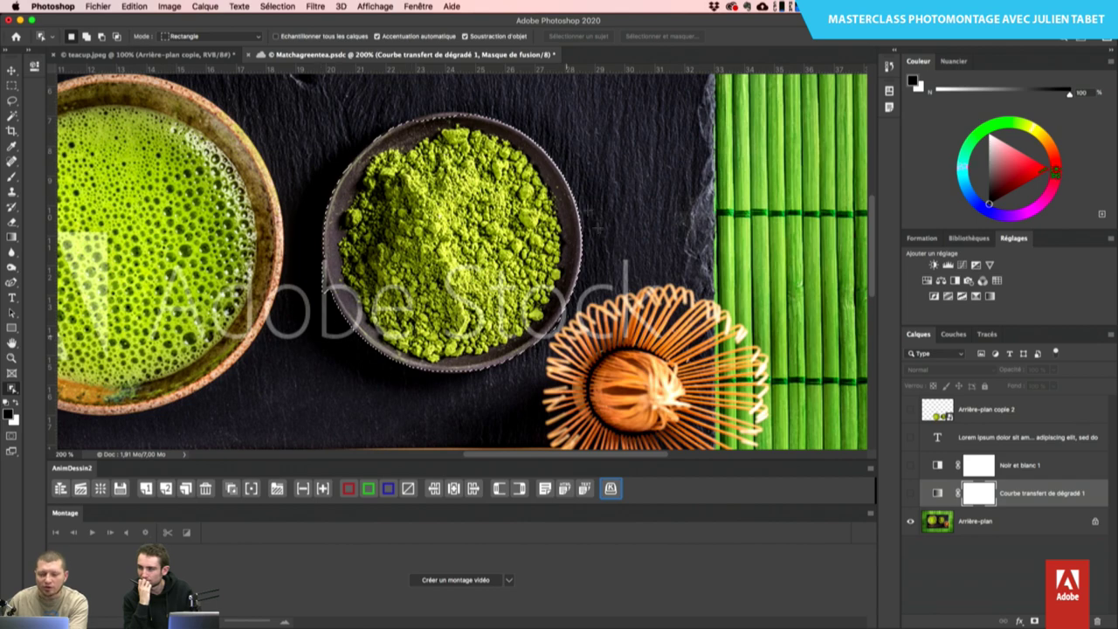
{"action": "scroll", "coordinate": [386, 227], "scroll_direction": "left", "scroll_amount": 3}
{"action": "scroll", "coordinate": [262, 175], "scroll_direction": "left", "scroll_amount": 5}
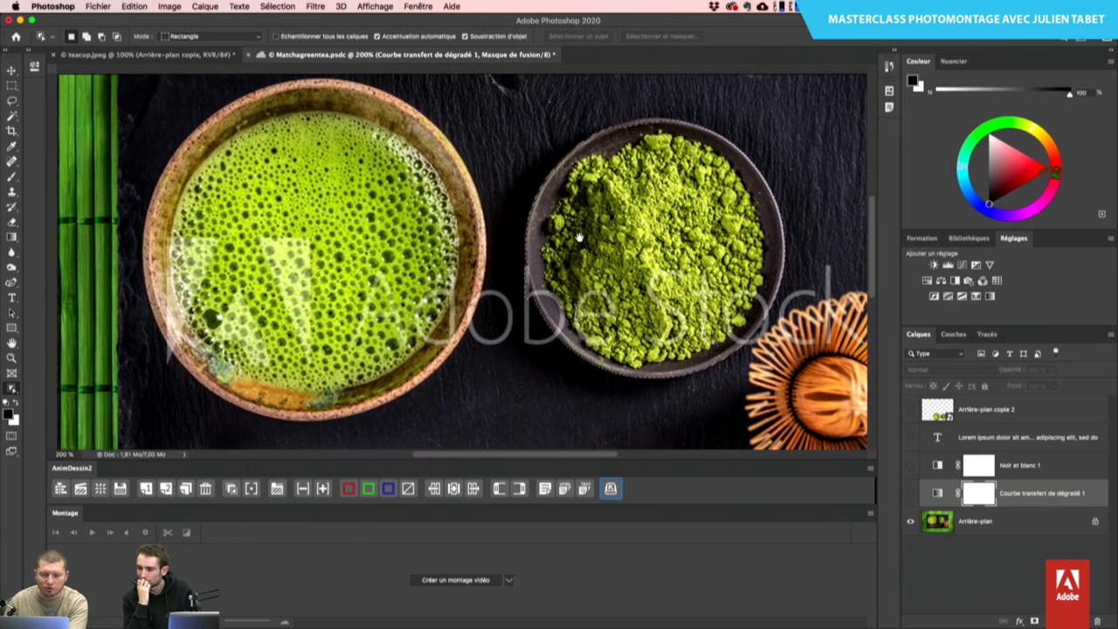
{"action": "mouse_move", "coordinate": [138, 428]}
{"action": "left_mouse_down"}
{"action": "mouse_move", "coordinate": [516, 79]}
{"action": "mouse_move", "coordinate": [524, 56]}
{"action": "left_mouse_up"}
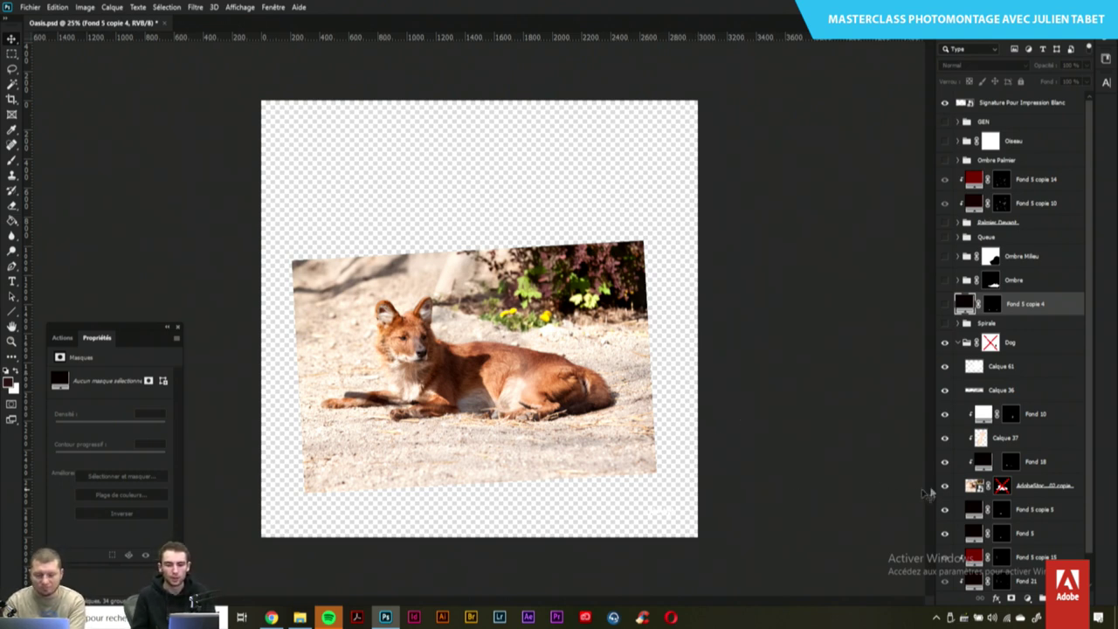
Turn the Dog group's layer mask back on and scroll down the Layers panel
{"action": "left_click", "coordinate": [1003, 487], "text": "shift"}
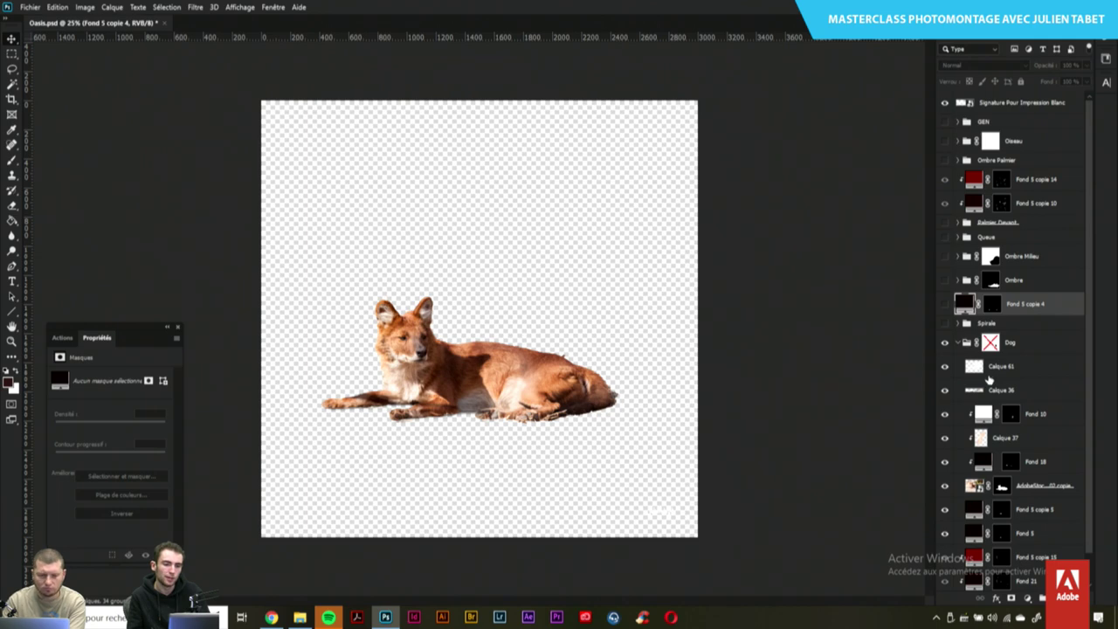
{"action": "left_click_drag", "start_coordinate": [1092, 380], "coordinate": [1089, 423]}
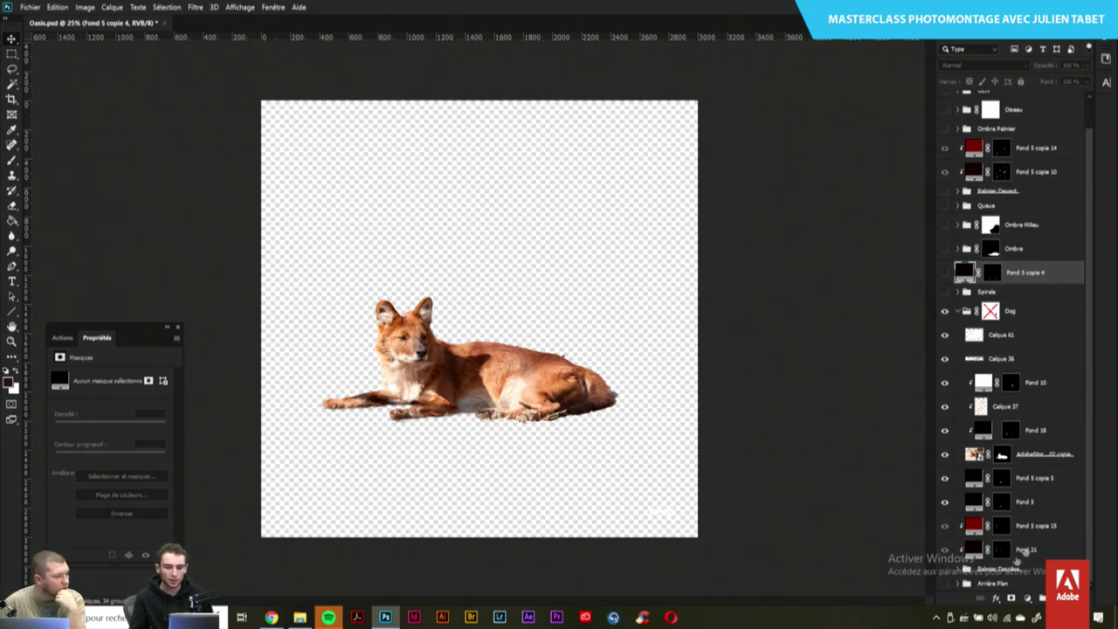
Toggle the sky and dune layers' visibility and expand the Sol group
{"action": "left_click", "coordinate": [944, 583]}
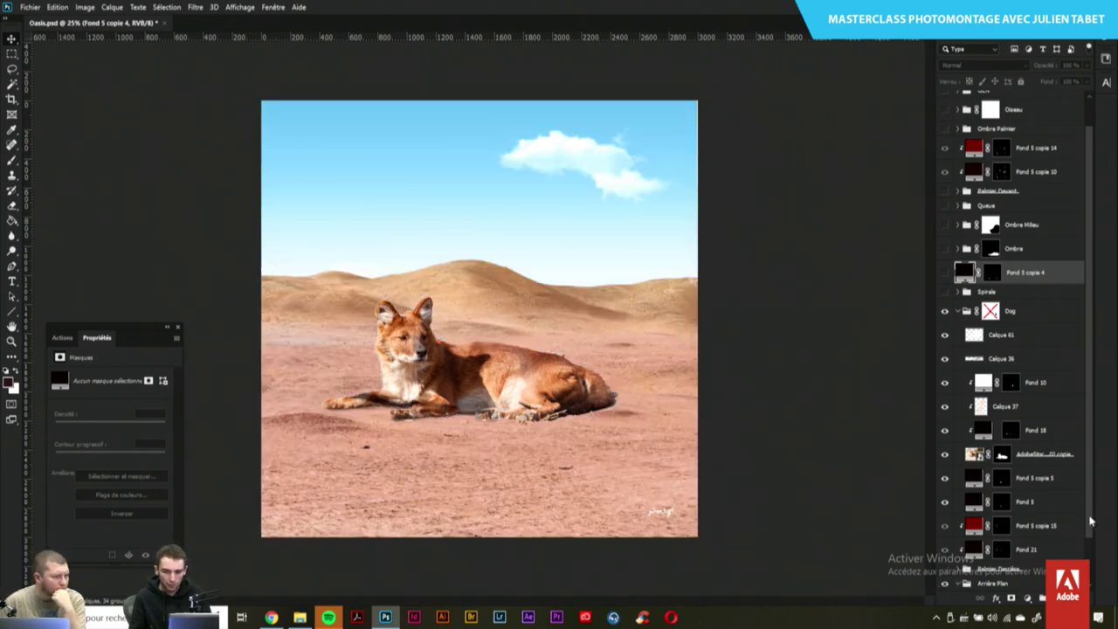
{"action": "left_click_drag", "start_coordinate": [1090, 522], "coordinate": [1092, 591]}
{"action": "left_click", "coordinate": [945, 563]}
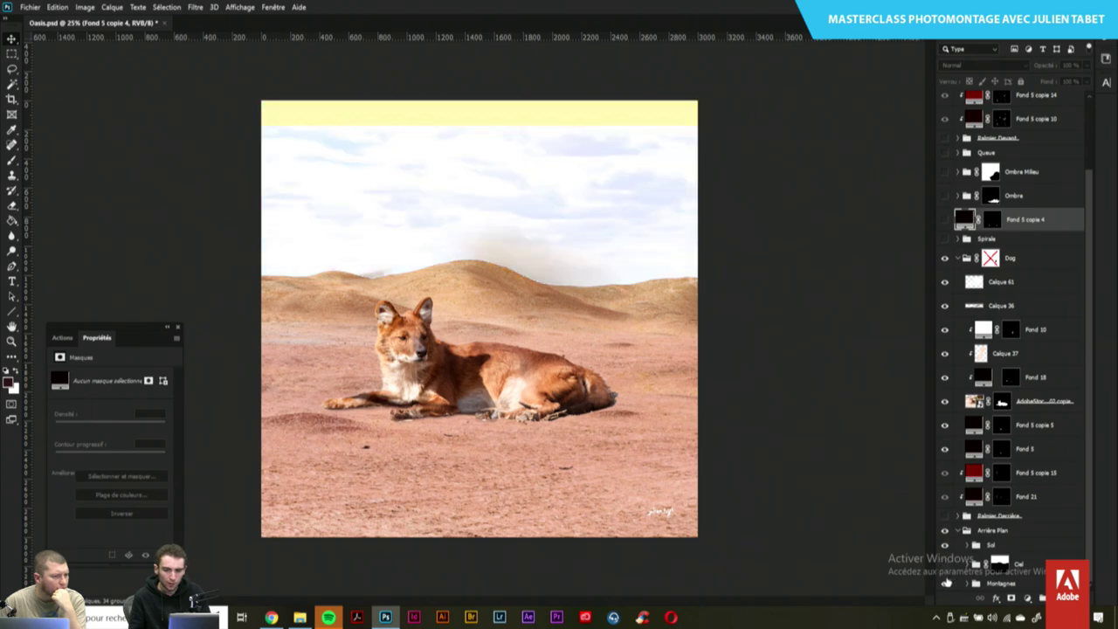
{"action": "left_click", "coordinate": [943, 583]}
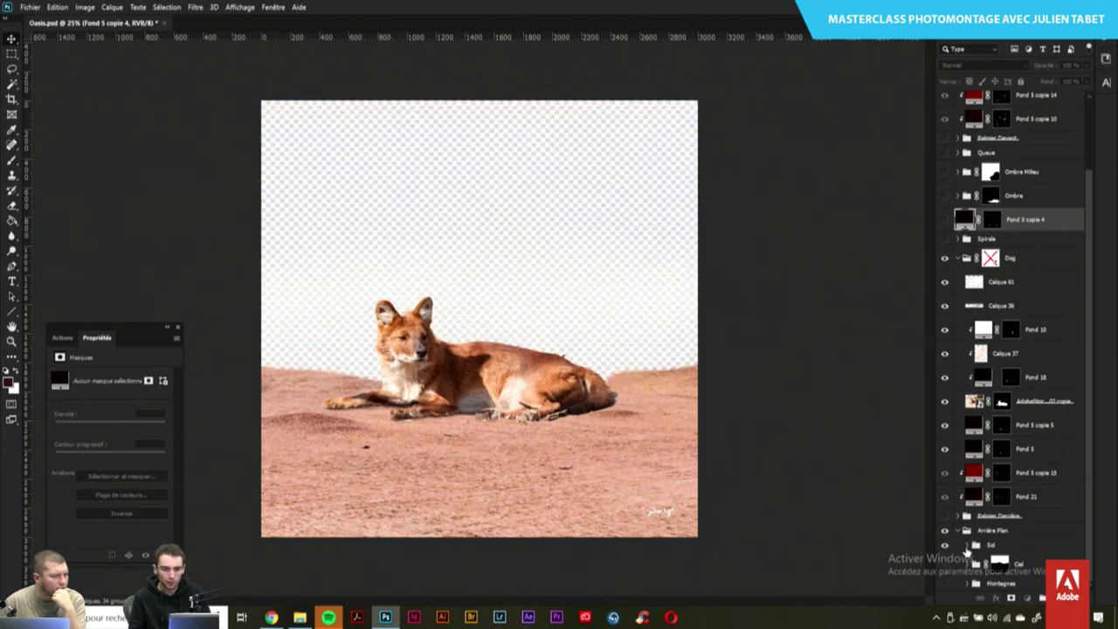
{"action": "left_click", "coordinate": [967, 546]}
{"action": "scroll", "coordinate": [1022, 489], "scroll_direction": "down", "scroll_amount": 3}
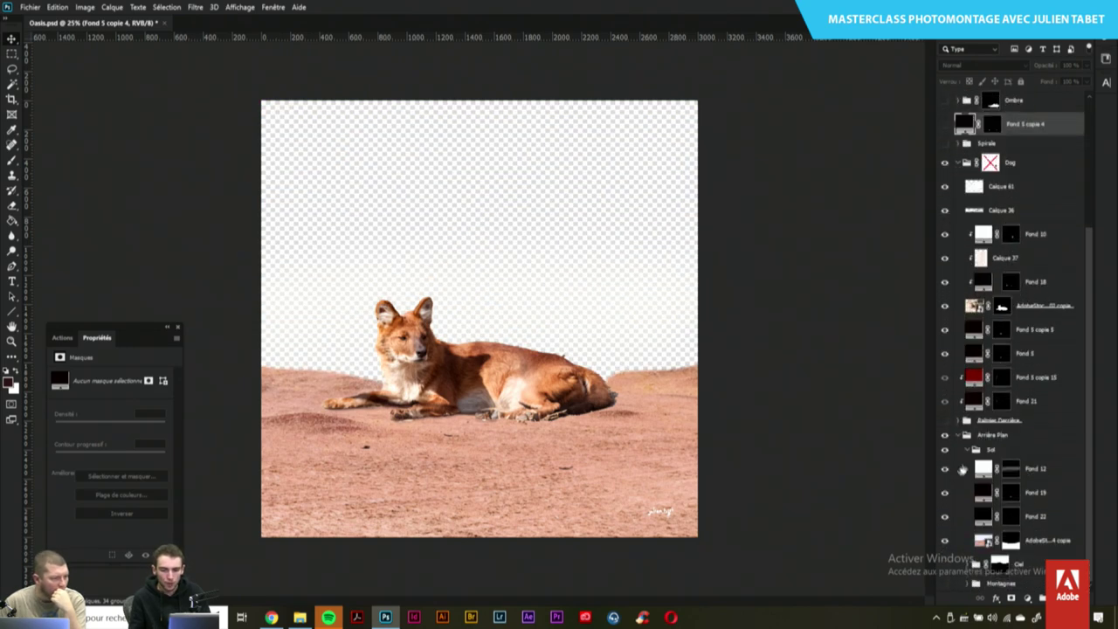
{"action": "scroll", "coordinate": [968, 453], "scroll_direction": "up", "scroll_amount": 3}
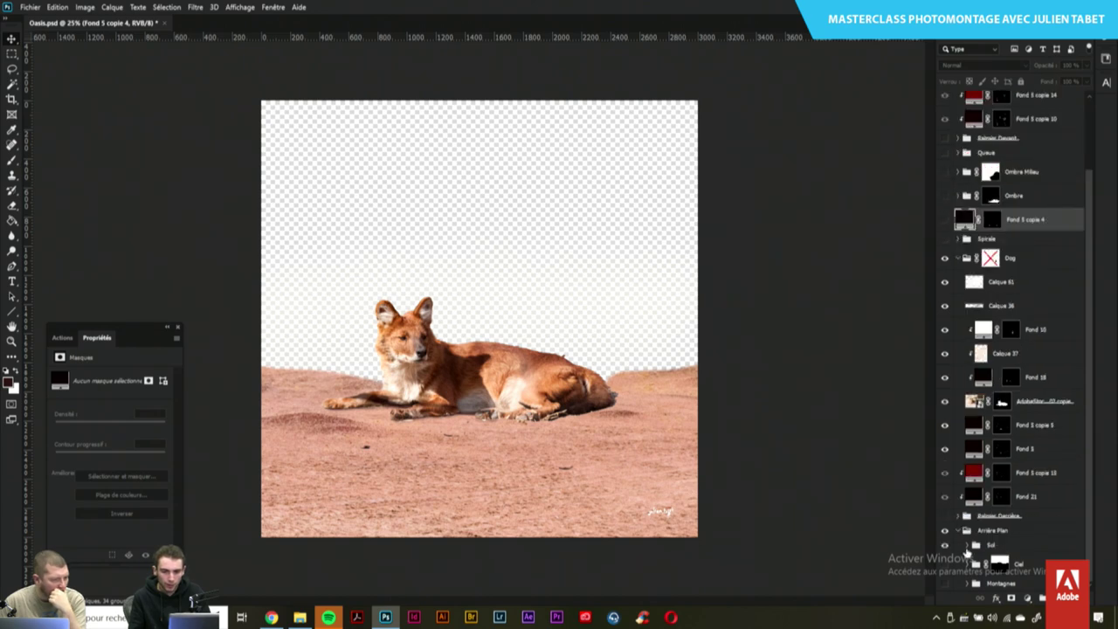
{"action": "scroll", "coordinate": [1049, 511], "scroll_direction": "down", "scroll_amount": 3}
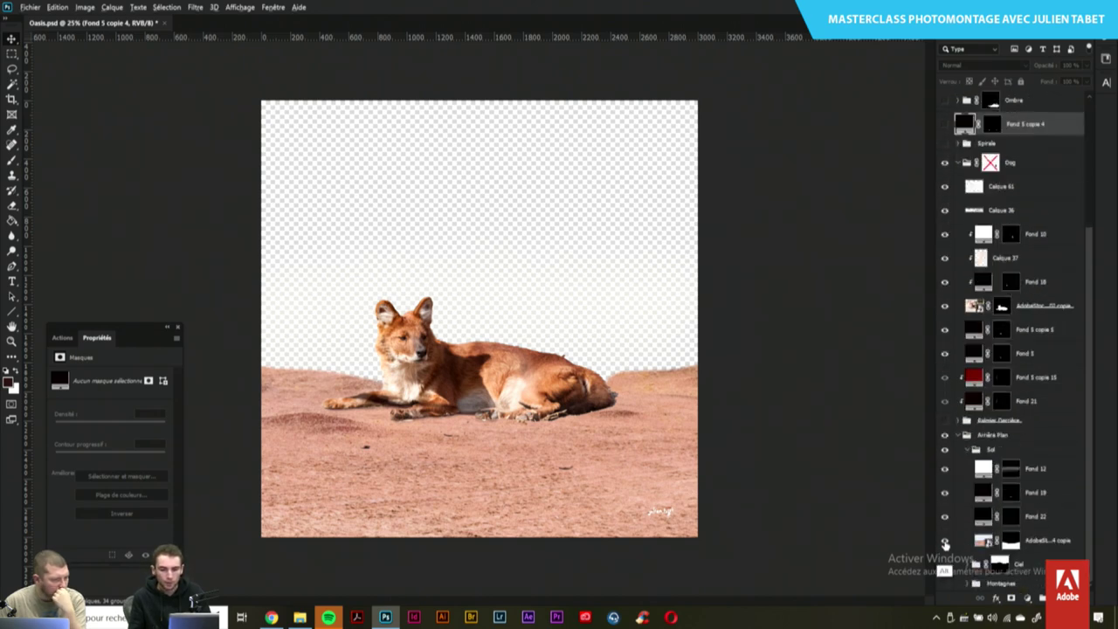
Solo the ground photo with its mask toggled, collapse Sol, and hide Fond 22, 19 and 12
{"action": "left_click", "coordinate": [946, 541], "text": "alt"}
{"action": "left_click", "coordinate": [1011, 541], "text": "shift"}
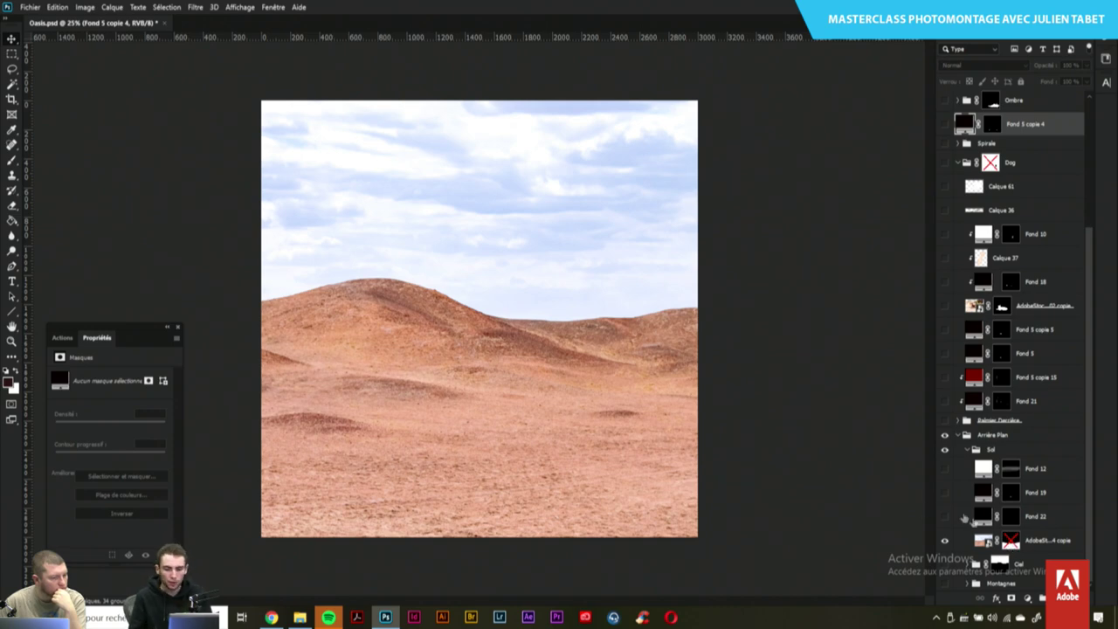
{"action": "left_click", "coordinate": [1011, 544], "text": "shift"}
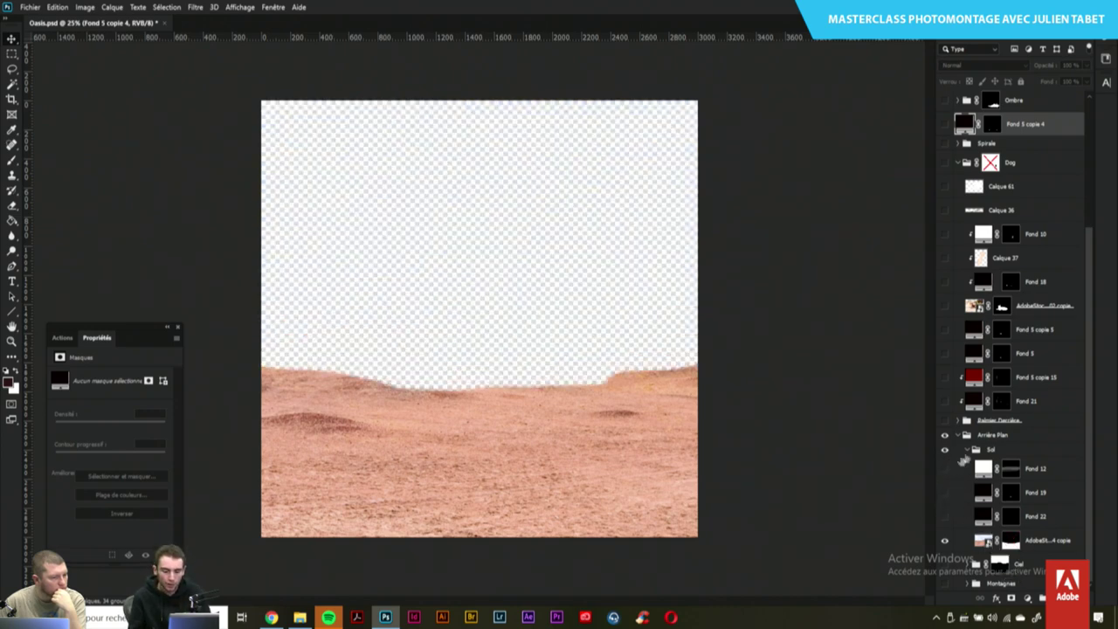
{"action": "left_click", "coordinate": [966, 450]}
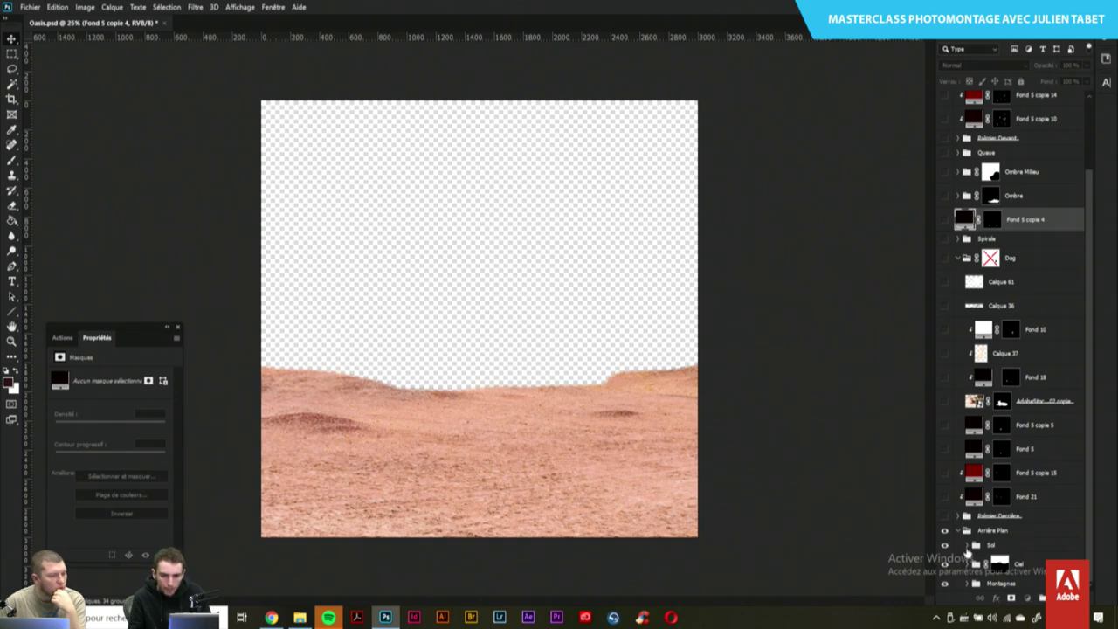
{"action": "left_click_drag", "start_coordinate": [1089, 502], "coordinate": [1091, 537]}
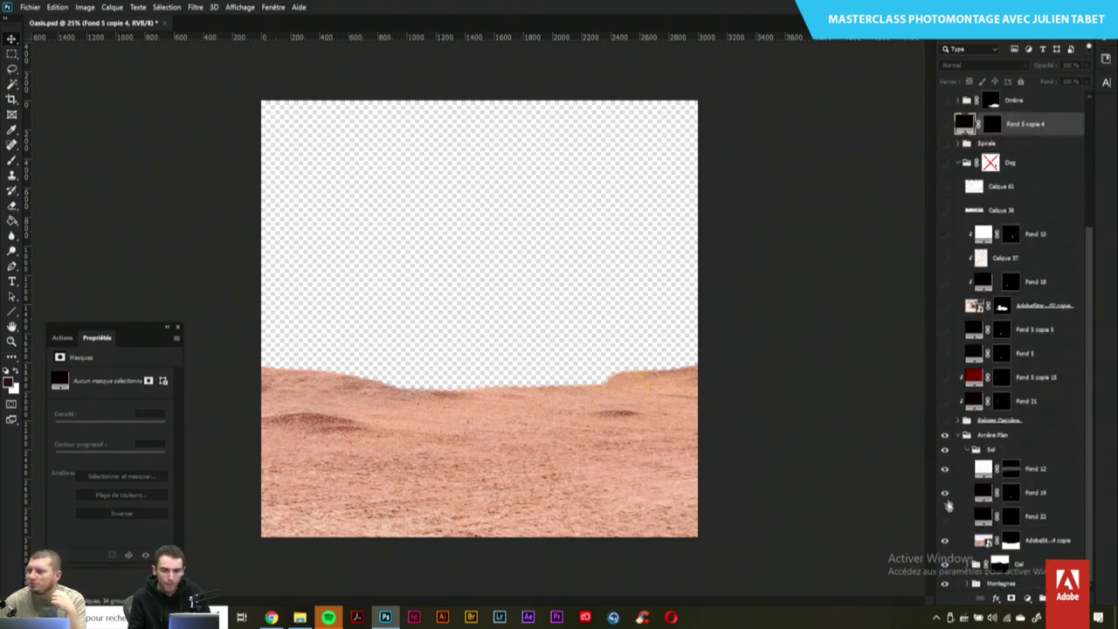
{"action": "left_click", "coordinate": [946, 517]}
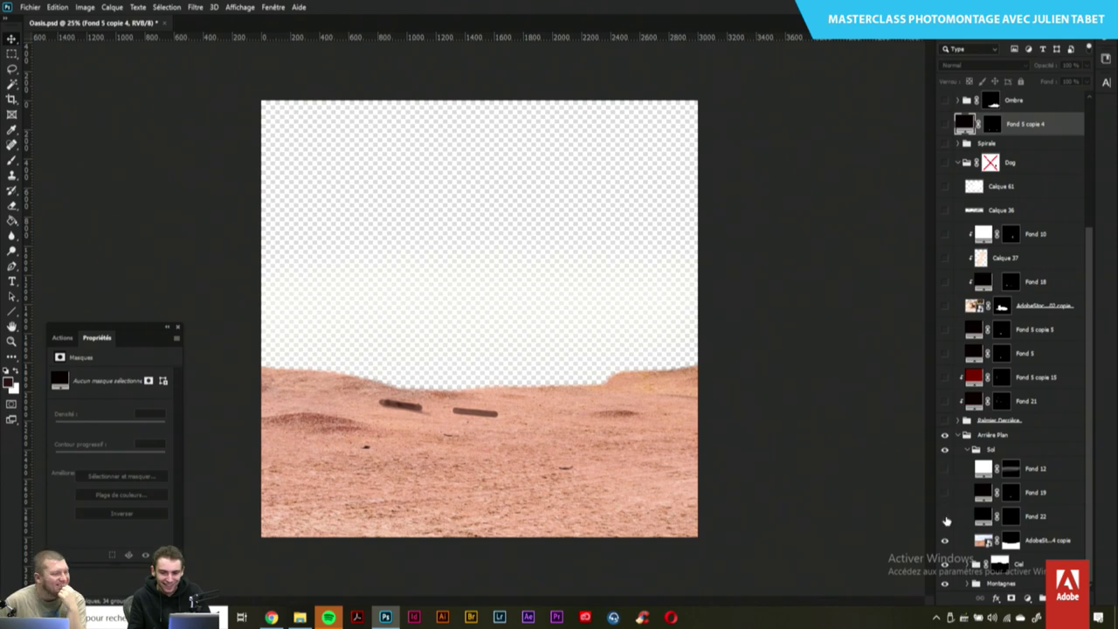
{"action": "left_click_drag", "start_coordinate": [946, 516], "coordinate": [944, 463]}
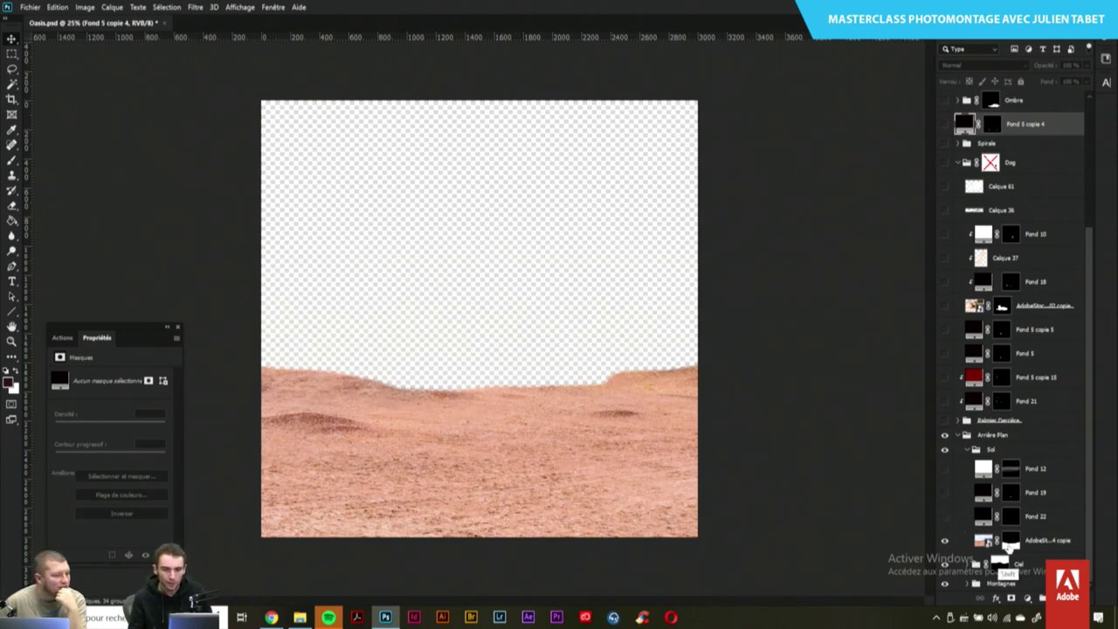
Expand Montagnes, then solo and select the bottom AdobeStock_238697564 desert photo
{"action": "left_click", "coordinate": [1002, 566], "text": "shift"}
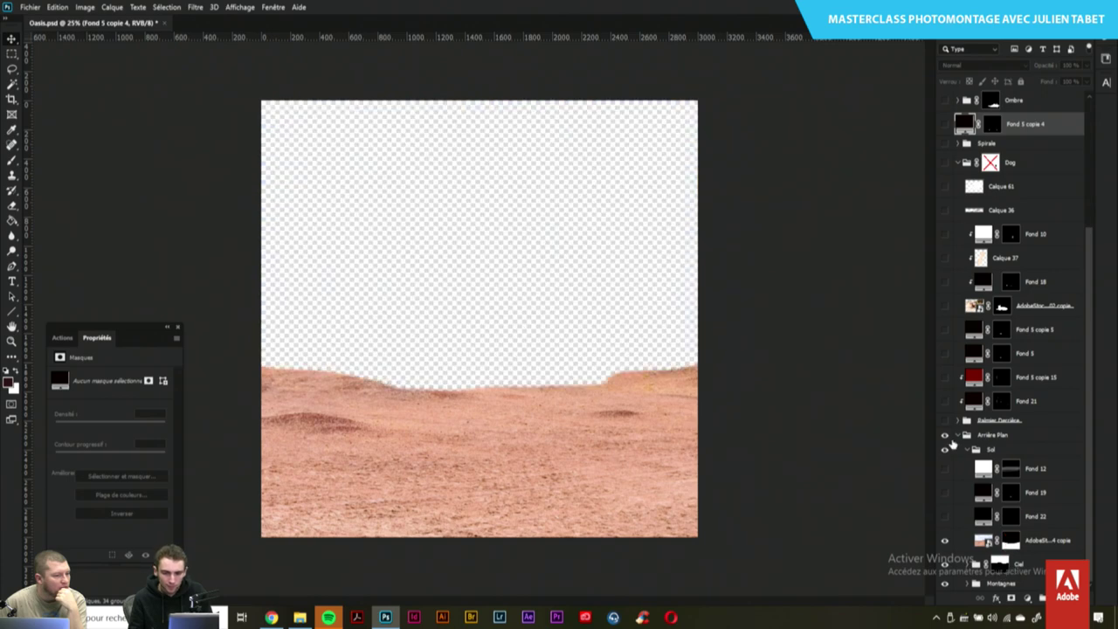
{"action": "left_click", "coordinate": [944, 447]}
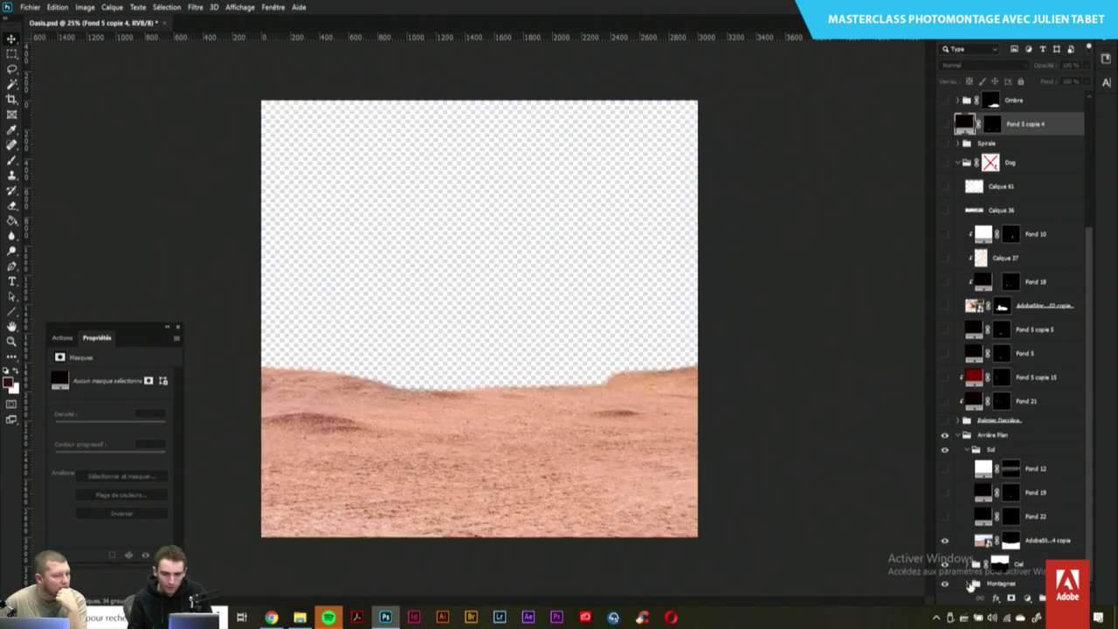
{"action": "left_click", "coordinate": [969, 584]}
{"action": "scroll", "coordinate": [985, 559], "scroll_direction": "down", "scroll_amount": 2}
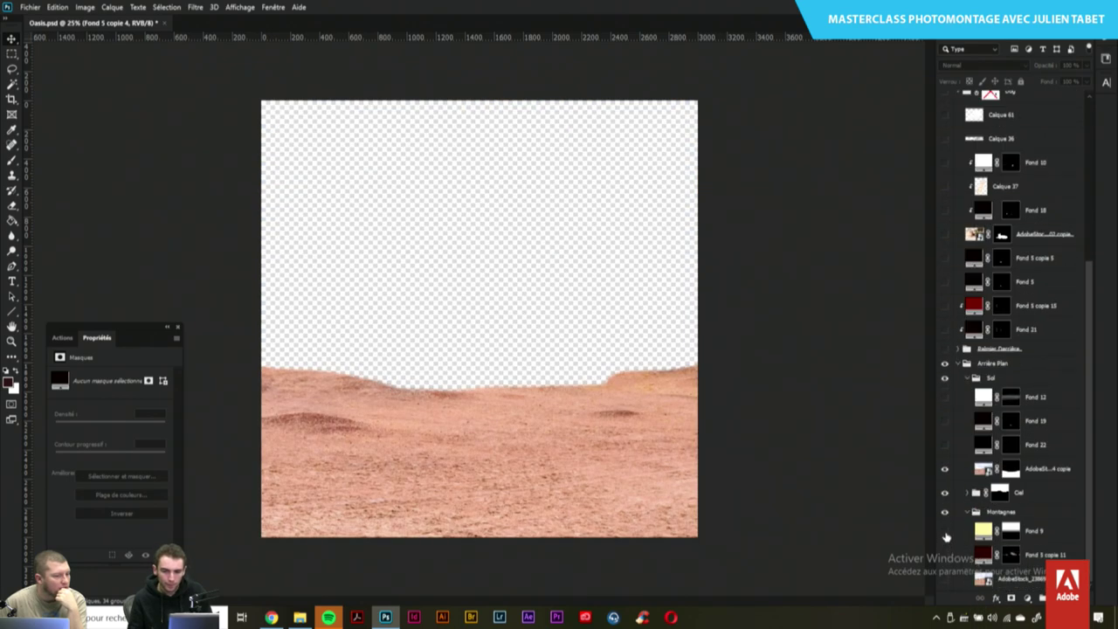
{"action": "left_click", "coordinate": [945, 579]}
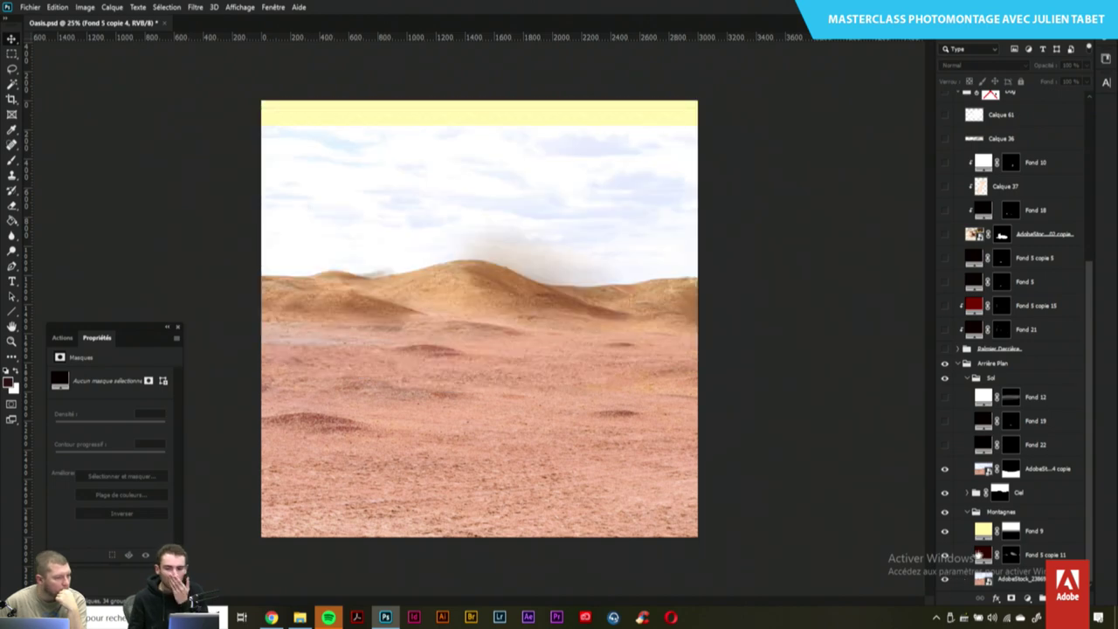
{"action": "left_click", "coordinate": [944, 579], "text": "alt"}
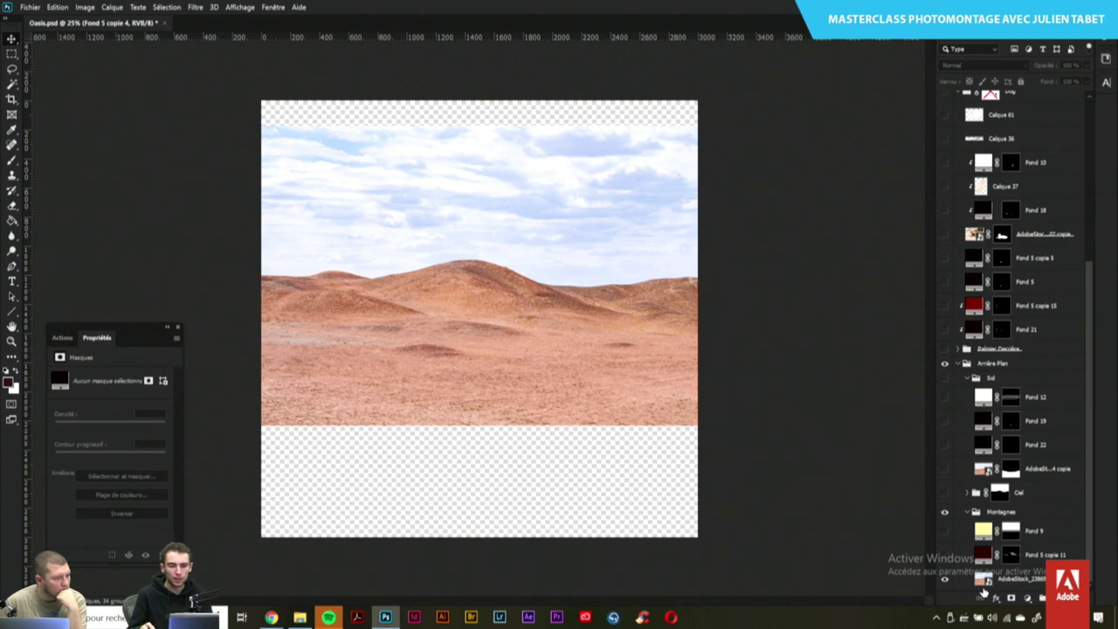
{"action": "left_click", "coordinate": [1014, 581]}
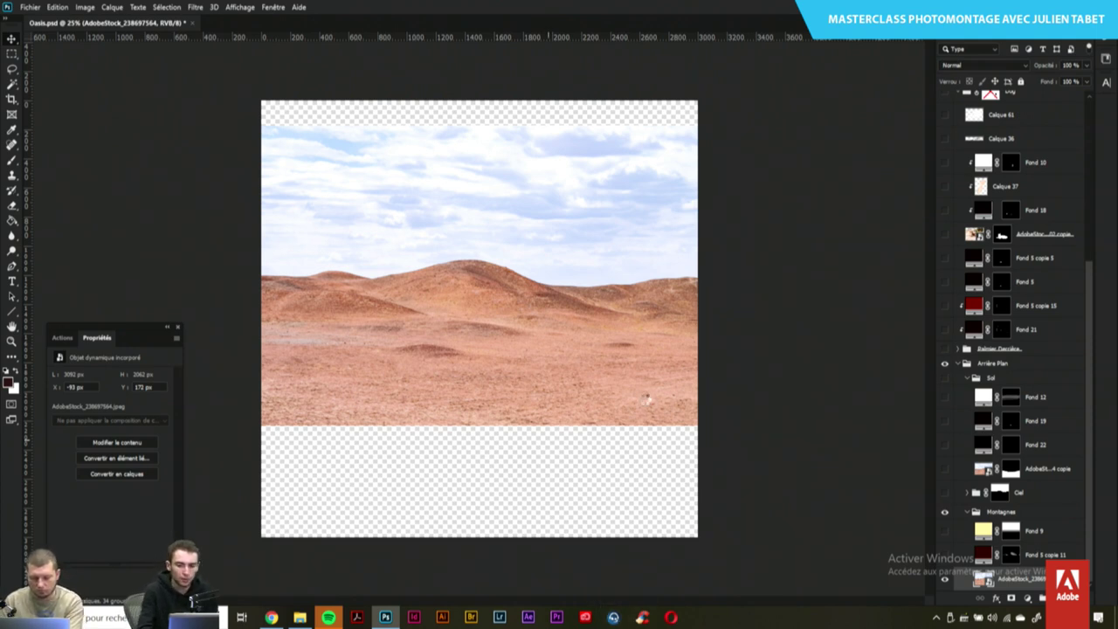
Duplicate the desert photo, scale it up from centre, raise it, and add a hide-all mask
{"action": "key", "text": "ctrl+t"}
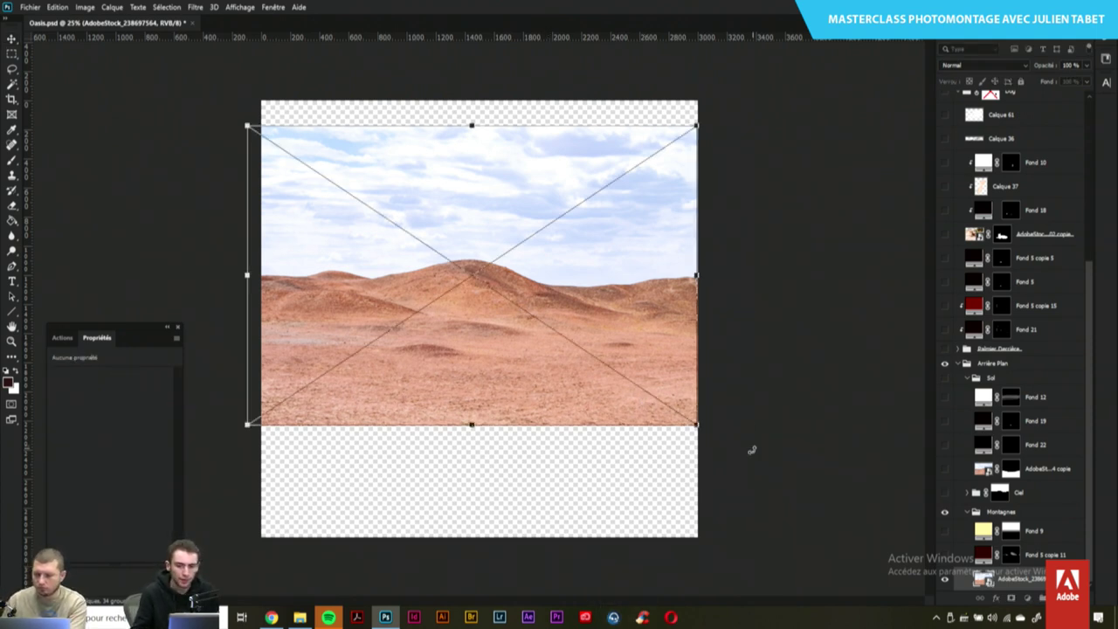
{"action": "key", "text": "Return"}
{"action": "key", "text": "ctrl+j"}
{"action": "key", "text": "ctrl+t"}
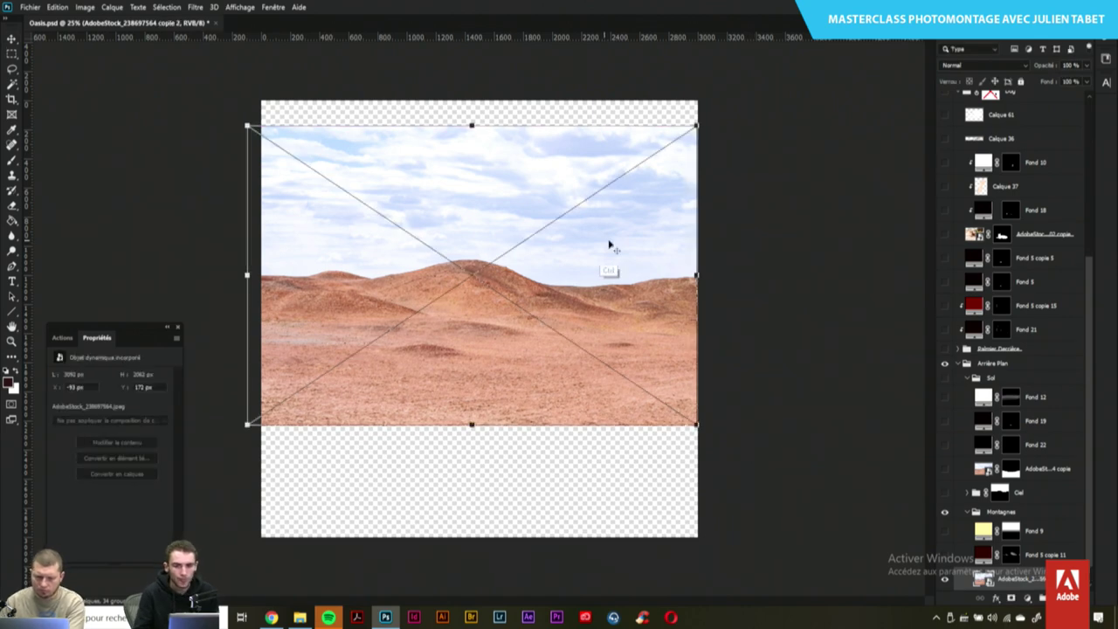
{"action": "mouse_move", "coordinate": [698, 126]}
{"action": "left_mouse_down"}
{"action": "mouse_move", "coordinate": [806, 73]}
{"action": "mouse_move", "coordinate": [845, 118]}
{"action": "left_mouse_up"}
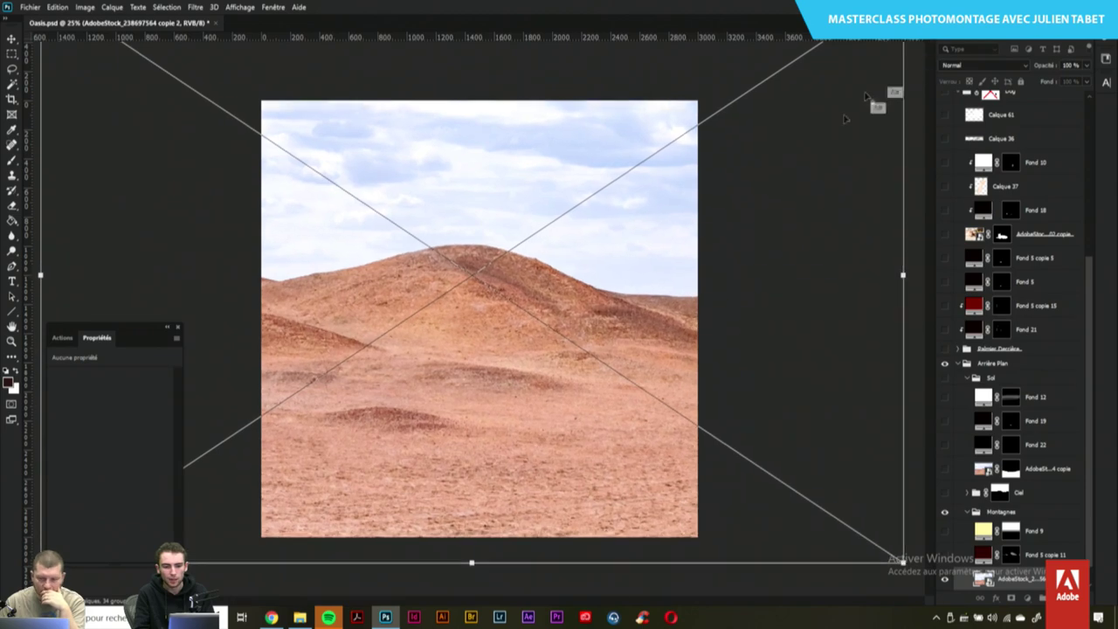
{"action": "left_click_drag", "start_coordinate": [673, 337], "coordinate": [683, 319]}
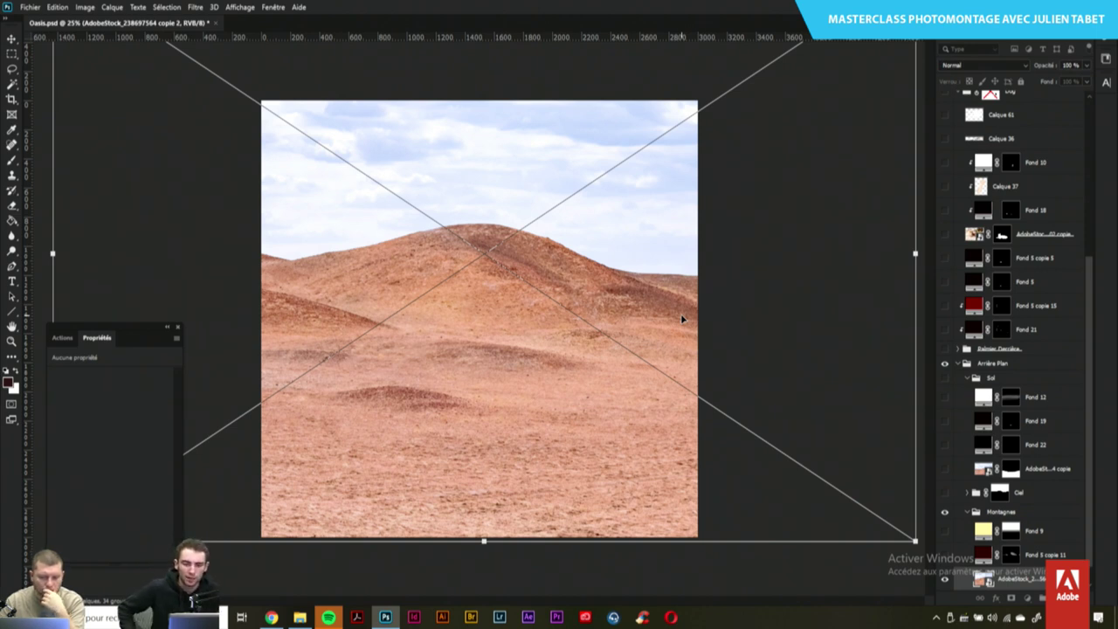
{"action": "key", "text": "Return"}
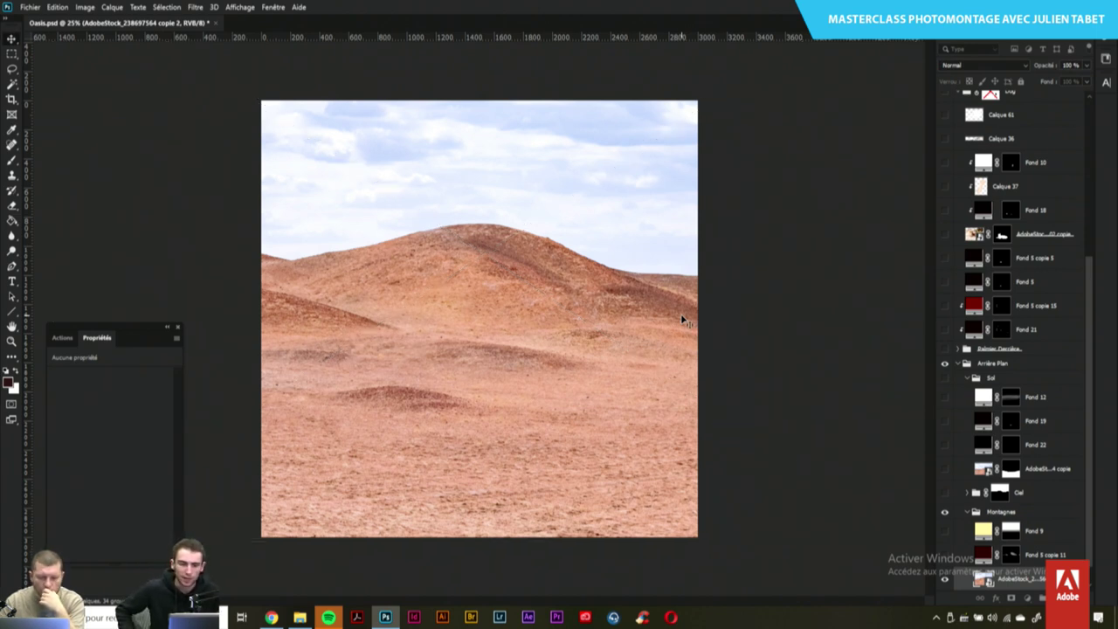
{"action": "left_click", "coordinate": [1013, 599]}
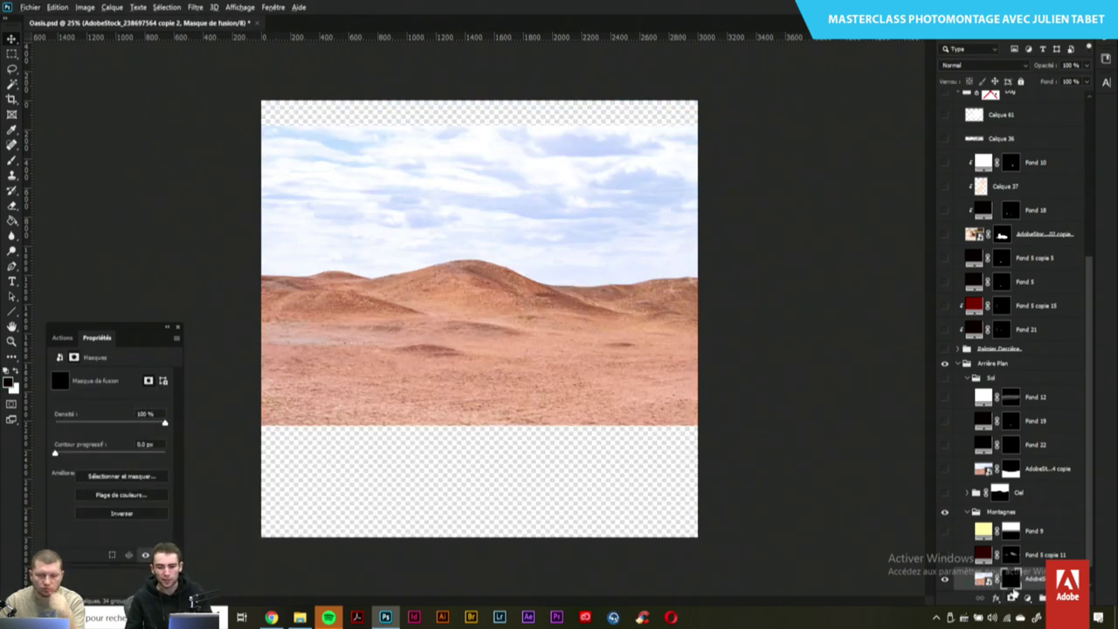
Paint white on the copy's mask over the empty lower areas, then add layer Calque 62
{"action": "key", "text": "b"}
{"action": "right_click", "coordinate": [394, 424], "text": "alt"}
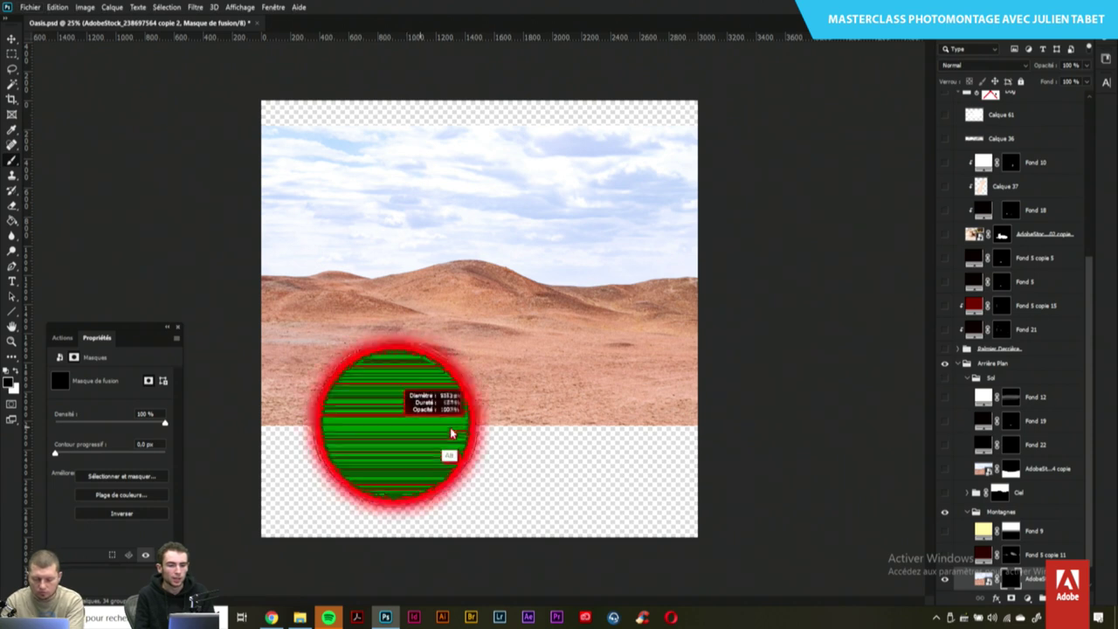
{"action": "mouse_move", "coordinate": [272, 456]}
{"action": "left_mouse_down"}
{"action": "mouse_move", "coordinate": [398, 441]}
{"action": "mouse_move", "coordinate": [664, 472]}
{"action": "mouse_move", "coordinate": [454, 516]}
{"action": "mouse_move", "coordinate": [289, 524]}
{"action": "mouse_move", "coordinate": [574, 524]}
{"action": "mouse_move", "coordinate": [734, 505]}
{"action": "left_mouse_up"}
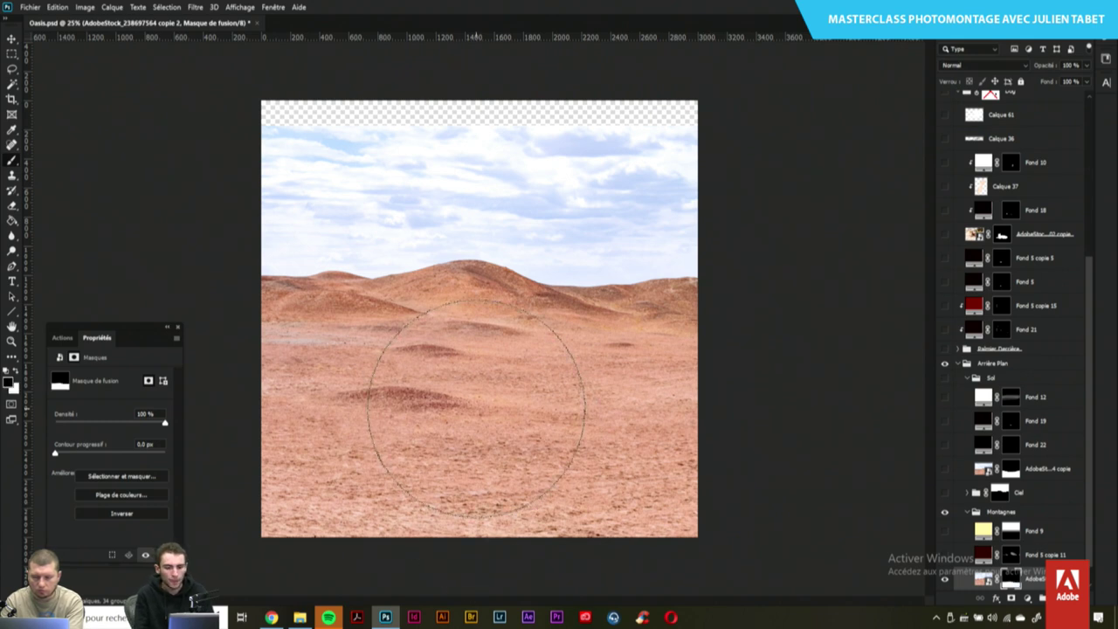
{"action": "right_click", "coordinate": [498, 403], "text": "alt"}
{"action": "right_click", "coordinate": [436, 399], "text": "alt"}
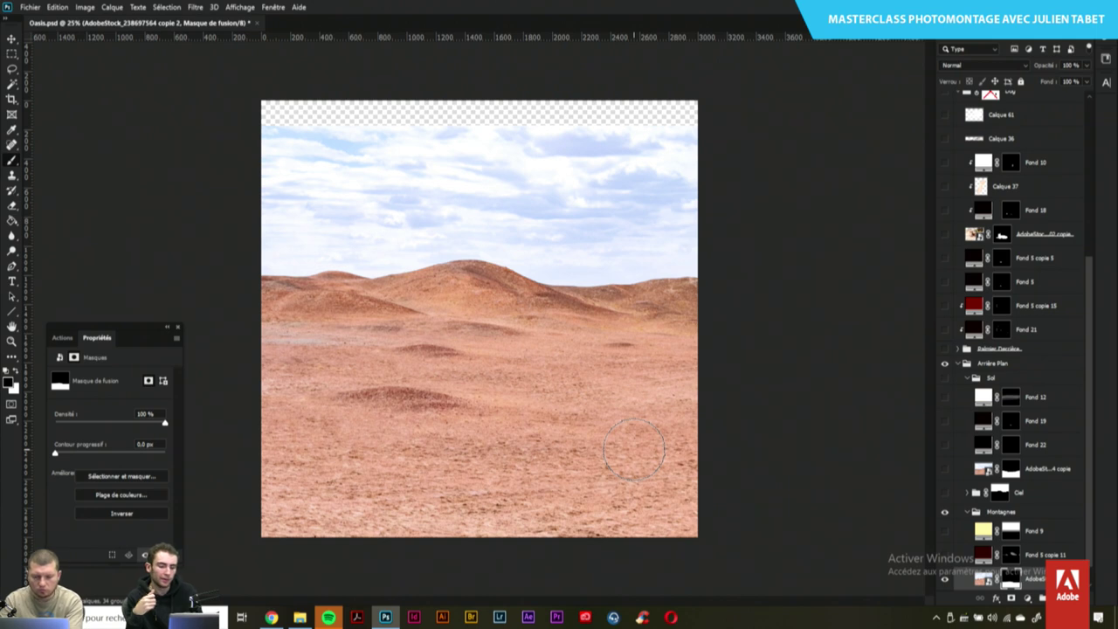
{"action": "key", "text": "ctrl+shift+n"}
{"action": "key", "text": "Return"}
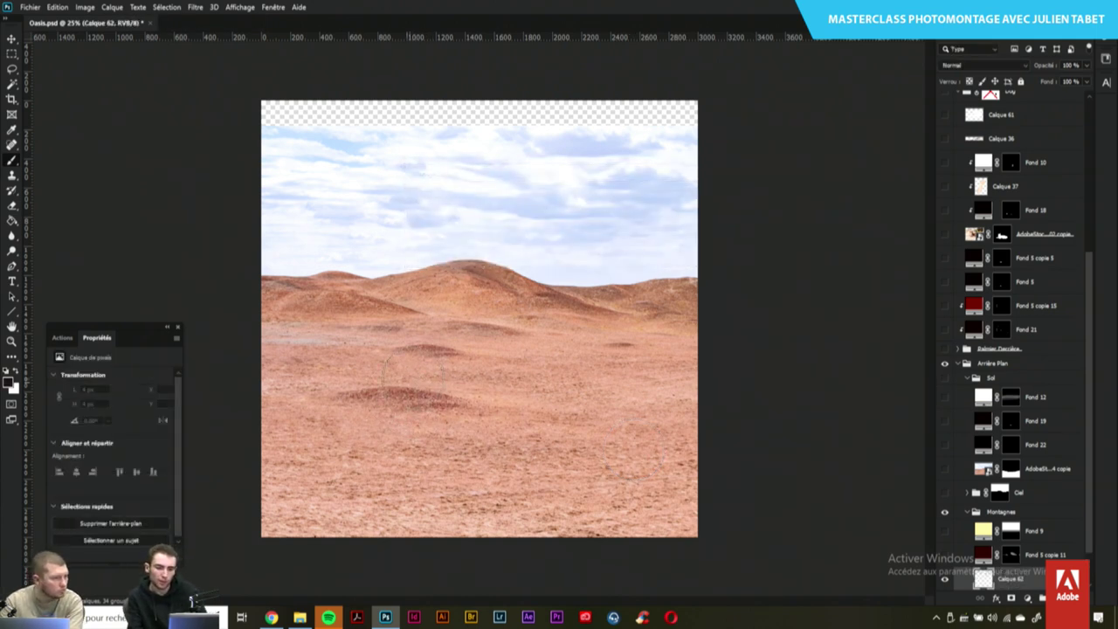
Clone plain sand over the dark foreground mound on Calque 62 with the Clone Stamp
{"action": "left_click", "coordinate": [382, 385], "text": "alt"}
{"action": "key", "text": "s"}
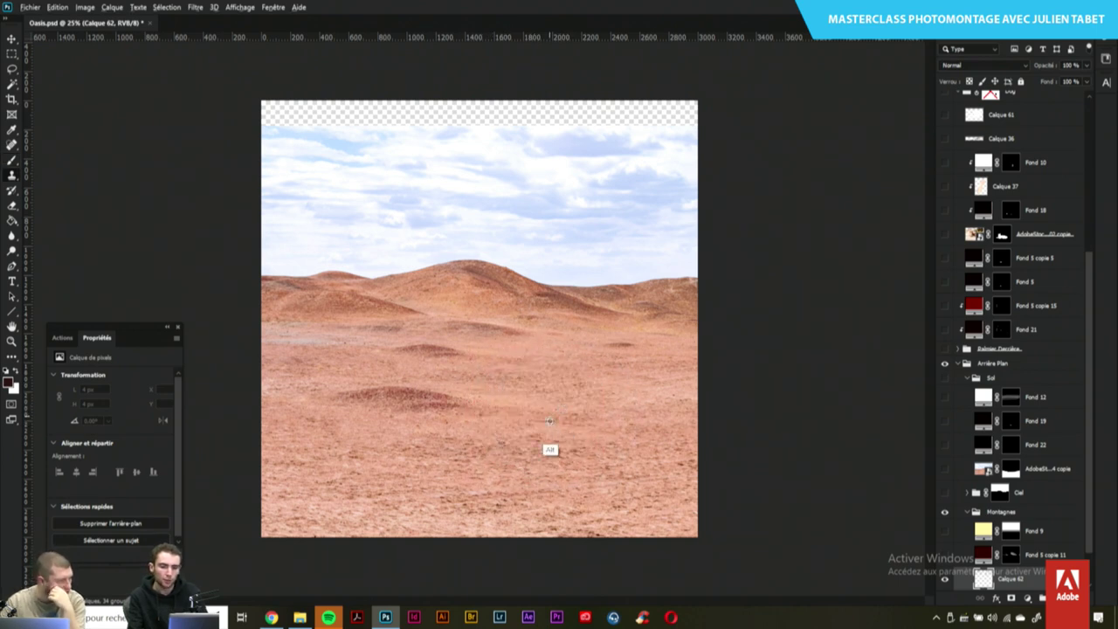
{"action": "right_click", "coordinate": [550, 412], "text": "alt"}
{"action": "left_click_drag", "start_coordinate": [361, 406], "coordinate": [459, 403]}
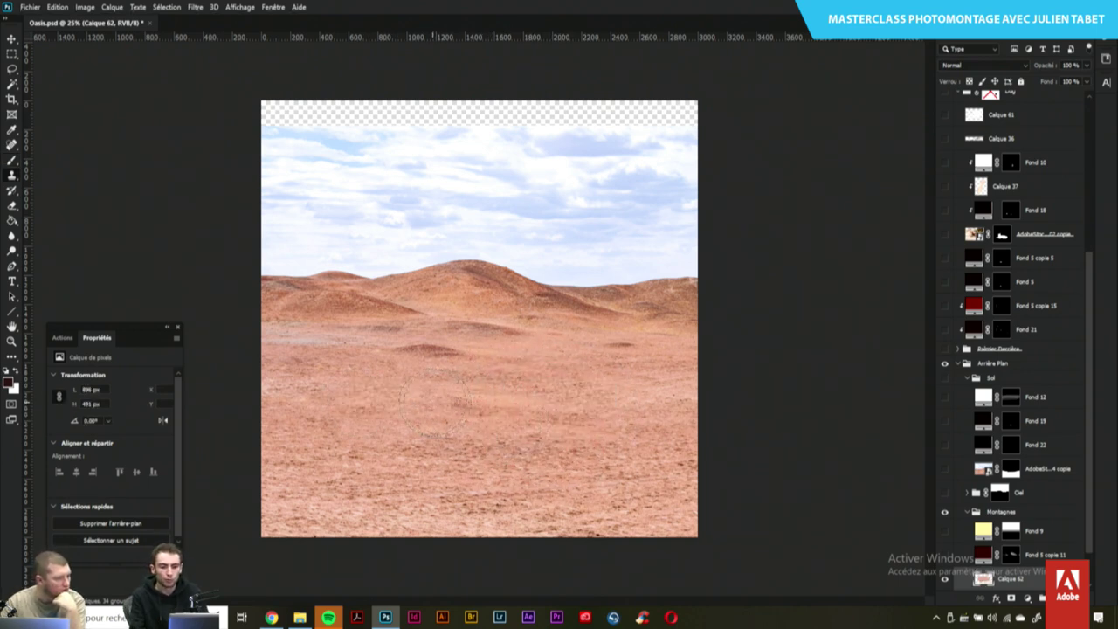
{"action": "right_click", "coordinate": [485, 456], "text": "alt"}
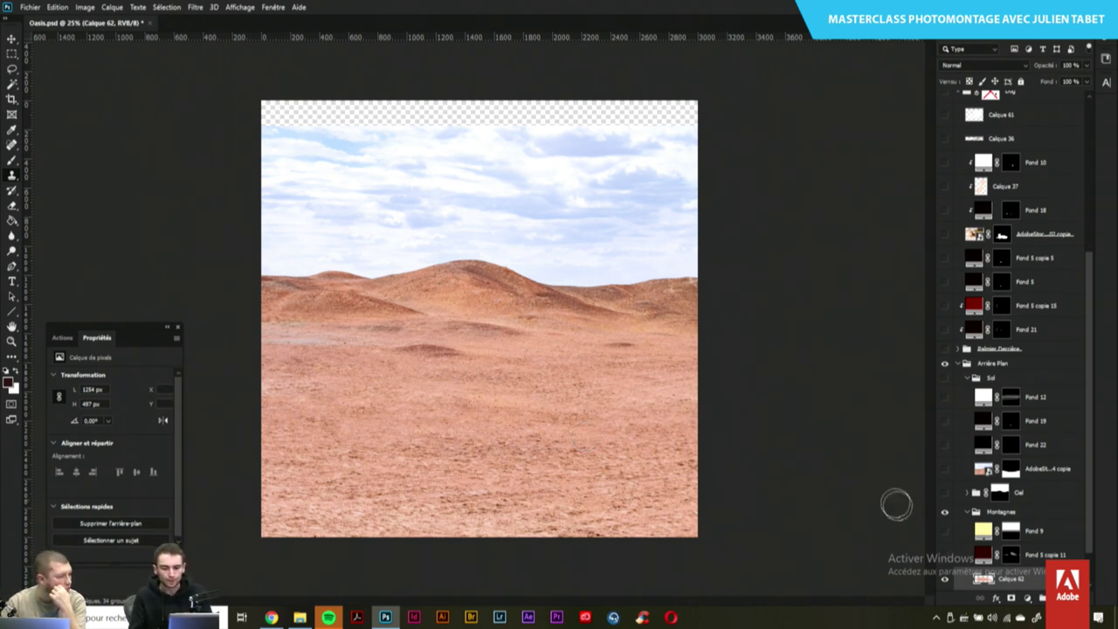
Toggle Calque 62 off and on to compare the mound with the cloned sand
{"action": "scroll", "coordinate": [1089, 453], "scroll_direction": "down", "scroll_amount": 2}
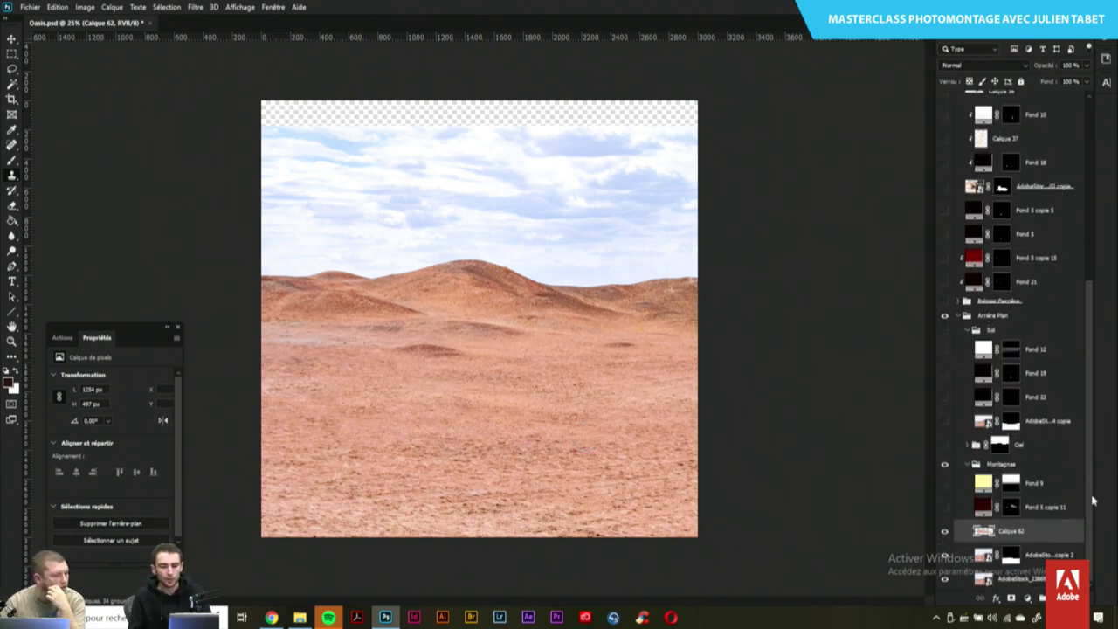
{"action": "left_click", "coordinate": [945, 533]}
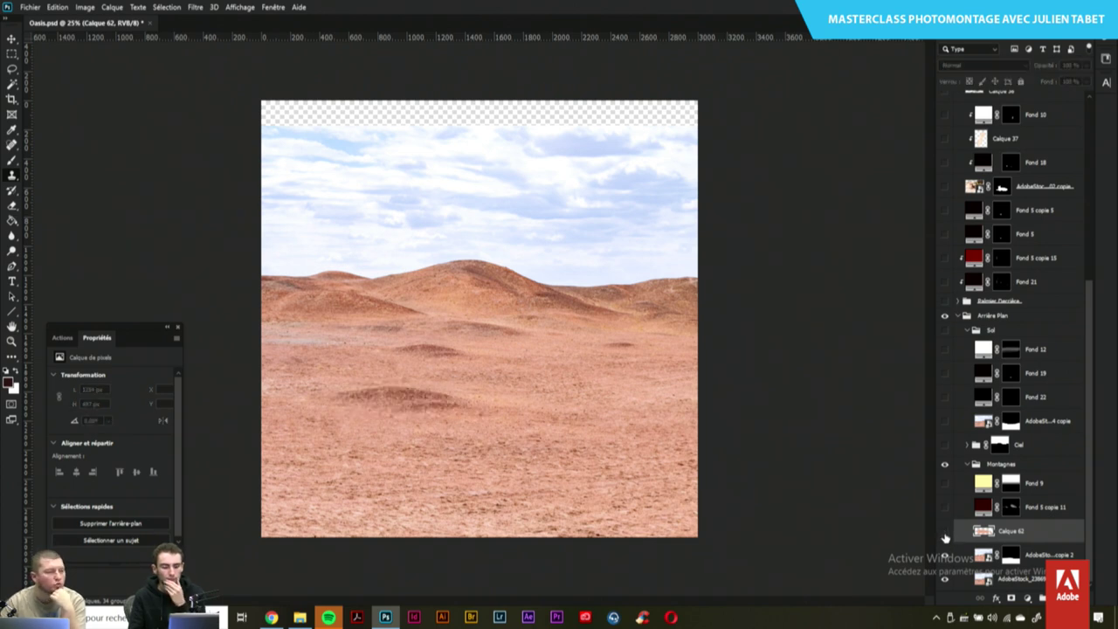
{"action": "left_click", "coordinate": [945, 533]}
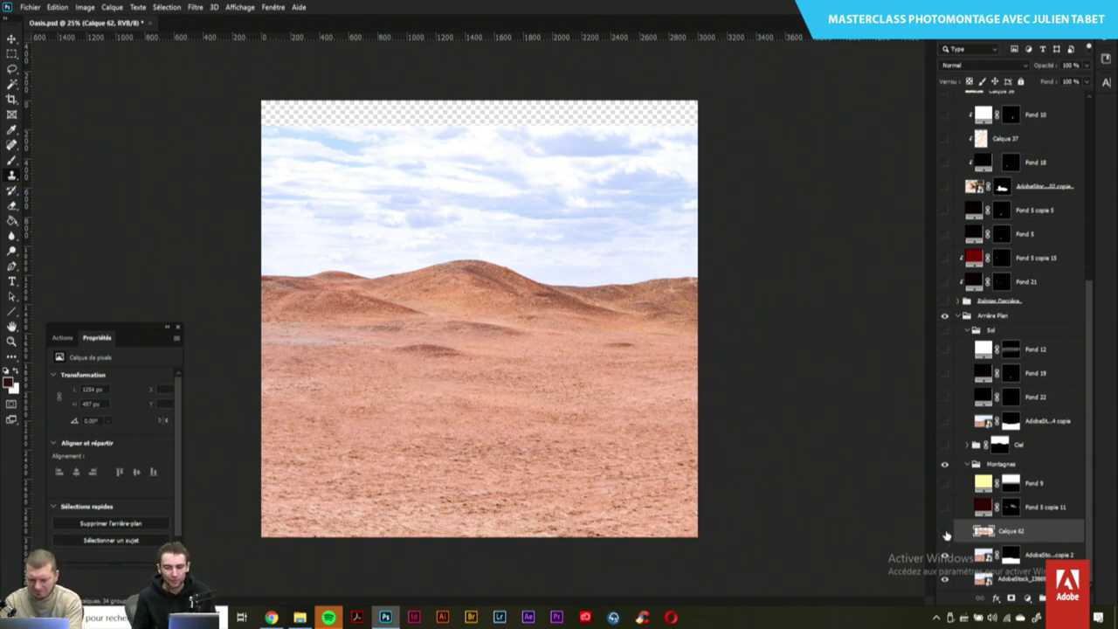
Hide Calque 62 and AdobeStock copie 2, and show the original Sol ground layers again
{"action": "left_click", "coordinate": [945, 533]}
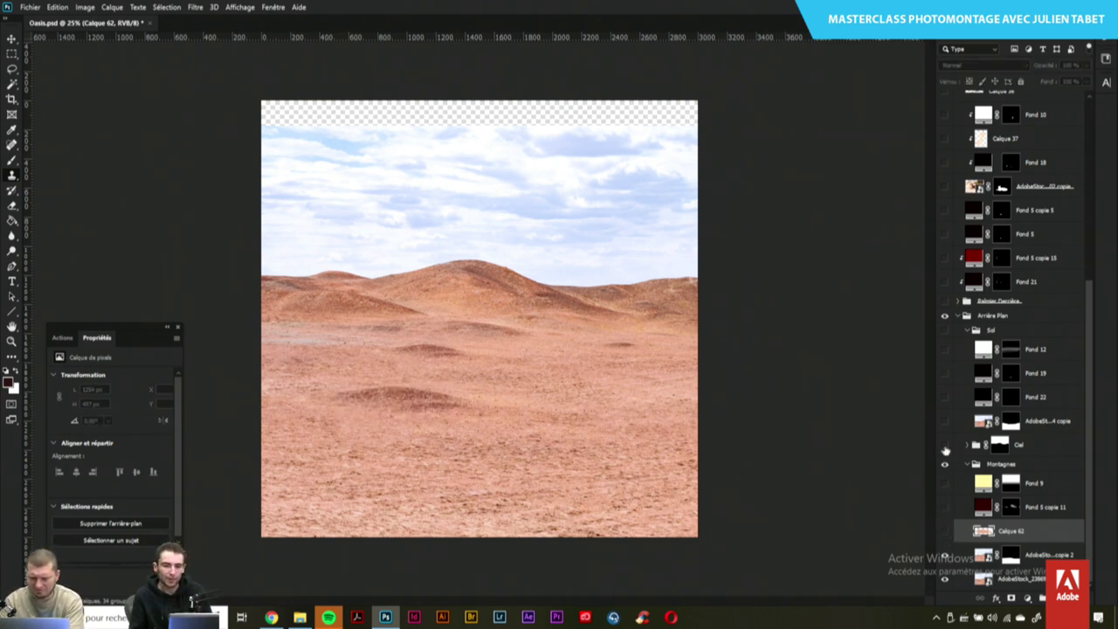
{"action": "left_click", "coordinate": [943, 557]}
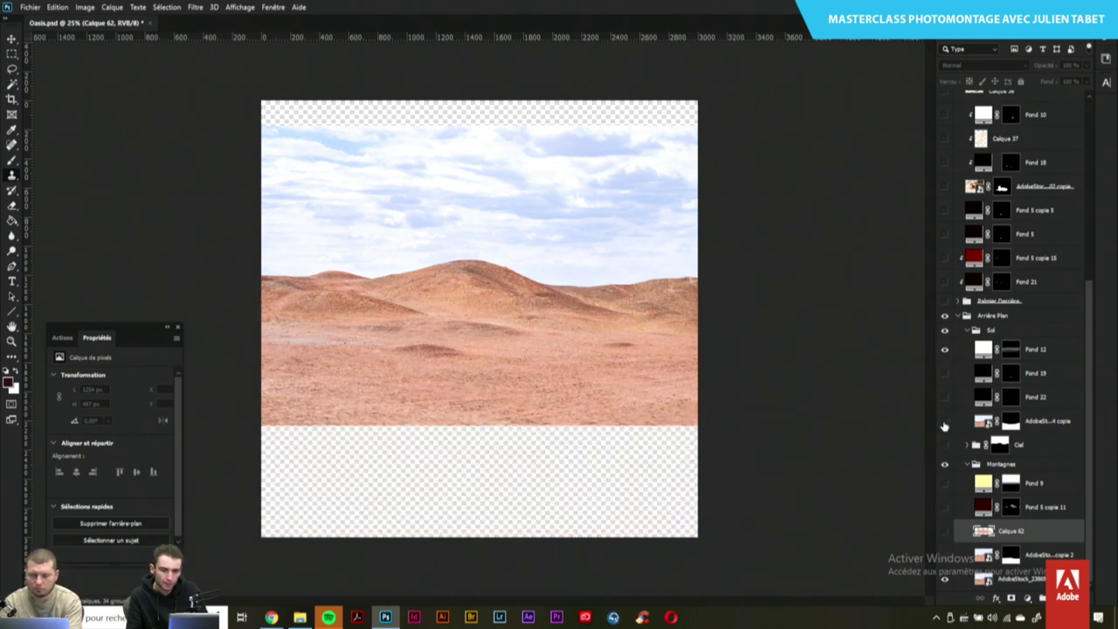
{"action": "left_click", "coordinate": [943, 421]}
{"action": "left_click", "coordinate": [944, 376]}
{"action": "left_click", "coordinate": [945, 398]}
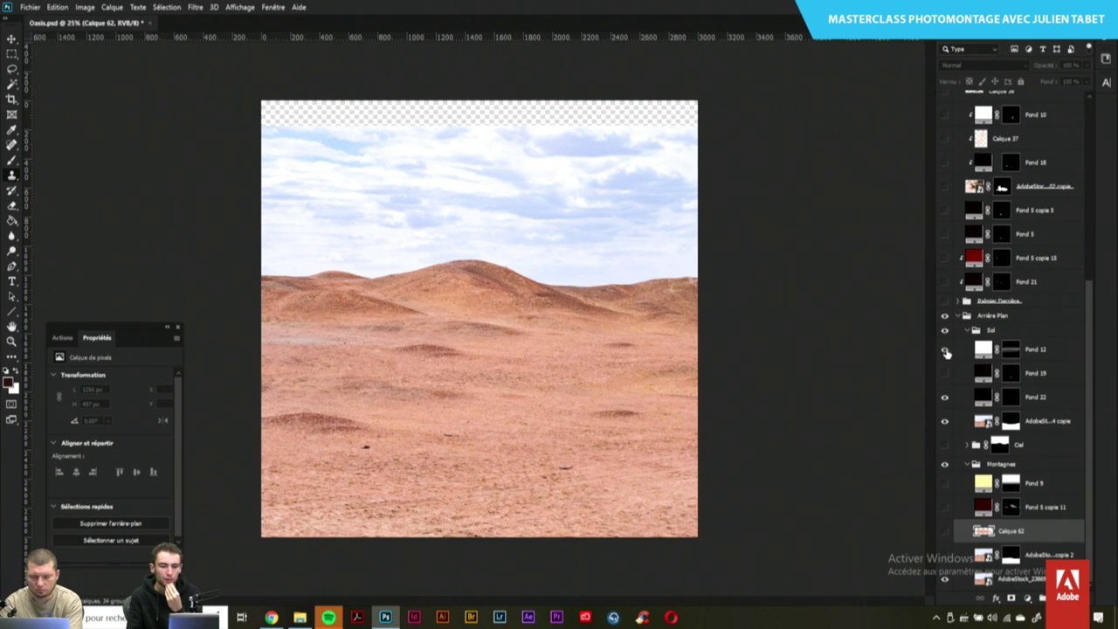
Compare the hills with Fond 12 on and off, keeping it shown, and leave Fond 19 hidden
{"action": "left_click", "coordinate": [945, 350]}
{"action": "left_click", "coordinate": [945, 351]}
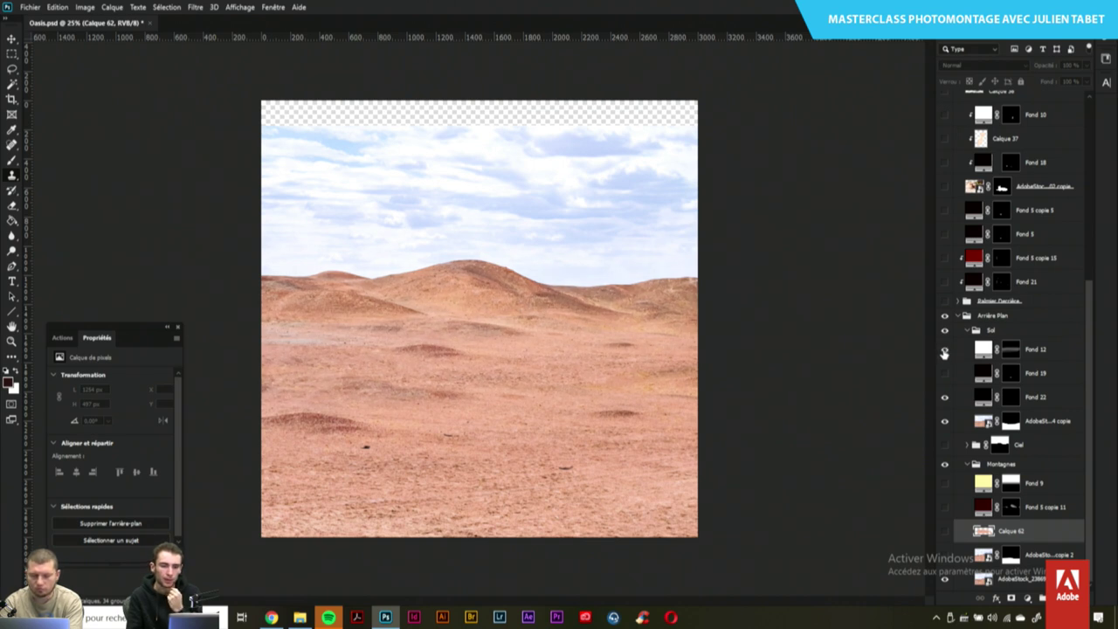
{"action": "left_click", "coordinate": [945, 351]}
{"action": "left_click", "coordinate": [946, 374]}
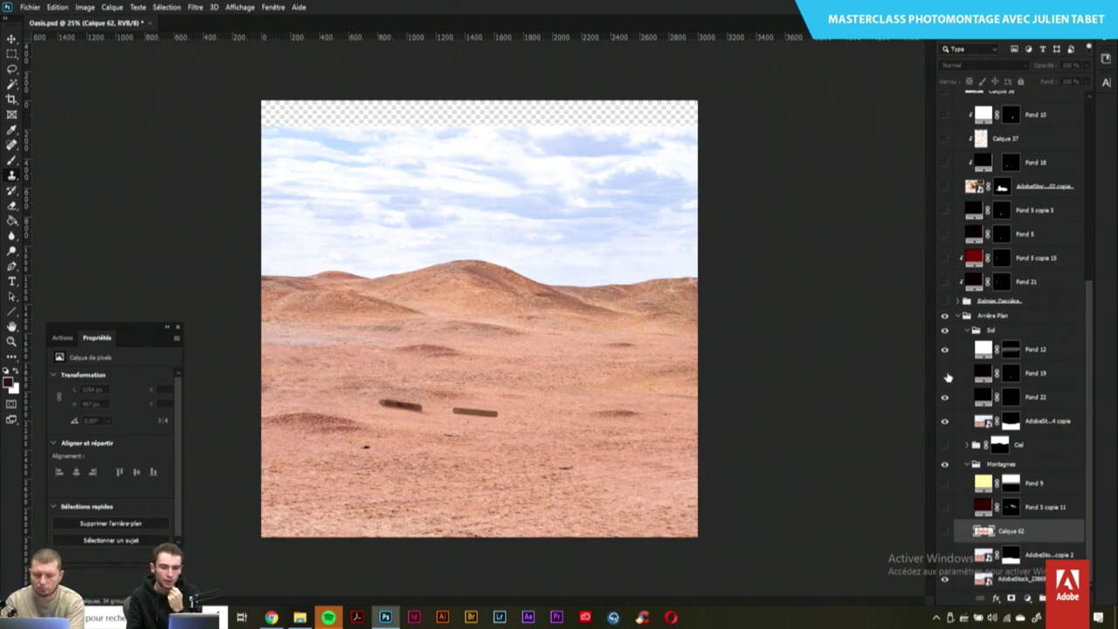
{"action": "left_click", "coordinate": [945, 374]}
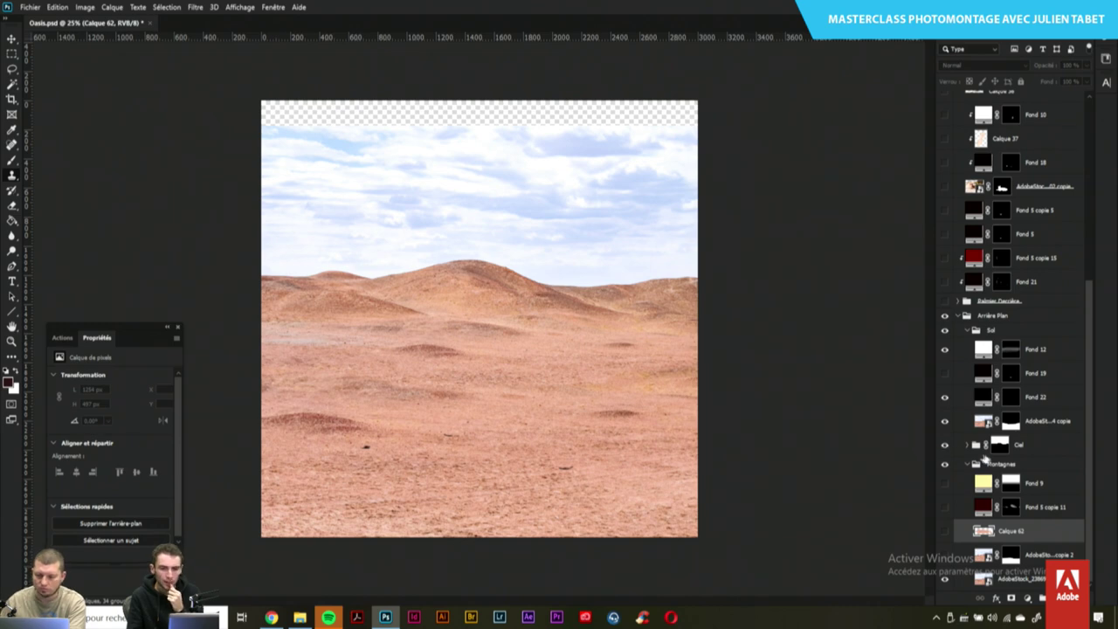
{"action": "left_click", "coordinate": [966, 446]}
Preview the Fond 3 copie blue sky with its mask disabled, then hide it
{"action": "left_click_drag", "start_coordinate": [1092, 425], "coordinate": [1083, 495]}
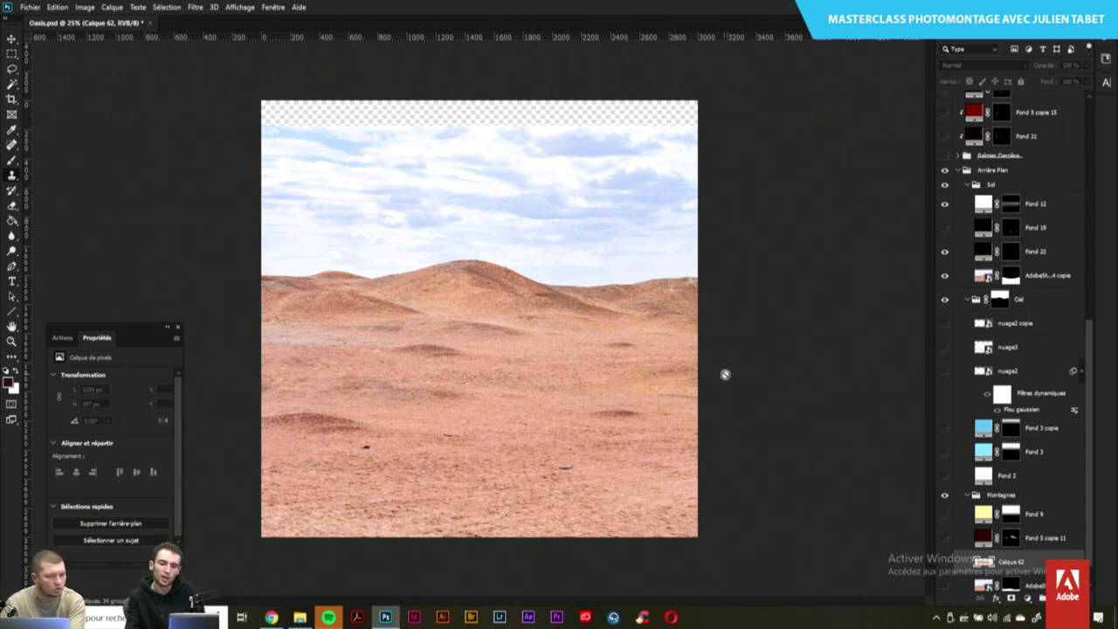
{"action": "left_click", "coordinate": [945, 428]}
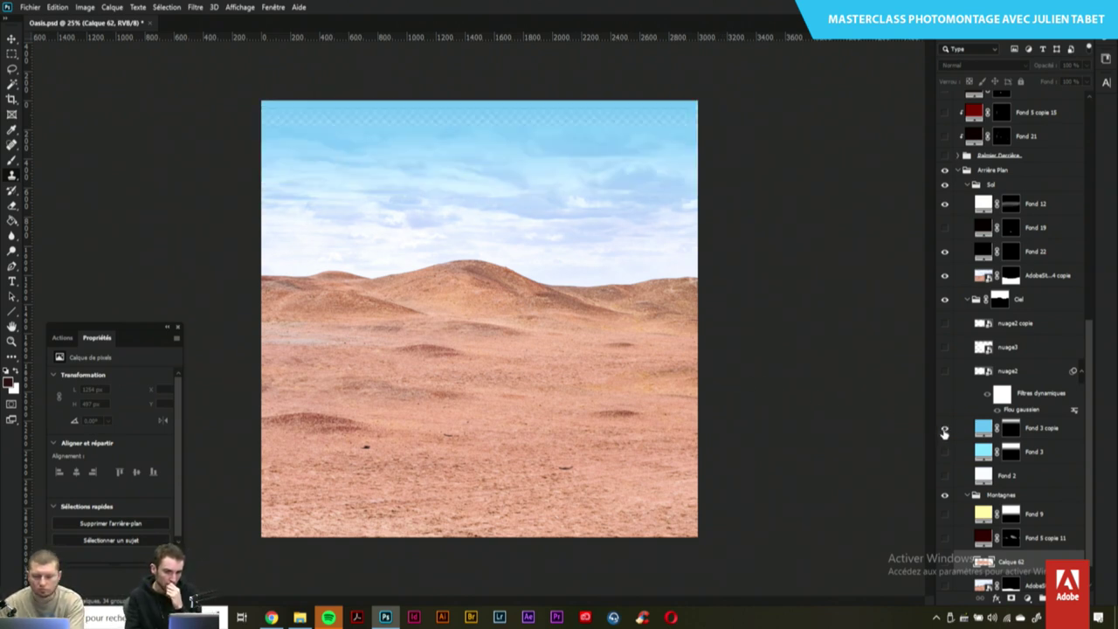
{"action": "left_click", "coordinate": [944, 429]}
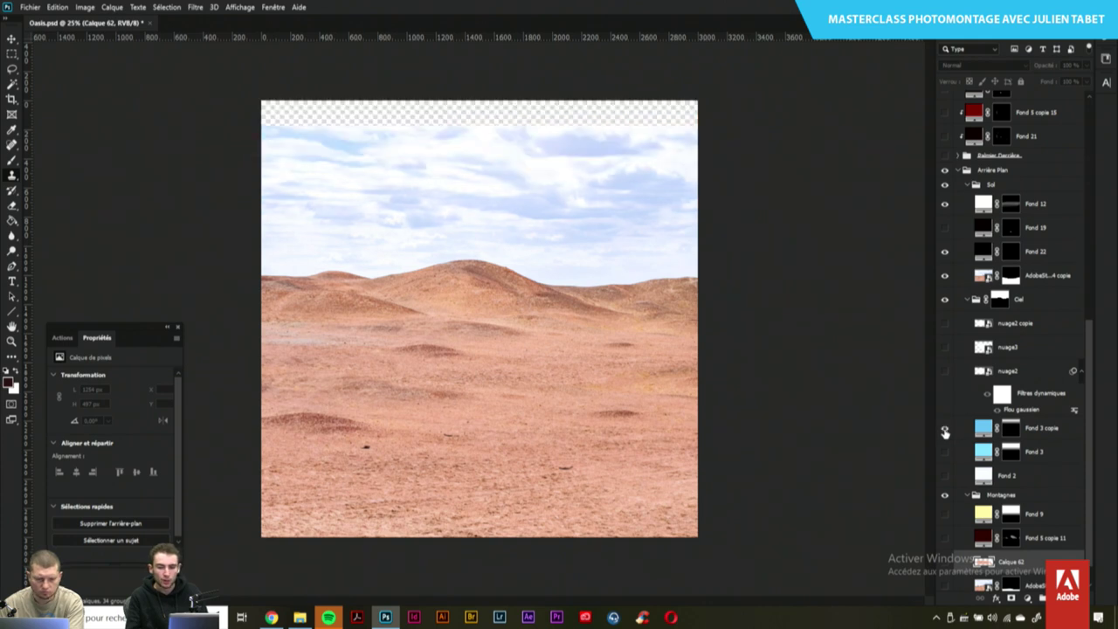
{"action": "left_click", "coordinate": [1010, 428], "text": "shift"}
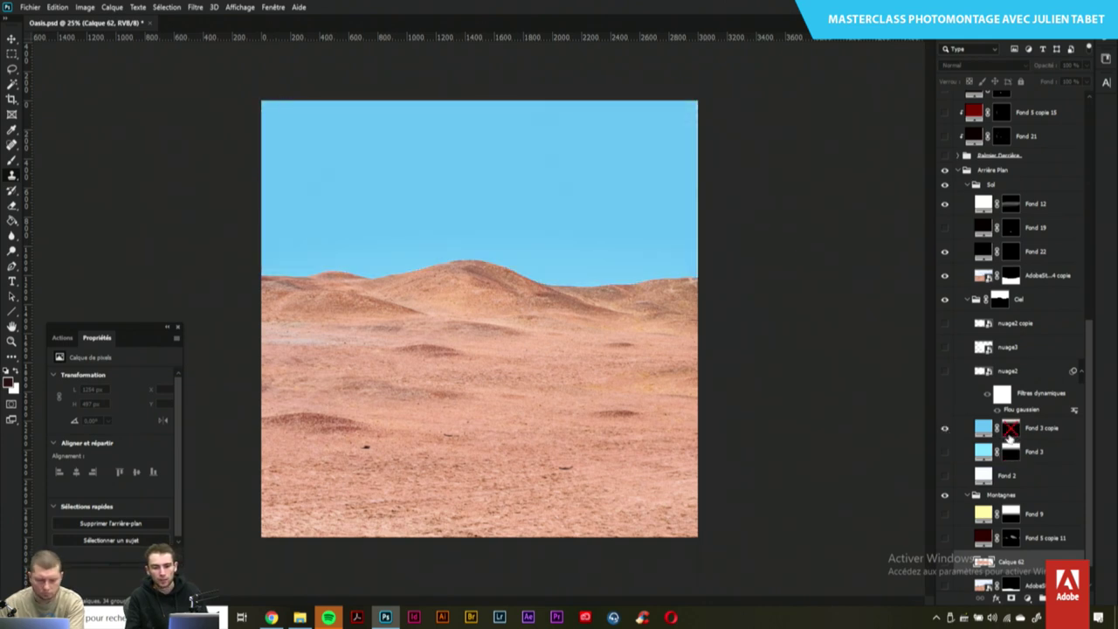
{"action": "left_click", "coordinate": [944, 428]}
Show the plain white Fond 2 backdrop and add a Solid Color fill layer above it
{"action": "left_click", "coordinate": [944, 475]}
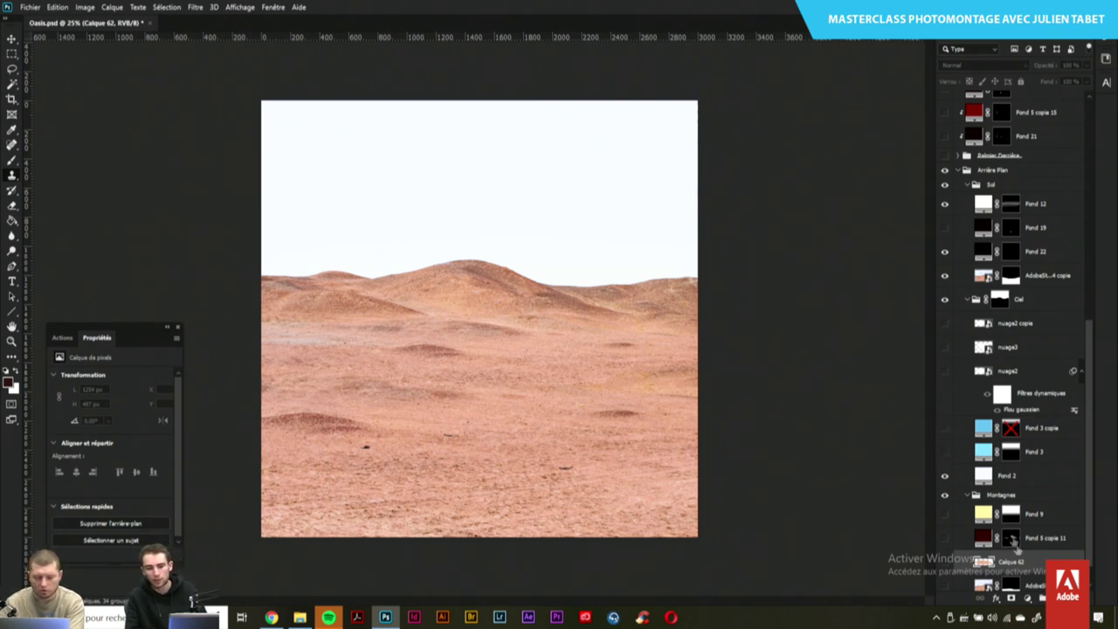
{"action": "left_click", "coordinate": [1018, 475]}
{"action": "left_click", "coordinate": [1029, 599]}
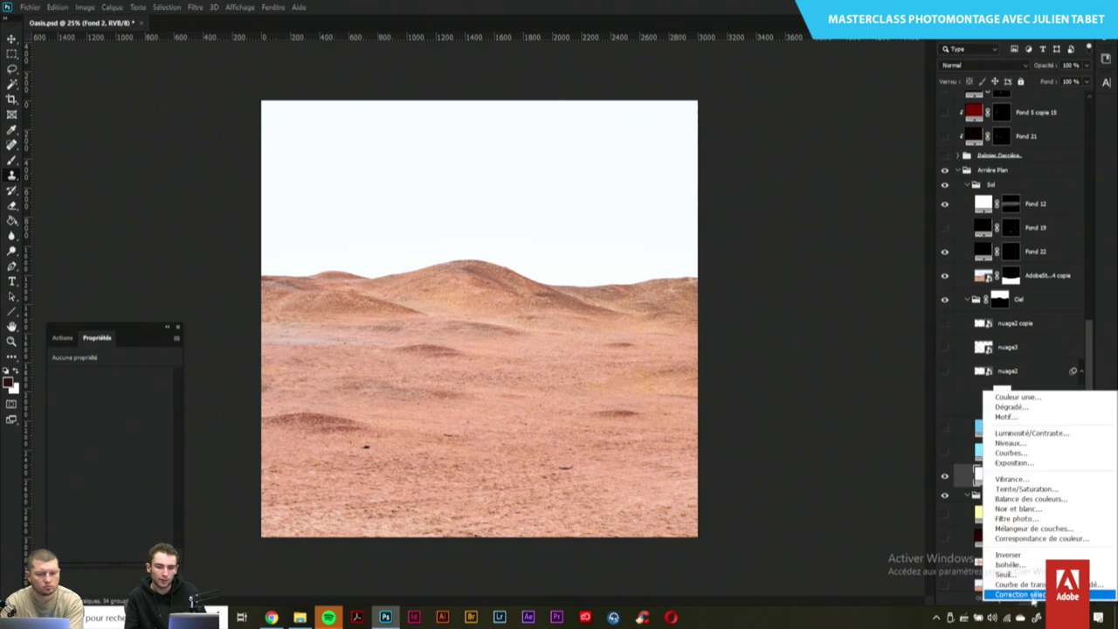
{"action": "left_click", "coordinate": [1027, 401]}
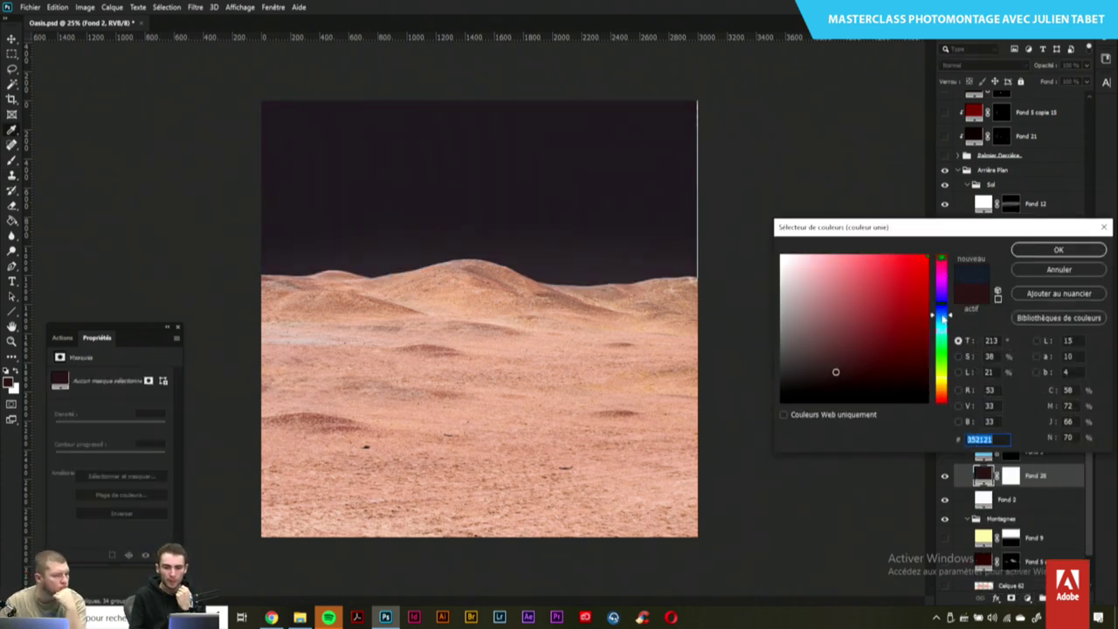
Set the Fond 28 fill colour to a pale lavender
{"action": "left_click", "coordinate": [941, 308]}
{"action": "left_click", "coordinate": [874, 250]}
{"action": "left_click_drag", "start_coordinate": [873, 250], "coordinate": [829, 252]}
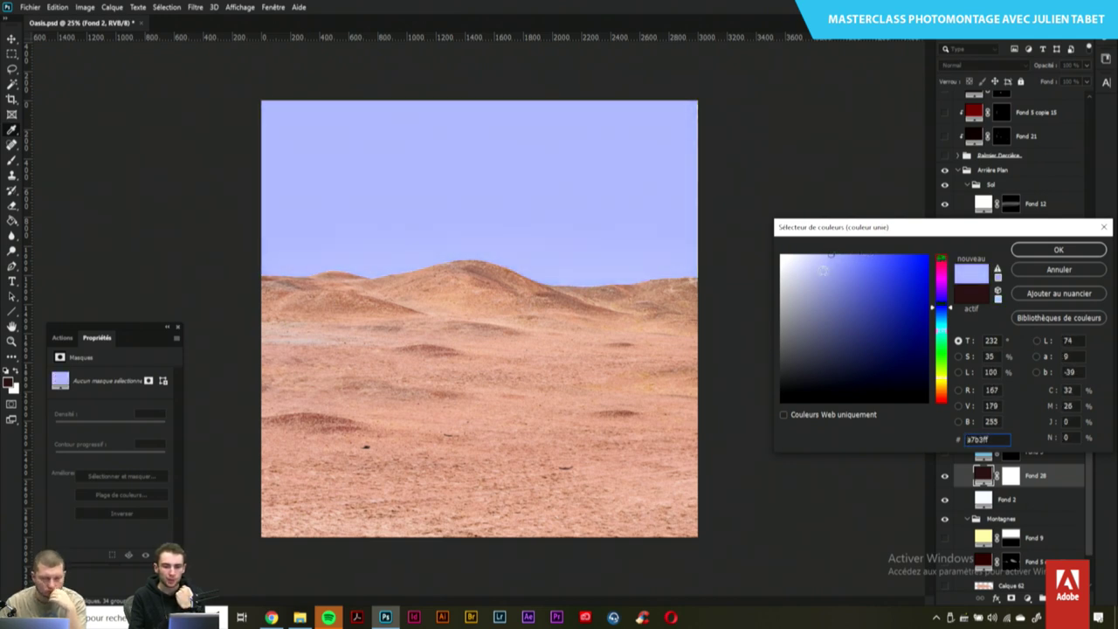
{"action": "left_click", "coordinate": [1034, 252]}
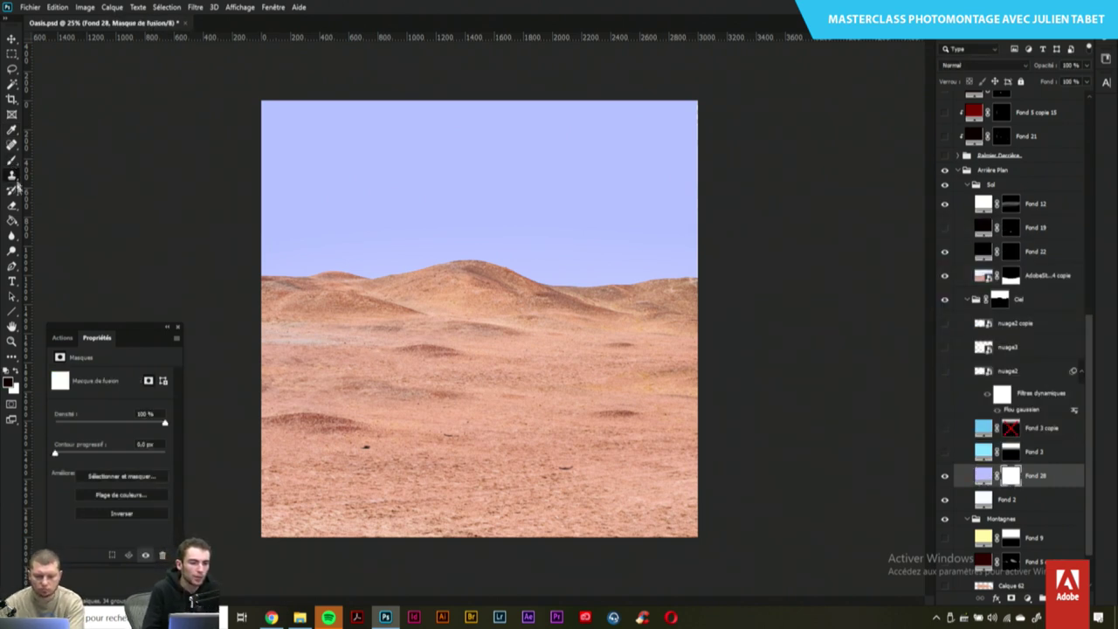
Switch to the Gradient Tool and try a sky gradient, then undo it
{"action": "right_click", "coordinate": [12, 221]}
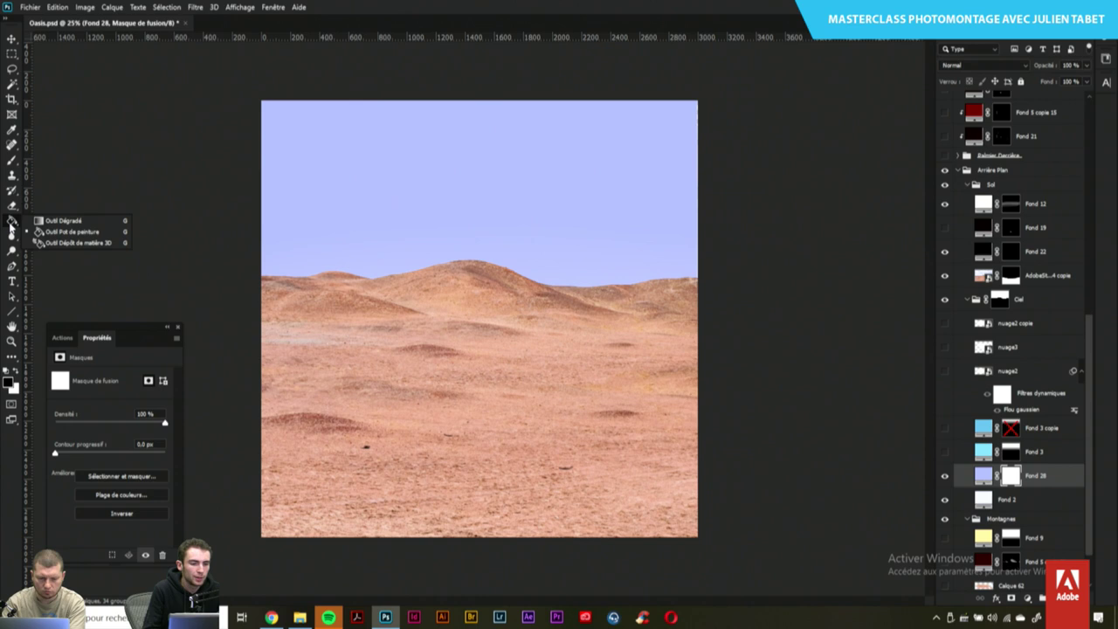
{"action": "left_click", "coordinate": [58, 221]}
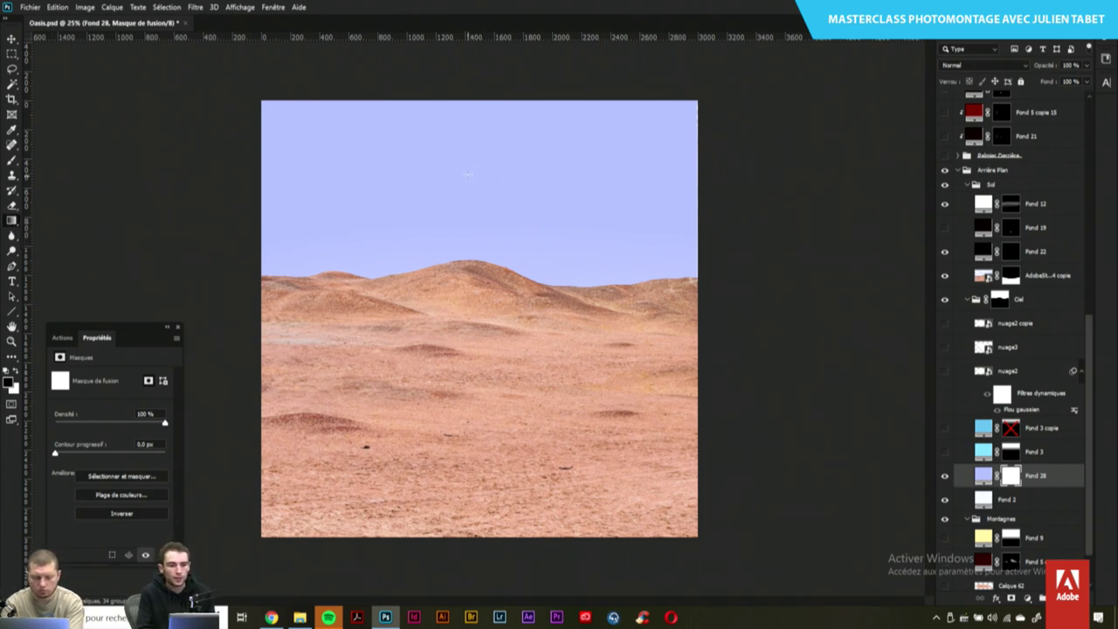
{"action": "left_click_drag", "start_coordinate": [468, 174], "coordinate": [469, 324]}
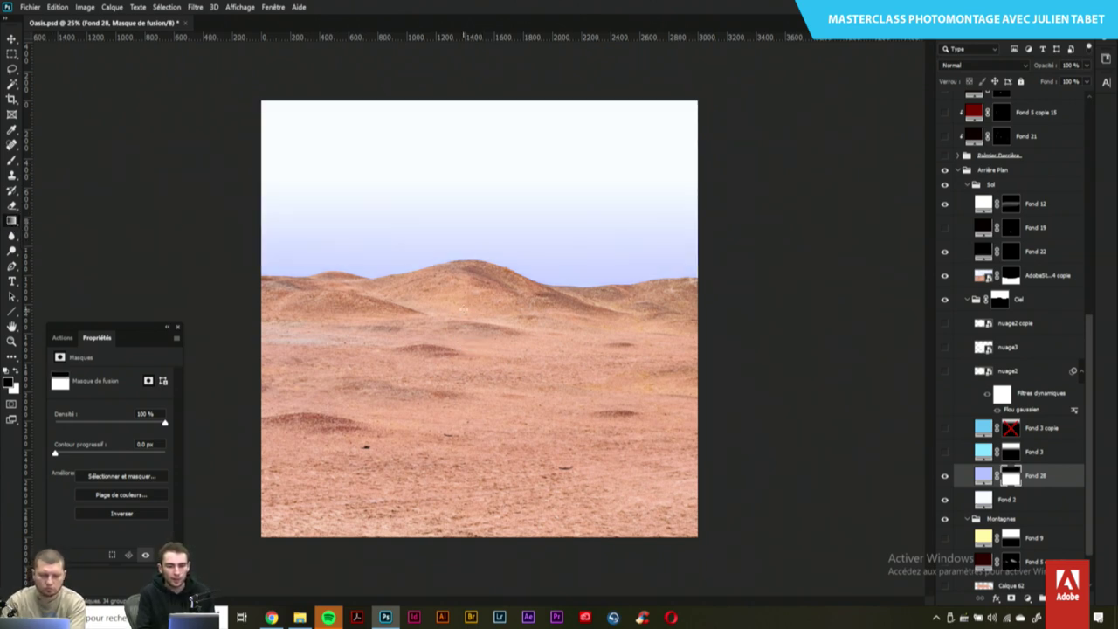
{"action": "key", "text": "ctrl+z"}
Restore the deleted Fond 28 layer and gradient its mask so the lavender fades to white at the horizon
{"action": "key", "text": "Delete"}
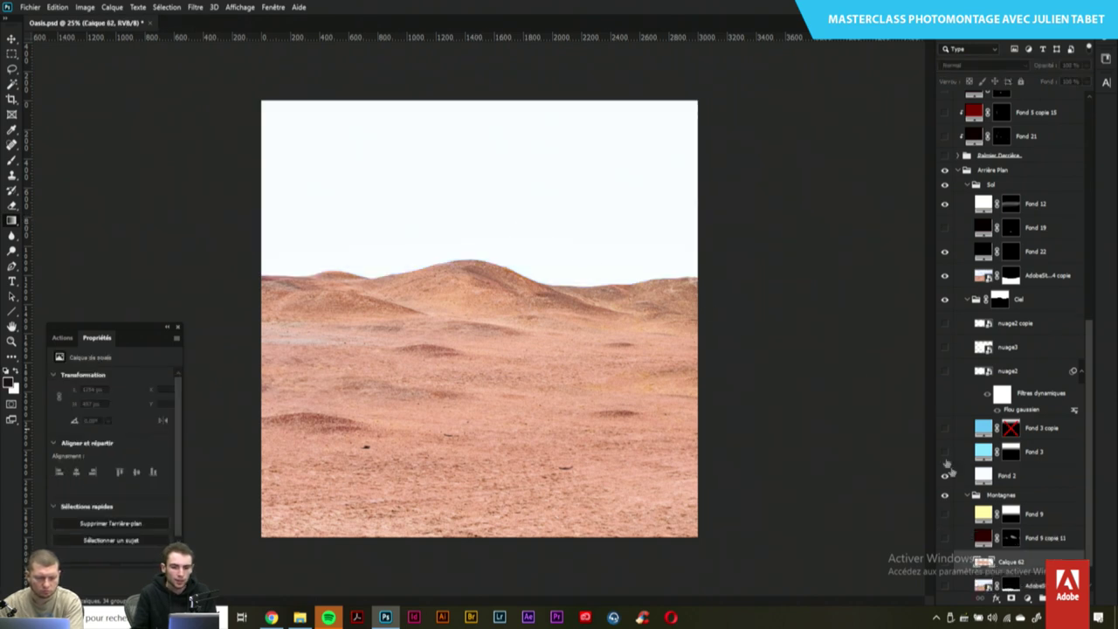
{"action": "left_click", "coordinate": [1011, 452]}
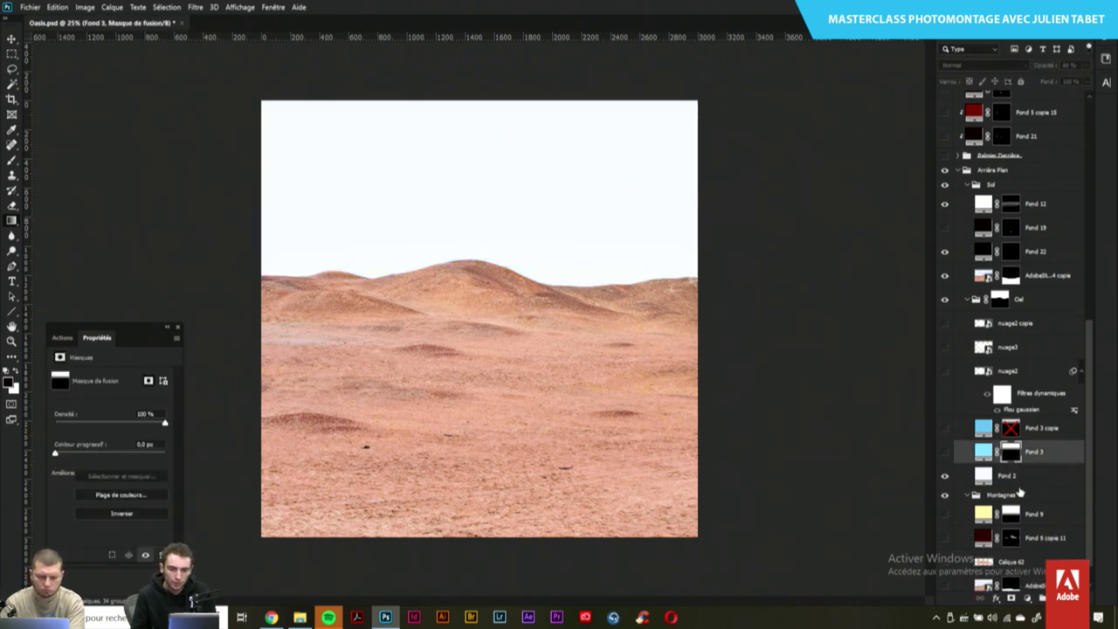
{"action": "left_click", "coordinate": [1016, 479]}
{"action": "left_click", "coordinate": [61, 8]}
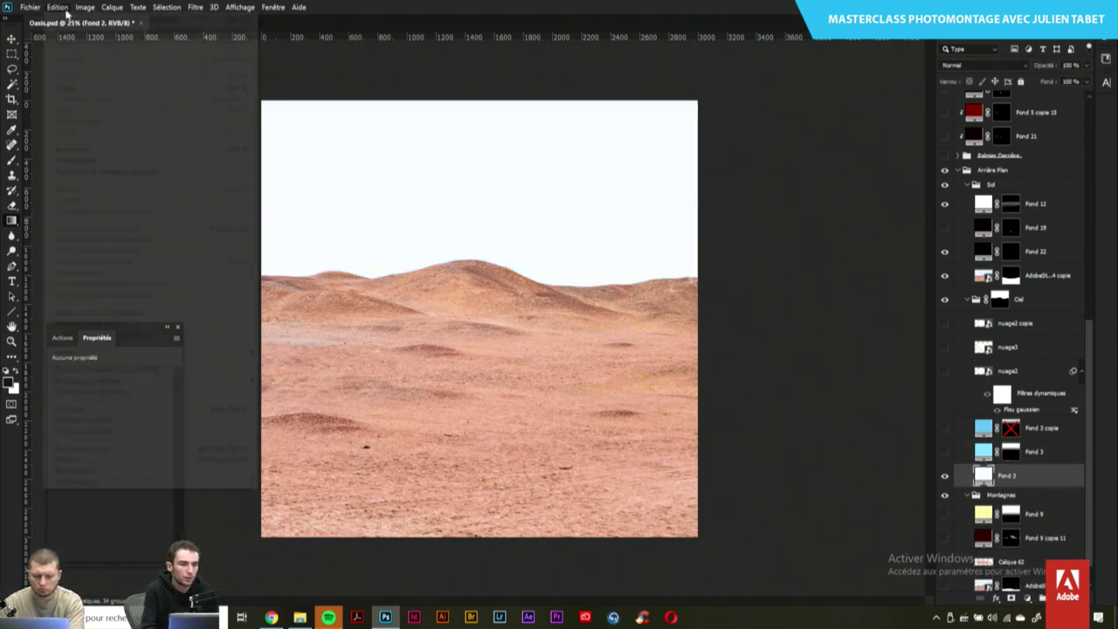
{"action": "left_click", "coordinate": [89, 34]}
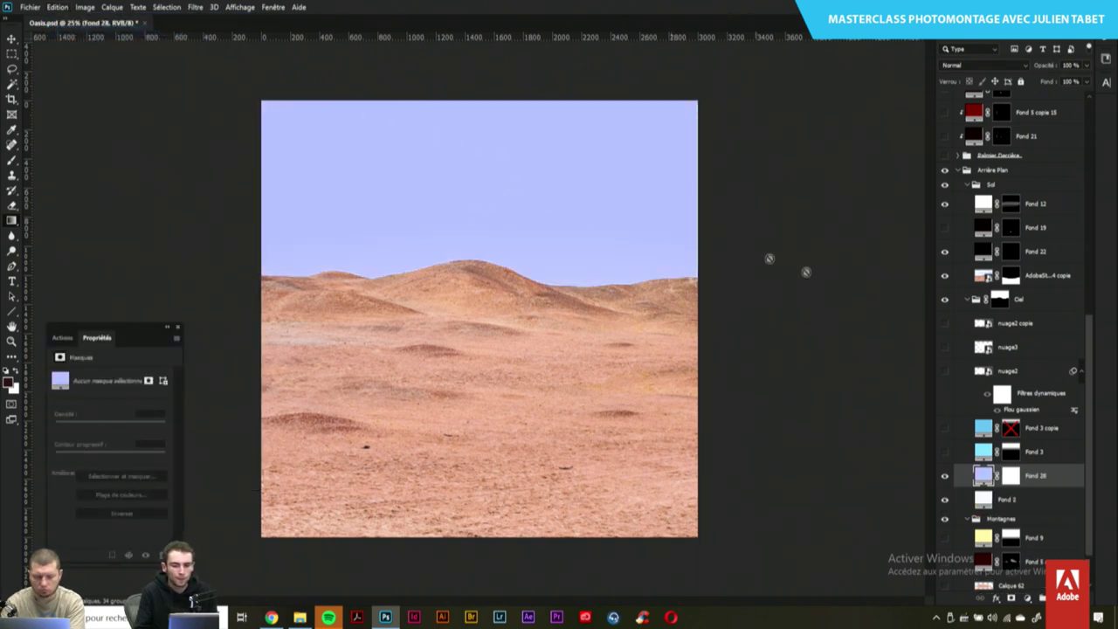
{"action": "left_click", "coordinate": [1011, 475]}
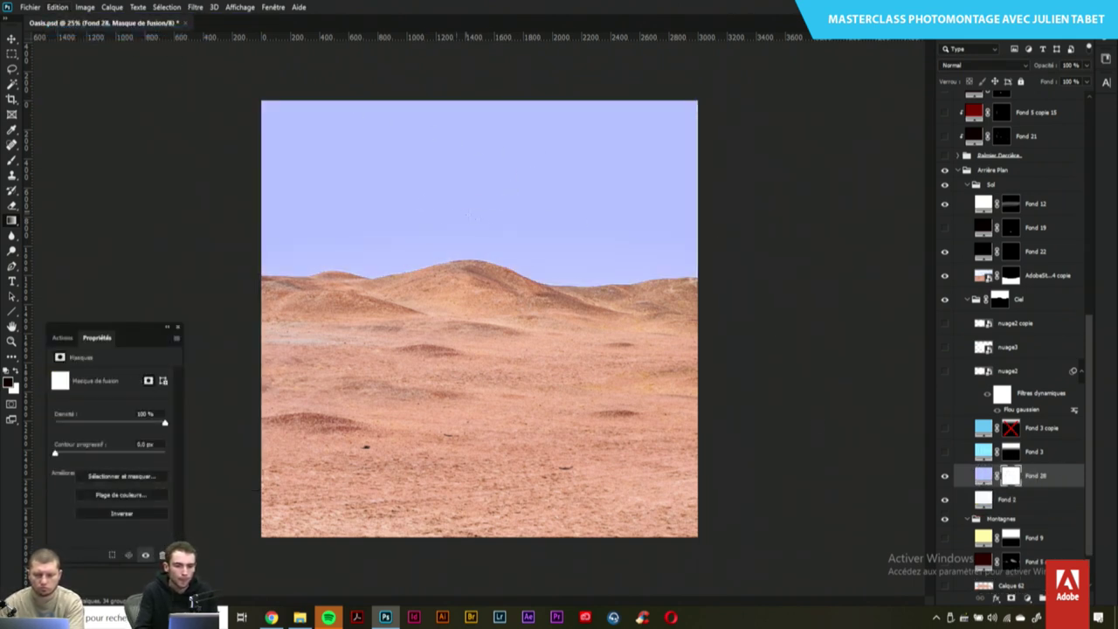
{"action": "left_click_drag", "start_coordinate": [455, 207], "coordinate": [454, 84]}
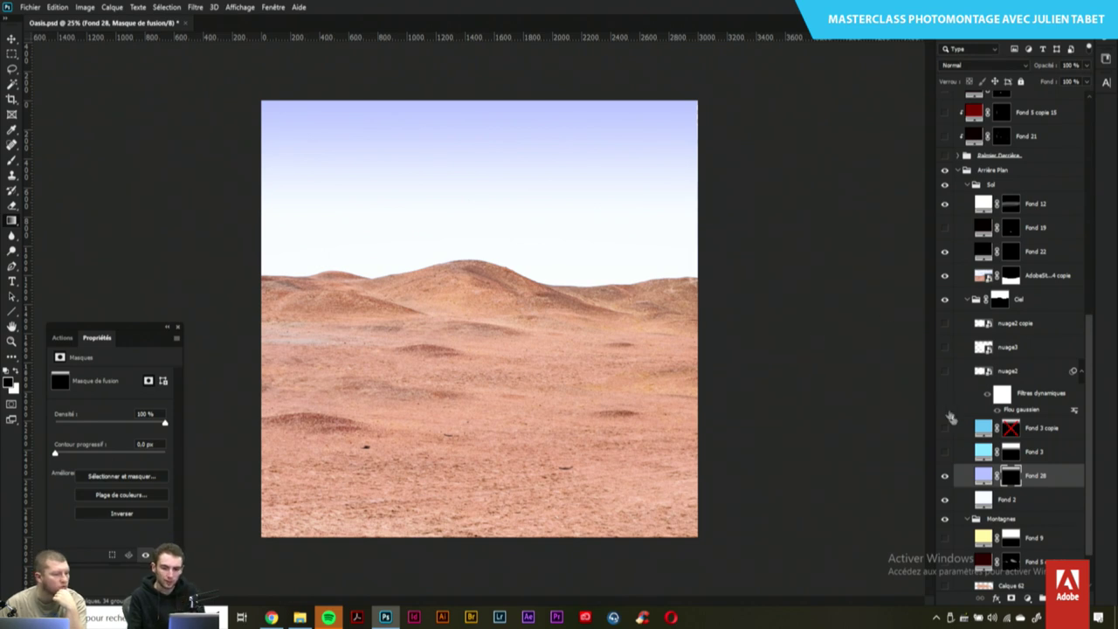
Hide the lavender Fond 28, show Fond 3 copie and Fond 3, and re-enable the Fond 3 copie mask
{"action": "left_click", "coordinate": [944, 475]}
{"action": "left_click", "coordinate": [944, 428]}
{"action": "left_click", "coordinate": [944, 452]}
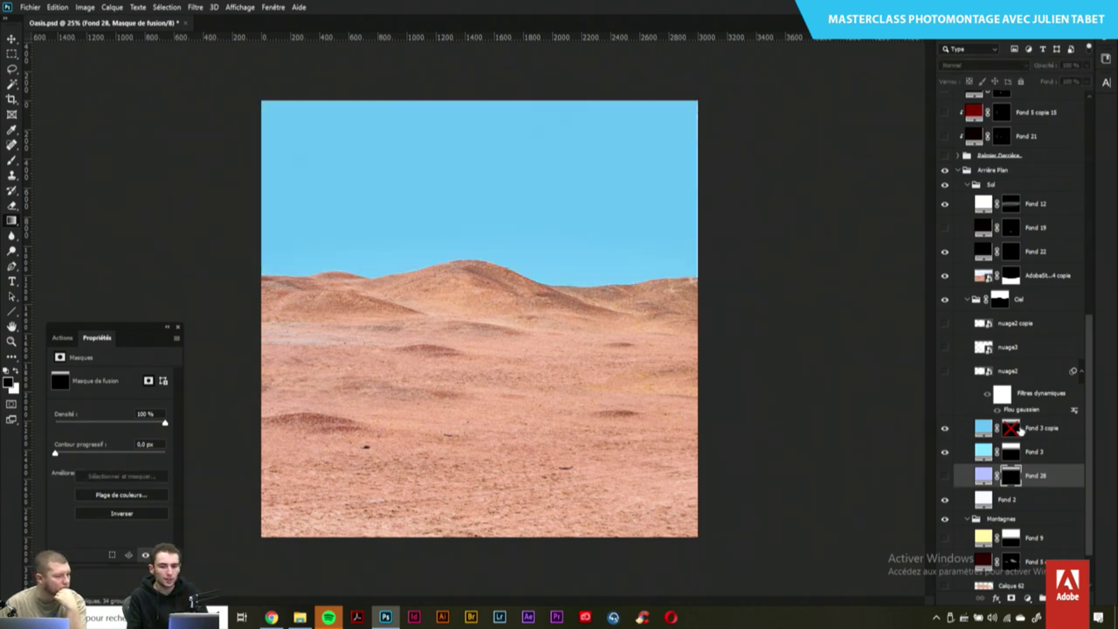
{"action": "left_click", "coordinate": [1011, 428], "text": "shift"}
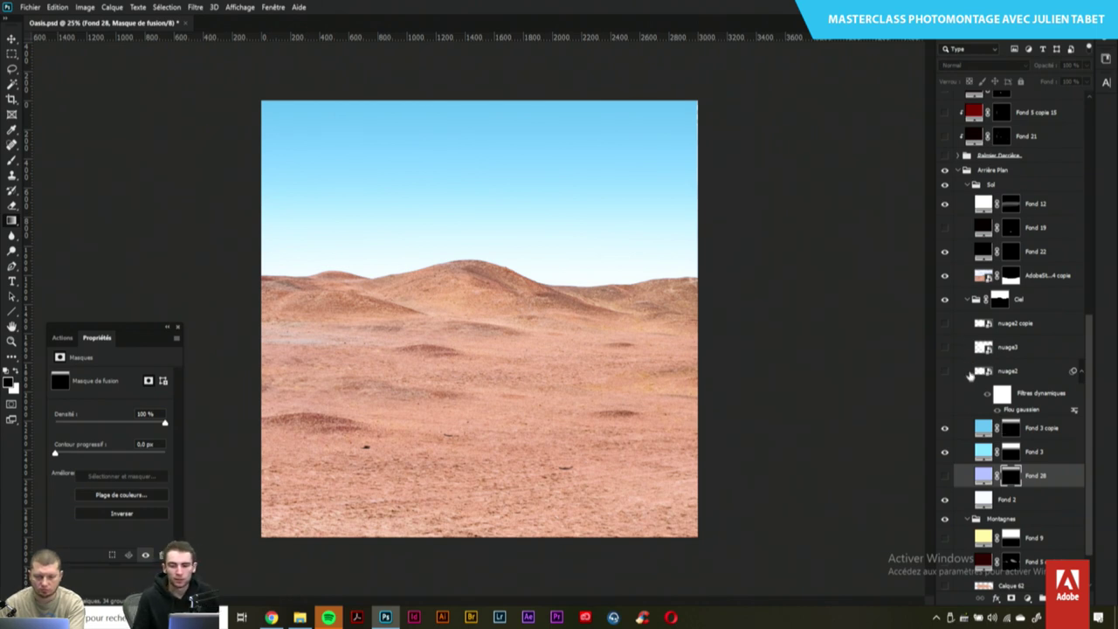
{"action": "left_click", "coordinate": [1010, 432]}
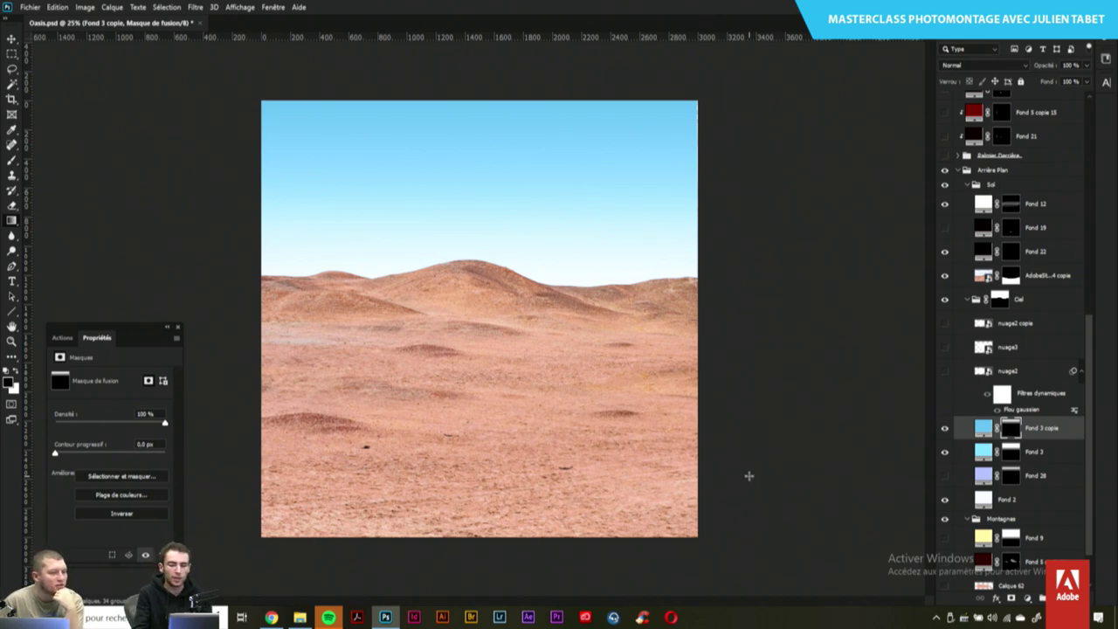
{"action": "key", "text": "ctrl+plus"}
{"action": "key", "text": "ctrl+plus"}
{"action": "key", "text": "ctrl+minus"}
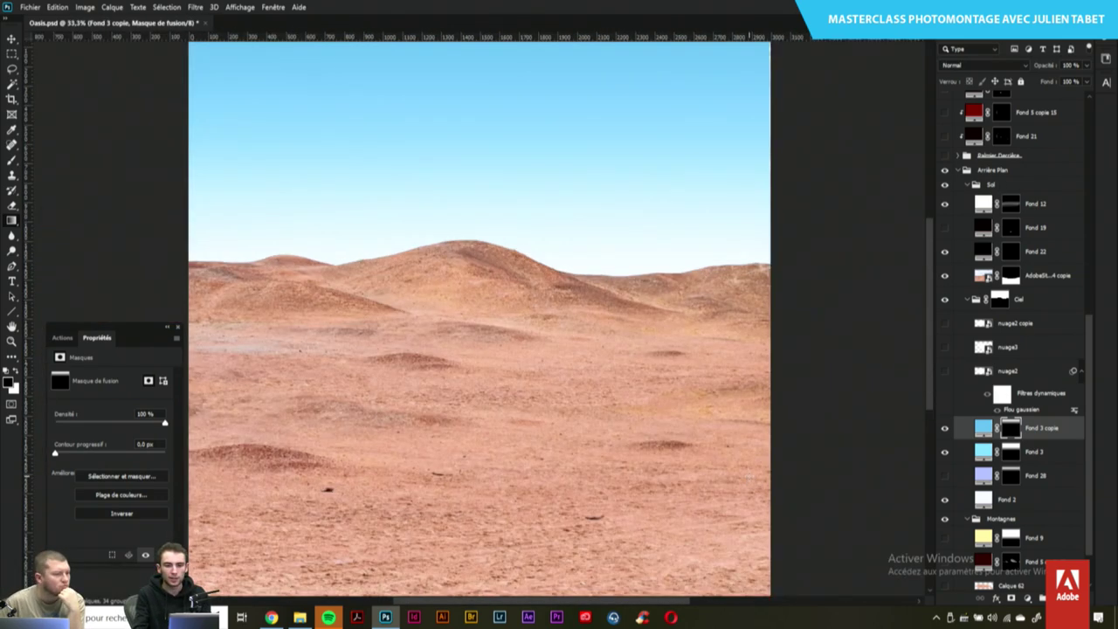
{"action": "scroll", "coordinate": [566, 295], "scroll_direction": "up", "scroll_amount": 2}
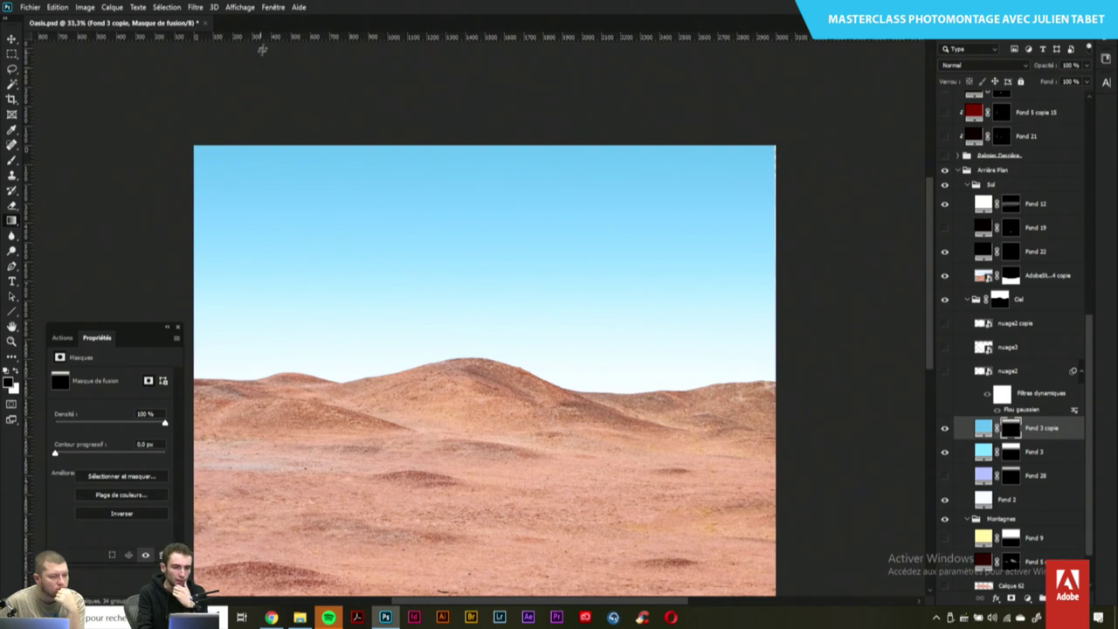
{"action": "left_click", "coordinate": [1010, 452]}
{"action": "left_click", "coordinate": [1010, 429]}
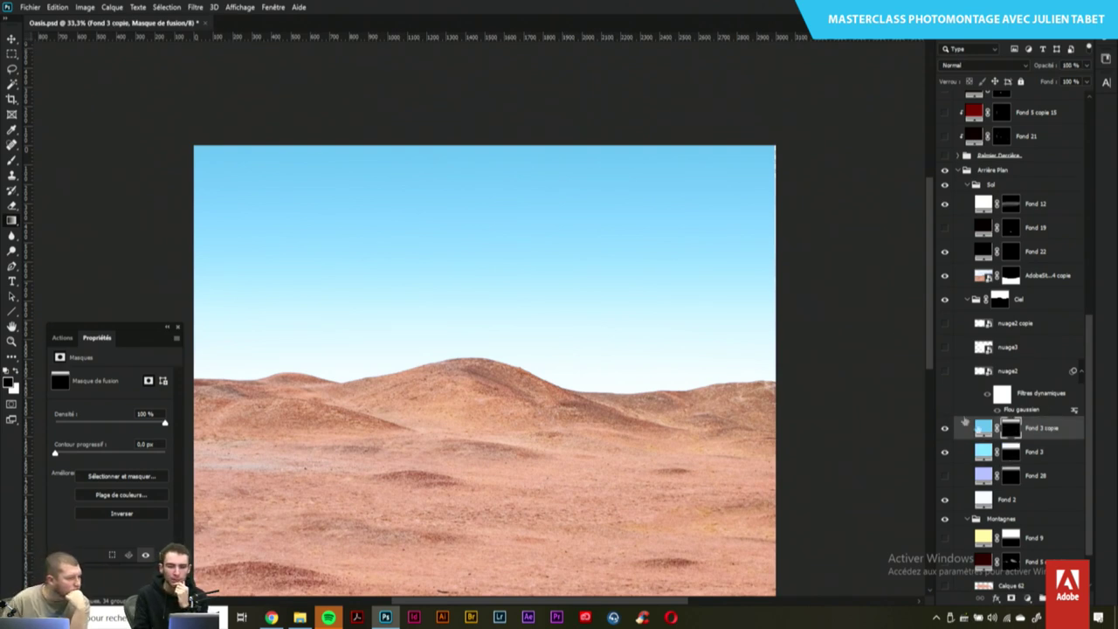
{"action": "left_click", "coordinate": [195, 7]}
{"action": "mouse_move", "coordinate": [203, 138]}
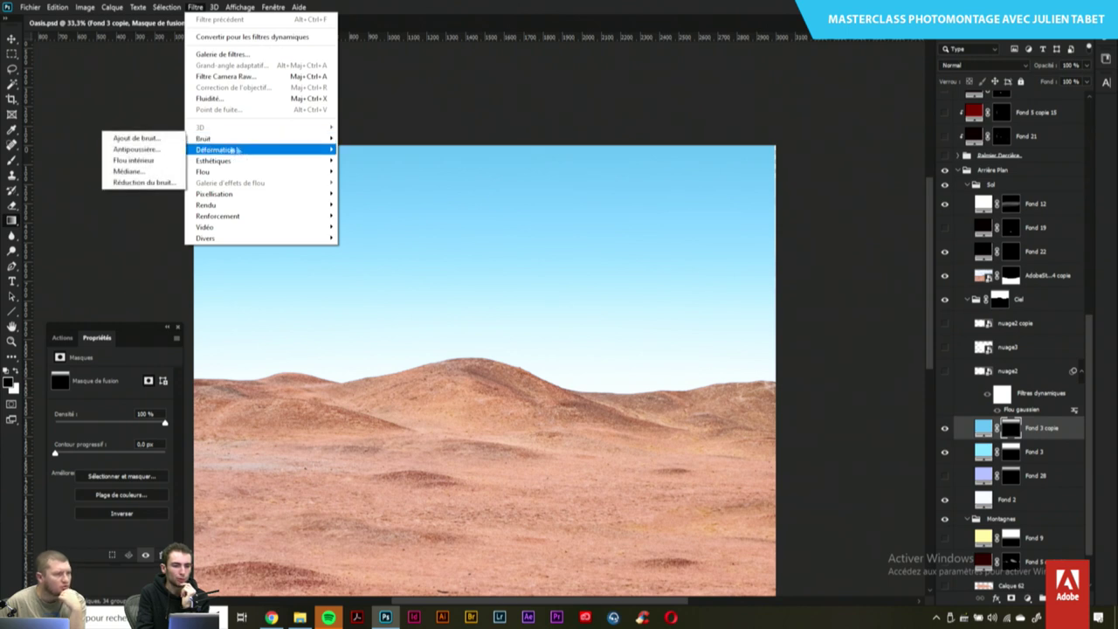
{"action": "left_click", "coordinate": [140, 138]}
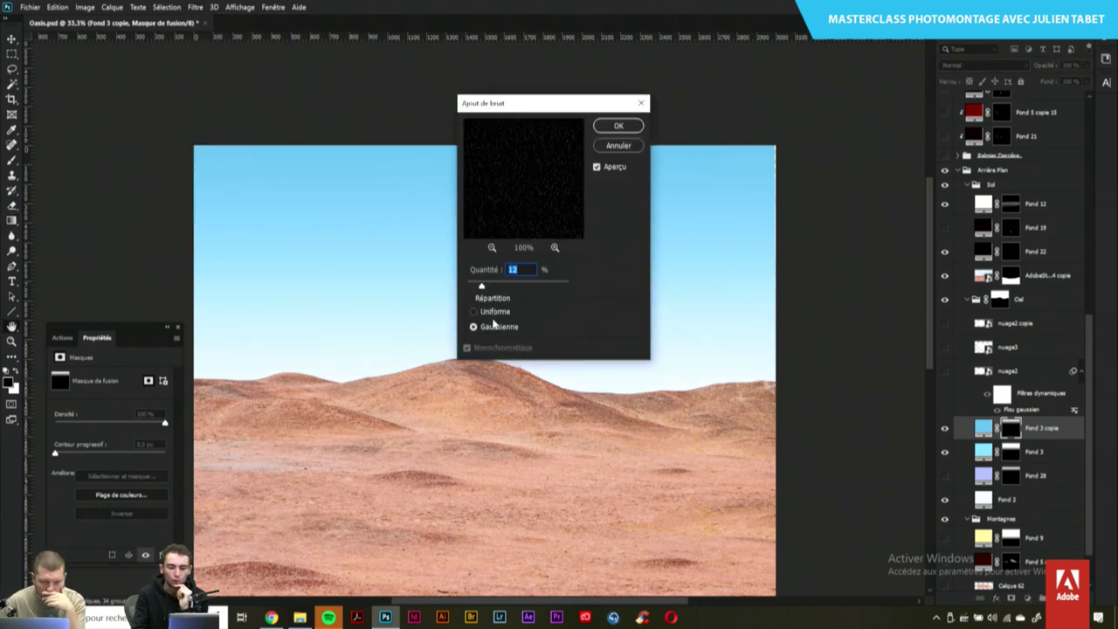
{"action": "type", "text": "4"}
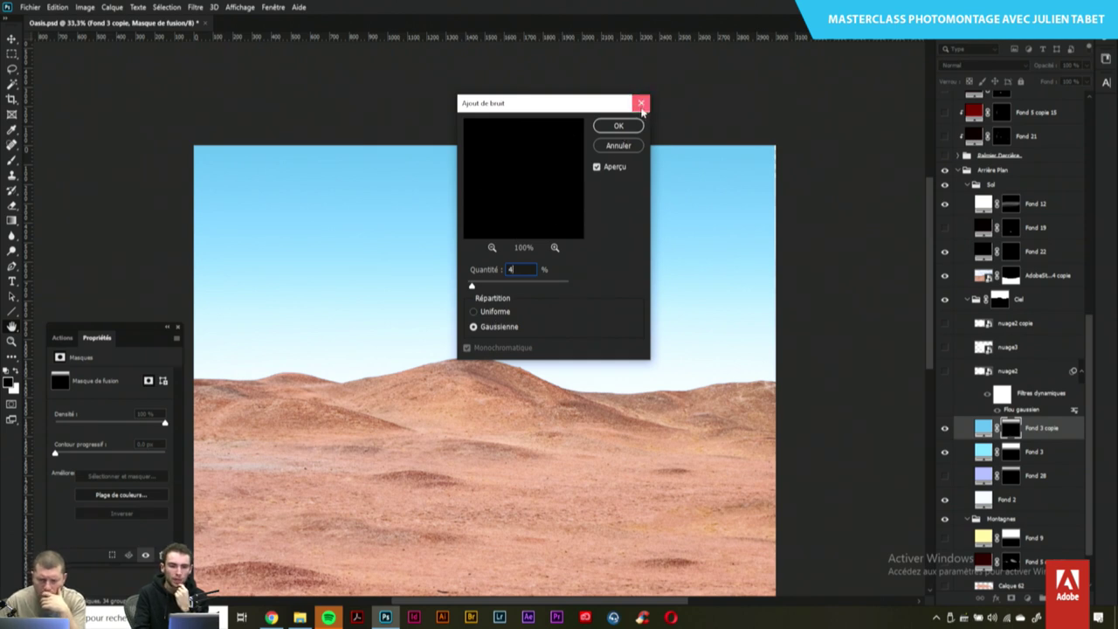
{"action": "left_click", "coordinate": [641, 104]}
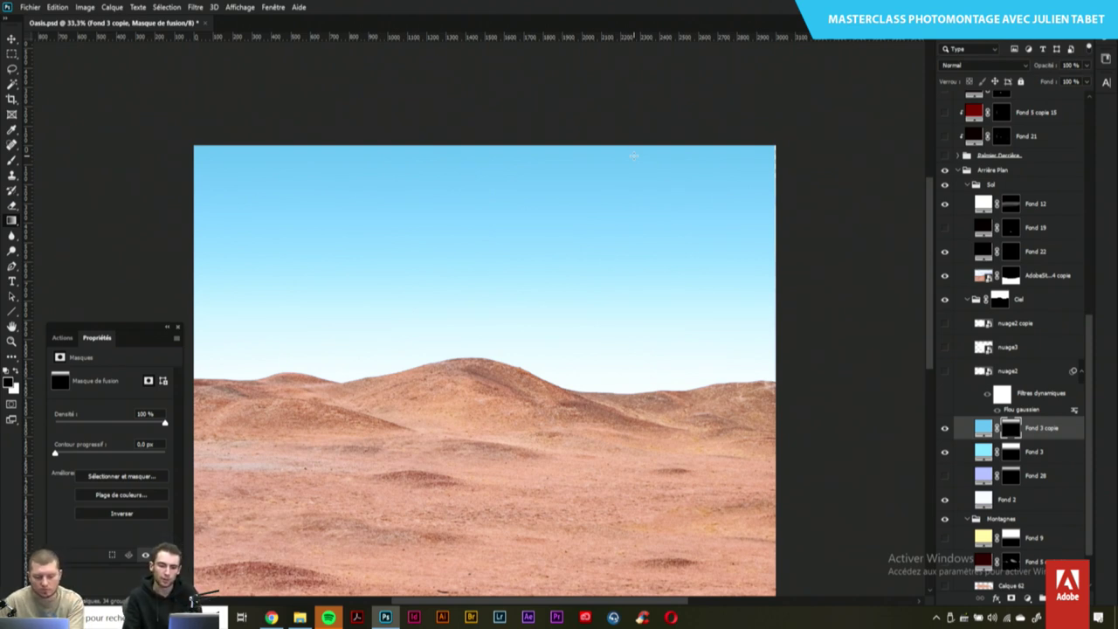
Delete the Fond 28 layer and turn the nuage2 copie, nuage3 and nuage2 cloud layers back on
{"action": "left_click", "coordinate": [1057, 479]}
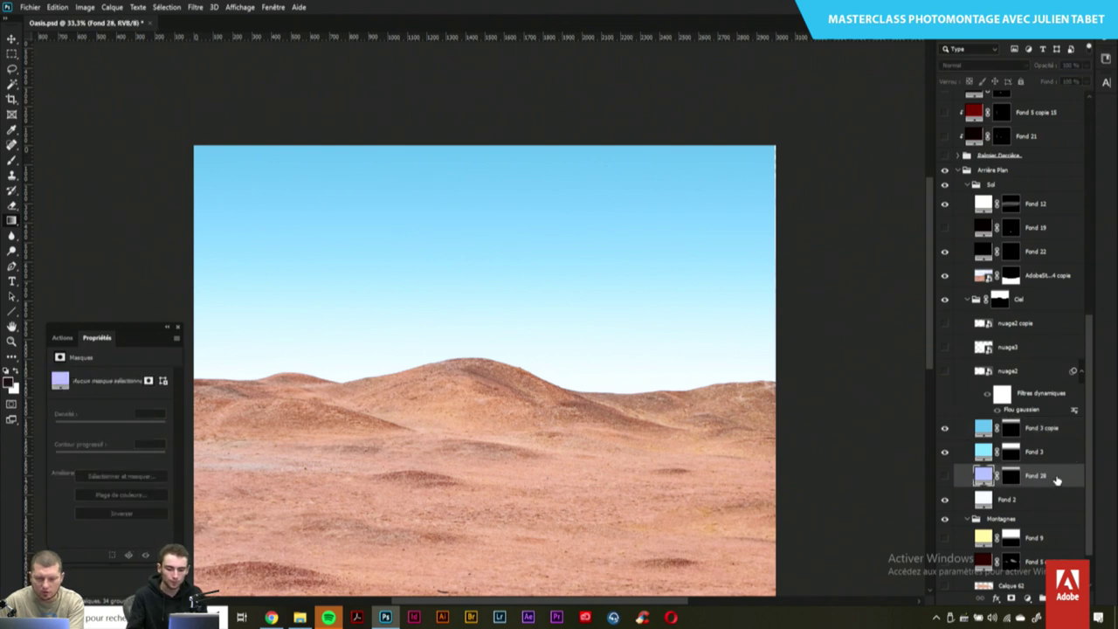
{"action": "key", "text": "Delete"}
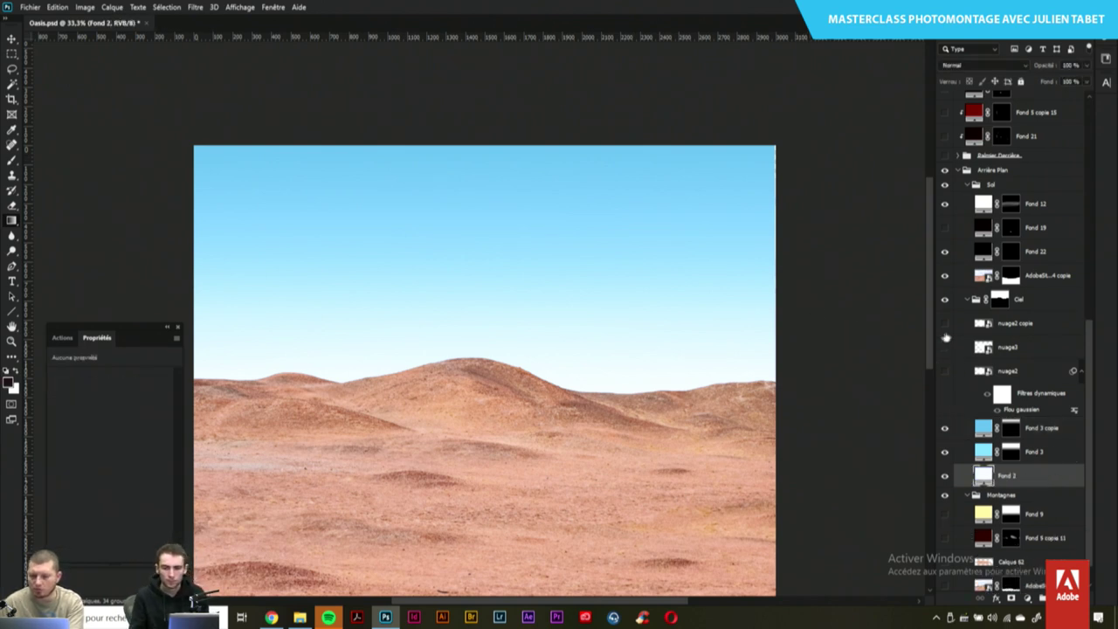
{"action": "left_click_drag", "start_coordinate": [944, 324], "coordinate": [946, 372]}
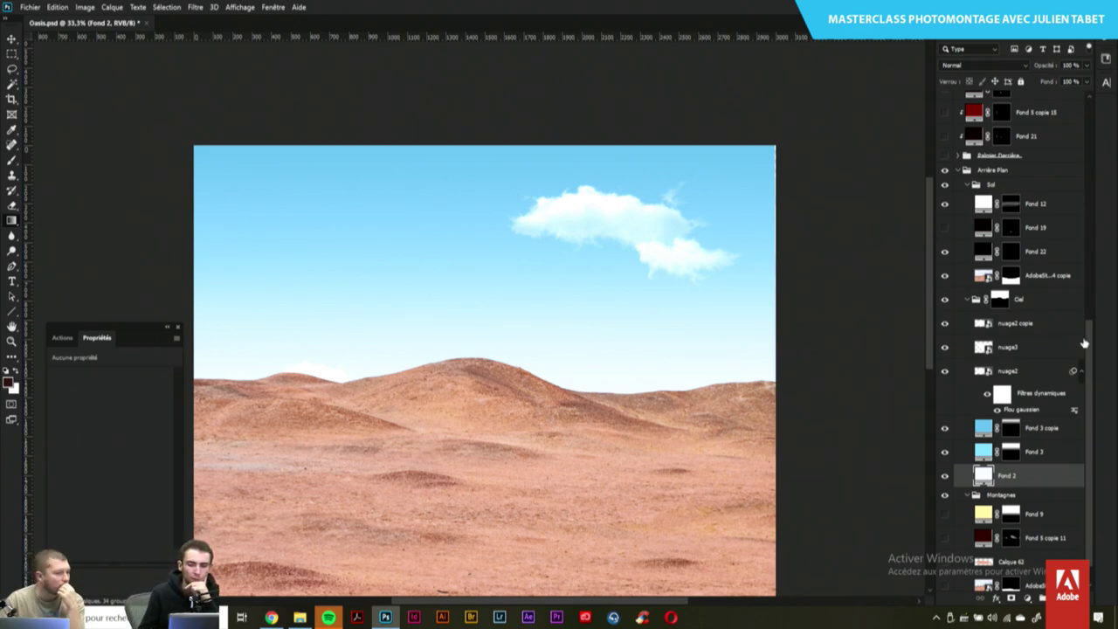
{"action": "mouse_move", "coordinate": [1084, 344]}
{"action": "left_mouse_down"}
{"action": "mouse_move", "coordinate": [1111, 243]}
{"action": "mouse_move", "coordinate": [1091, 390]}
{"action": "left_mouse_up"}
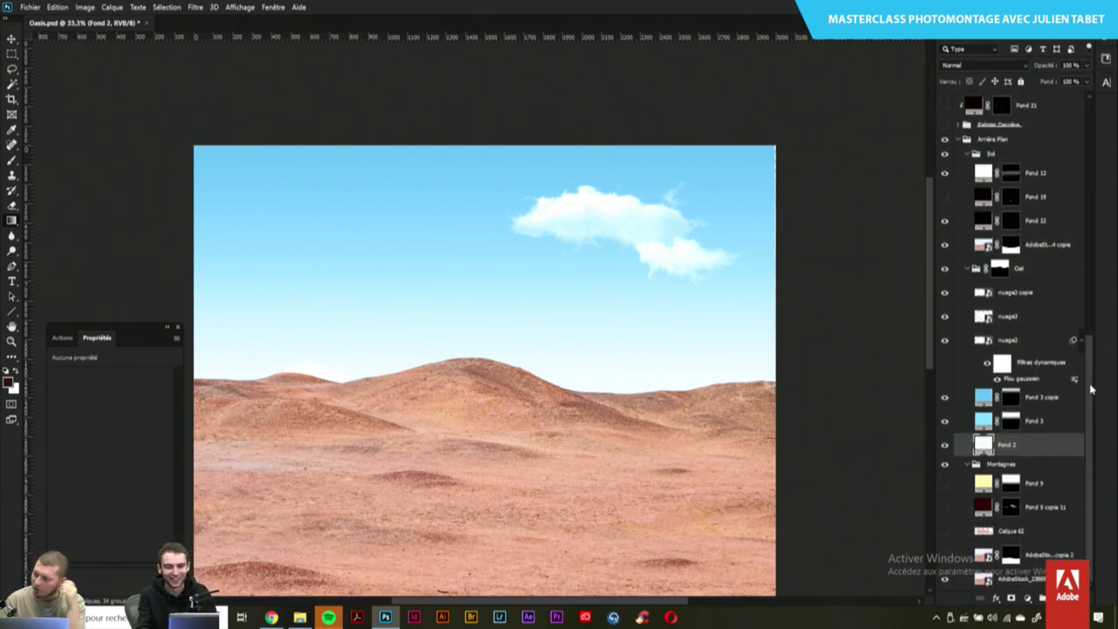
Zoom out to 25% to view the whole backdrop with its new cloud
{"action": "key", "text": "ctrl+minus"}
{"action": "key", "text": "ctrl+plus"}
{"action": "key", "text": "ctrl+minus"}
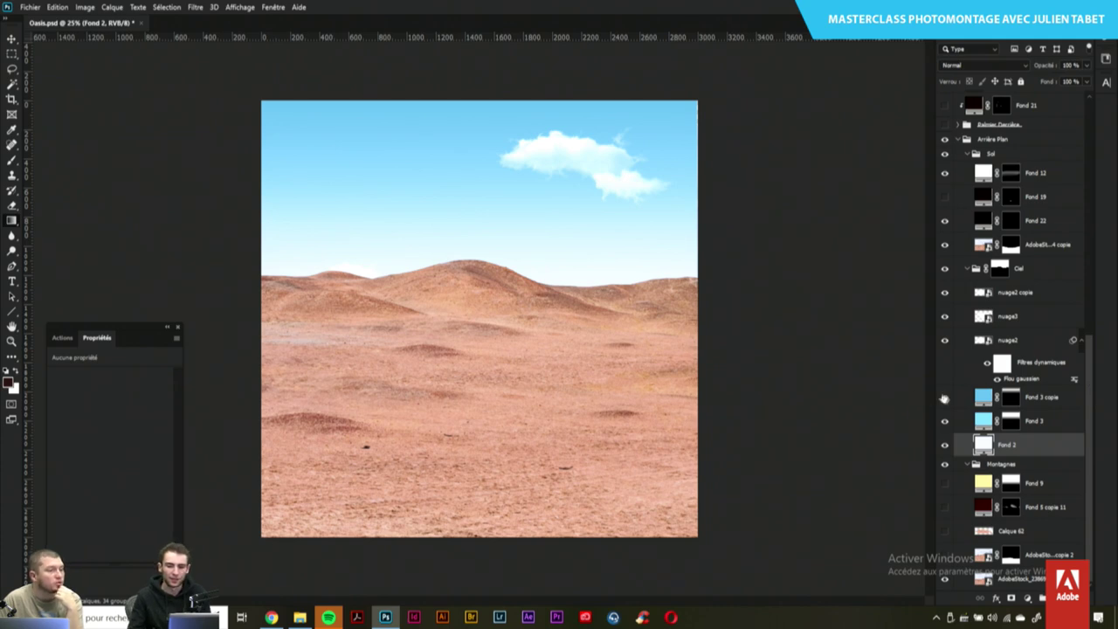
{"action": "scroll", "coordinate": [1092, 464], "scroll_direction": "up", "scroll_amount": 3}
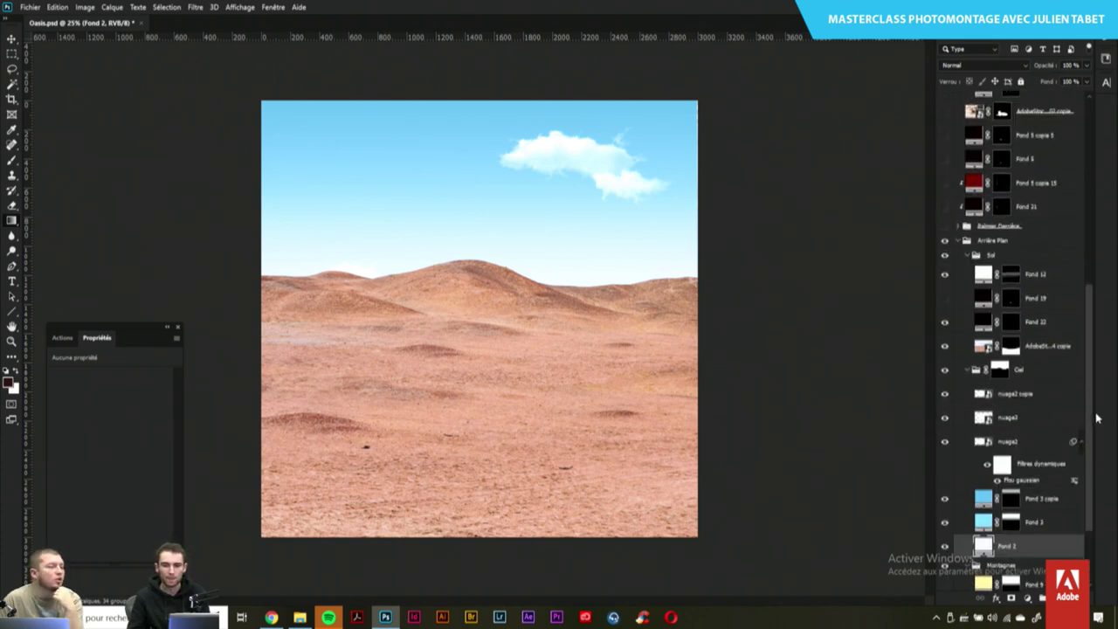
{"action": "scroll", "coordinate": [1093, 467], "scroll_direction": "down", "scroll_amount": 2}
{"action": "scroll", "coordinate": [1093, 469], "scroll_direction": "down", "scroll_amount": 1}
{"action": "scroll", "coordinate": [1087, 463], "scroll_direction": "up", "scroll_amount": 1}
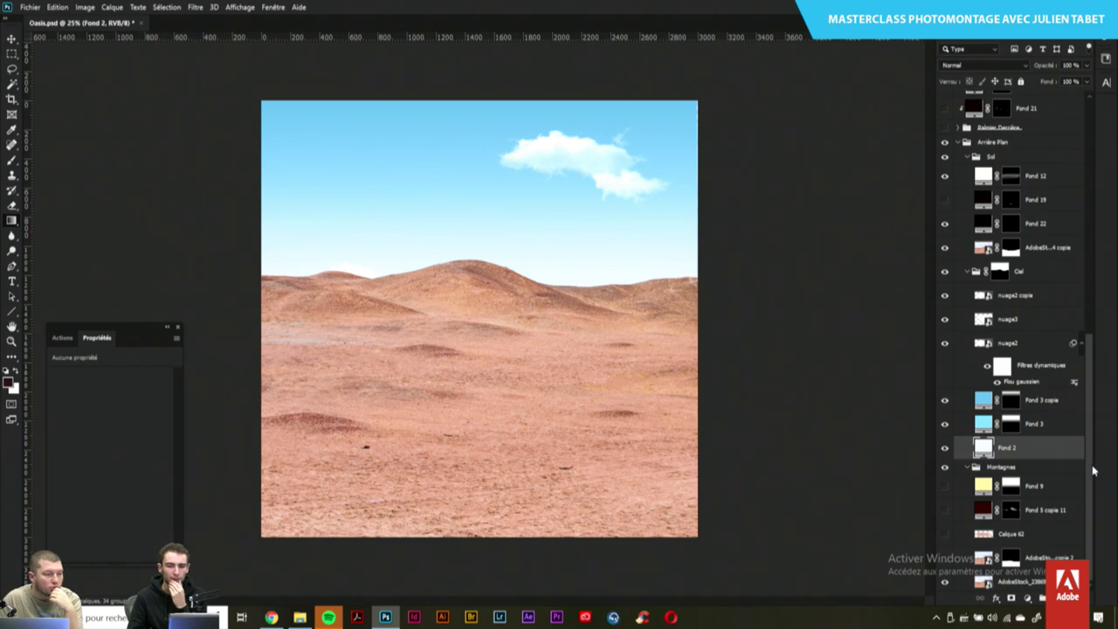
{"action": "left_click_drag", "start_coordinate": [1091, 472], "coordinate": [1099, 212]}
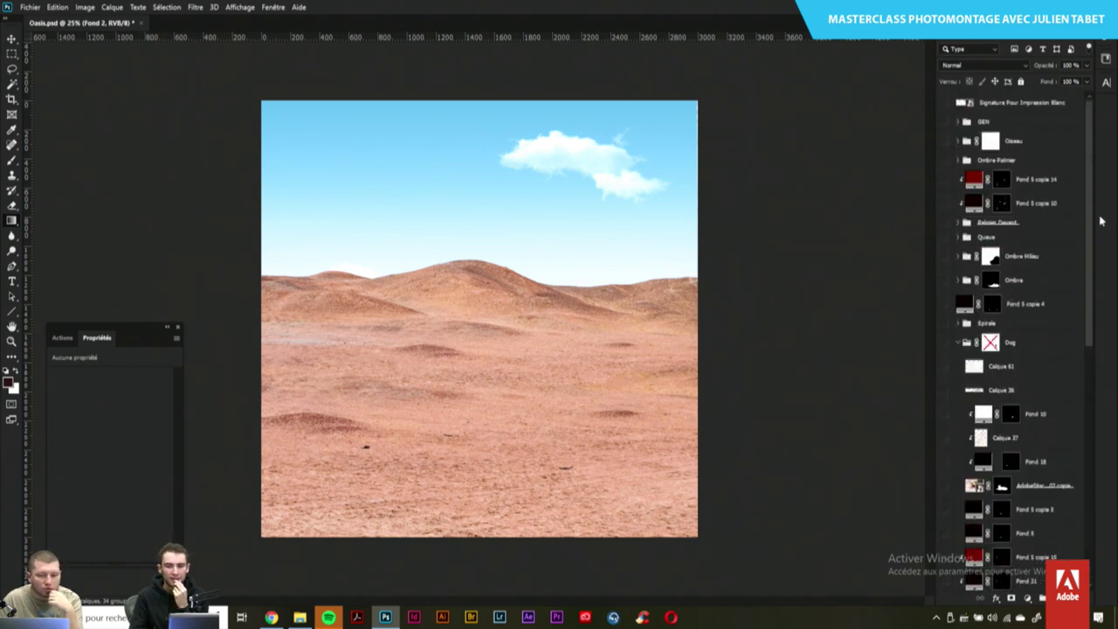
Expand the GEN group, briefly preview the Color Lookup 1 grade and select it
{"action": "scroll", "coordinate": [1092, 227], "scroll_direction": "down", "scroll_amount": 3}
{"action": "scroll", "coordinate": [1031, 175], "scroll_direction": "up", "scroll_amount": 3}
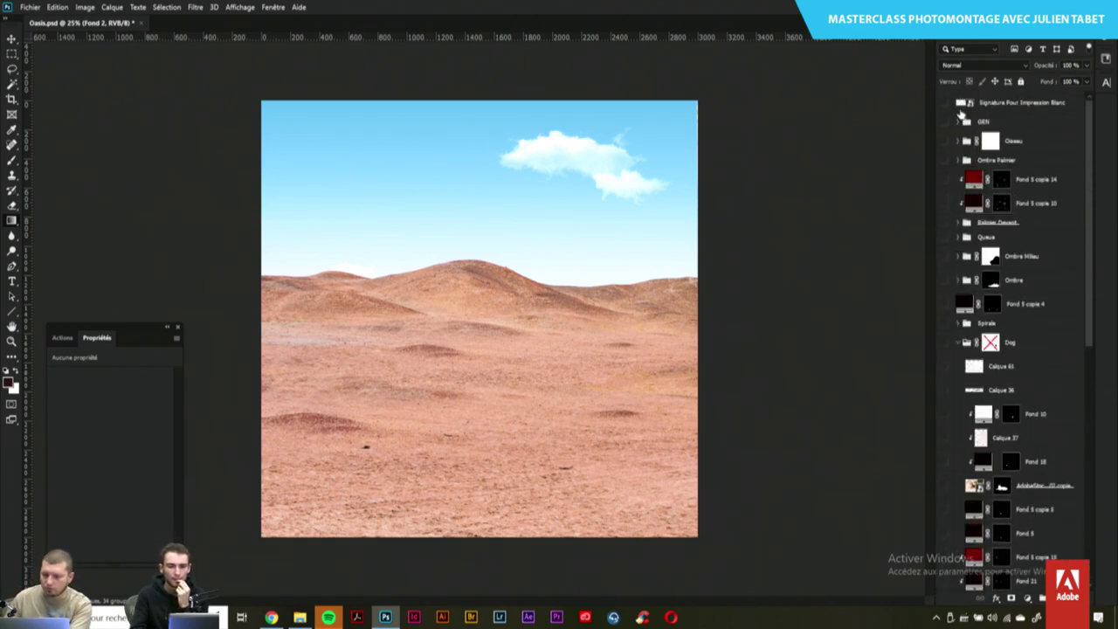
{"action": "left_click", "coordinate": [958, 123]}
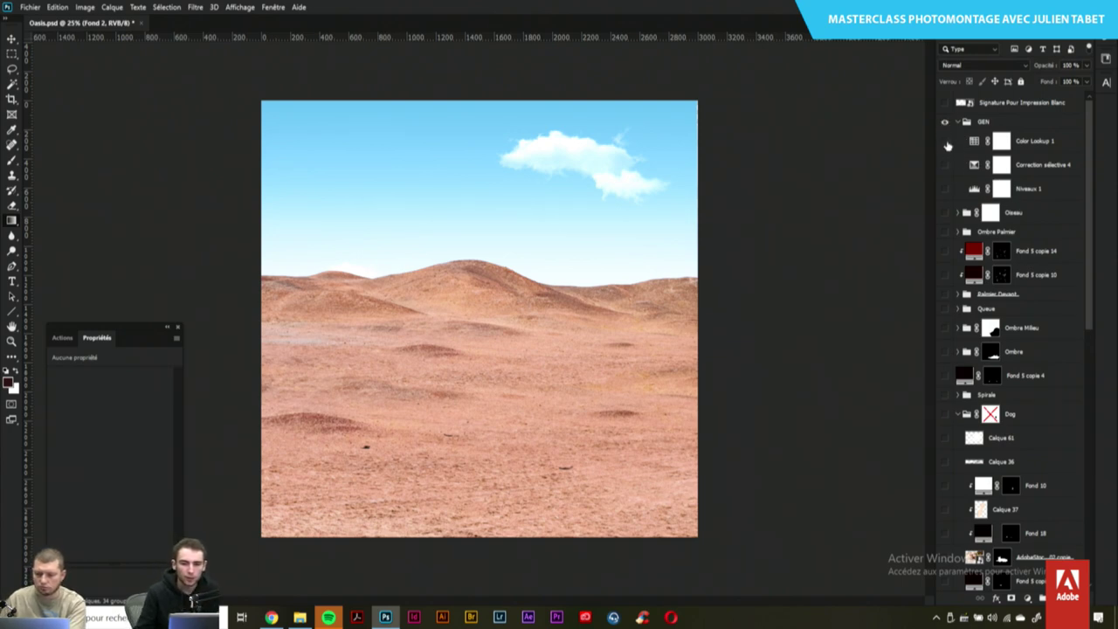
{"action": "left_click", "coordinate": [945, 142]}
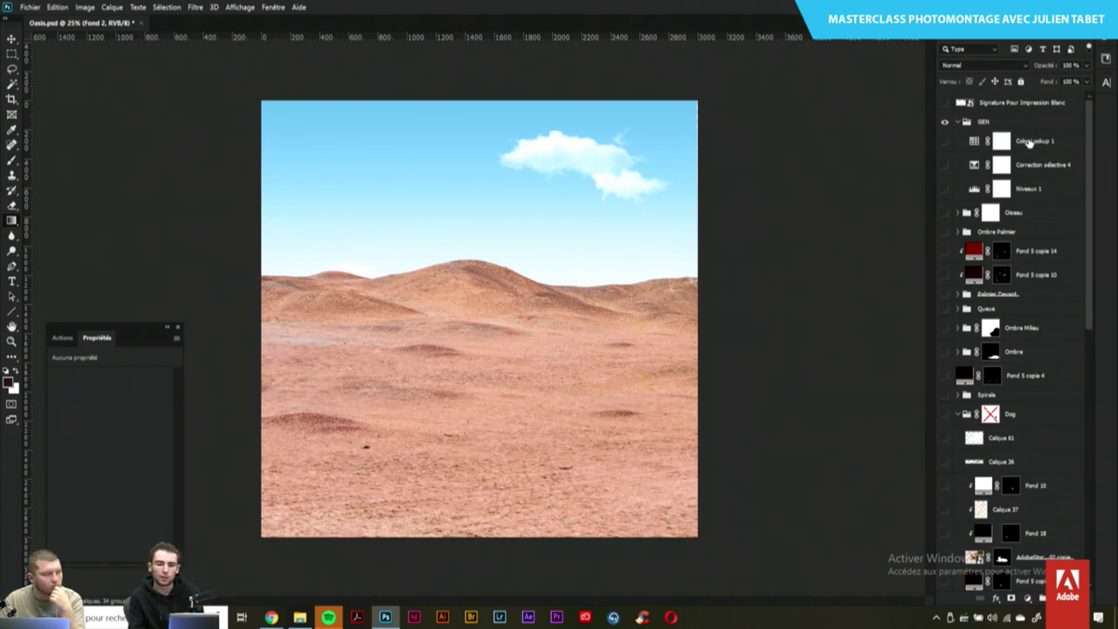
{"action": "left_click", "coordinate": [1030, 143]}
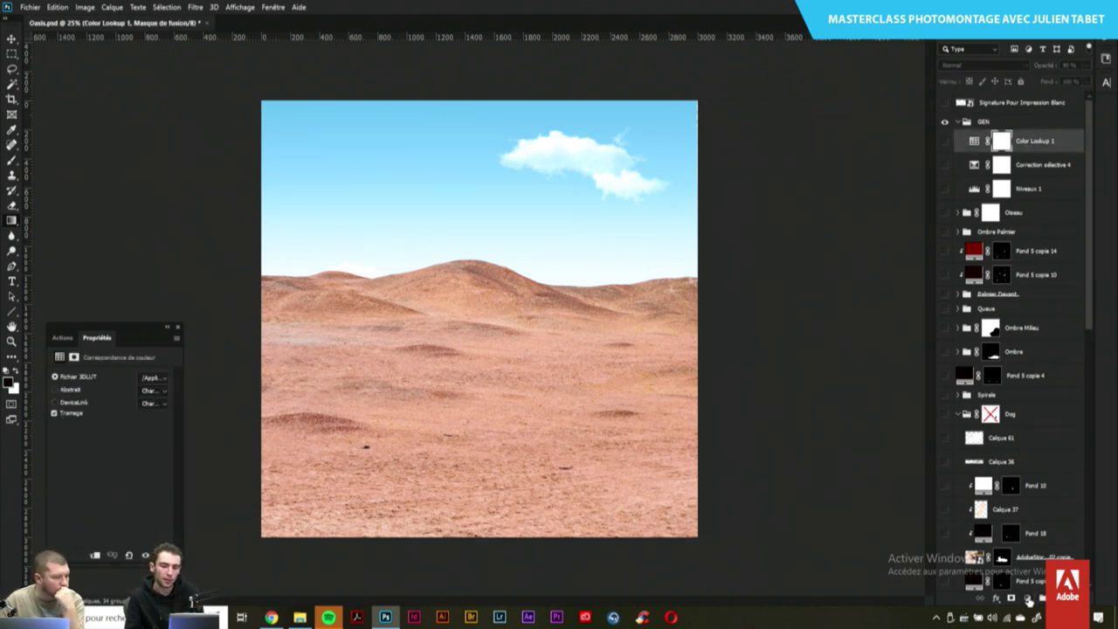
Add a Color Lookup layer using the 2Strip.look LUT at 93% opacity
{"action": "left_click", "coordinate": [1028, 601]}
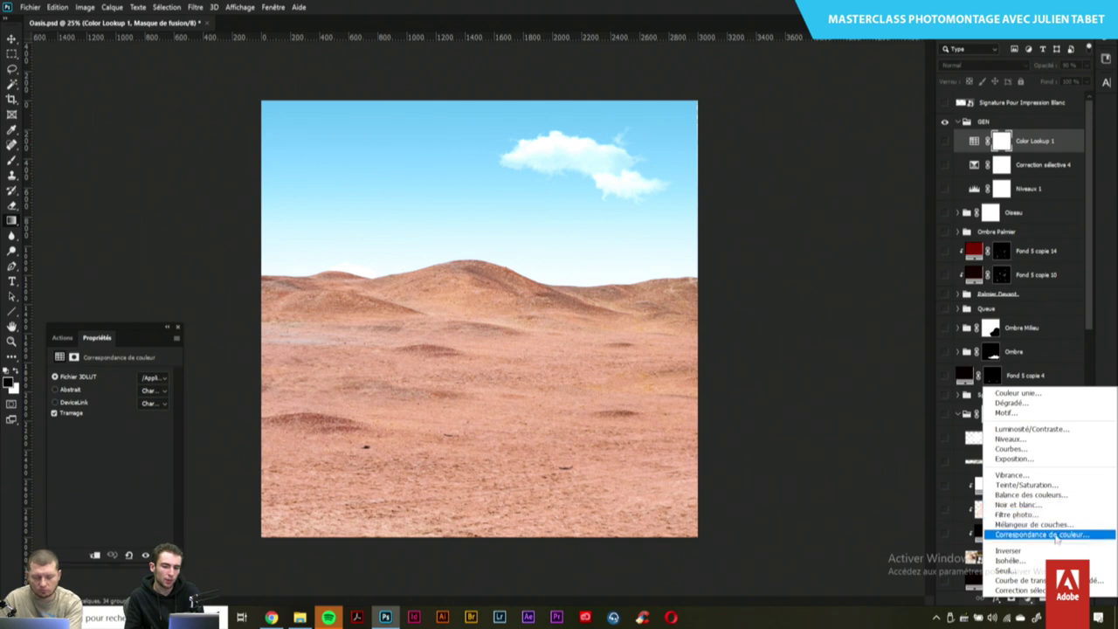
{"action": "left_click", "coordinate": [1057, 535]}
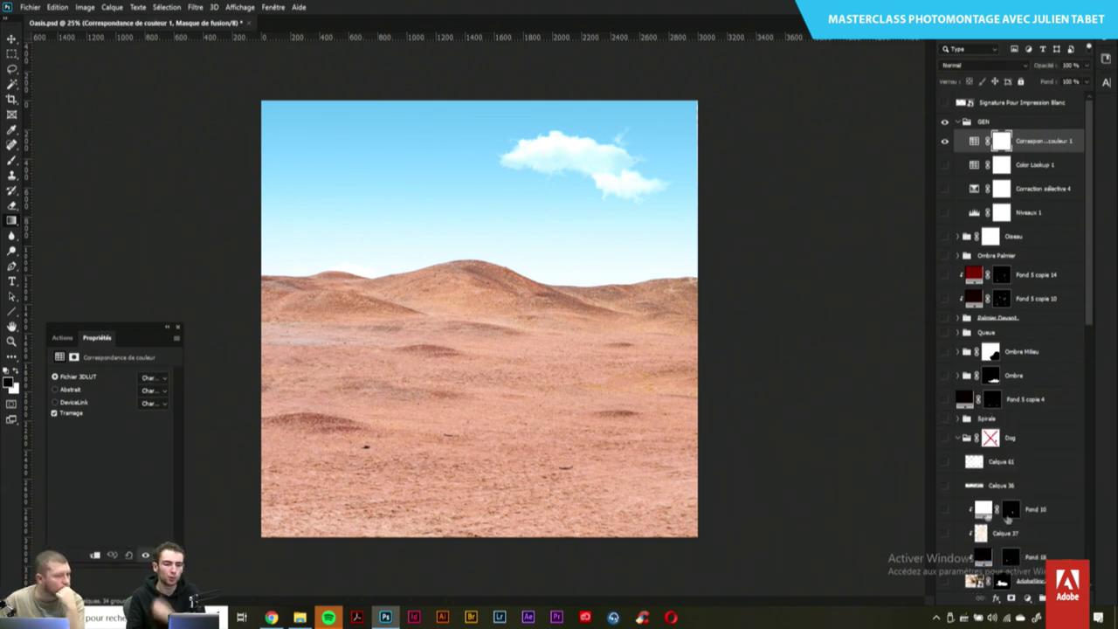
{"action": "left_click", "coordinate": [153, 378]}
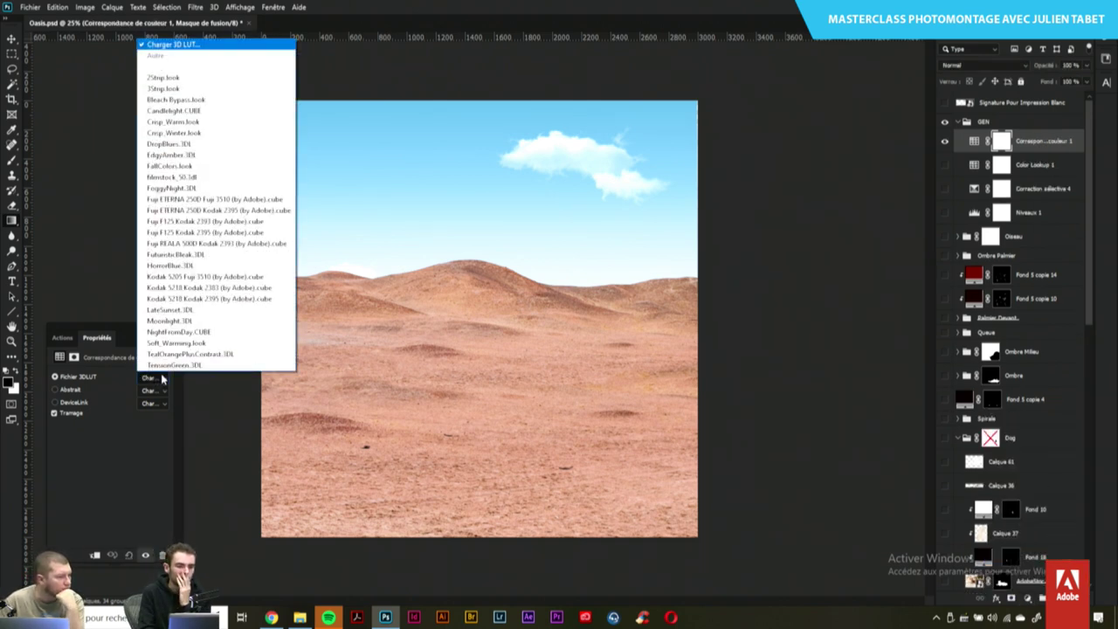
{"action": "left_click", "coordinate": [187, 77]}
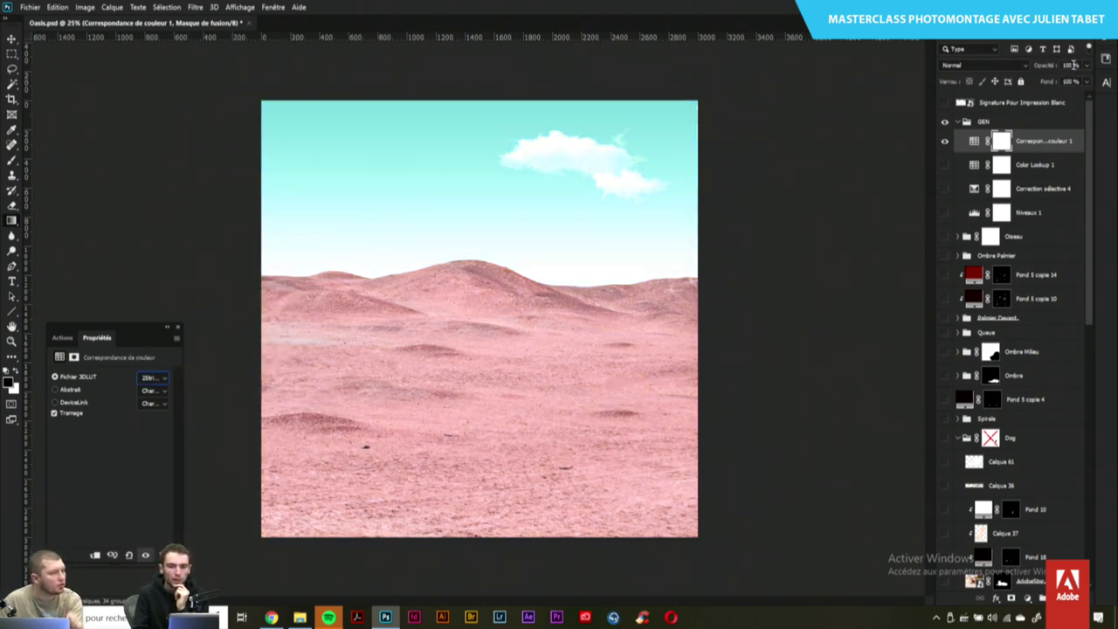
{"action": "left_click", "coordinate": [1067, 66]}
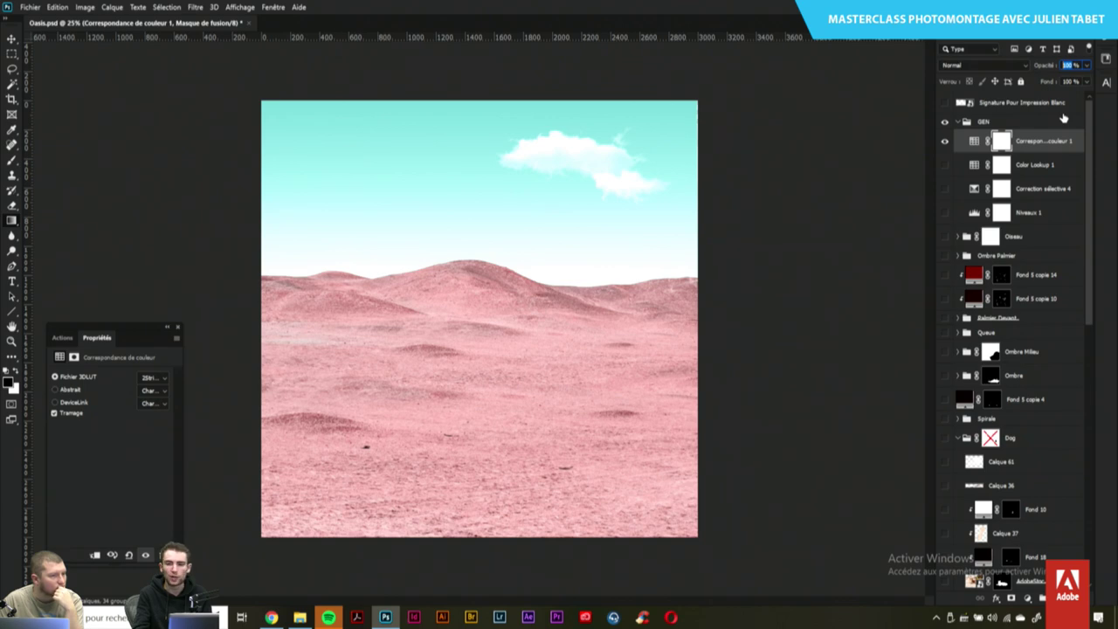
{"action": "type", "text": "93"}
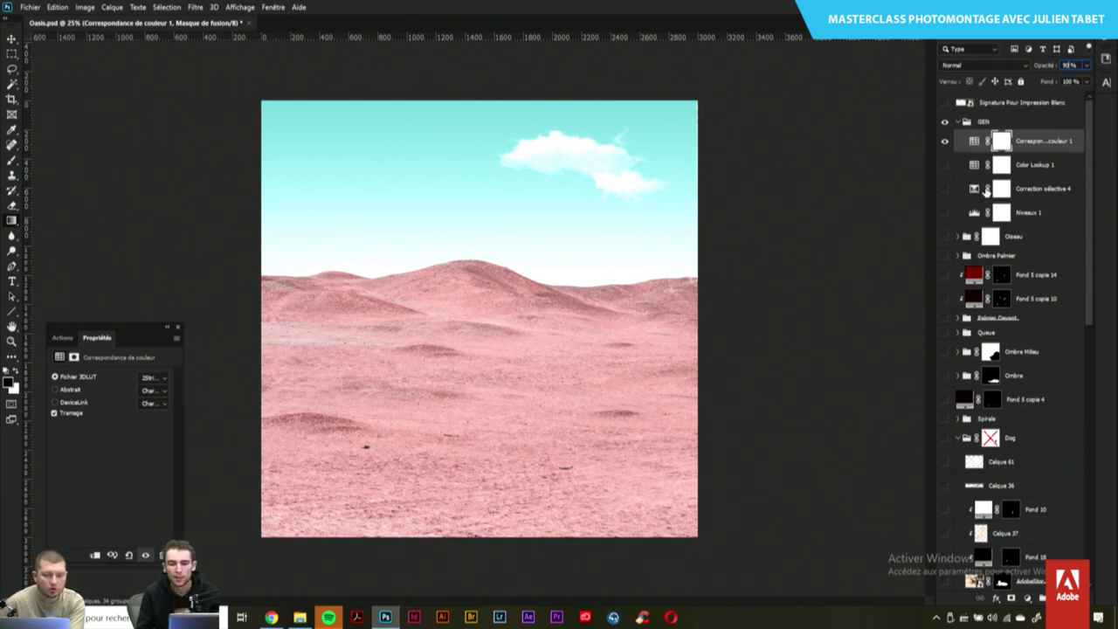
Add a Selective Color layer raising magenta and lowering cyan in the Yellows
{"action": "left_click", "coordinate": [1022, 197]}
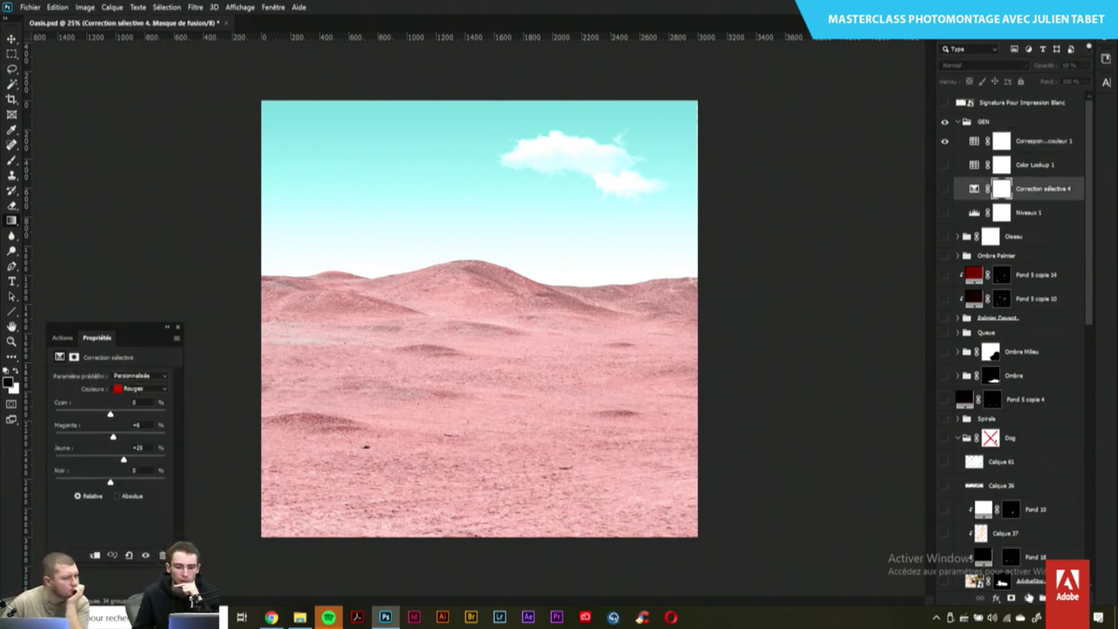
{"action": "left_click", "coordinate": [1028, 598]}
{"action": "left_click", "coordinate": [1031, 593]}
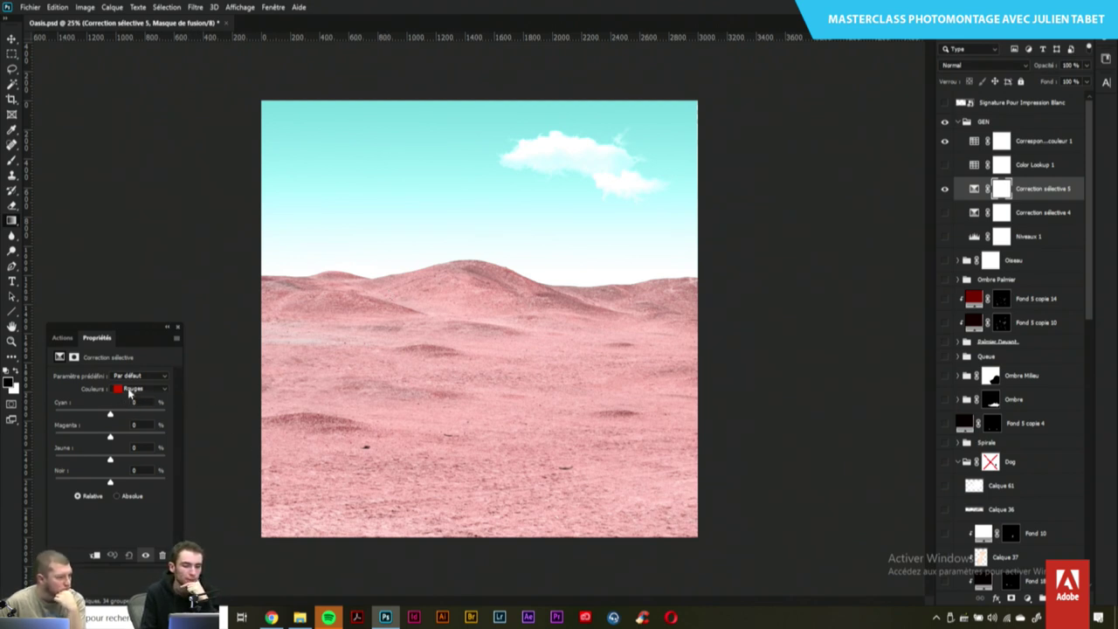
{"action": "left_click", "coordinate": [132, 390]}
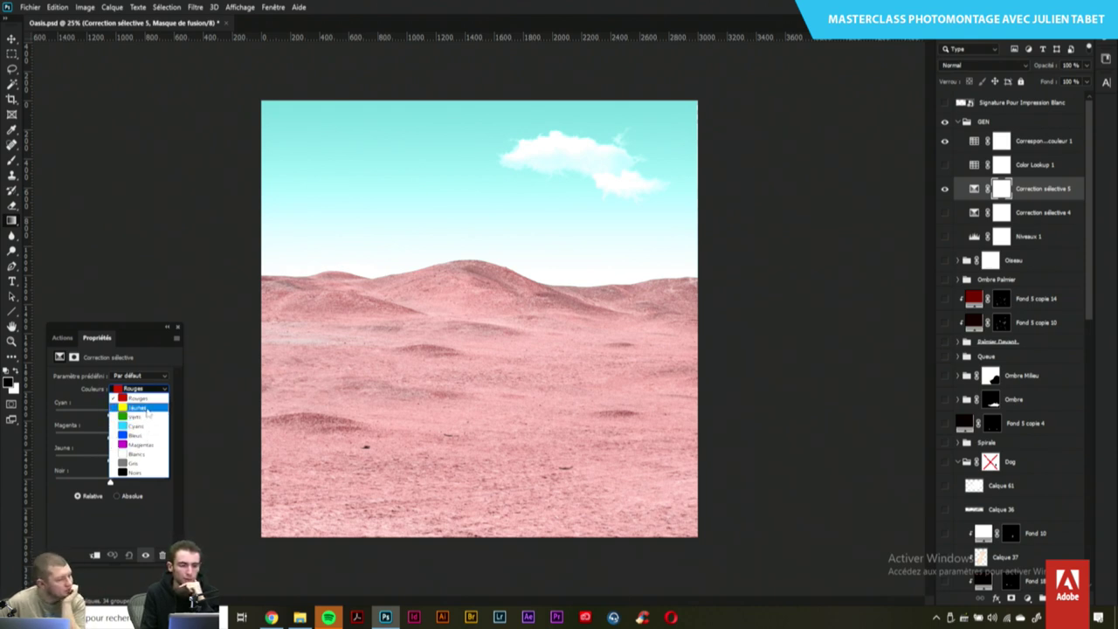
{"action": "left_click", "coordinate": [145, 409]}
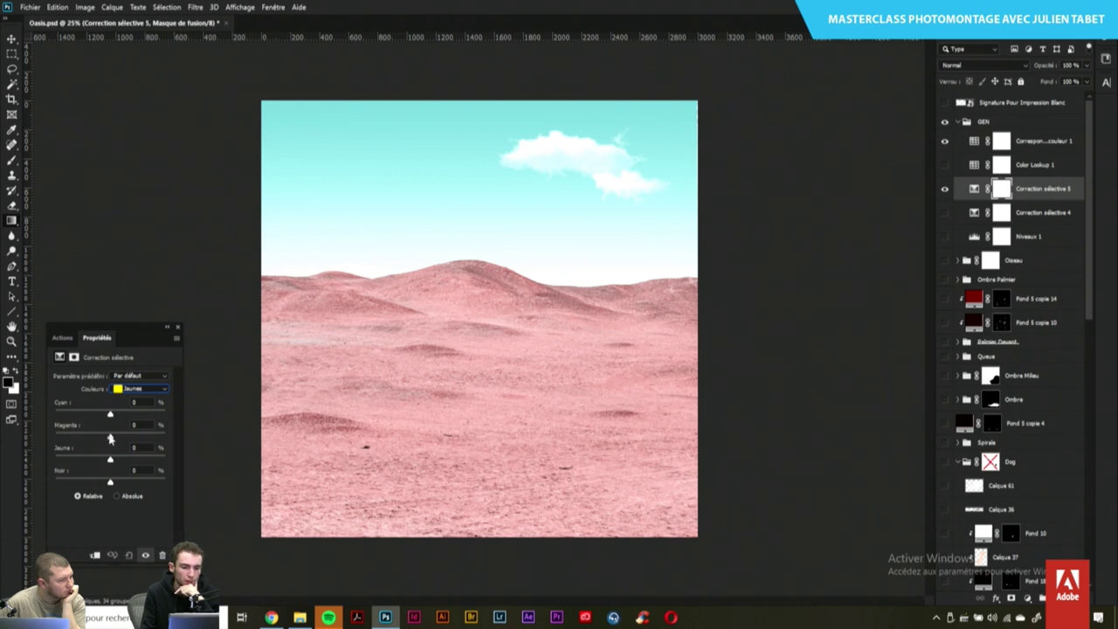
{"action": "mouse_move", "coordinate": [110, 437]}
{"action": "left_mouse_down"}
{"action": "mouse_move", "coordinate": [200, 424]}
{"action": "mouse_move", "coordinate": [153, 430]}
{"action": "mouse_move", "coordinate": [173, 455]}
{"action": "left_mouse_up"}
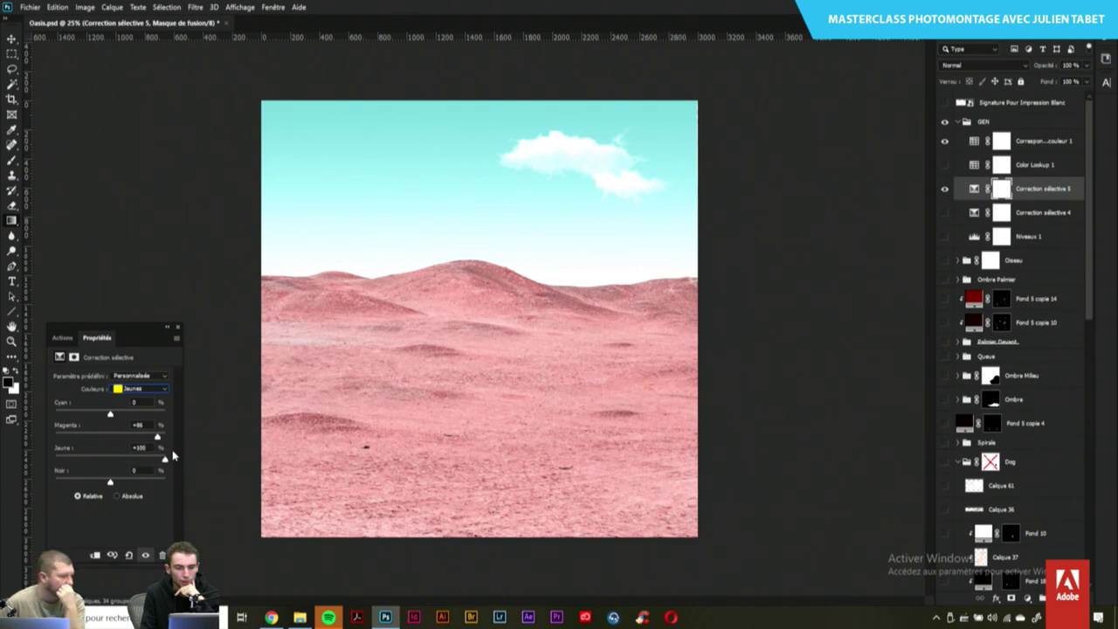
{"action": "mouse_move", "coordinate": [111, 414]}
{"action": "left_mouse_down"}
{"action": "mouse_move", "coordinate": [79, 418]}
{"action": "mouse_move", "coordinate": [127, 418]}
{"action": "left_mouse_up"}
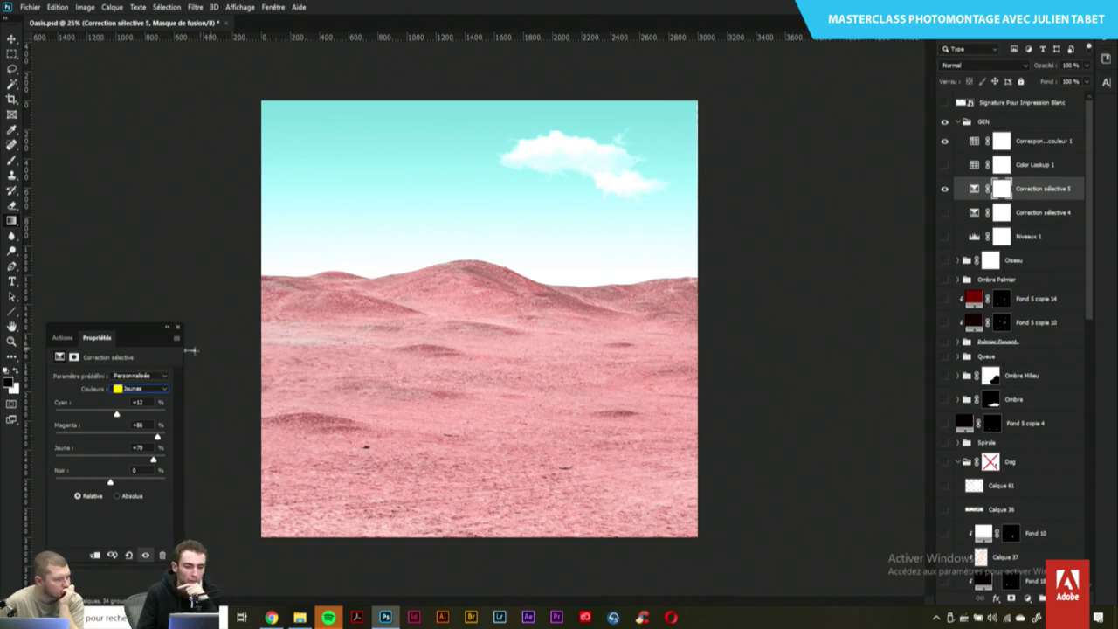
In the Cyans, lower cyan and add a touch of magenta, then hide Correction sélective 5
{"action": "left_click", "coordinate": [139, 390]}
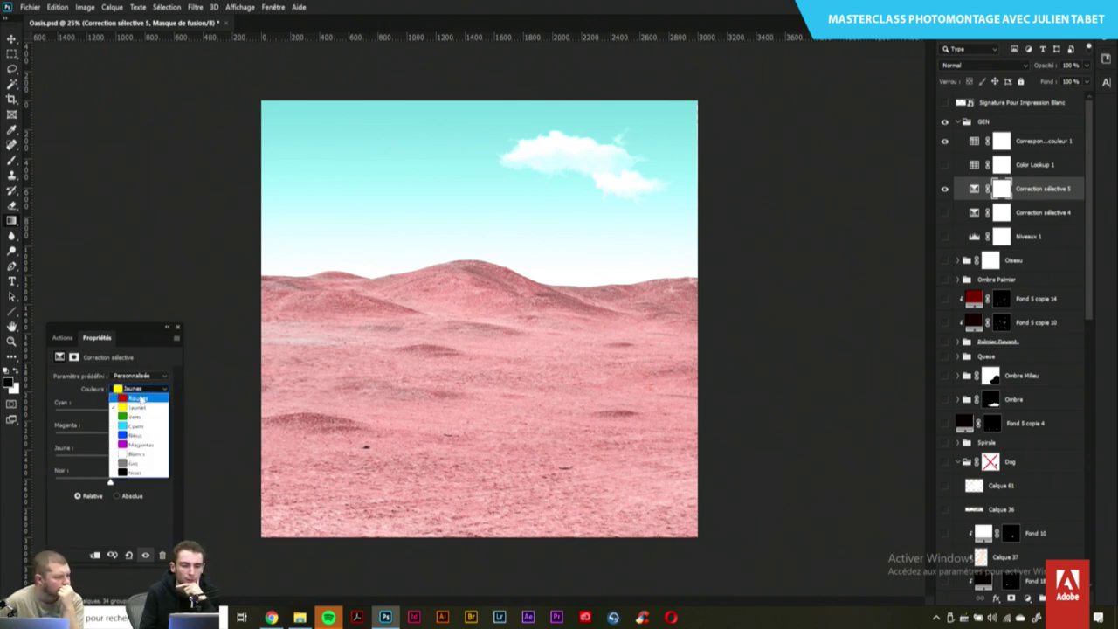
{"action": "left_click", "coordinate": [140, 420]}
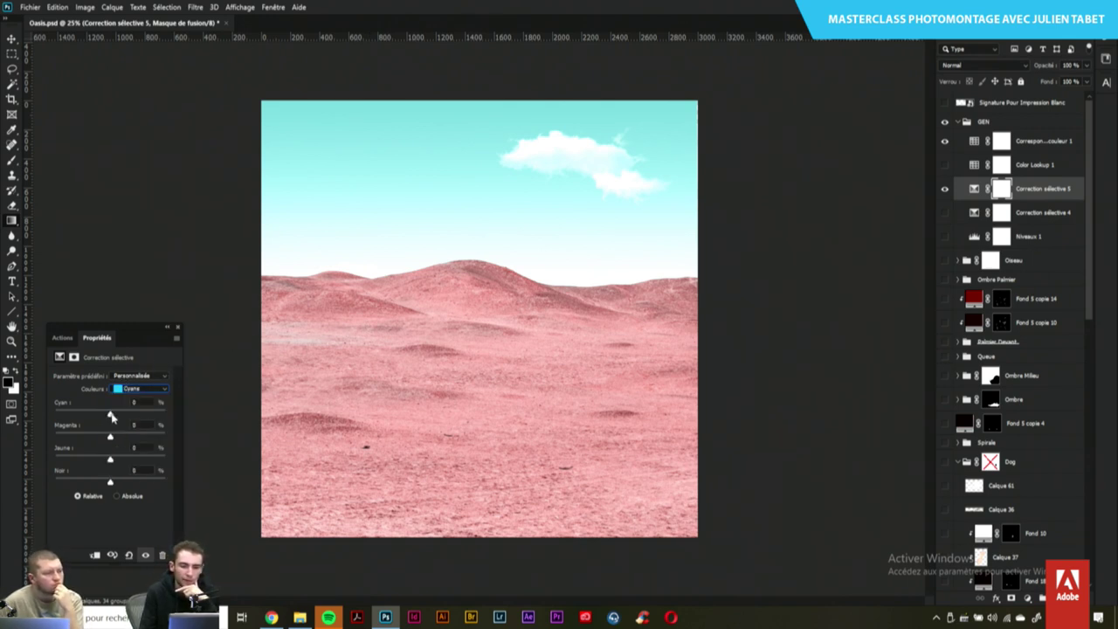
{"action": "mouse_move", "coordinate": [111, 416]}
{"action": "left_mouse_down"}
{"action": "mouse_move", "coordinate": [52, 414]}
{"action": "mouse_move", "coordinate": [184, 411]}
{"action": "mouse_move", "coordinate": [109, 413]}
{"action": "left_mouse_up"}
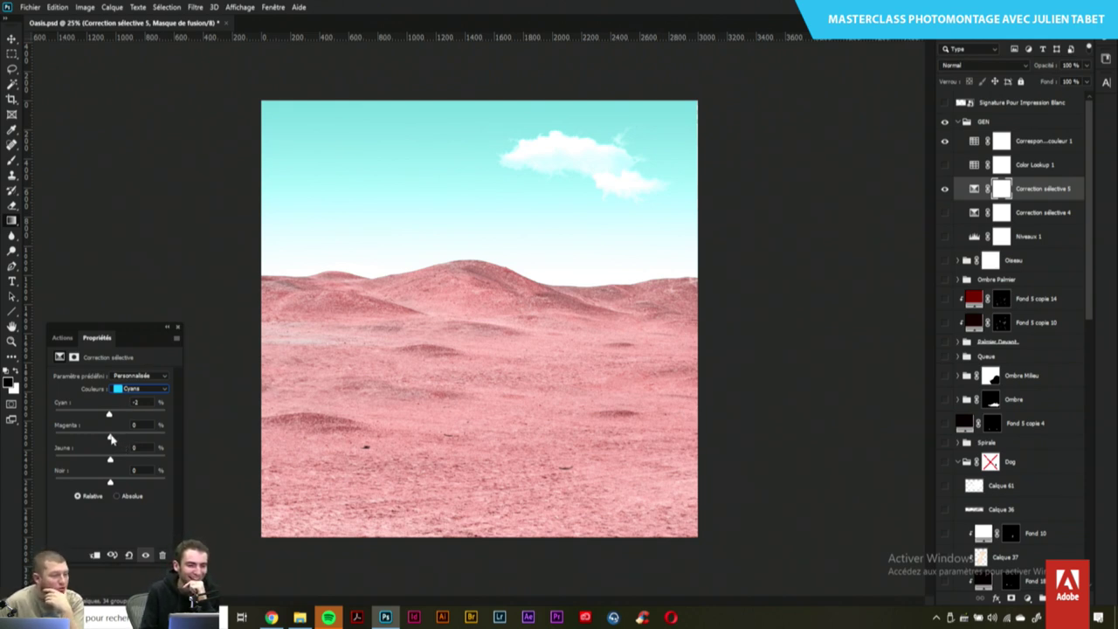
{"action": "mouse_move", "coordinate": [110, 436]}
{"action": "left_mouse_down"}
{"action": "mouse_move", "coordinate": [139, 437]}
{"action": "mouse_move", "coordinate": [114, 440]}
{"action": "left_mouse_up"}
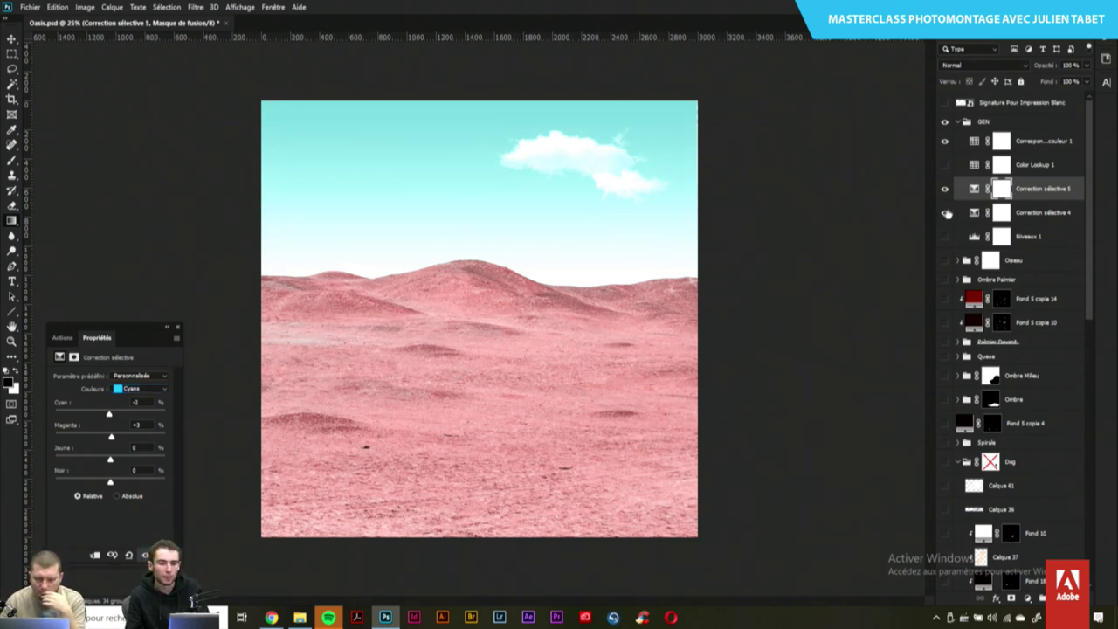
{"action": "left_click", "coordinate": [945, 191]}
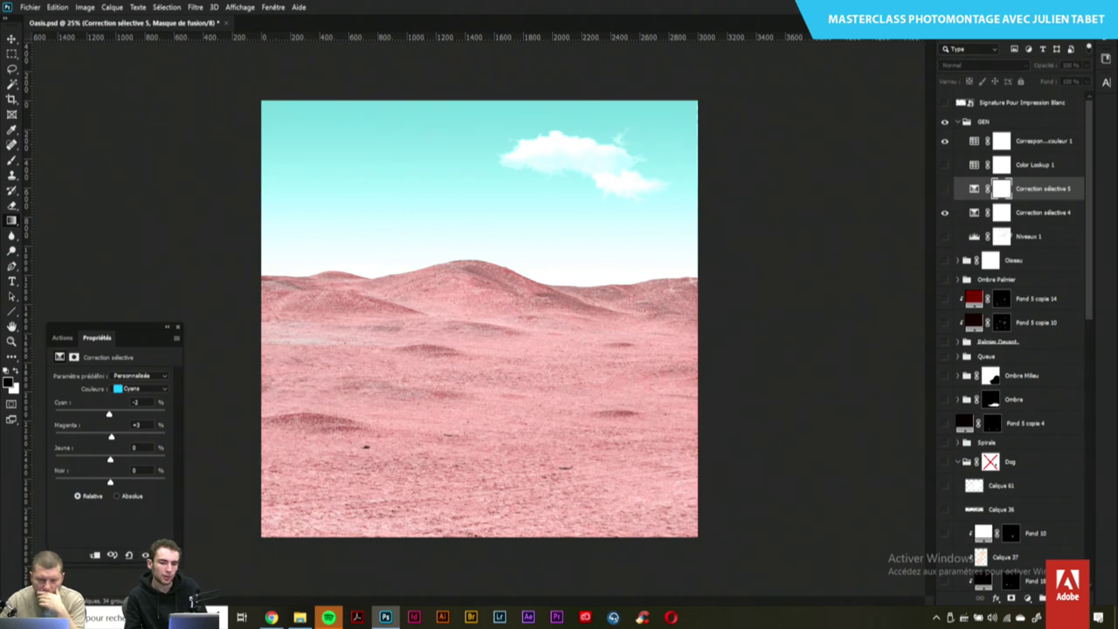
{"action": "left_click", "coordinate": [1020, 240]}
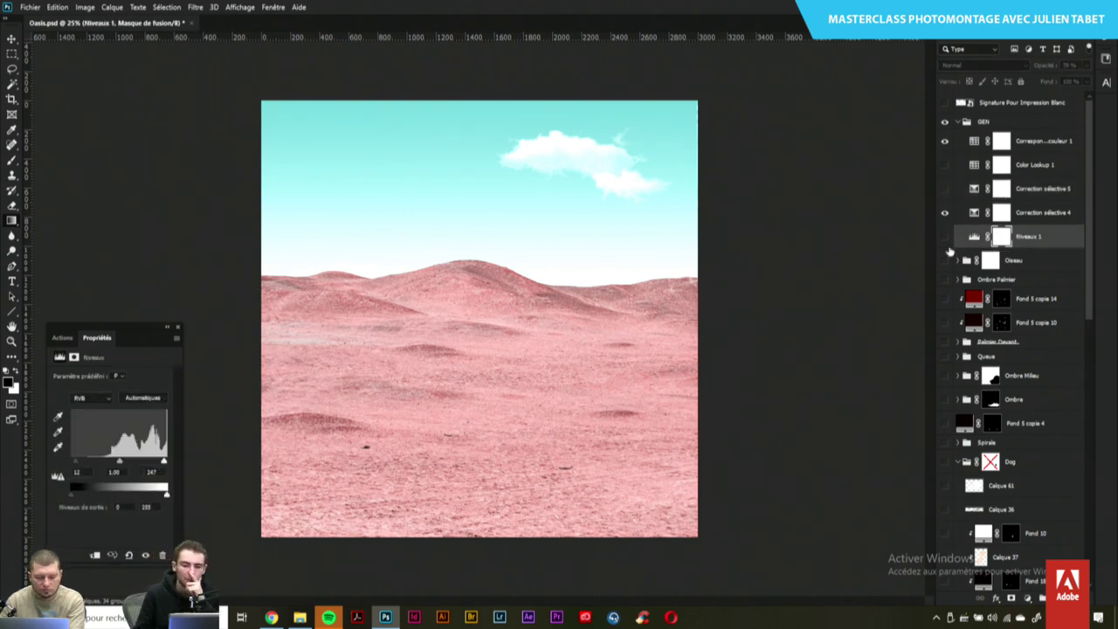
Turn Niveaux 1 back on and tune its black input point low while previewing clipping
{"action": "left_click", "coordinate": [944, 238]}
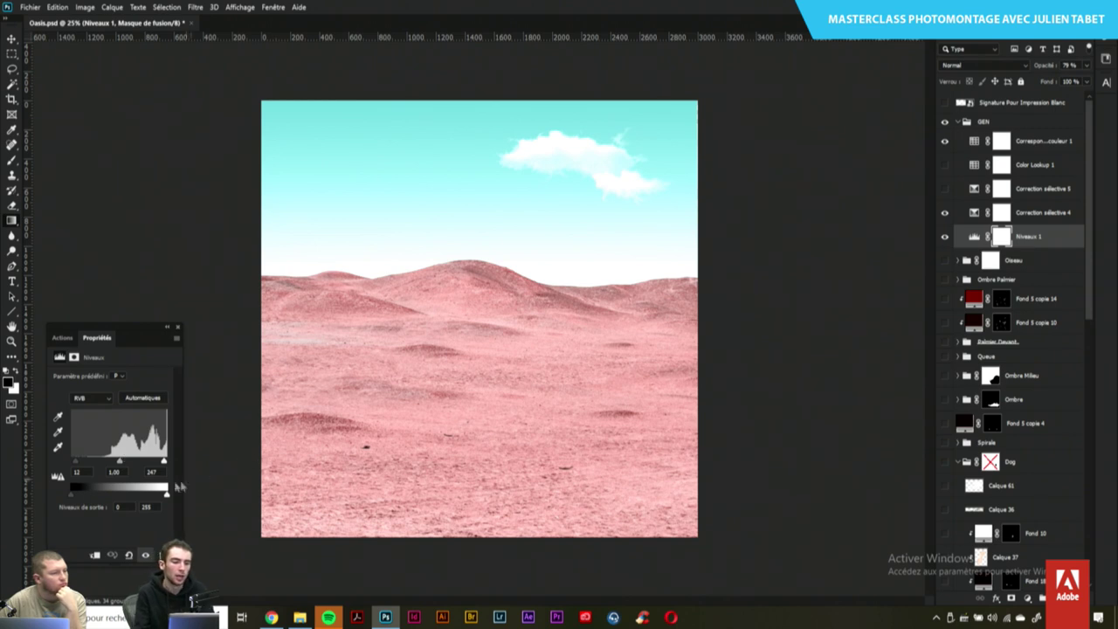
{"action": "left_click_drag", "start_coordinate": [75, 467], "coordinate": [105, 467]}
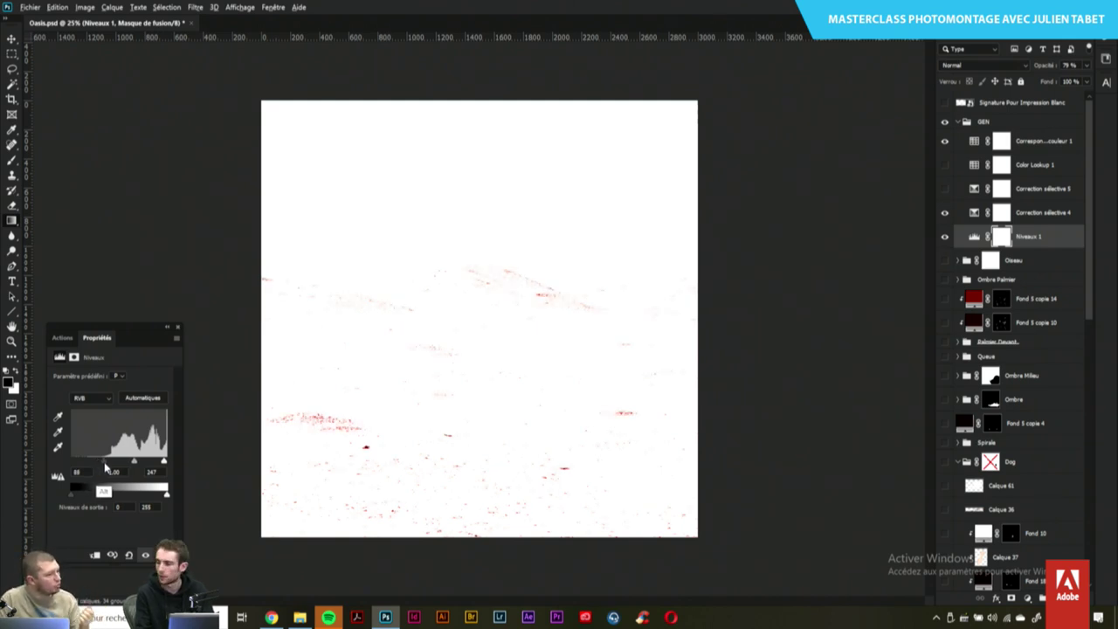
{"action": "mouse_move", "coordinate": [103, 467]}
{"action": "left_mouse_down"}
{"action": "mouse_move", "coordinate": [161, 463]}
{"action": "mouse_move", "coordinate": [103, 475]}
{"action": "left_mouse_up"}
{"action": "left_click", "coordinate": [100, 465], "text": "alt"}
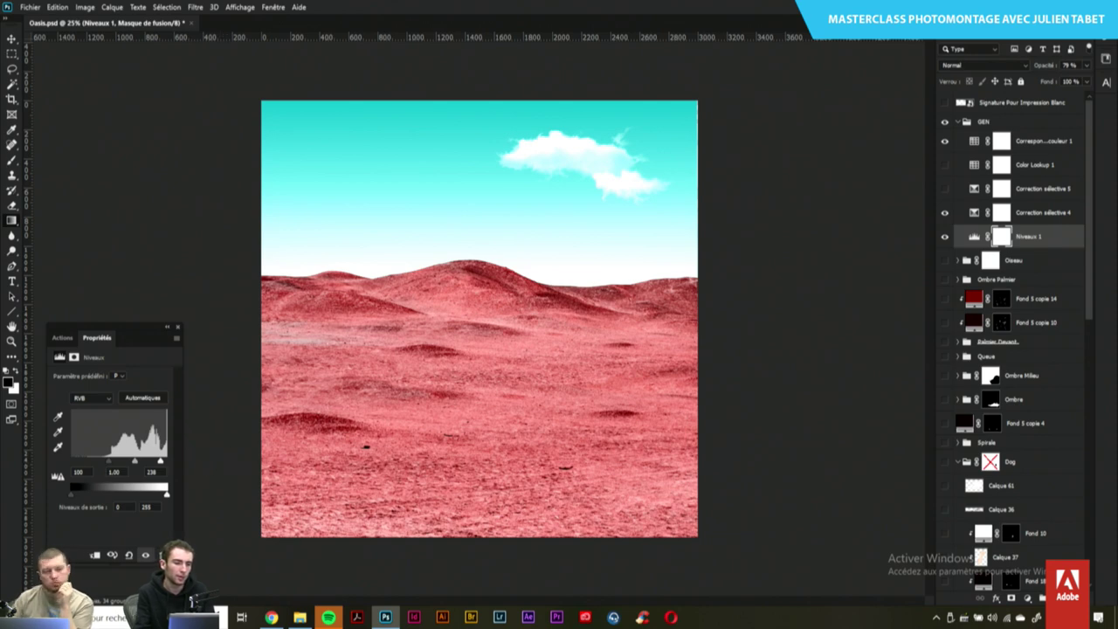
{"action": "left_click", "coordinate": [110, 465], "text": "alt"}
{"action": "left_click_drag", "start_coordinate": [110, 465], "coordinate": [74, 463]}
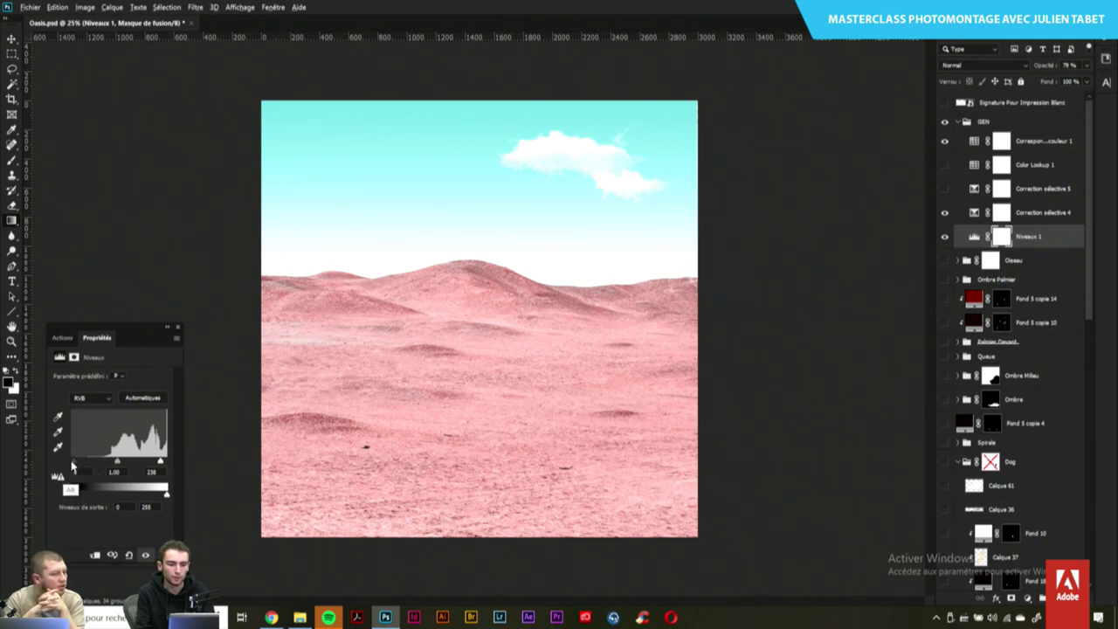
{"action": "left_click", "coordinate": [75, 463], "text": "alt"}
{"action": "left_click_drag", "start_coordinate": [81, 464], "coordinate": [92, 461]}
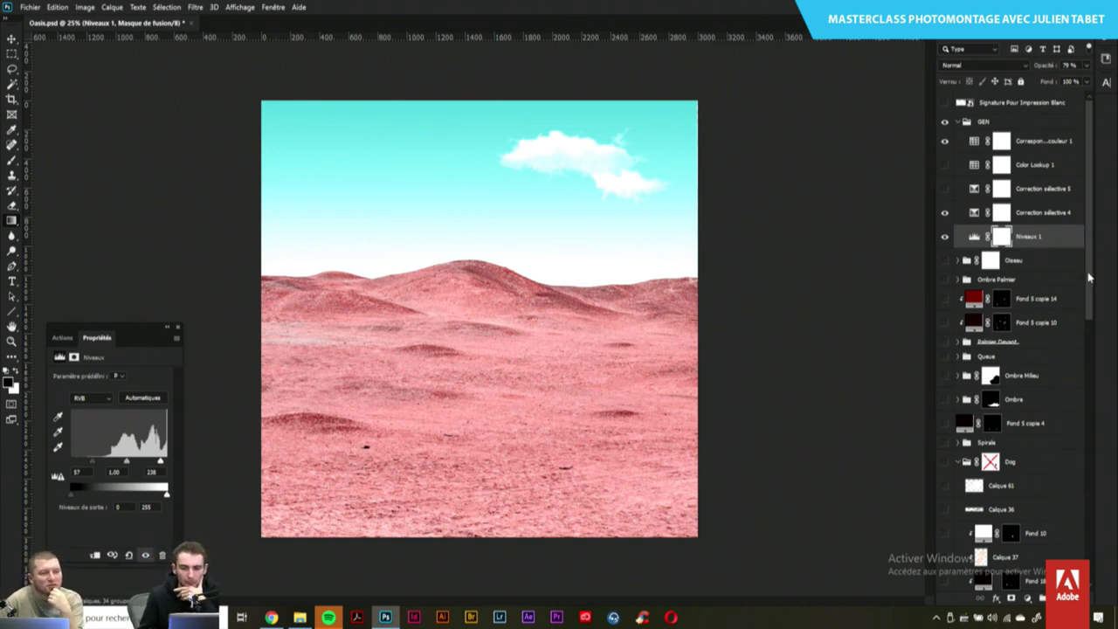
Show the fox layer in the Dog group, comparing it on and off
{"action": "mouse_move", "coordinate": [1089, 277]}
{"action": "left_mouse_down"}
{"action": "mouse_move", "coordinate": [1091, 441]}
{"action": "mouse_move", "coordinate": [1091, 414]}
{"action": "left_mouse_up"}
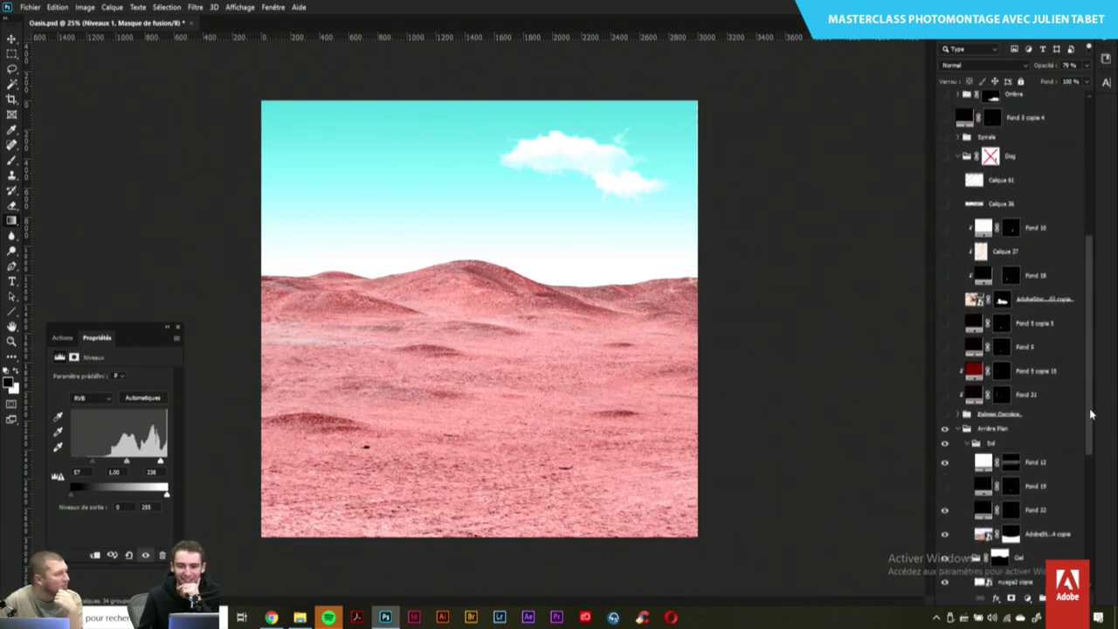
{"action": "scroll", "coordinate": [1090, 414], "scroll_direction": "down", "scroll_amount": 1}
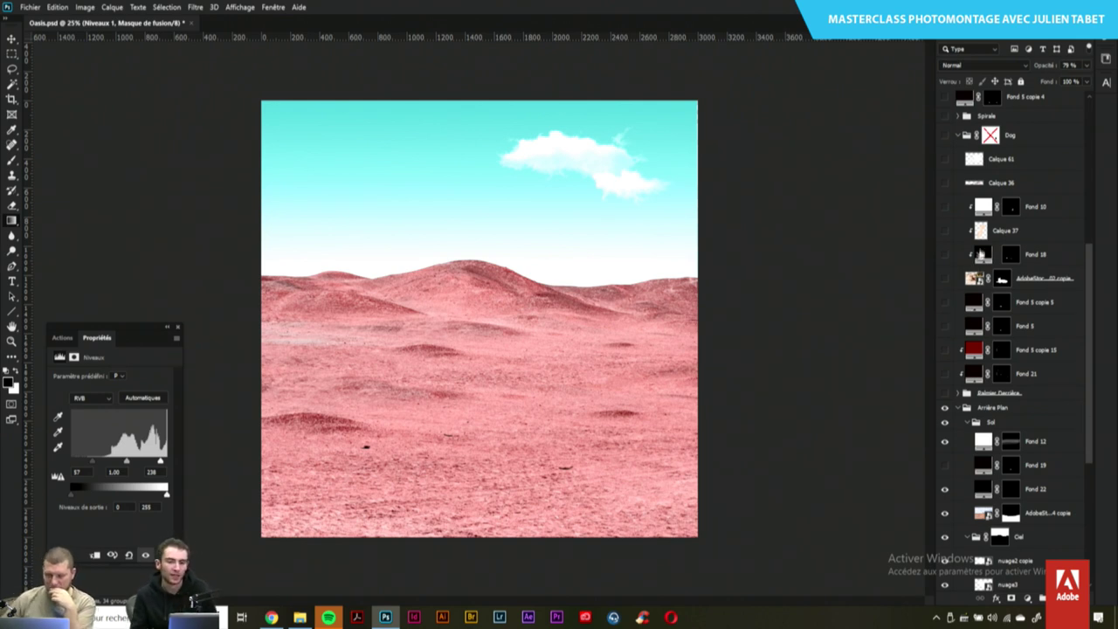
{"action": "left_click", "coordinate": [944, 278]}
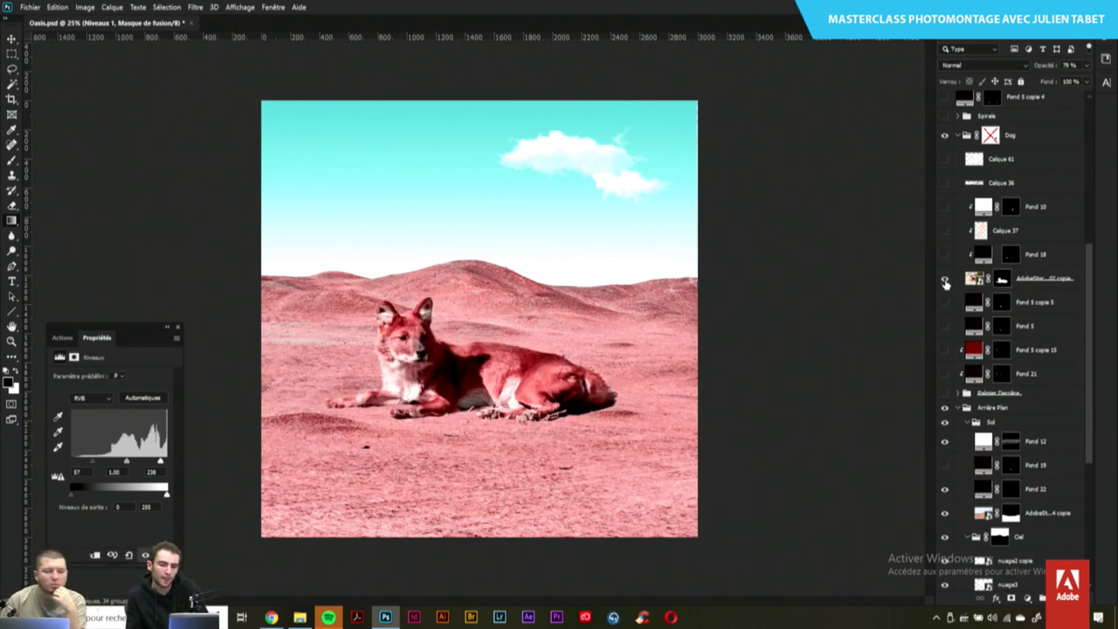
{"action": "left_click", "coordinate": [944, 280]}
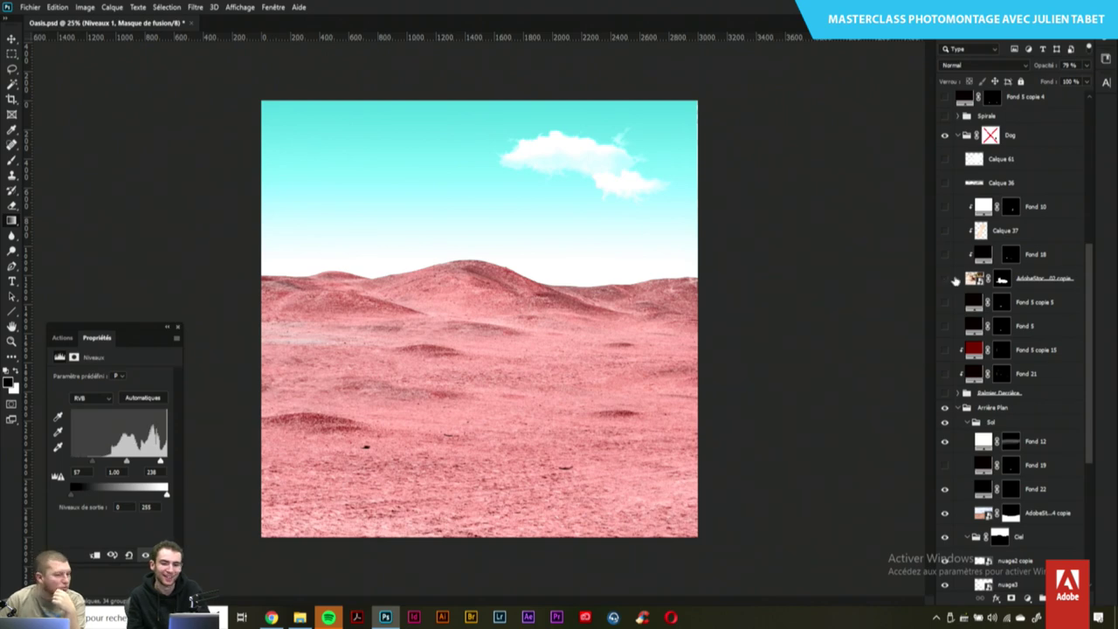
{"action": "left_click", "coordinate": [944, 280]}
{"action": "scroll", "coordinate": [1083, 174], "scroll_direction": "up", "scroll_amount": 5}
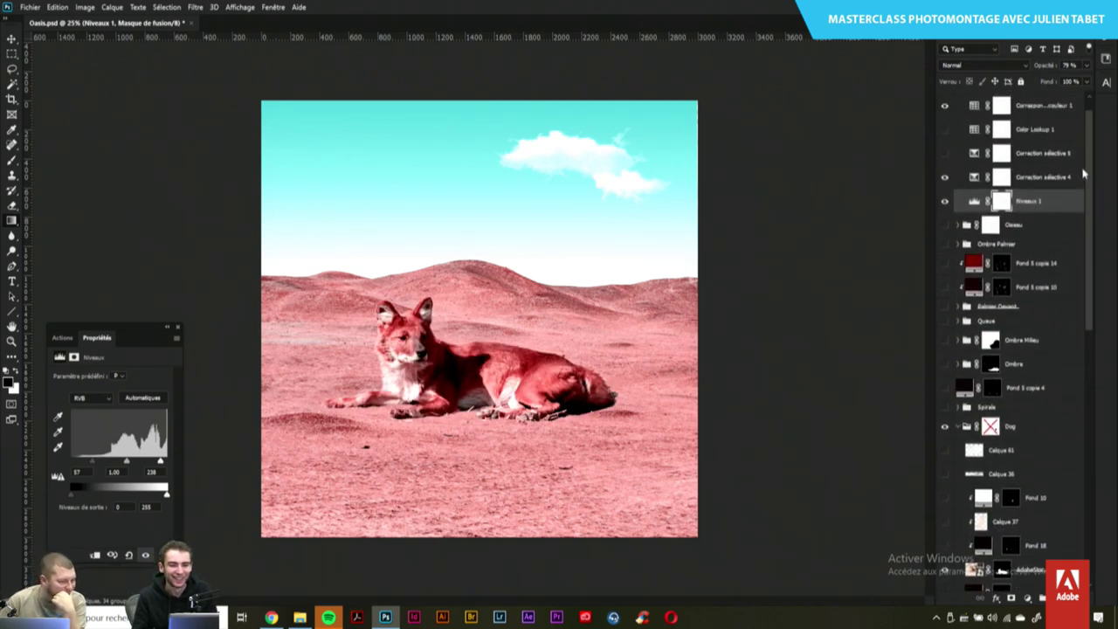
Lower the Niveaux 1 black point to 26, then hide that levels adjustment
{"action": "left_click_drag", "start_coordinate": [92, 460], "coordinate": [81, 469]}
{"action": "left_click", "coordinate": [944, 236]}
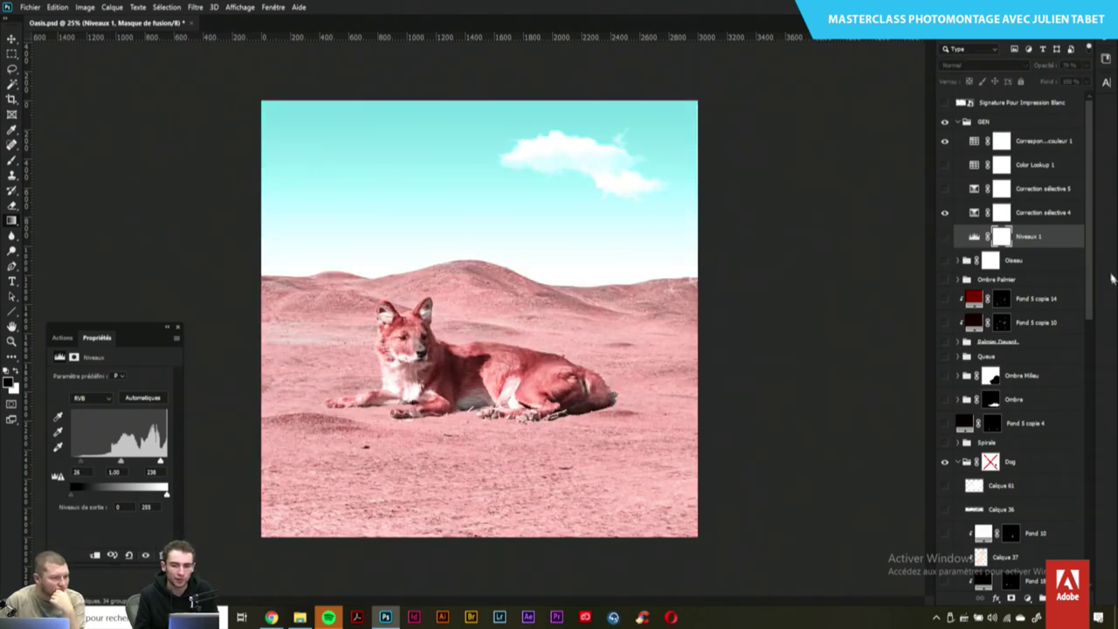
{"action": "left_click_drag", "start_coordinate": [1091, 279], "coordinate": [1091, 414]}
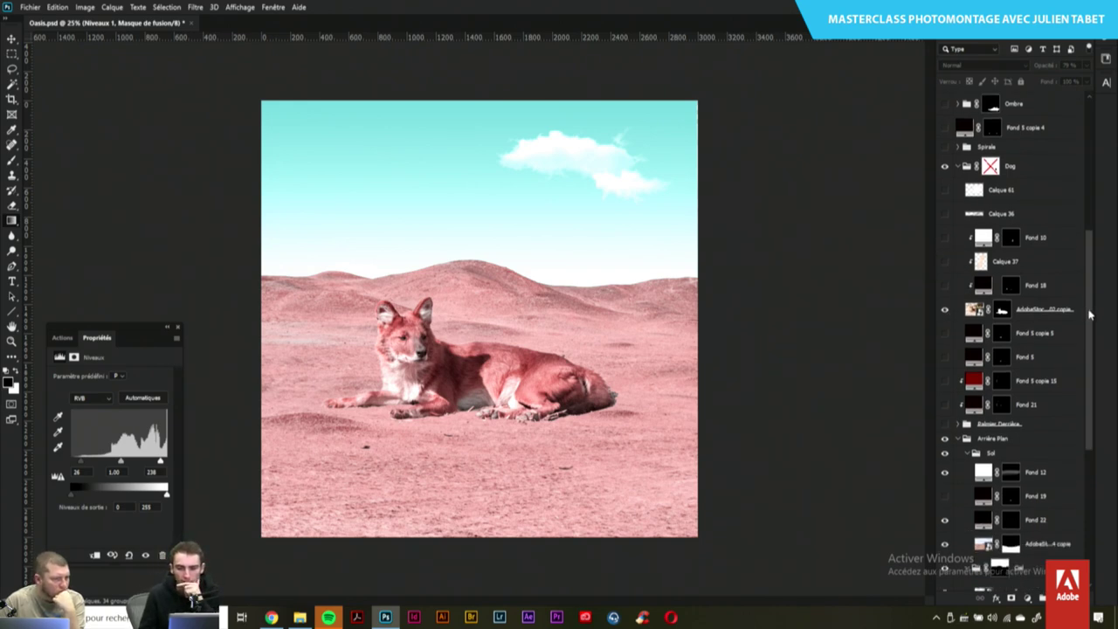
{"action": "left_click_drag", "start_coordinate": [1089, 314], "coordinate": [1081, 362]}
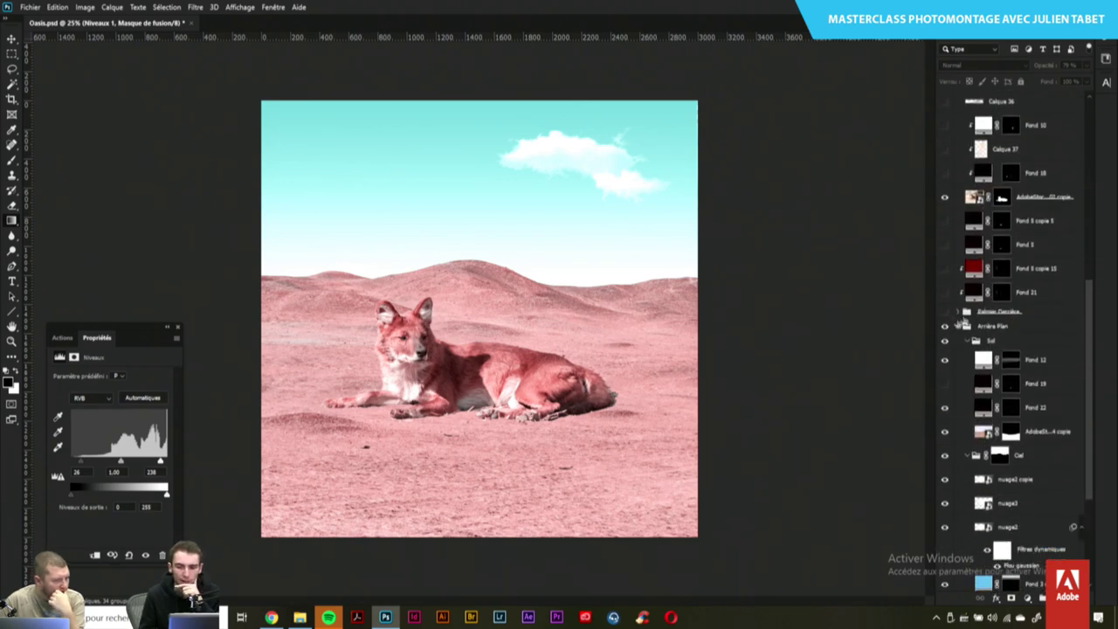
{"action": "left_click_drag", "start_coordinate": [1089, 310], "coordinate": [1040, 122]}
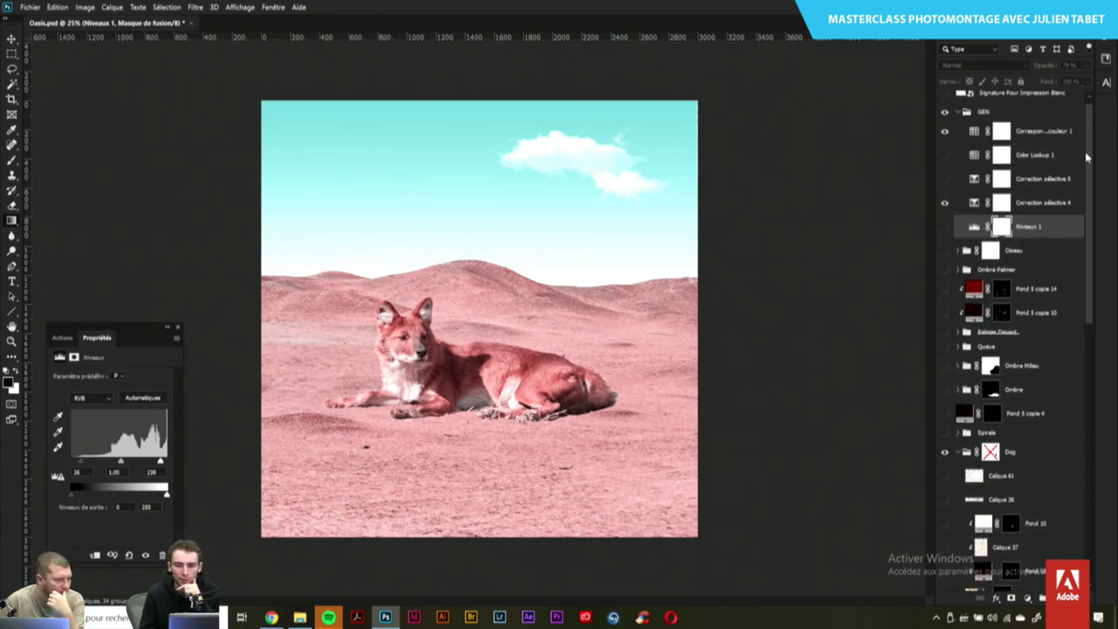
{"action": "scroll", "coordinate": [1087, 157], "scroll_direction": "up", "scroll_amount": 1}
Embed the Abandon 32 image as a new layer above the top signature layer
{"action": "left_click", "coordinate": [1022, 102]}
{"action": "left_click", "coordinate": [31, 7]}
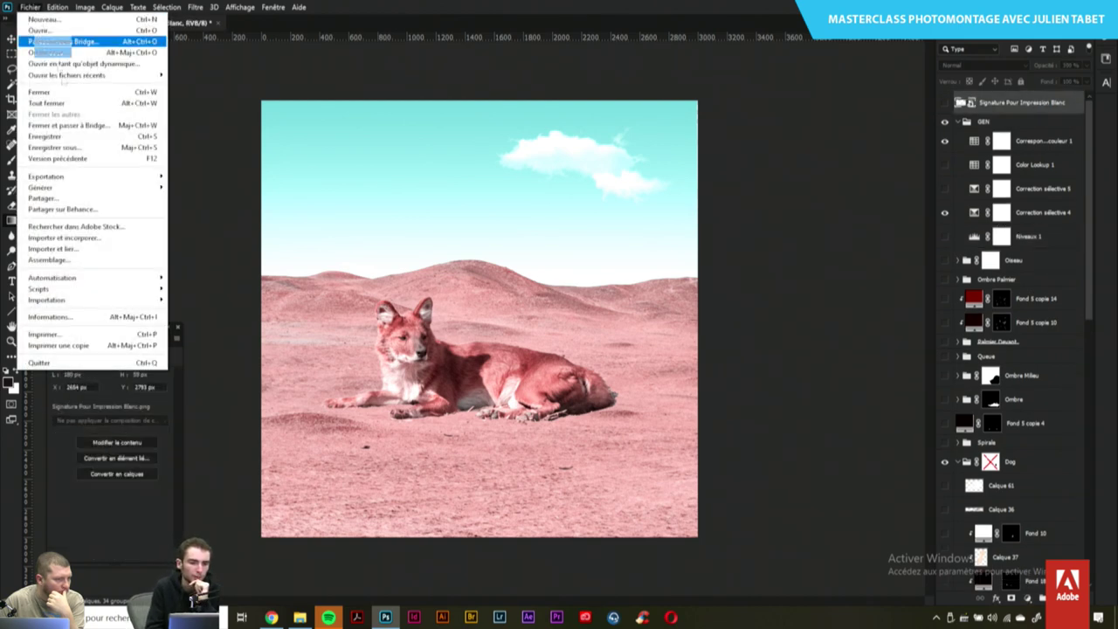
{"action": "left_click", "coordinate": [108, 239]}
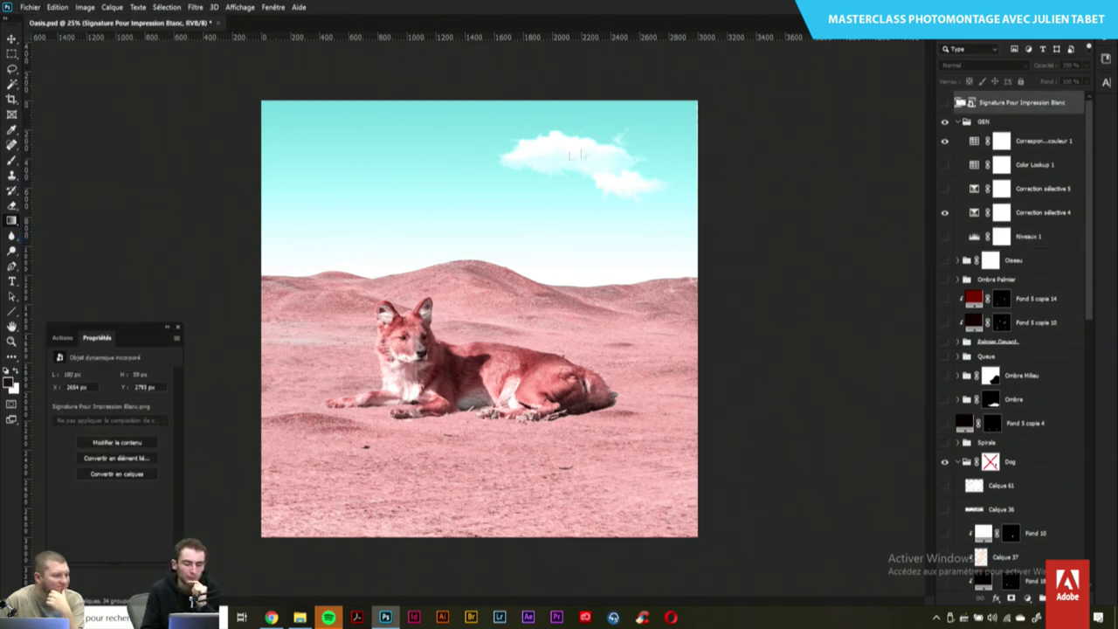
{"action": "left_click", "coordinate": [364, 92]}
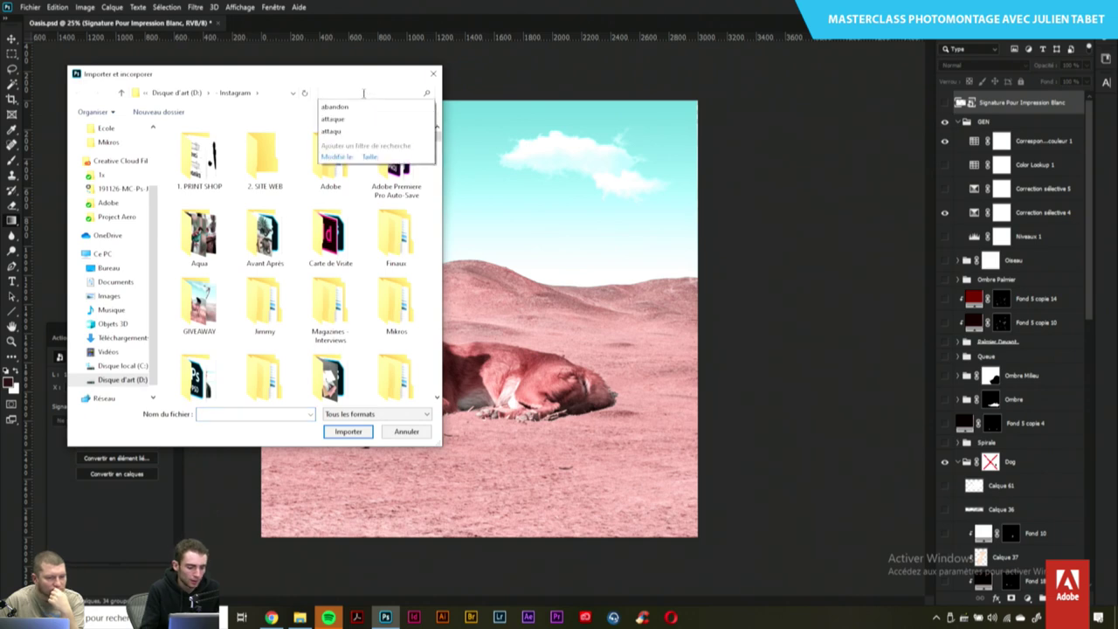
{"action": "key", "text": "Escape"}
{"action": "type", "text": "aban"}
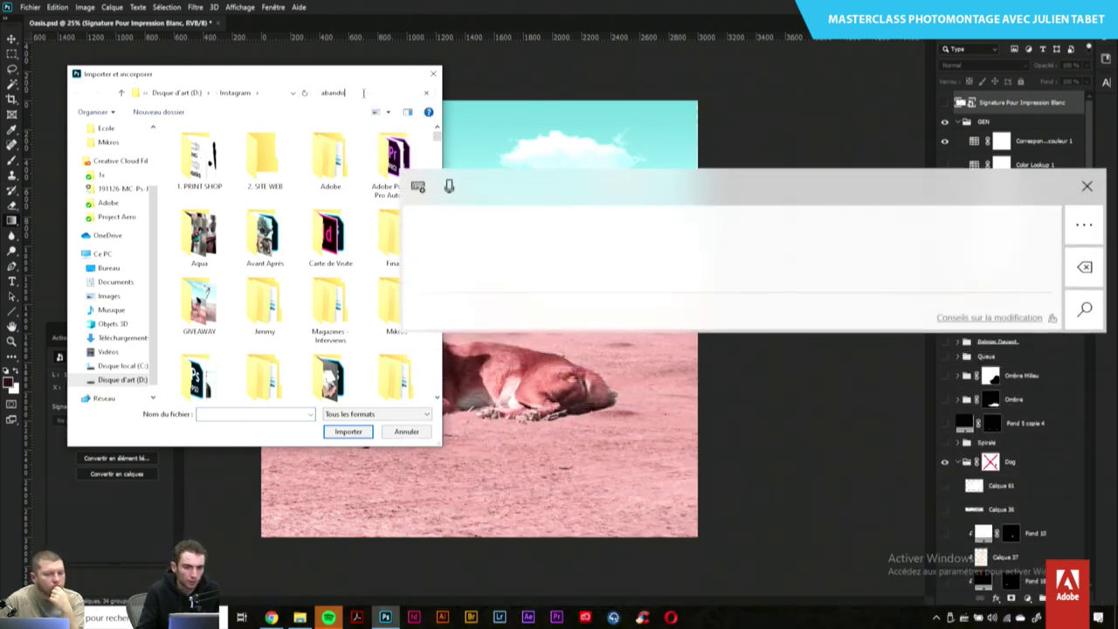
{"action": "type", "text": "do"}
{"action": "left_click_drag", "start_coordinate": [348, 173], "coordinate": [348, 432]}
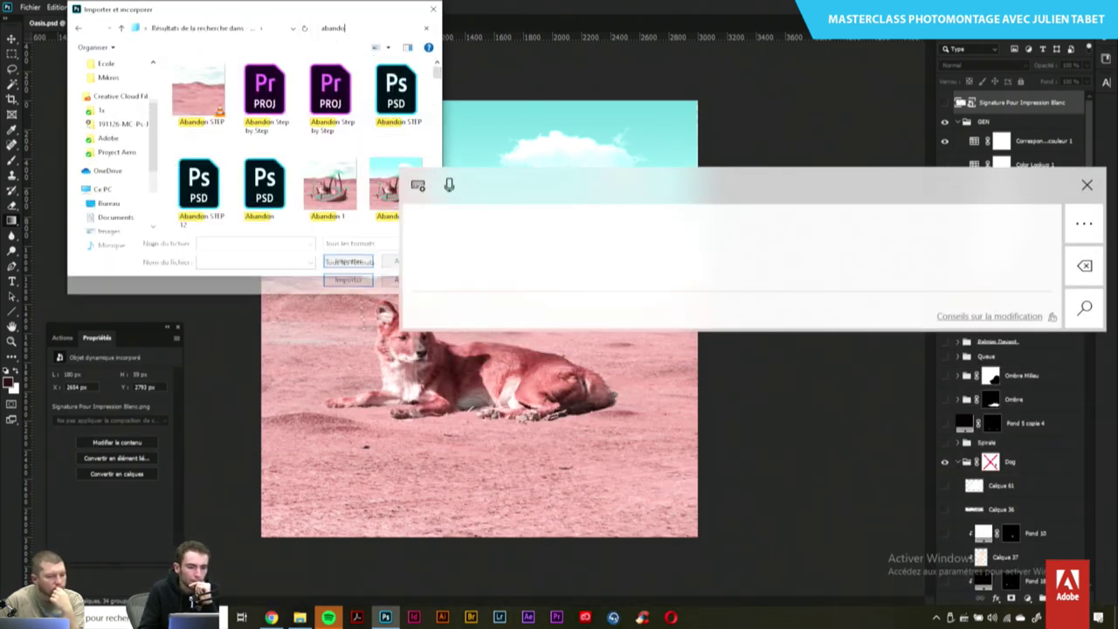
{"action": "scroll", "coordinate": [437, 131], "scroll_direction": "down", "scroll_amount": 3}
{"action": "scroll", "coordinate": [437, 131], "scroll_direction": "down", "scroll_amount": 2}
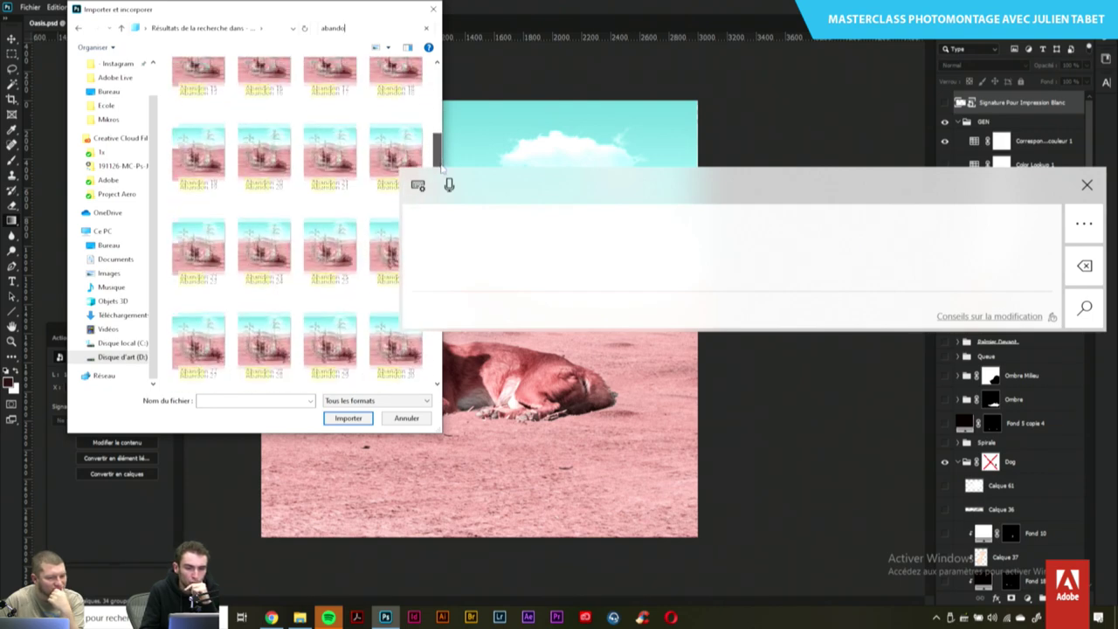
{"action": "scroll", "coordinate": [437, 131], "scroll_direction": "down", "scroll_amount": 2}
{"action": "scroll", "coordinate": [437, 131], "scroll_direction": "down", "scroll_amount": 2}
{"action": "scroll", "coordinate": [437, 131], "scroll_direction": "down", "scroll_amount": 2}
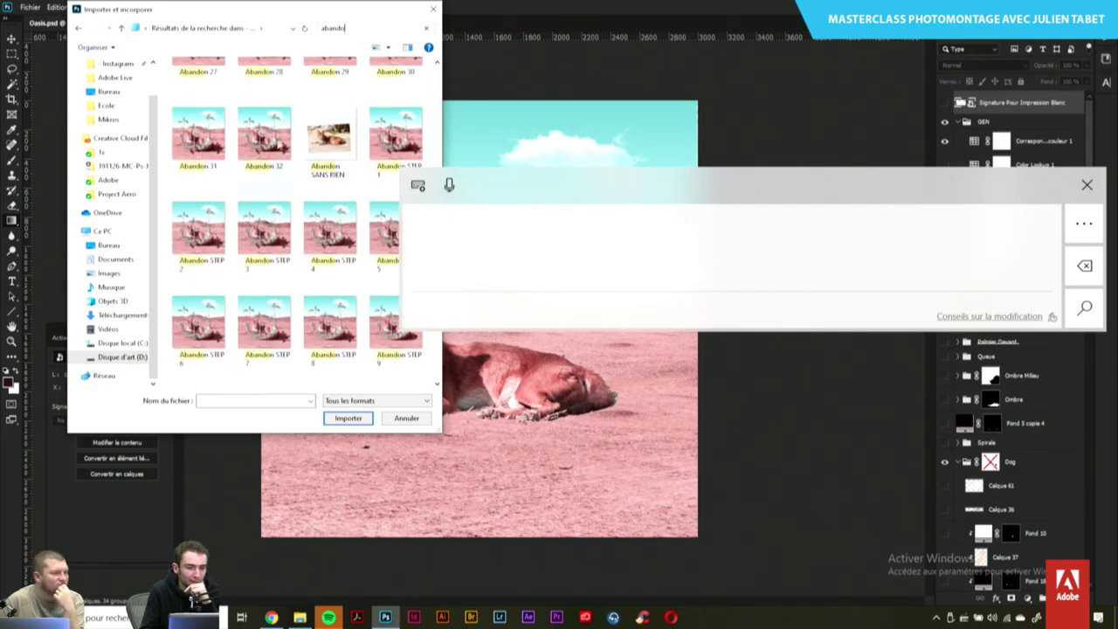
{"action": "left_click", "coordinate": [328, 138]}
{"action": "left_click", "coordinate": [348, 418]}
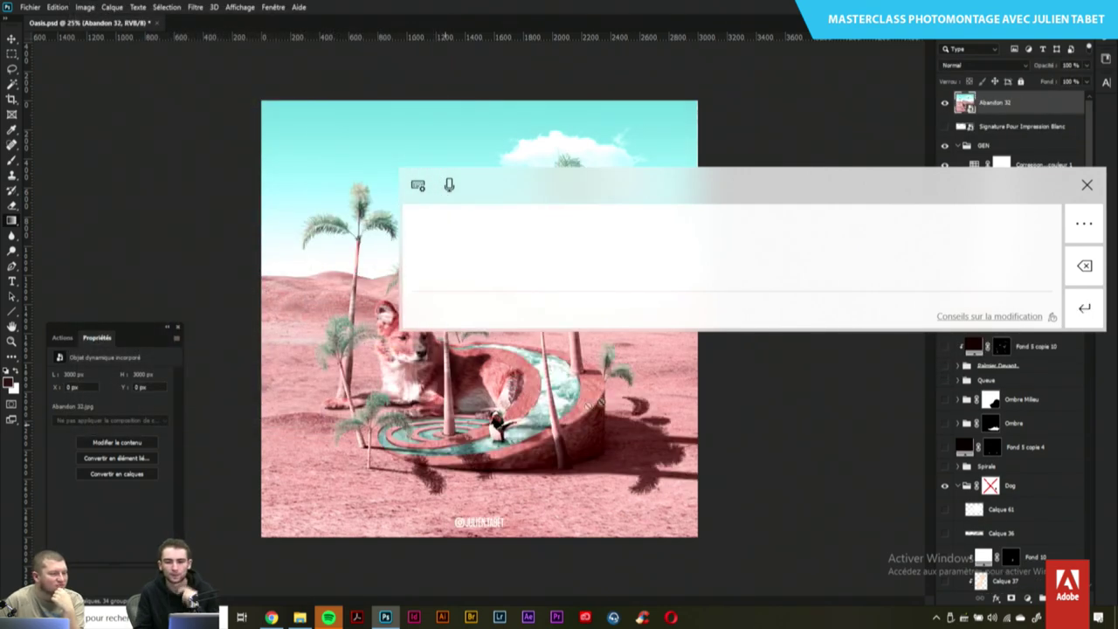
Toggle the Abandon 32 layer to compare it with the work in progress, leaving it hidden
{"action": "left_click", "coordinate": [1087, 184]}
{"action": "left_click", "coordinate": [944, 103]}
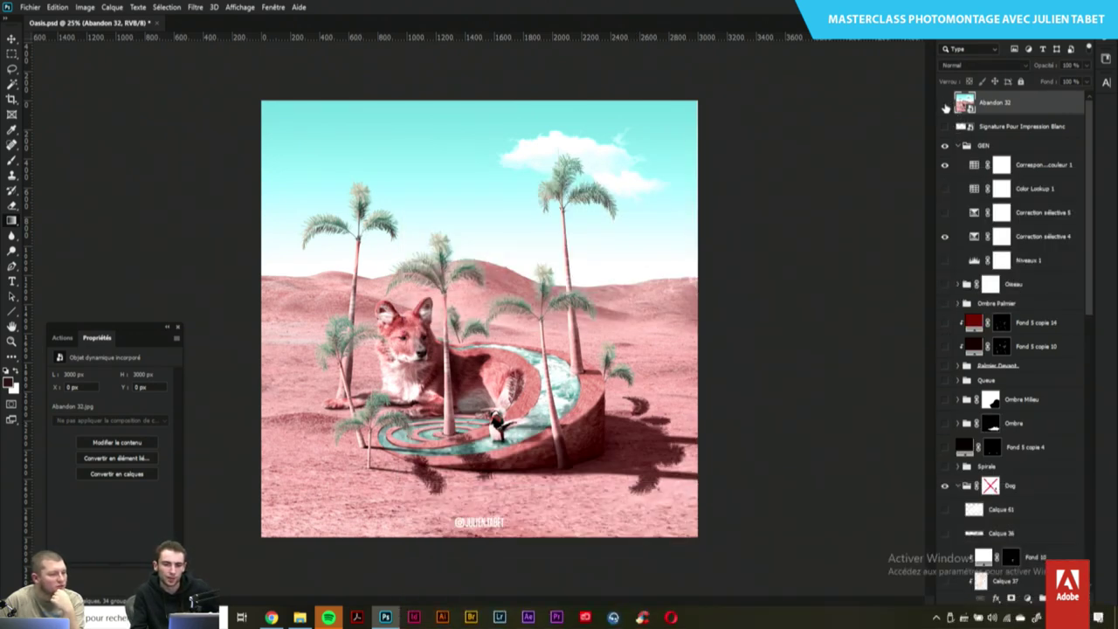
{"action": "left_click", "coordinate": [944, 103]}
{"action": "left_click", "coordinate": [944, 103]}
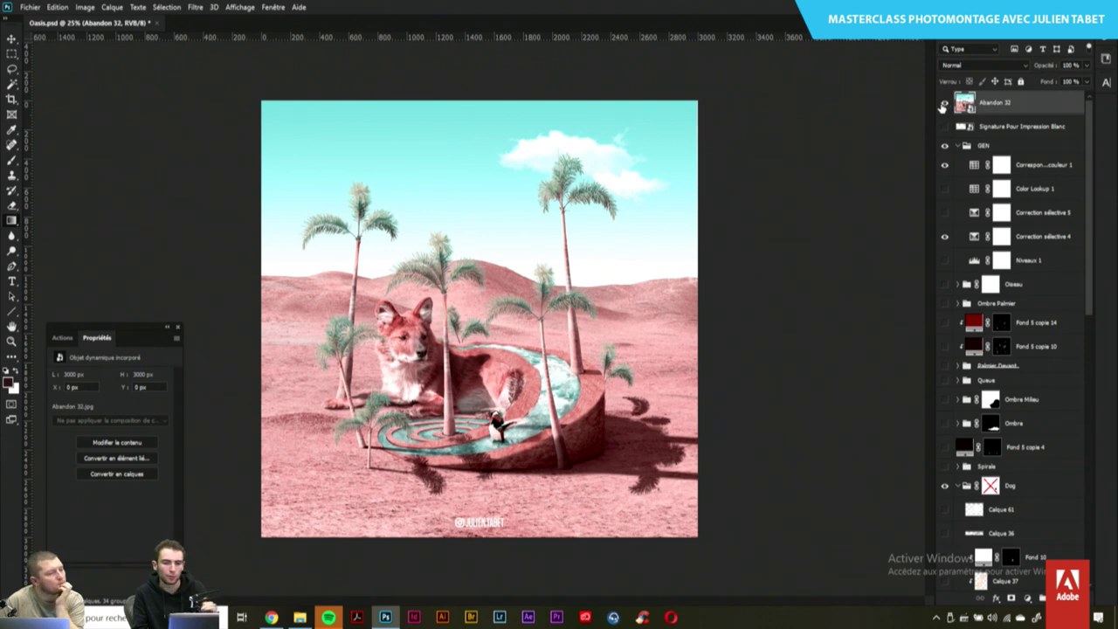
{"action": "left_click", "coordinate": [944, 104]}
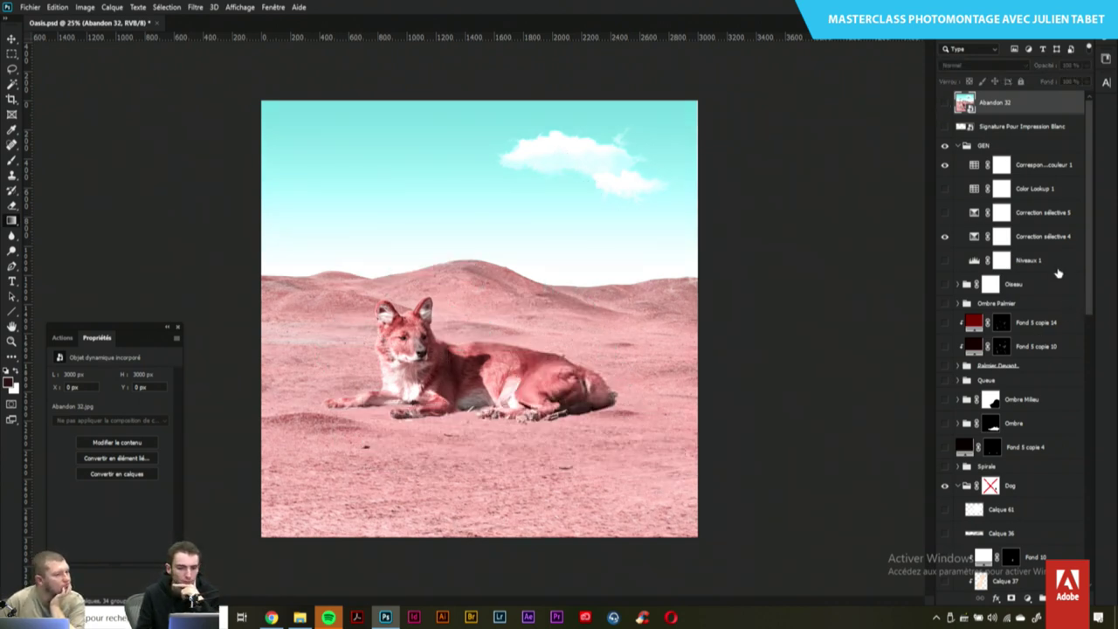
Expand the Queue folders and make both Queue groups visible
{"action": "left_click_drag", "start_coordinate": [1090, 251], "coordinate": [1082, 308]}
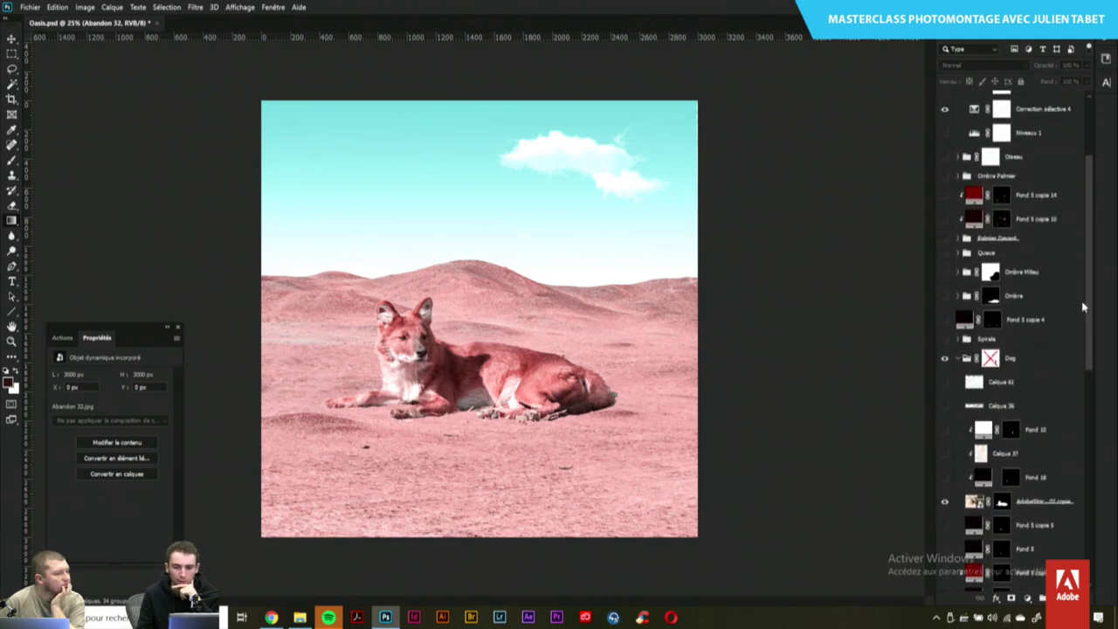
{"action": "left_click", "coordinate": [958, 245]}
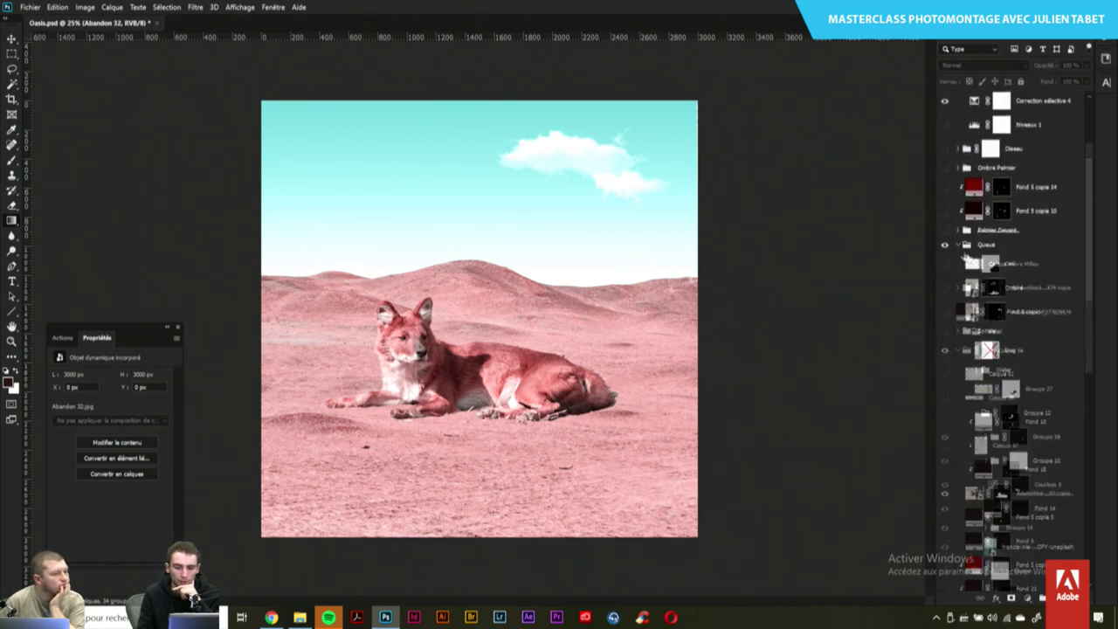
{"action": "mouse_move", "coordinate": [1094, 273]}
{"action": "left_mouse_down"}
{"action": "mouse_move", "coordinate": [1090, 402]}
{"action": "mouse_move", "coordinate": [1089, 366]}
{"action": "left_mouse_up"}
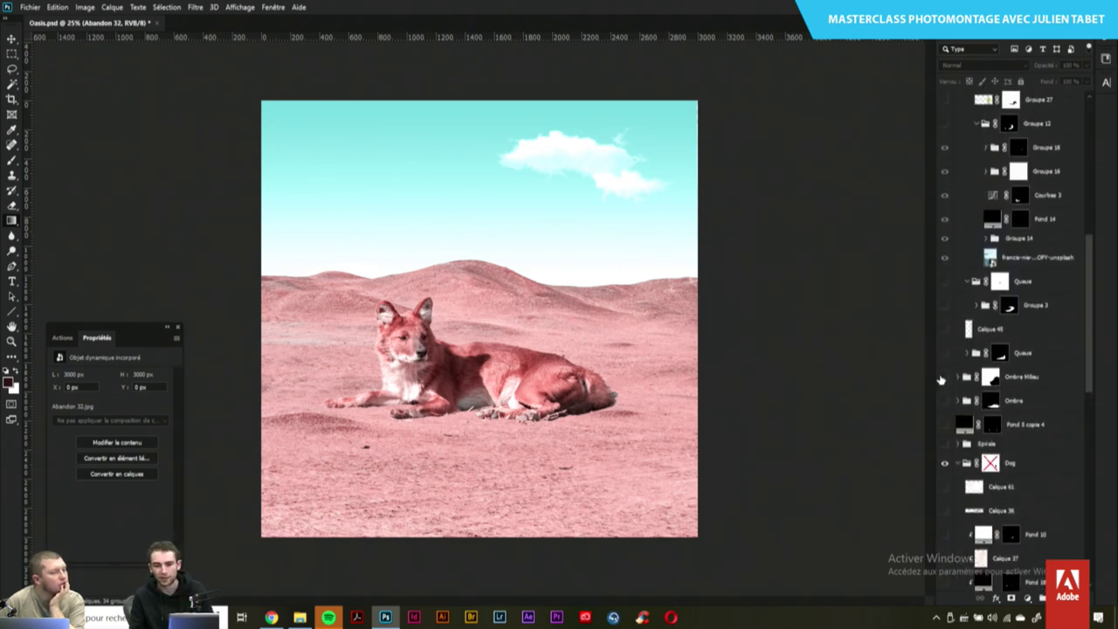
{"action": "left_click", "coordinate": [948, 282]}
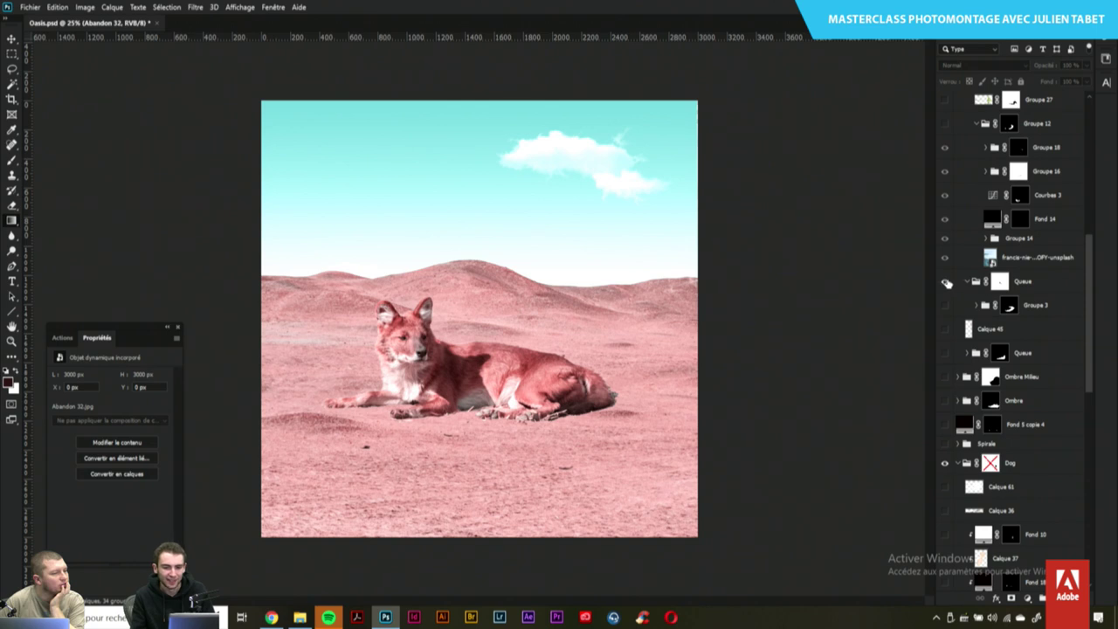
{"action": "left_click", "coordinate": [944, 353]}
{"action": "left_click", "coordinate": [976, 353]}
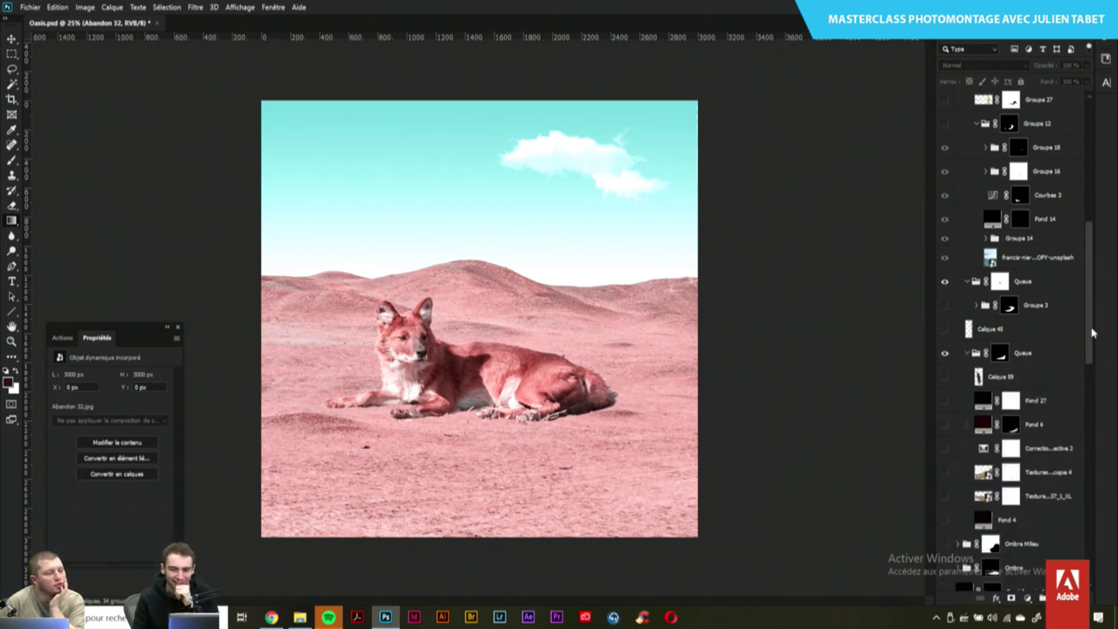
Show the Fond 4 dark shape and Groupe 3's pink textured pedestal beside the fox
{"action": "scroll", "coordinate": [950, 337], "scroll_direction": "down", "scroll_amount": 3}
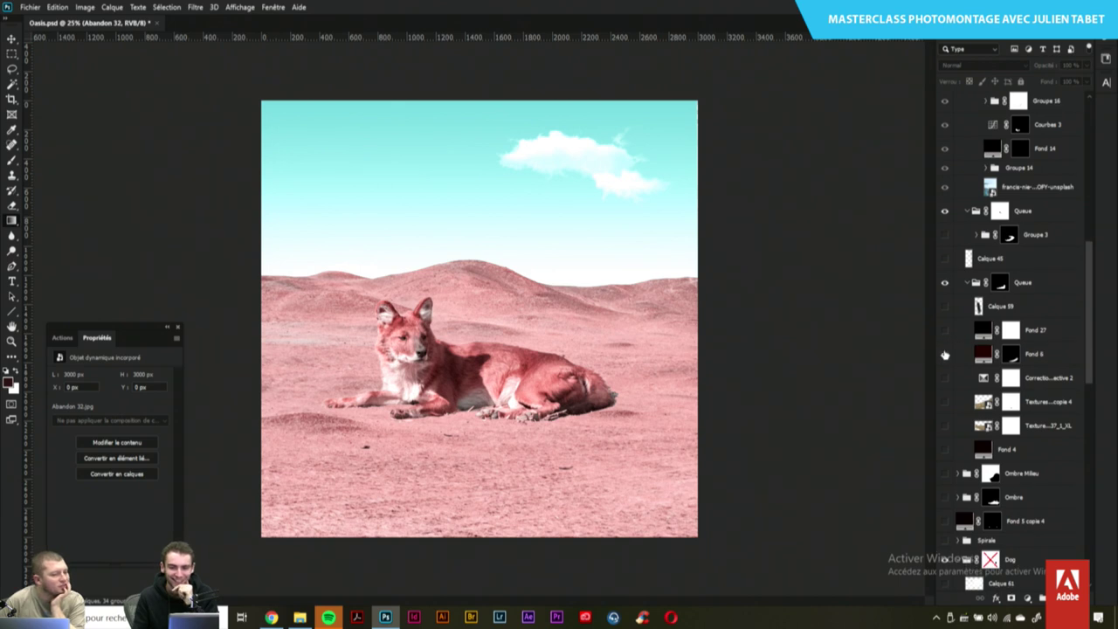
{"action": "left_click", "coordinate": [945, 354]}
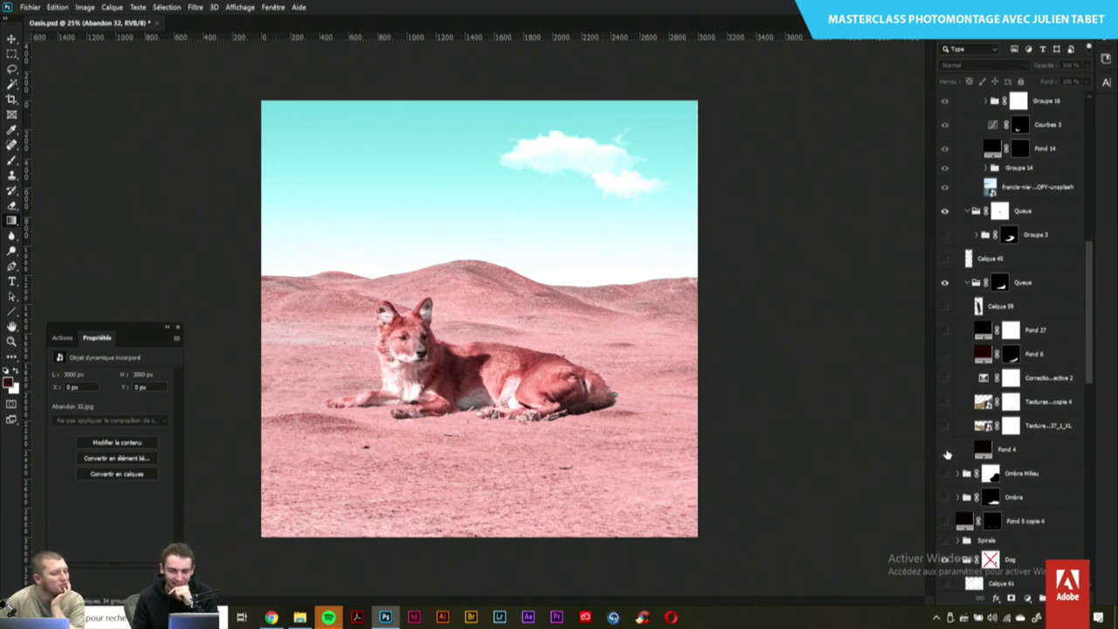
{"action": "left_click", "coordinate": [944, 449]}
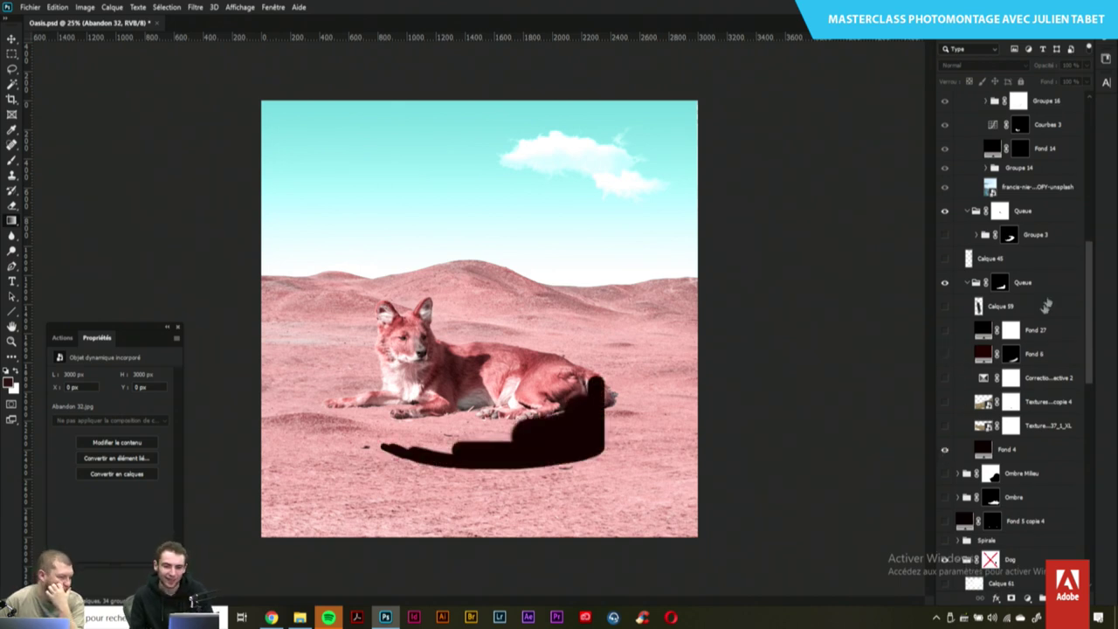
{"action": "scroll", "coordinate": [966, 400], "scroll_direction": "down", "scroll_amount": 3}
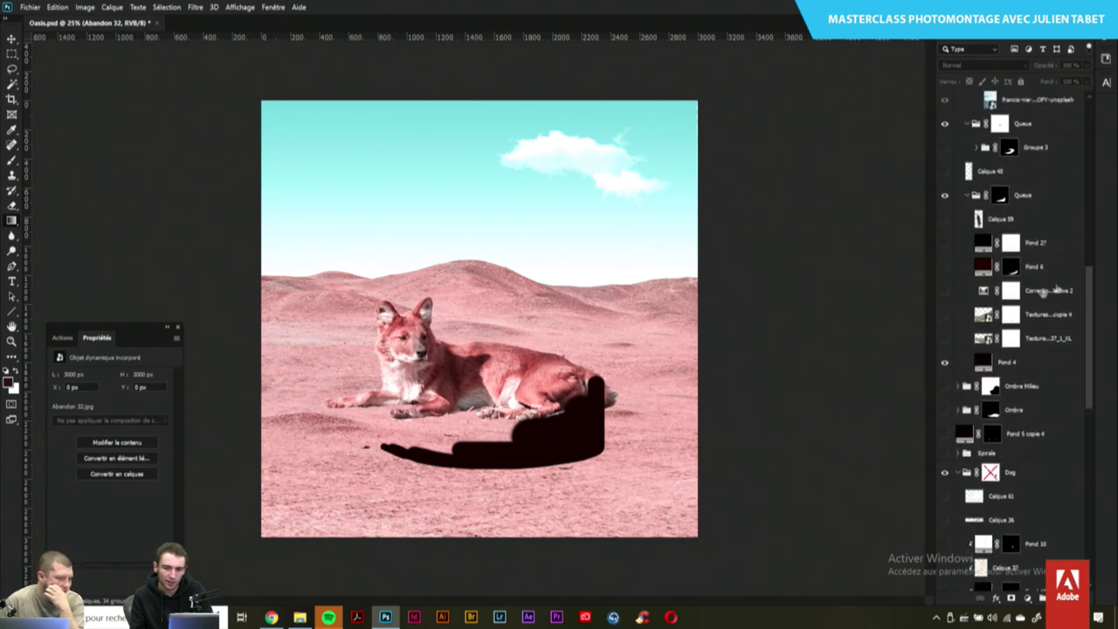
{"action": "scroll", "coordinate": [1072, 262], "scroll_direction": "up", "scroll_amount": 6}
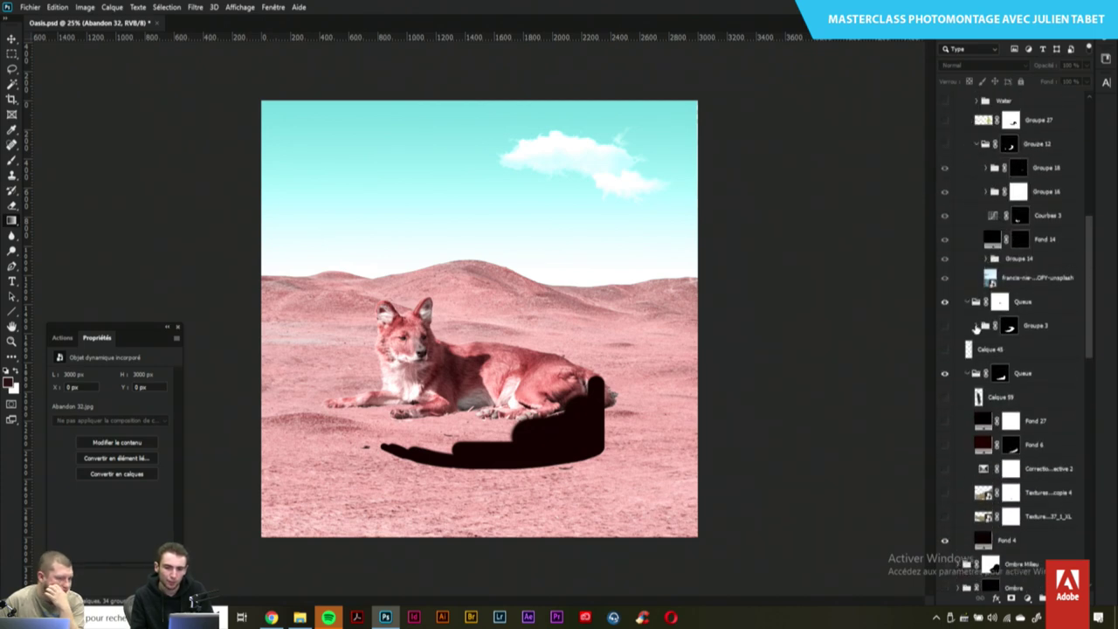
{"action": "left_click", "coordinate": [976, 325]}
{"action": "scroll", "coordinate": [1088, 303], "scroll_direction": "down", "scroll_amount": 4}
{"action": "scroll", "coordinate": [1001, 370], "scroll_direction": "down", "scroll_amount": 3}
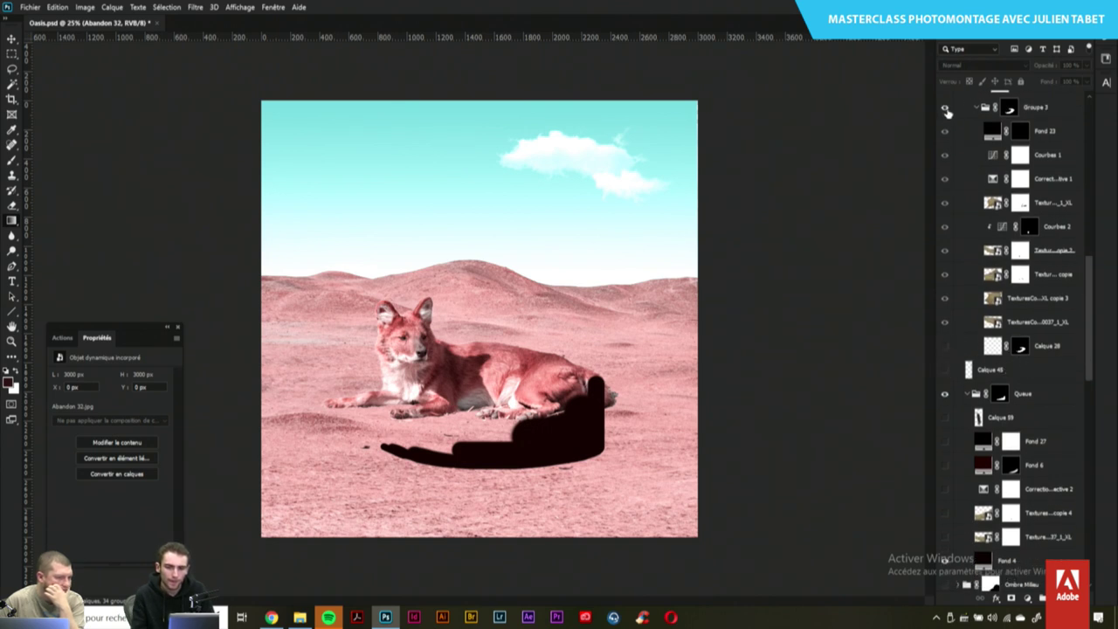
{"action": "left_click", "coordinate": [945, 109]}
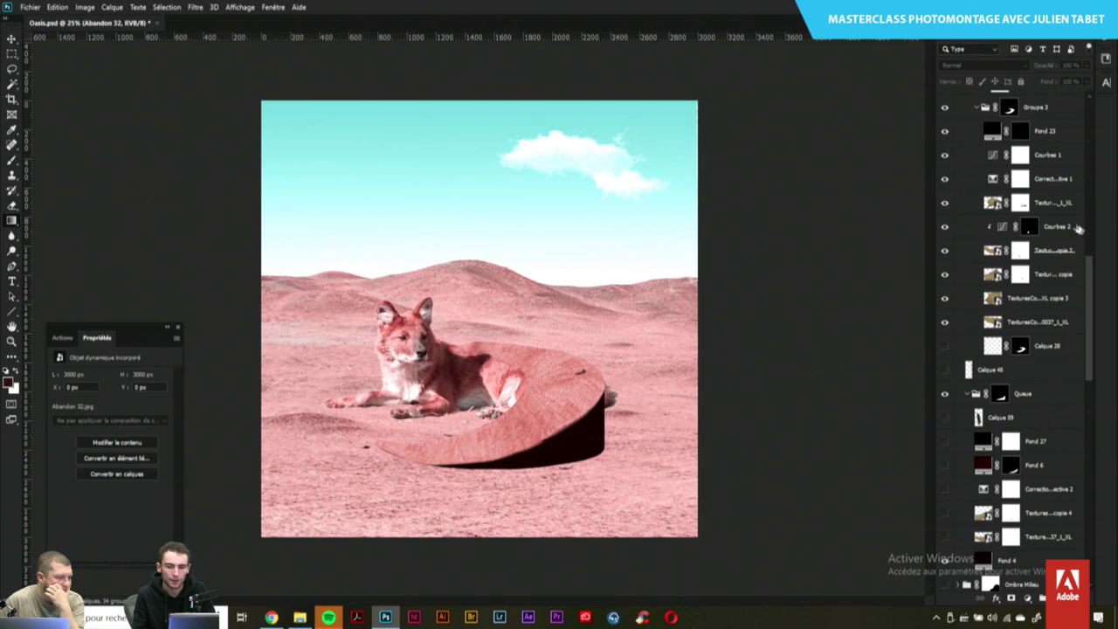
Hide the Fond 23 layer and close the Oasis document
{"action": "scroll", "coordinate": [1084, 284], "scroll_direction": "up", "scroll_amount": 2}
{"action": "scroll", "coordinate": [1084, 285], "scroll_direction": "up", "scroll_amount": 1}
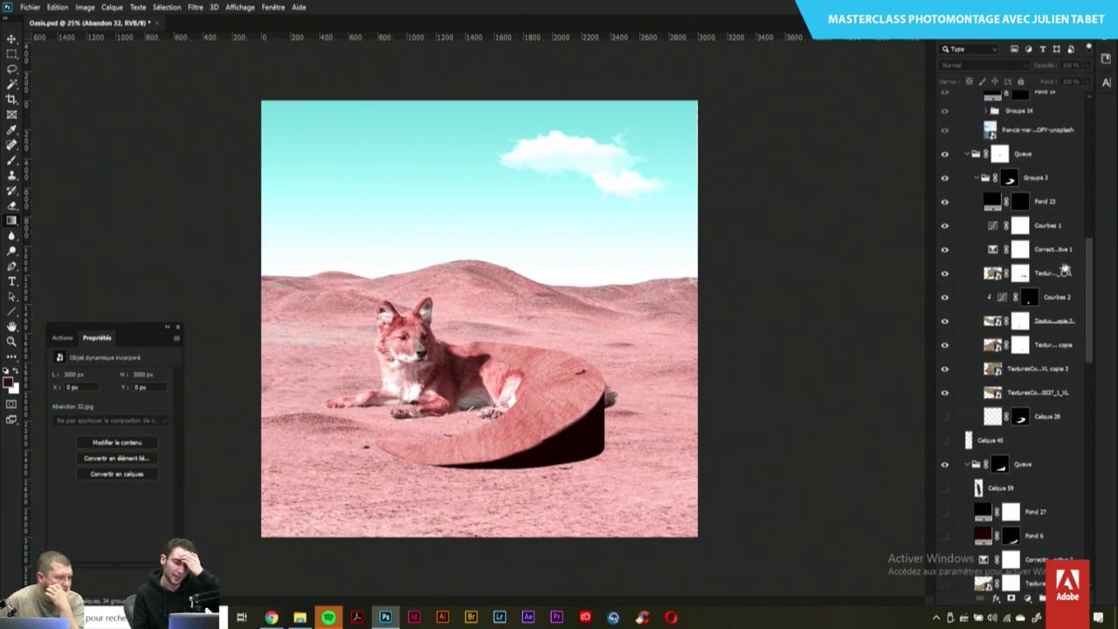
{"action": "left_click", "coordinate": [944, 203]}
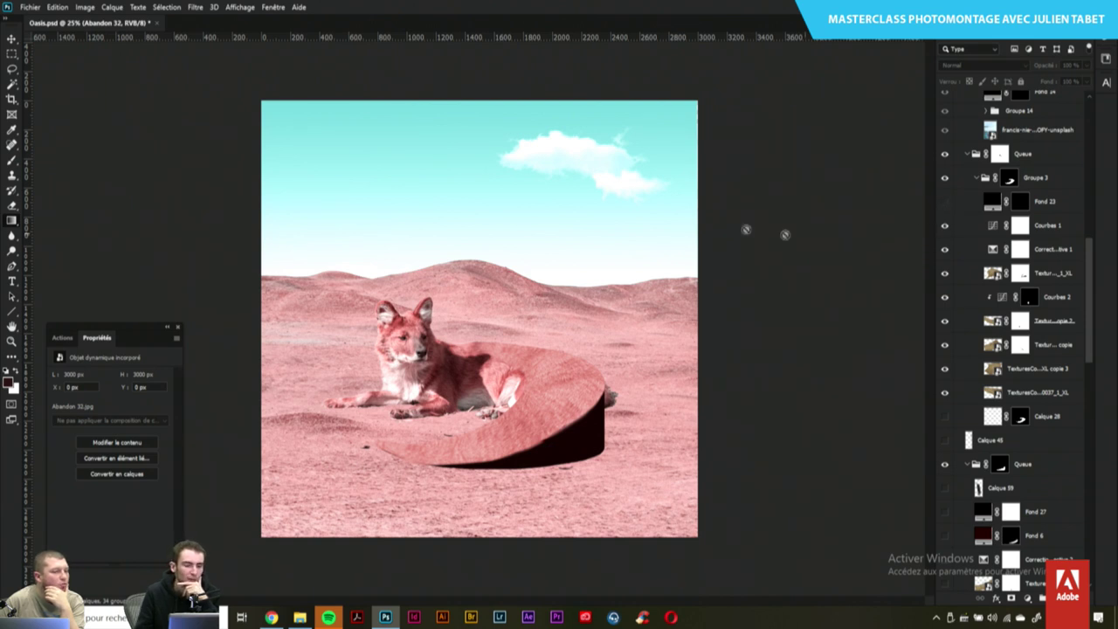
{"action": "left_click", "coordinate": [156, 24]}
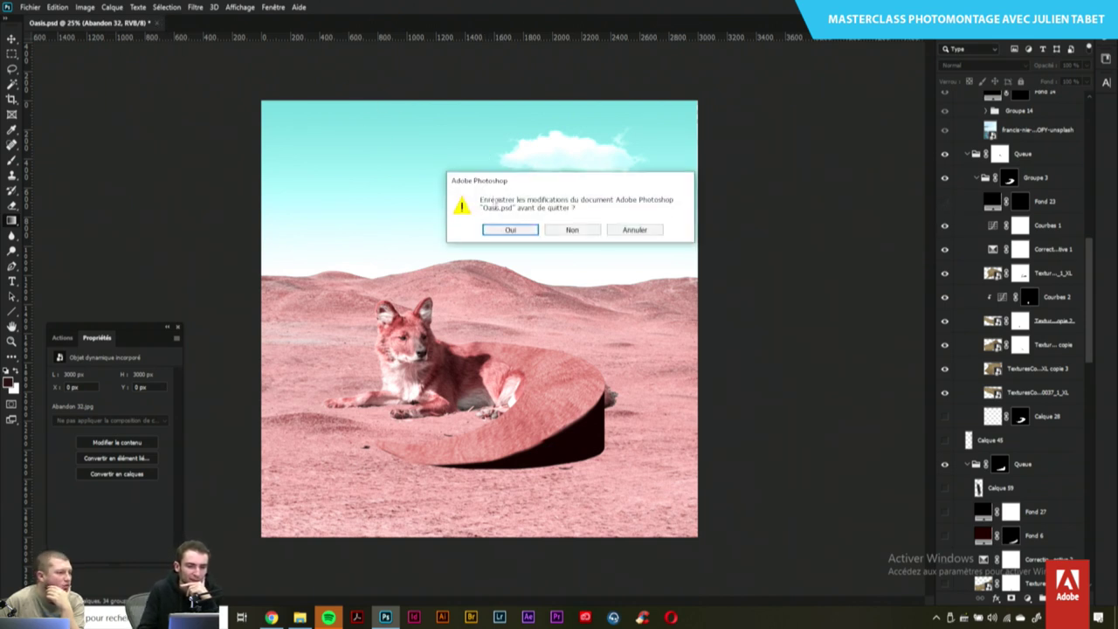
Cancel the save prompt and revert Oasis.psd to its last saved version
{"action": "left_click", "coordinate": [635, 229]}
{"action": "left_click", "coordinate": [30, 7]}
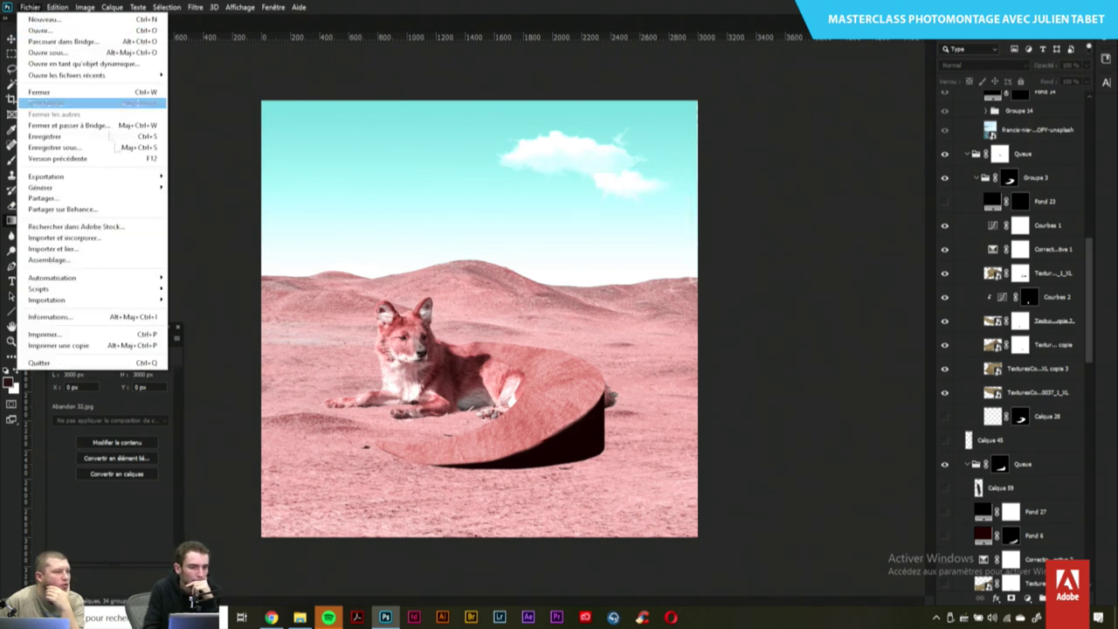
{"action": "left_click", "coordinate": [146, 159]}
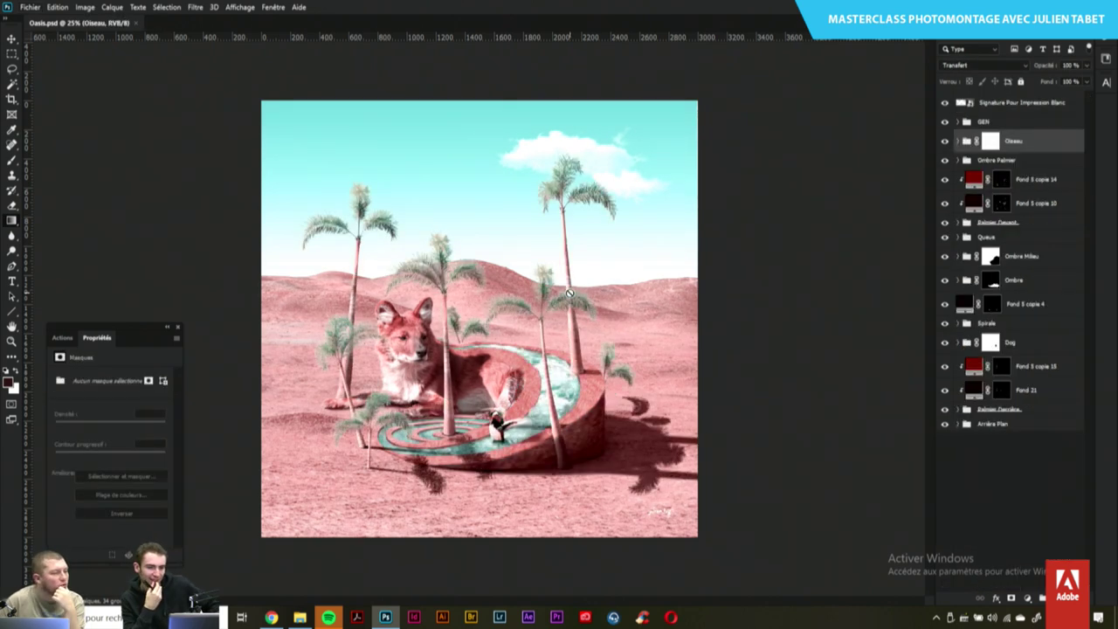
Select the Signature Pour Impression Blanc layer, show the History panel, and float the layer comps panel
{"action": "left_click", "coordinate": [1031, 107]}
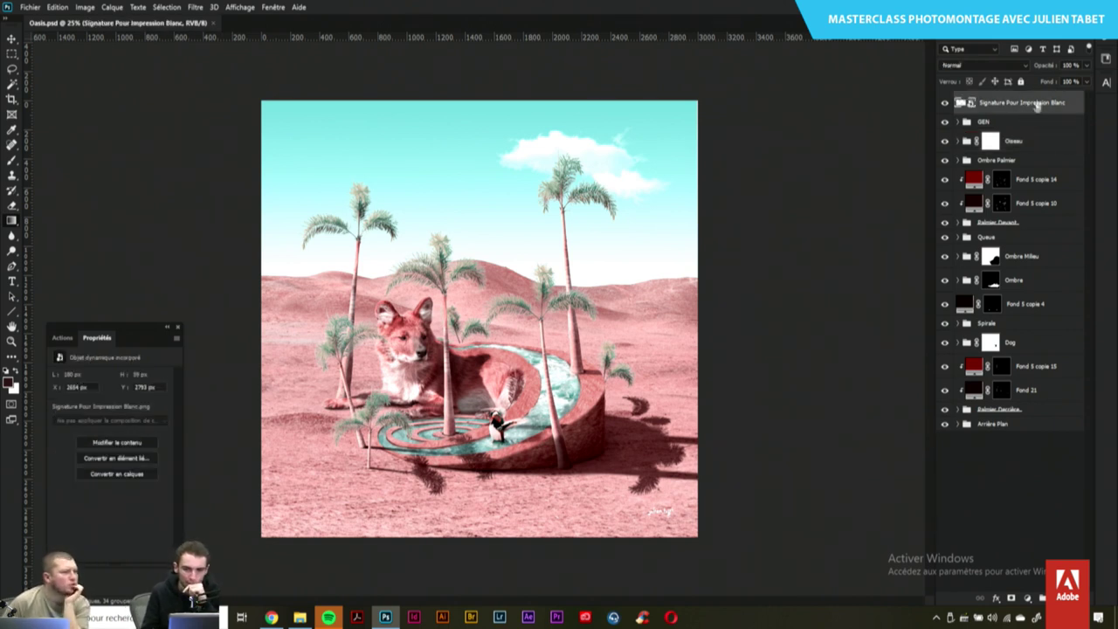
{"action": "left_click", "coordinate": [272, 9]}
{"action": "left_click", "coordinate": [349, 152]}
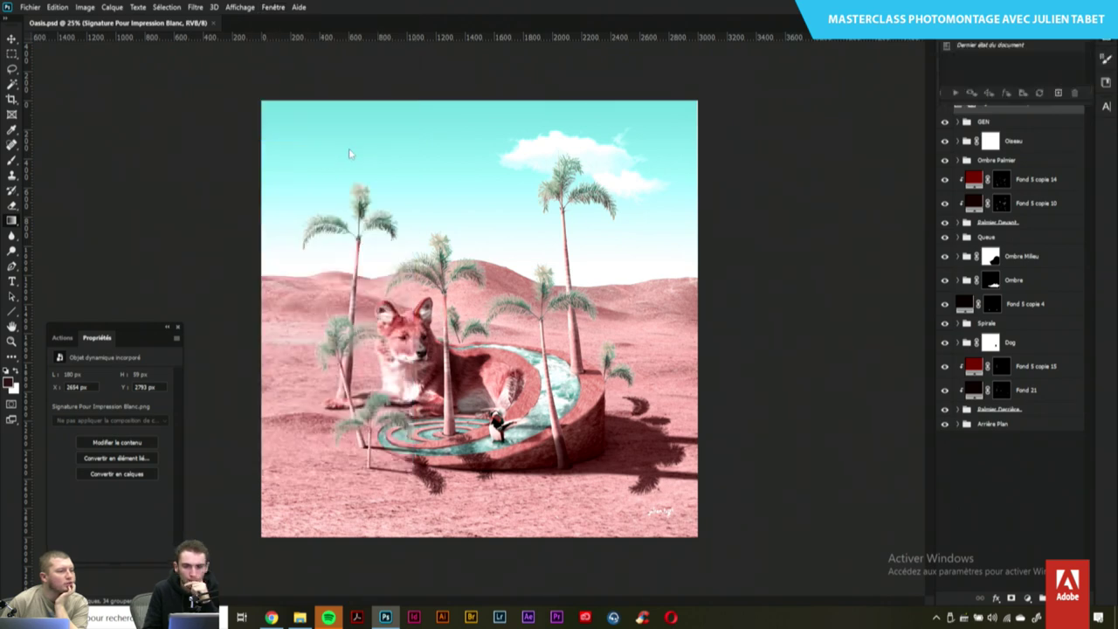
{"action": "left_click_drag", "start_coordinate": [1035, 44], "coordinate": [857, 58]}
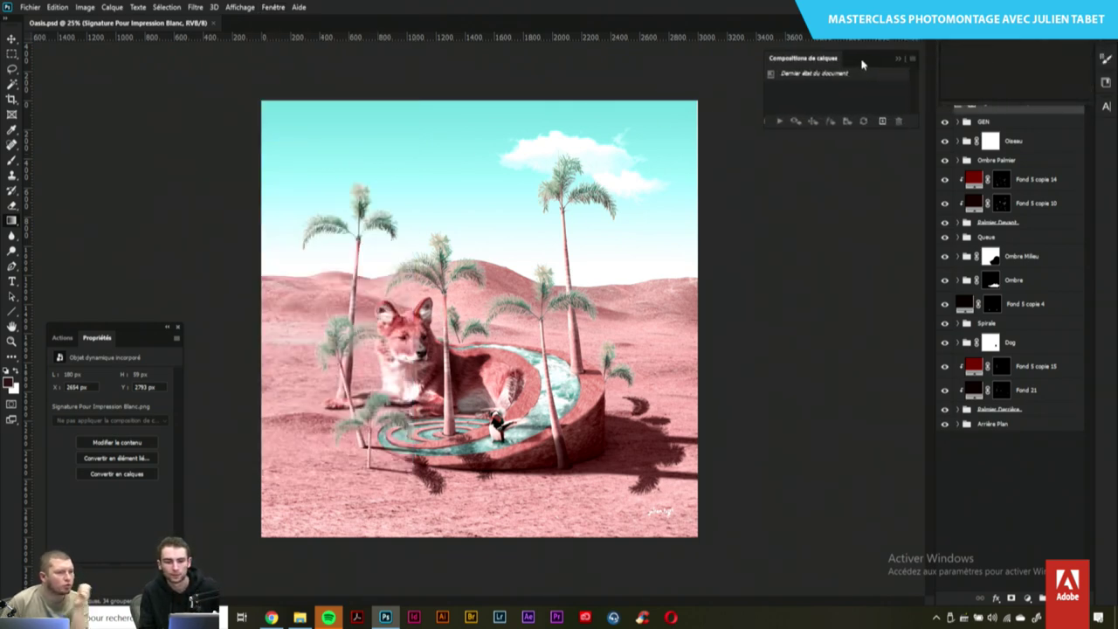
Create a new layer comp named Final from the current composite state
{"action": "left_click", "coordinate": [880, 115]}
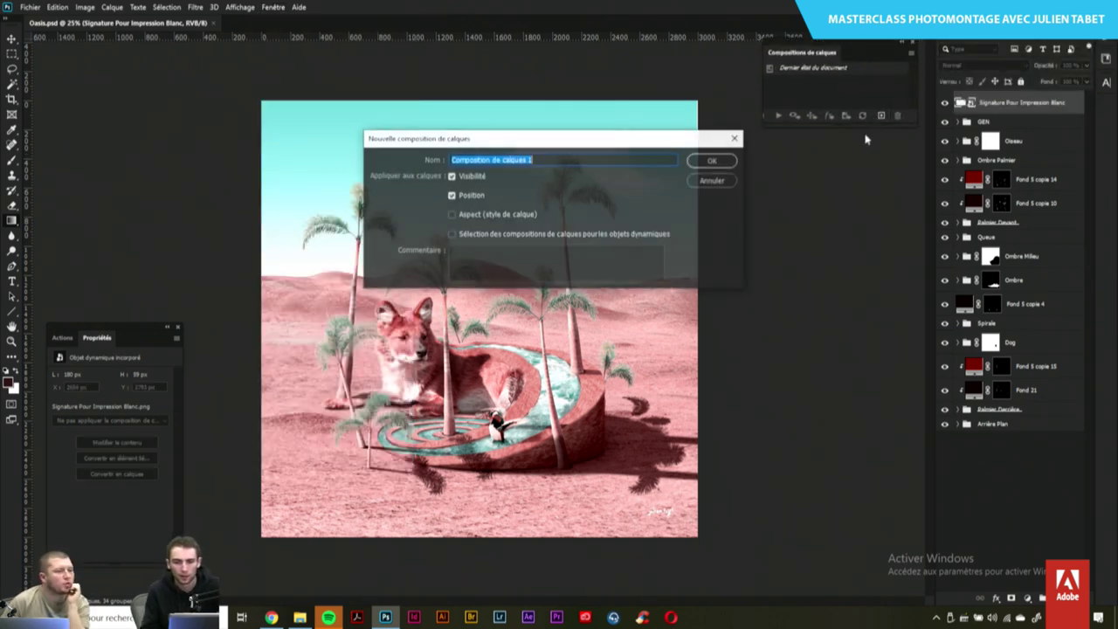
{"action": "type", "text": "O"}
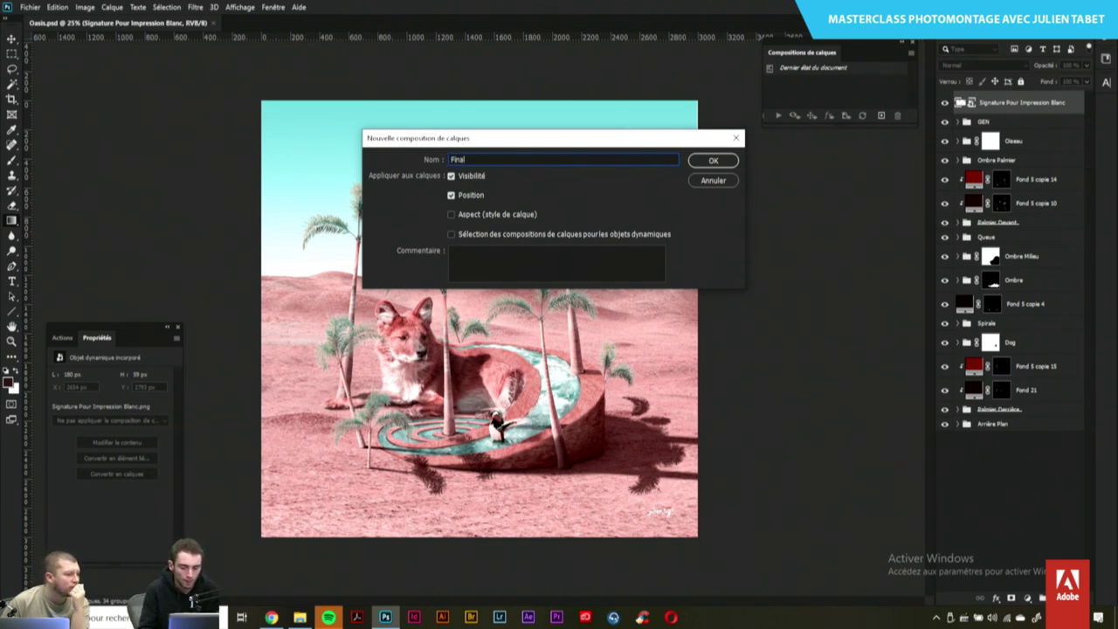
{"action": "key", "text": "Return"}
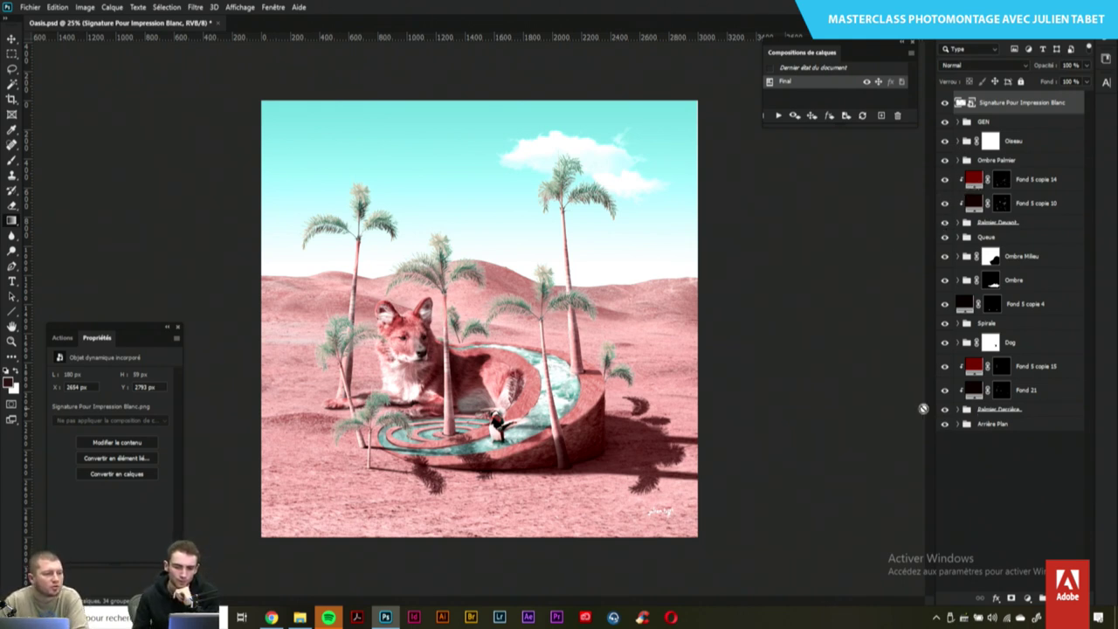
Hide Oiseau, Ombre Palmier, Palmier Devant, Ombre Milieu, Ombre, Spirale and Palmier Derrière
{"action": "left_click", "coordinate": [944, 140]}
{"action": "left_click", "coordinate": [945, 160]}
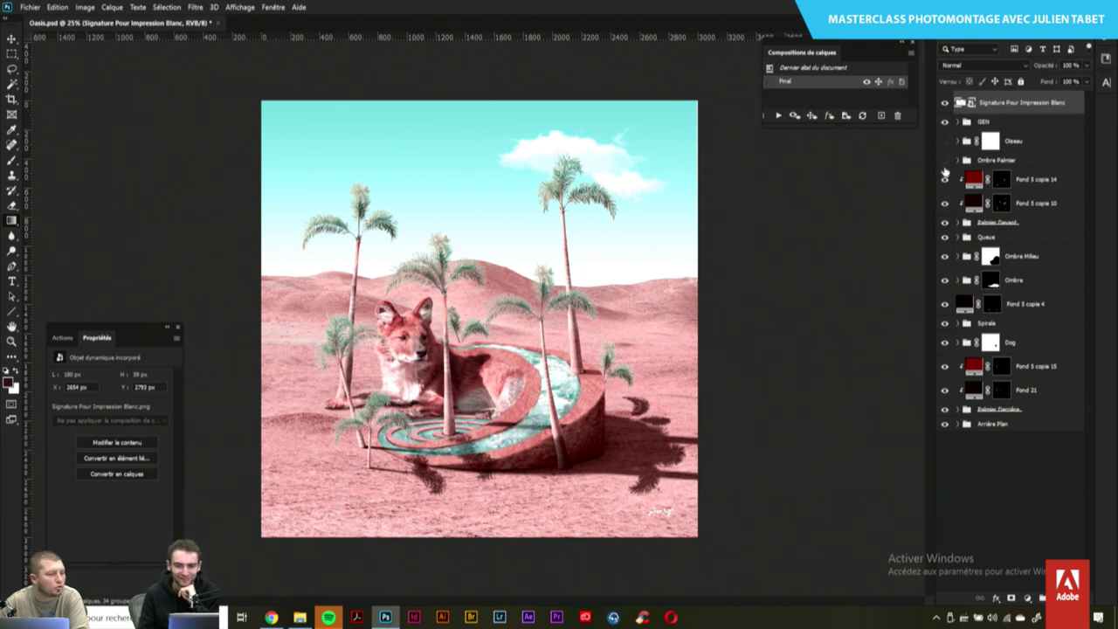
{"action": "left_click", "coordinate": [940, 224]}
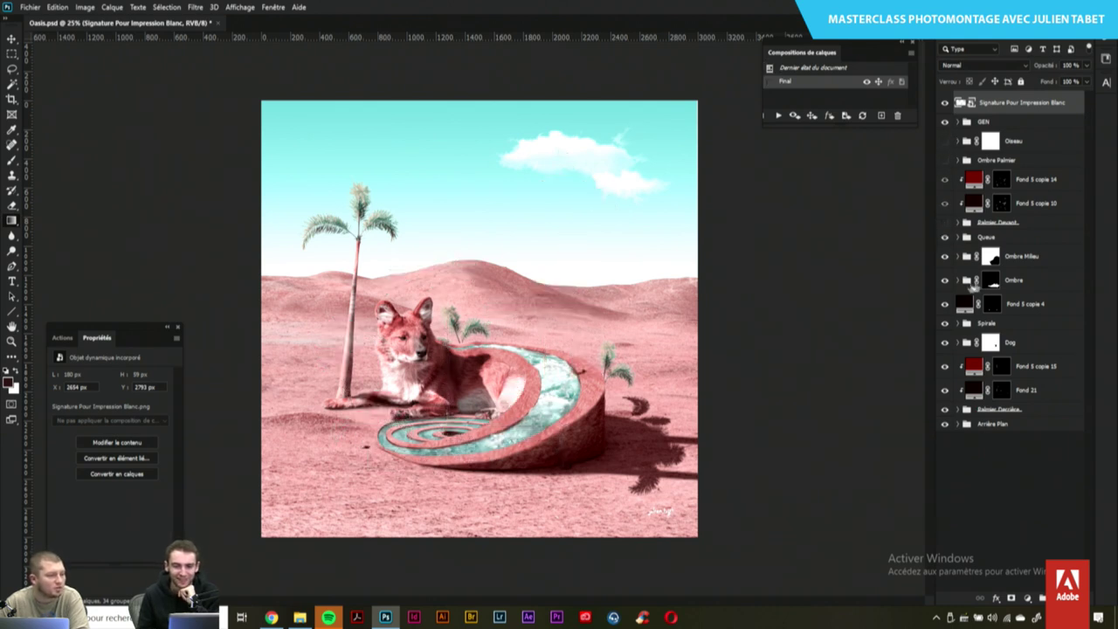
{"action": "left_click", "coordinate": [945, 256]}
{"action": "left_click", "coordinate": [945, 279]}
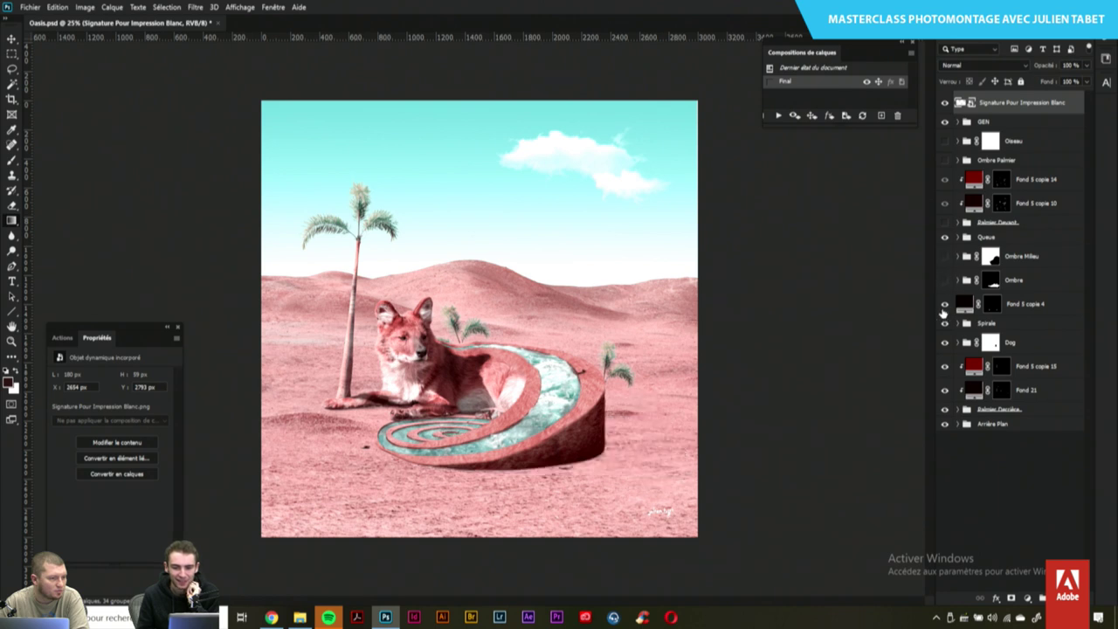
{"action": "left_click", "coordinate": [945, 323]}
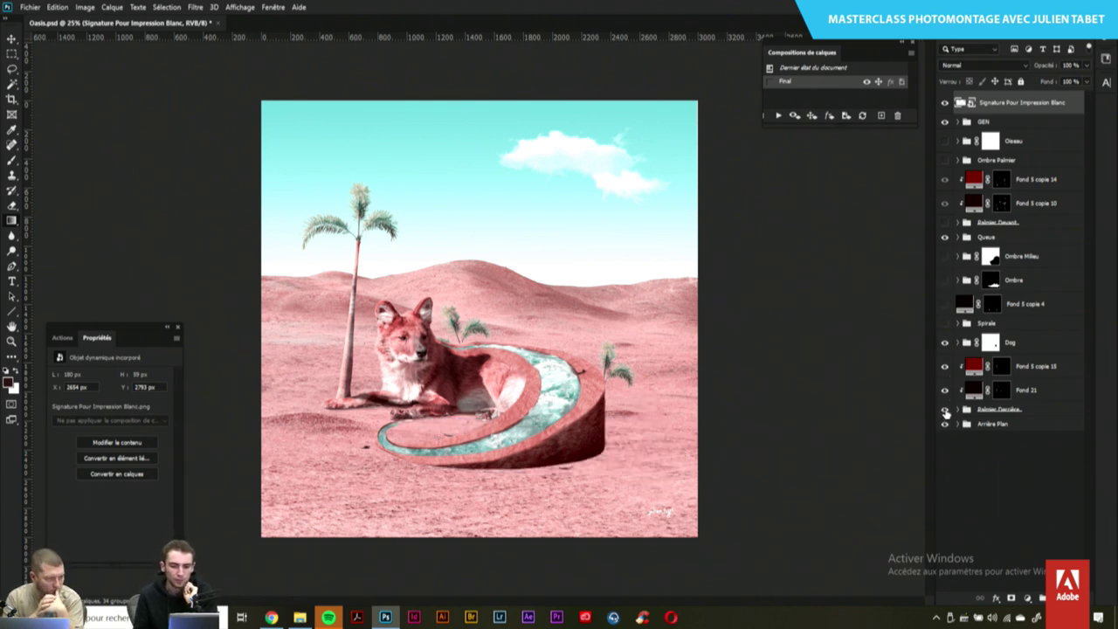
{"action": "left_click", "coordinate": [945, 410]}
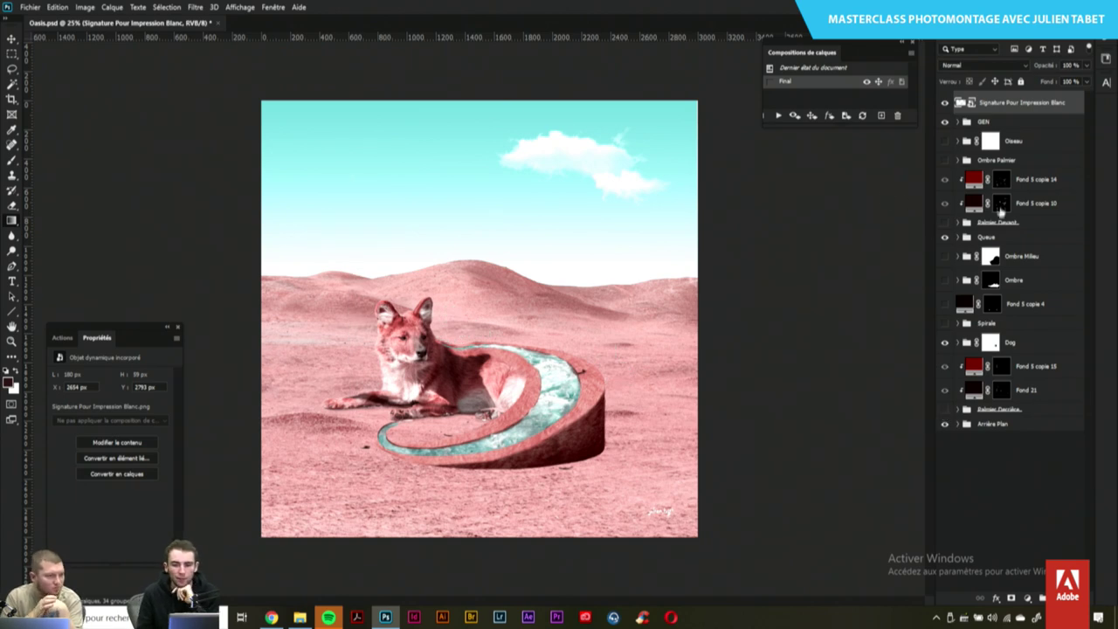
Expand the Queue group and delete the hidden AdobeStock stock layer
{"action": "left_click", "coordinate": [965, 238]}
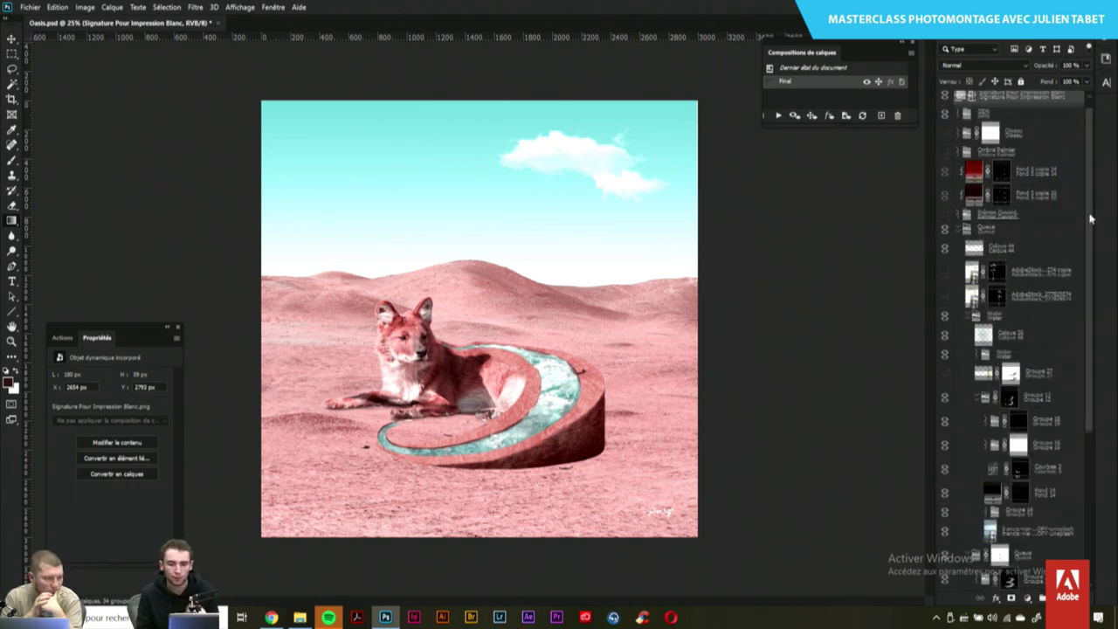
{"action": "left_click_drag", "start_coordinate": [1091, 203], "coordinate": [1087, 247]}
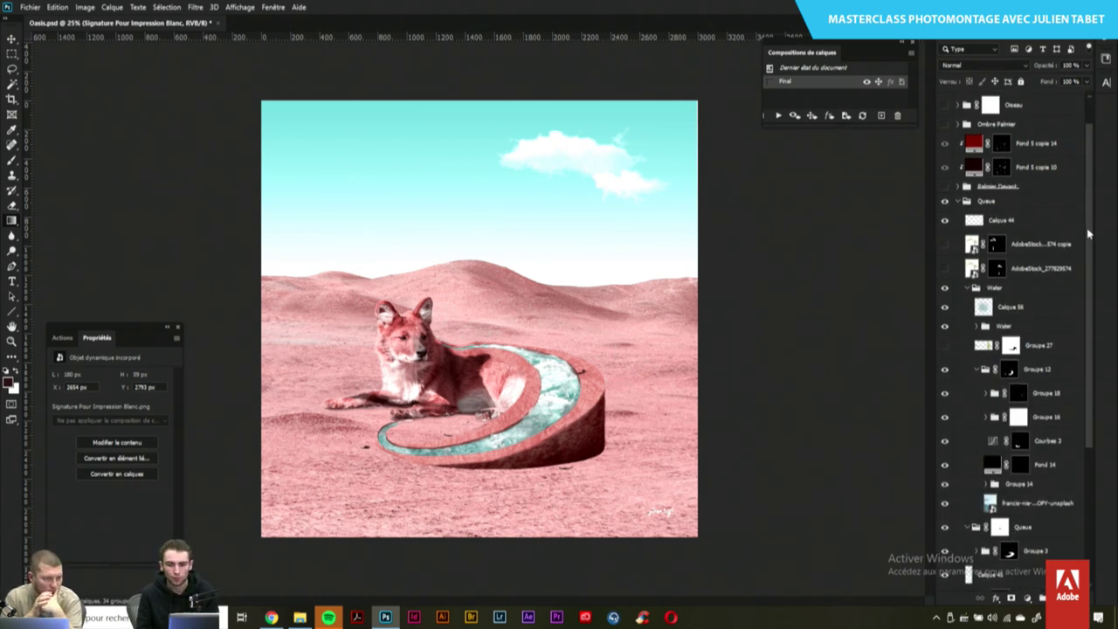
{"action": "left_click", "coordinate": [1031, 257]}
{"action": "key", "text": "Delete"}
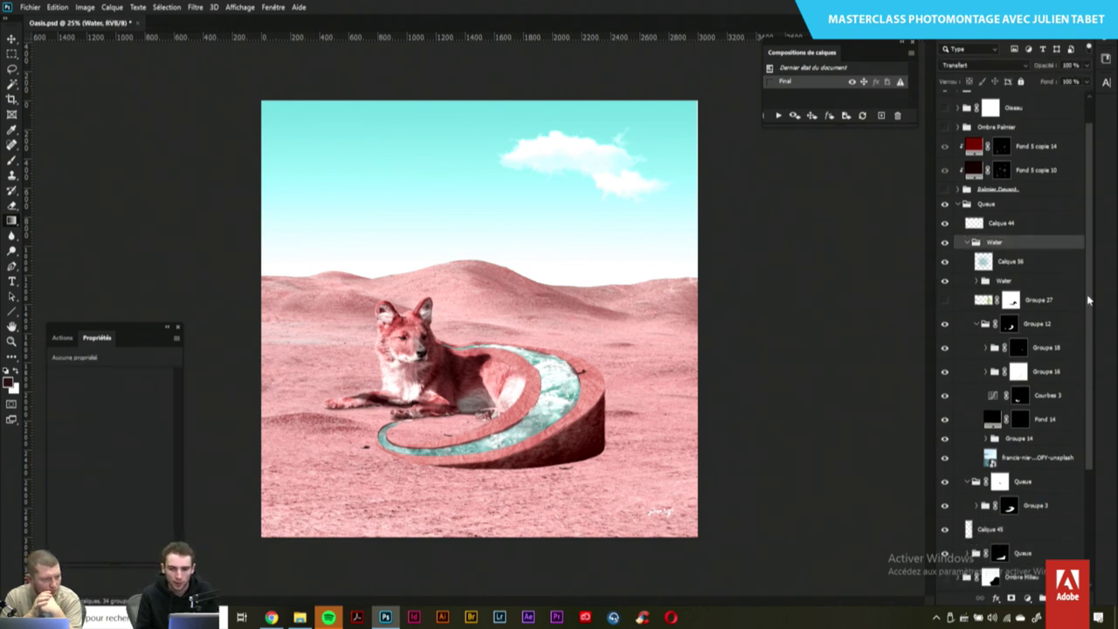
{"action": "scroll", "coordinate": [993, 424], "scroll_direction": "down", "scroll_amount": 2}
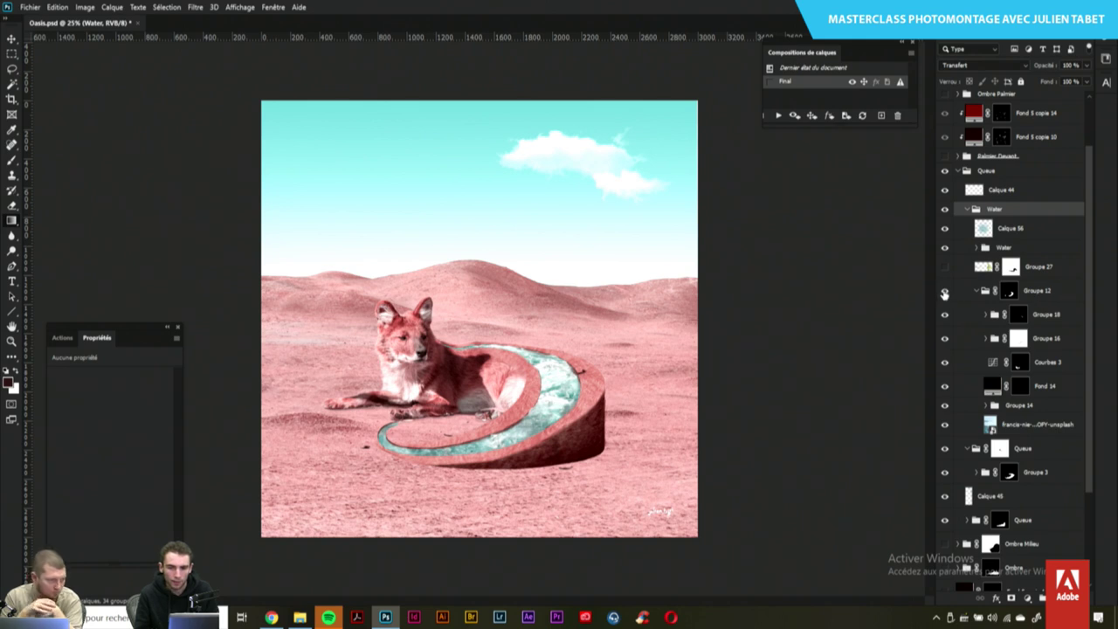
Compare Groupe 12's water, then expand Groupe 3 and show it on its own
{"action": "left_click", "coordinate": [944, 295]}
{"action": "left_click_drag", "start_coordinate": [1091, 299], "coordinate": [1088, 342]}
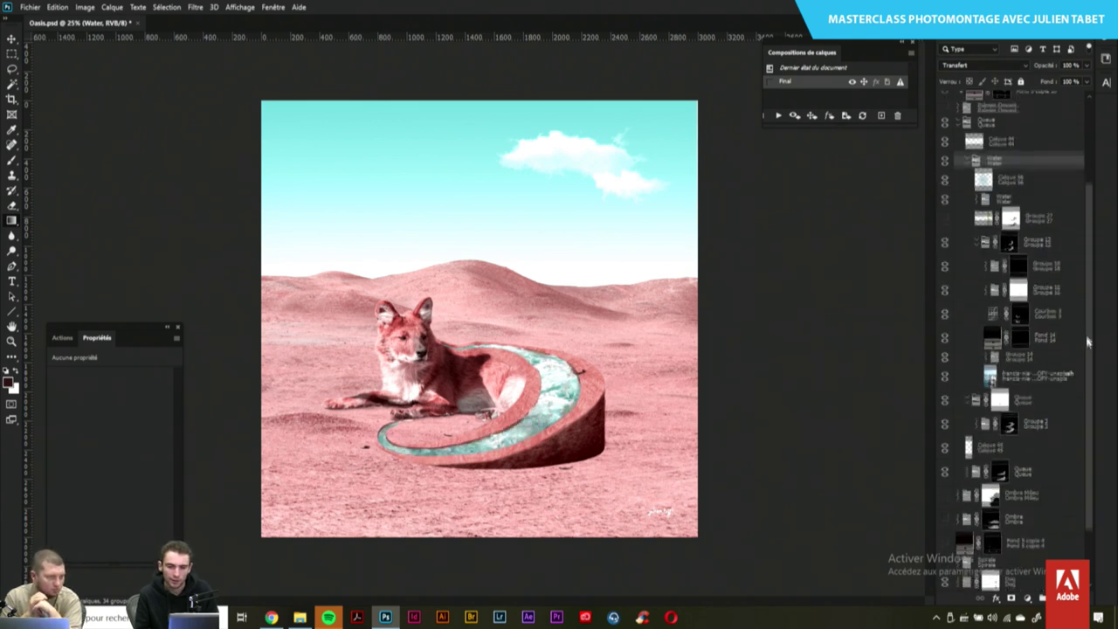
{"action": "left_click", "coordinate": [944, 400]}
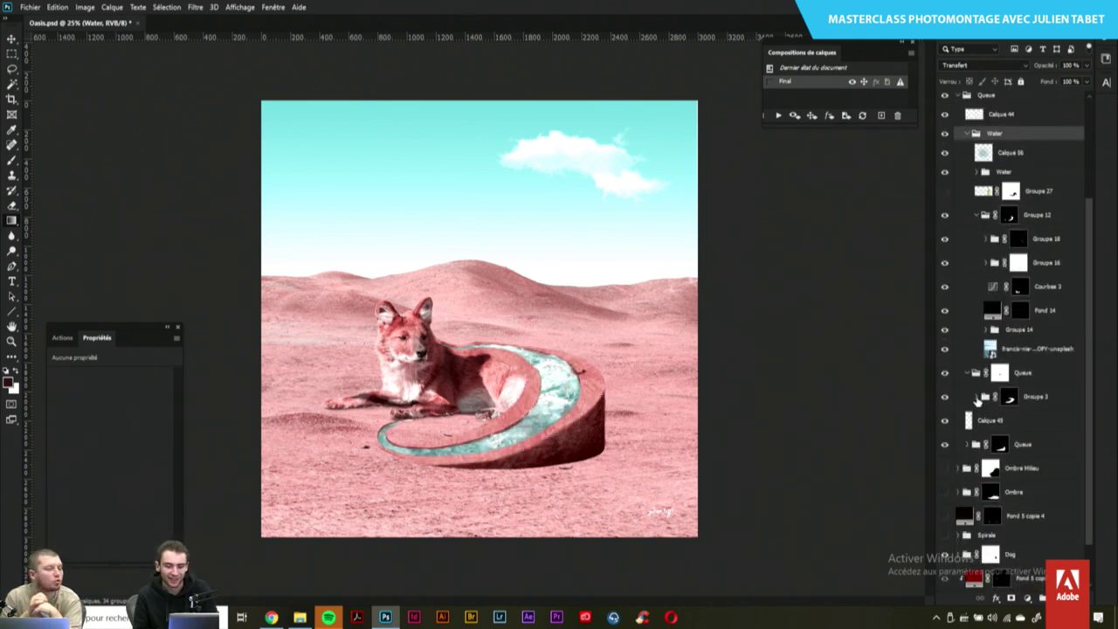
{"action": "left_click", "coordinate": [977, 399]}
{"action": "scroll", "coordinate": [1091, 391], "scroll_direction": "down", "scroll_amount": 3}
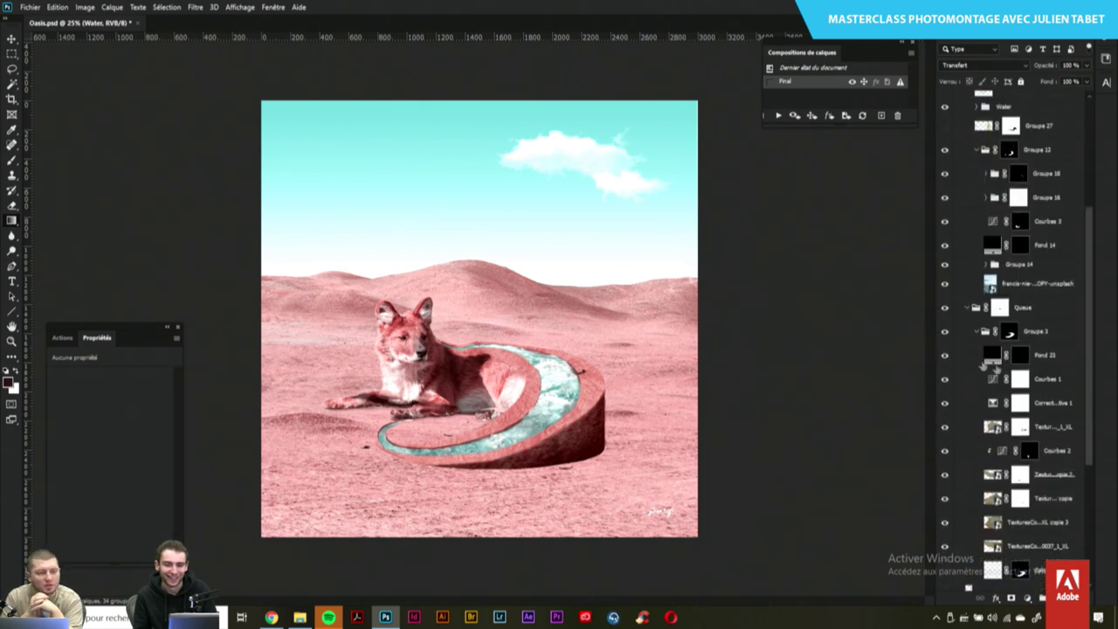
{"action": "left_click", "coordinate": [945, 333], "text": "alt"}
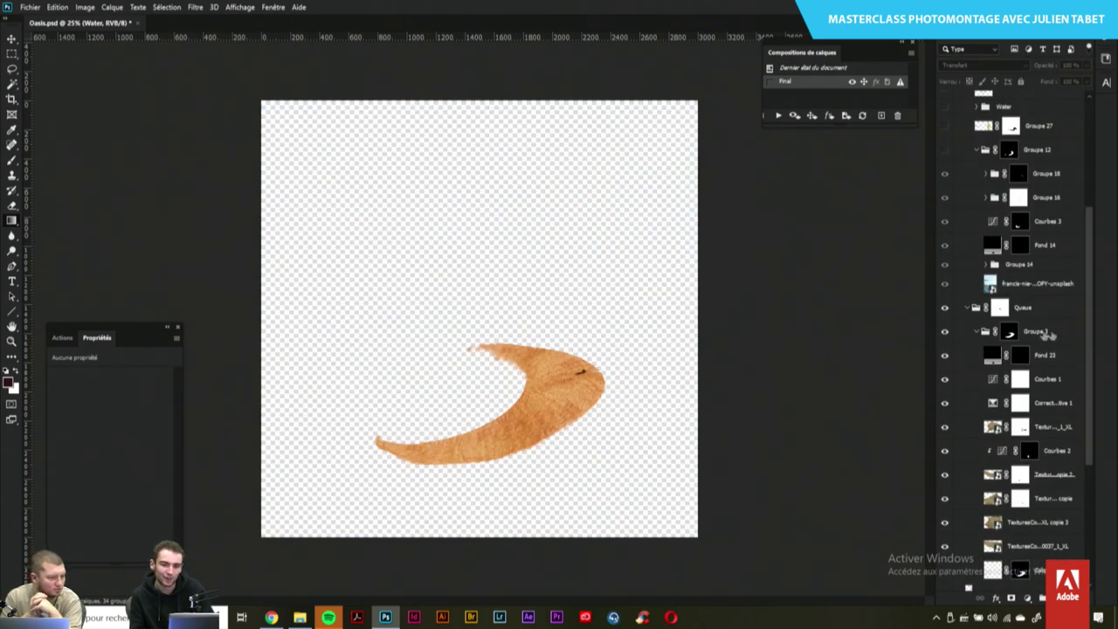
Restore all layers from Groupe 3's solo view, then isolate the orange crescent again
{"action": "left_click", "coordinate": [944, 333], "text": "alt"}
{"action": "left_click", "coordinate": [944, 333], "text": "alt"}
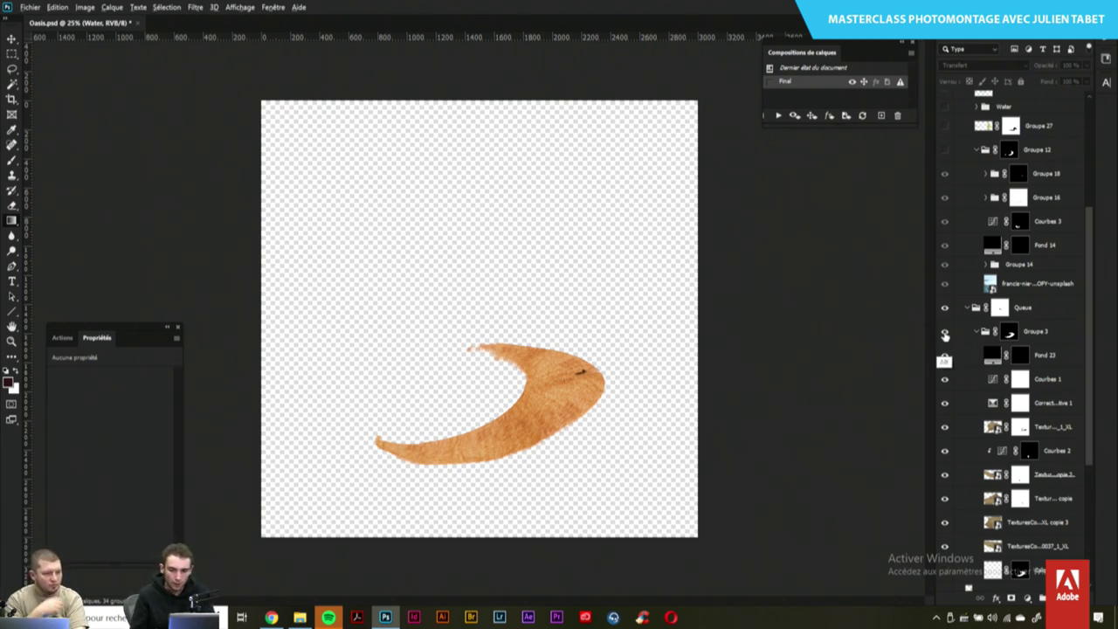
{"action": "scroll", "coordinate": [1088, 314], "scroll_direction": "down", "scroll_amount": 3}
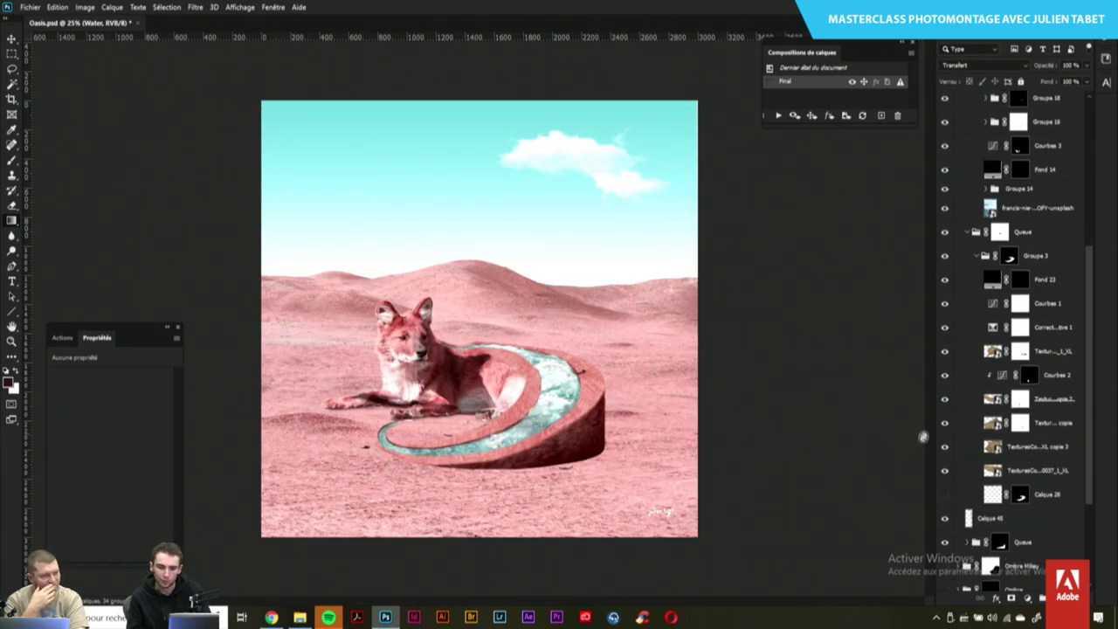
{"action": "left_click", "coordinate": [943, 423]}
{"action": "left_click", "coordinate": [944, 470]}
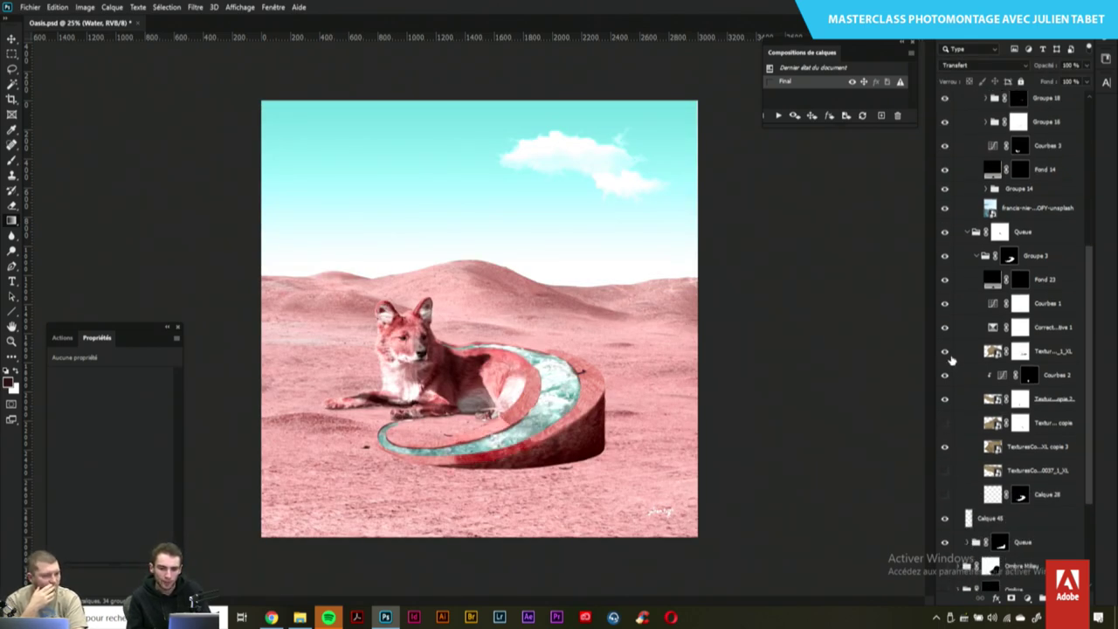
{"action": "left_click", "coordinate": [945, 352]}
{"action": "left_click_drag", "start_coordinate": [946, 356], "coordinate": [947, 496]}
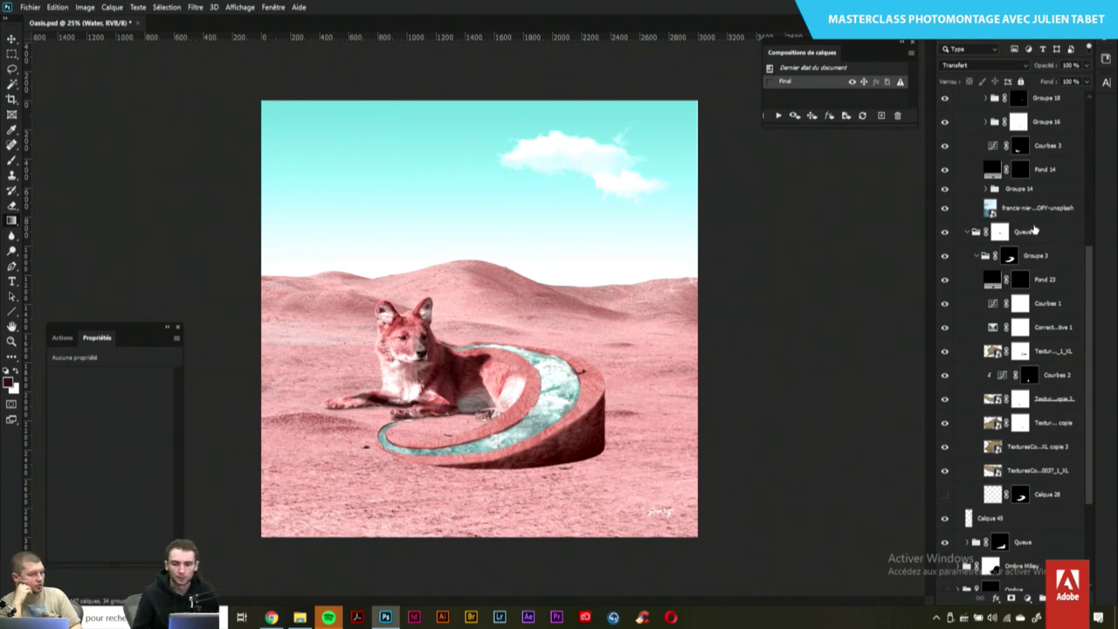
{"action": "left_click_drag", "start_coordinate": [1087, 276], "coordinate": [1091, 229]}
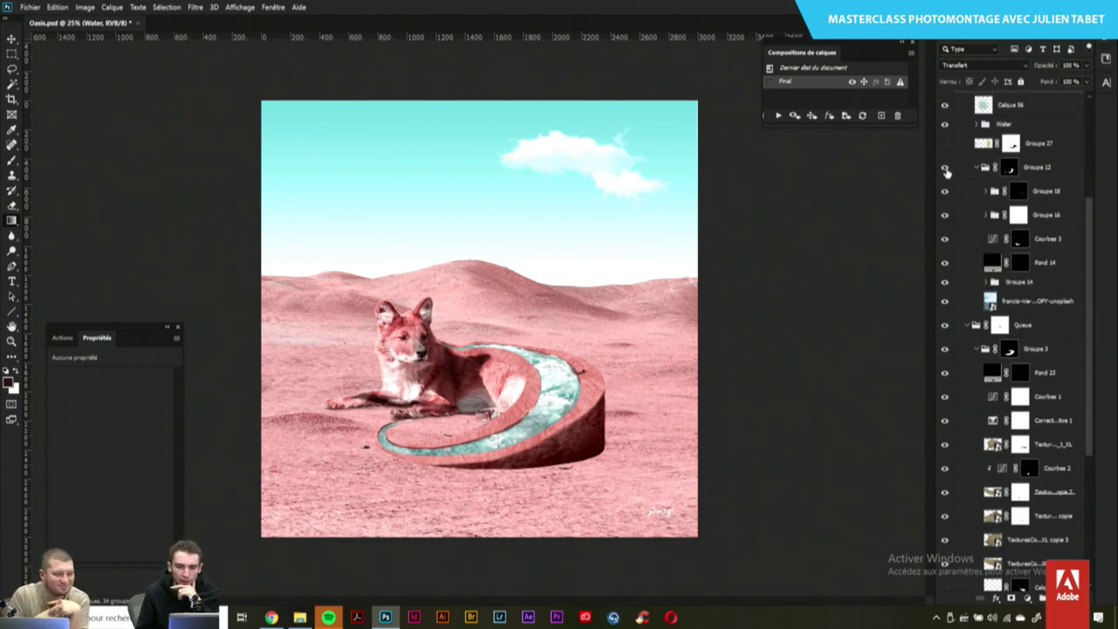
{"action": "left_click", "coordinate": [945, 167]}
{"action": "left_click", "coordinate": [945, 166]}
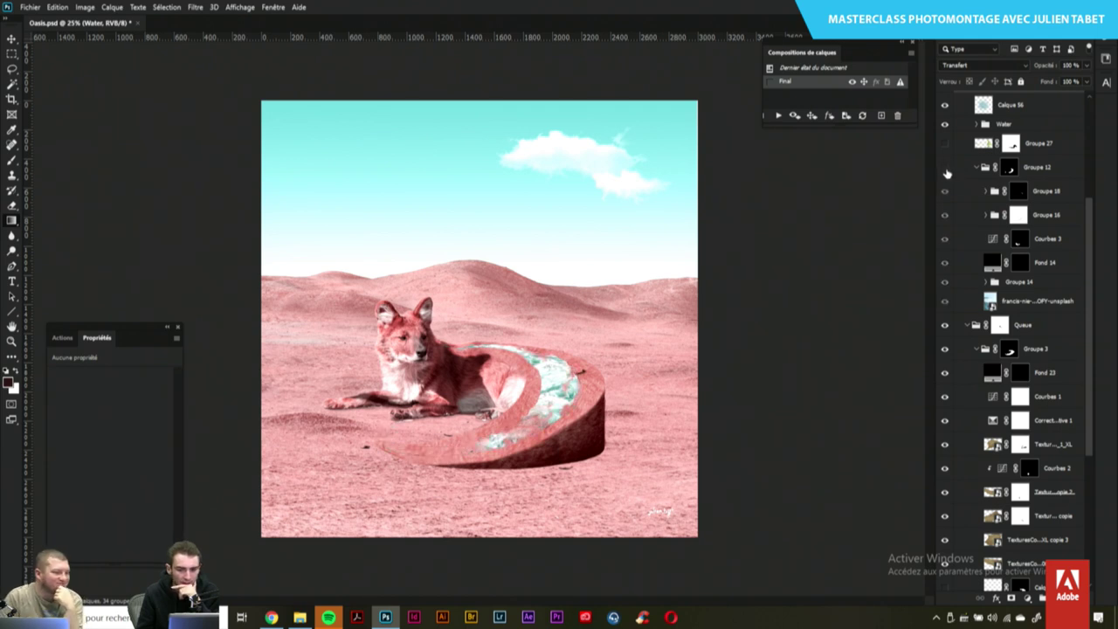
{"action": "left_click", "coordinate": [946, 167]}
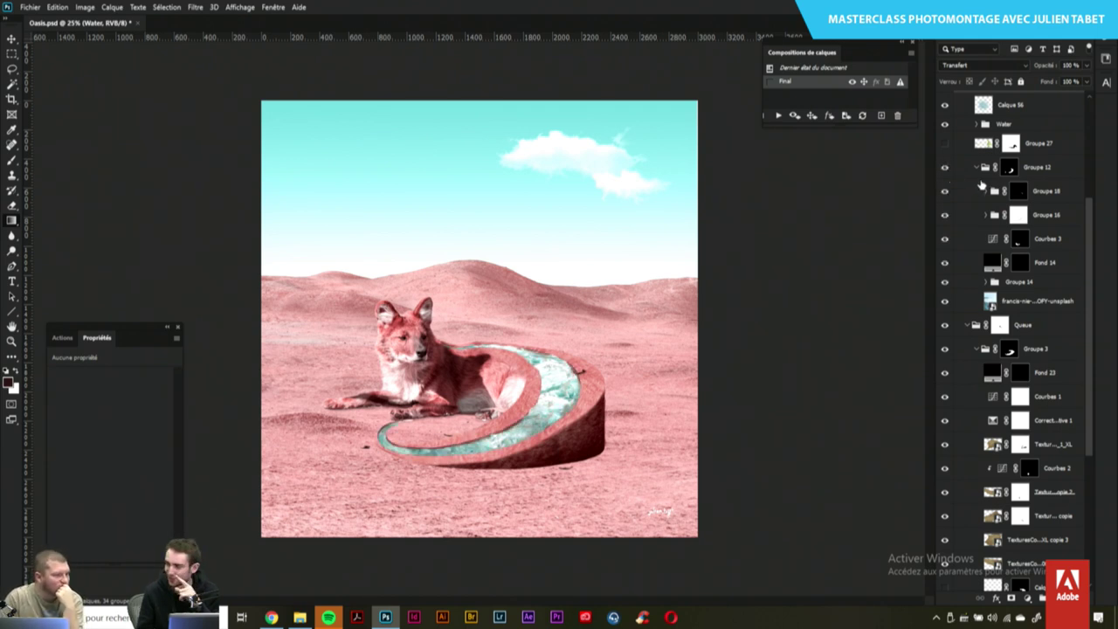
{"action": "left_click", "coordinate": [944, 192]}
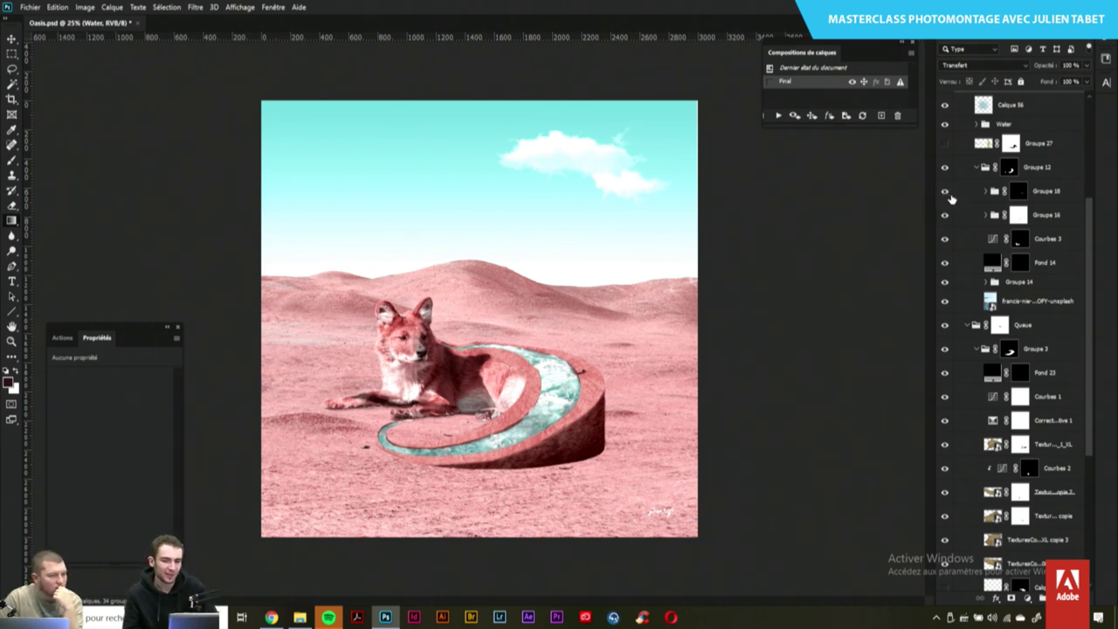
{"action": "left_click", "coordinate": [944, 239]}
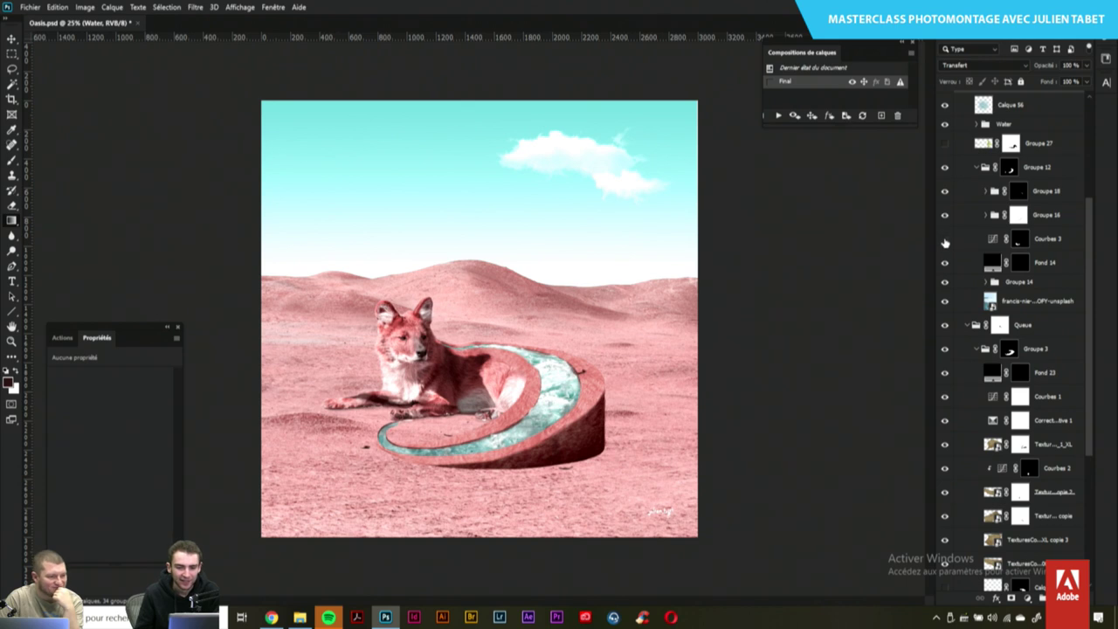
{"action": "left_click", "coordinate": [944, 239]}
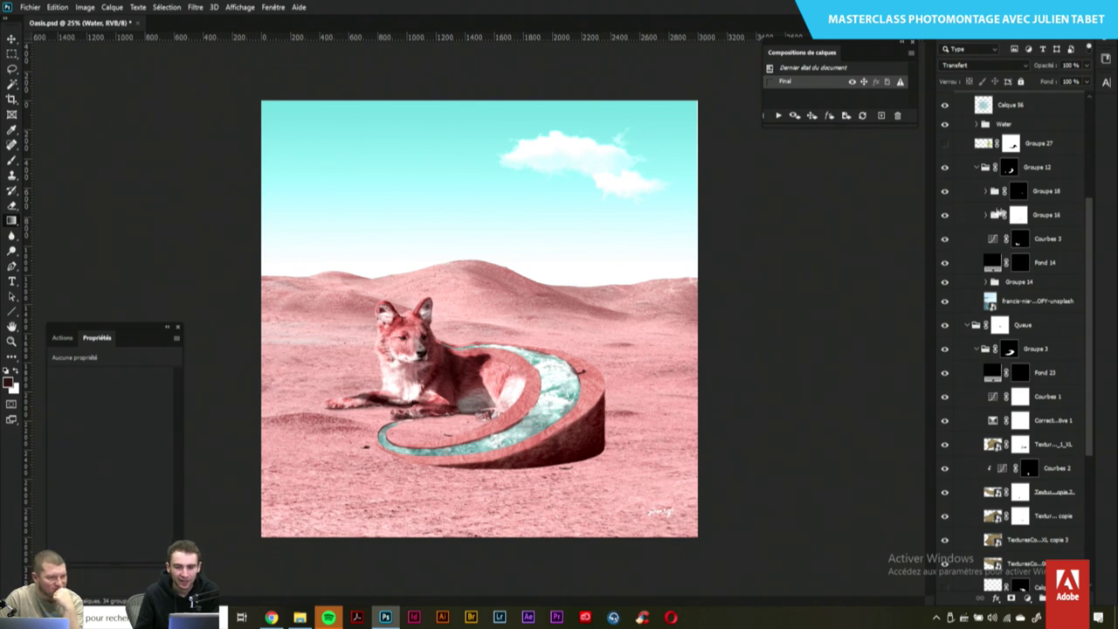
{"action": "left_click", "coordinate": [945, 283]}
{"action": "left_click", "coordinate": [945, 283]}
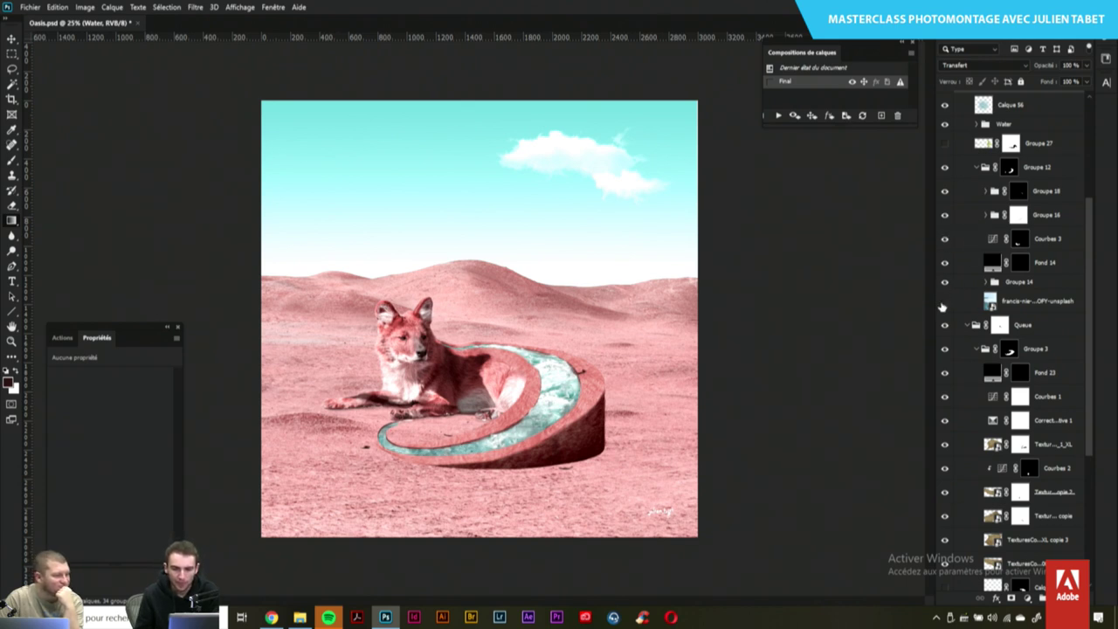
{"action": "left_click", "coordinate": [944, 301]}
{"action": "left_click", "coordinate": [944, 301]}
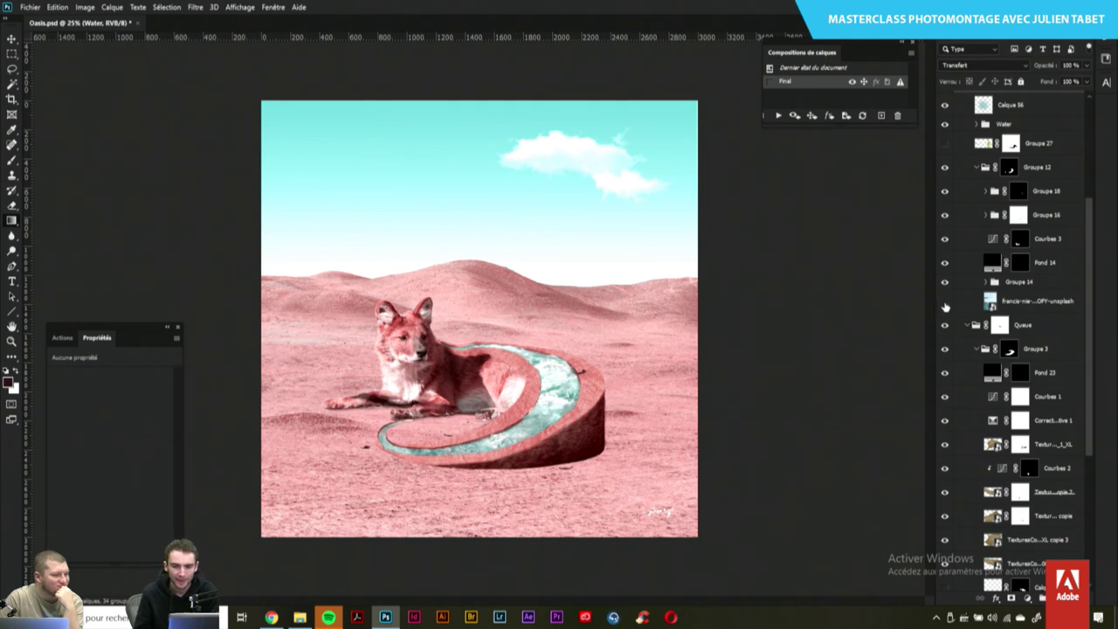
{"action": "left_click", "coordinate": [944, 350]}
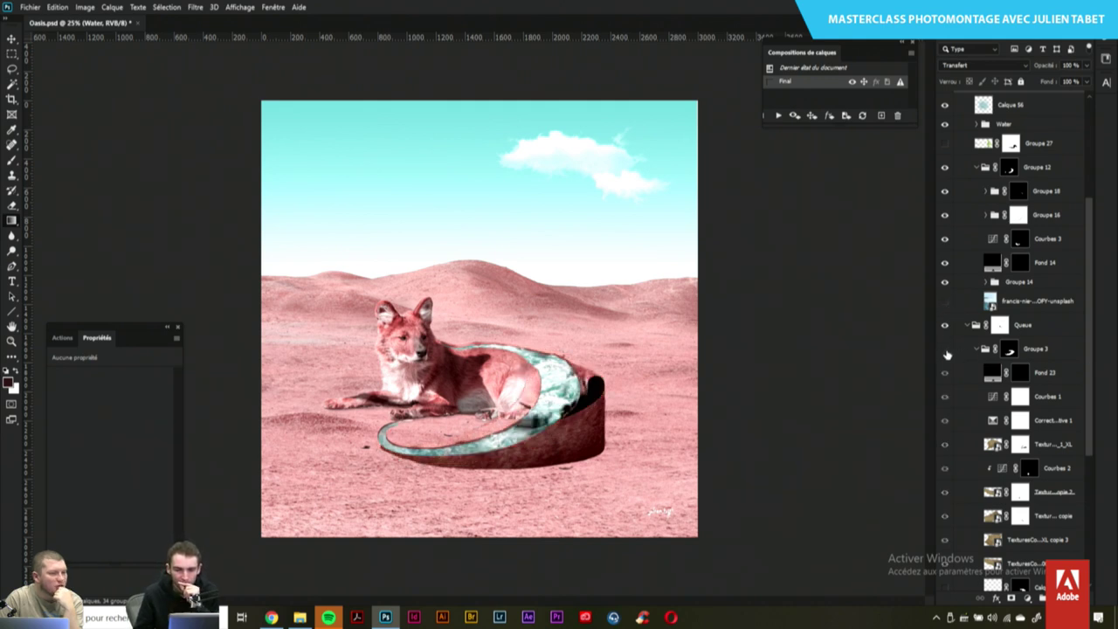
{"action": "left_click", "coordinate": [943, 194]}
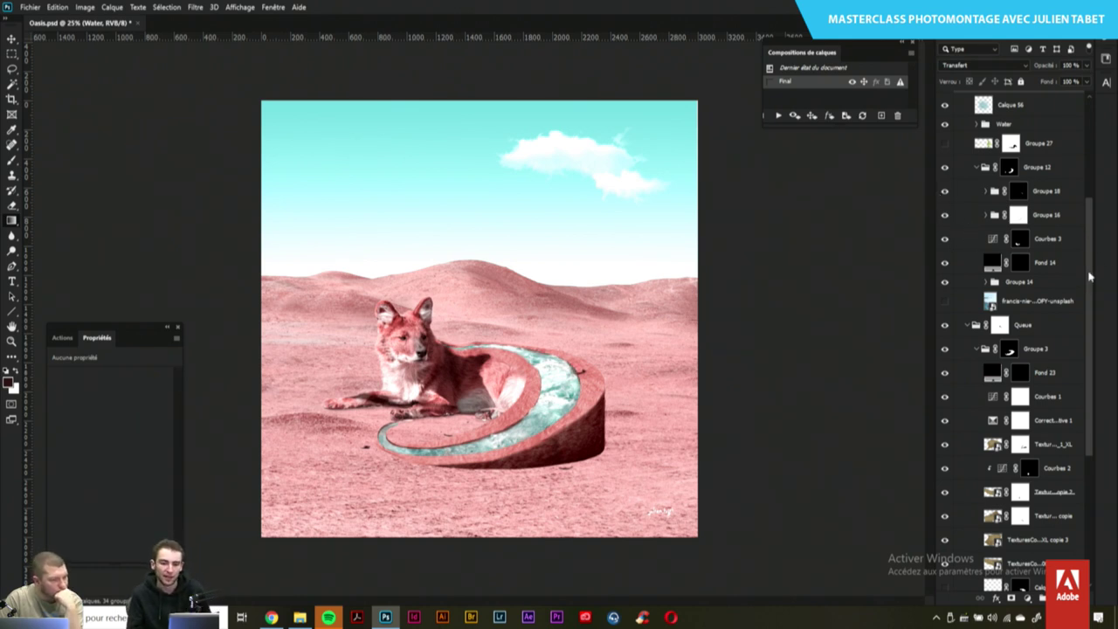
{"action": "left_click_drag", "start_coordinate": [1092, 297], "coordinate": [1092, 274]}
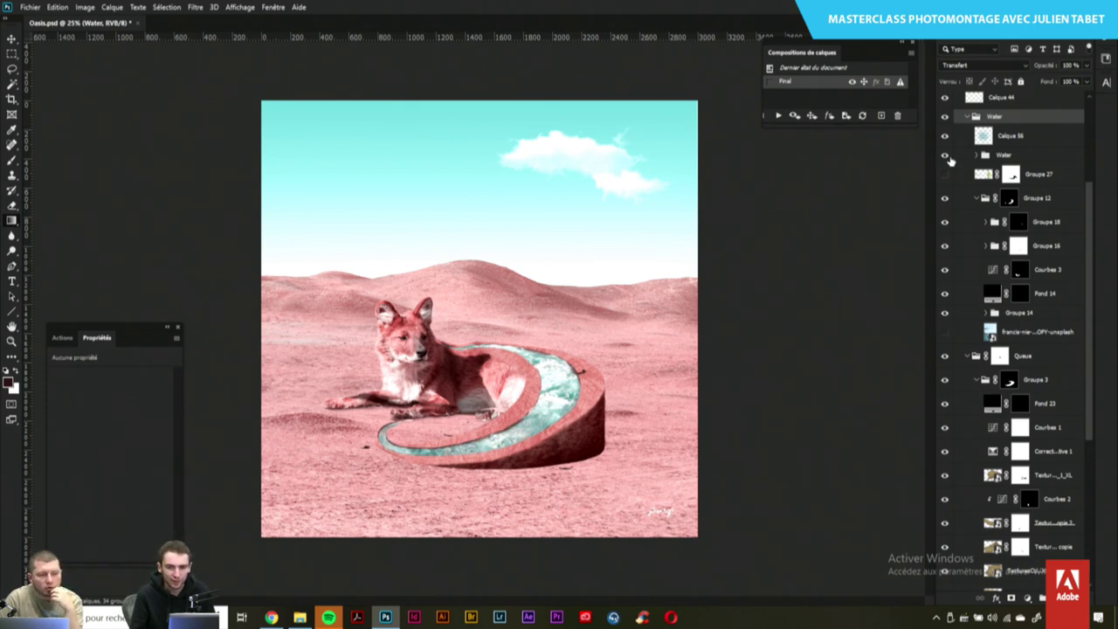
Solo the Water layer, restore all layers, and look inside the Water group
{"action": "left_click", "coordinate": [945, 155], "text": "alt"}
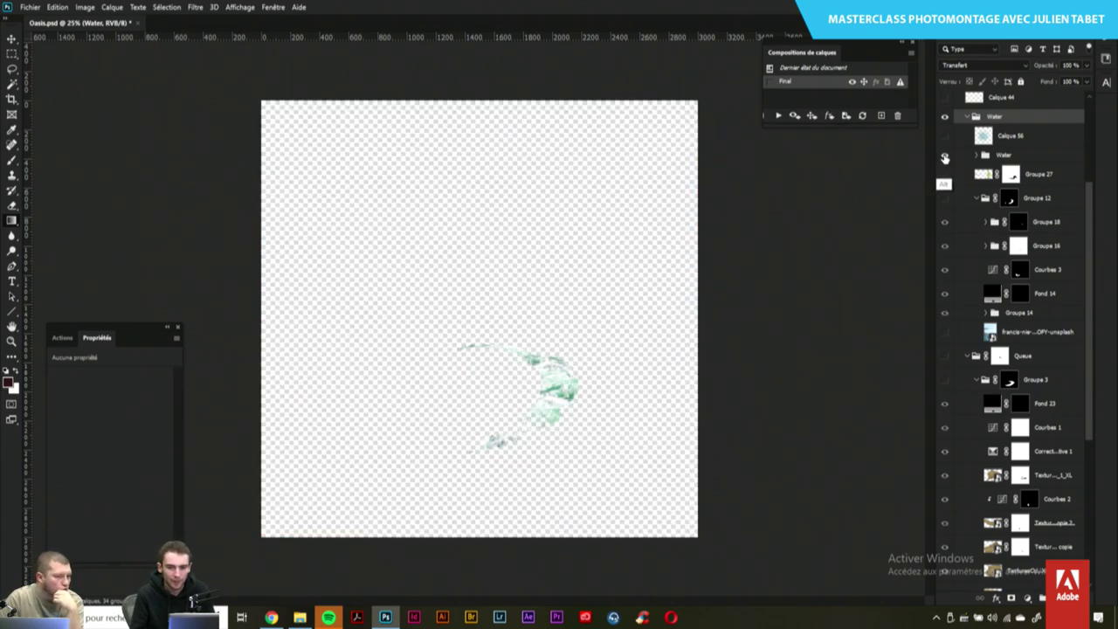
{"action": "left_click", "coordinate": [944, 156], "text": "alt"}
{"action": "left_click", "coordinate": [977, 156]}
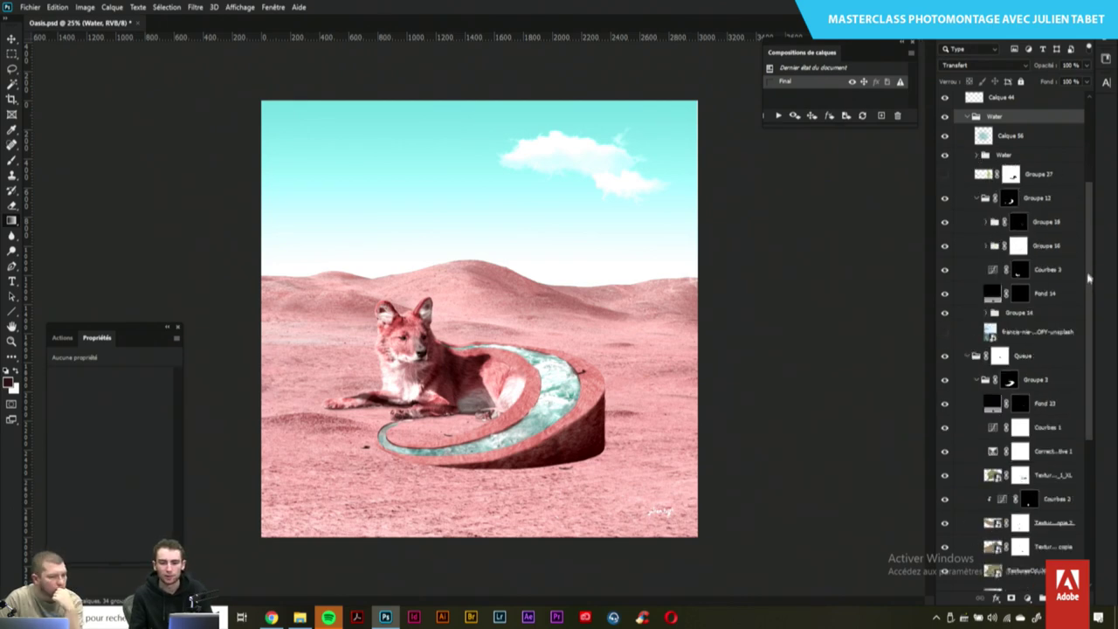
{"action": "scroll", "coordinate": [1083, 297], "scroll_direction": "down", "scroll_amount": 3}
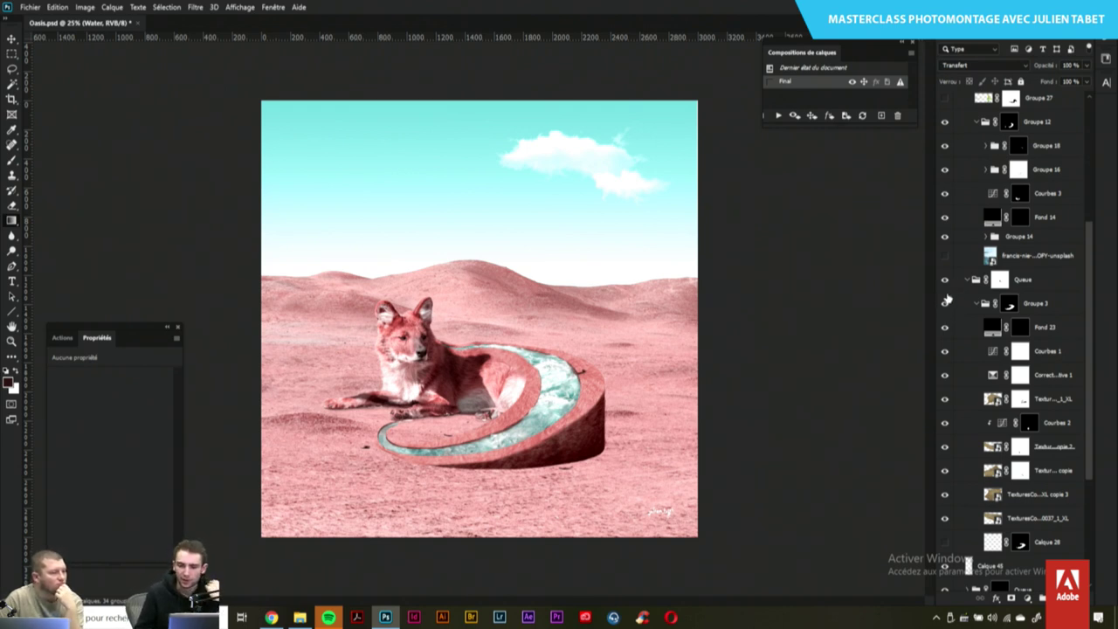
{"action": "scroll", "coordinate": [1067, 283], "scroll_direction": "down", "scroll_amount": 3}
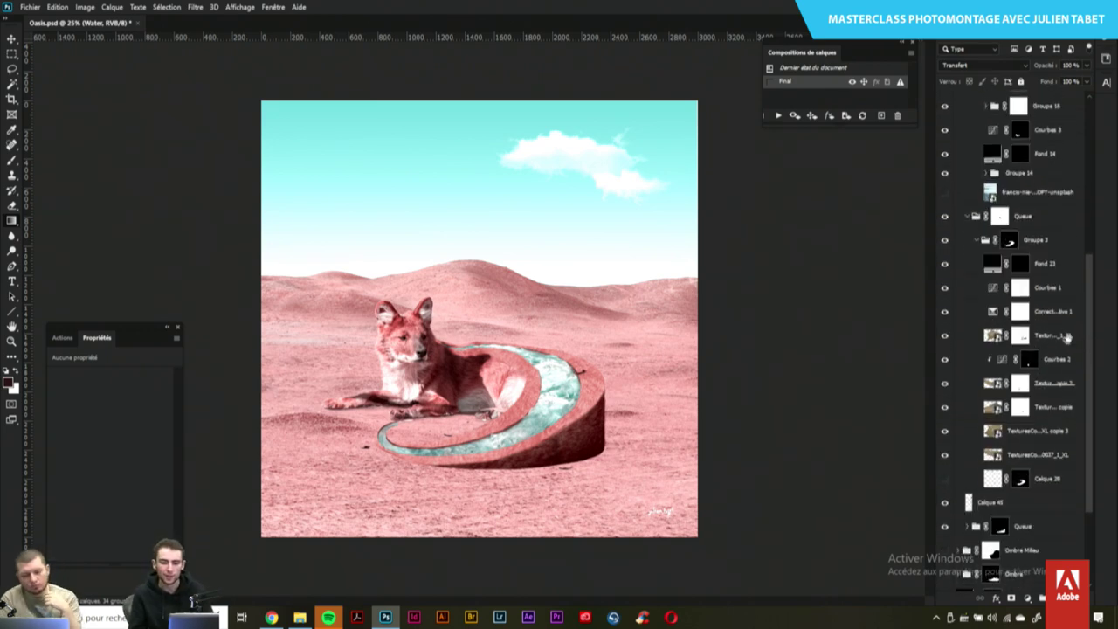
{"action": "left_click_drag", "start_coordinate": [1091, 447], "coordinate": [1073, 498]}
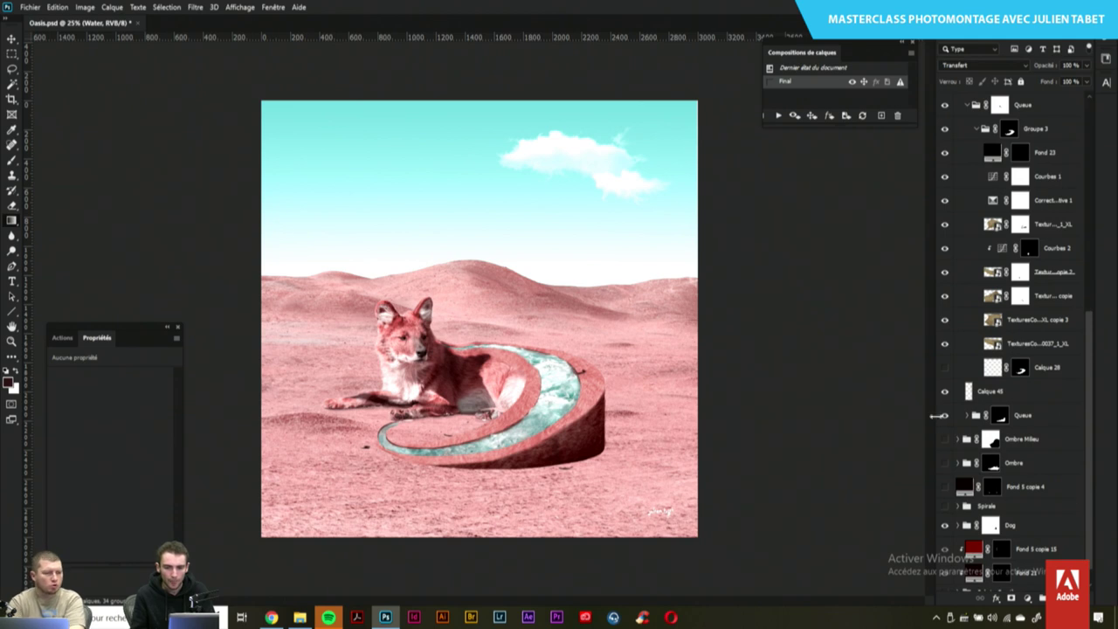
Compare the Queue rim, hide Calque 45, and hide the Water group's texture inside the spiral
{"action": "left_click", "coordinate": [943, 416]}
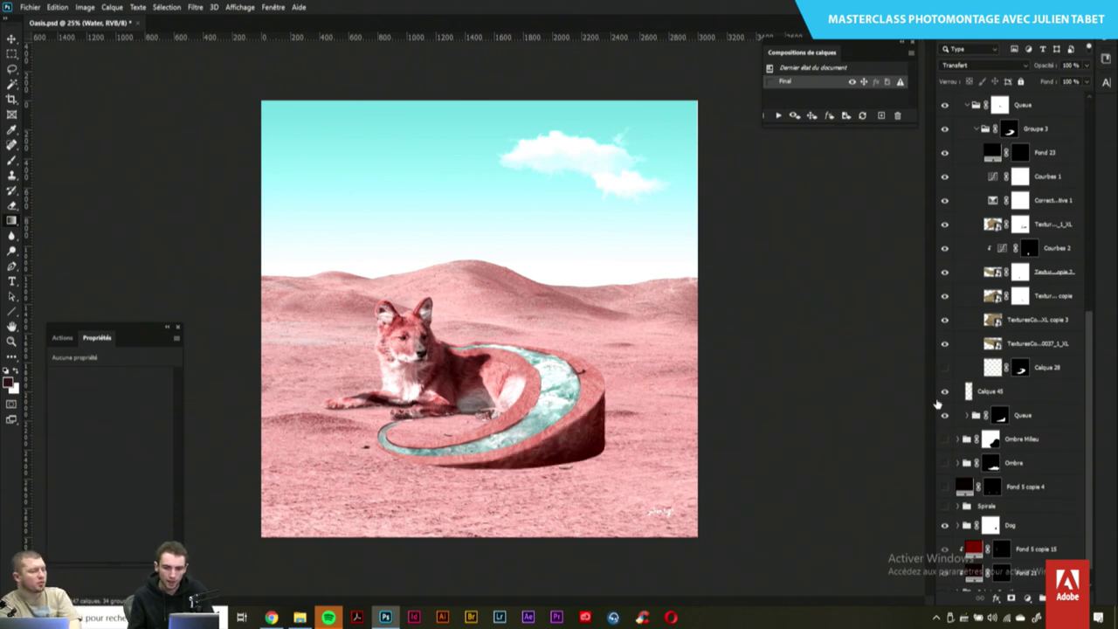
{"action": "left_click", "coordinate": [944, 391]}
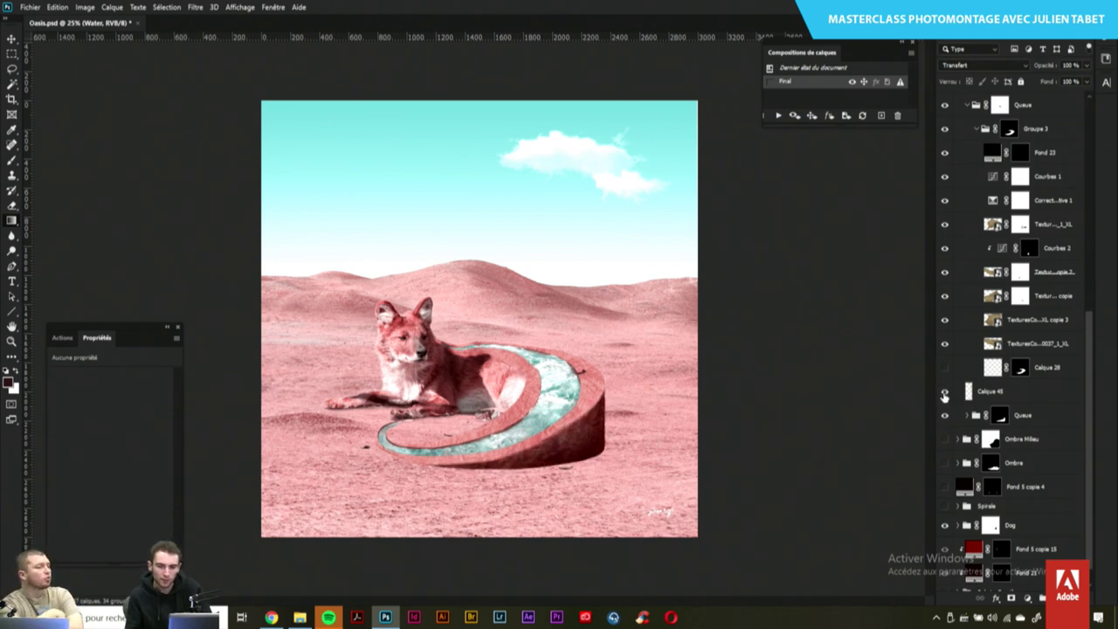
{"action": "left_click_drag", "start_coordinate": [1093, 348], "coordinate": [1095, 280]}
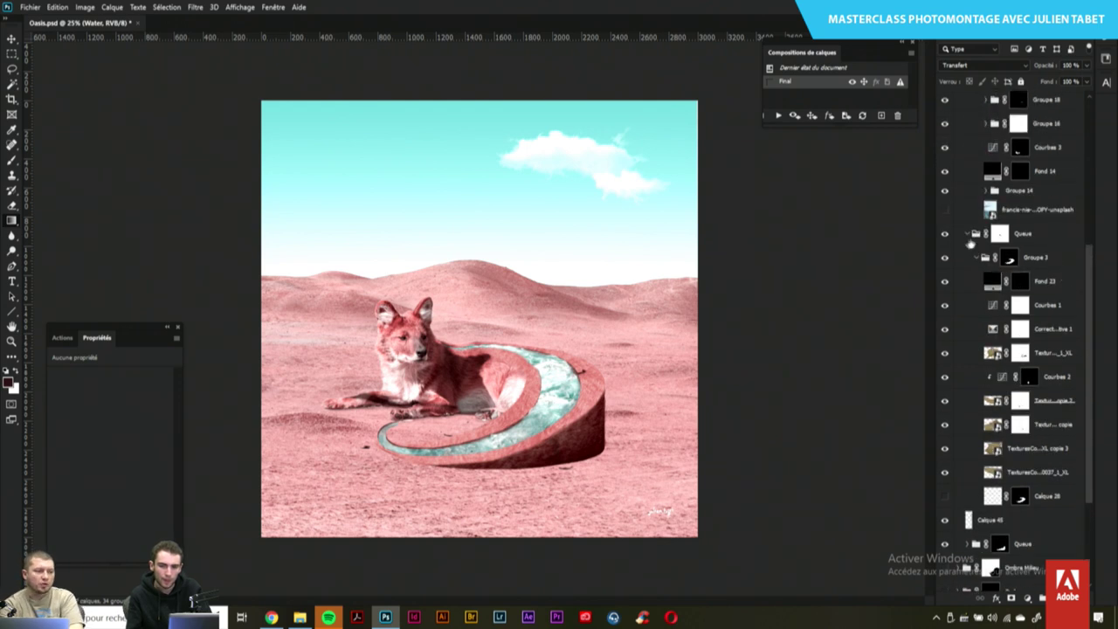
{"action": "left_click", "coordinate": [970, 234]}
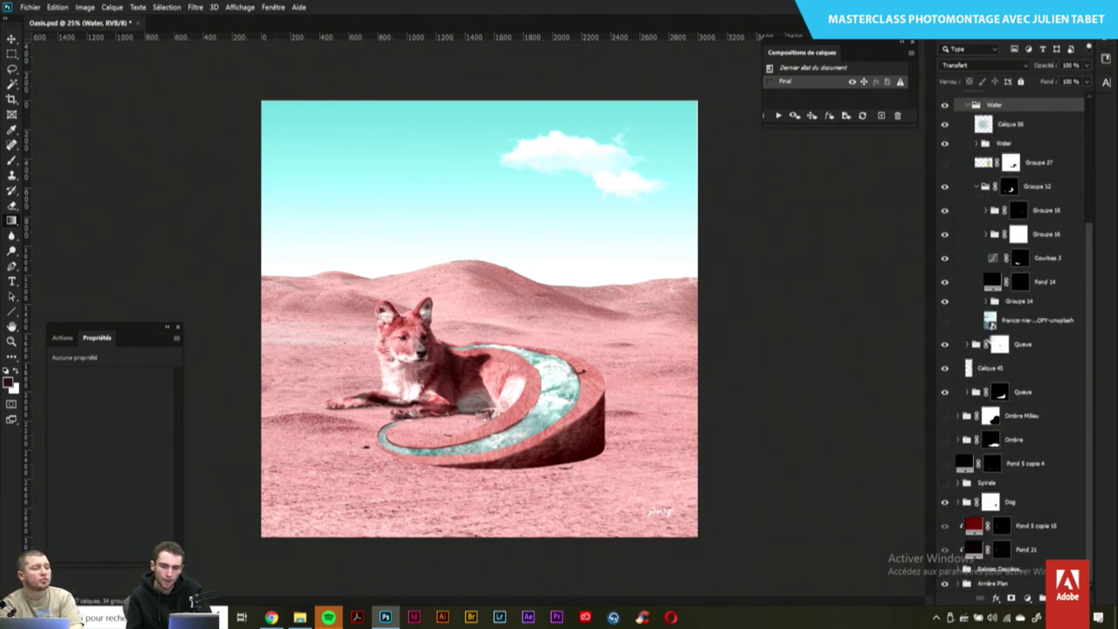
{"action": "left_click", "coordinate": [944, 345]}
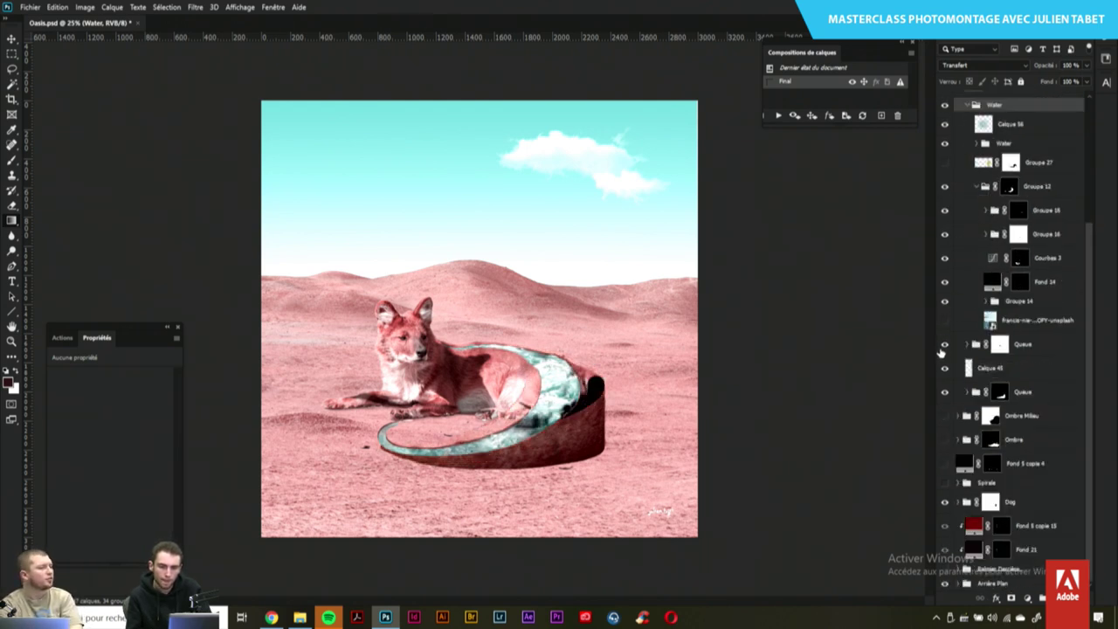
{"action": "left_click", "coordinate": [943, 346]}
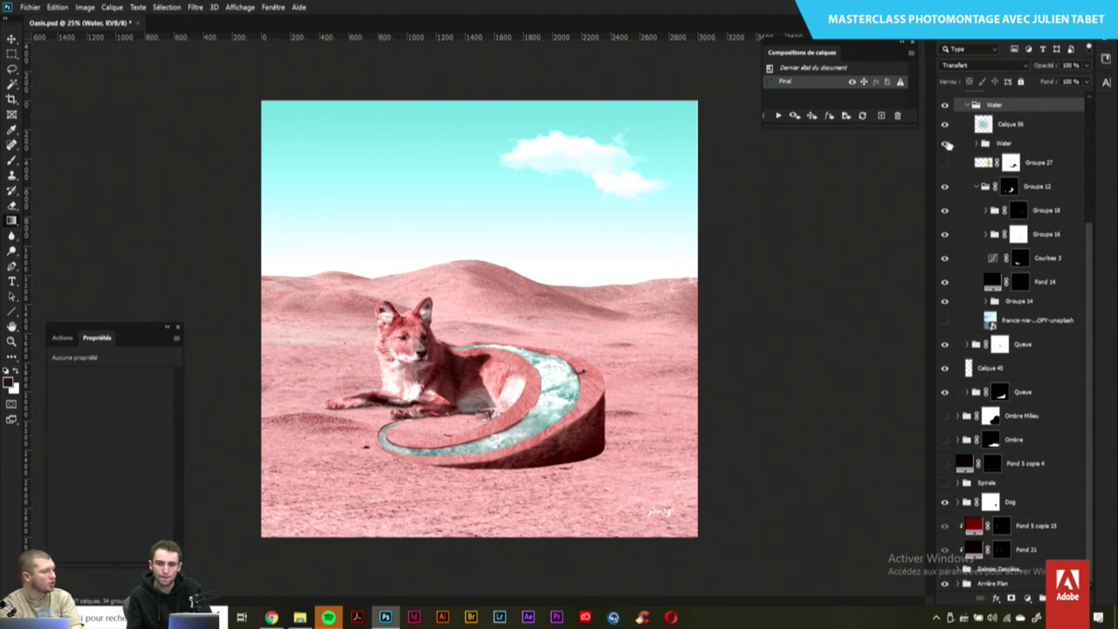
{"action": "left_click", "coordinate": [945, 143]}
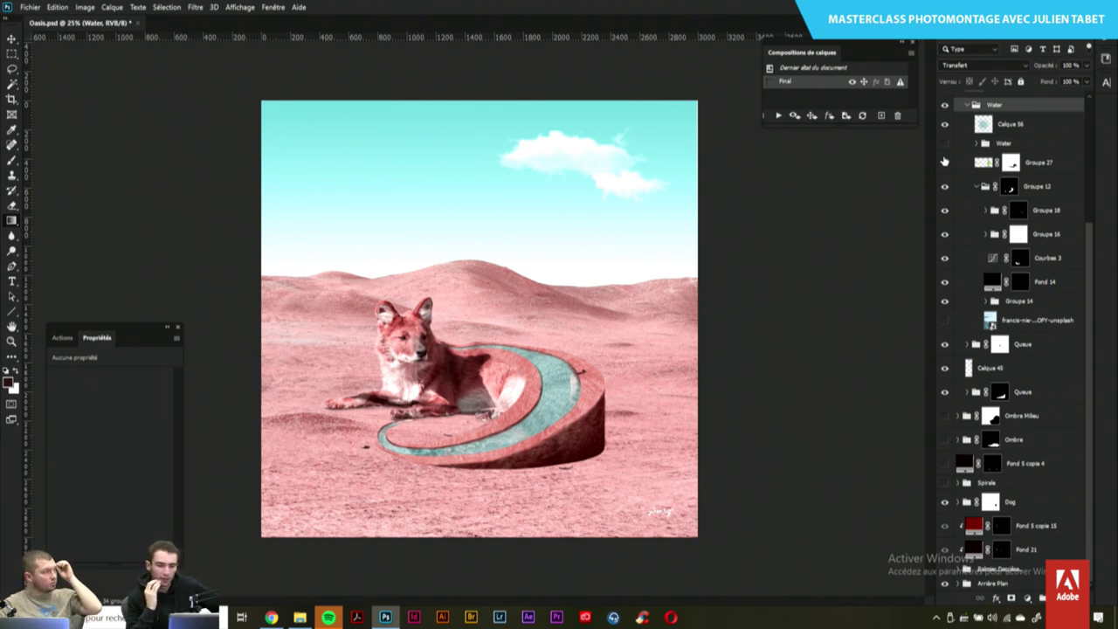
Open Abandon 1.jpg from the saved Abandon progress images in the photo viewer
{"action": "left_click", "coordinate": [301, 618]}
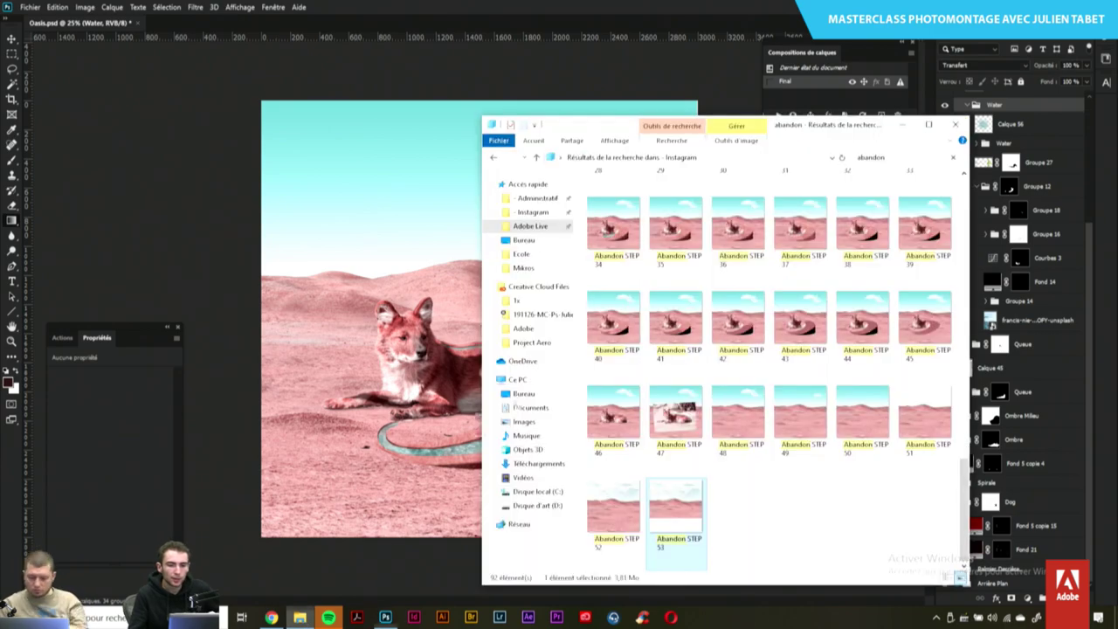
{"action": "scroll", "coordinate": [965, 489], "scroll_direction": "down", "scroll_amount": 5}
{"action": "scroll", "coordinate": [699, 262], "scroll_direction": "up", "scroll_amount": 5}
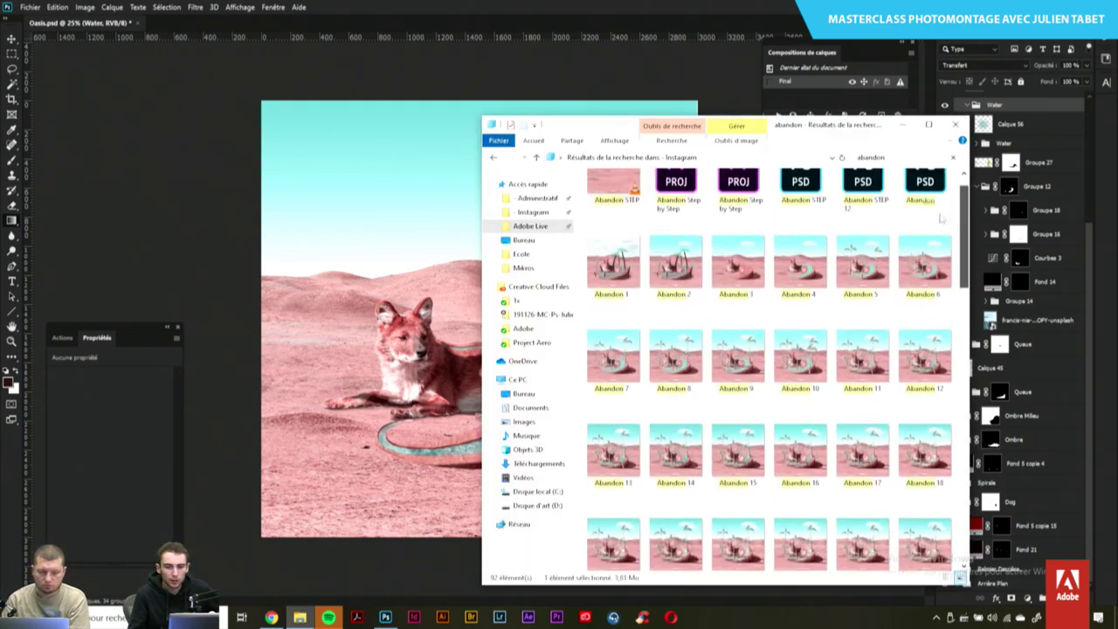
{"action": "left_click", "coordinate": [622, 304]}
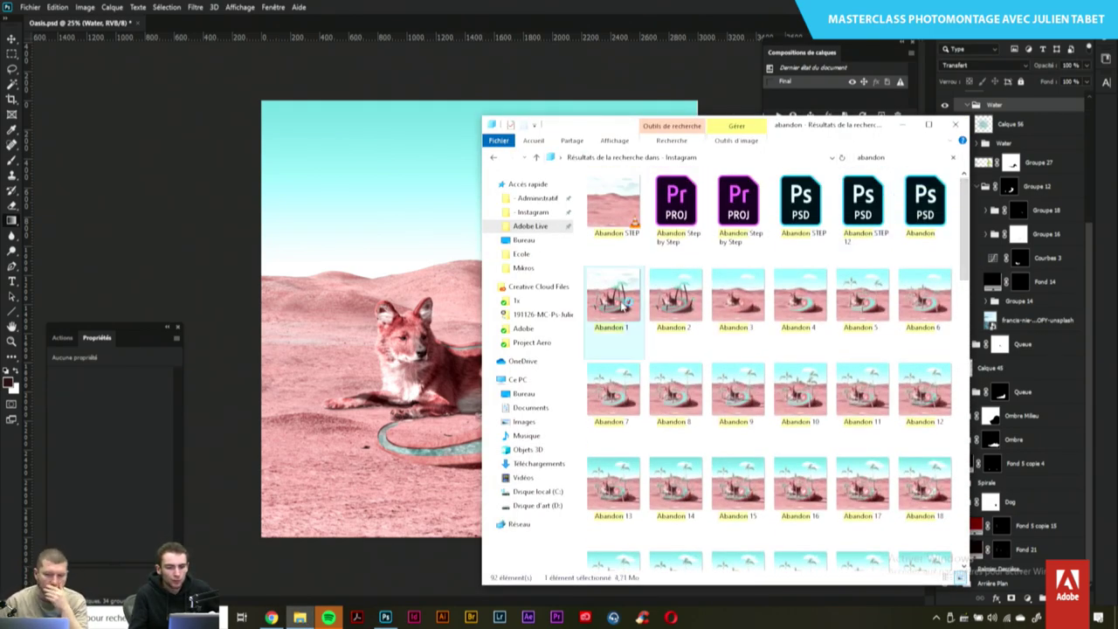
{"action": "double_click", "coordinate": [622, 304]}
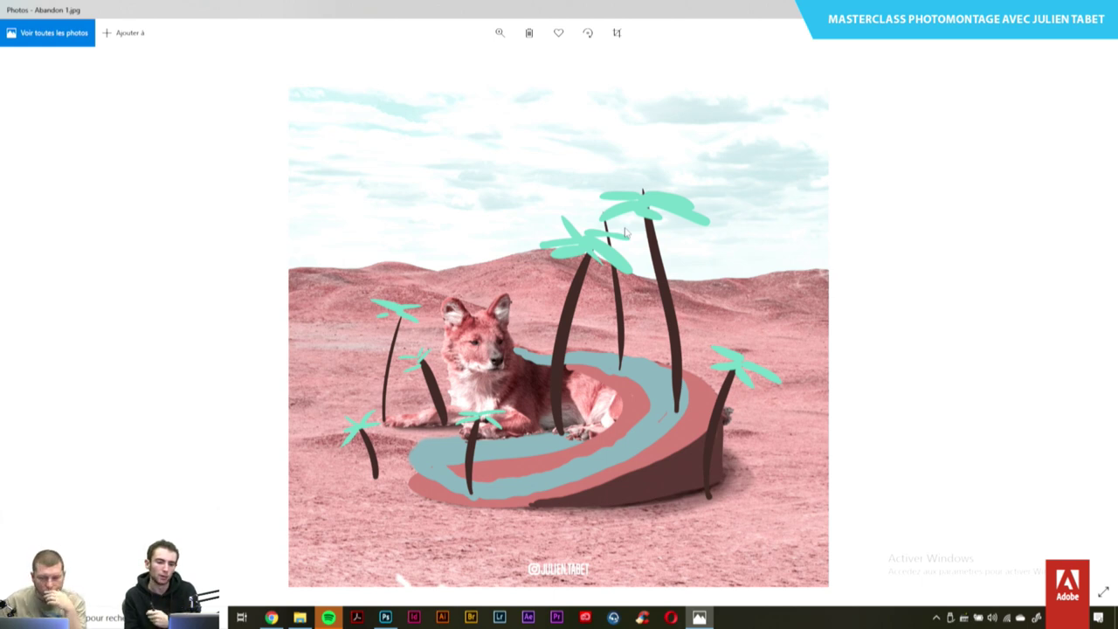
Browse Abandon 1 through Abandon 8, comparing the early progress versions
{"action": "key", "text": "Right"}
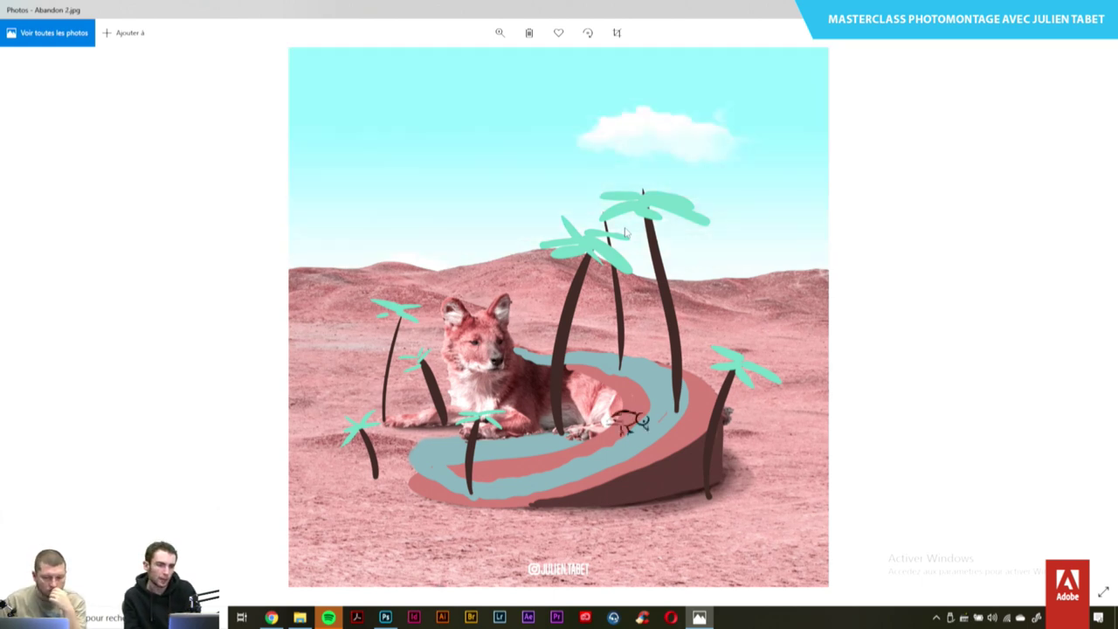
{"action": "key", "text": "Left"}
{"action": "key", "text": "Right"}
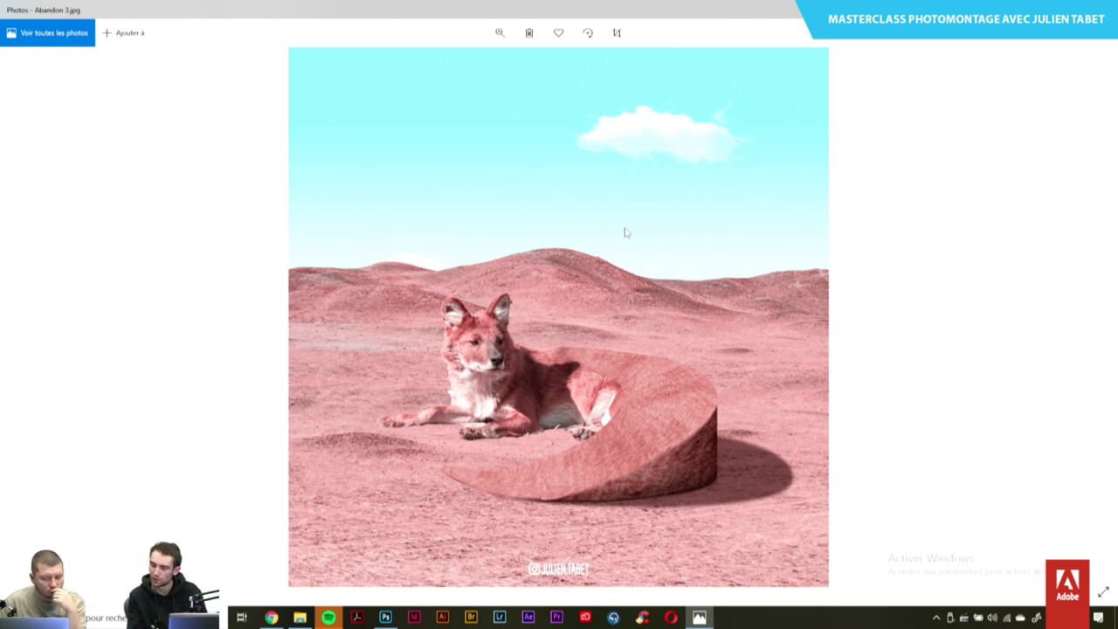
{"action": "key", "text": "Right"}
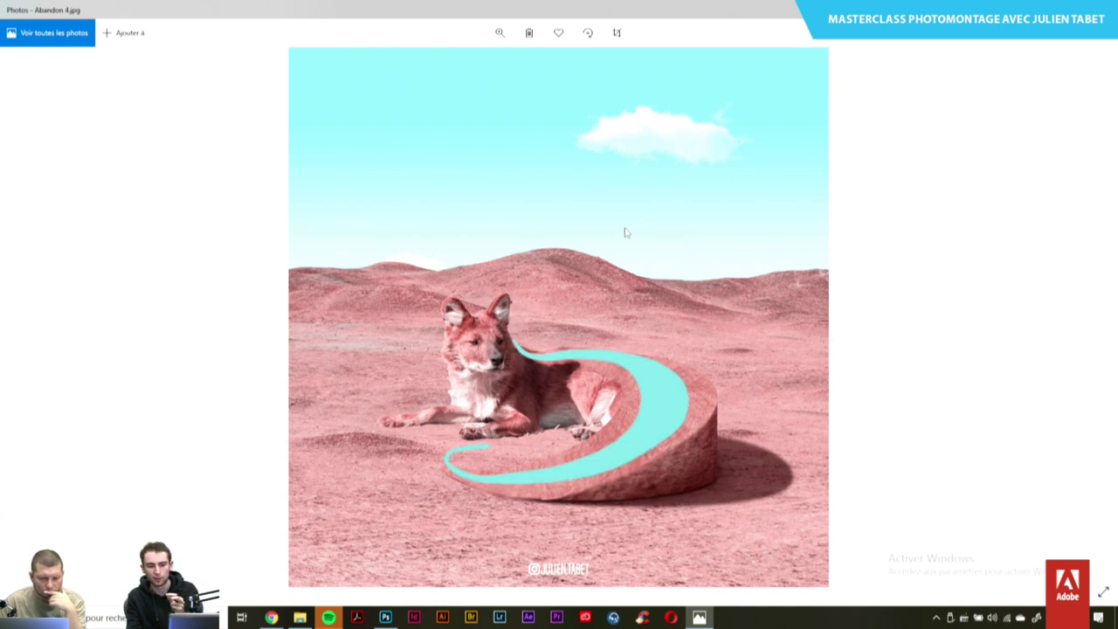
{"action": "key", "text": "Right"}
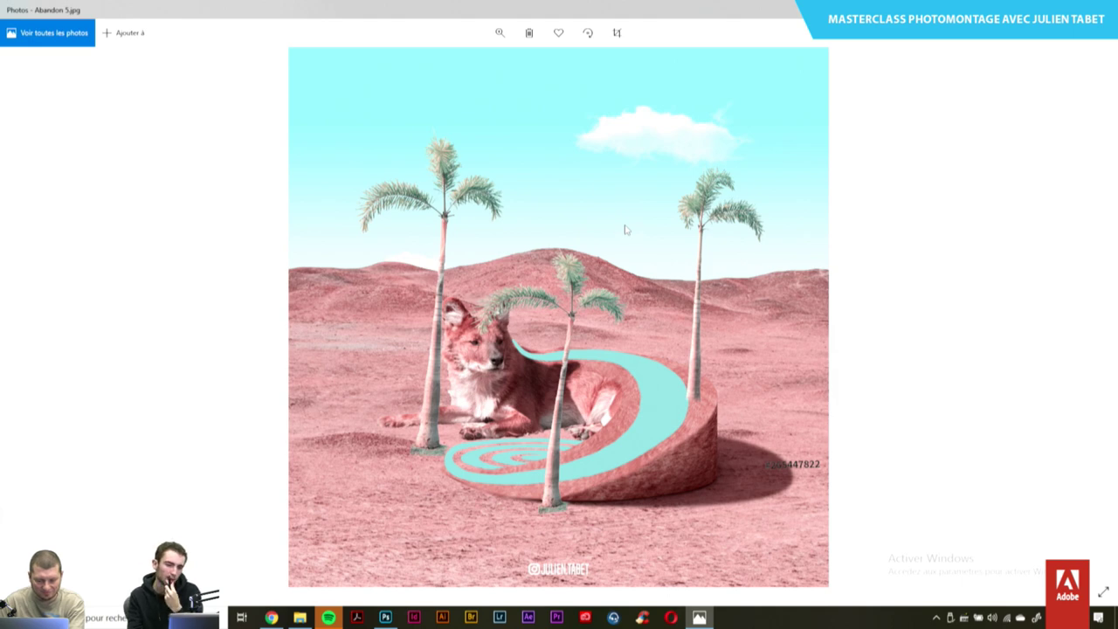
{"action": "key", "text": "Right"}
{"action": "key", "text": "Right"}
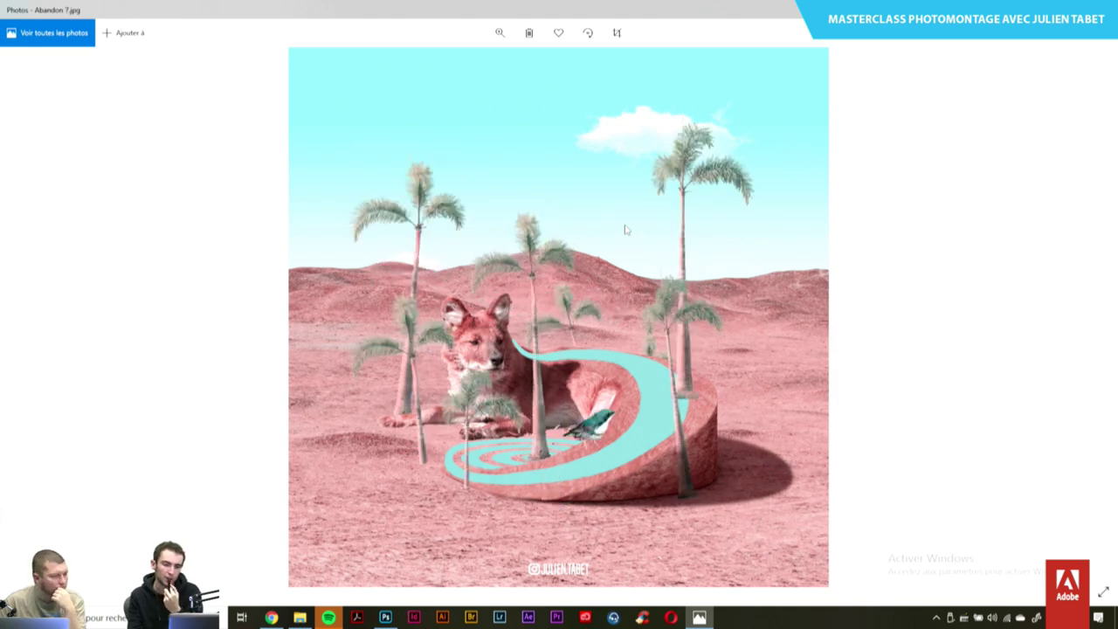
{"action": "key", "text": "Right"}
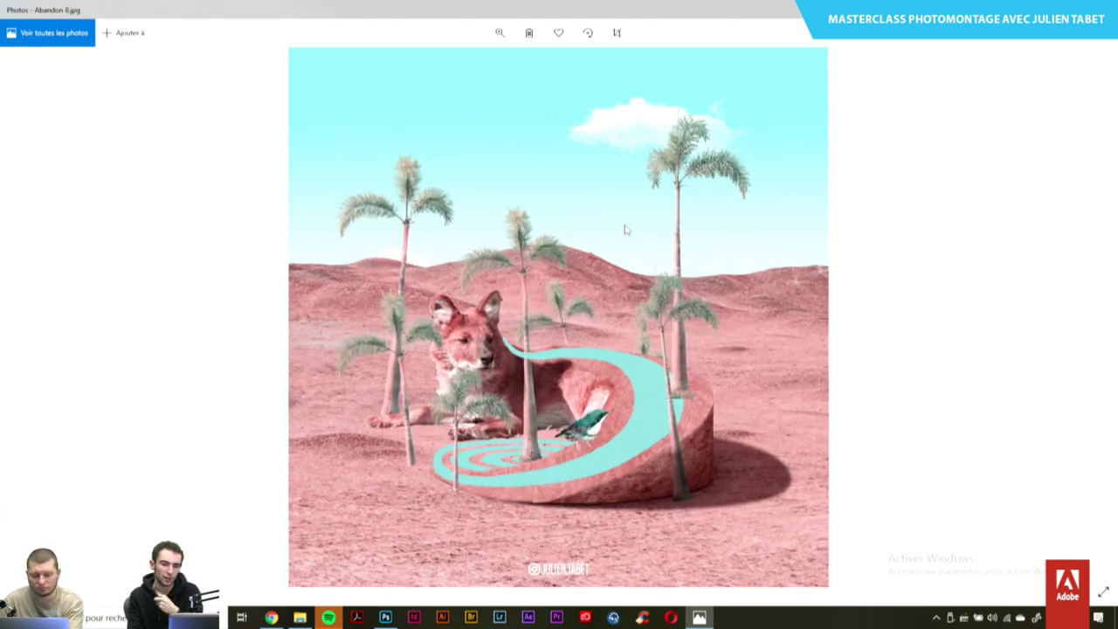
{"action": "key", "text": "Right"}
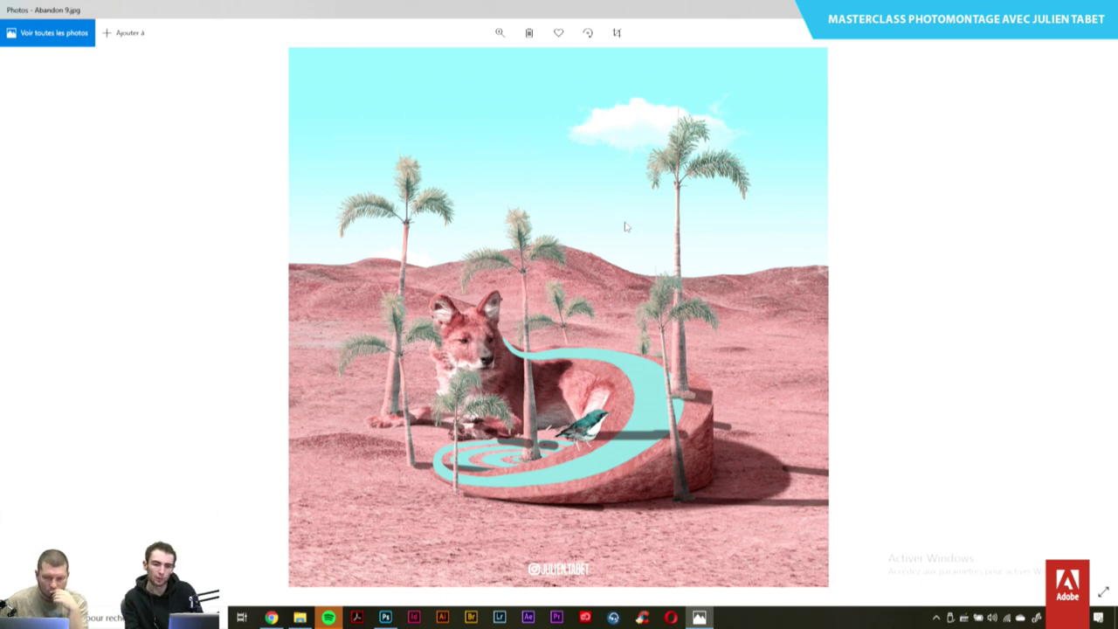
Skip ahead past Abandon 15 toward Abandon 21, then step back to Abandon 23
{"action": "key", "text": "Right"}
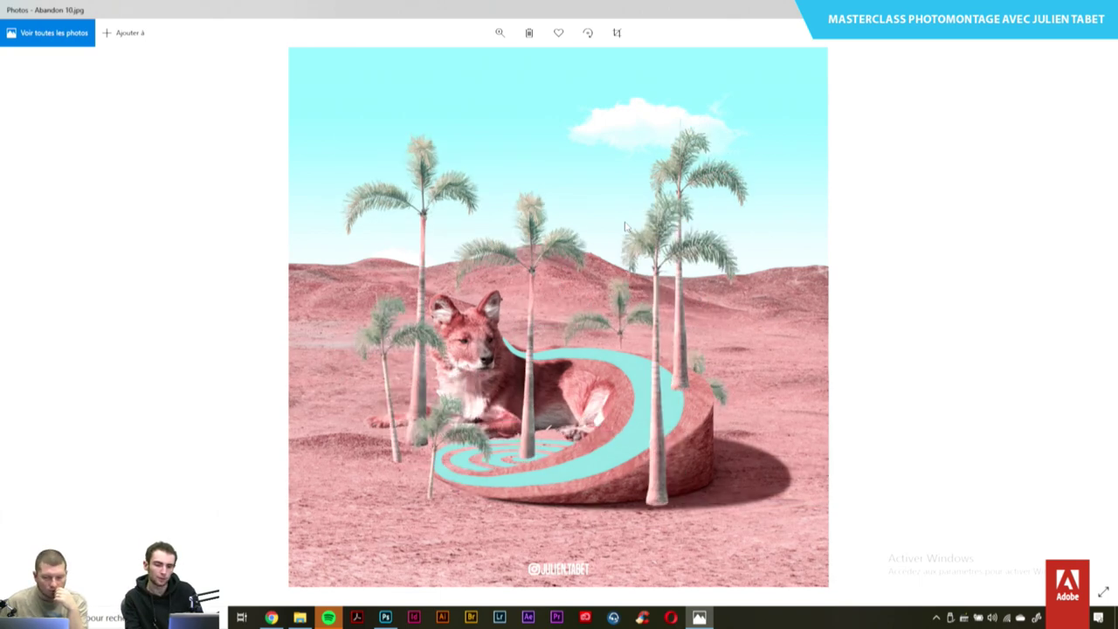
{"action": "key", "text": "Right"}
{"action": "key", "text": "Right"}
{"action": "key", "text": "Right"}
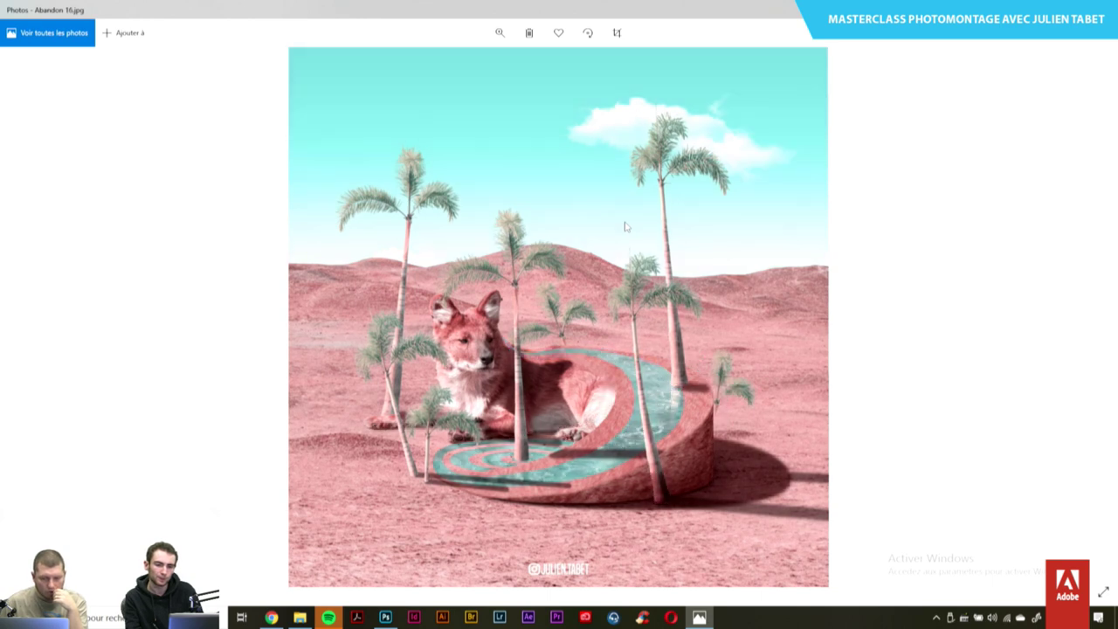
{"action": "key", "text": "Right"}
{"action": "key", "text": "Right"}
{"action": "key", "text": "Right"}
{"action": "key", "text": "Right"}
{"action": "key", "text": "Right"}
{"action": "key", "text": "Right"}
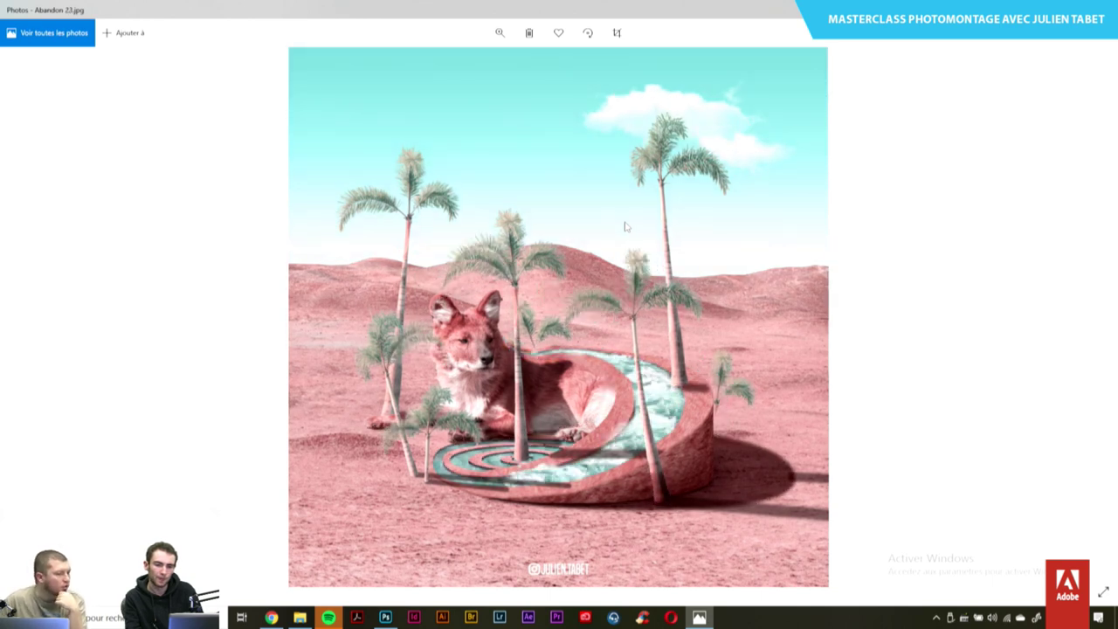
{"action": "key", "text": "Right"}
{"action": "key", "text": "Right"}
{"action": "key", "text": "Right"}
{"action": "key", "text": "Right"}
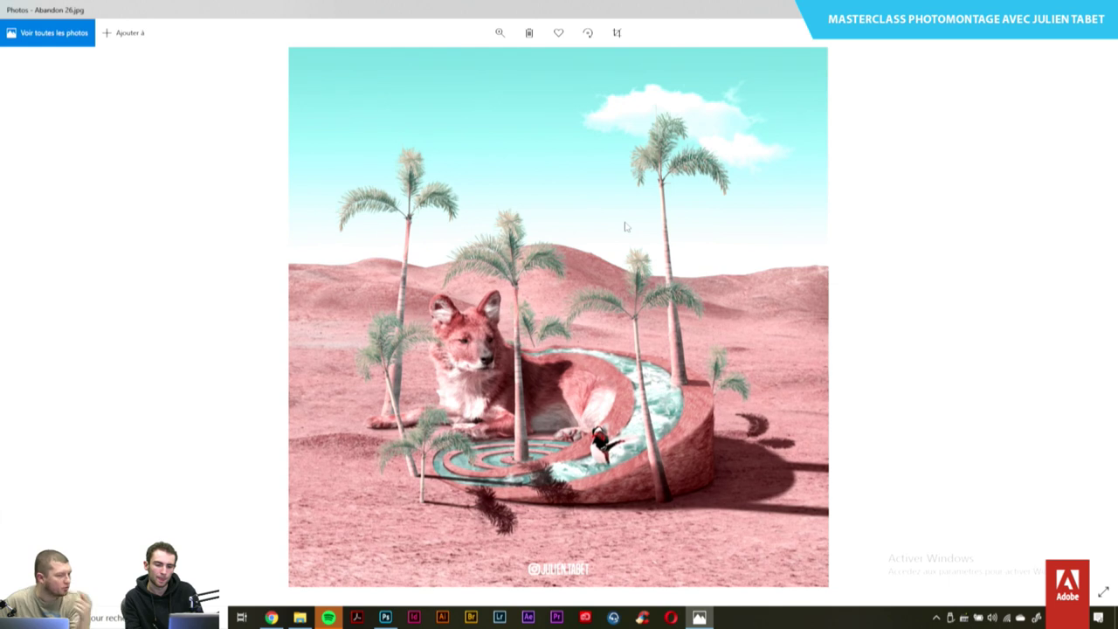
{"action": "key", "text": "Left"}
{"action": "key", "text": "Left"}
{"action": "key", "text": "Left"}
{"action": "key", "text": "Left"}
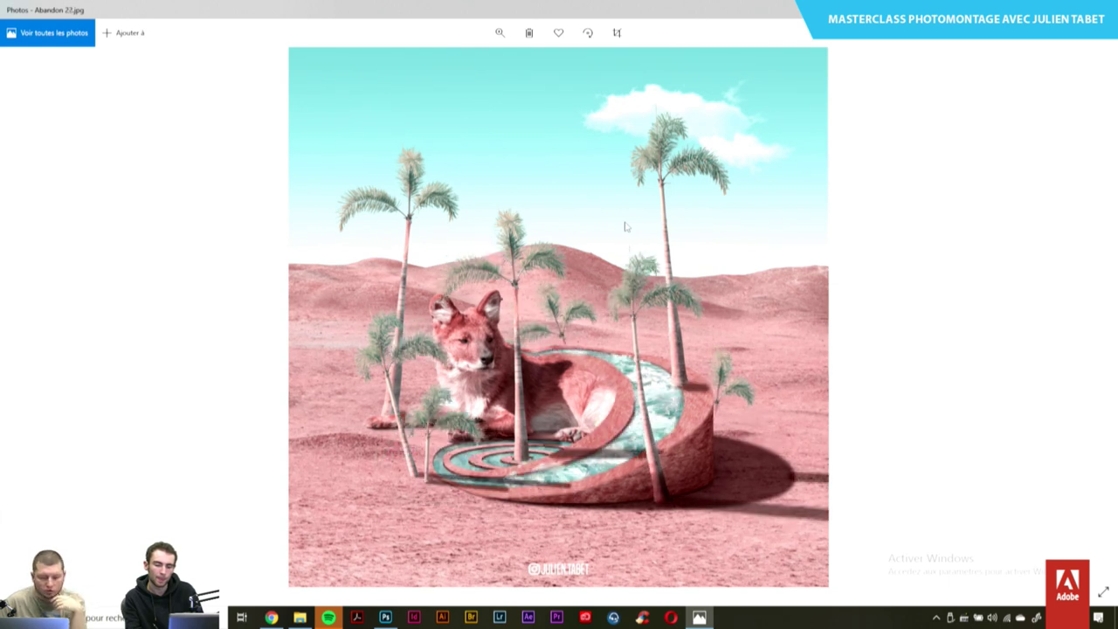
{"action": "key", "text": "Left"}
{"action": "key", "text": "Left"}
{"action": "key", "text": "Left"}
{"action": "key", "text": "Left"}
{"action": "key", "text": "Left"}
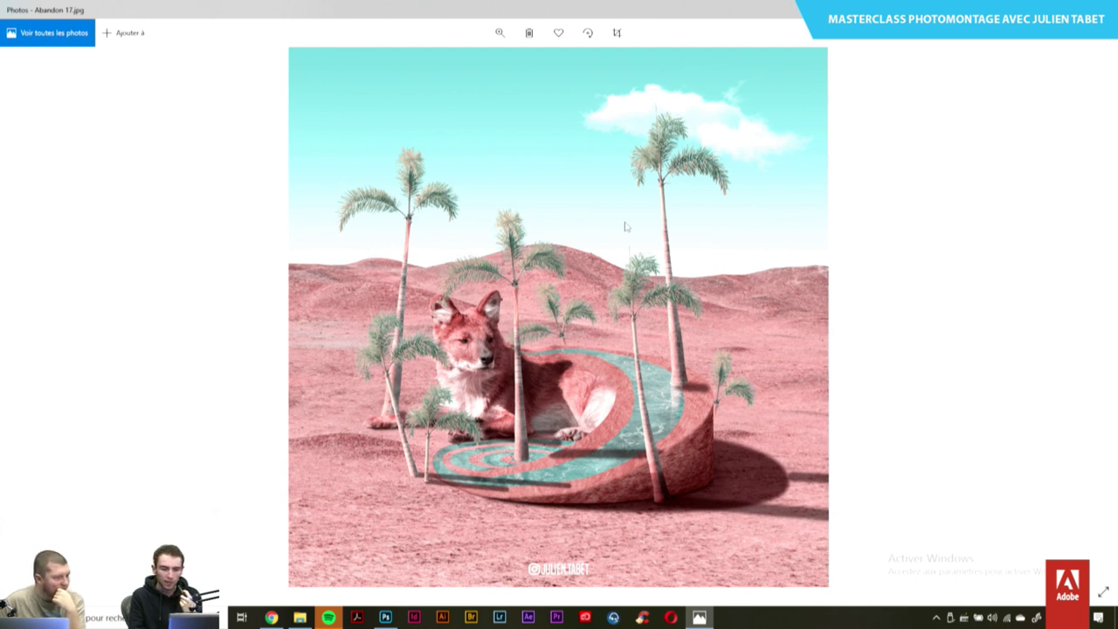
Browse Abandon 18, 19 and 20, continuing forward to Abandon 26
{"action": "key", "text": "Right"}
{"action": "key", "text": "Right"}
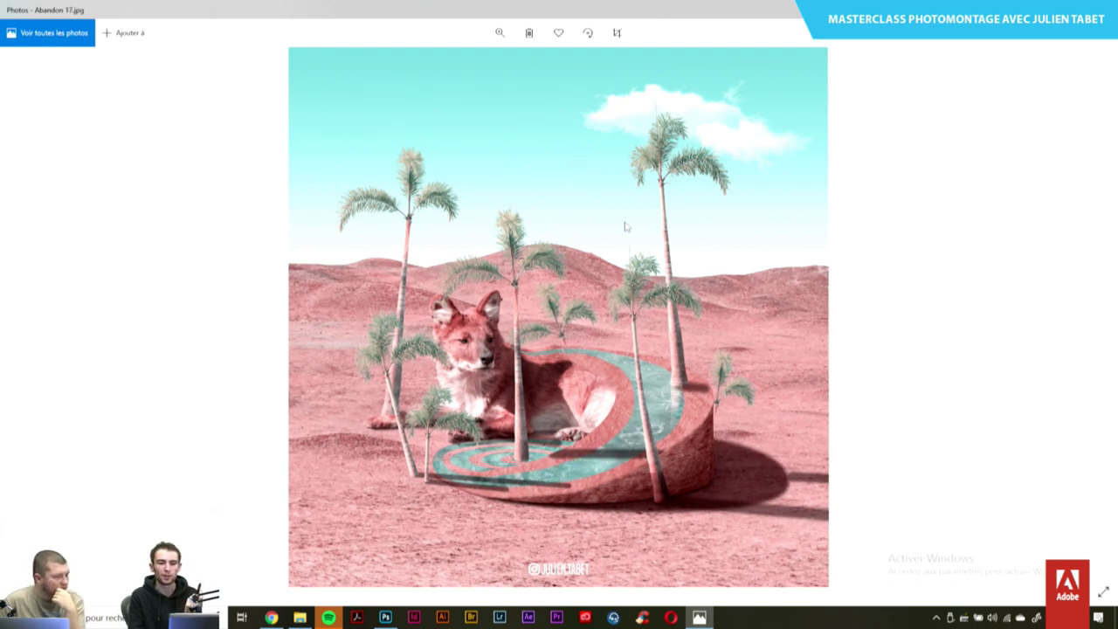
{"action": "key", "text": "Left"}
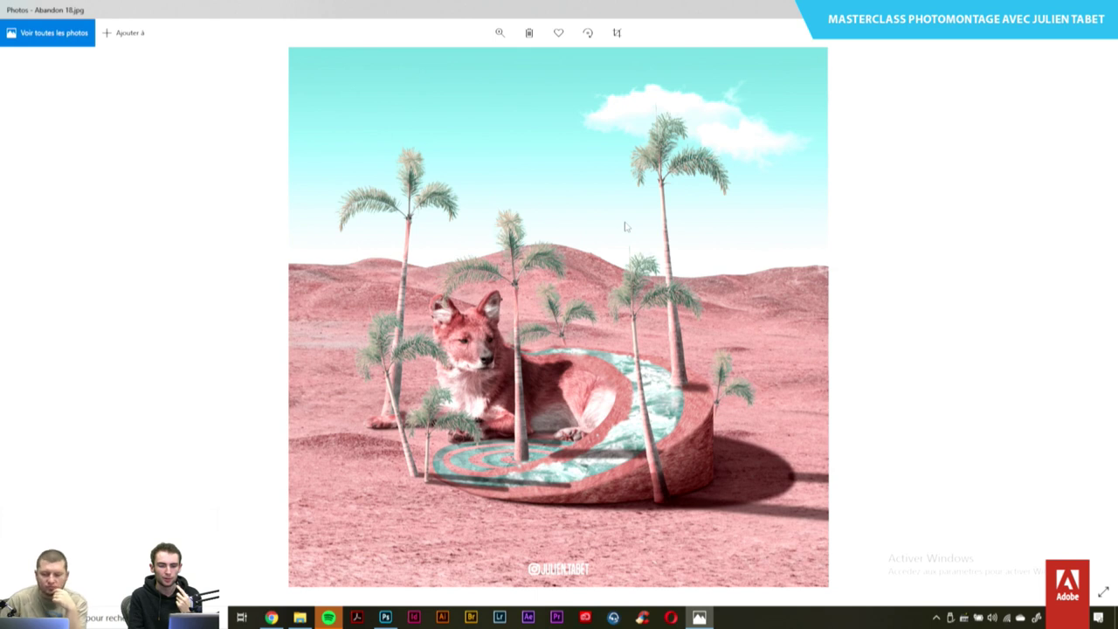
{"action": "key", "text": "Right"}
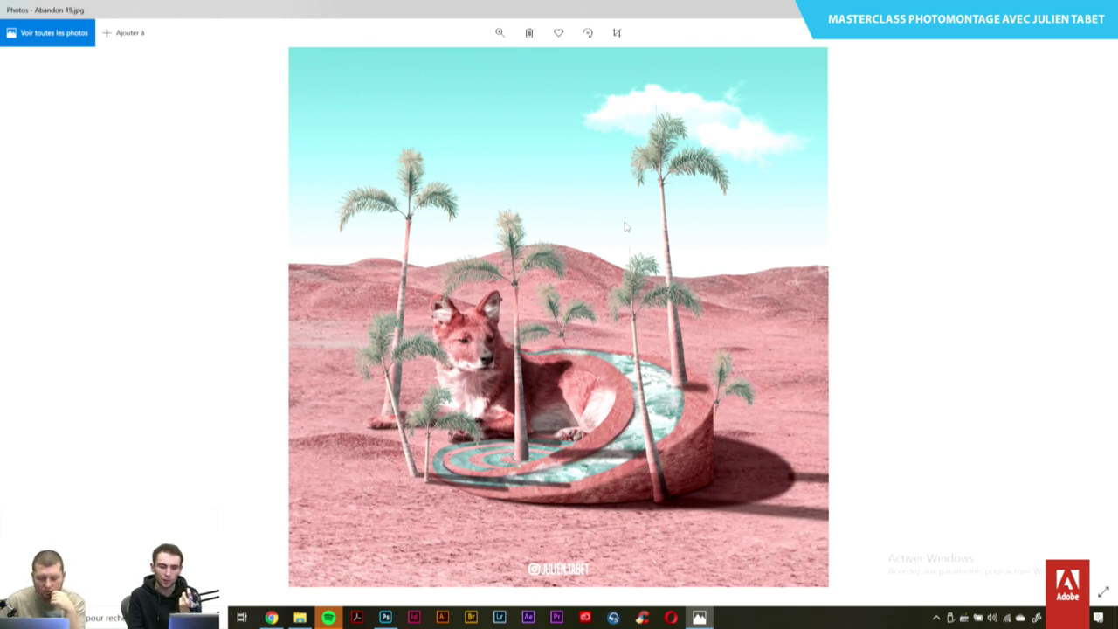
{"action": "key", "text": "Right"}
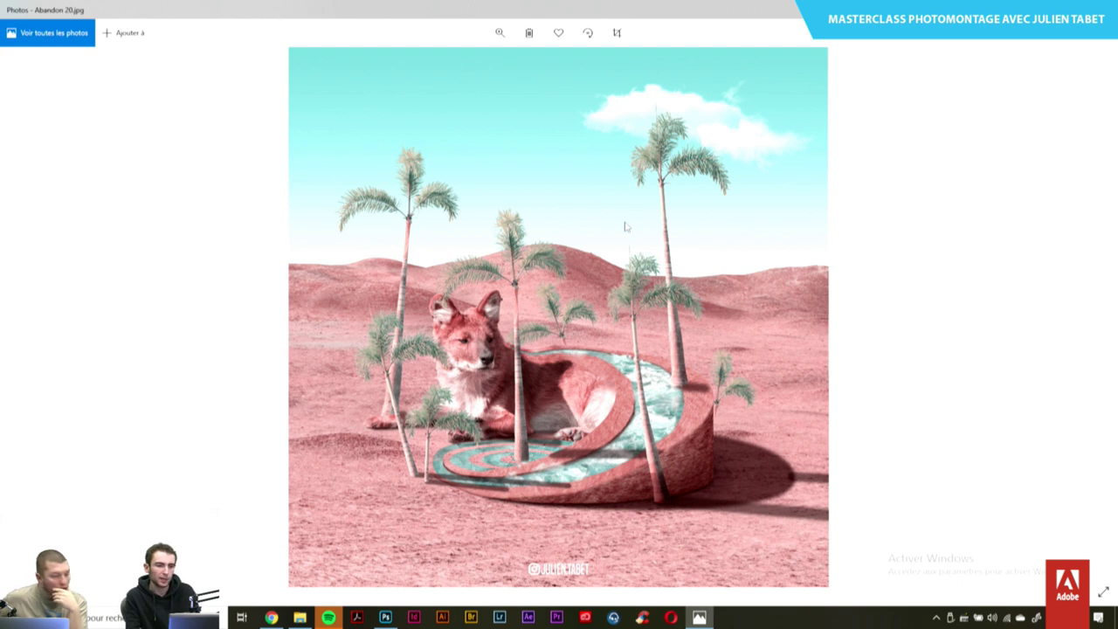
{"action": "key", "text": "Right"}
{"action": "key", "text": "Right"}
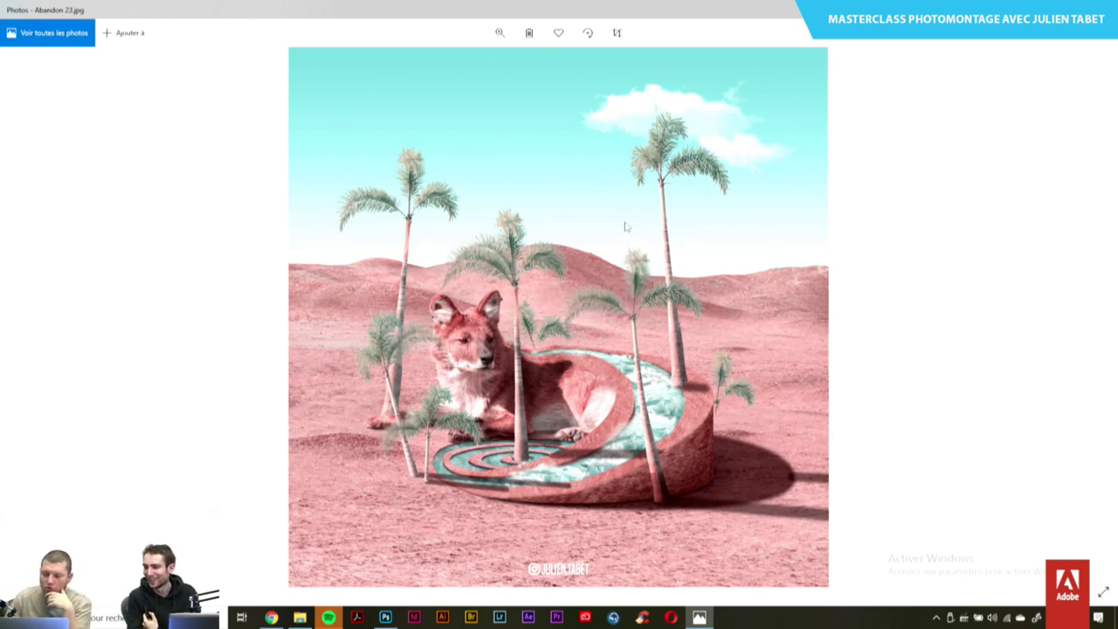
{"action": "key", "text": "Right"}
{"action": "key", "text": "Right"}
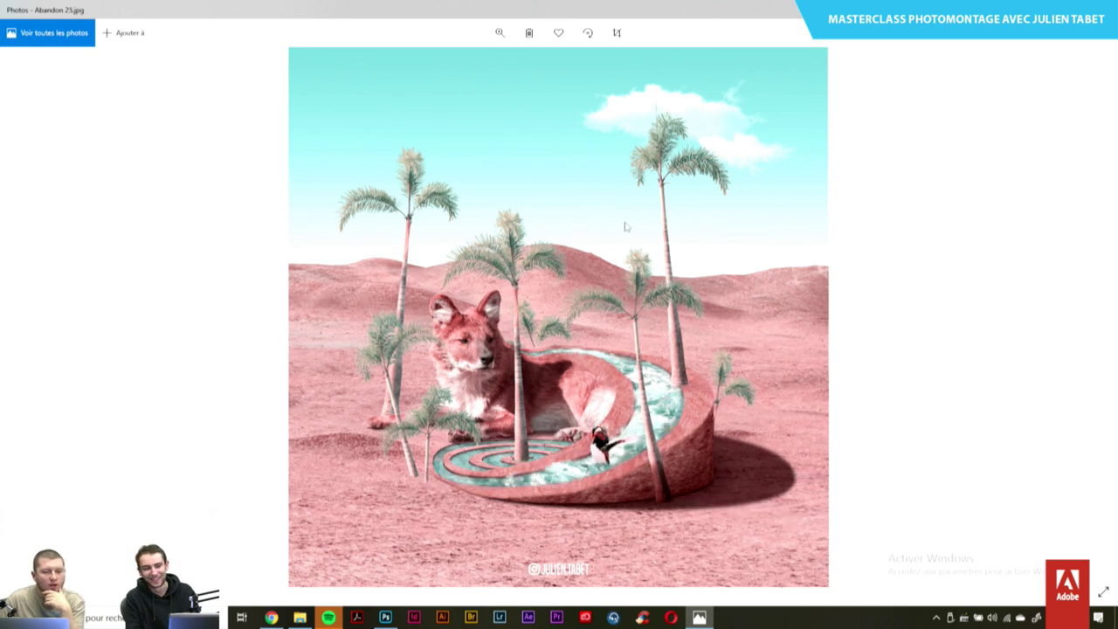
{"action": "key", "text": "Right"}
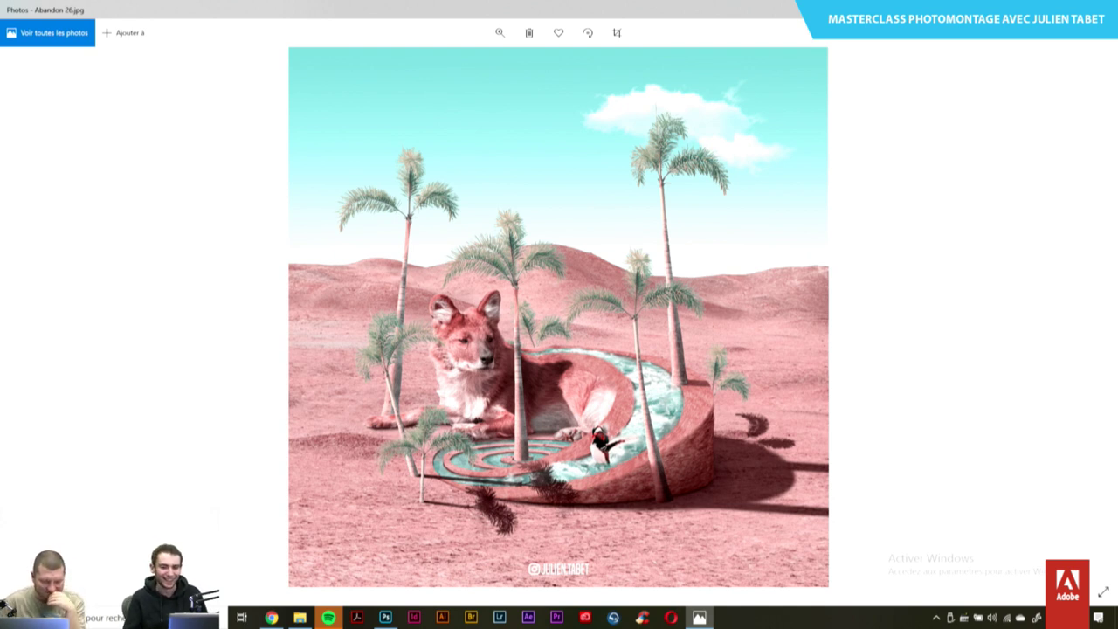
Close Photos and turn the Water group's texture back on in Oasis.psd
{"action": "key", "text": "alt+F4"}
{"action": "key", "text": "alt+F4"}
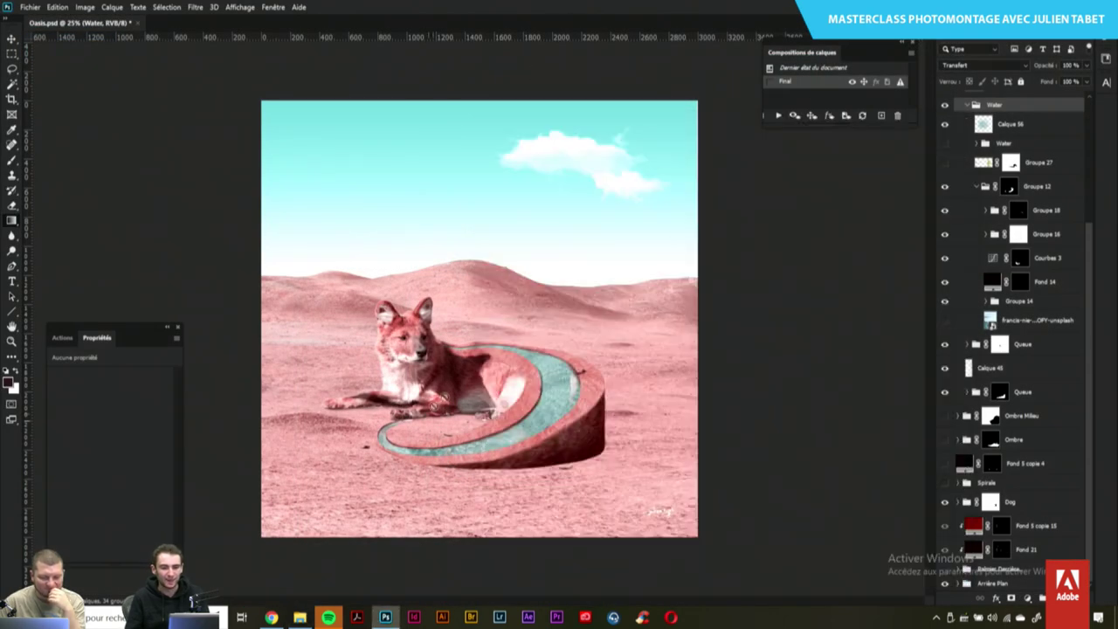
{"action": "scroll", "coordinate": [439, 401], "scroll_direction": "up", "scroll_amount": 3}
{"action": "scroll", "coordinate": [439, 402], "scroll_direction": "down", "scroll_amount": 2}
{"action": "scroll", "coordinate": [945, 191], "scroll_direction": "up", "scroll_amount": 1}
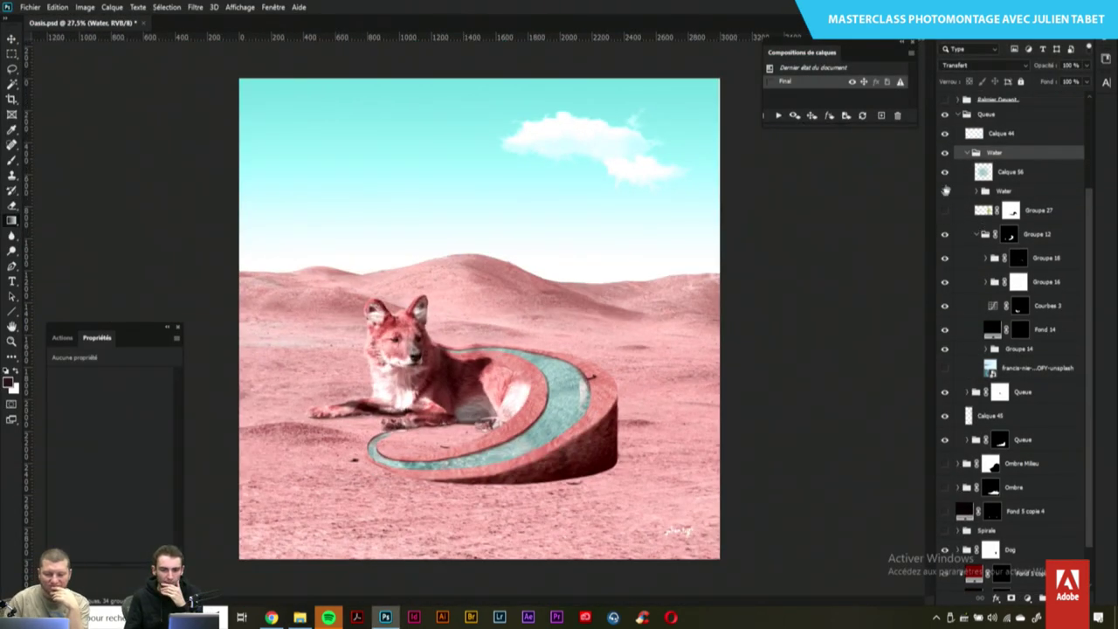
{"action": "left_click", "coordinate": [945, 191]}
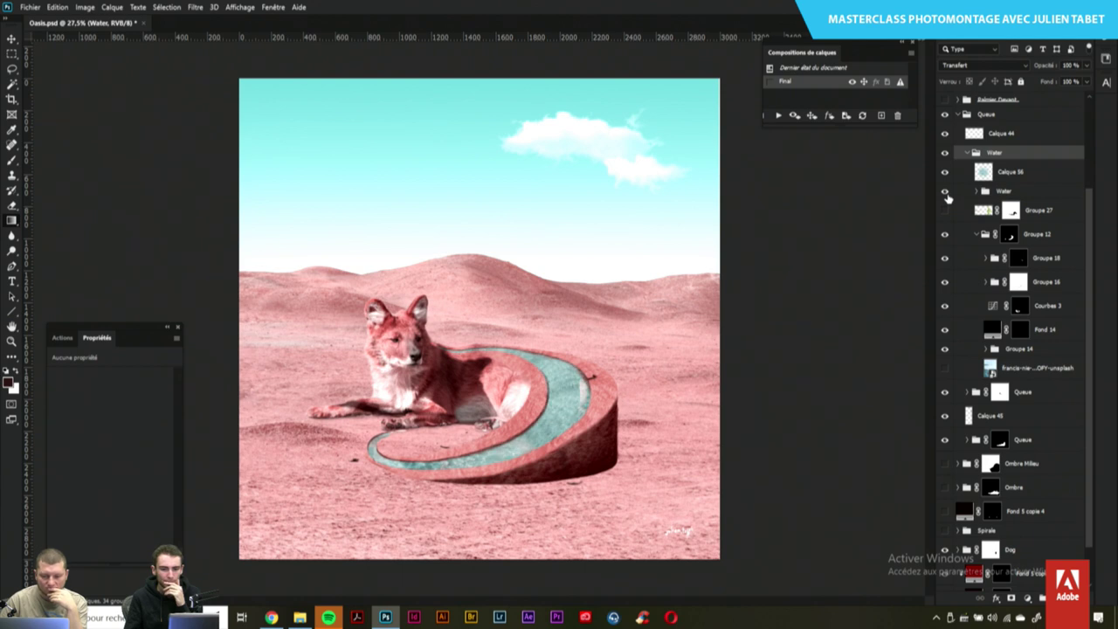
{"action": "left_click", "coordinate": [946, 192]}
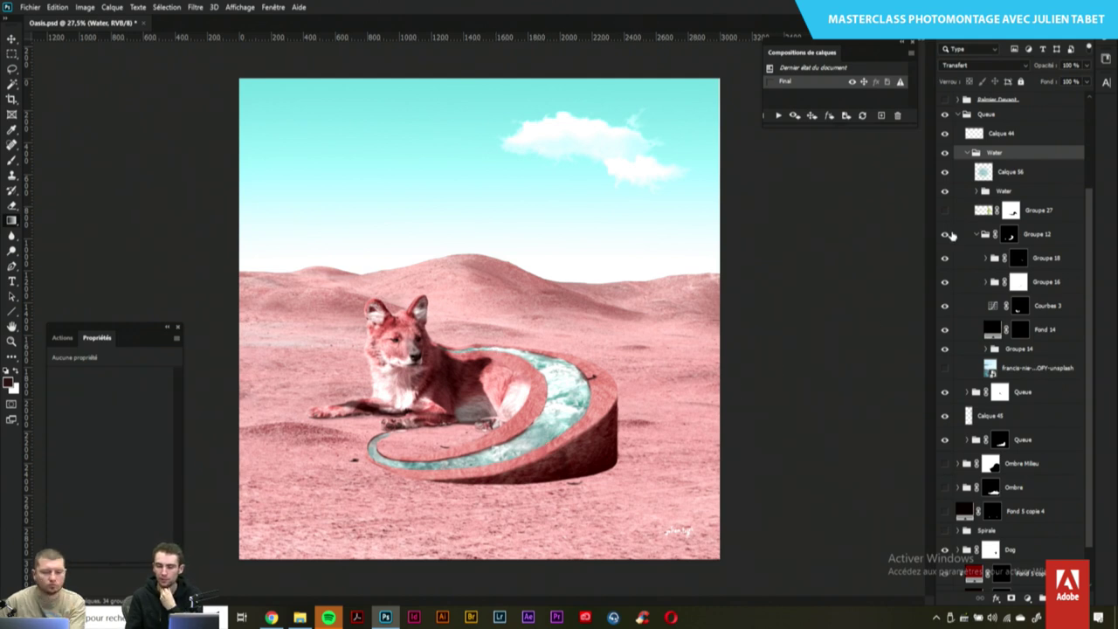
Show the Spirale rings on the basin and expand the Spirale group
{"action": "scroll", "coordinate": [951, 241], "scroll_direction": "down", "scroll_amount": 2}
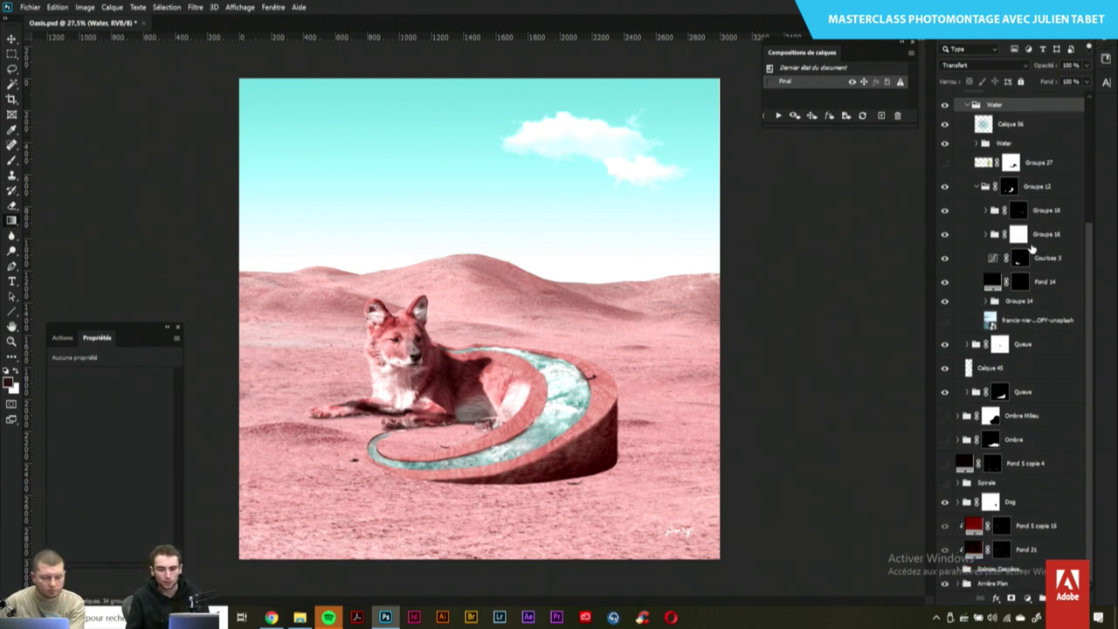
{"action": "left_click", "coordinate": [945, 483]}
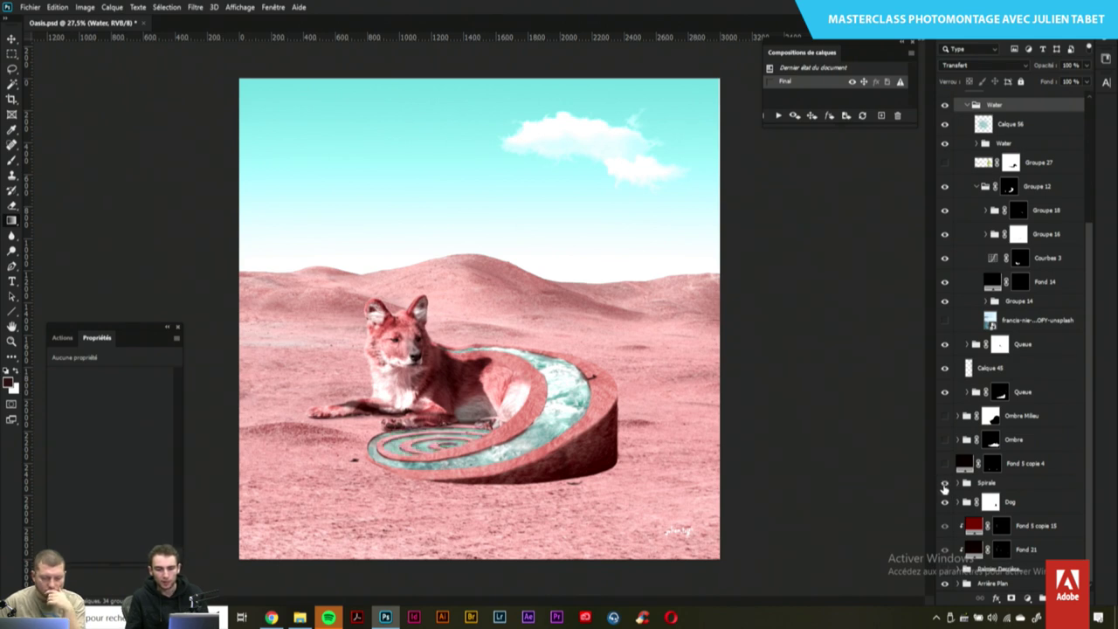
{"action": "left_click", "coordinate": [945, 484]}
{"action": "left_click", "coordinate": [957, 482]}
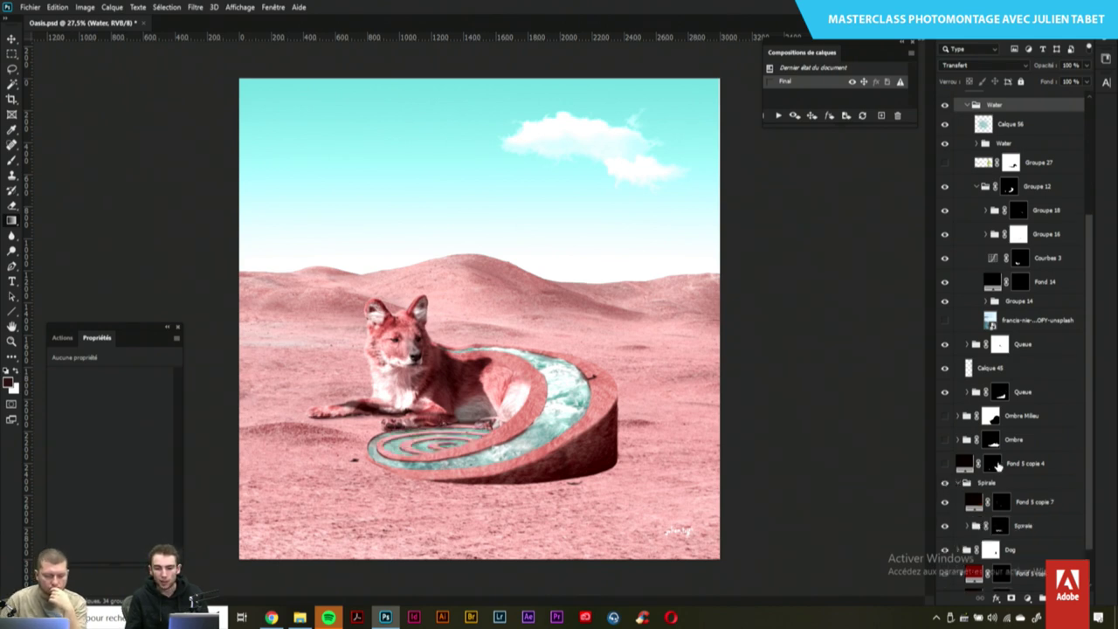
{"action": "scroll", "coordinate": [957, 482], "scroll_direction": "down", "scroll_amount": 2}
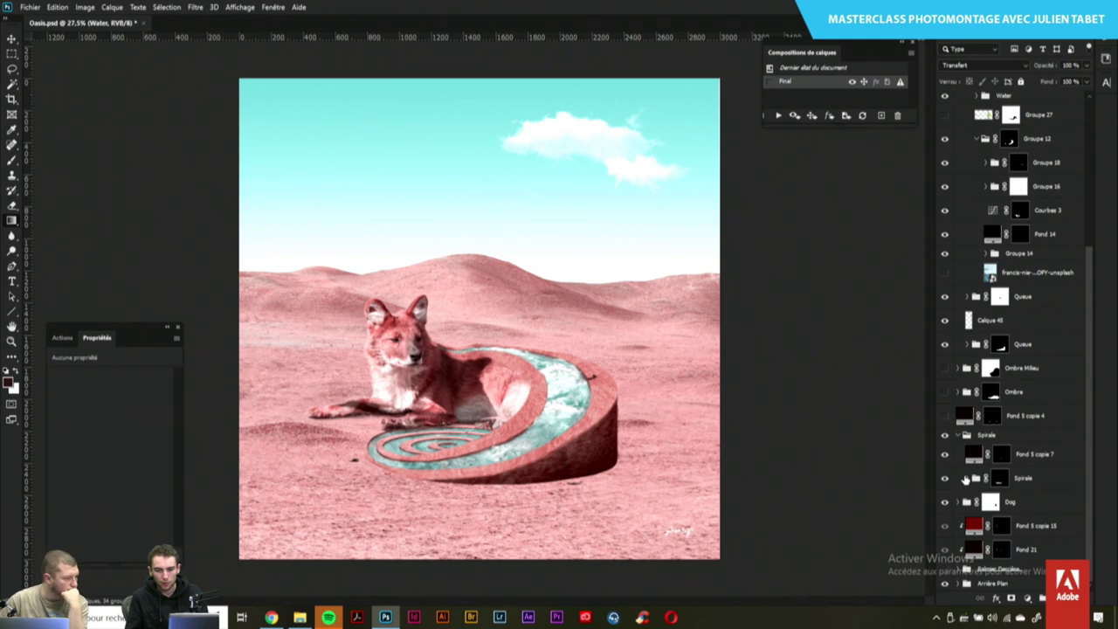
{"action": "left_click", "coordinate": [972, 479]}
{"action": "left_click", "coordinate": [967, 479]}
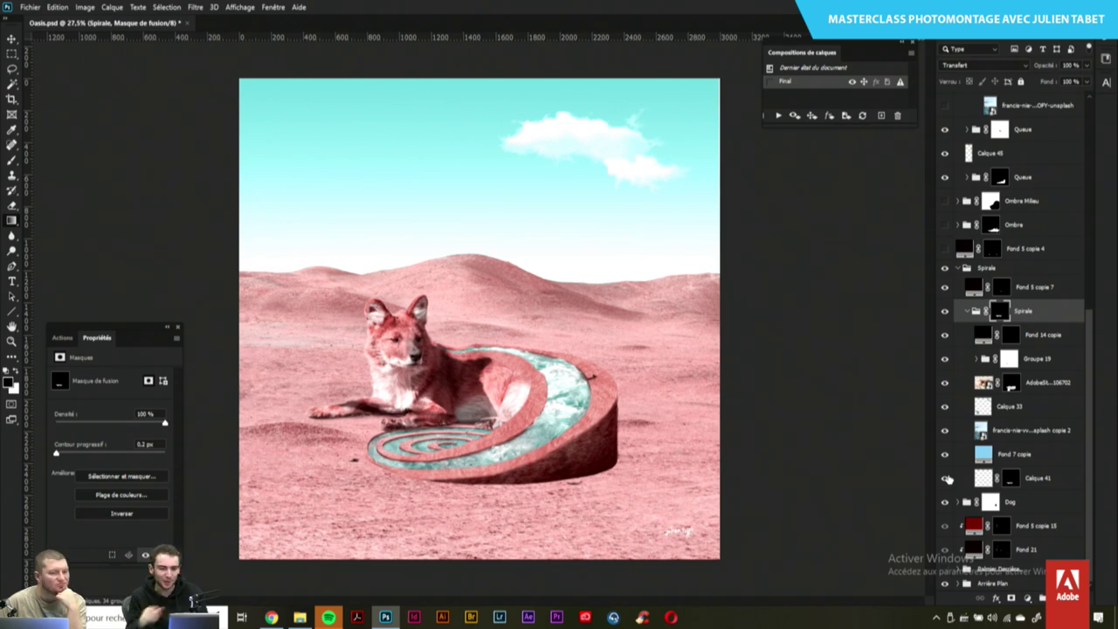
{"action": "left_click", "coordinate": [945, 478], "text": "alt"}
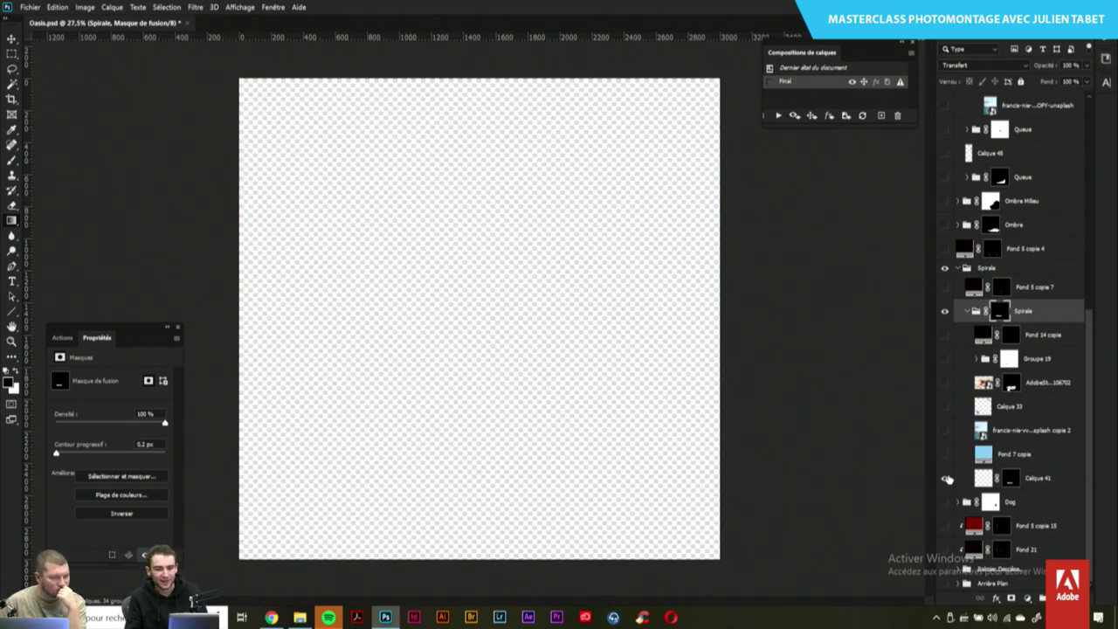
{"action": "left_click", "coordinate": [947, 478], "text": "alt"}
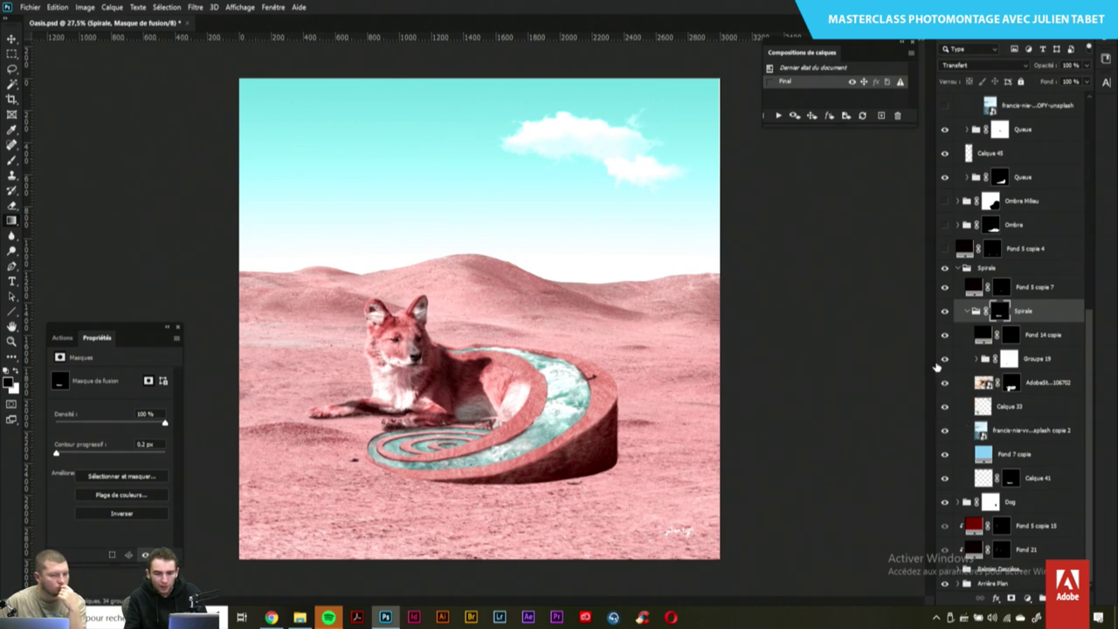
{"action": "left_click", "coordinate": [942, 361]}
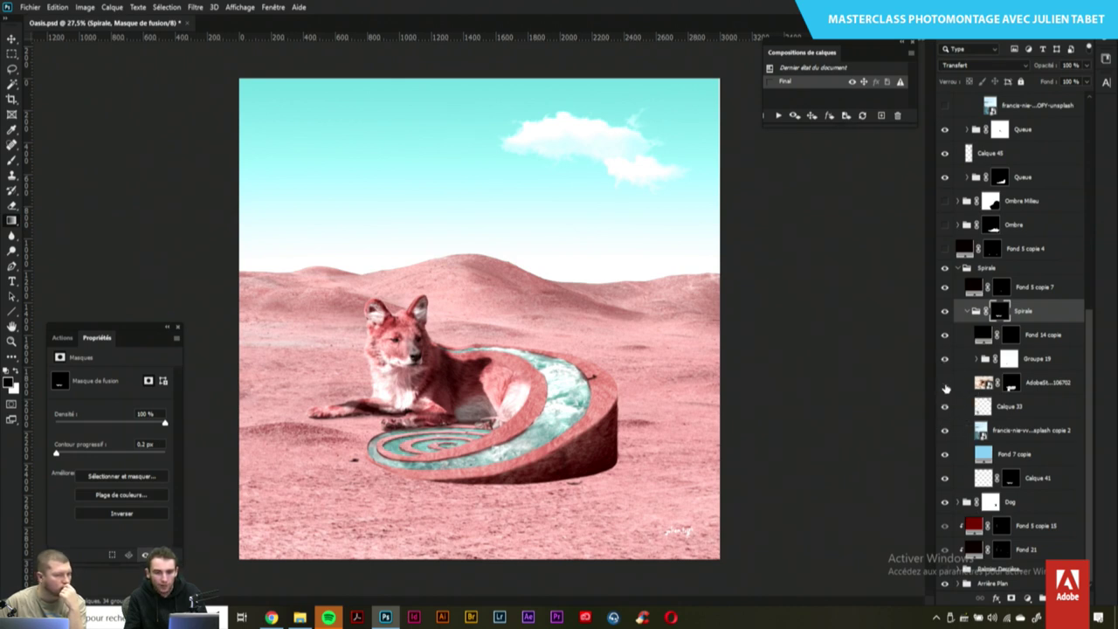
{"action": "left_click", "coordinate": [945, 383]}
{"action": "left_click", "coordinate": [945, 382]}
{"action": "left_click", "coordinate": [944, 429]}
{"action": "left_click", "coordinate": [945, 430]}
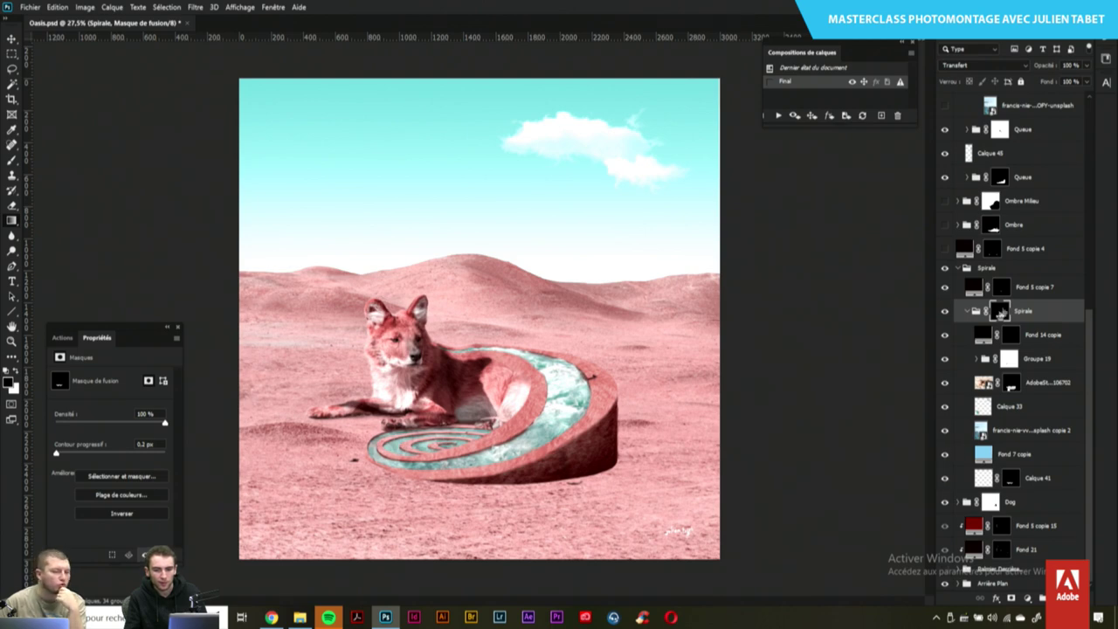
{"action": "left_click", "coordinate": [998, 313], "text": "shift"}
{"action": "left_click", "coordinate": [999, 313], "text": "shift"}
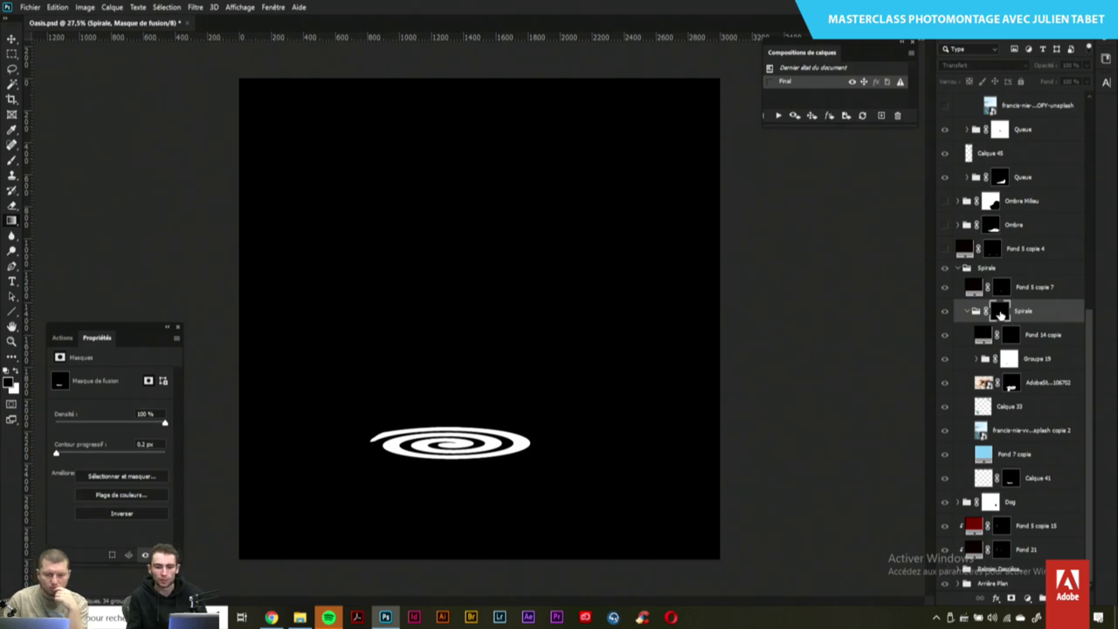
{"action": "left_click", "coordinate": [1000, 312], "text": "alt"}
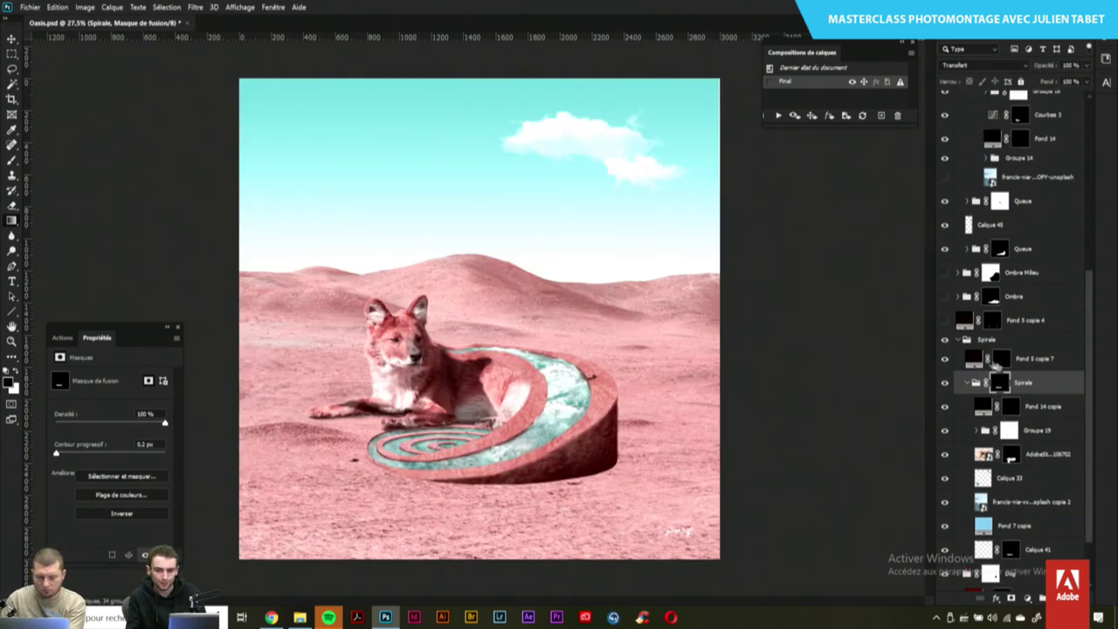
Collapse Spirale, show the Ombre Milieu centre shadow, and compare Groupe 27 on and off
{"action": "scroll", "coordinate": [976, 367], "scroll_direction": "up", "scroll_amount": 1}
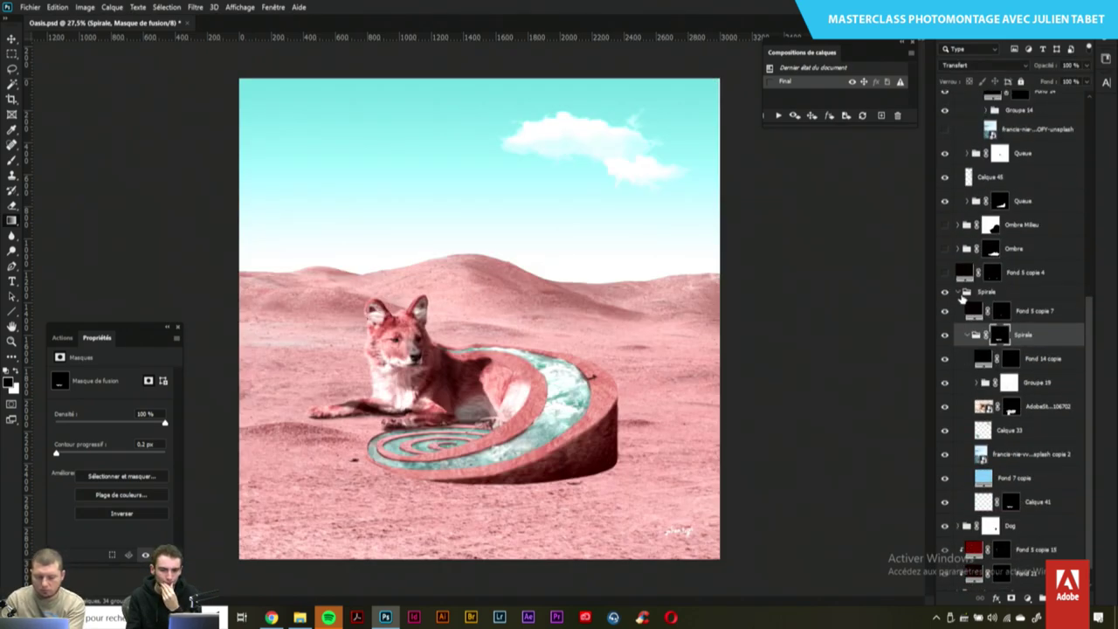
{"action": "left_click", "coordinate": [958, 296]}
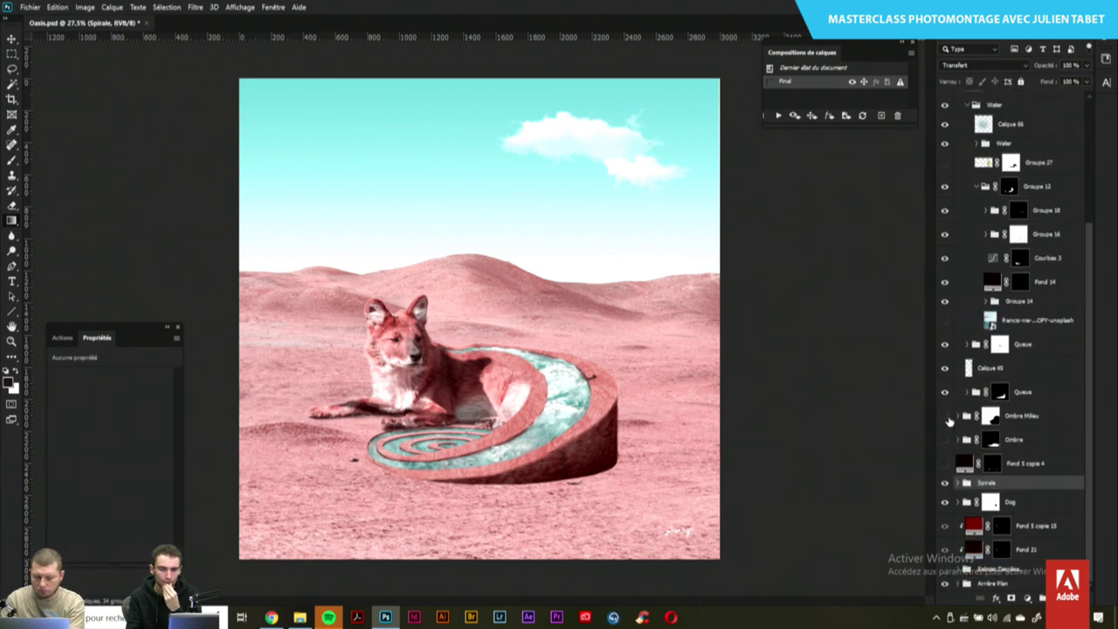
{"action": "left_click", "coordinate": [945, 417]}
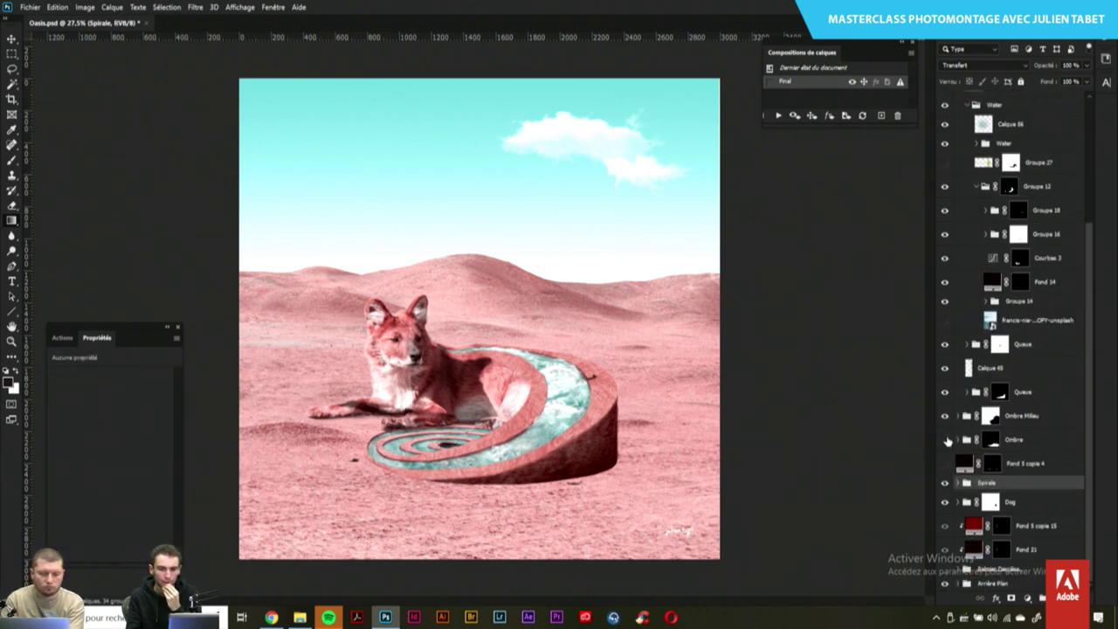
{"action": "scroll", "coordinate": [948, 420], "scroll_direction": "up", "scroll_amount": 2}
{"action": "scroll", "coordinate": [948, 393], "scroll_direction": "up", "scroll_amount": 2}
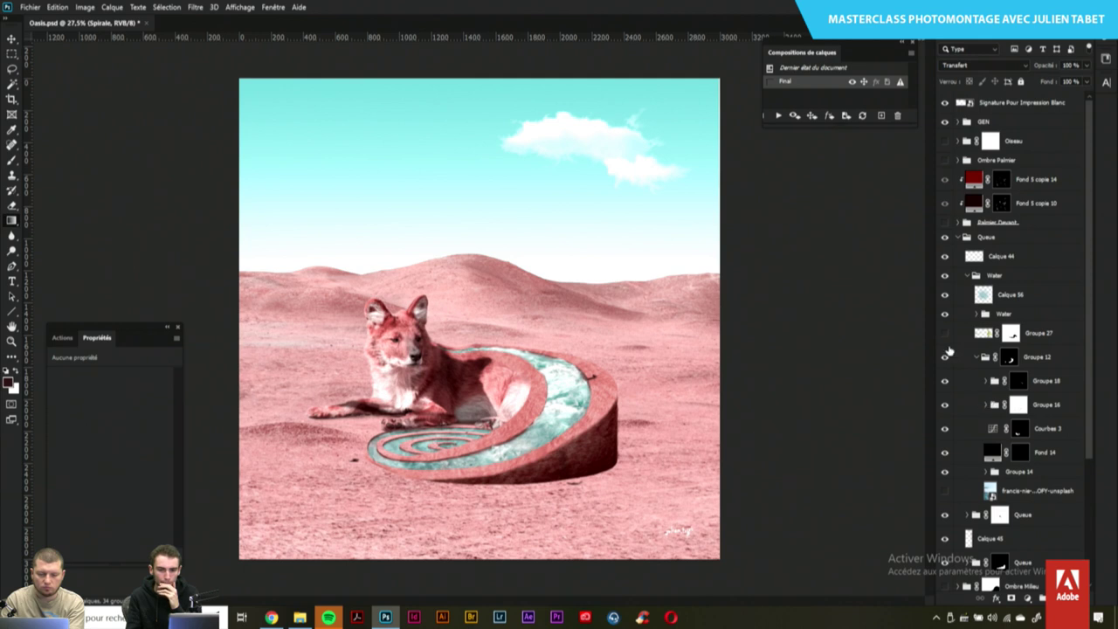
{"action": "left_click", "coordinate": [944, 334]}
{"action": "left_click", "coordinate": [943, 336]}
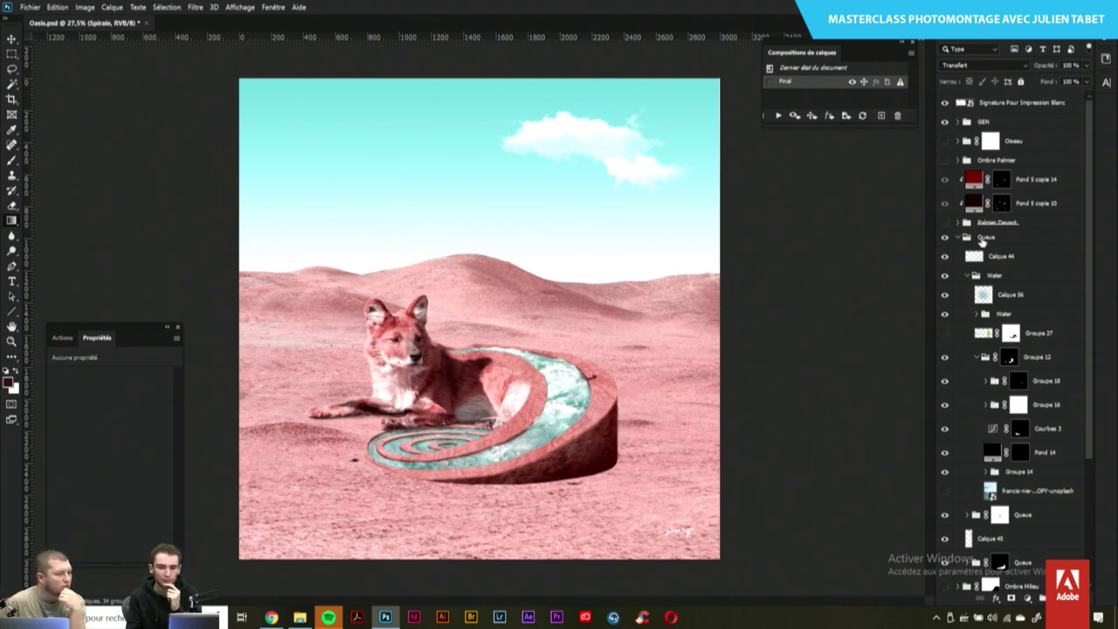
Show the Palmier Devant palms, collapse Queue, and reveal the Ombre palm and basin shadows
{"action": "left_click", "coordinate": [943, 224]}
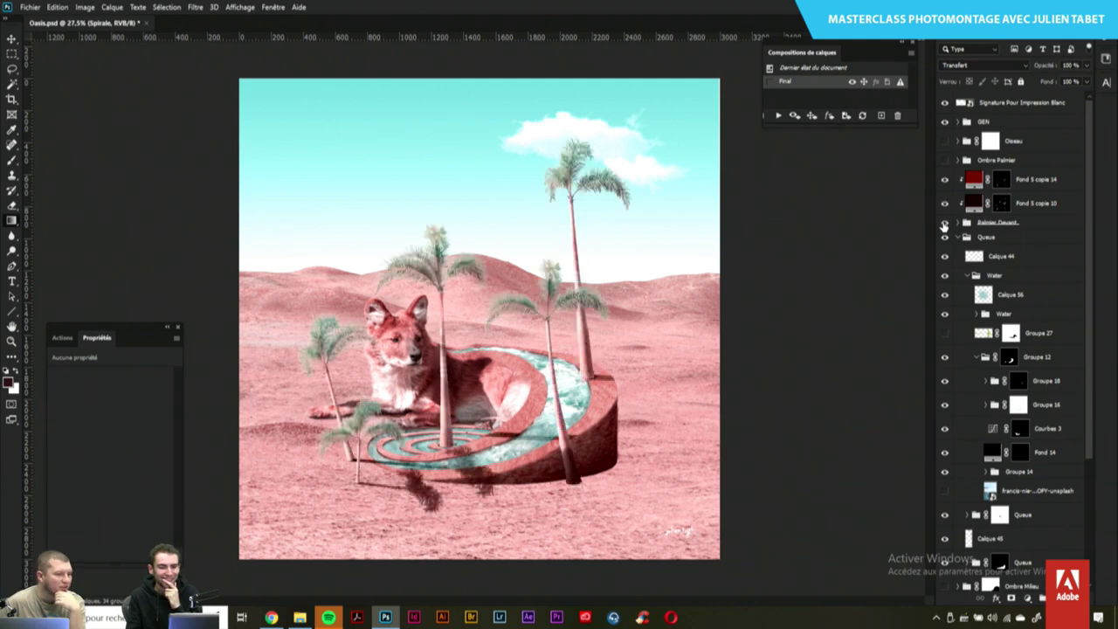
{"action": "left_click", "coordinate": [943, 224]}
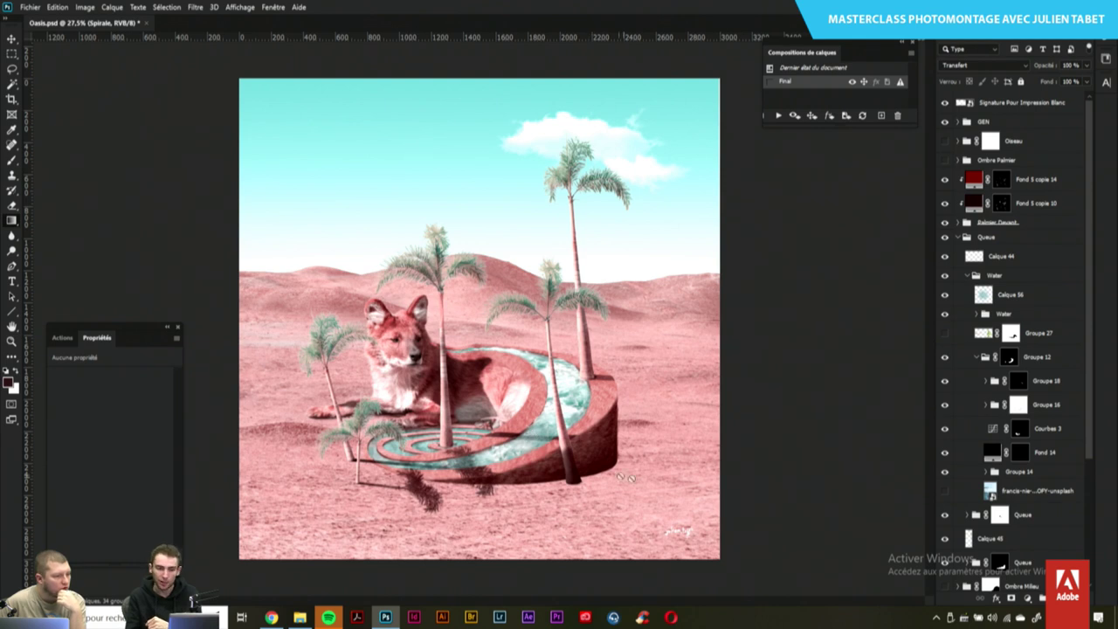
{"action": "scroll", "coordinate": [964, 417], "scroll_direction": "down", "scroll_amount": 5}
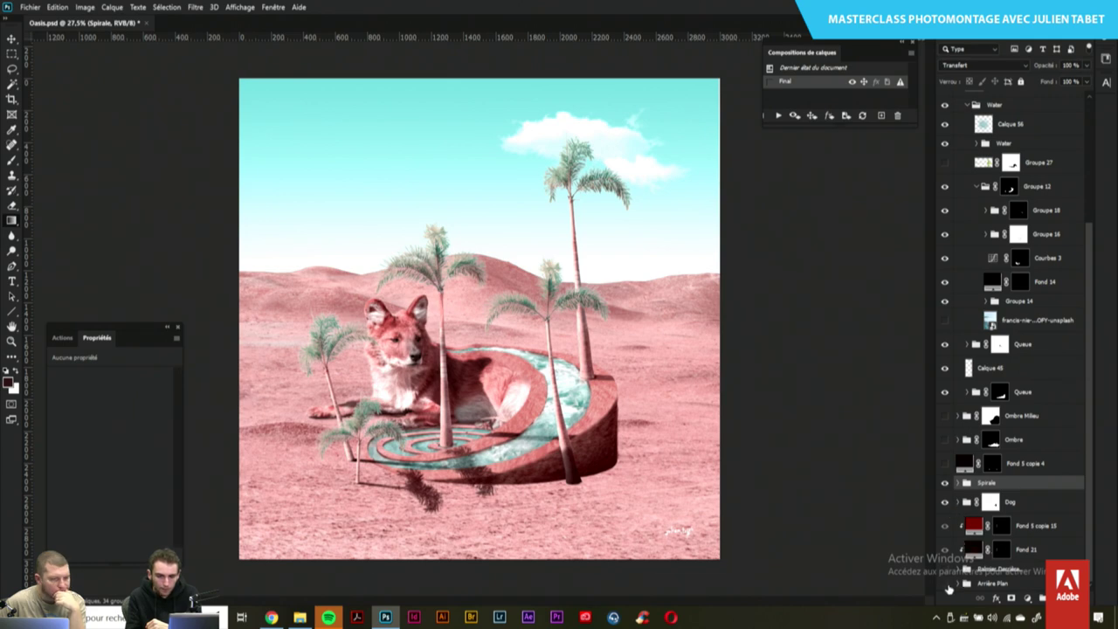
{"action": "left_click", "coordinate": [945, 583]}
{"action": "scroll", "coordinate": [994, 462], "scroll_direction": "up", "scroll_amount": 2}
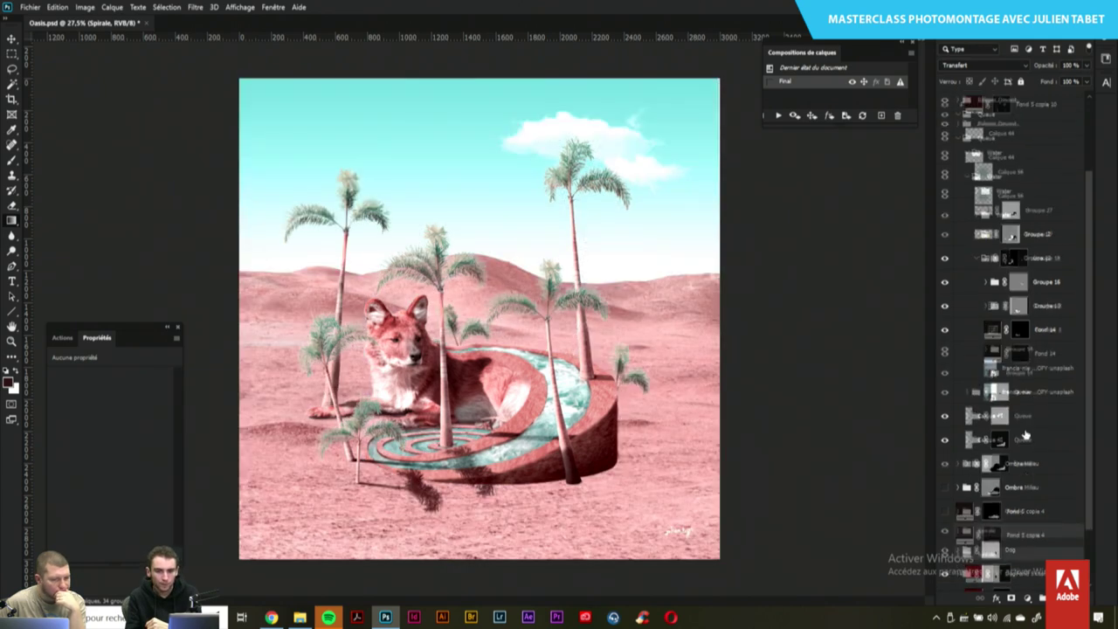
{"action": "scroll", "coordinate": [993, 462], "scroll_direction": "up", "scroll_amount": 3}
{"action": "left_click", "coordinate": [956, 239]}
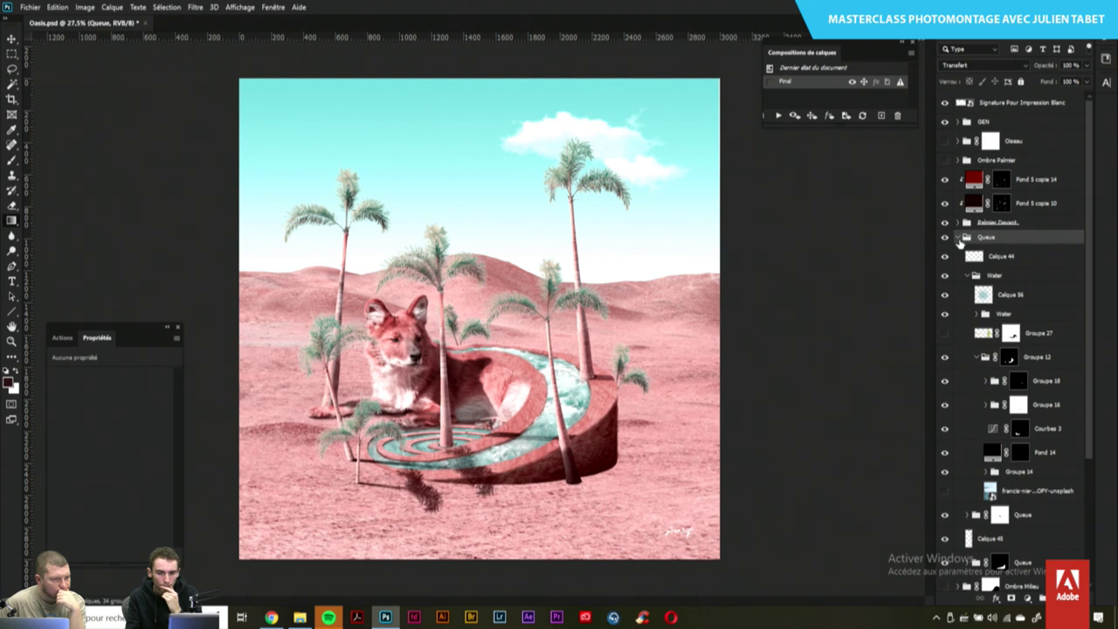
{"action": "left_click", "coordinate": [958, 240]}
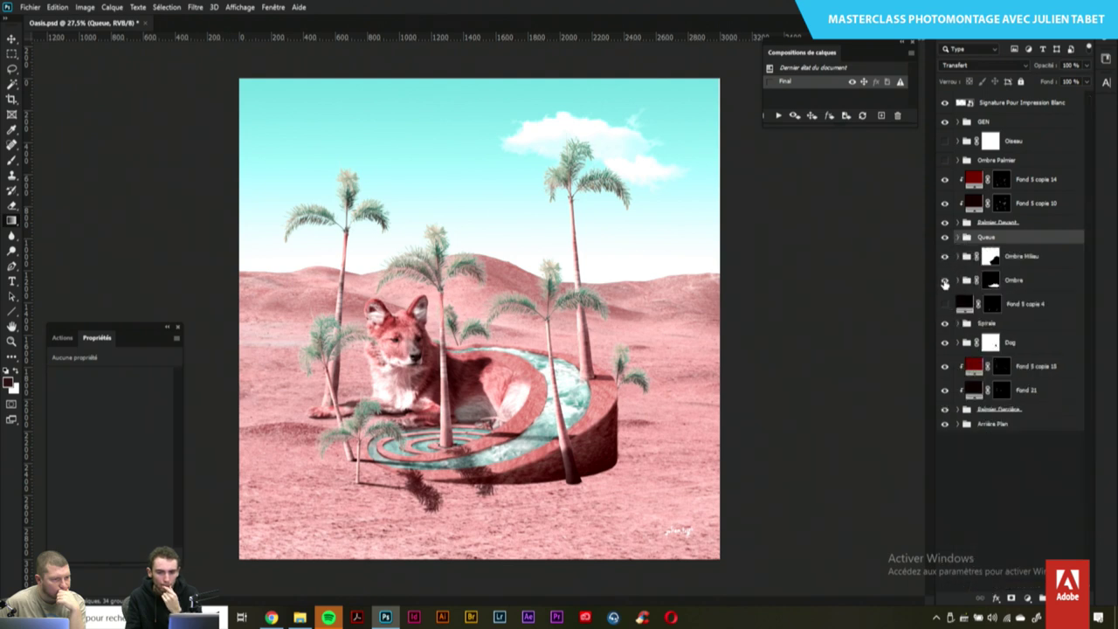
{"action": "left_click", "coordinate": [944, 281]}
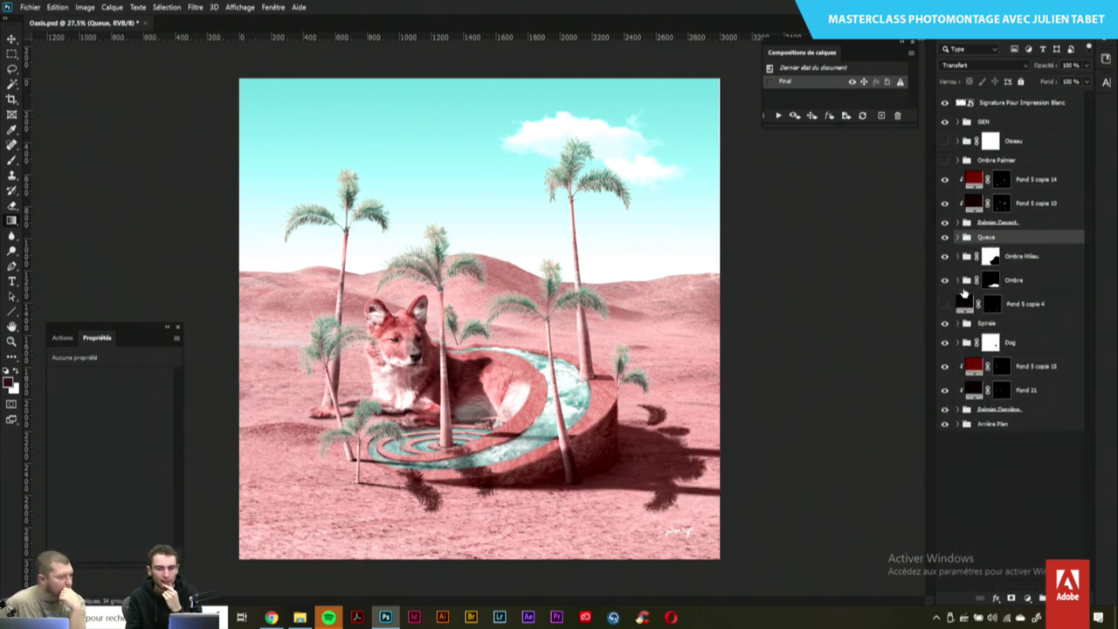
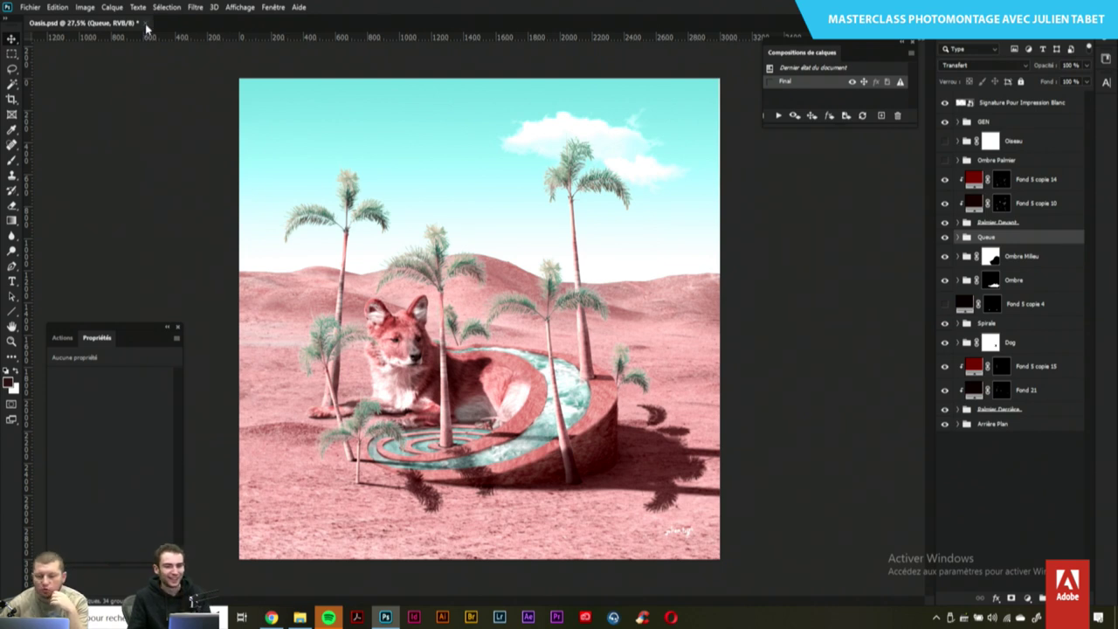
Close Oasis.psd and choose Non to discard its unsaved changes
{"action": "key", "text": "ctrl+q"}
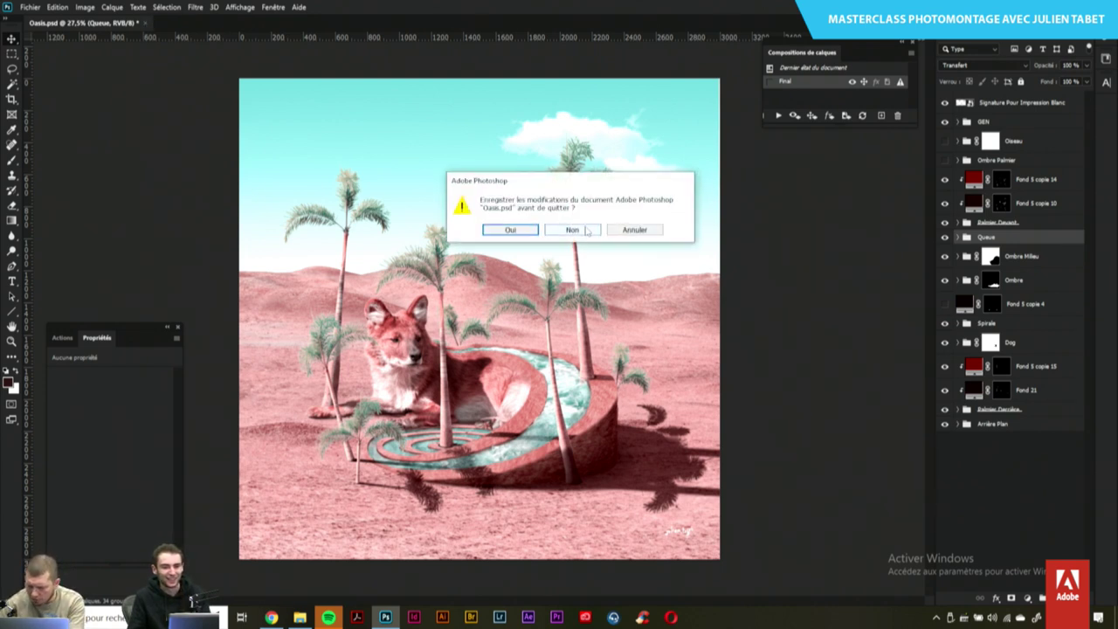
{"action": "left_click", "coordinate": [573, 230]}
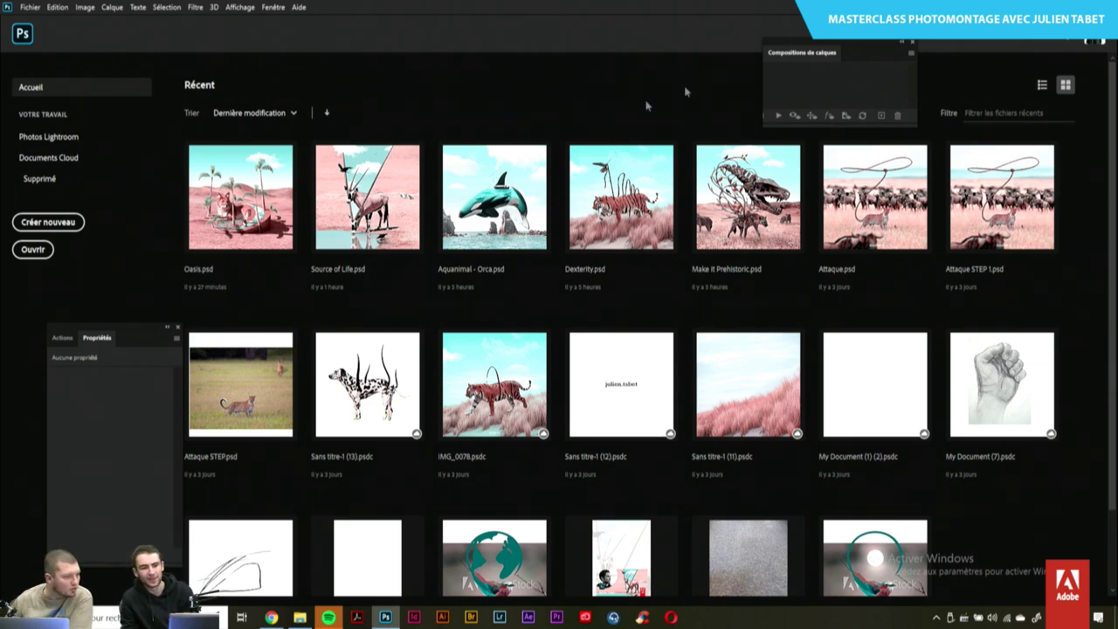
Open Source of Life.psd from Recent and briefly toggle the GEN and Arrière Plan visibility
{"action": "left_click", "coordinate": [384, 198]}
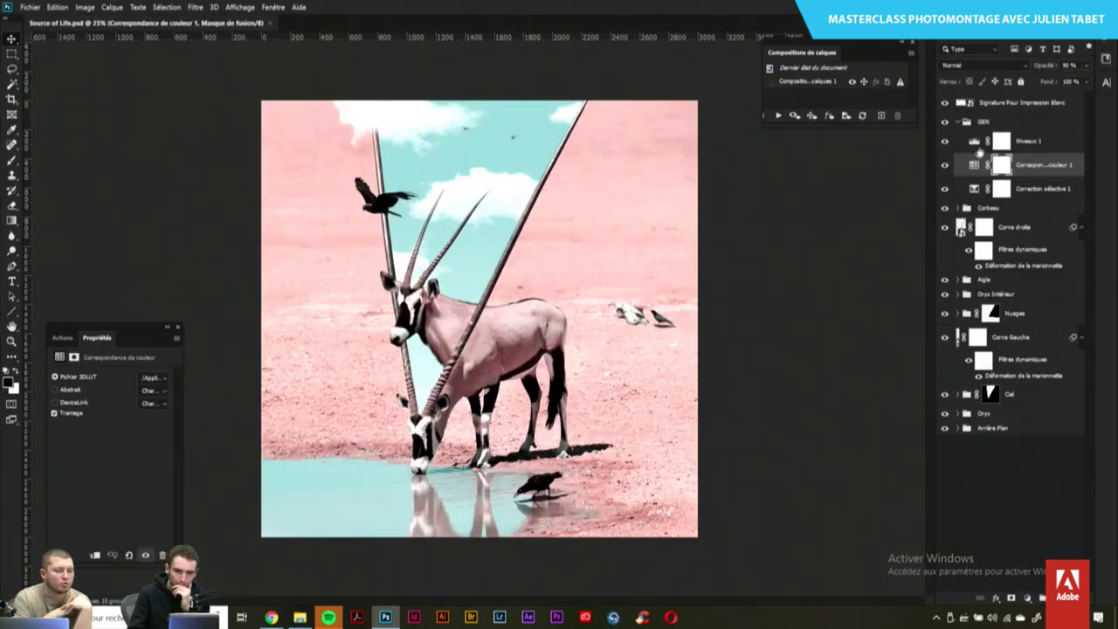
{"action": "left_click", "coordinate": [962, 123]}
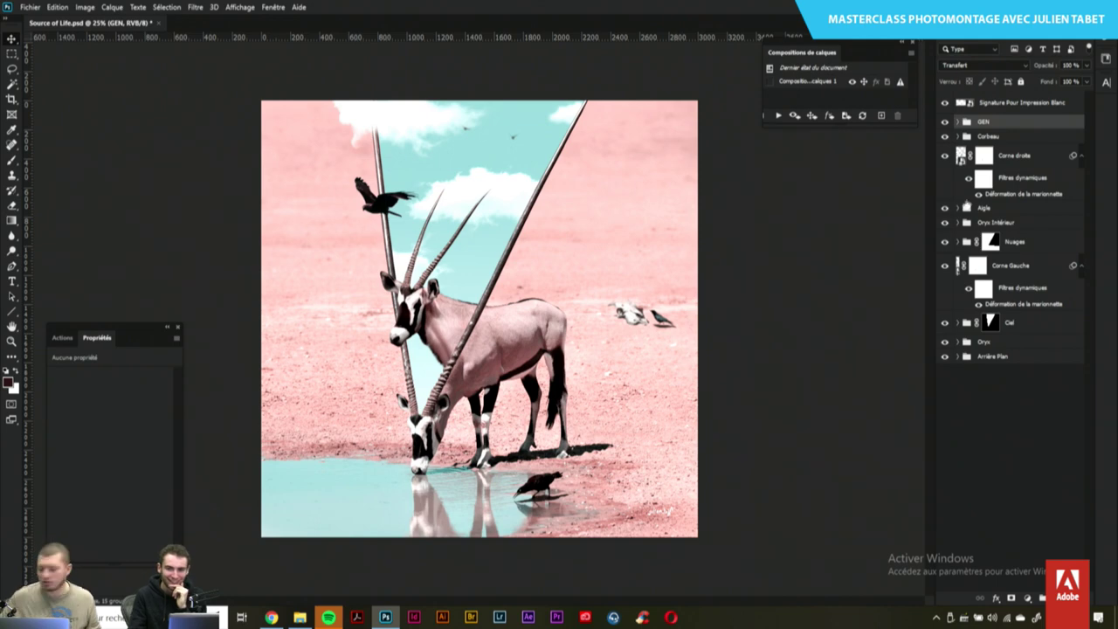
{"action": "left_click", "coordinate": [944, 123]}
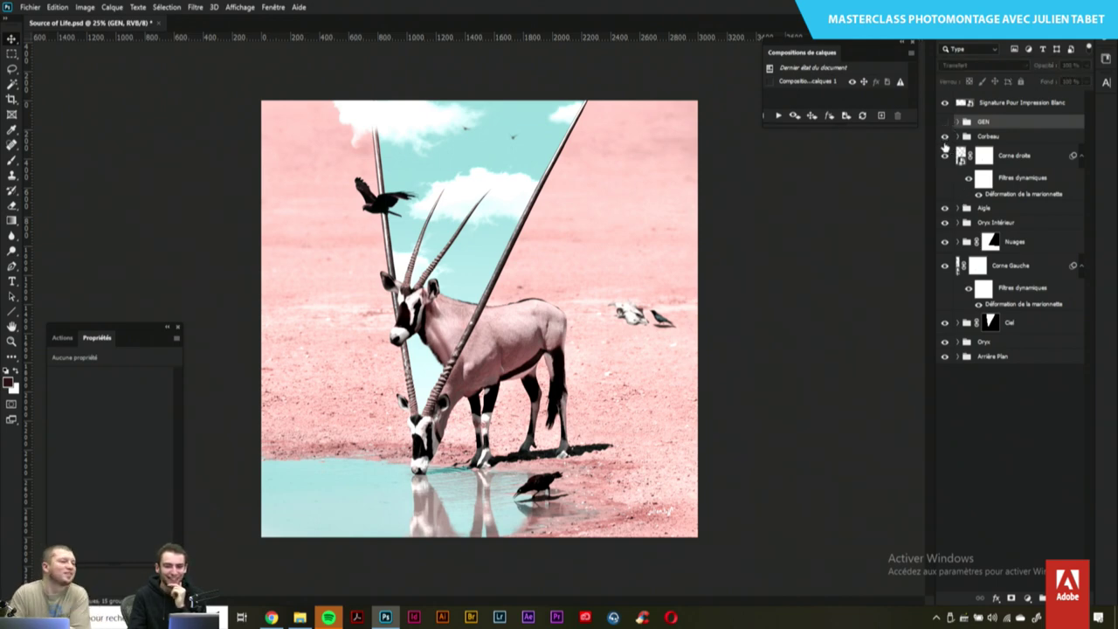
{"action": "left_click", "coordinate": [944, 123]}
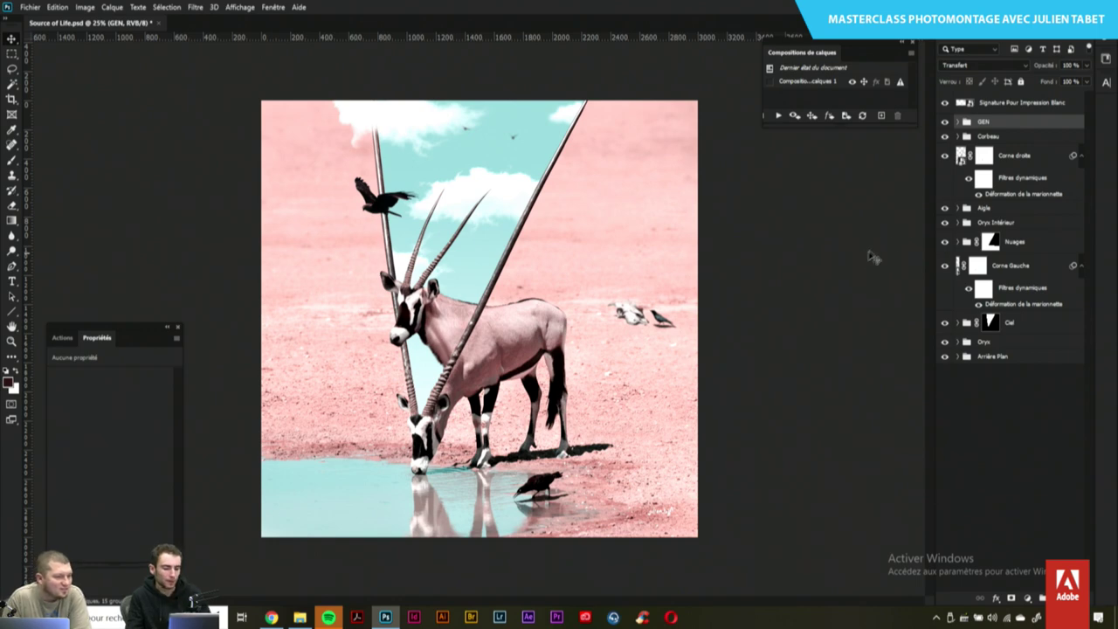
{"action": "left_click", "coordinate": [944, 356]}
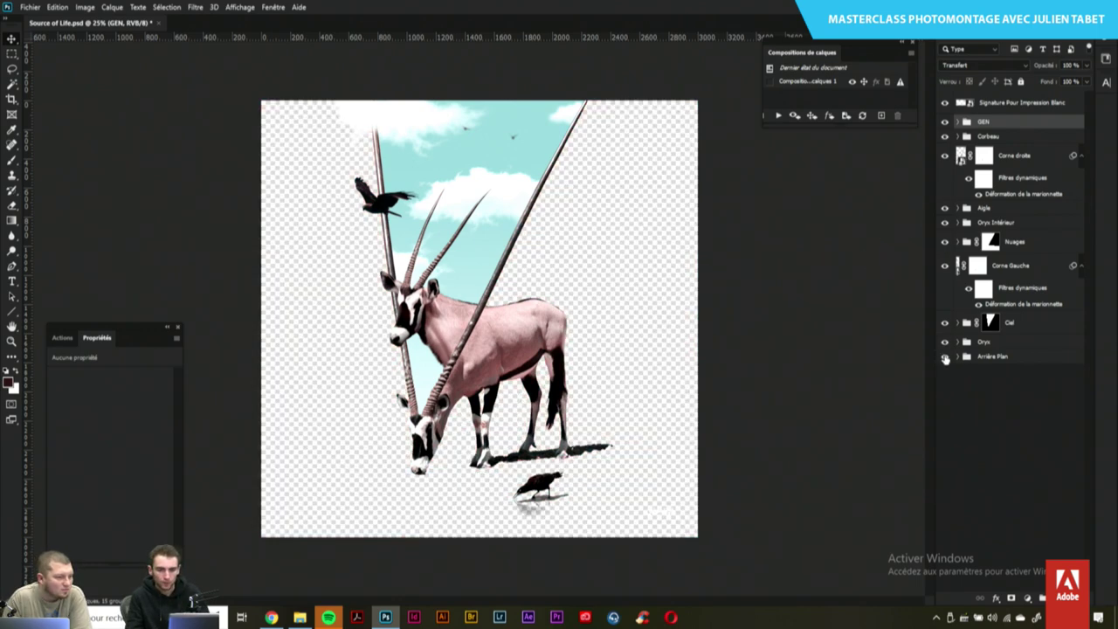
{"action": "left_click", "coordinate": [944, 357]}
Hide the Ciel, Nuages, GEN, Aigle, Corne Gauche and Corne droite layers
{"action": "left_click", "coordinate": [944, 322]}
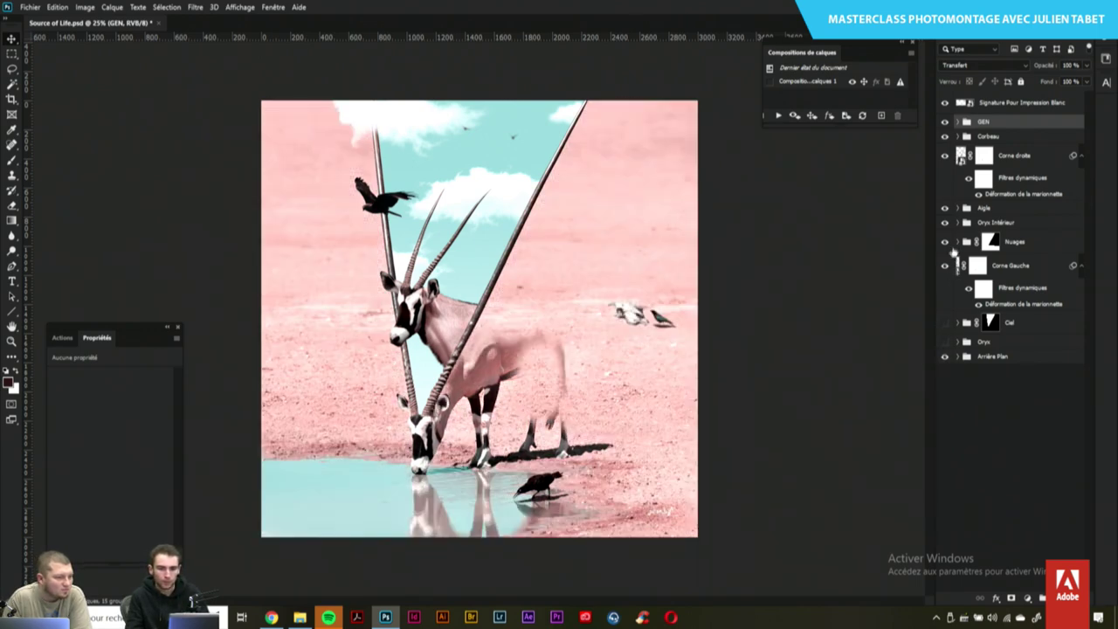
{"action": "left_click", "coordinate": [945, 241]}
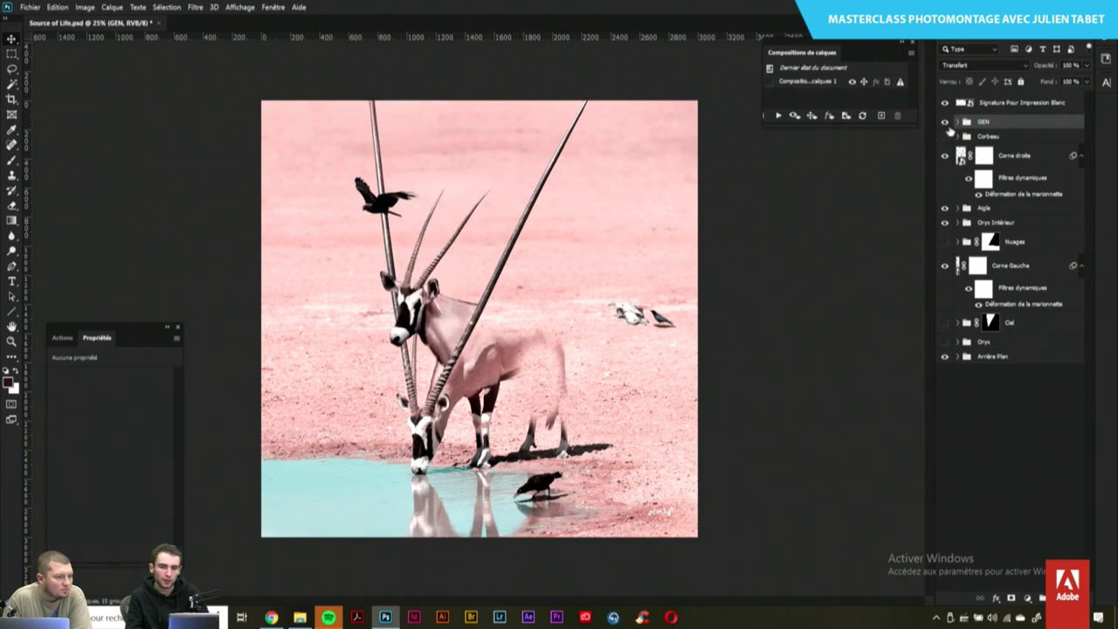
{"action": "left_click", "coordinate": [945, 122]}
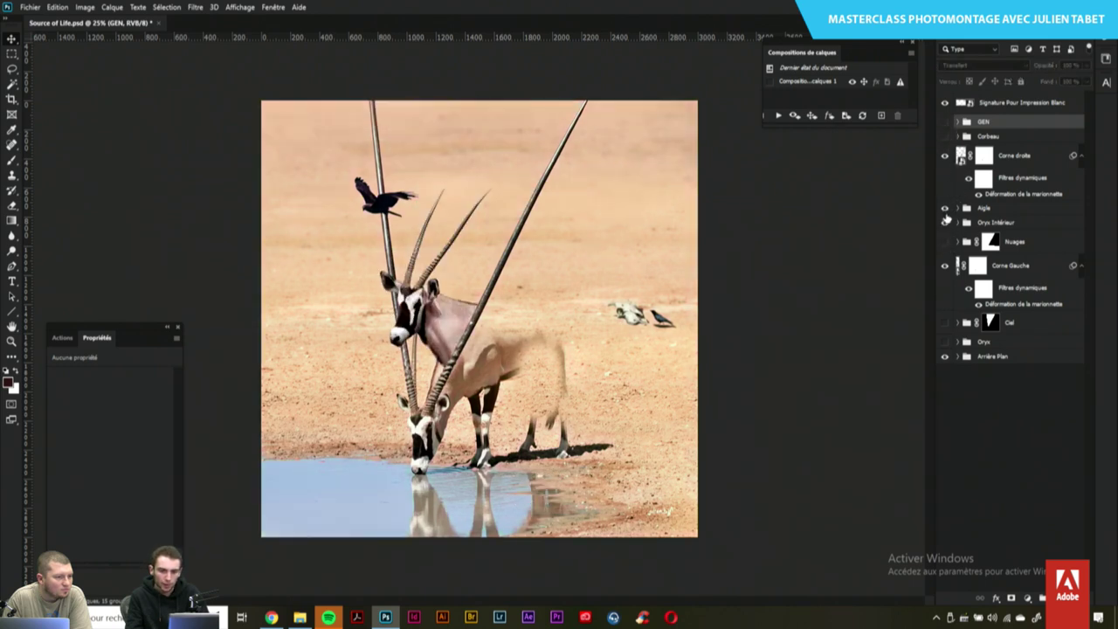
{"action": "left_click", "coordinate": [944, 208]}
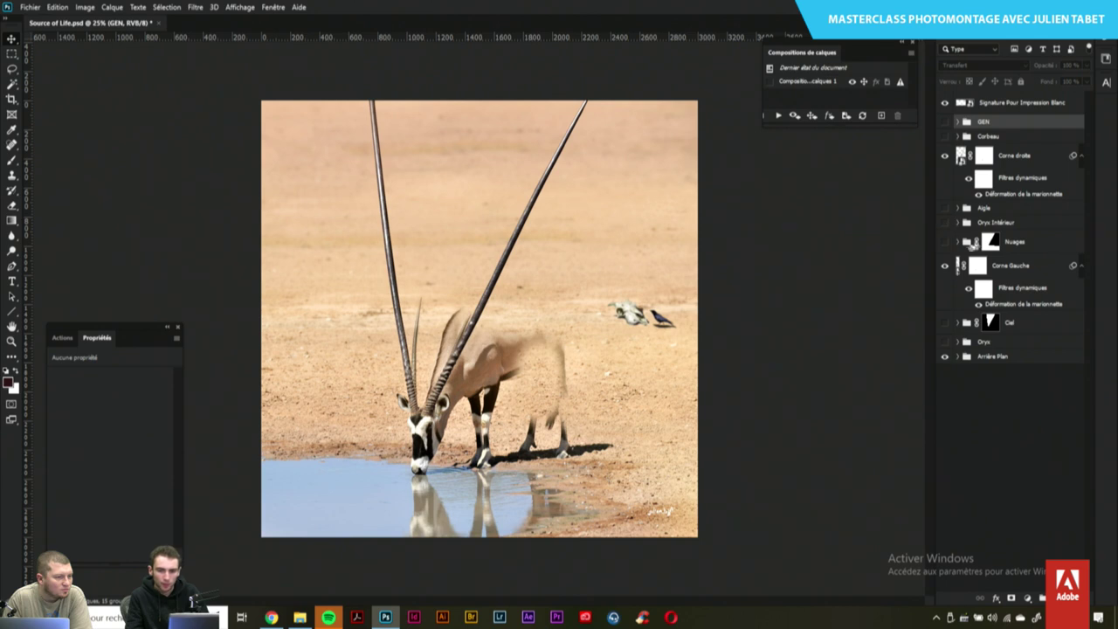
{"action": "left_click", "coordinate": [945, 266]}
{"action": "left_click", "coordinate": [944, 156]}
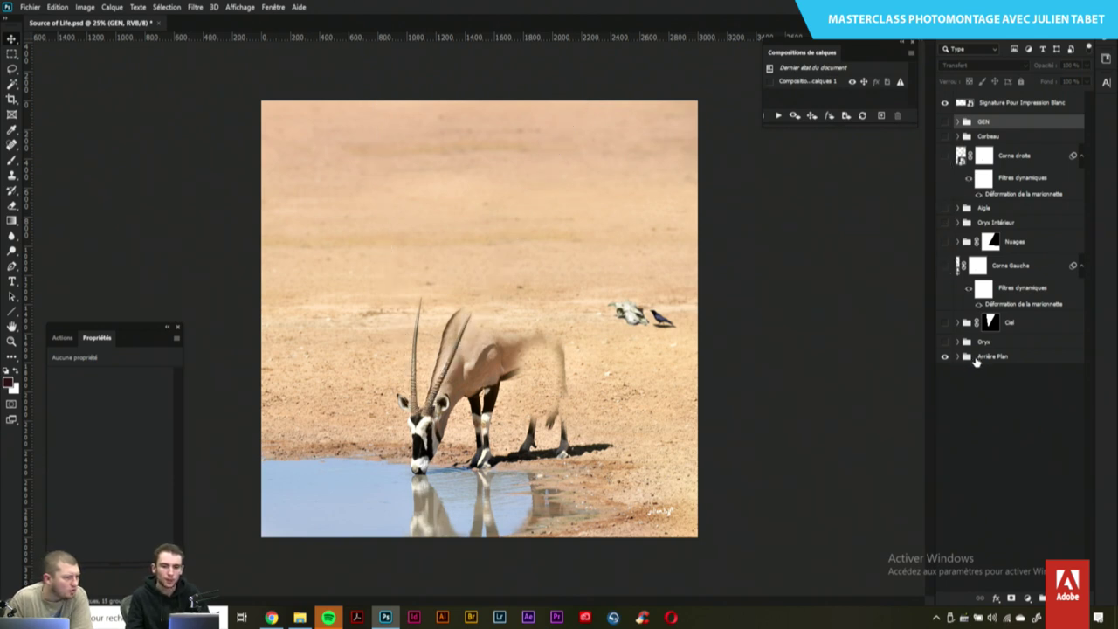
Restore the montage with the saved layer comp, then hide every layer from GEN down to Ciel
{"action": "left_click", "coordinate": [830, 84]}
{"action": "left_click", "coordinate": [769, 83]}
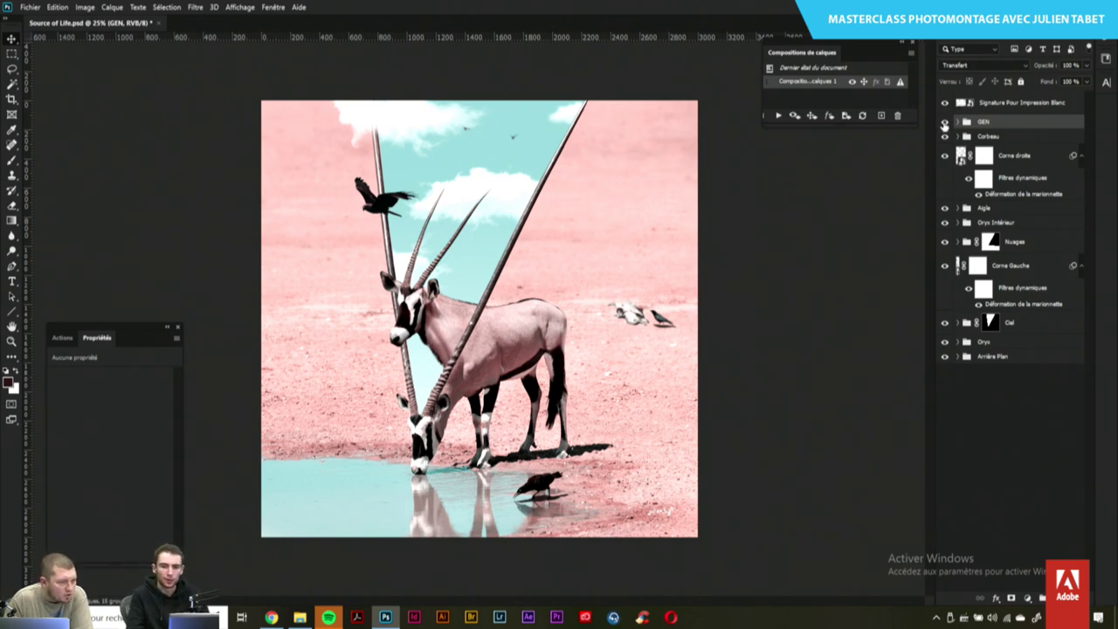
{"action": "left_click_drag", "start_coordinate": [945, 121], "coordinate": [945, 157]}
{"action": "left_click_drag", "start_coordinate": [945, 208], "coordinate": [945, 342]}
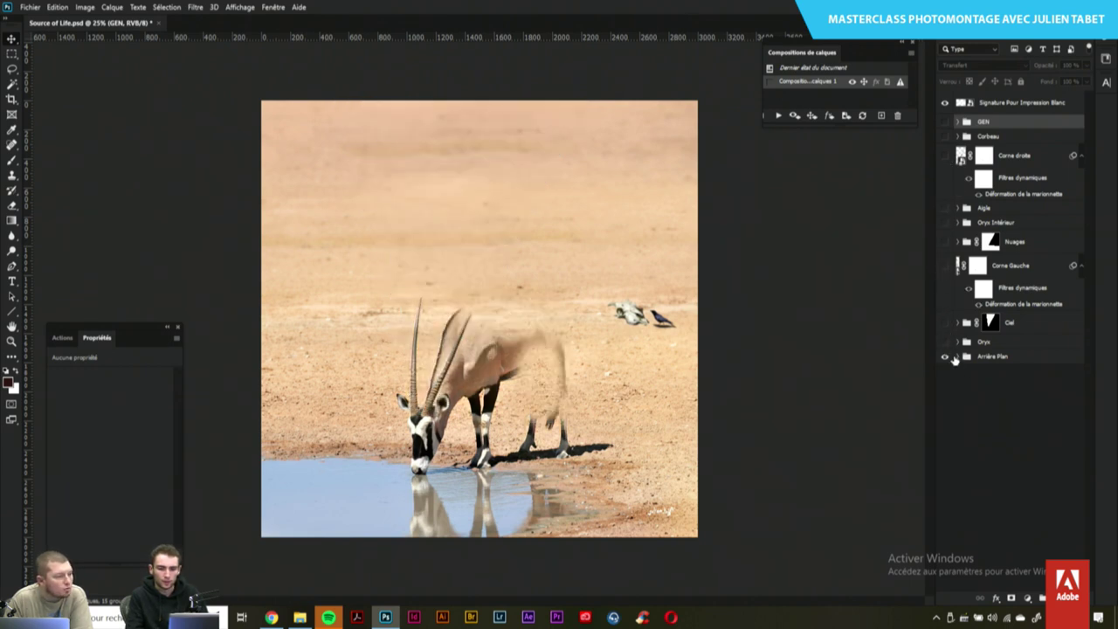
Hide the Oryx and Skelette groups, preview Sol's upper layers, then hide the whole Sol group
{"action": "left_click", "coordinate": [956, 357]}
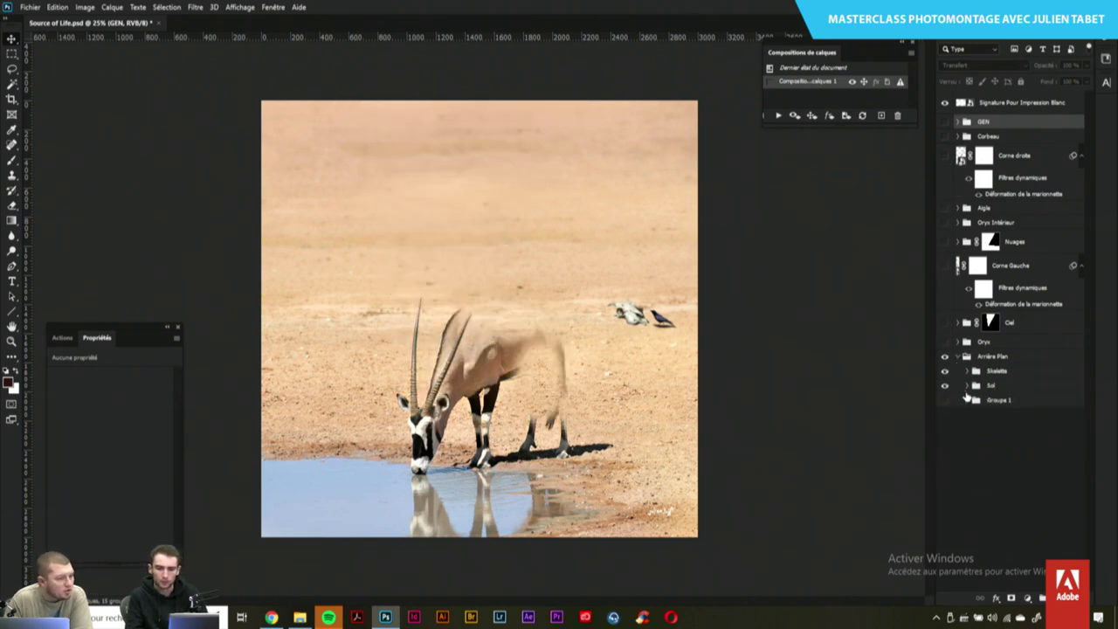
{"action": "left_click", "coordinate": [945, 370]}
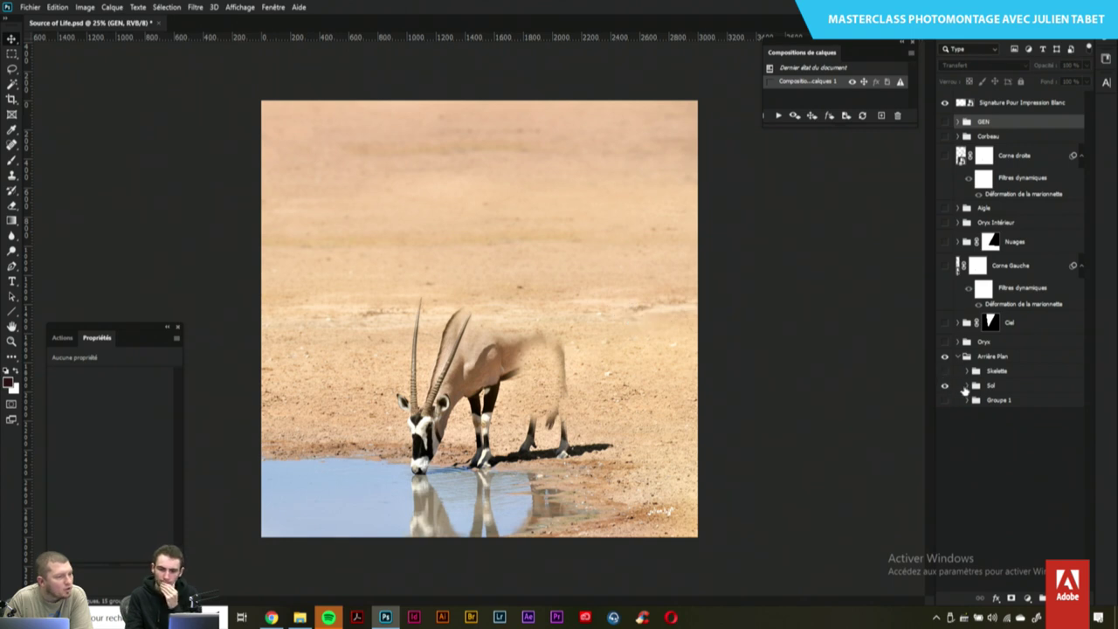
{"action": "left_click", "coordinate": [965, 386]}
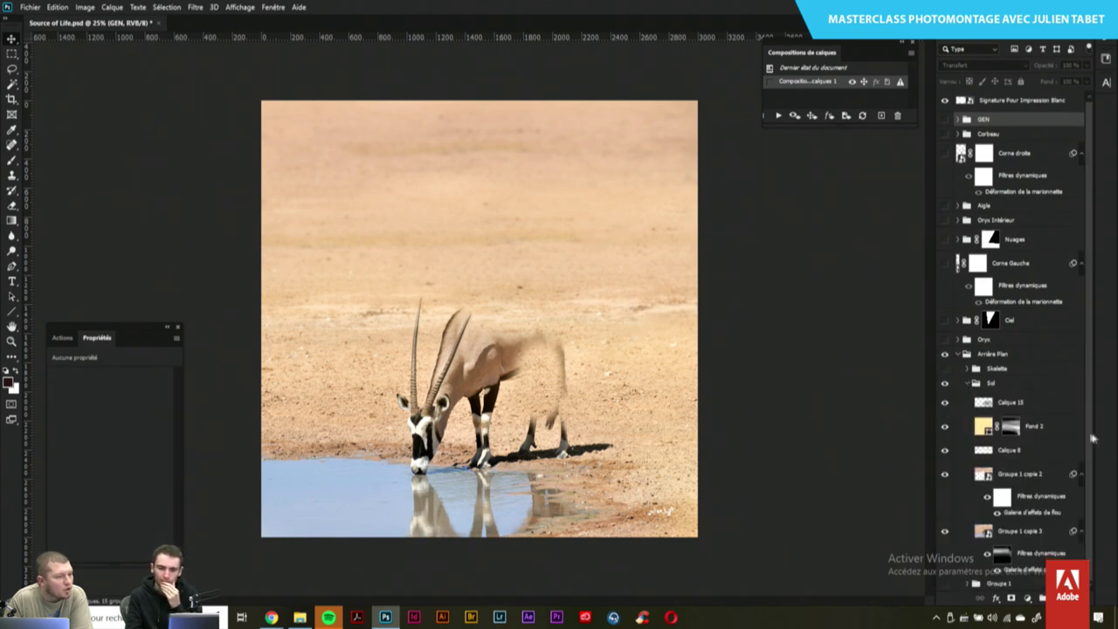
{"action": "left_click_drag", "start_coordinate": [947, 474], "coordinate": [945, 403]}
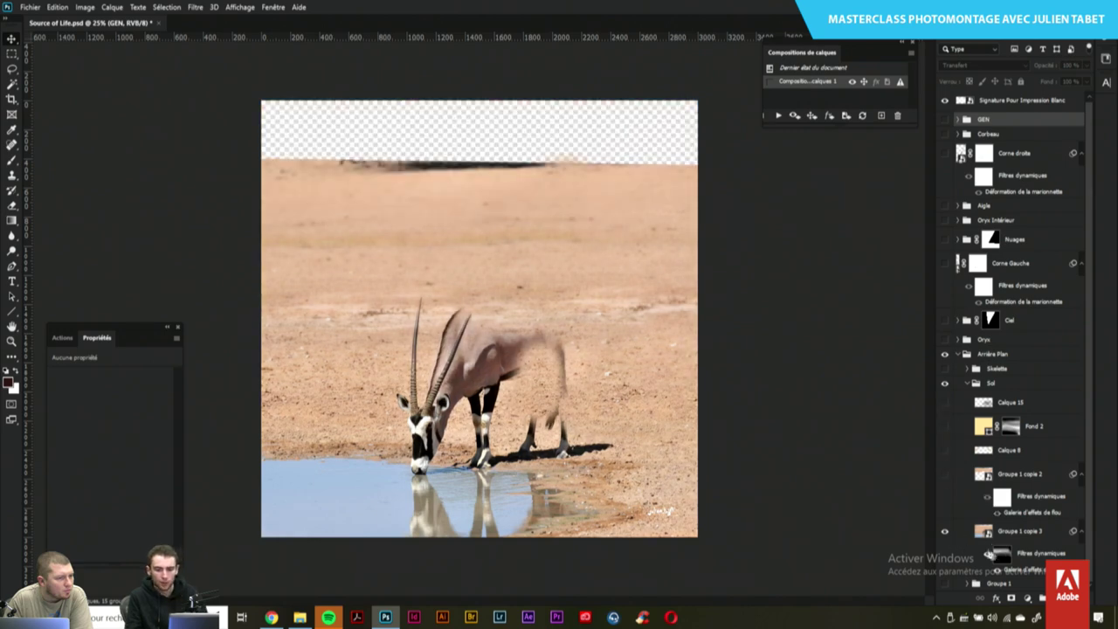
{"action": "left_click_drag", "start_coordinate": [945, 403], "coordinate": [945, 476]}
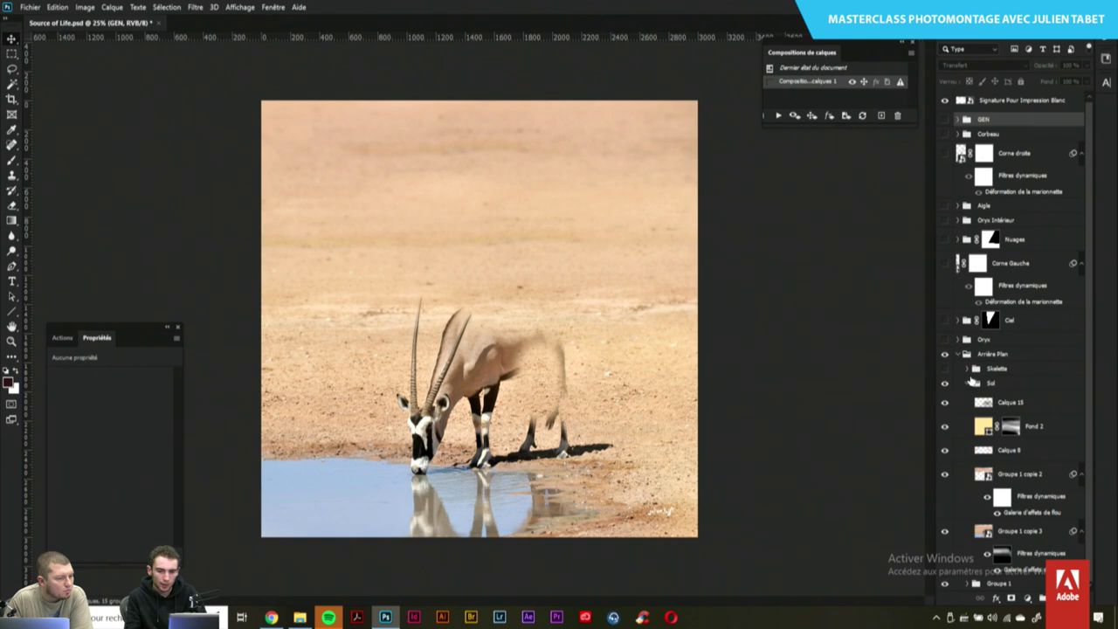
{"action": "left_click", "coordinate": [969, 384]}
{"action": "left_click", "coordinate": [945, 388]}
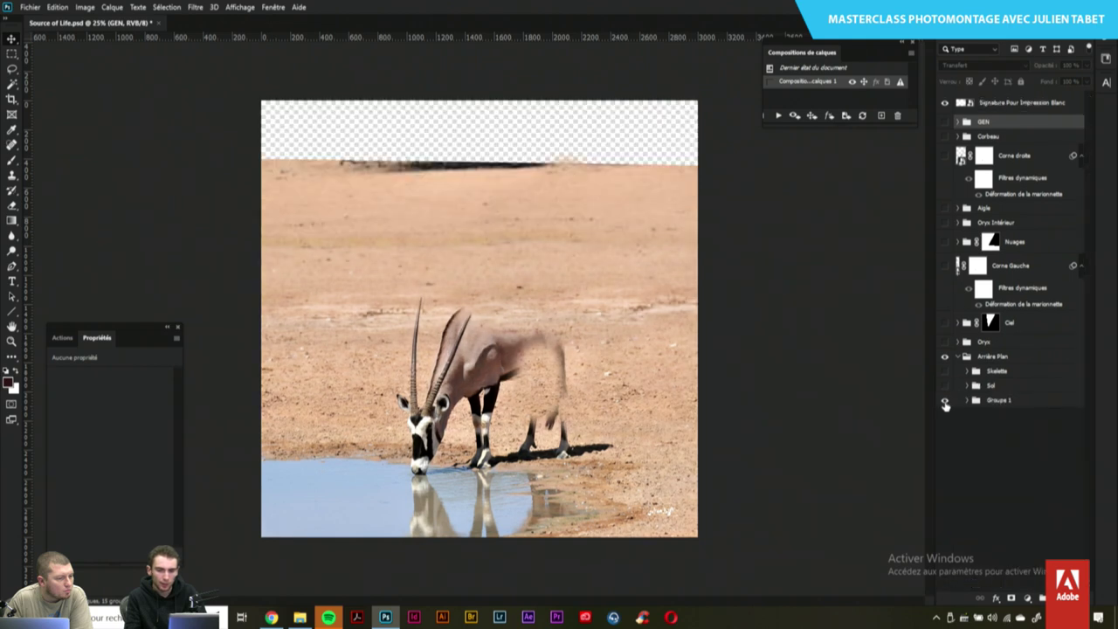
Expand Groupe 1, hide Calque 2 and select the shutterstock photo layer
{"action": "left_click_drag", "start_coordinate": [966, 403], "coordinate": [1056, 400]}
{"action": "left_click", "coordinate": [968, 400]}
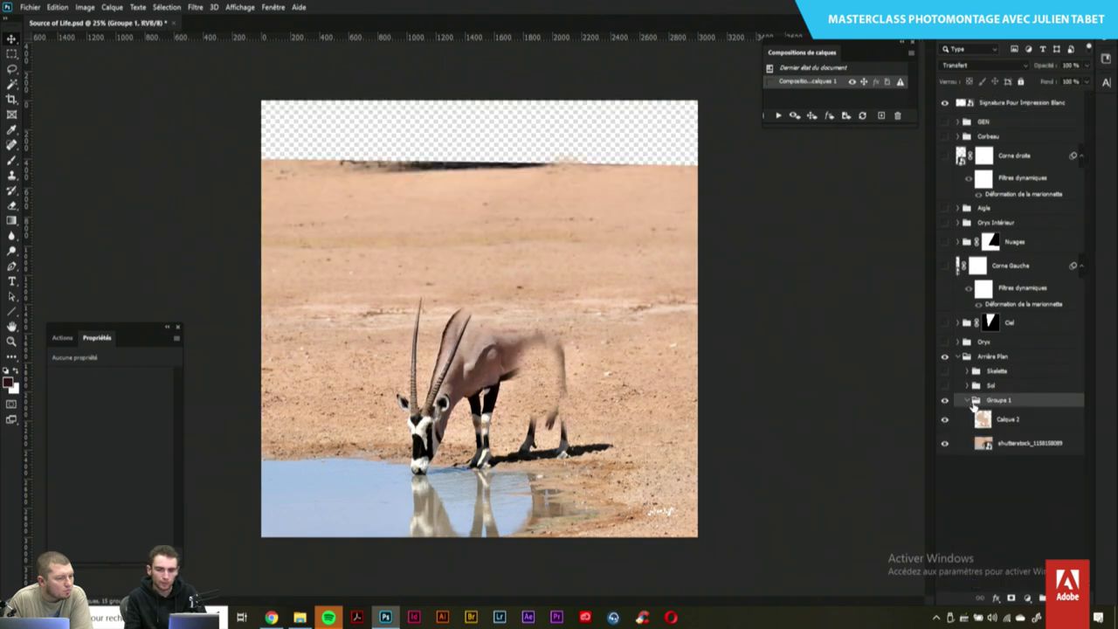
{"action": "left_click", "coordinate": [944, 422]}
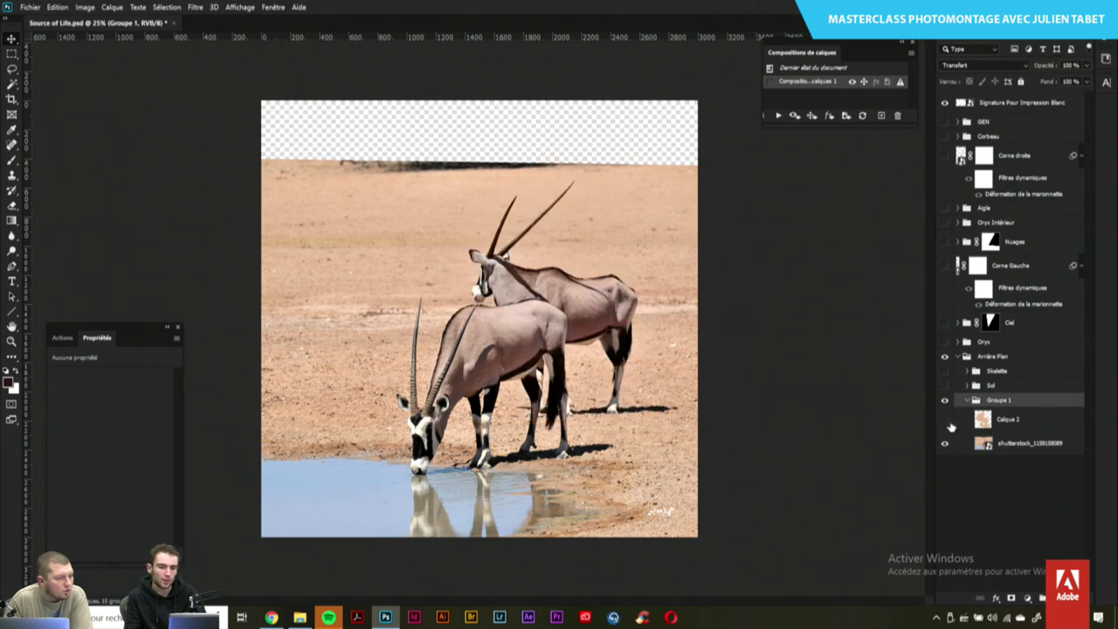
{"action": "left_click", "coordinate": [1009, 419]}
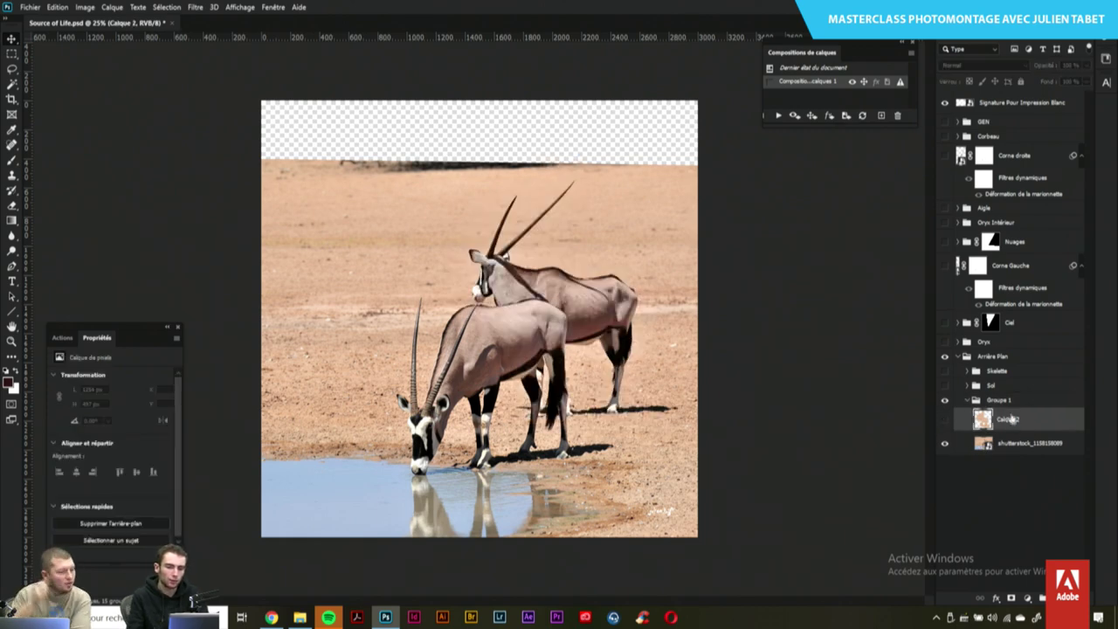
{"action": "left_click", "coordinate": [1014, 443]}
Zoom in and, with the Pen tool, start the path from the horn along the oryx's back
{"action": "key", "text": "ctrl+plus"}
{"action": "key", "text": "ctrl+plus"}
{"action": "key", "text": "ctrl+plus"}
{"action": "key", "text": "ctrl+plus"}
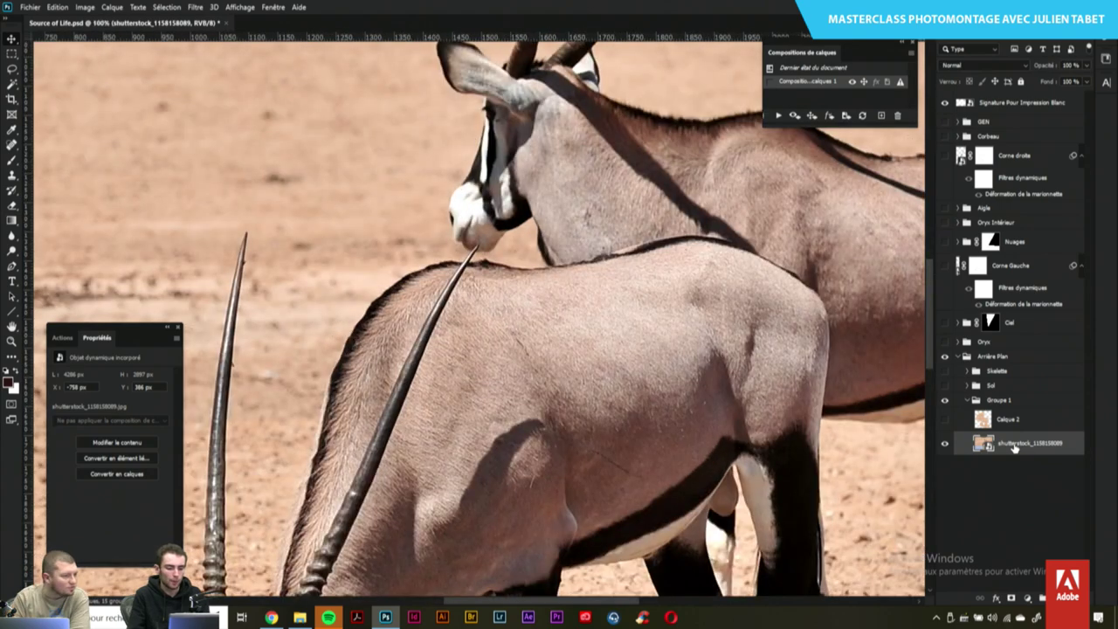
{"action": "key", "text": "p"}
{"action": "key", "text": "ctrl+plus"}
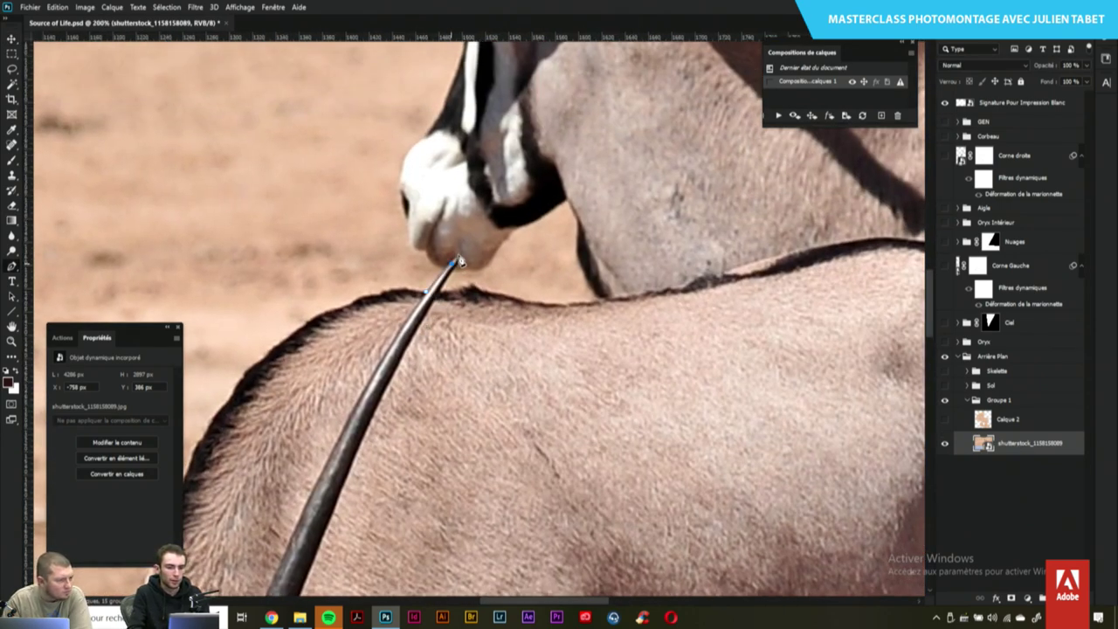
{"action": "key", "text": "ctrl+plus"}
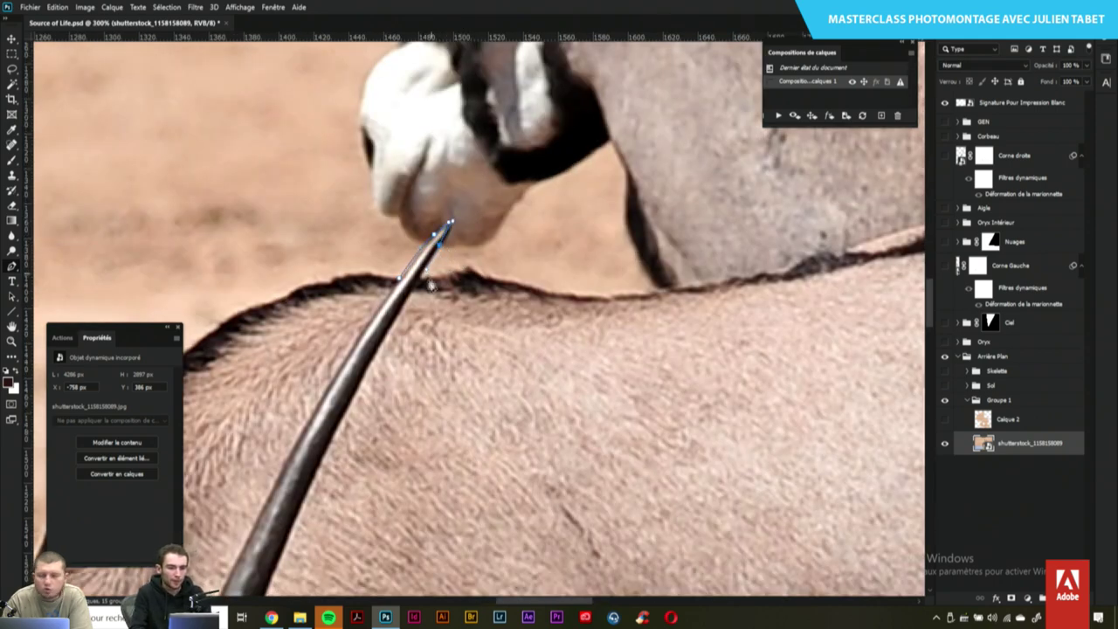
{"action": "key", "text": "alt"}
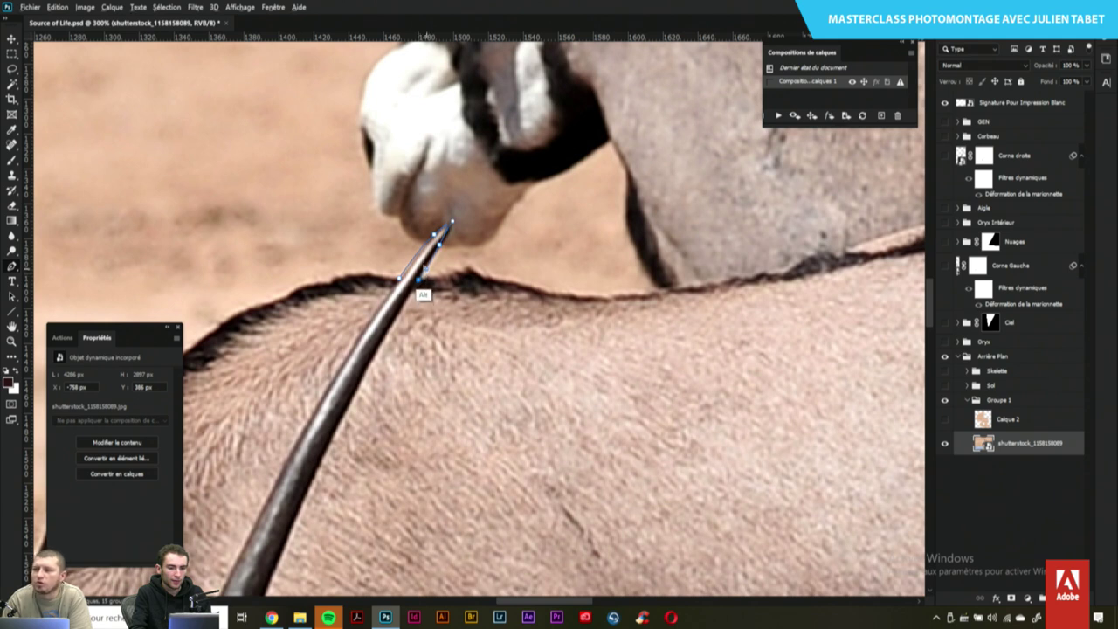
{"action": "left_click_drag", "start_coordinate": [420, 278], "coordinate": [446, 279]}
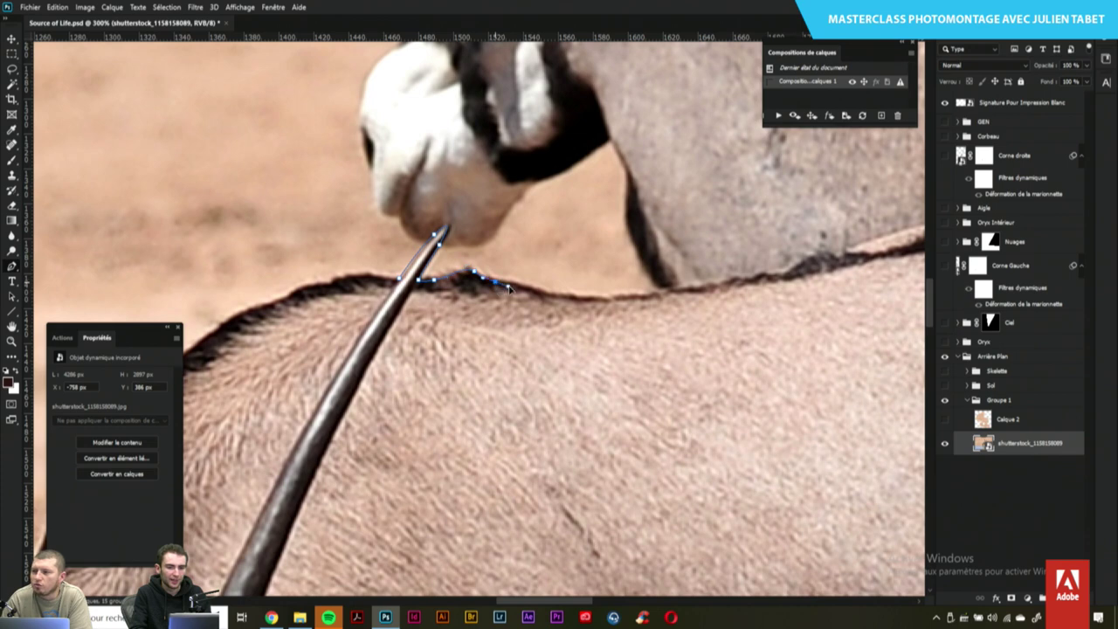
{"action": "left_click_drag", "start_coordinate": [548, 300], "coordinate": [560, 301]}
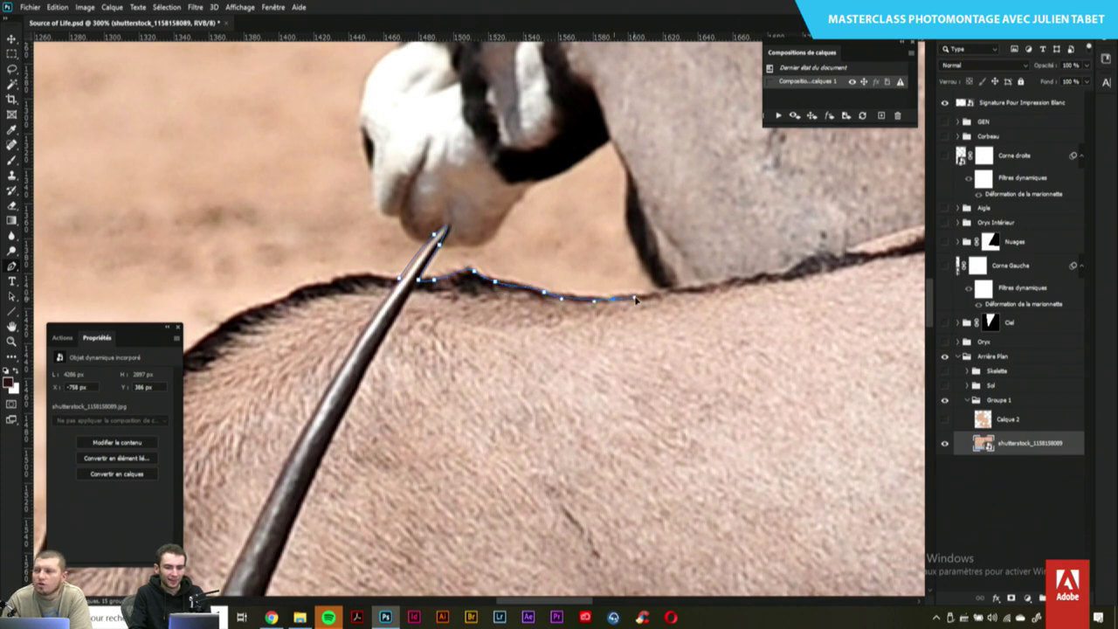
{"action": "left_click_drag", "start_coordinate": [742, 284], "coordinate": [665, 329]}
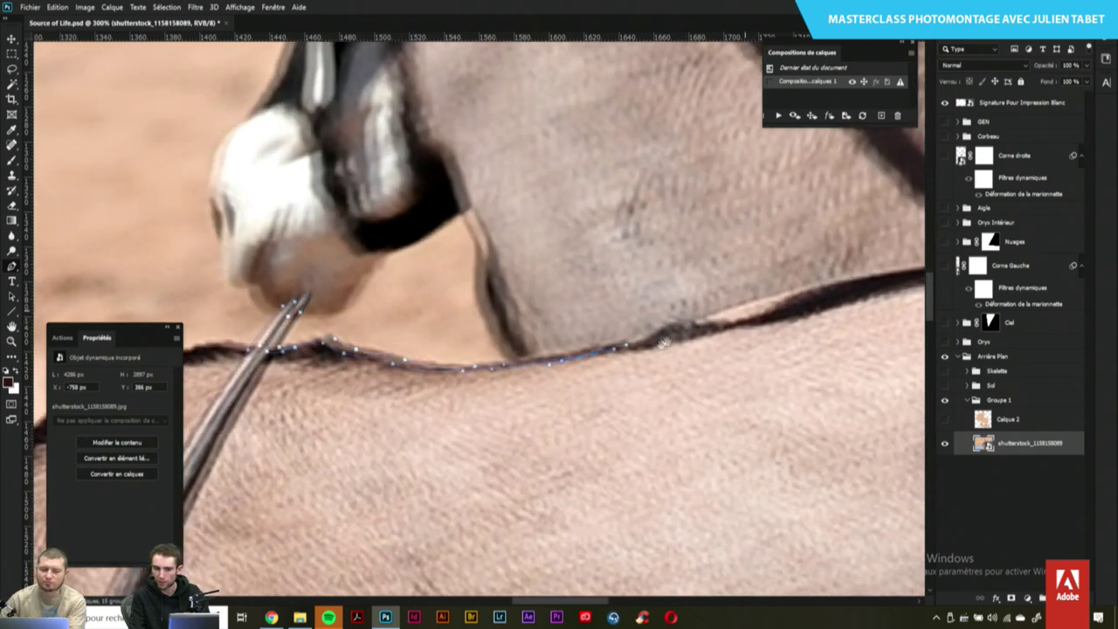
{"action": "mouse_move", "coordinate": [705, 323]}
{"action": "left_mouse_down"}
{"action": "mouse_move", "coordinate": [651, 363]}
{"action": "mouse_move", "coordinate": [753, 323]}
{"action": "mouse_move", "coordinate": [666, 330]}
{"action": "left_mouse_up"}
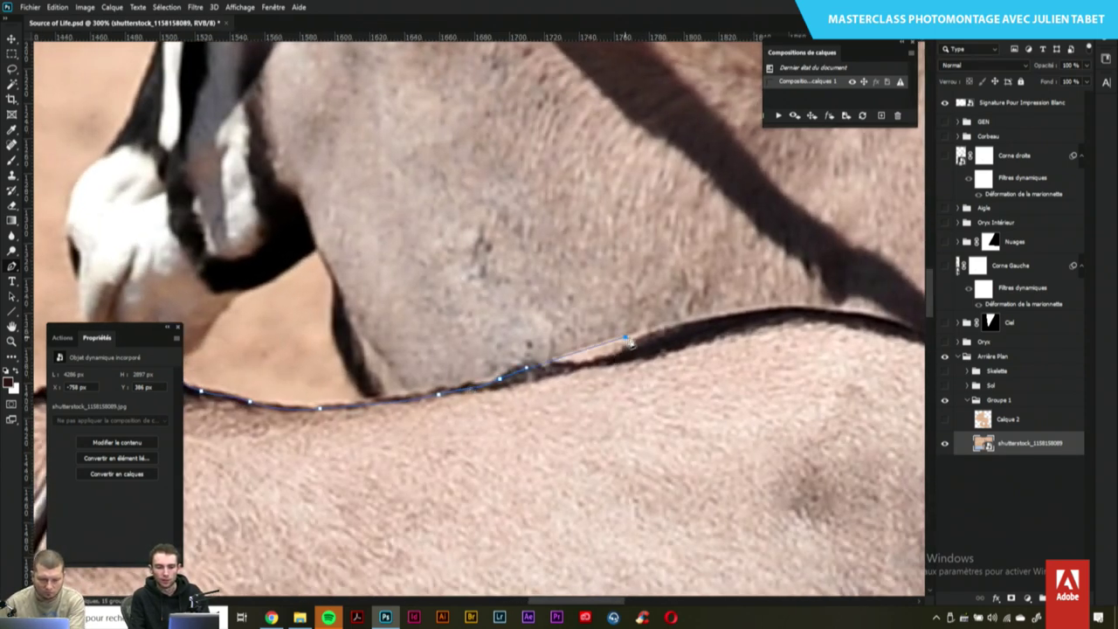
Continue the path along the back, over the rump and down the rear thigh
{"action": "left_click", "coordinate": [673, 327]}
{"action": "left_click_drag", "start_coordinate": [673, 327], "coordinate": [526, 351]}
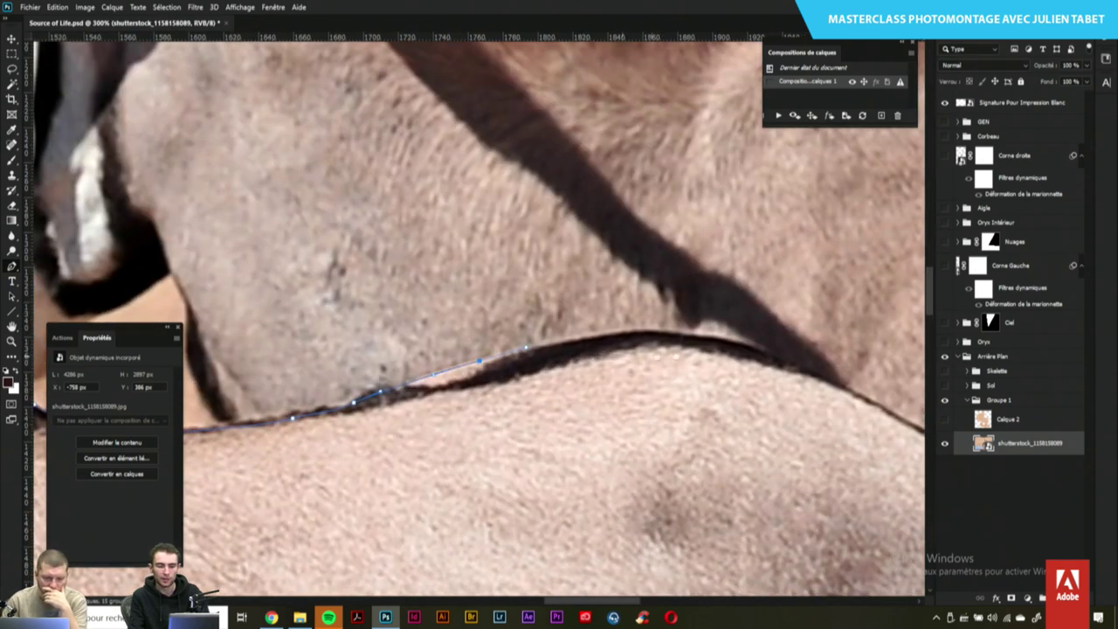
{"action": "mouse_move", "coordinate": [732, 341]}
{"action": "left_mouse_down"}
{"action": "mouse_move", "coordinate": [836, 371]}
{"action": "mouse_move", "coordinate": [512, 267]}
{"action": "left_mouse_up"}
{"action": "left_click", "coordinate": [638, 330]}
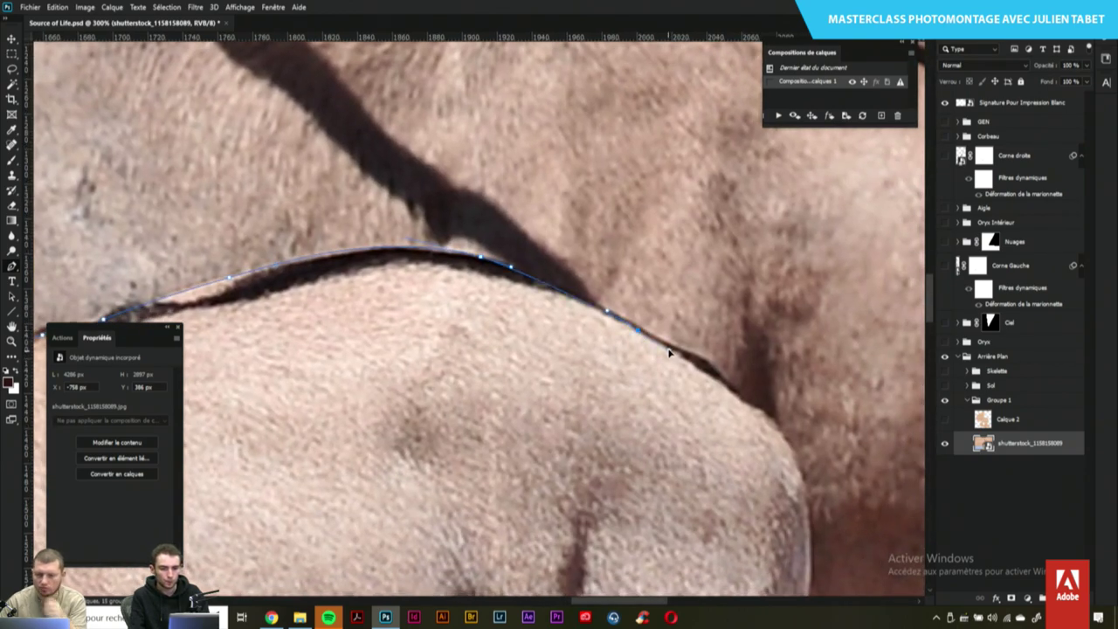
{"action": "left_click", "coordinate": [670, 349]}
{"action": "left_click", "coordinate": [706, 368]}
{"action": "left_click_drag", "start_coordinate": [715, 382], "coordinate": [688, 351]}
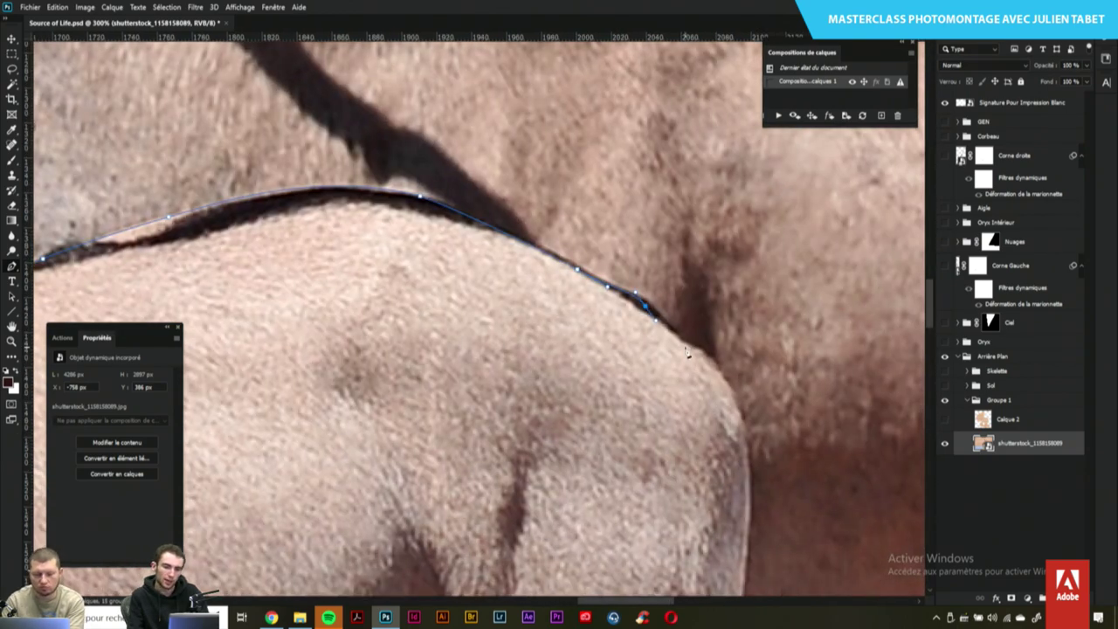
{"action": "mouse_move", "coordinate": [742, 428]}
{"action": "left_mouse_down"}
{"action": "mouse_move", "coordinate": [753, 472]}
{"action": "mouse_move", "coordinate": [698, 223]}
{"action": "left_mouse_up"}
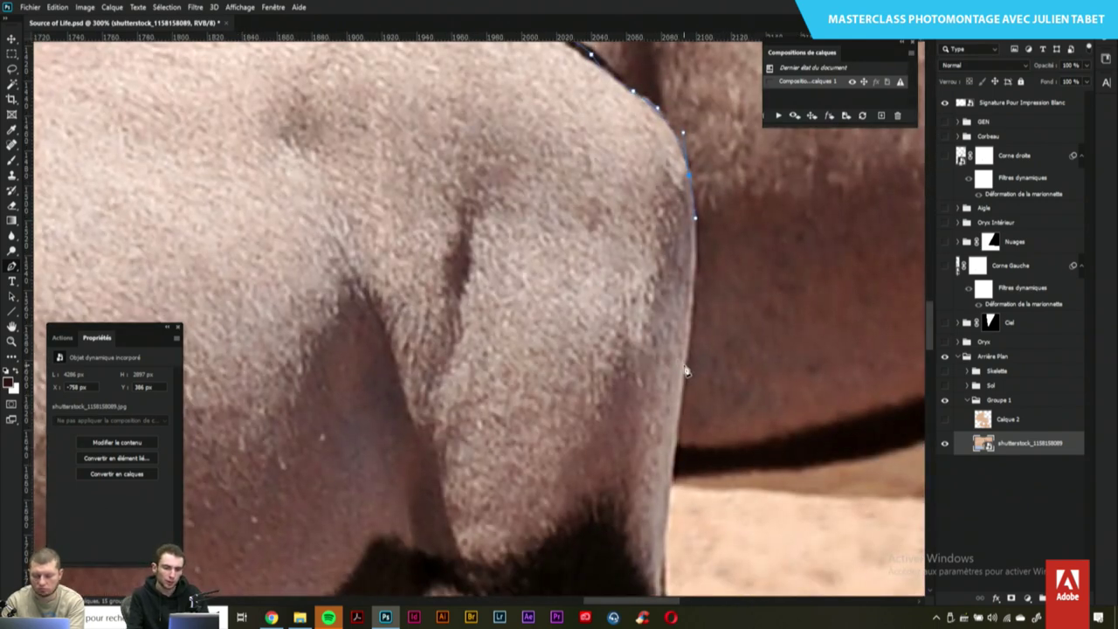
{"action": "left_click_drag", "start_coordinate": [683, 365], "coordinate": [675, 422]}
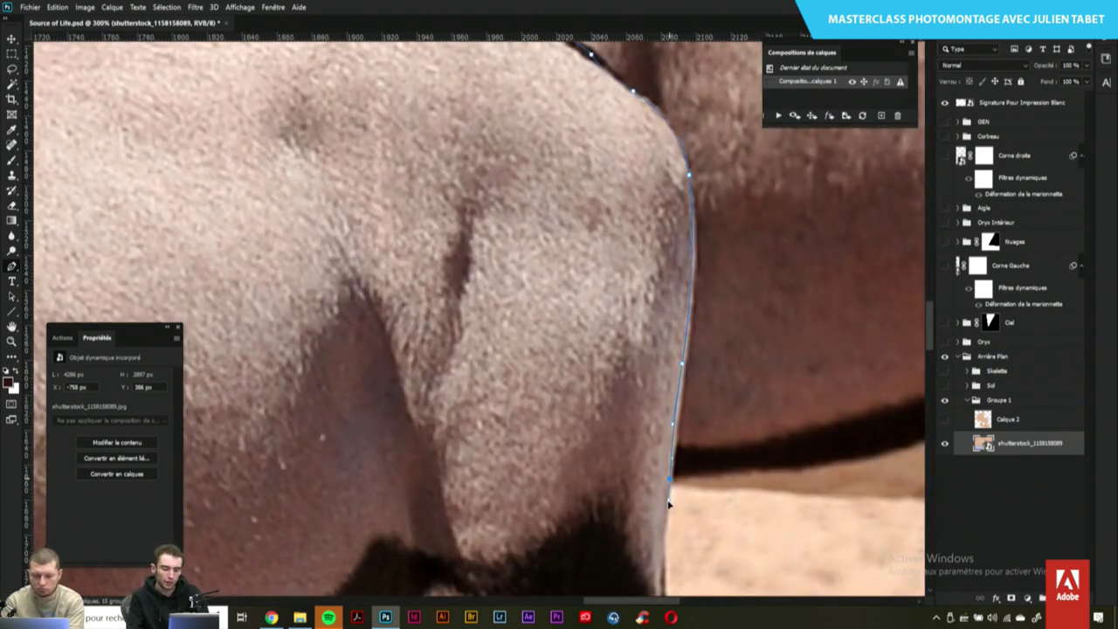
Trace curved points down the first hind leg toward the hoof
{"action": "key", "text": "ctrl+minus"}
{"action": "key", "text": "ctrl+minus"}
{"action": "key", "text": "ctrl+minus"}
{"action": "key", "text": "ctrl+minus"}
{"action": "key", "text": "ctrl+minus"}
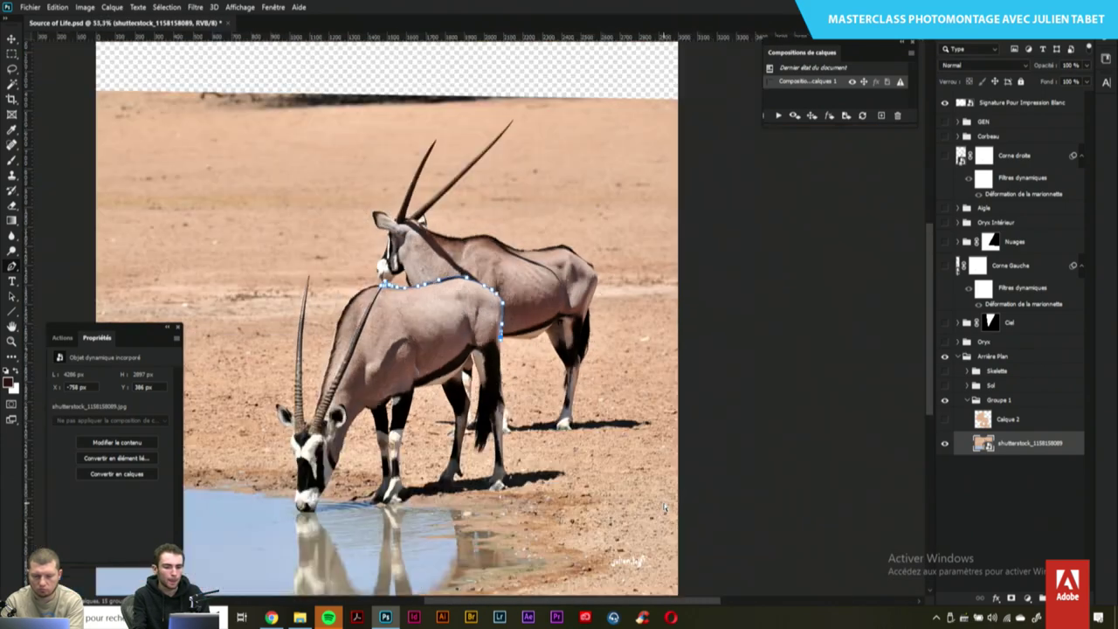
{"action": "key", "text": "ctrl+plus"}
{"action": "key", "text": "ctrl+plus"}
{"action": "key", "text": "ctrl+plus"}
{"action": "key", "text": "ctrl+plus"}
{"action": "mouse_move", "coordinate": [537, 584]}
{"action": "left_mouse_down"}
{"action": "mouse_move", "coordinate": [466, 165]}
{"action": "mouse_move", "coordinate": [533, 194]}
{"action": "left_mouse_up"}
{"action": "left_click_drag", "start_coordinate": [537, 232], "coordinate": [531, 234]}
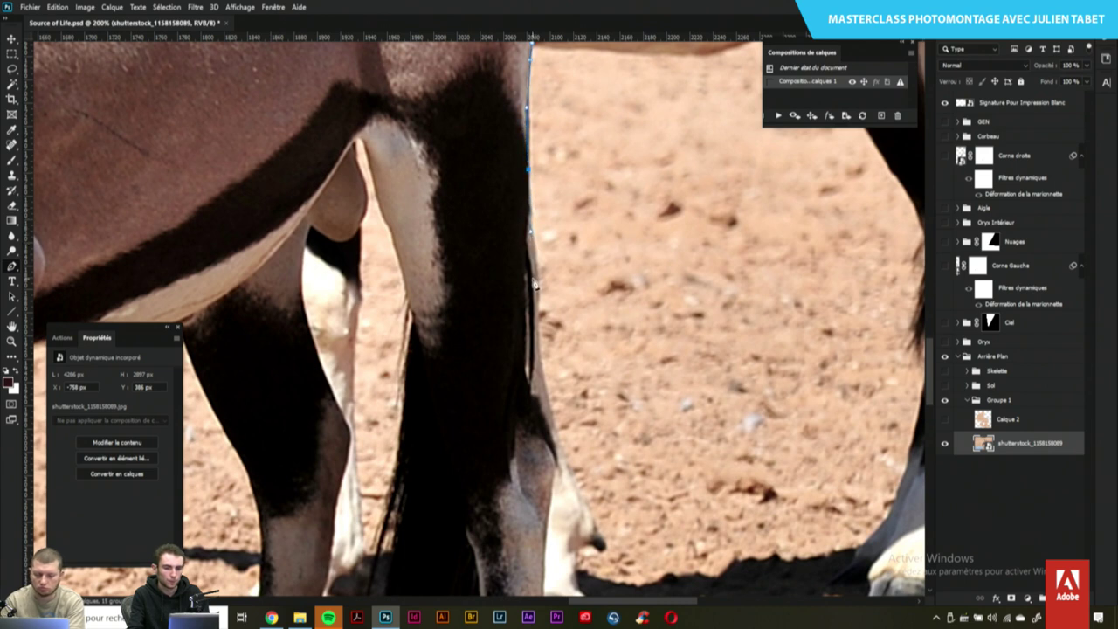
{"action": "left_click_drag", "start_coordinate": [535, 283], "coordinate": [540, 302]}
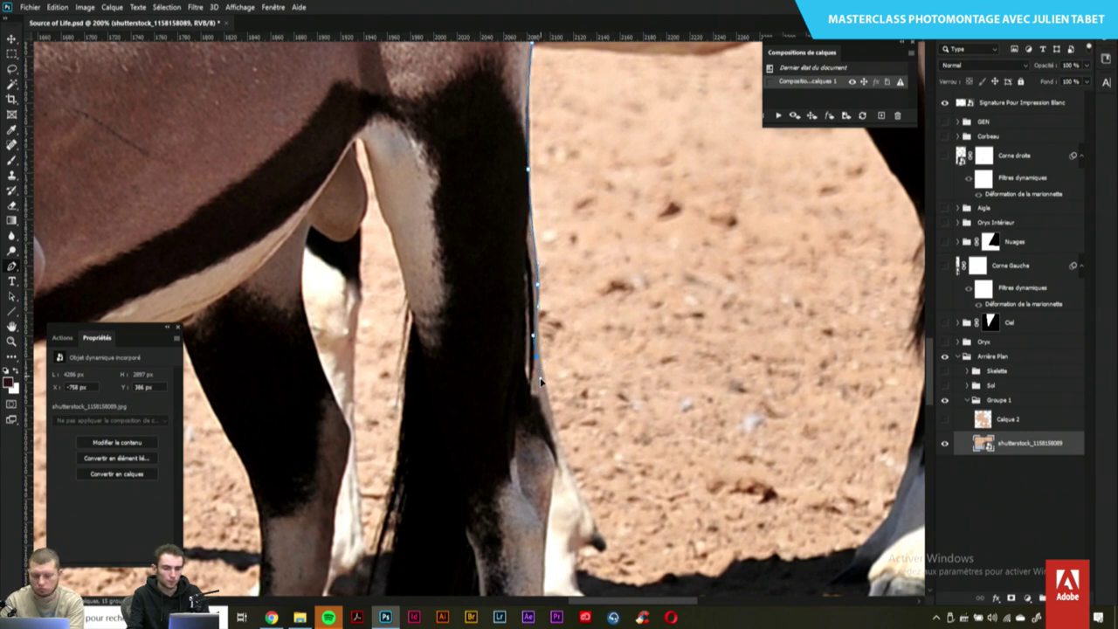
{"action": "left_click_drag", "start_coordinate": [544, 393], "coordinate": [511, 221]}
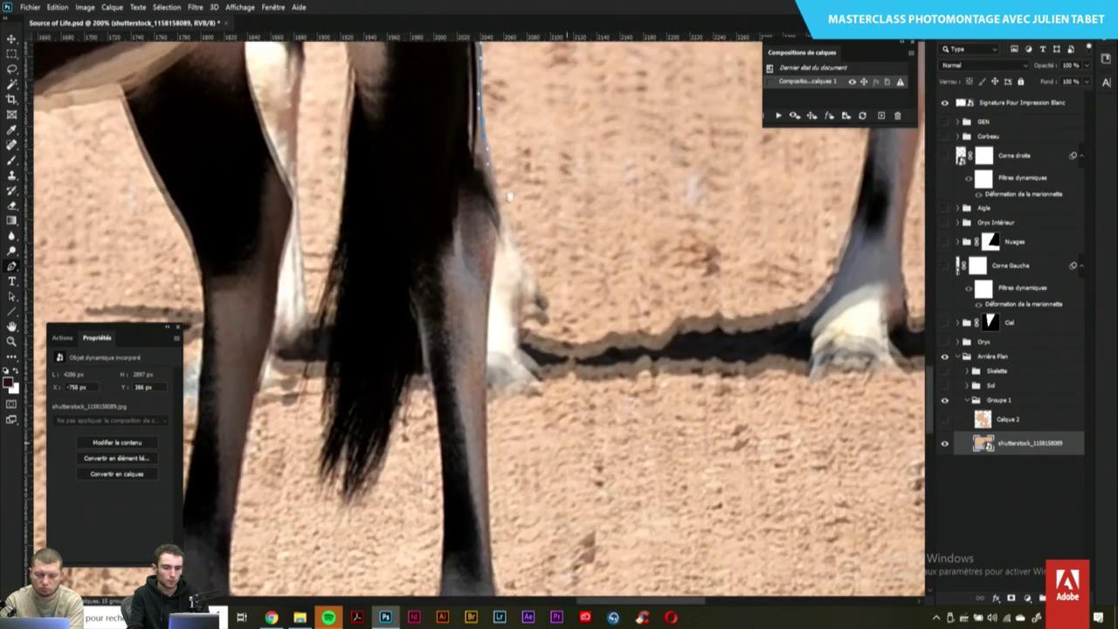
{"action": "left_click", "coordinate": [500, 206]}
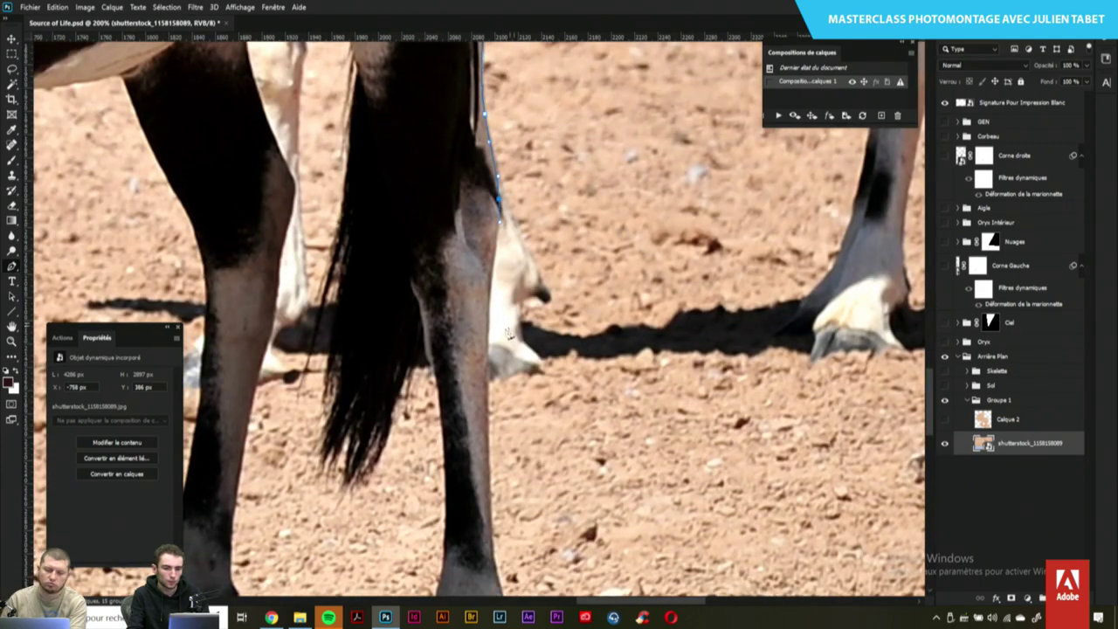
{"action": "left_click_drag", "start_coordinate": [491, 507], "coordinate": [530, 279]}
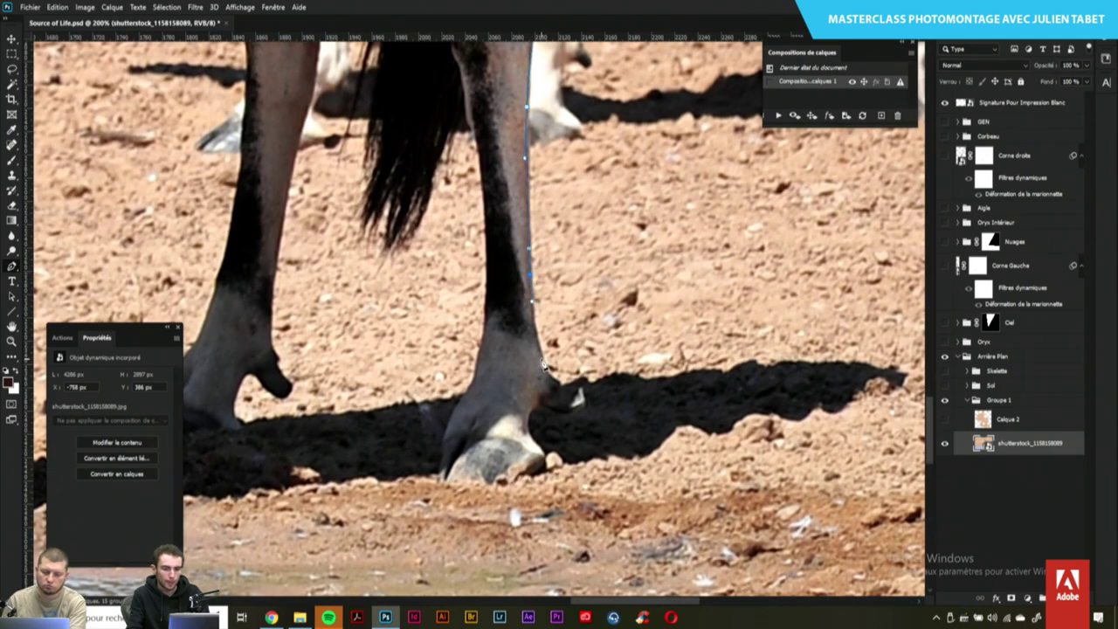
{"action": "left_click_drag", "start_coordinate": [569, 414], "coordinate": [590, 449]}
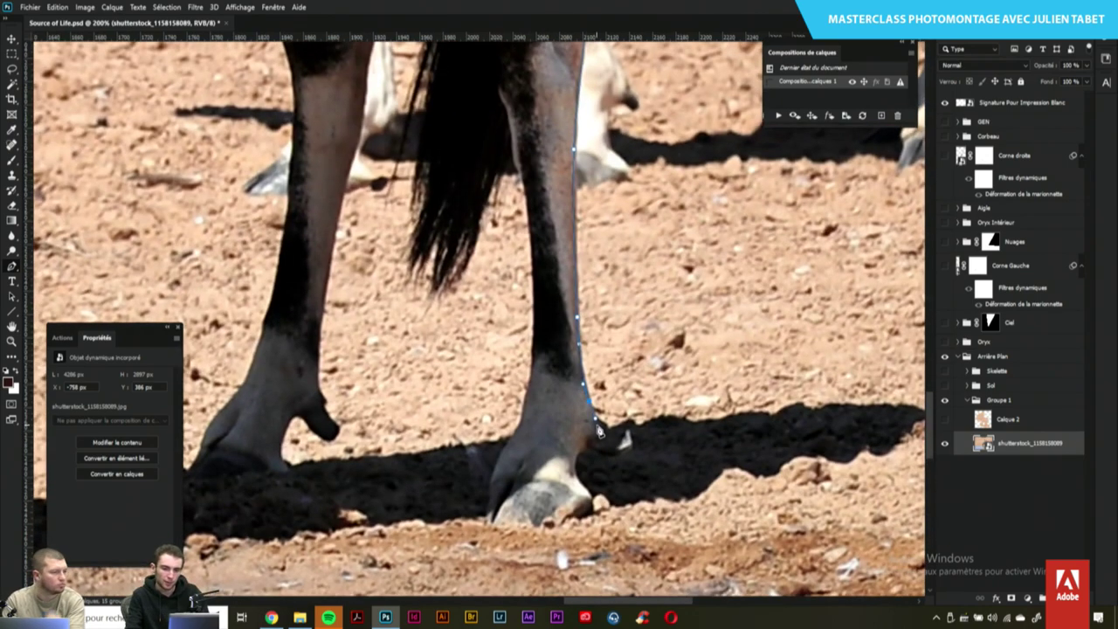
Outline around the bottom of the hoof and back up the leg's left edge
{"action": "left_click", "coordinate": [578, 455]}
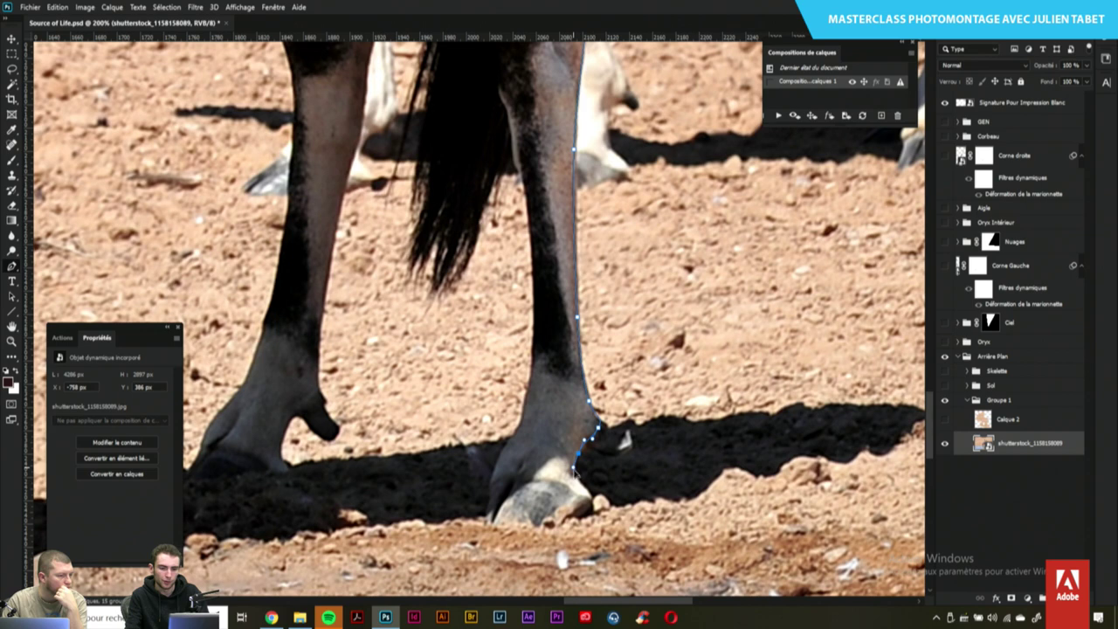
{"action": "left_click", "coordinate": [589, 518]}
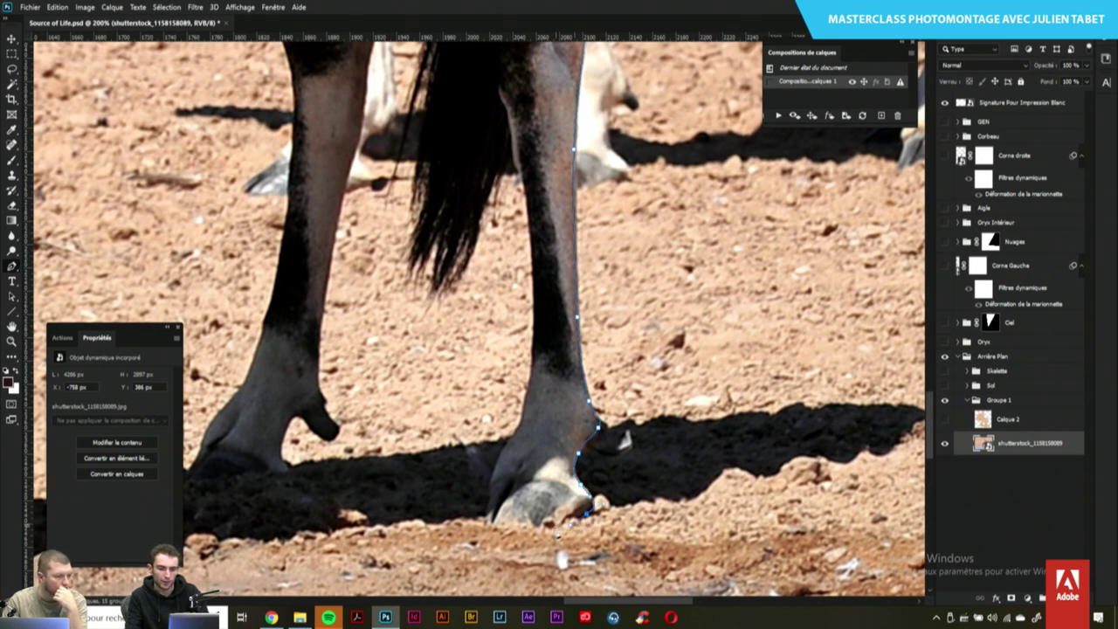
{"action": "left_click", "coordinate": [527, 524]}
{"action": "left_click", "coordinate": [487, 525]}
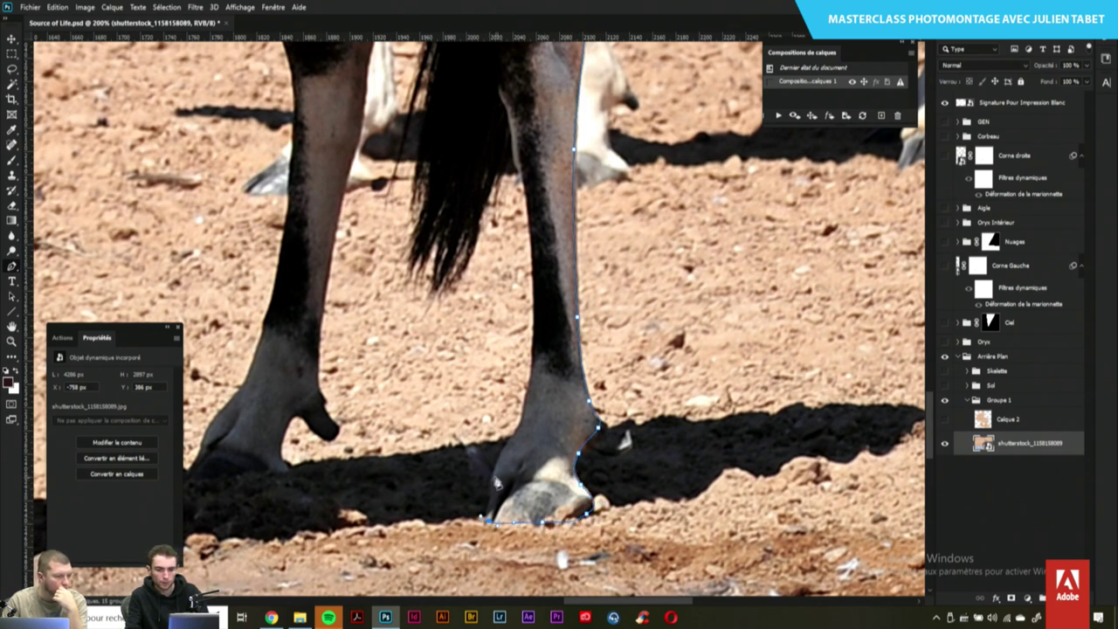
{"action": "left_click", "coordinate": [494, 476]}
{"action": "left_click", "coordinate": [514, 435]}
{"action": "left_click", "coordinate": [532, 368]}
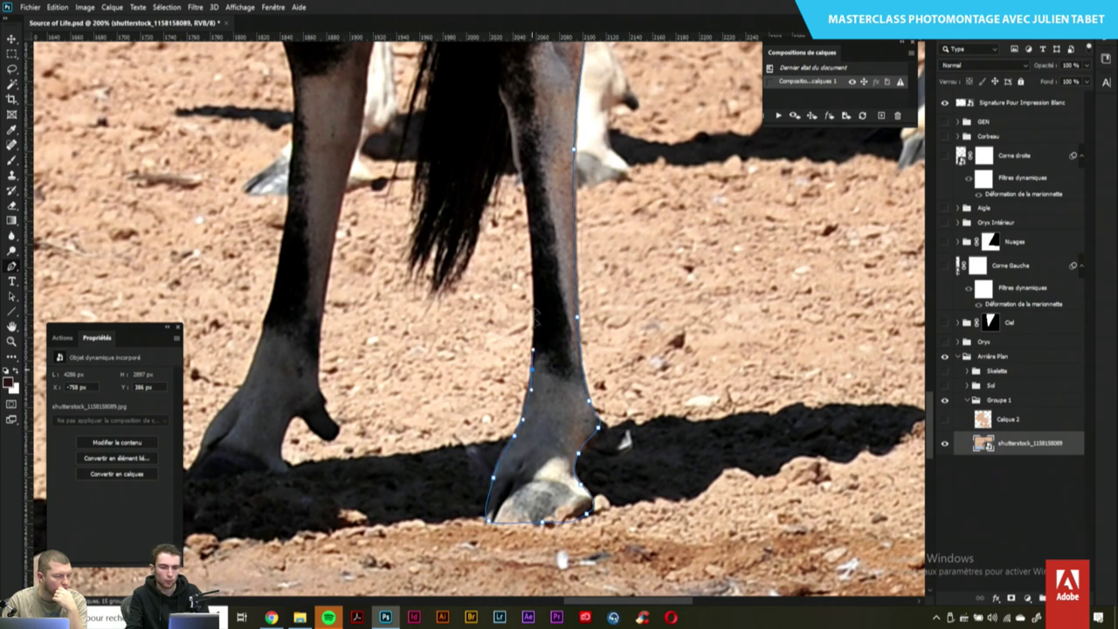
{"action": "left_click", "coordinate": [532, 232]}
{"action": "left_click", "coordinate": [521, 174]}
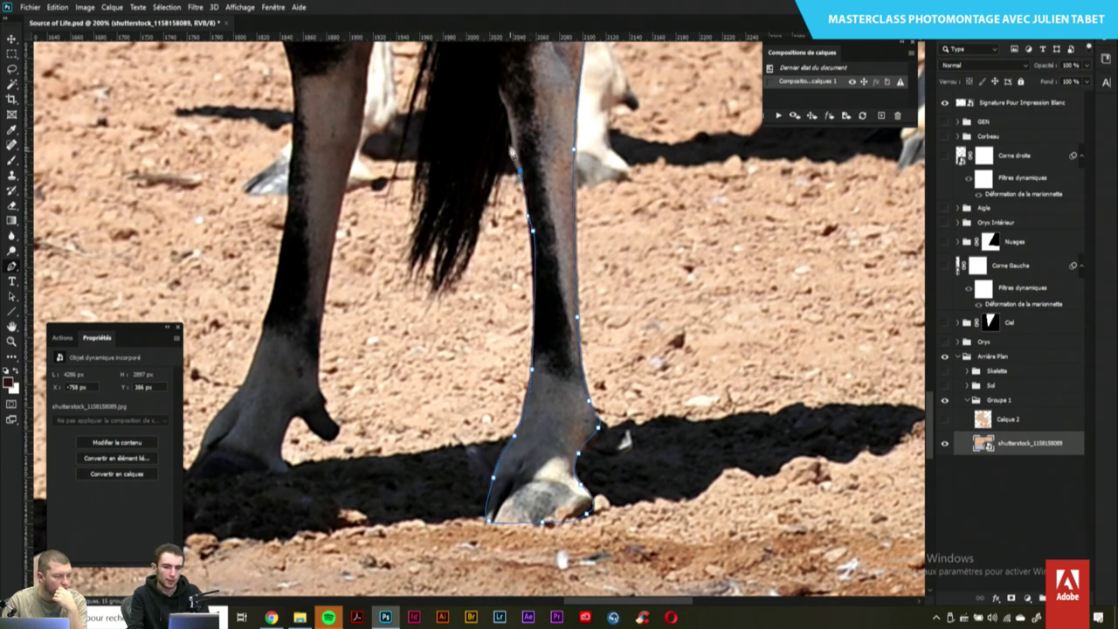
Trace around the tail tip and up the tail's edge
{"action": "left_click", "coordinate": [491, 188]}
{"action": "left_click", "coordinate": [465, 262]}
{"action": "left_click", "coordinate": [414, 260]}
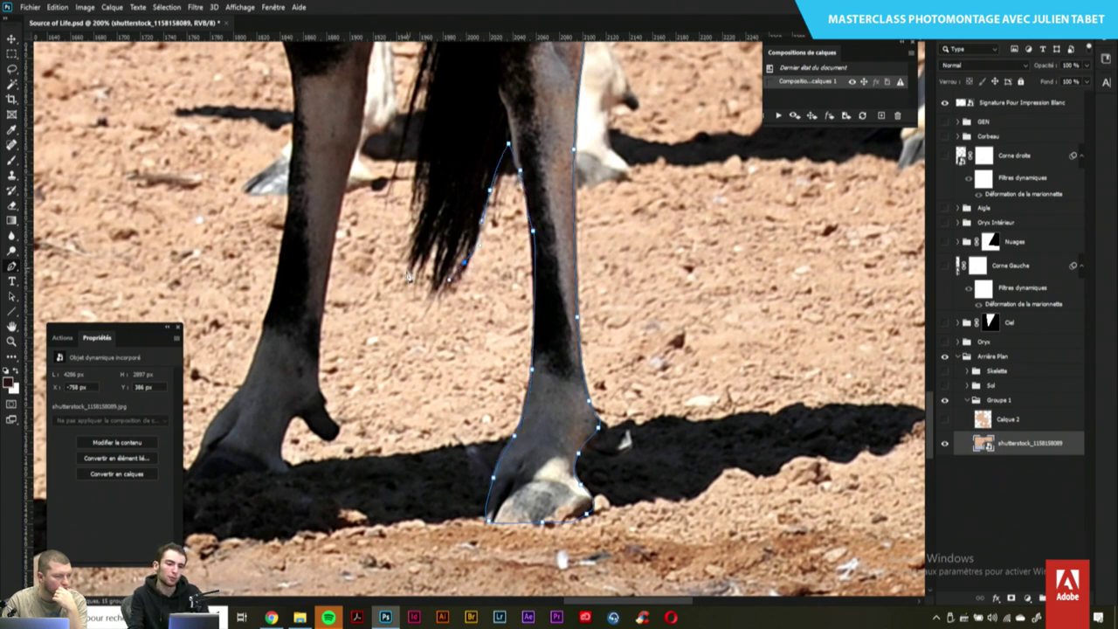
{"action": "left_click_drag", "start_coordinate": [414, 259], "coordinate": [422, 203]}
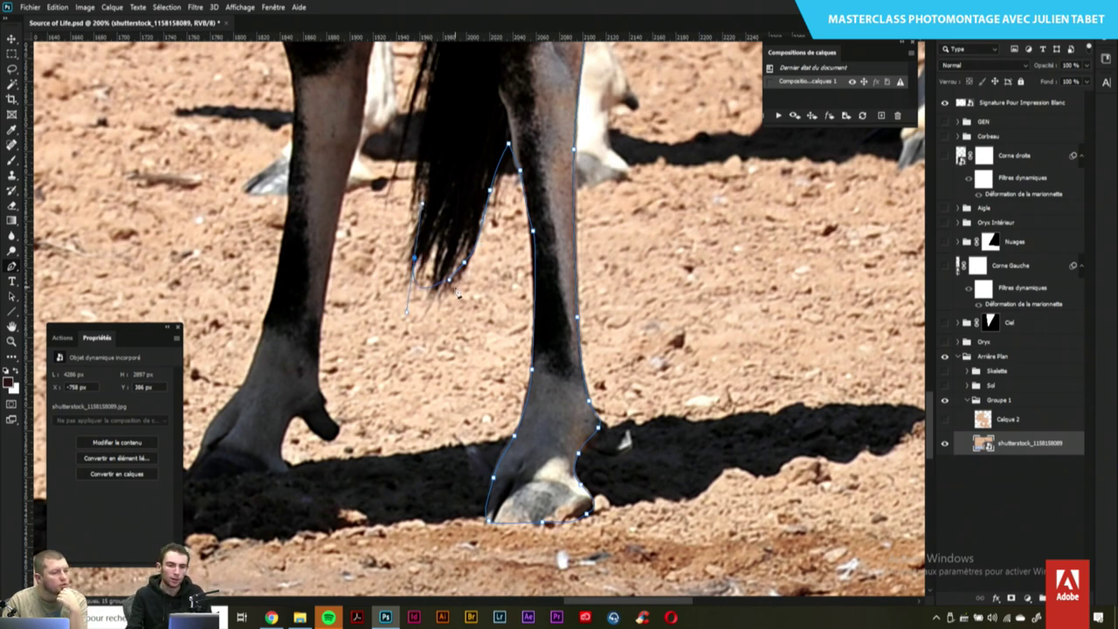
{"action": "left_click_drag", "start_coordinate": [449, 225], "coordinate": [516, 433]}
{"action": "left_click", "coordinate": [494, 376]}
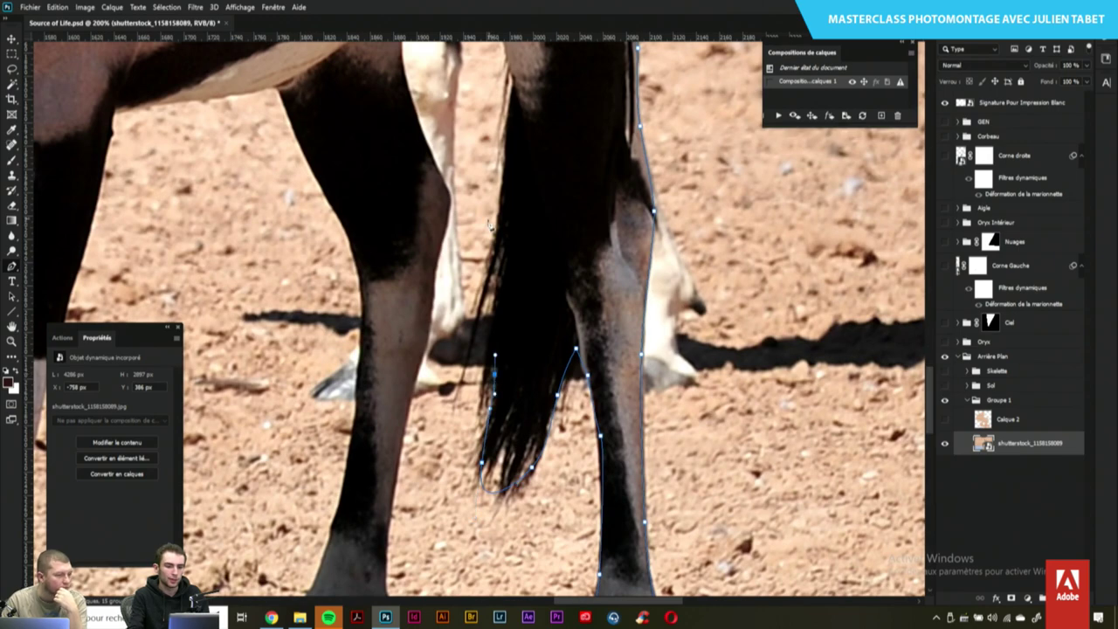
{"action": "left_click", "coordinate": [504, 197]}
Extend the path from the belly down the other hind leg's edge
{"action": "left_click_drag", "start_coordinate": [512, 133], "coordinate": [530, 333]}
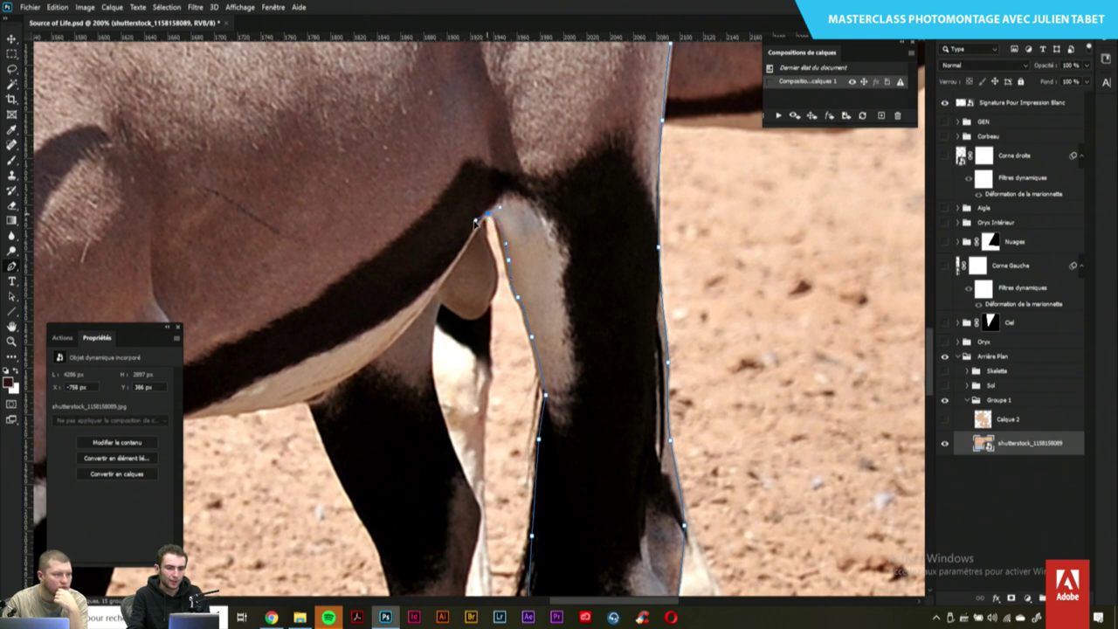
{"action": "left_click", "coordinate": [454, 264]}
{"action": "left_click", "coordinate": [436, 308]}
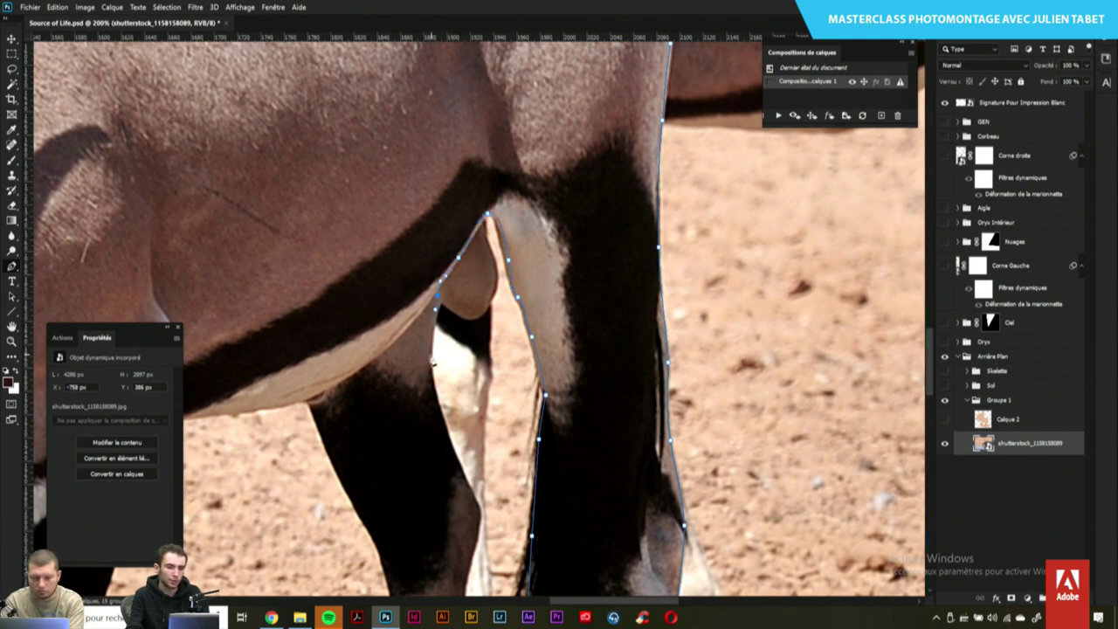
{"action": "scroll", "coordinate": [433, 370], "scroll_direction": "down", "scroll_amount": 5}
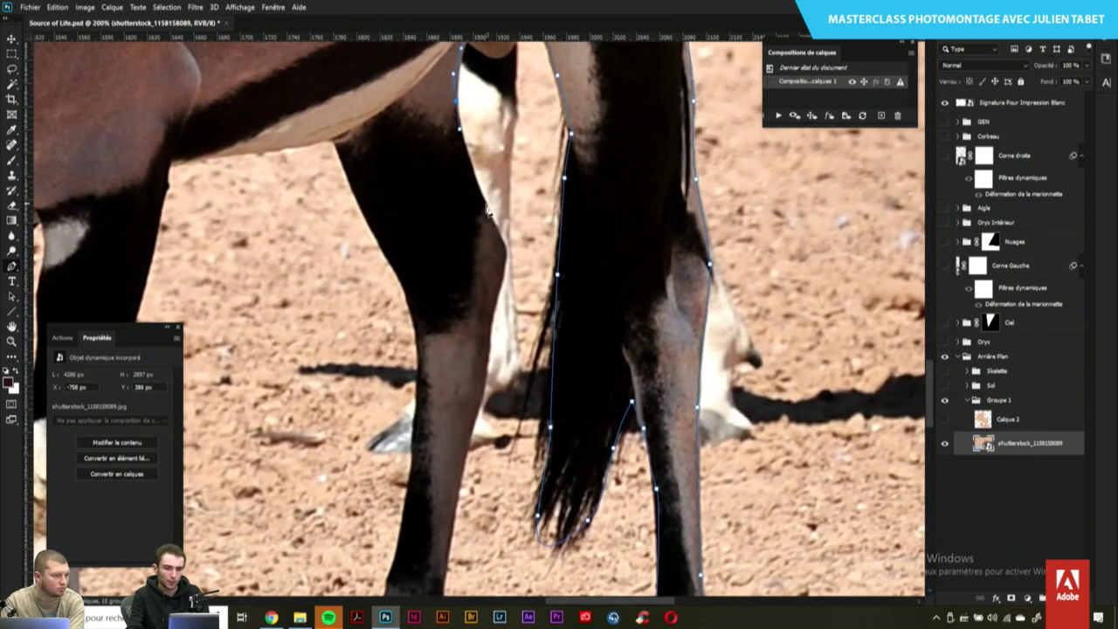
{"action": "left_click", "coordinate": [485, 208]}
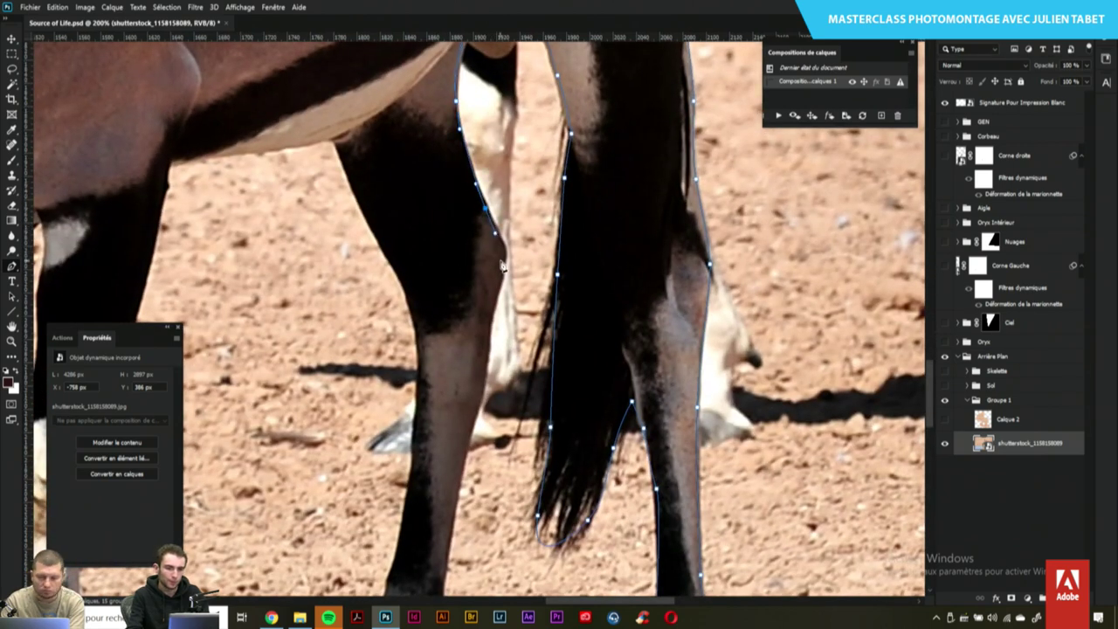
{"action": "left_click", "coordinate": [504, 261]}
{"action": "left_click_drag", "start_coordinate": [504, 274], "coordinate": [490, 341]}
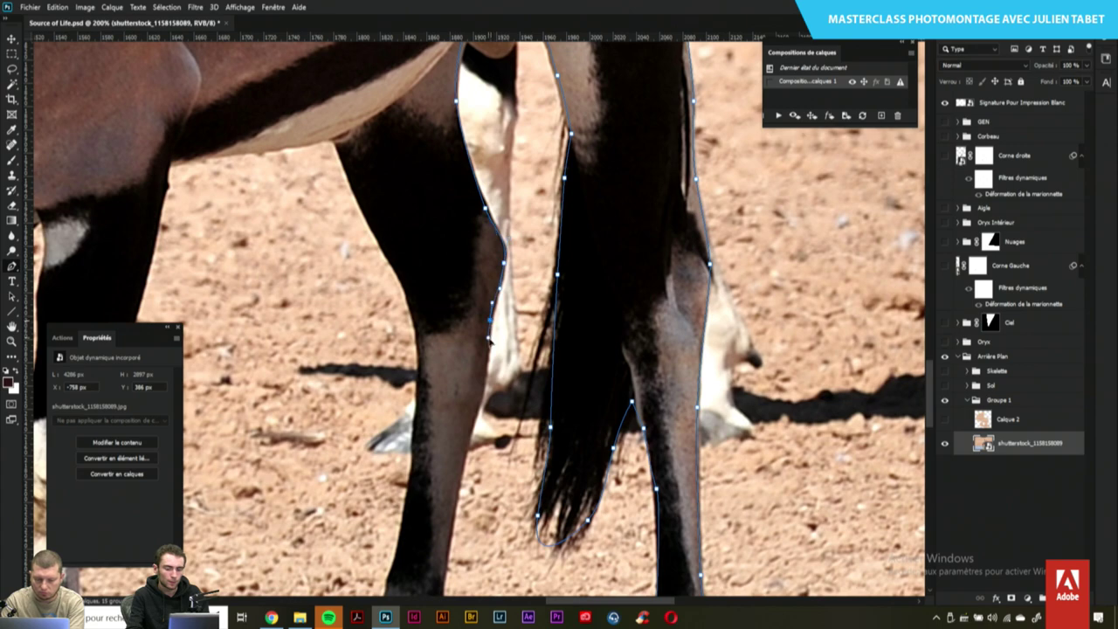
{"action": "left_click_drag", "start_coordinate": [484, 386], "coordinate": [478, 417]}
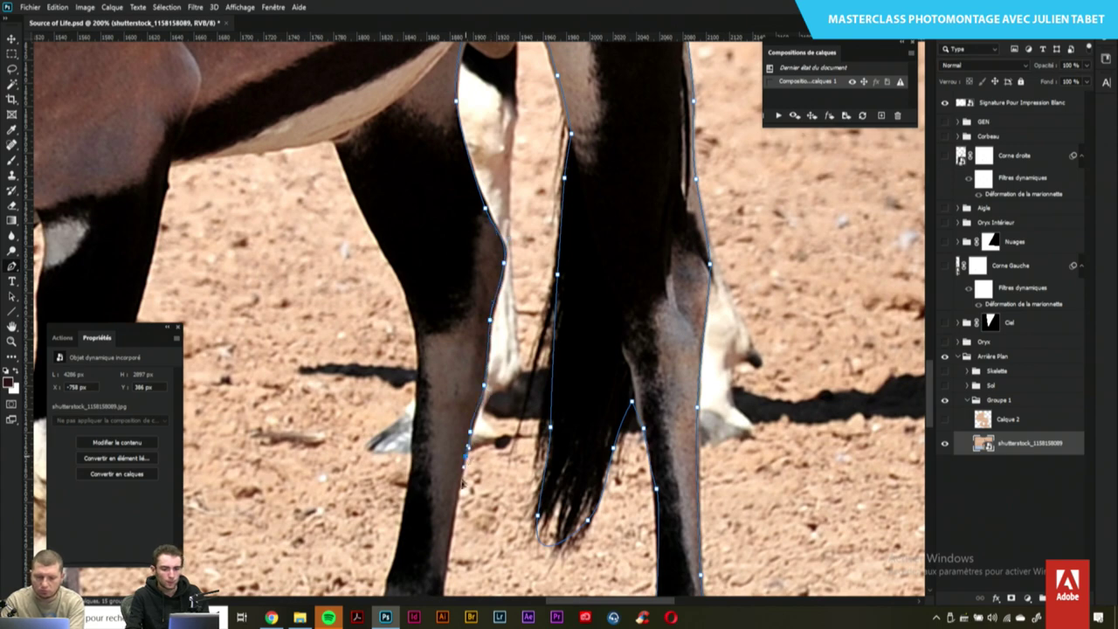
{"action": "left_click_drag", "start_coordinate": [464, 482], "coordinate": [595, 216]}
Trace around the second lower leg and back up its front edge toward the belly
{"action": "left_click", "coordinate": [577, 316]}
{"action": "left_click", "coordinate": [530, 322]}
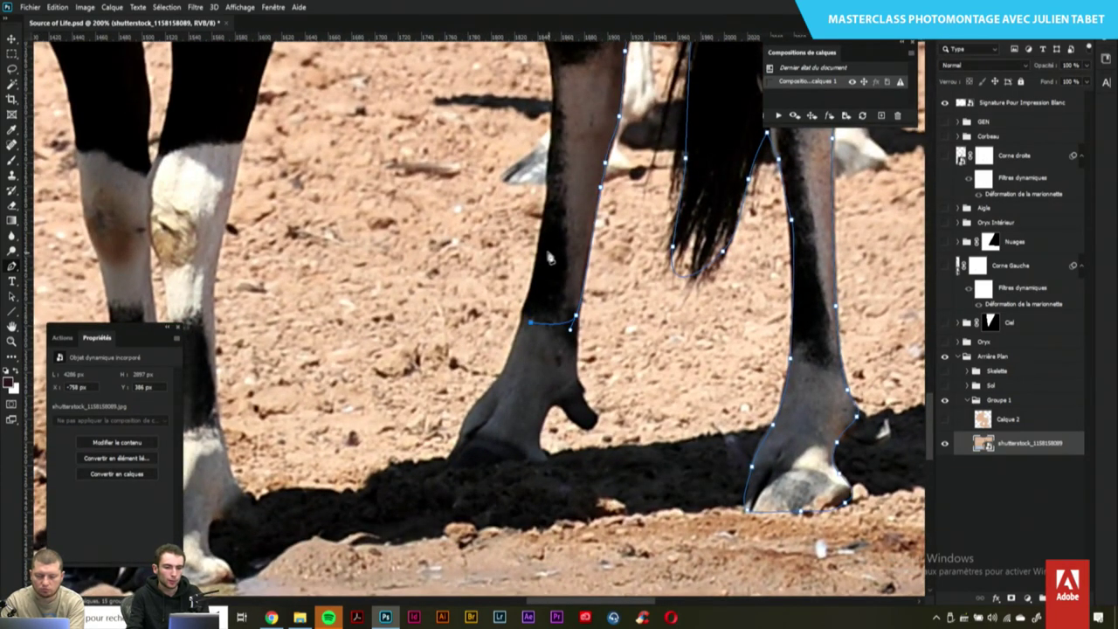
{"action": "left_click", "coordinate": [544, 250]}
{"action": "left_click", "coordinate": [549, 183]}
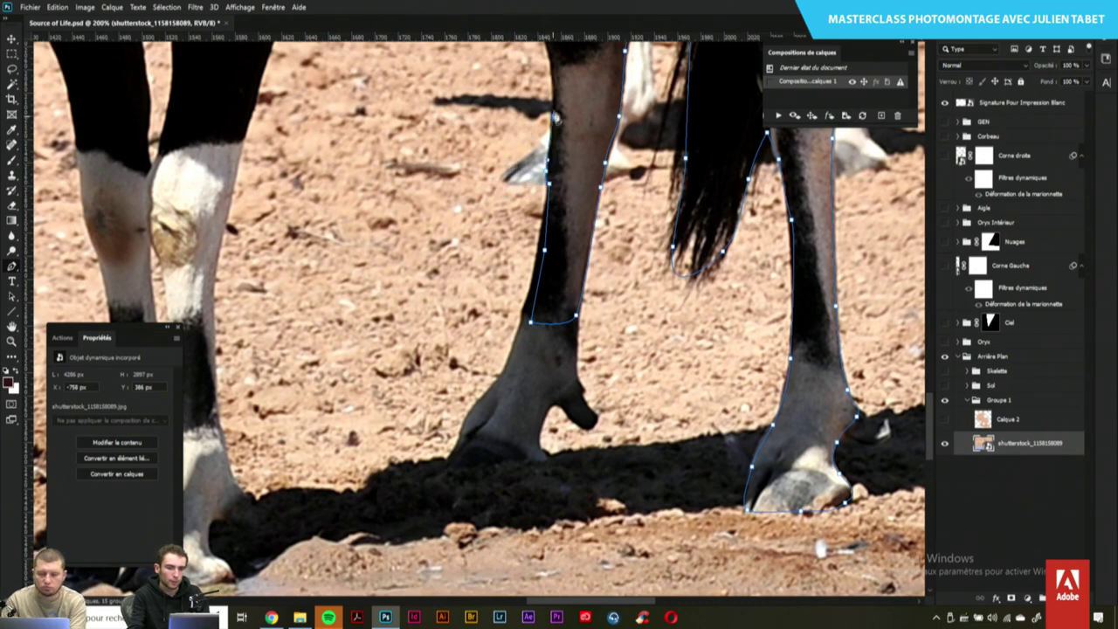
{"action": "left_click", "coordinate": [555, 105]}
{"action": "scroll", "coordinate": [556, 297], "scroll_direction": "up", "scroll_amount": 3}
{"action": "left_click", "coordinate": [548, 286]}
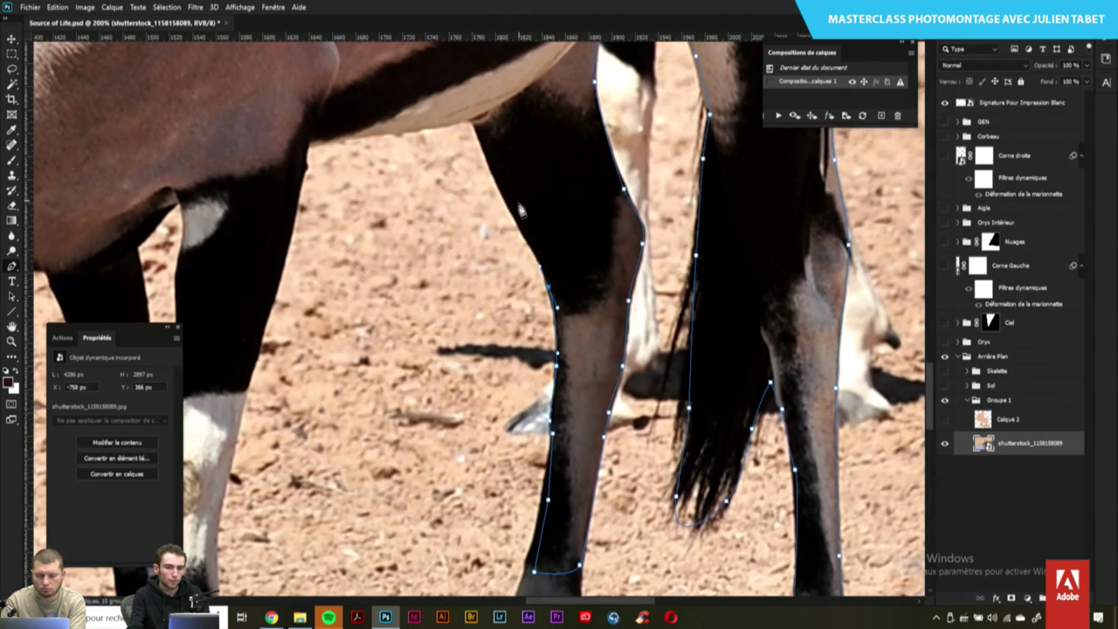
{"action": "left_click", "coordinate": [522, 229]}
{"action": "left_click", "coordinate": [495, 175]}
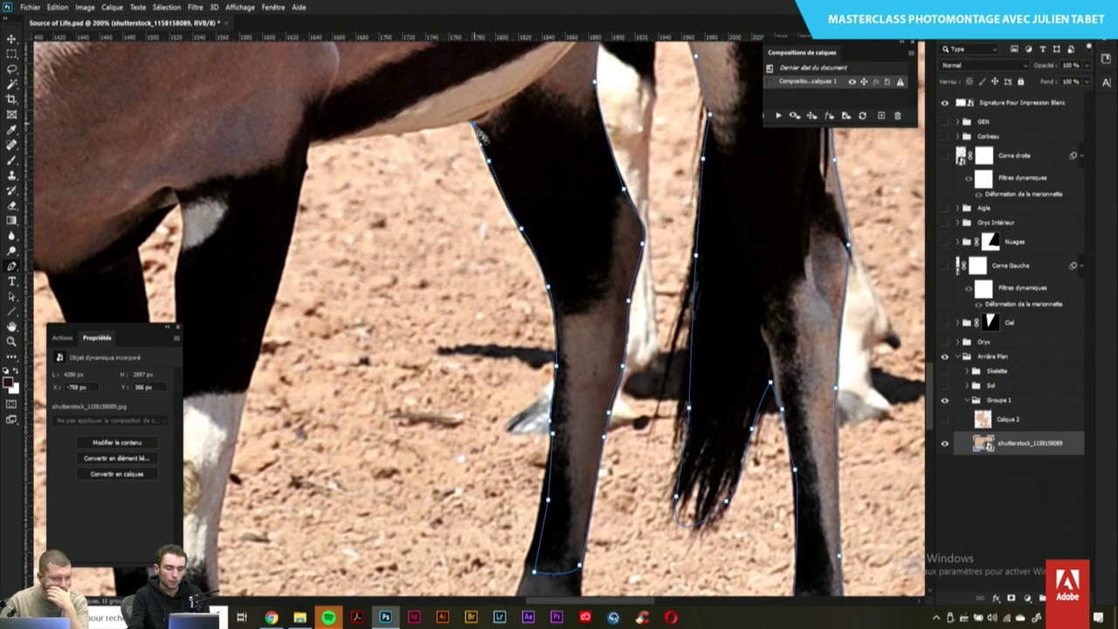
{"action": "scroll", "coordinate": [486, 135], "scroll_direction": "down", "scroll_amount": 4}
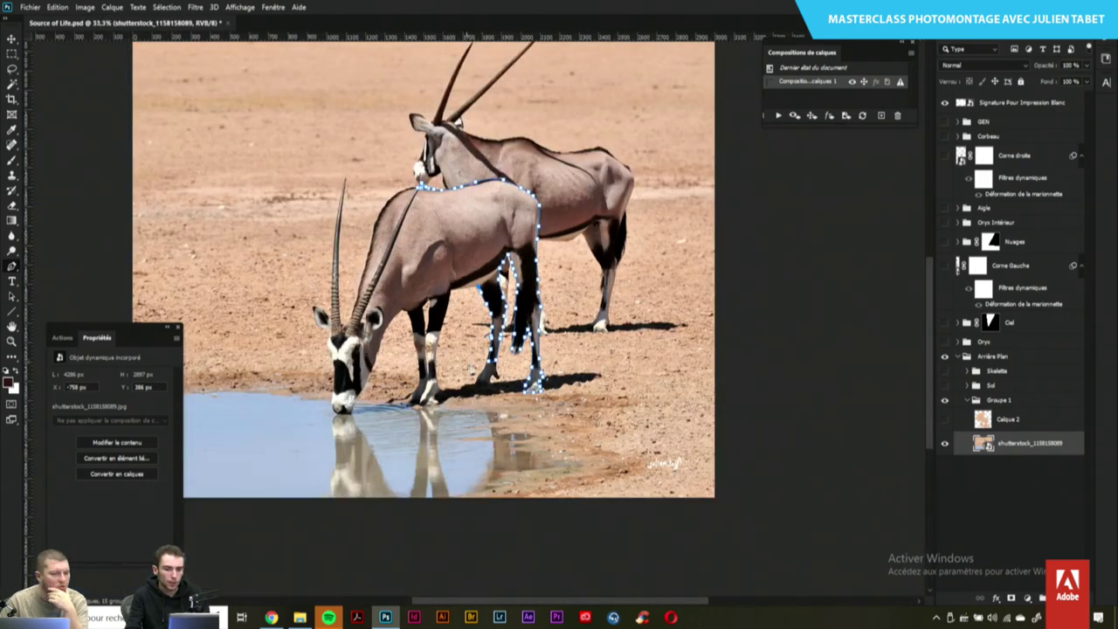
Add the final anchors near the water's edge and close the path around the drinking oryx
{"action": "left_click", "coordinate": [457, 311]}
{"action": "left_click", "coordinate": [458, 510]}
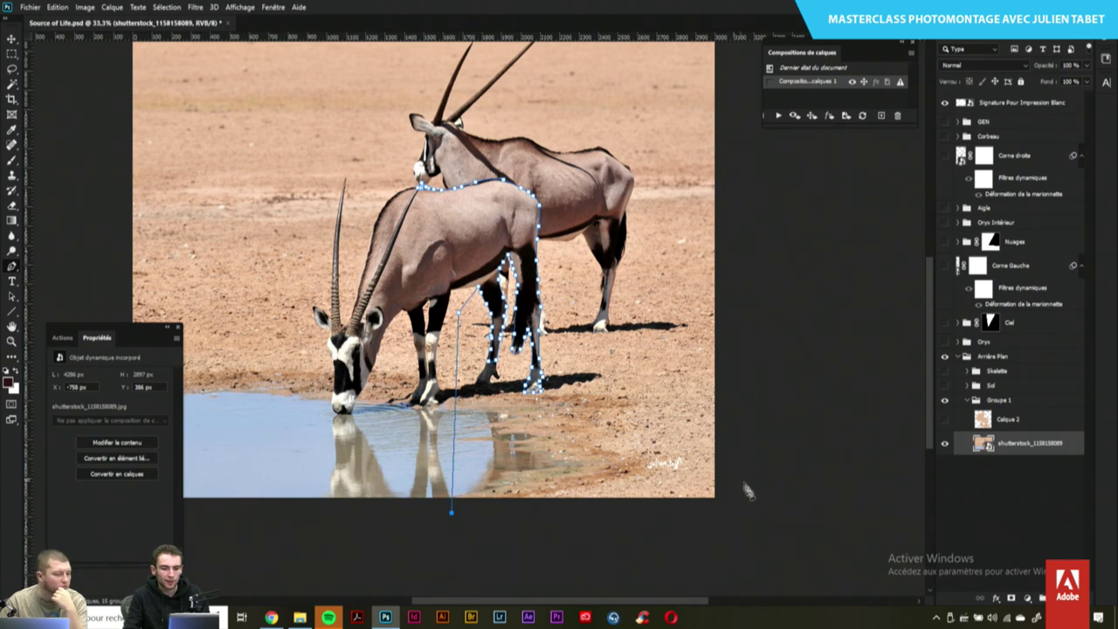
{"action": "mouse_move", "coordinate": [729, 416]}
{"action": "left_mouse_down"}
{"action": "mouse_move", "coordinate": [695, 512]}
{"action": "mouse_move", "coordinate": [718, 523]}
{"action": "left_mouse_up"}
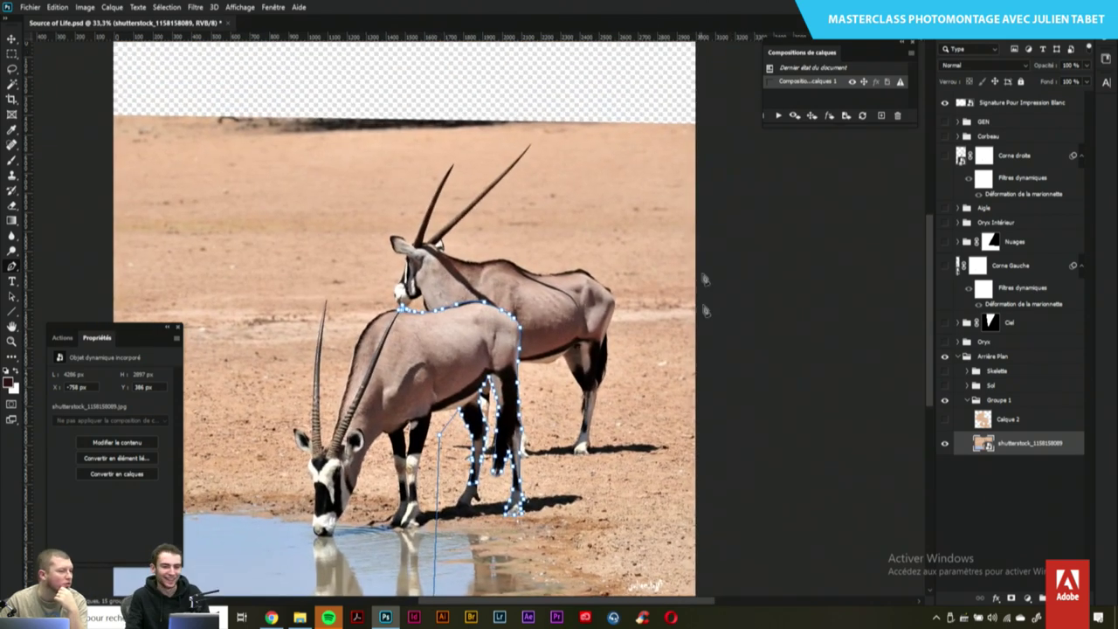
{"action": "left_click", "coordinate": [717, 109]}
{"action": "left_click", "coordinate": [373, 132]}
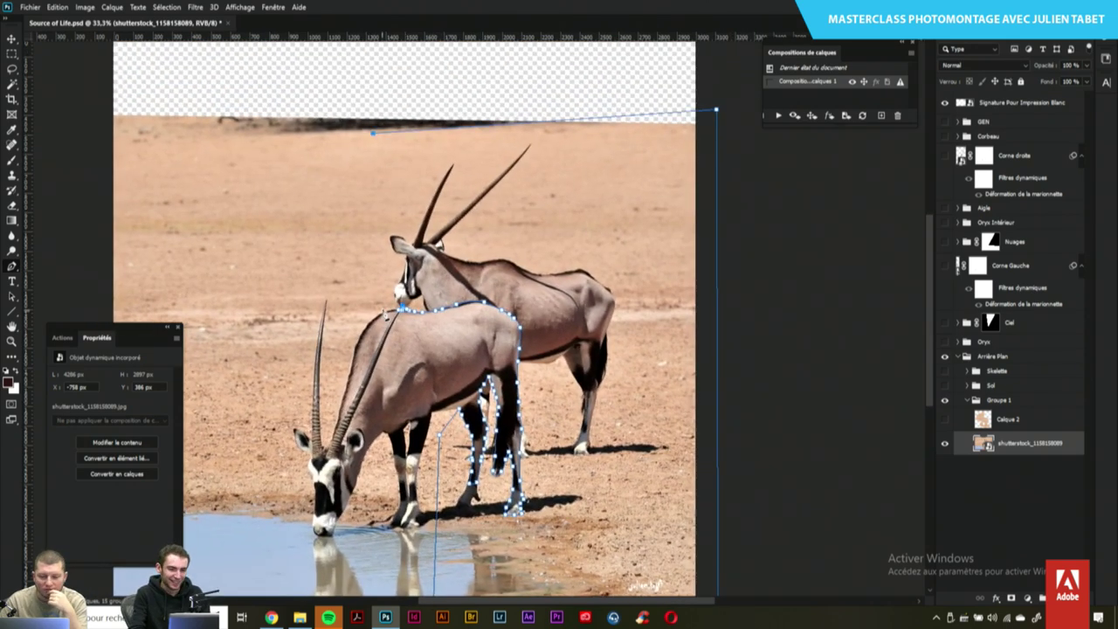
{"action": "left_click", "coordinate": [385, 306]}
{"action": "scroll", "coordinate": [384, 306], "scroll_direction": "up", "scroll_amount": 3}
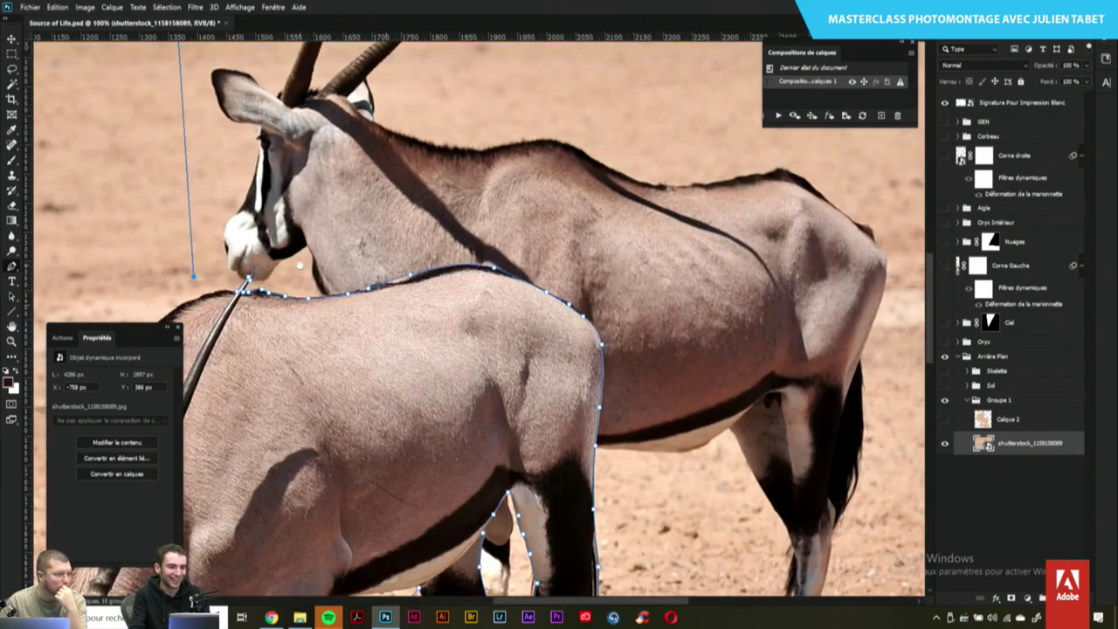
{"action": "scroll", "coordinate": [301, 266], "scroll_direction": "up", "scroll_amount": 1}
{"action": "left_click", "coordinate": [395, 267]}
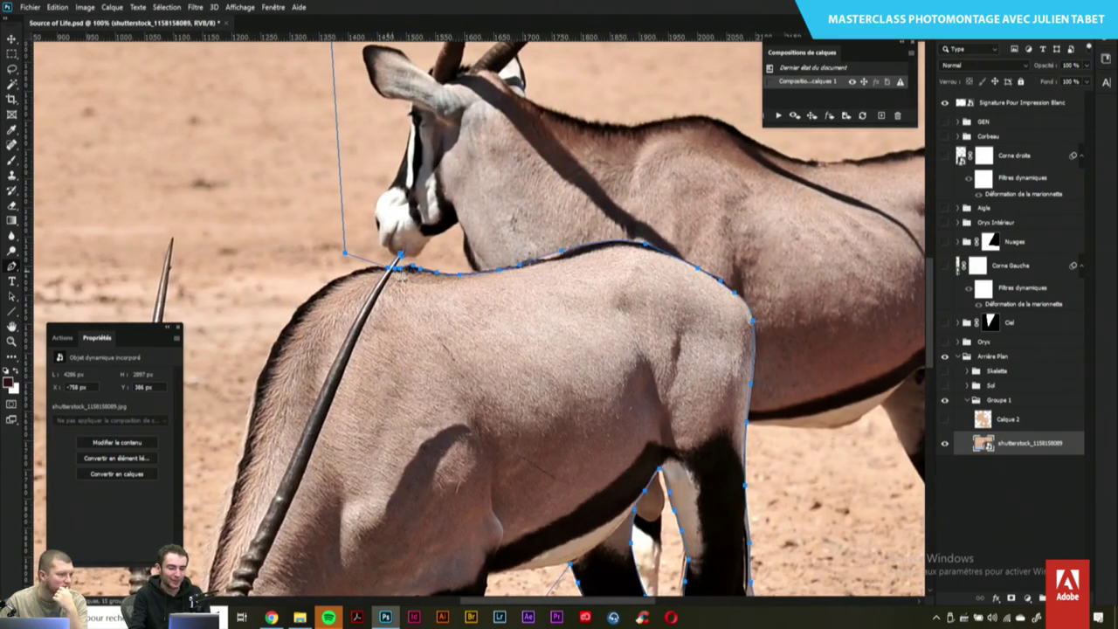
{"action": "scroll", "coordinate": [402, 273], "scroll_direction": "down", "scroll_amount": 3}
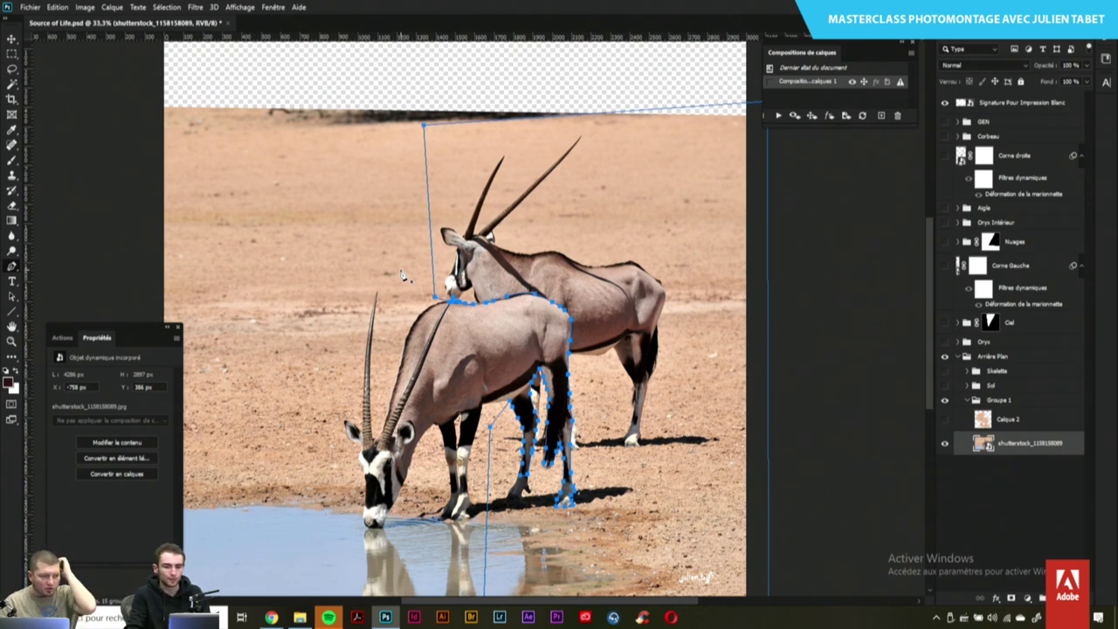
Convert the closed path into a selection via Définir une sélection
{"action": "right_click", "coordinate": [582, 225]}
{"action": "left_click", "coordinate": [638, 274]}
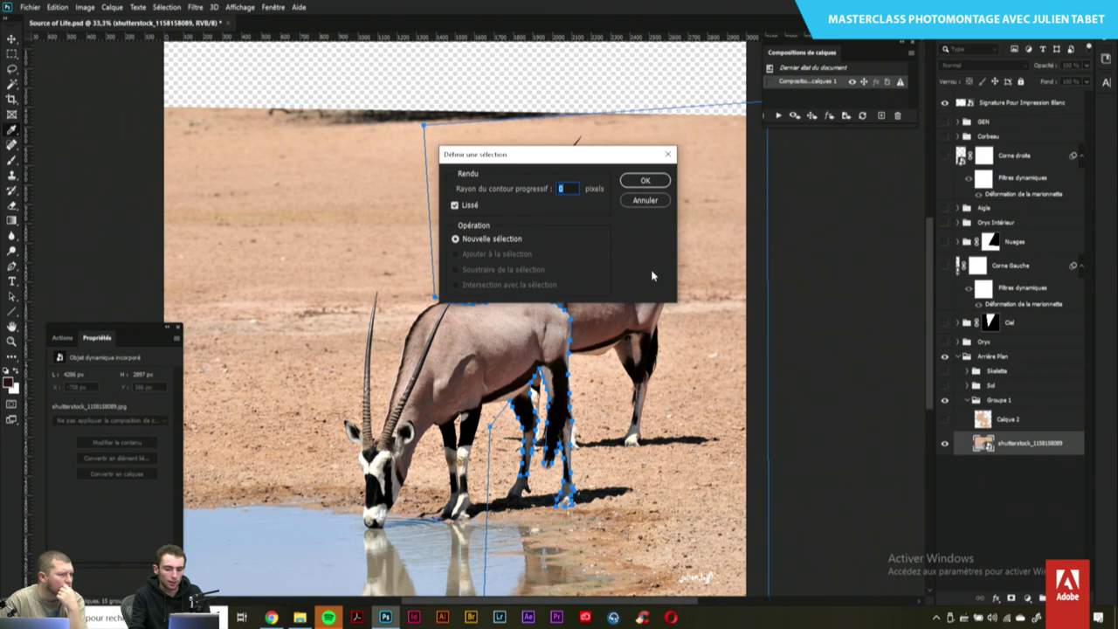
{"action": "key", "text": "Return"}
{"action": "key", "text": "shift+F6"}
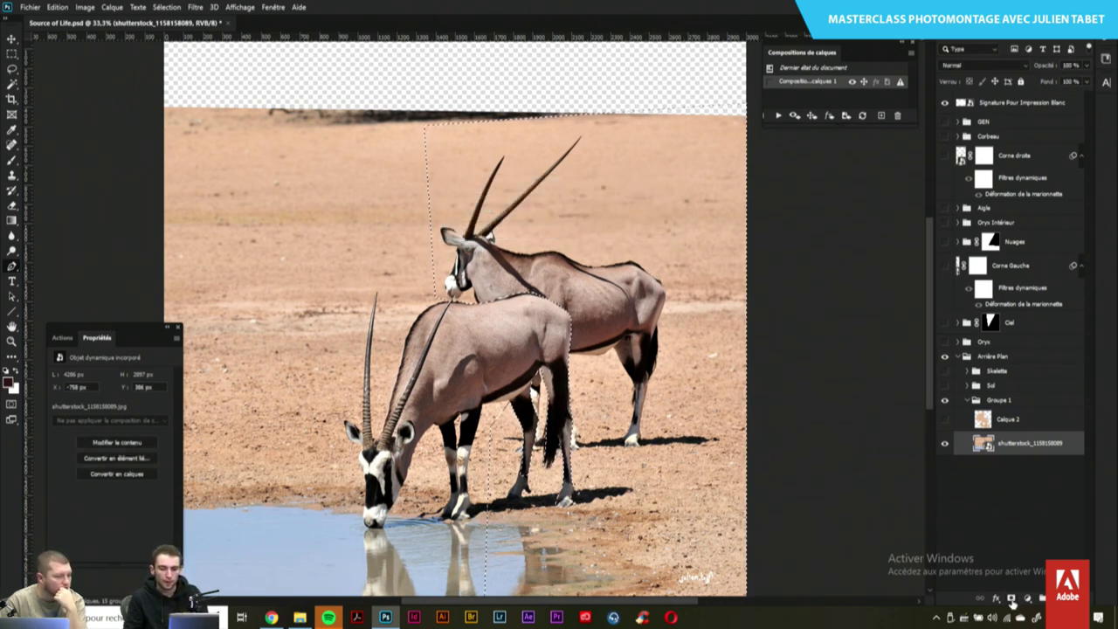
Mask the photo with the selection, invert it, duplicate the layer and delete the original's mask
{"action": "left_click", "coordinate": [1011, 599]}
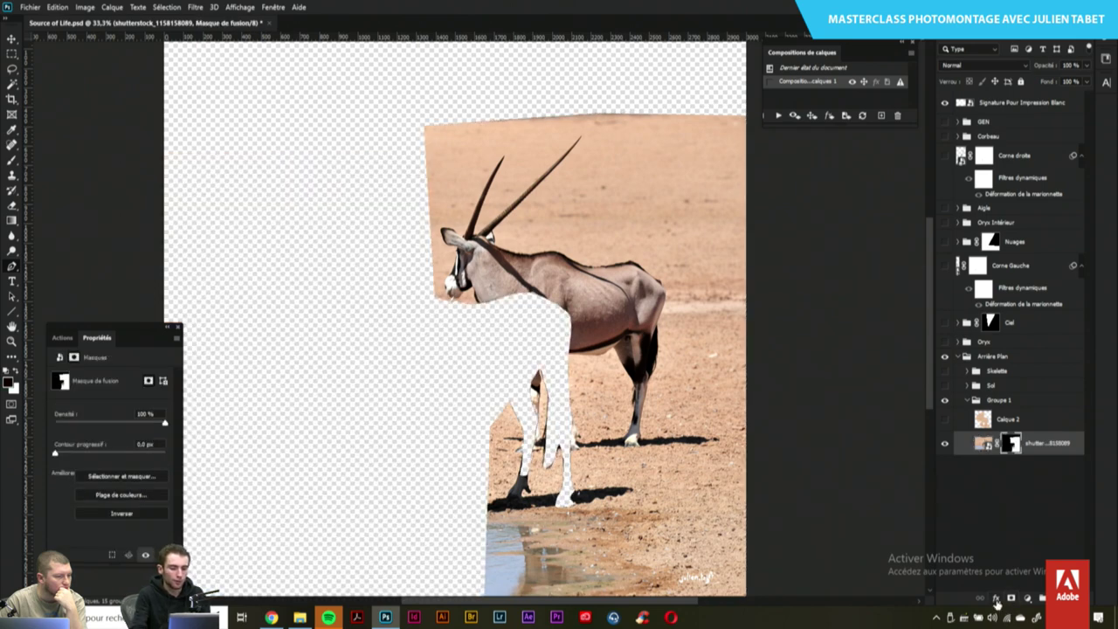
{"action": "key", "text": "ctrl+i"}
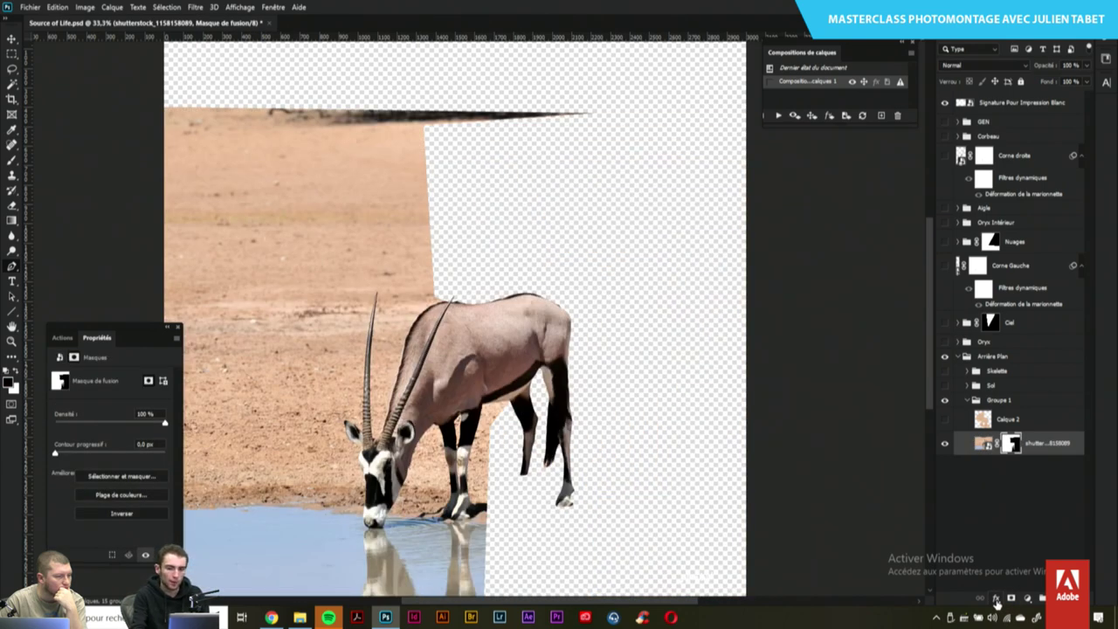
{"action": "key", "text": "ctrl+j"}
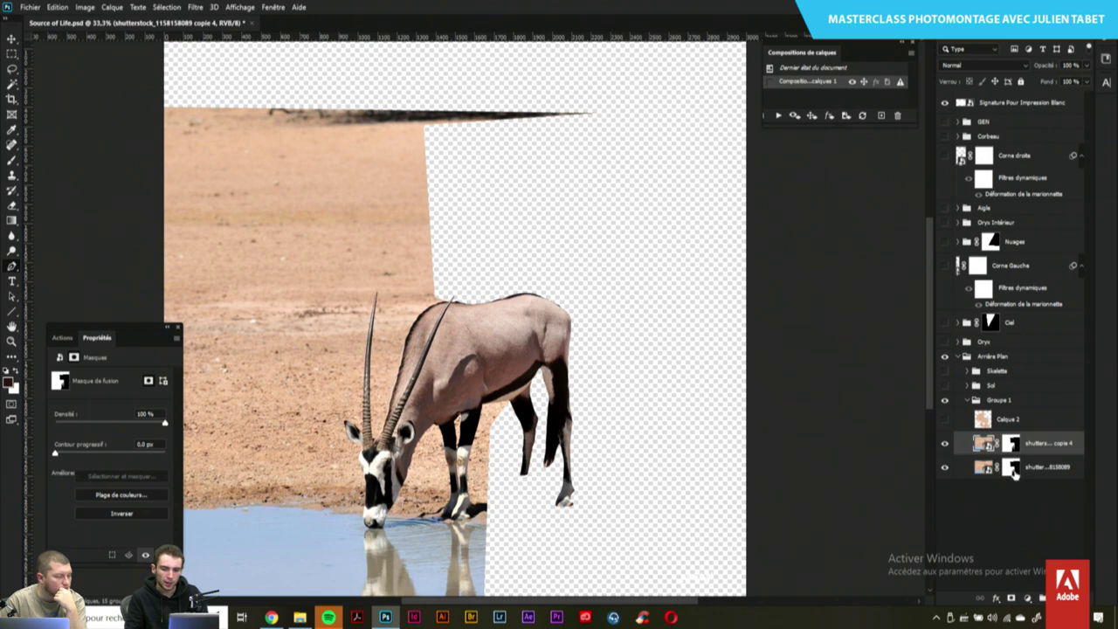
{"action": "right_click", "coordinate": [1014, 473]}
{"action": "left_click", "coordinate": [1017, 501]}
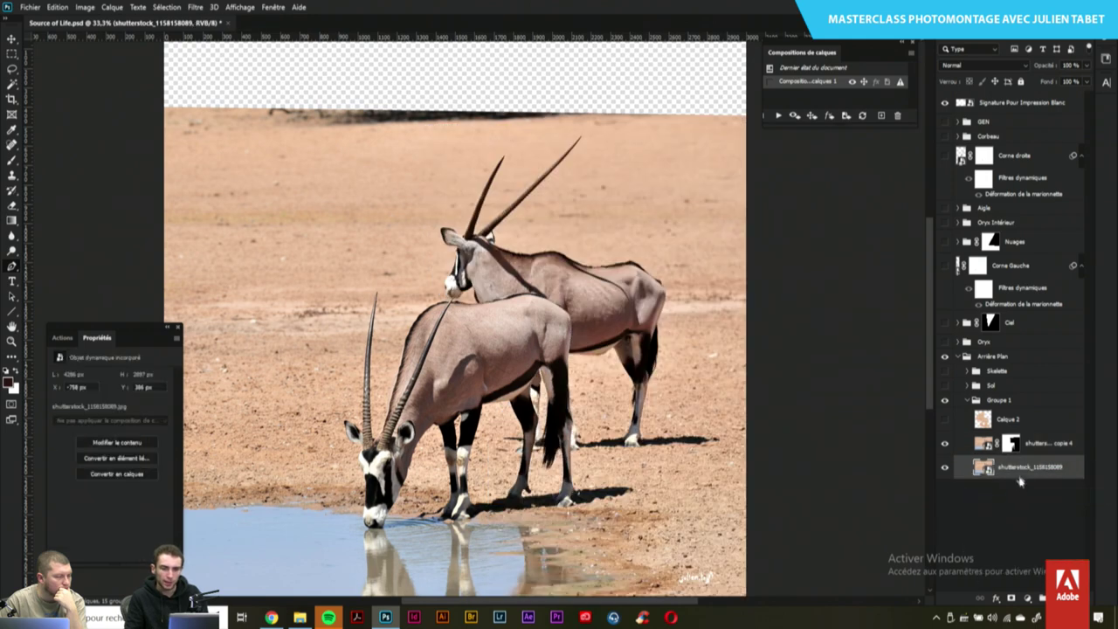
Add new layer Calque 16, solo-check the masked copie 4, then zoom out
{"action": "key", "text": "ctrl+shift+n"}
{"action": "key", "text": "Return"}
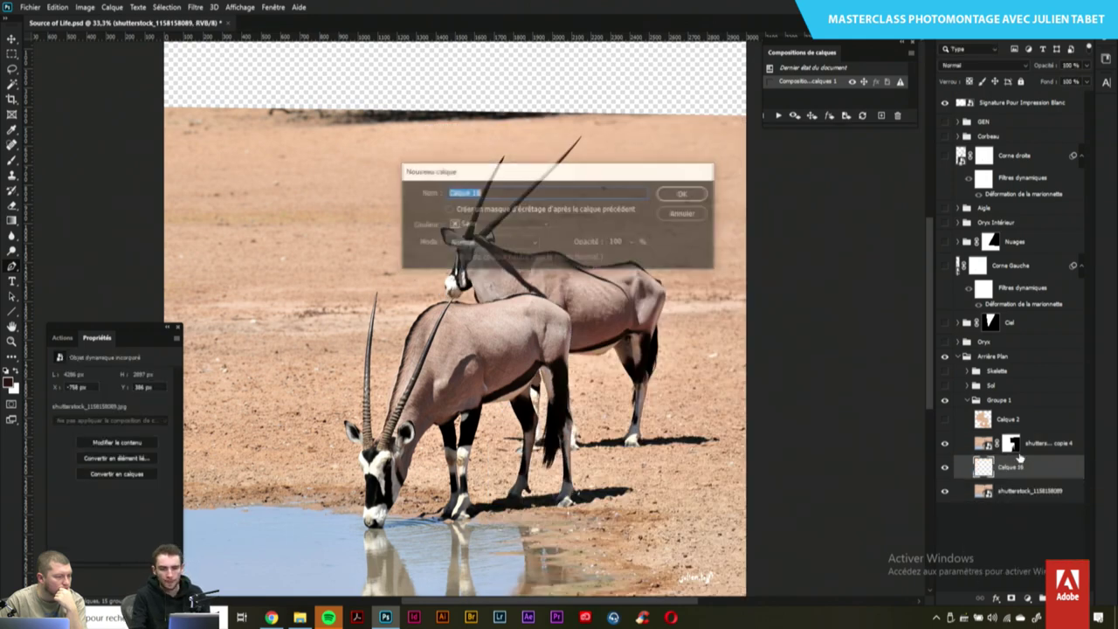
{"action": "left_click", "coordinate": [945, 447], "text": "alt"}
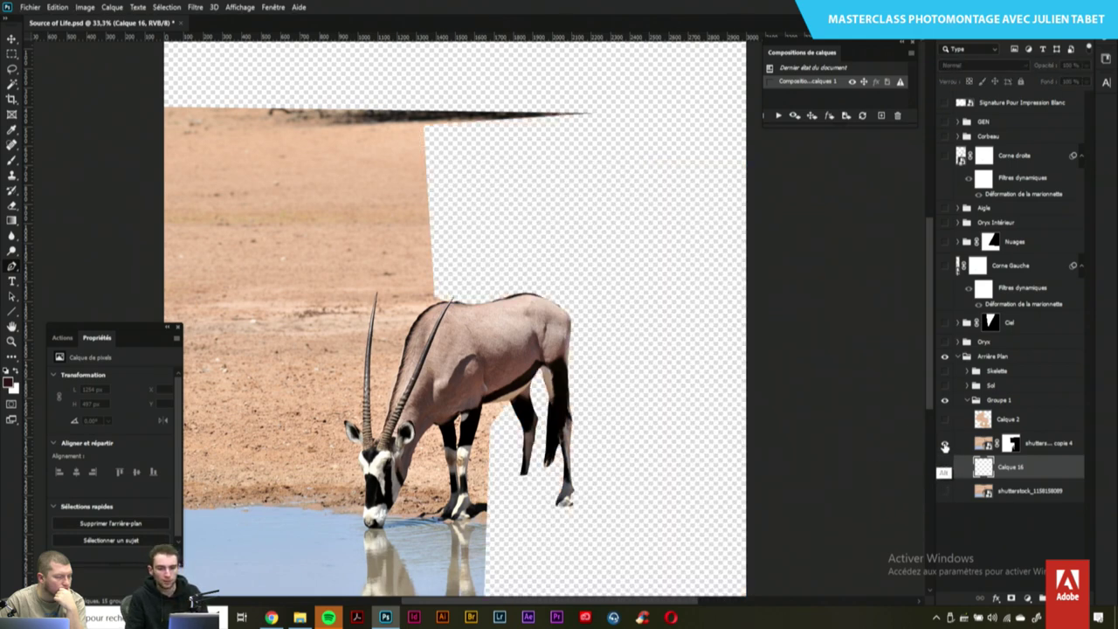
{"action": "left_click", "coordinate": [944, 447], "text": "alt"}
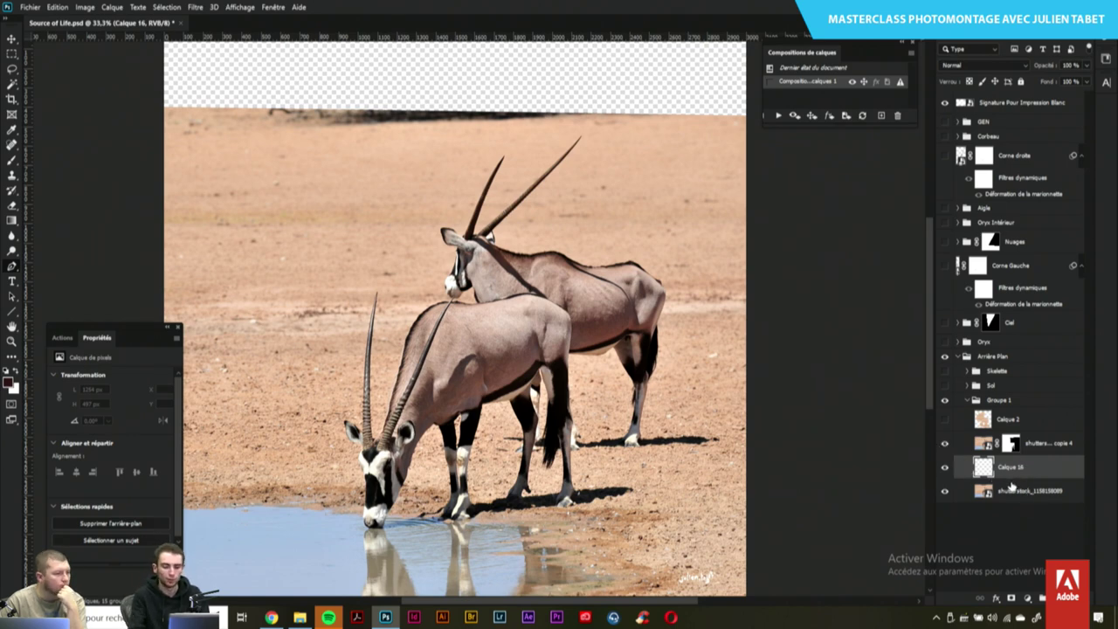
{"action": "key", "text": "ctrl+minus"}
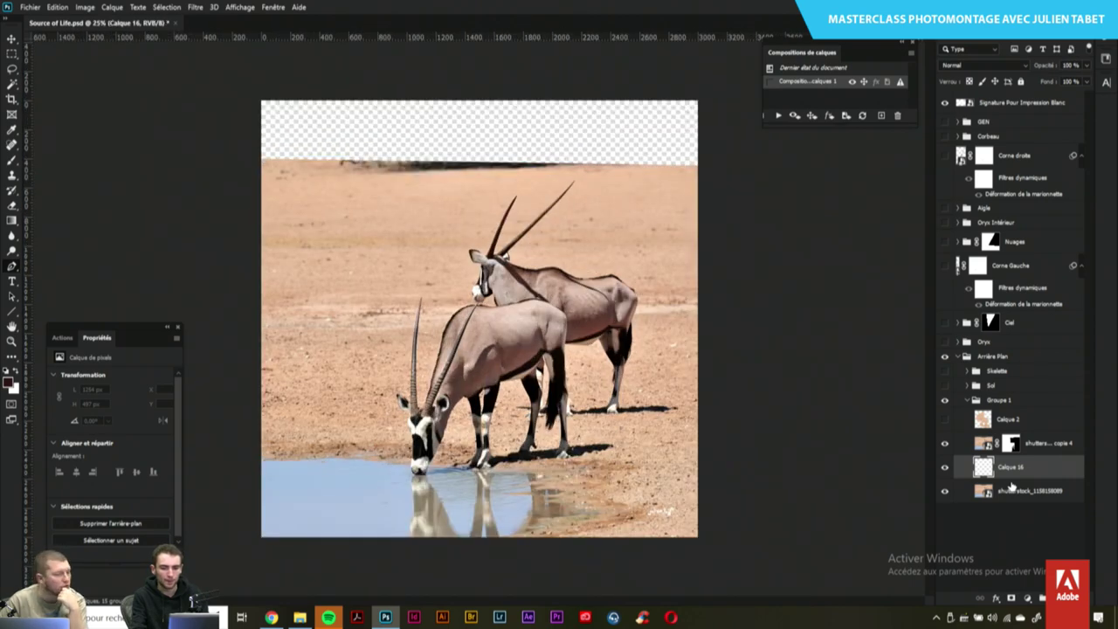
Duplicate the shutterstock photo layer and shift the copy horizontally right past the drinking oryx
{"action": "left_click", "coordinate": [1016, 491]}
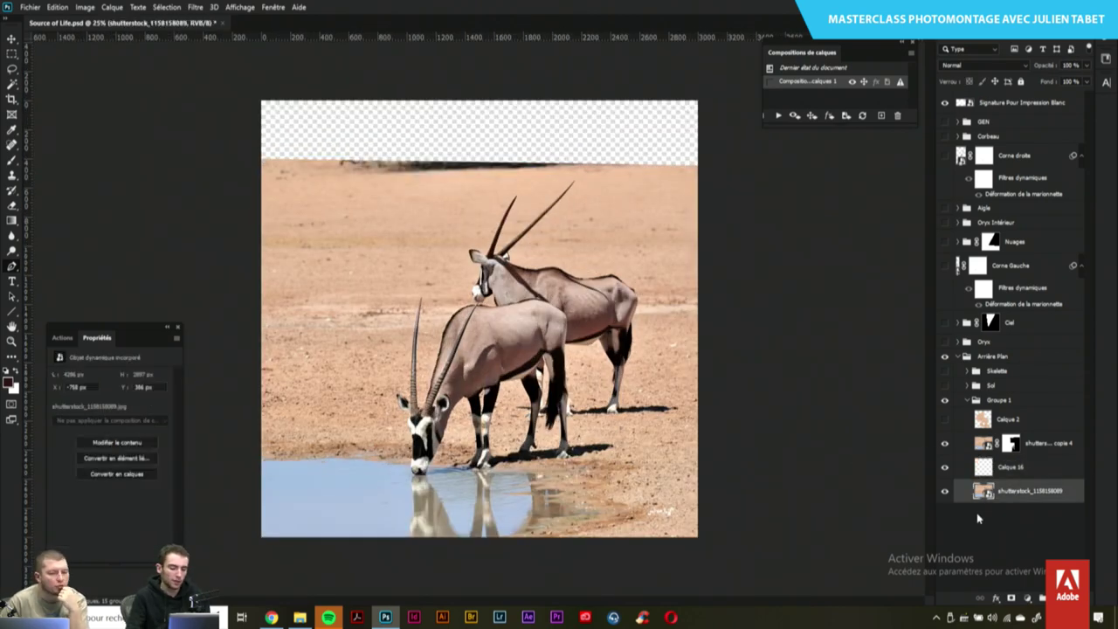
{"action": "key", "text": "ctrl+j"}
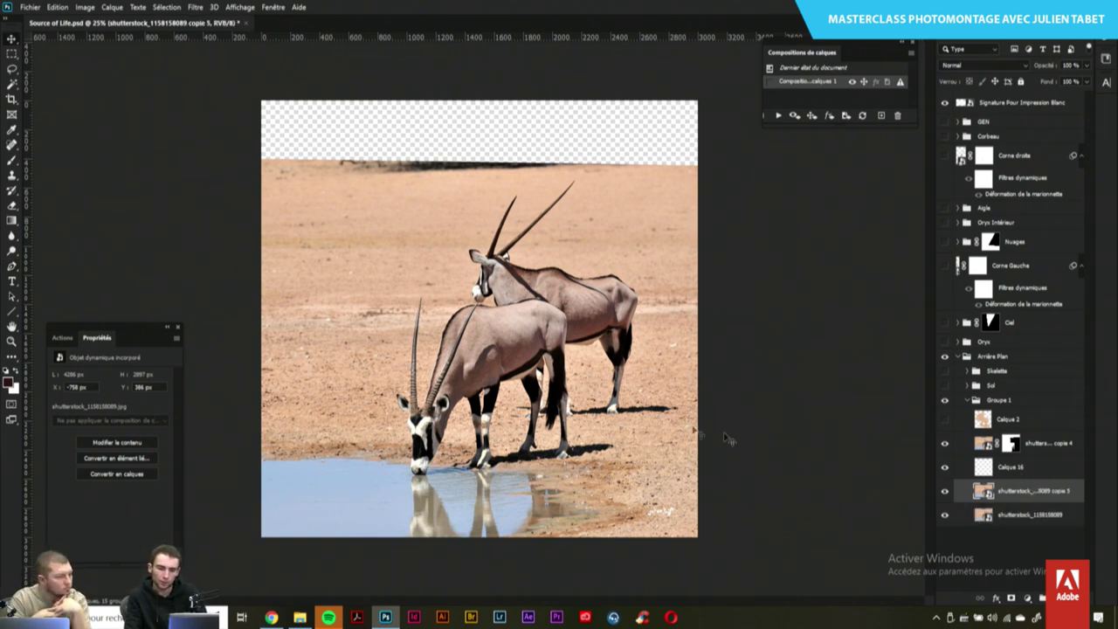
{"action": "left_click_drag", "start_coordinate": [447, 366], "coordinate": [716, 346]}
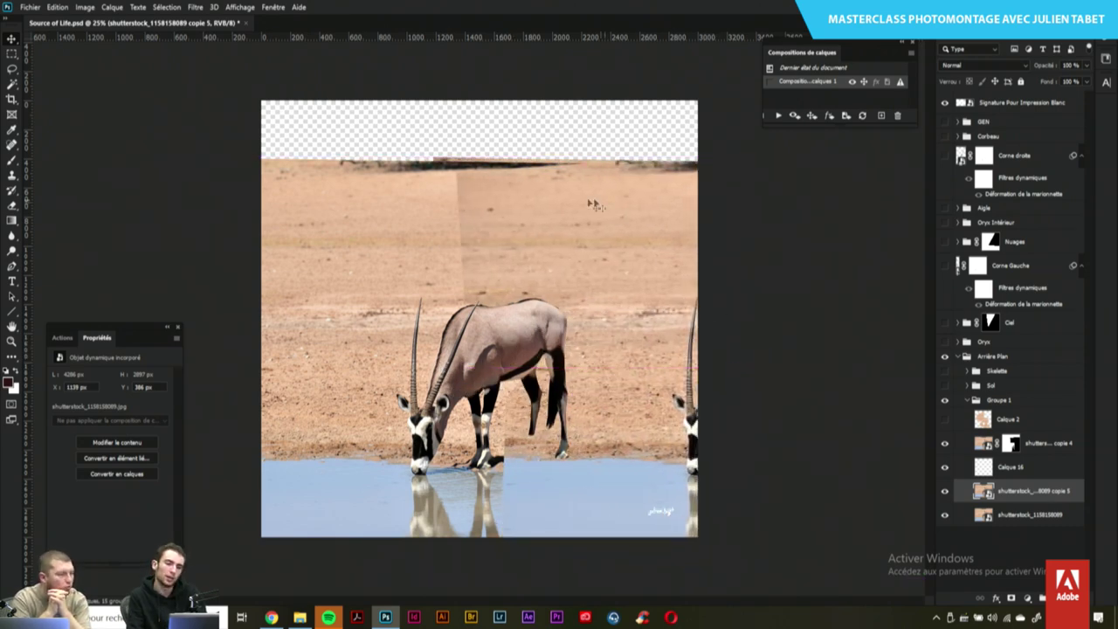
{"action": "mouse_move", "coordinate": [610, 325]}
{"action": "left_mouse_down"}
{"action": "mouse_move", "coordinate": [634, 320]}
{"action": "mouse_move", "coordinate": [638, 304]}
{"action": "mouse_move", "coordinate": [629, 305]}
{"action": "left_mouse_up"}
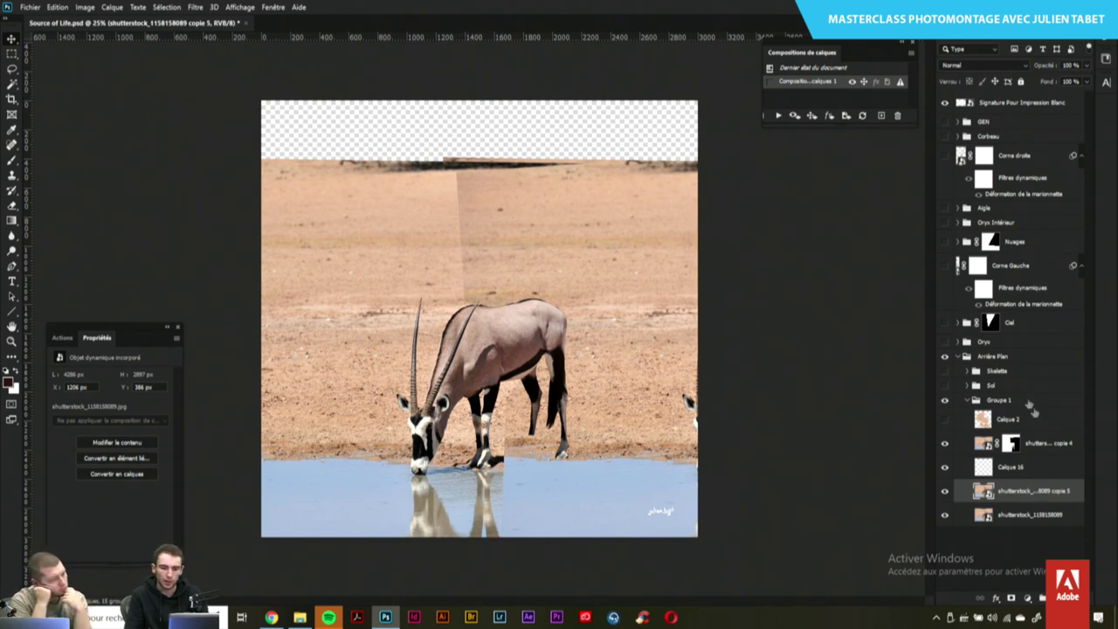
{"action": "left_click", "coordinate": [1011, 446]}
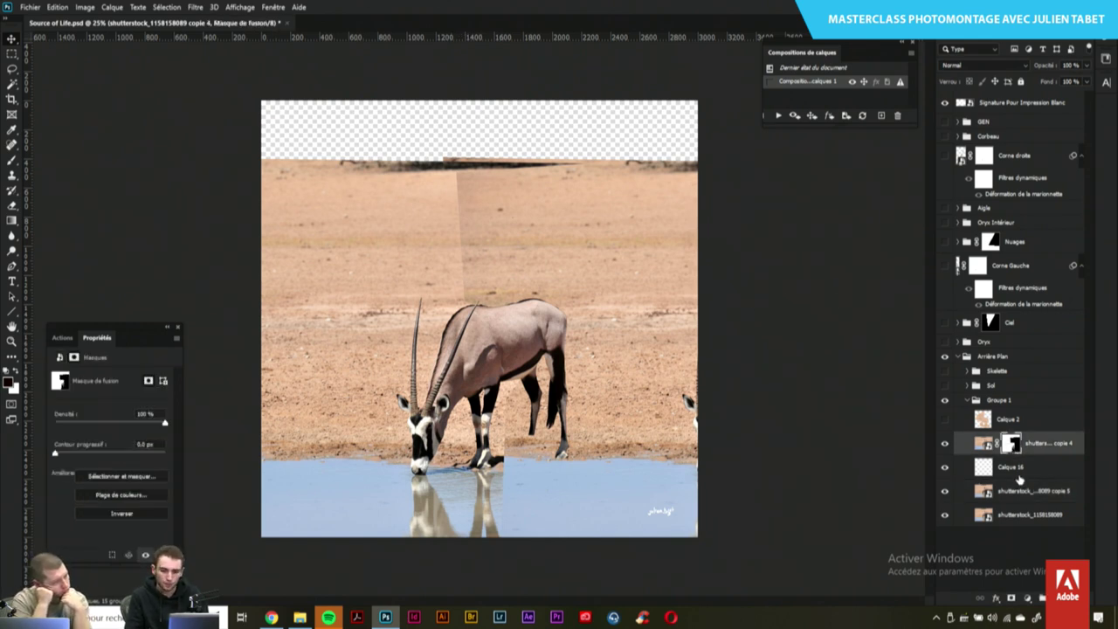
Paint on copie 4's mask along the vertical sand seam with an enlarged brush
{"action": "key", "text": "b"}
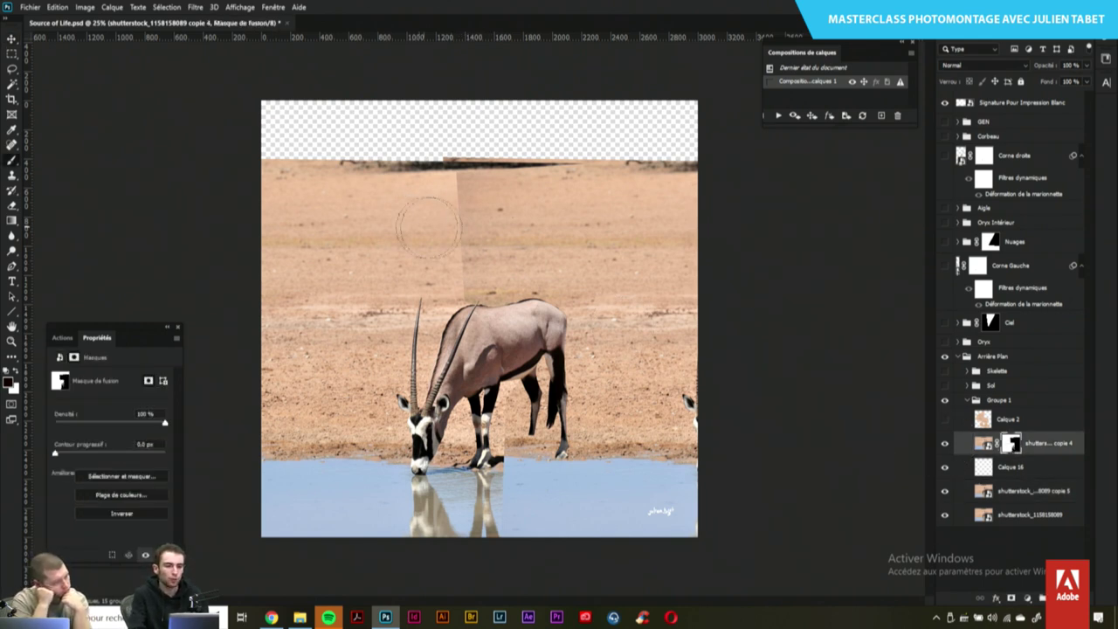
{"action": "left_click_drag", "start_coordinate": [450, 187], "coordinate": [463, 220]}
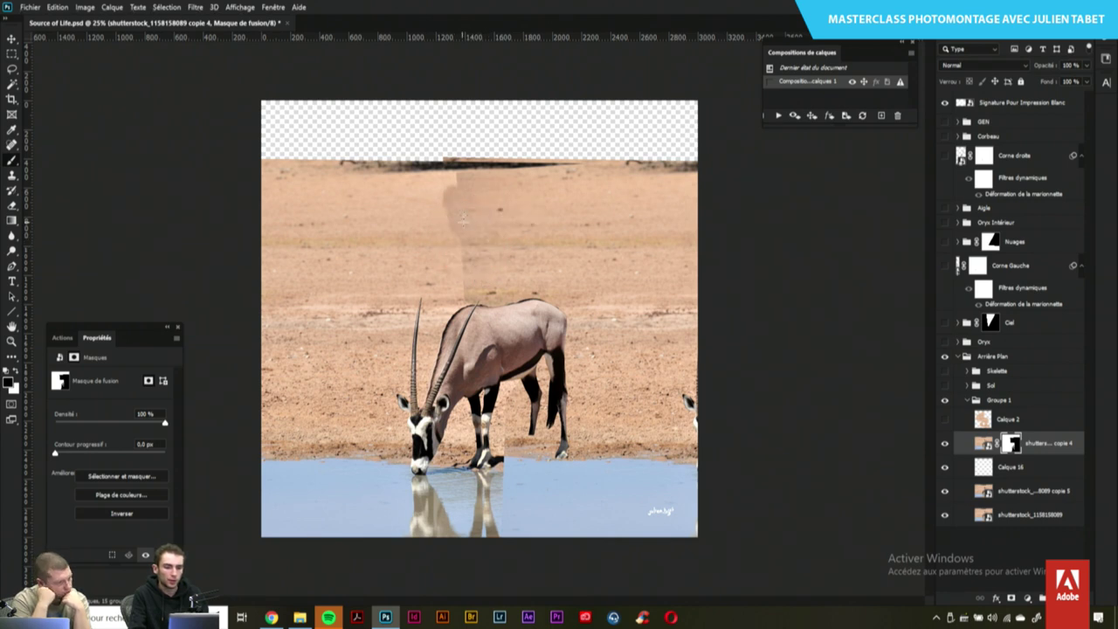
{"action": "key", "text": "bracketright"}
{"action": "key", "text": "bracketright"}
{"action": "key", "text": "bracketright"}
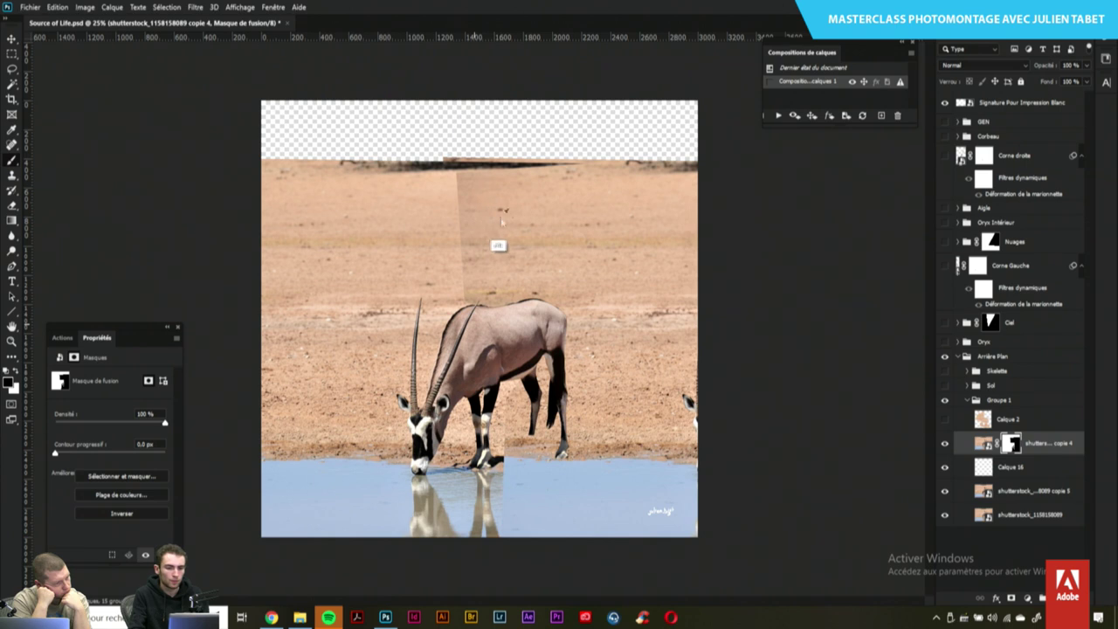
{"action": "left_click_drag", "start_coordinate": [436, 250], "coordinate": [440, 207]}
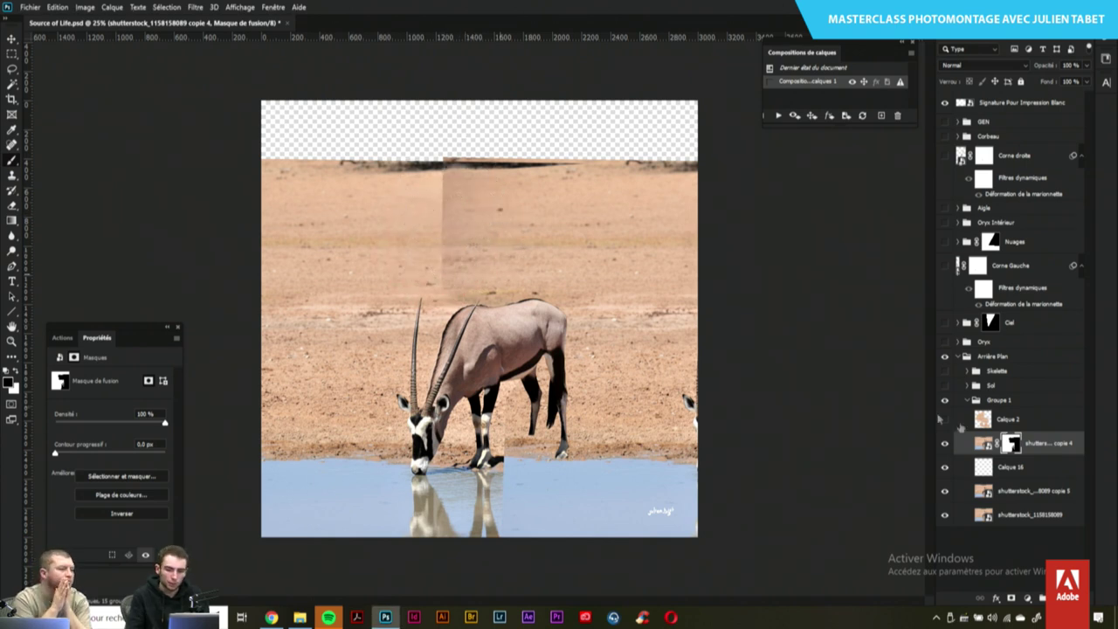
Nudge copie 5 slightly left and repaint copie 4's mask over the top of the seam
{"action": "left_click", "coordinate": [1037, 494]}
{"action": "key", "text": "v"}
{"action": "left_click_drag", "start_coordinate": [638, 332], "coordinate": [612, 332]}
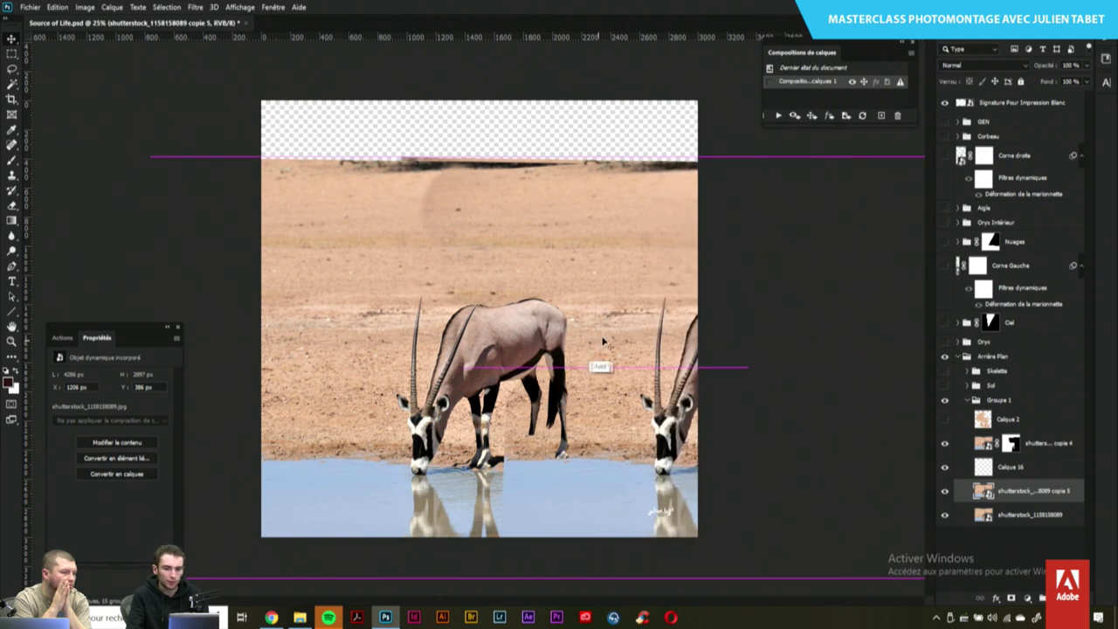
{"action": "left_click", "coordinate": [1012, 444]}
{"action": "key", "text": "b"}
{"action": "left_click_drag", "start_coordinate": [428, 227], "coordinate": [456, 178]}
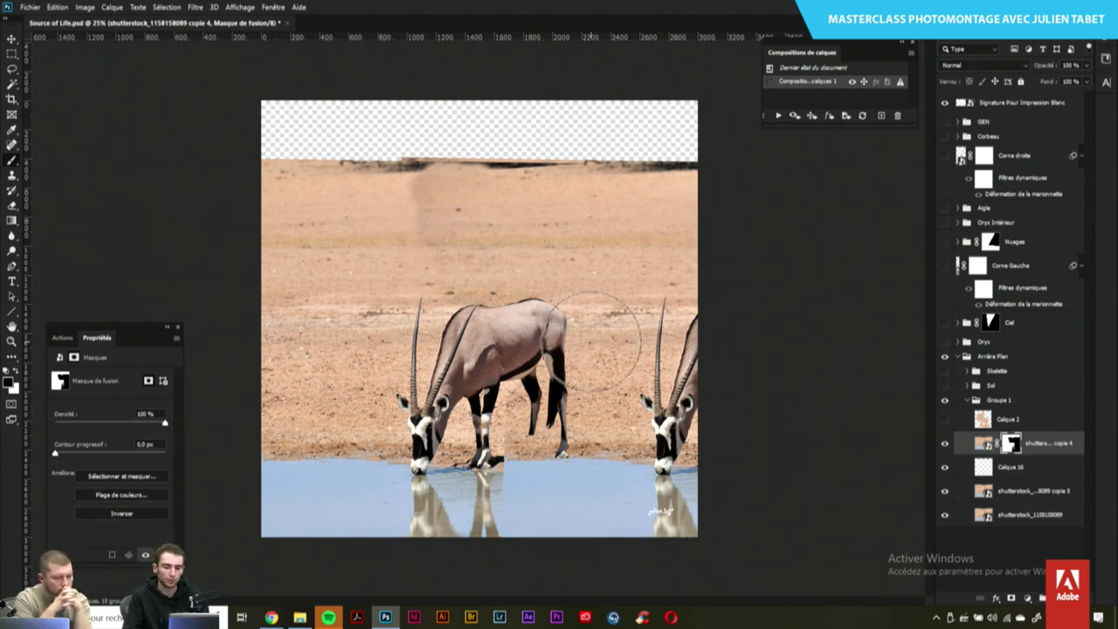
{"action": "left_click", "coordinate": [1047, 470]}
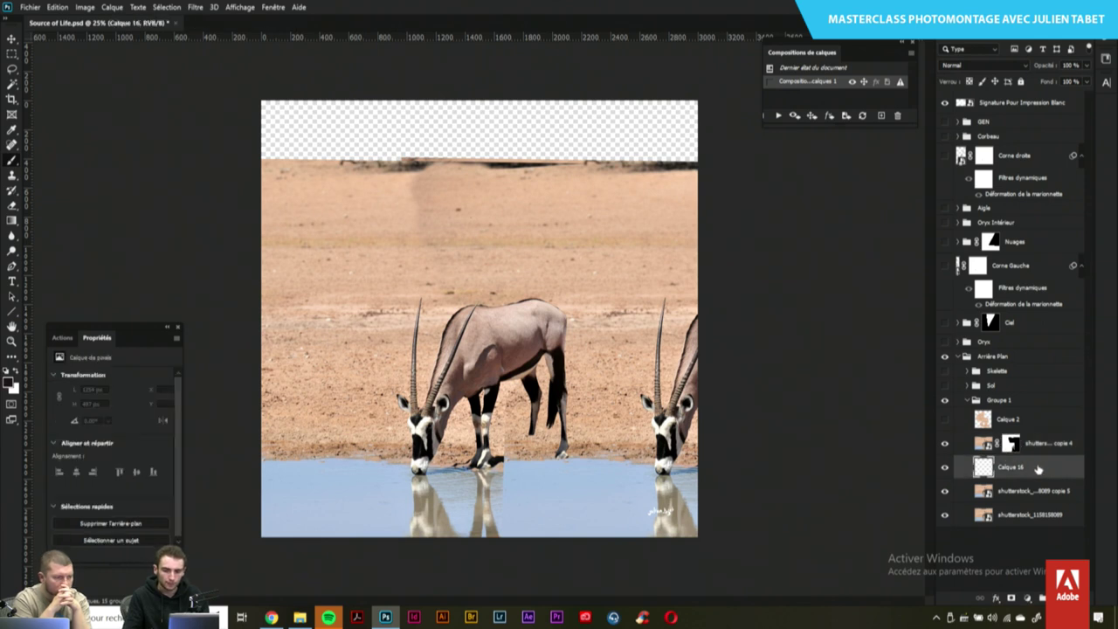
Enlarge the Clone Stamp brush, sample clean sand, and clone it over the streak and seam
{"action": "key", "text": "s"}
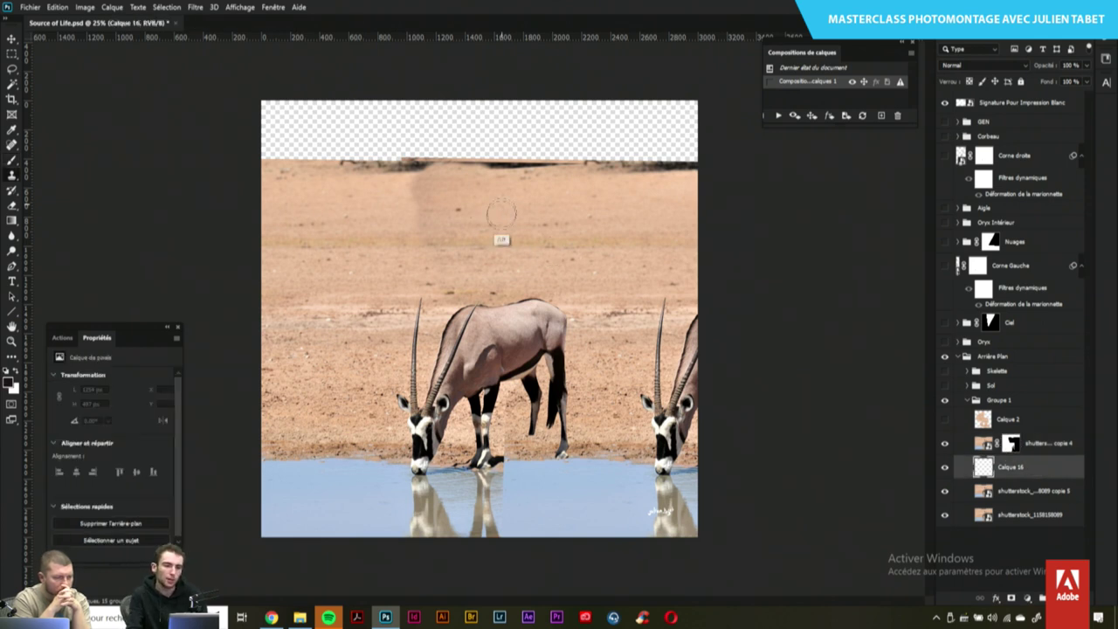
{"action": "left_click_drag", "start_coordinate": [501, 213], "coordinate": [533, 213]}
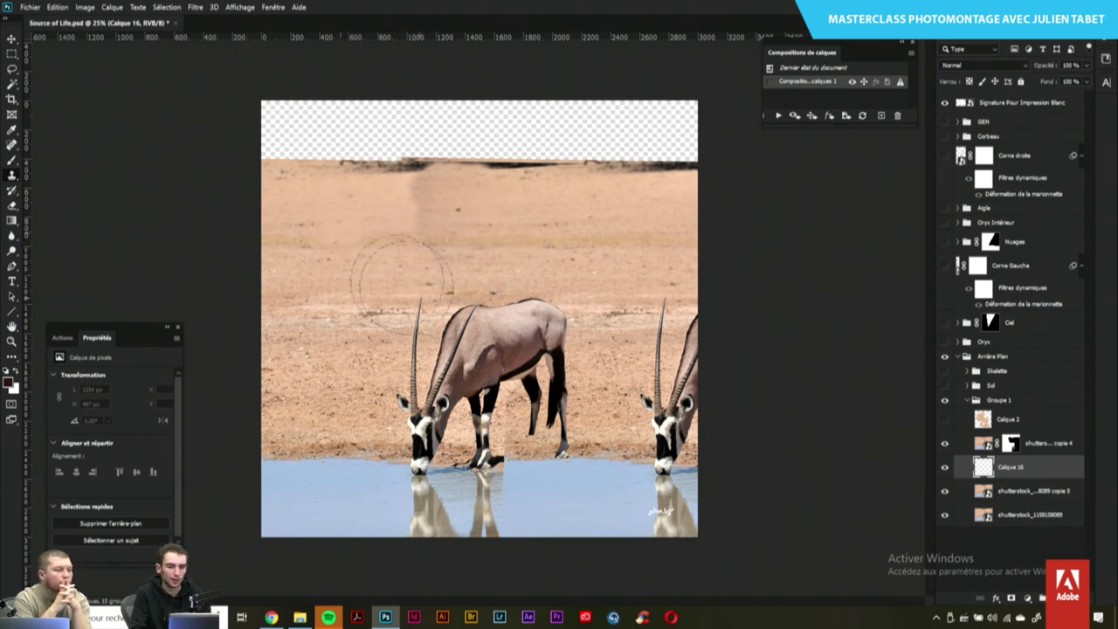
{"action": "left_click", "coordinate": [337, 242], "text": "alt"}
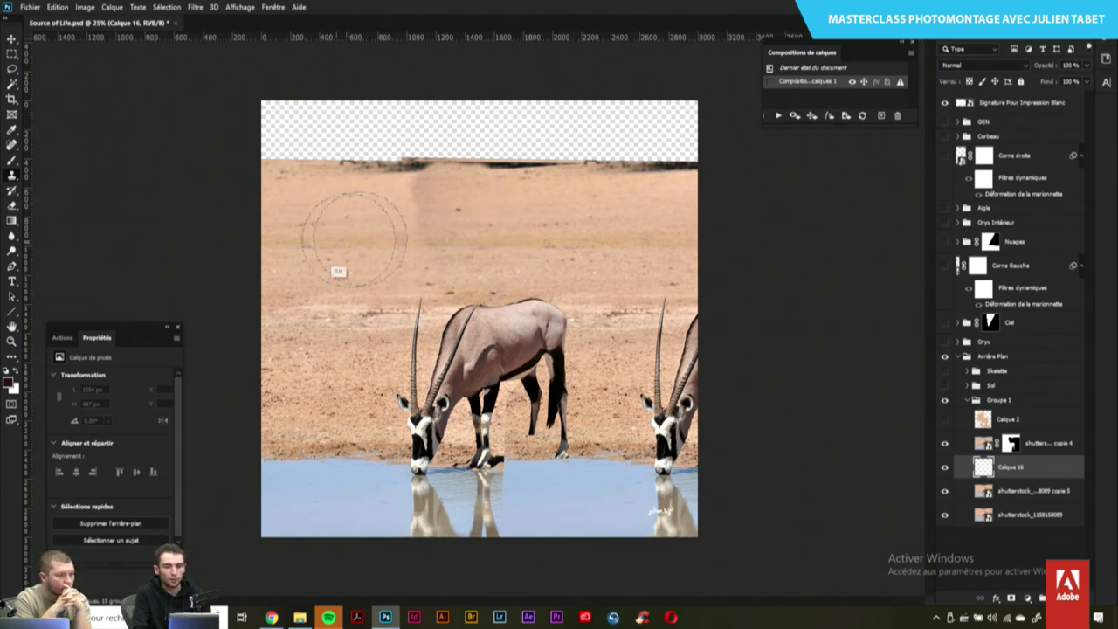
{"action": "mouse_move", "coordinate": [425, 242]}
{"action": "left_mouse_down"}
{"action": "mouse_move", "coordinate": [440, 218]}
{"action": "mouse_move", "coordinate": [429, 187]}
{"action": "mouse_move", "coordinate": [425, 237]}
{"action": "left_mouse_up"}
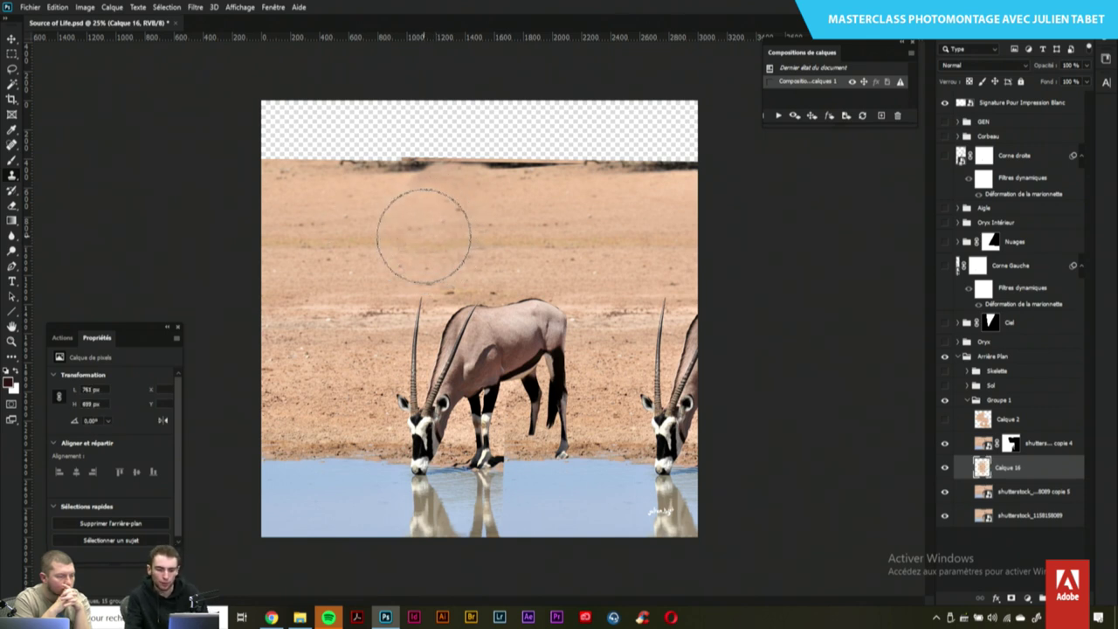
{"action": "mouse_move", "coordinate": [394, 190]}
{"action": "left_mouse_down"}
{"action": "mouse_move", "coordinate": [491, 220]}
{"action": "mouse_move", "coordinate": [399, 250]}
{"action": "left_mouse_up"}
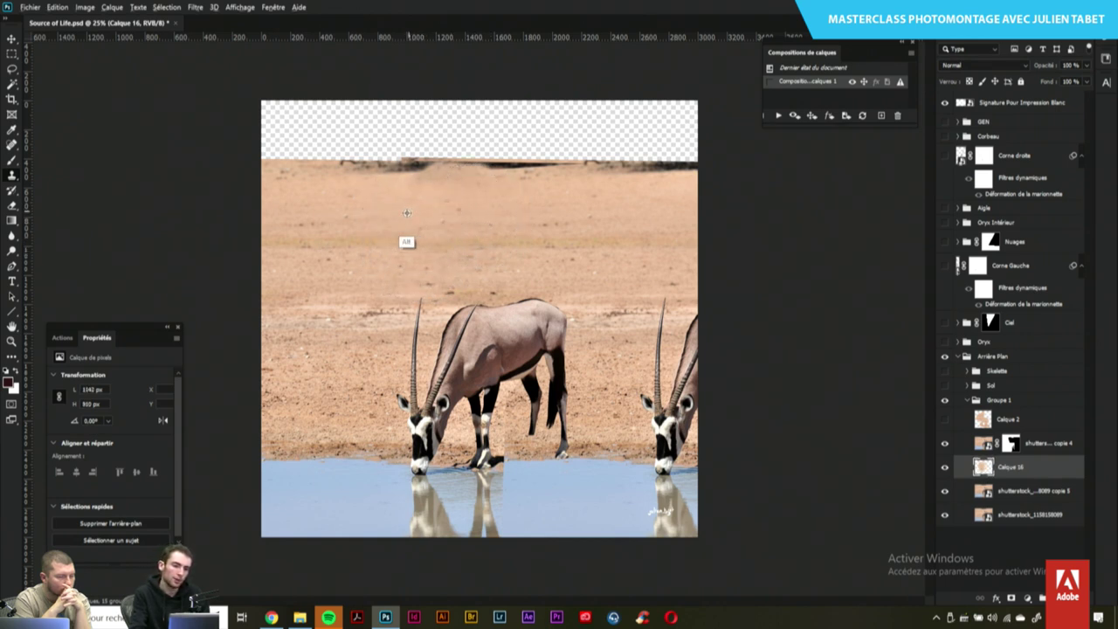
Resize the clone brush and clone more sand onto Calque 16, resampling sand while zoomed in
{"action": "right_click", "coordinate": [398, 224], "text": "alt"}
{"action": "left_click_drag", "start_coordinate": [402, 175], "coordinate": [408, 191]}
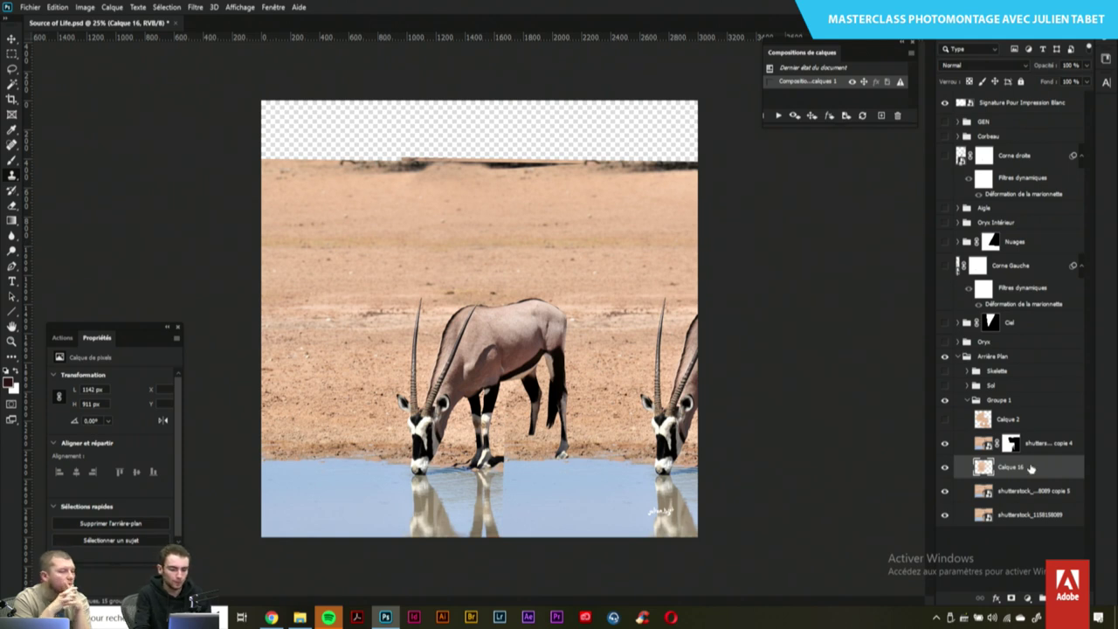
{"action": "right_click", "coordinate": [631, 258], "text": "alt"}
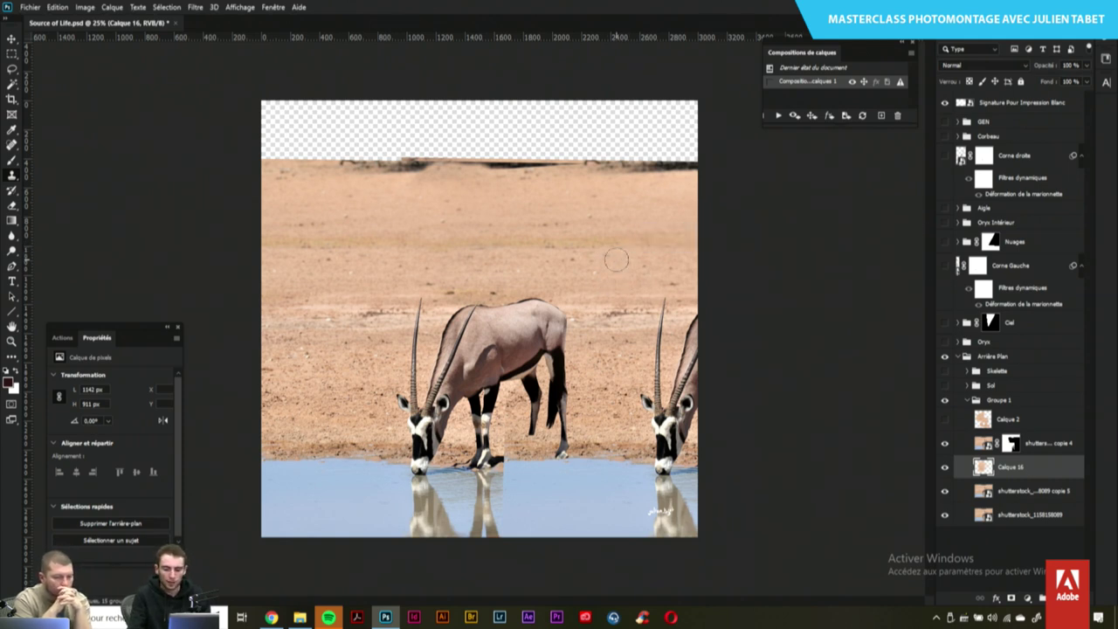
{"action": "right_click", "coordinate": [506, 274], "text": "alt"}
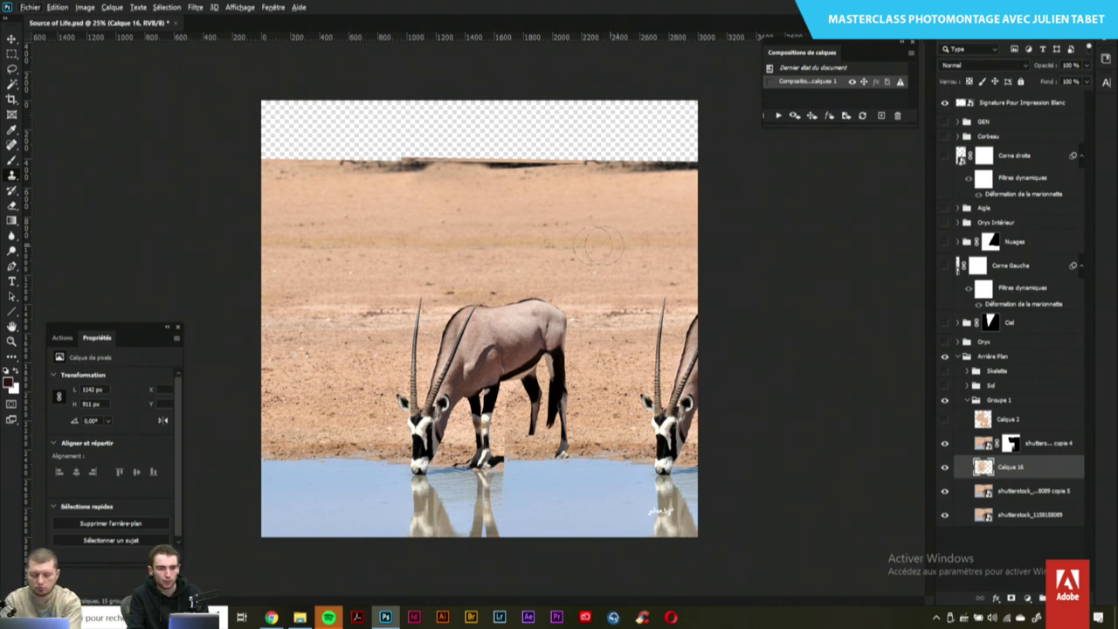
{"action": "left_click_drag", "start_coordinate": [704, 210], "coordinate": [488, 233]}
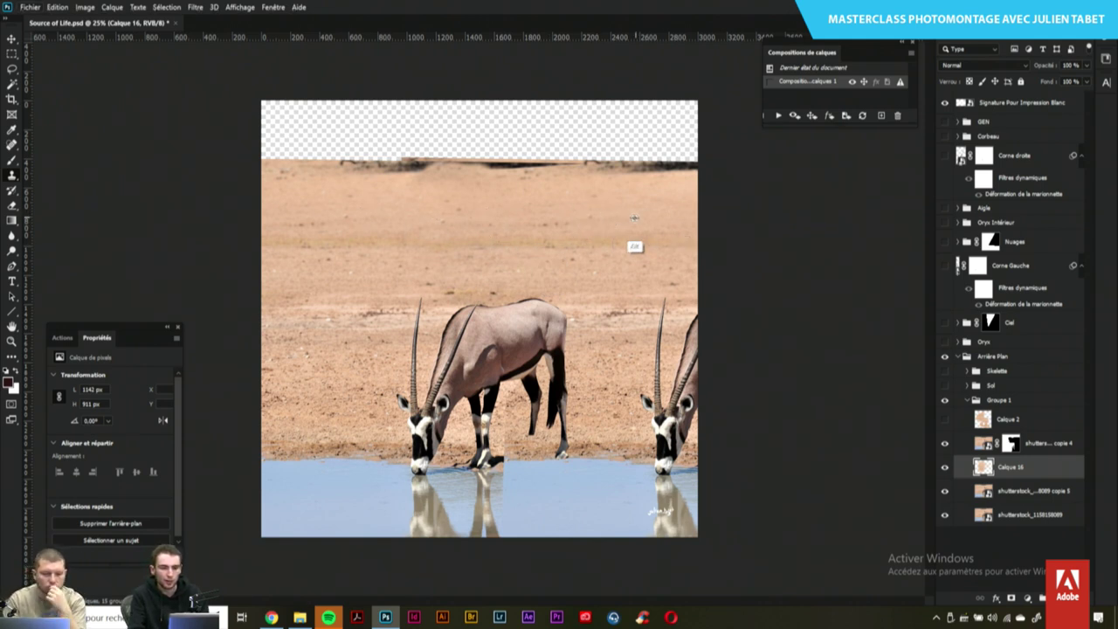
{"action": "right_click", "coordinate": [488, 233], "text": "alt"}
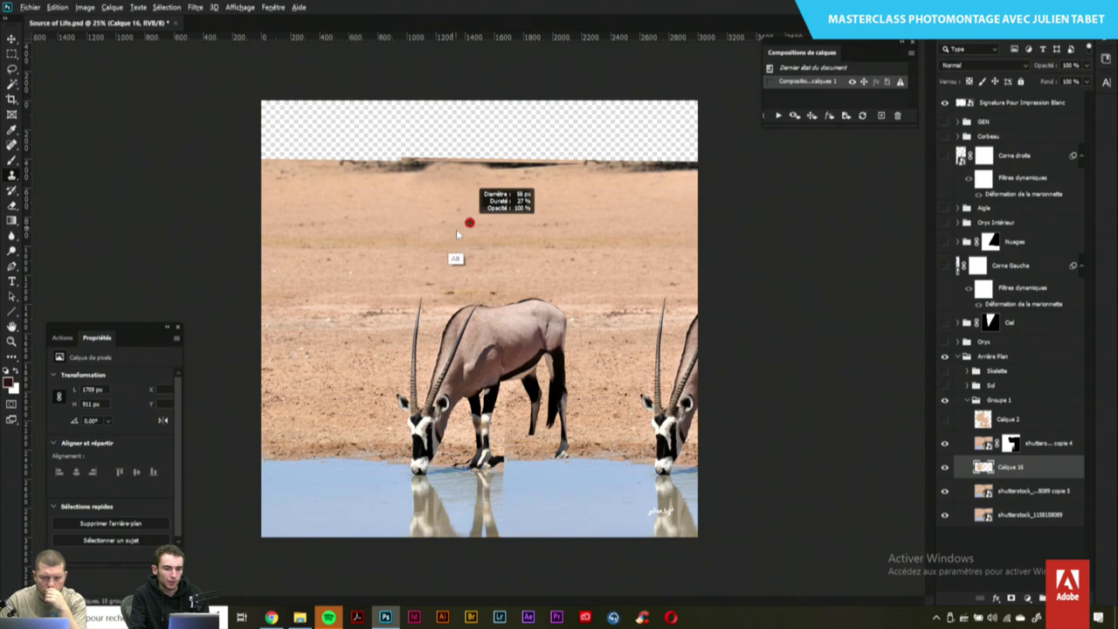
{"action": "key", "text": "ctrl+plus"}
{"action": "scroll", "coordinate": [450, 225], "scroll_direction": "up", "scroll_amount": 2}
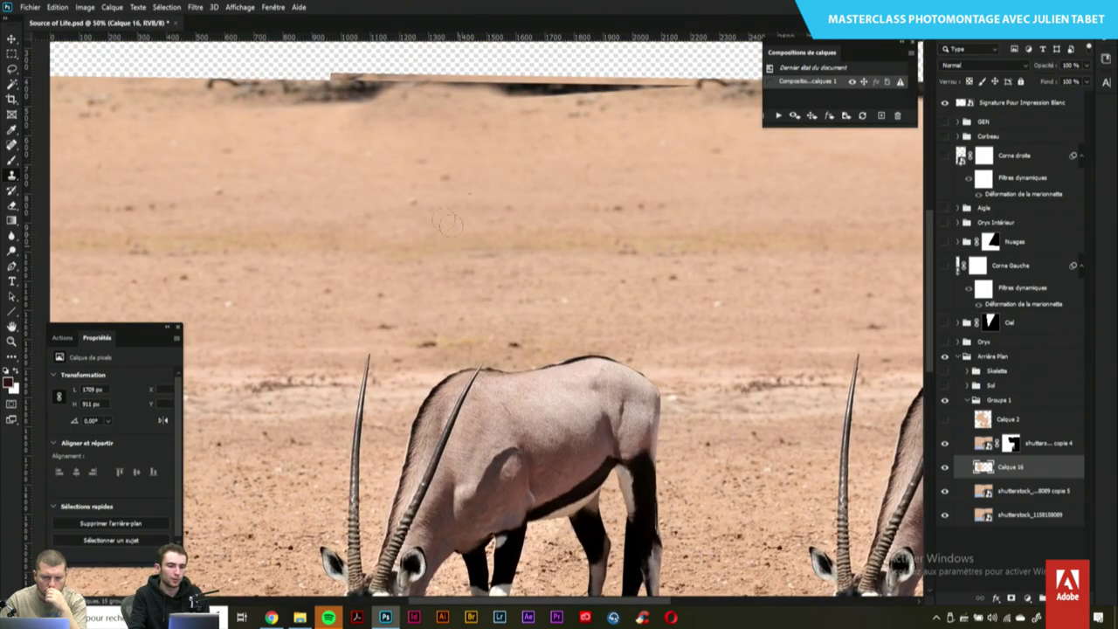
{"action": "left_click", "coordinate": [469, 179], "text": "alt"}
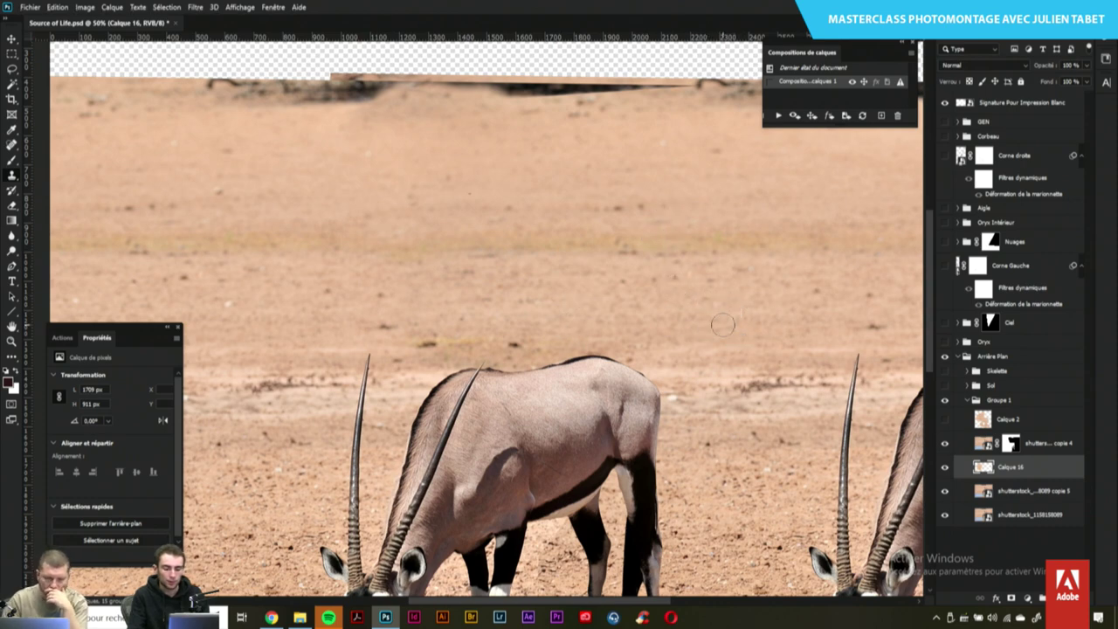
{"action": "key", "text": "ctrl+minus"}
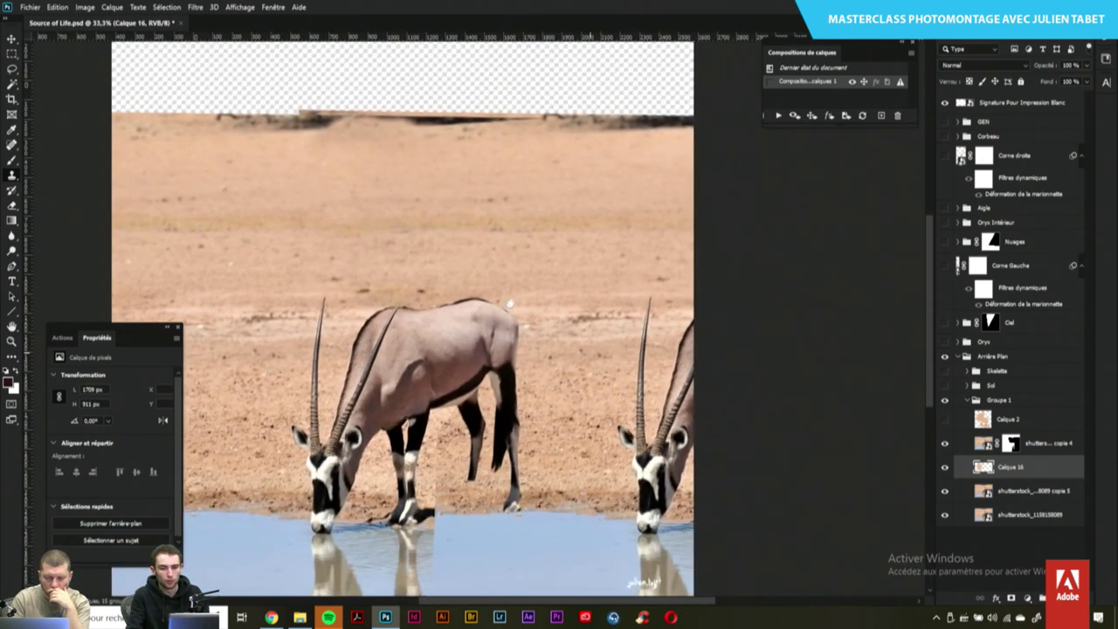
Resample sand at two new spots and clone more sand onto Calque 16
{"action": "scroll", "coordinate": [509, 303], "scroll_direction": "left", "scroll_amount": 5}
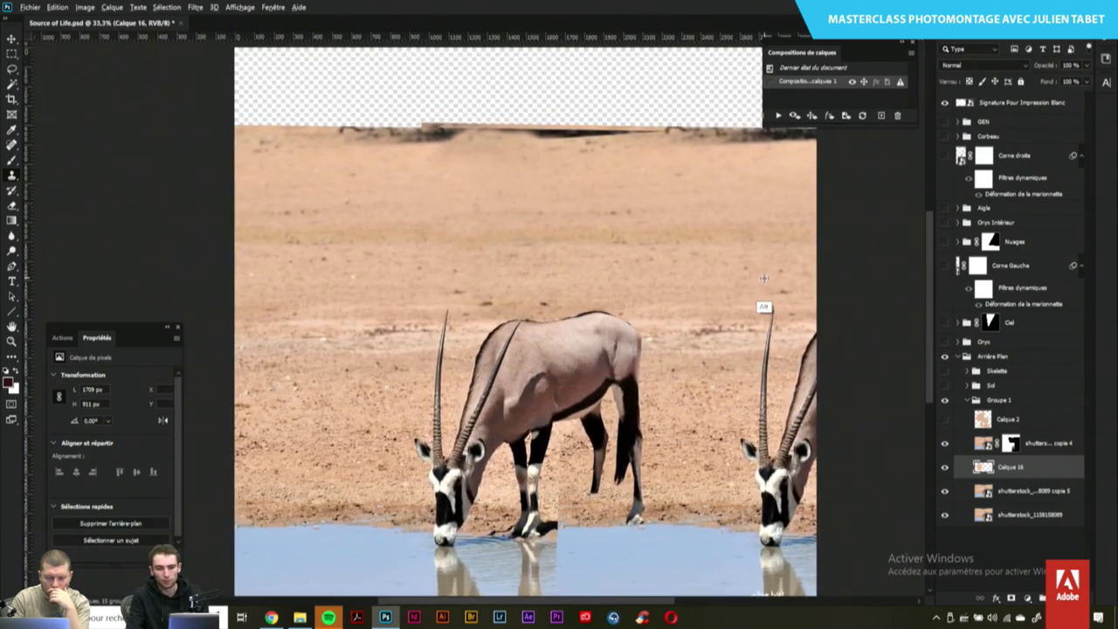
{"action": "left_click", "coordinate": [764, 277], "text": "alt"}
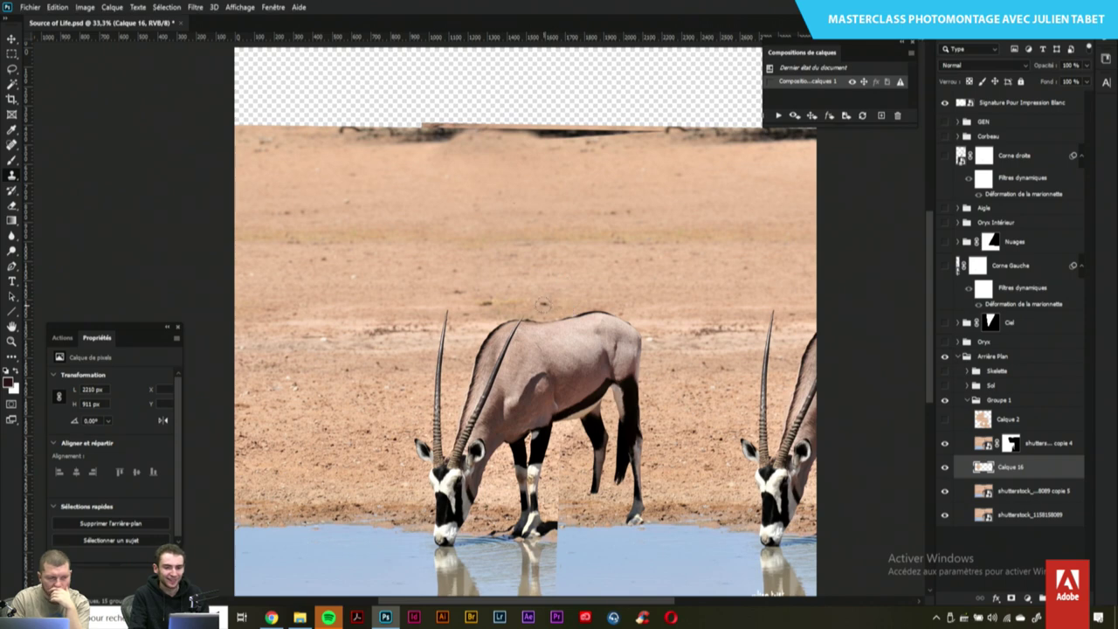
{"action": "left_click", "coordinate": [649, 239], "text": "alt"}
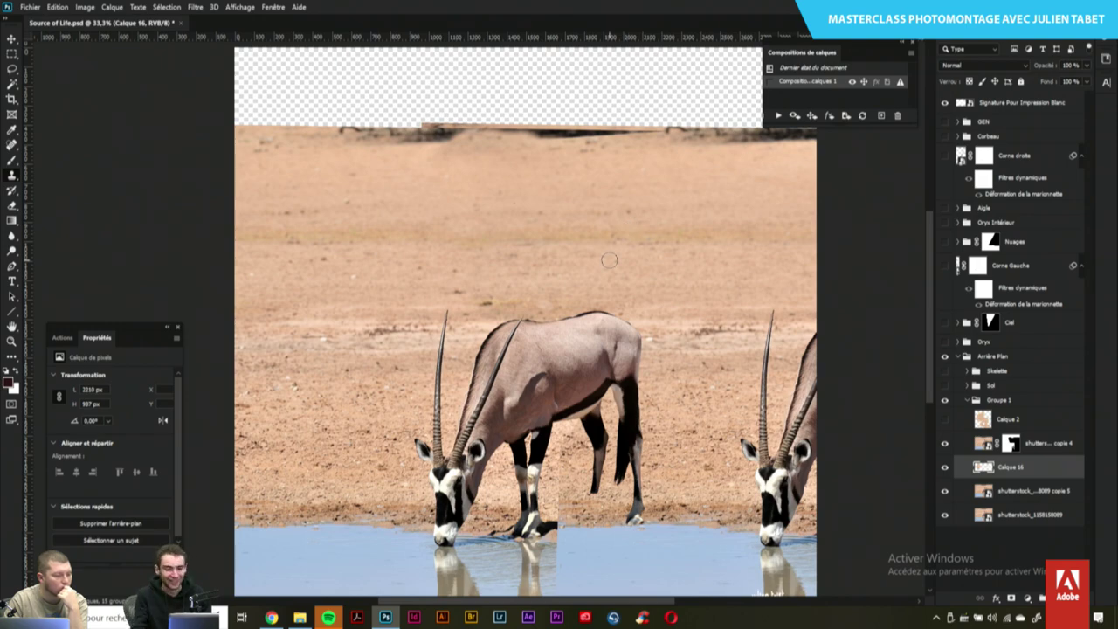
{"action": "scroll", "coordinate": [609, 260], "scroll_direction": "up", "scroll_amount": 1}
{"action": "scroll", "coordinate": [609, 259], "scroll_direction": "down", "scroll_amount": 1}
{"action": "scroll", "coordinate": [609, 259], "scroll_direction": "down", "scroll_amount": 1}
{"action": "scroll", "coordinate": [612, 267], "scroll_direction": "up", "scroll_amount": 1}
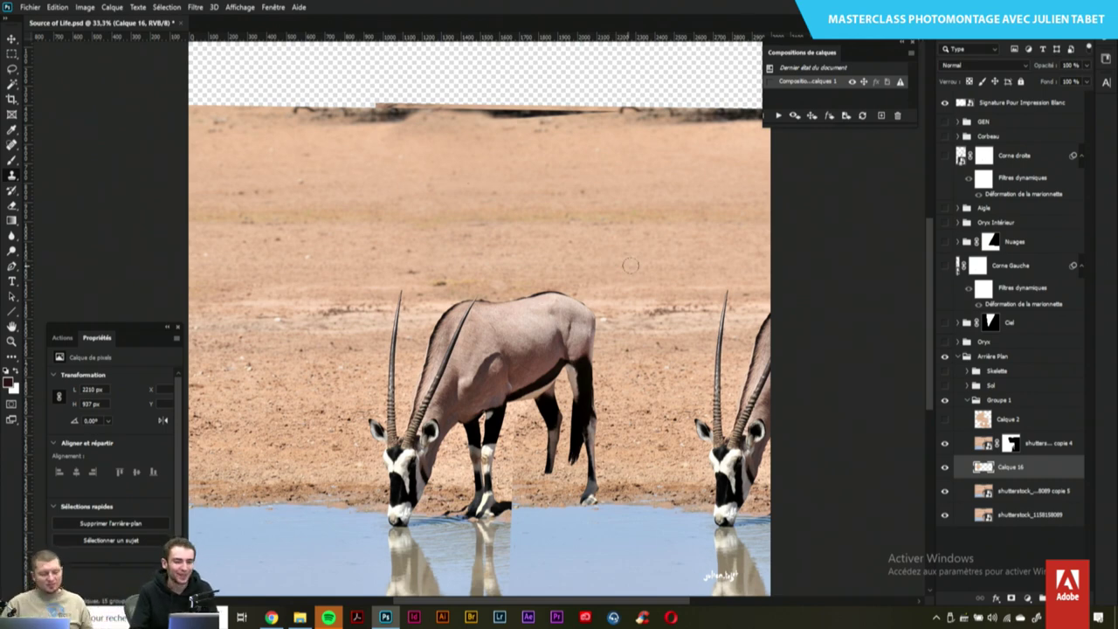
Briefly hide the copie 4 oryx layer, then view its layer mask on its own
{"action": "scroll", "coordinate": [479, 314], "scroll_direction": "down", "scroll_amount": 3}
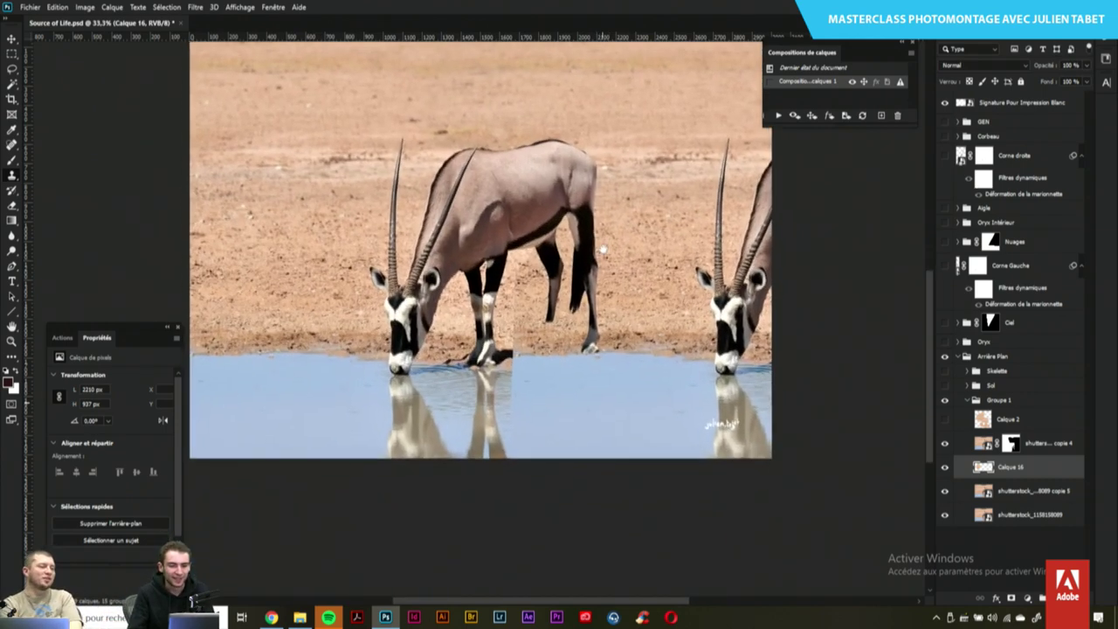
{"action": "scroll", "coordinate": [480, 315], "scroll_direction": "down", "scroll_amount": 2}
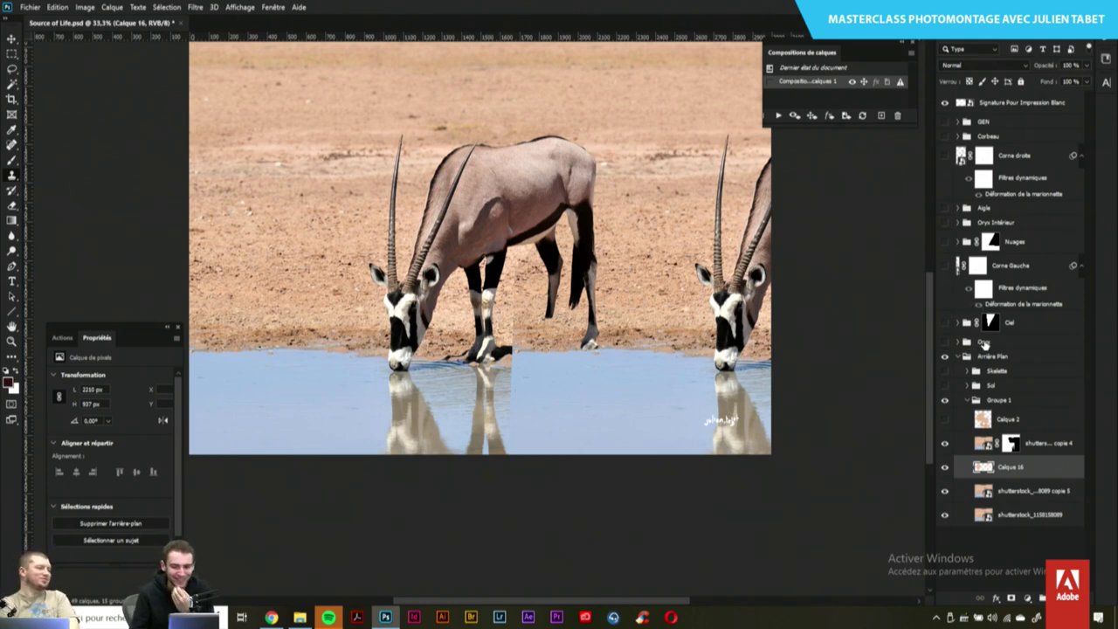
{"action": "left_click", "coordinate": [943, 445]}
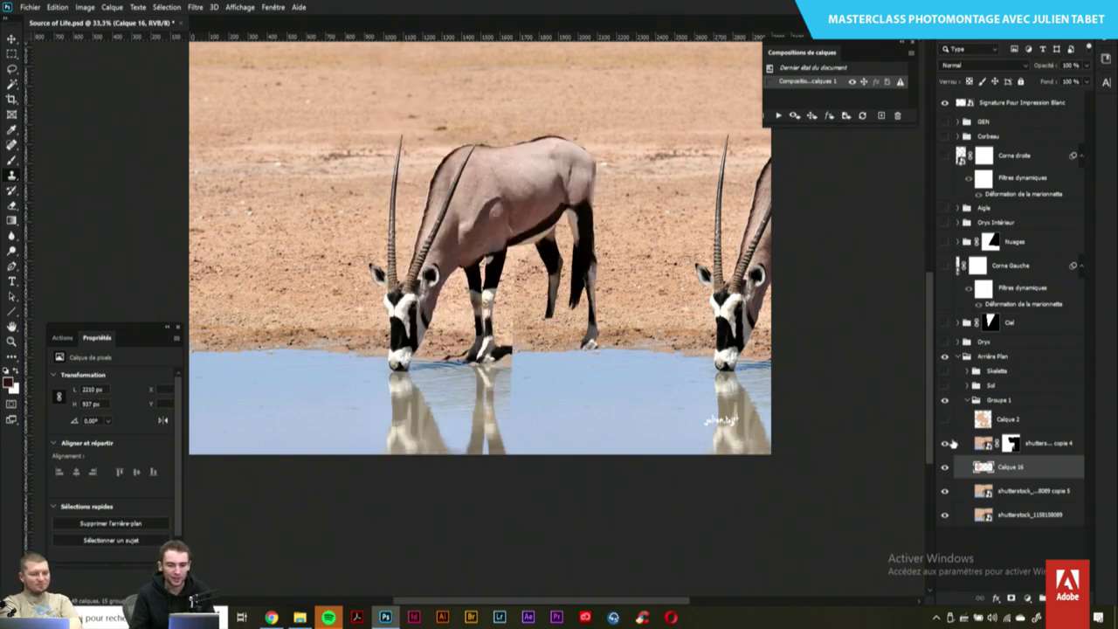
{"action": "left_click", "coordinate": [1010, 443], "text": "alt"}
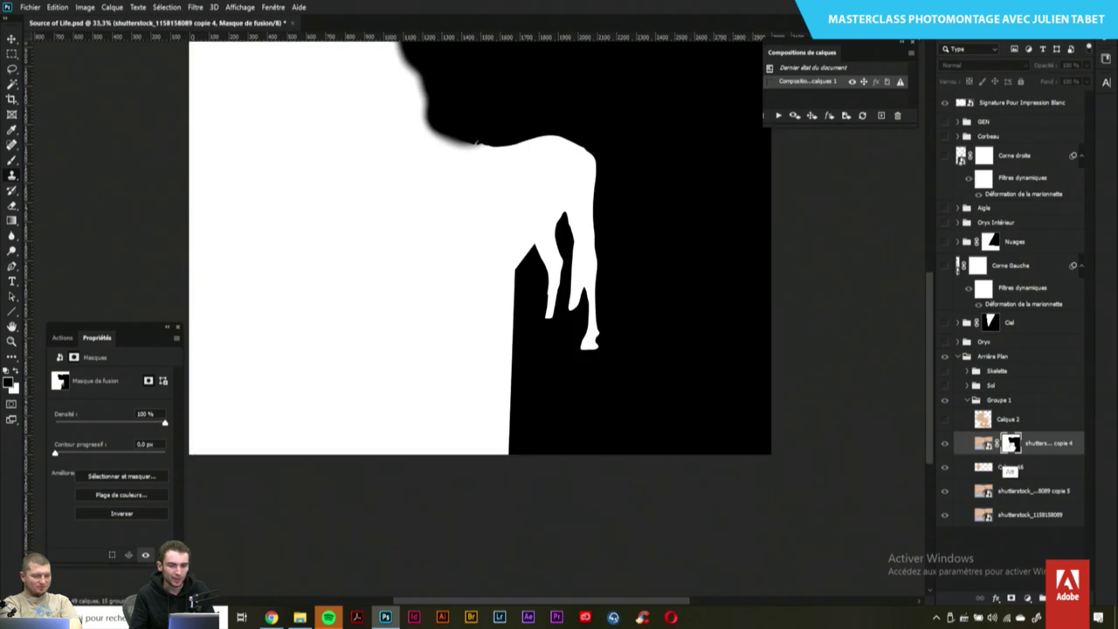
Target copie 4's layer mask with a resized Brush, dismissing the smart object warning
{"action": "left_click", "coordinate": [1011, 442], "text": "alt"}
{"action": "key", "text": "b"}
{"action": "left_click_drag", "start_coordinate": [498, 312], "coordinate": [490, 311]}
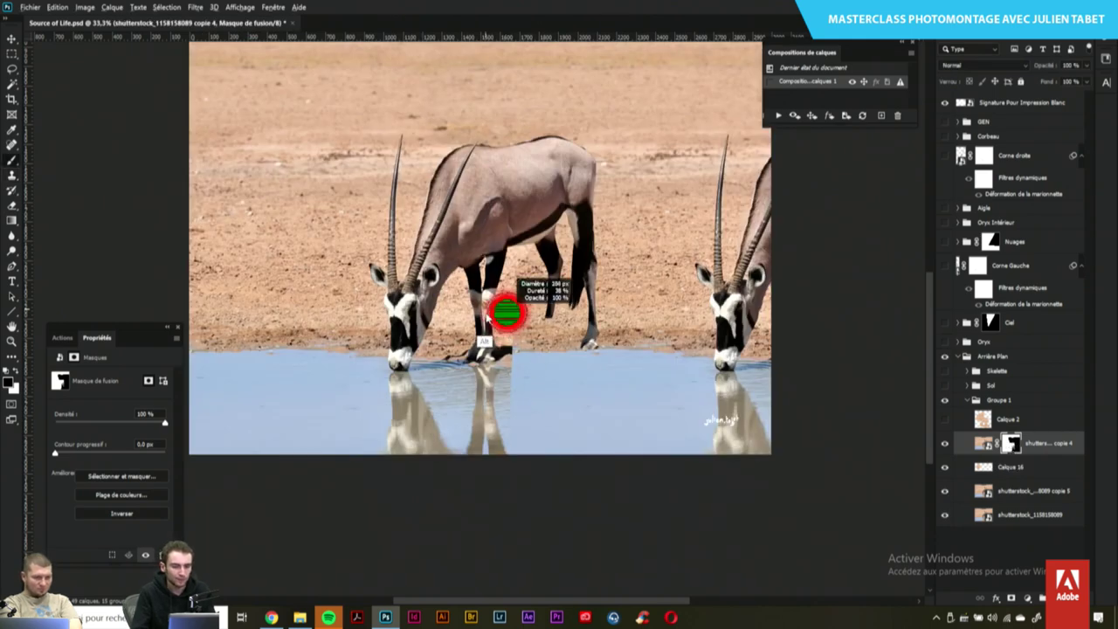
{"action": "key", "text": "ctrl+2"}
{"action": "left_click", "coordinate": [518, 281]}
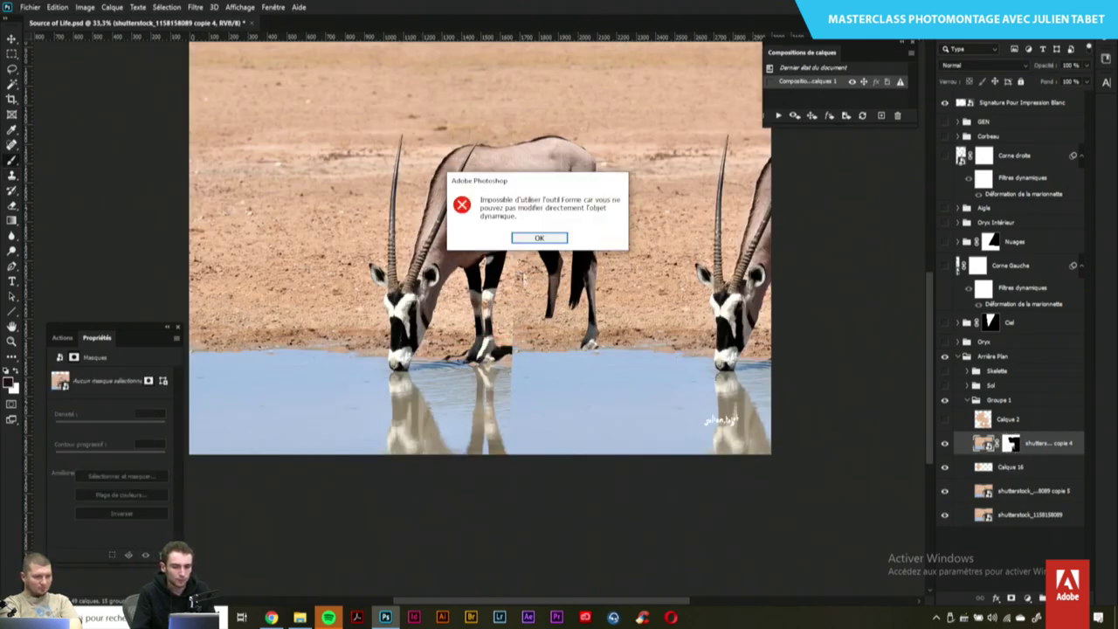
{"action": "key", "text": "Return"}
{"action": "key", "text": "ctrl+backslash"}
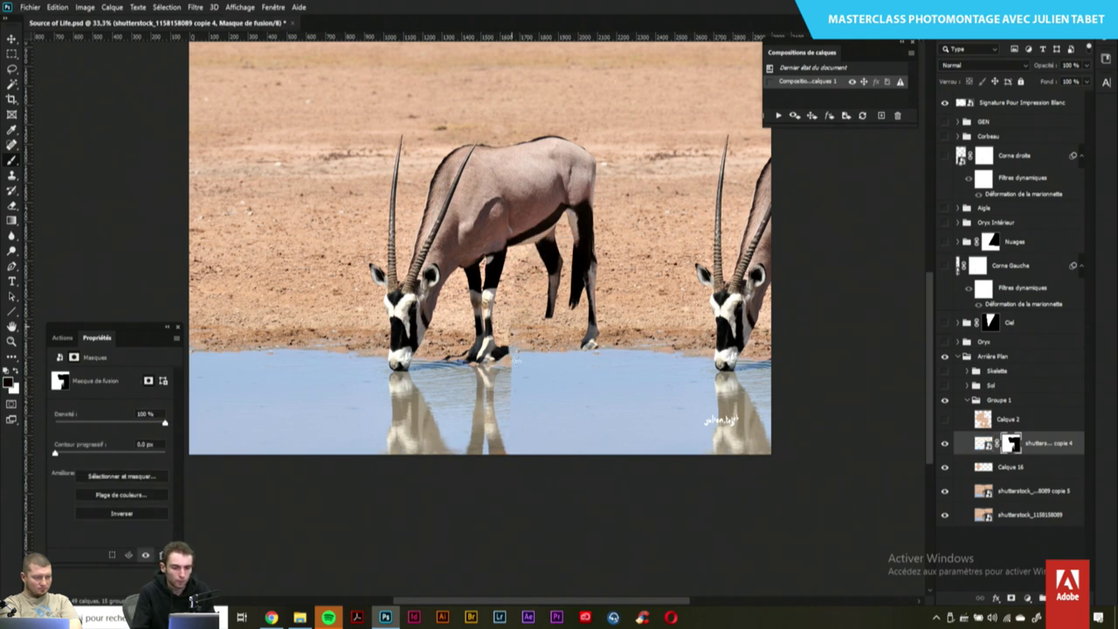
Mask out the right-hand water to reveal shore, undo a stray stroke, and select Calque 16
{"action": "mouse_move", "coordinate": [512, 348]}
{"action": "left_mouse_down"}
{"action": "mouse_move", "coordinate": [563, 372]}
{"action": "mouse_move", "coordinate": [734, 411]}
{"action": "mouse_move", "coordinate": [533, 437]}
{"action": "left_mouse_up"}
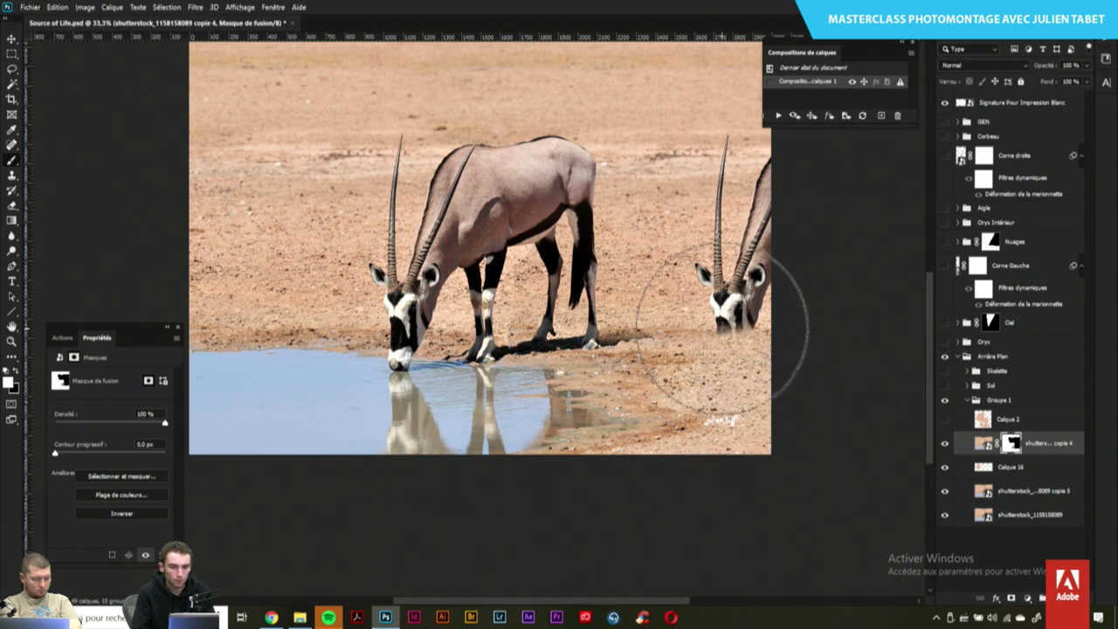
{"action": "left_click_drag", "start_coordinate": [690, 288], "coordinate": [743, 323]}
{"action": "key", "text": "ctrl+z"}
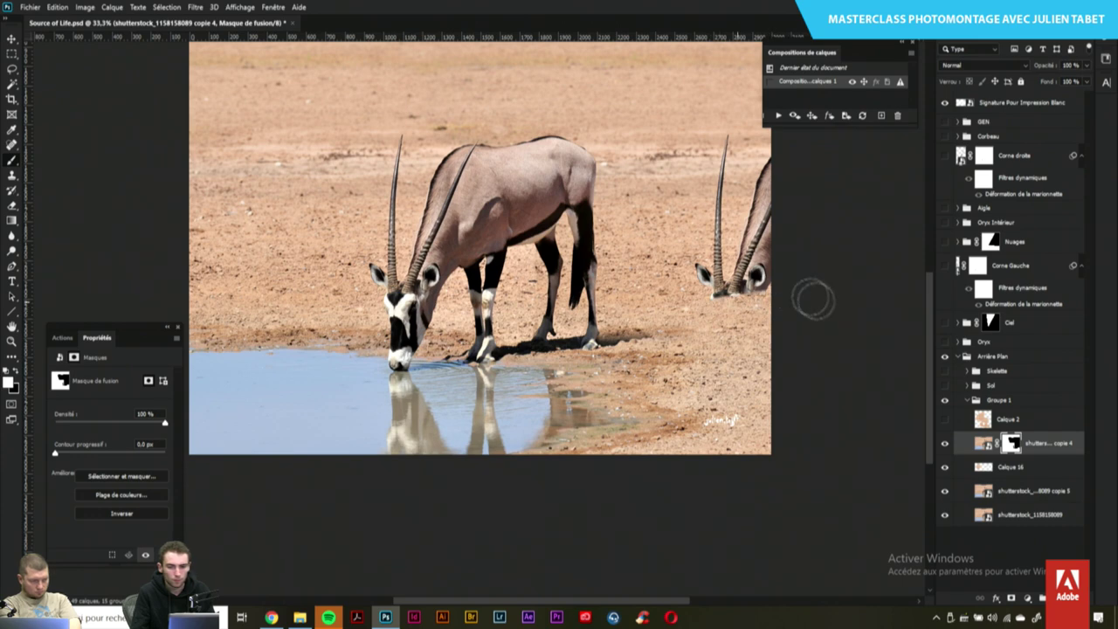
{"action": "left_click", "coordinate": [1013, 420]}
{"action": "left_click", "coordinate": [1014, 466]}
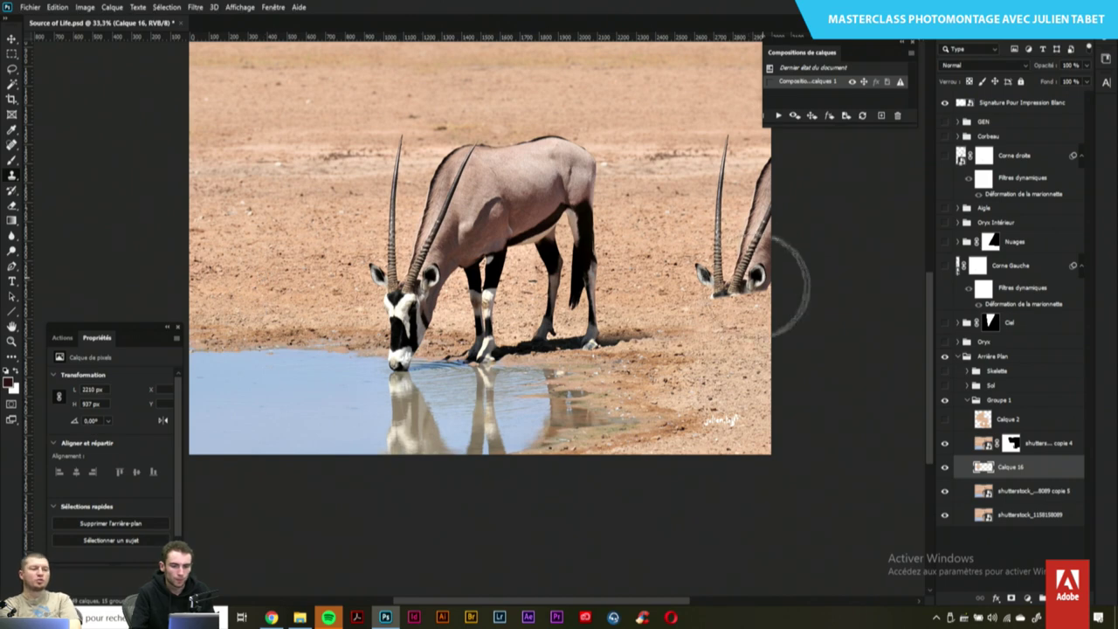
Clone sand over the right-edge oryx's head, body and horn tips, then enlarge the brush to 220 px
{"action": "mouse_move", "coordinate": [781, 270]}
{"action": "left_mouse_down"}
{"action": "mouse_move", "coordinate": [724, 287]}
{"action": "mouse_move", "coordinate": [751, 262]}
{"action": "mouse_move", "coordinate": [699, 218]}
{"action": "left_mouse_up"}
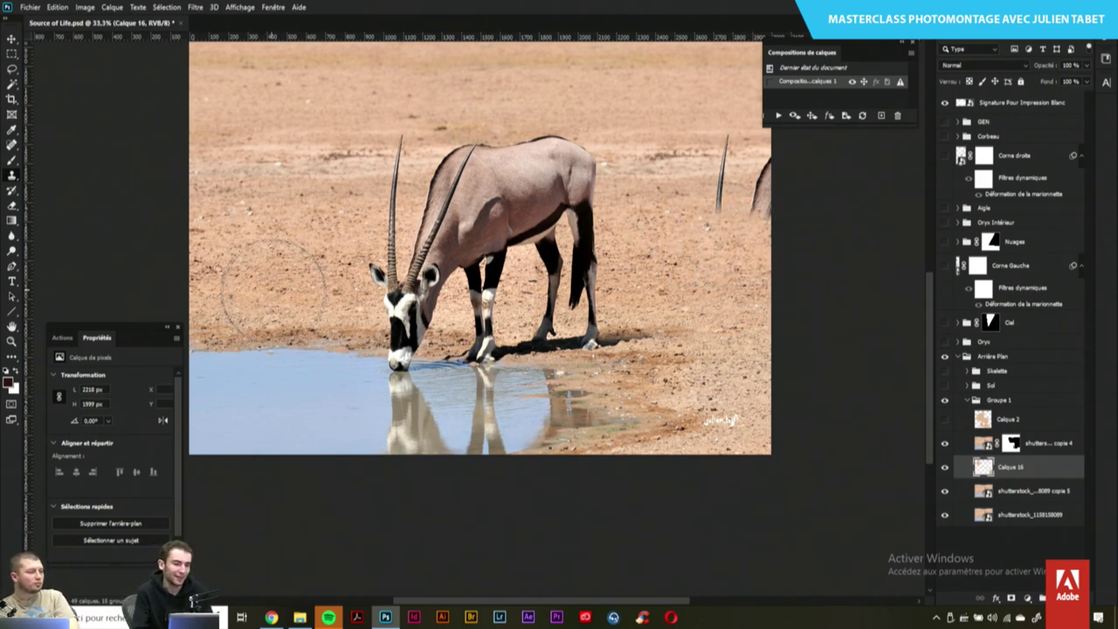
{"action": "left_click_drag", "start_coordinate": [753, 258], "coordinate": [752, 212]}
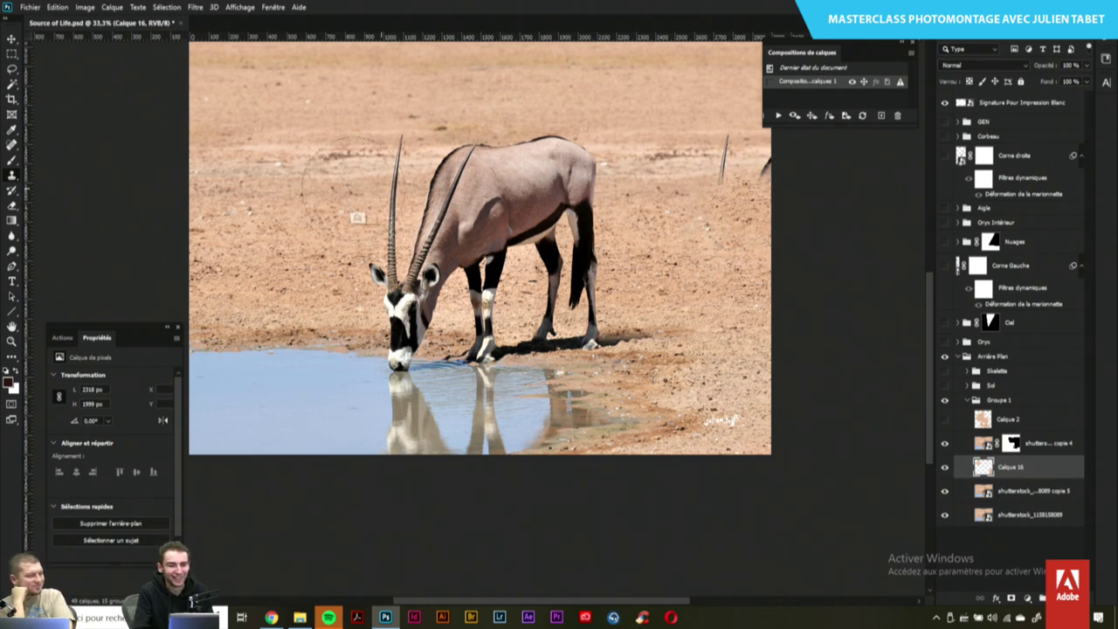
{"action": "left_click_drag", "start_coordinate": [720, 175], "coordinate": [738, 158]}
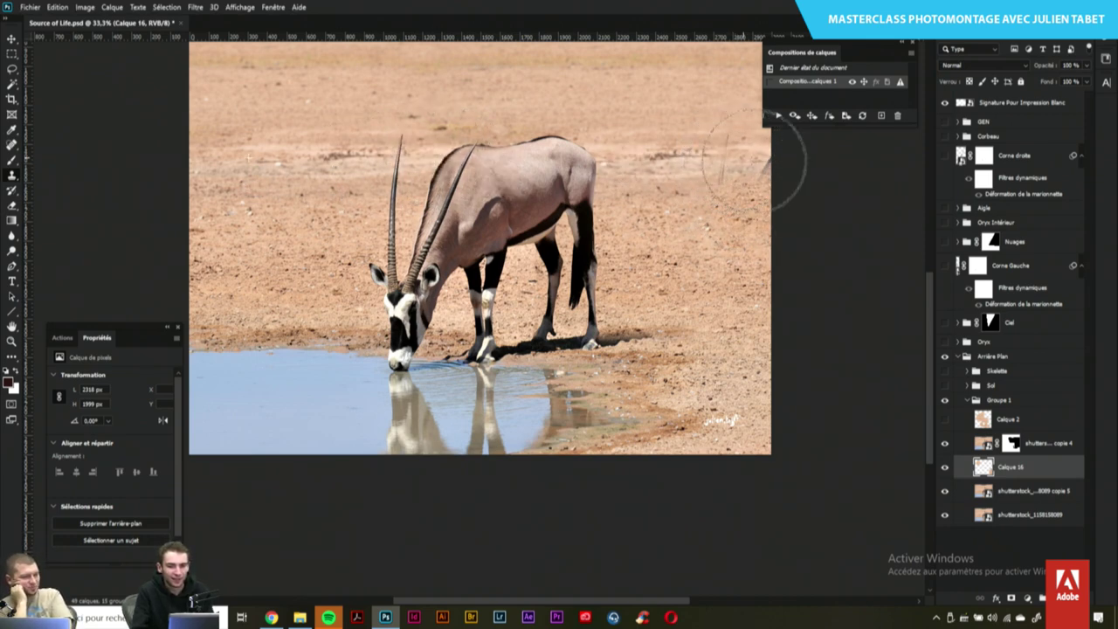
{"action": "left_click_drag", "start_coordinate": [791, 145], "coordinate": [743, 180]}
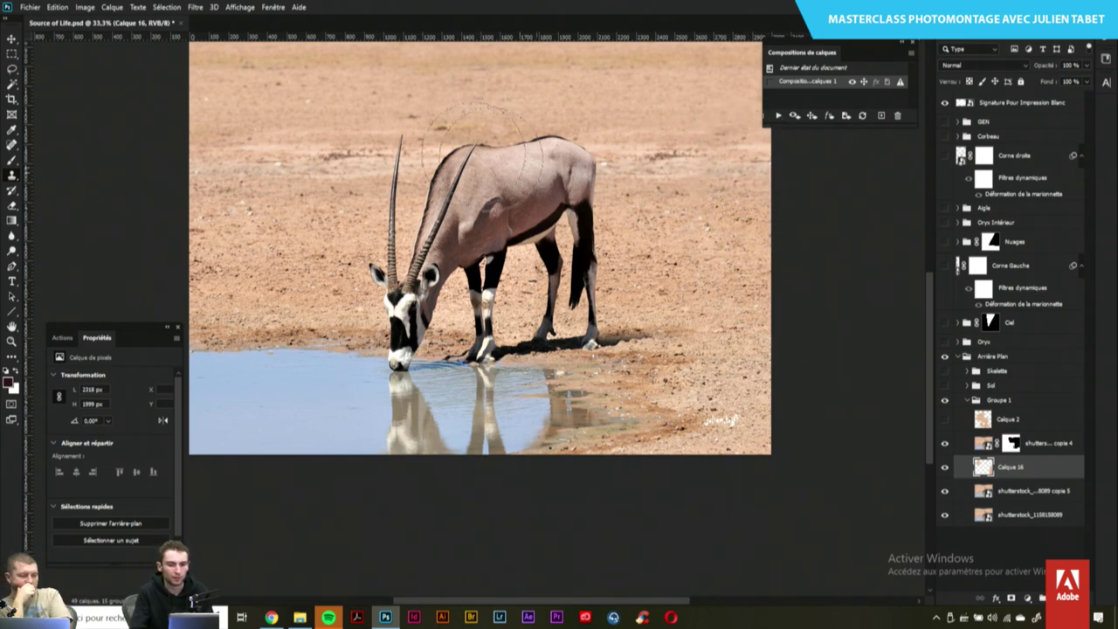
{"action": "right_click", "coordinate": [251, 201], "text": "alt"}
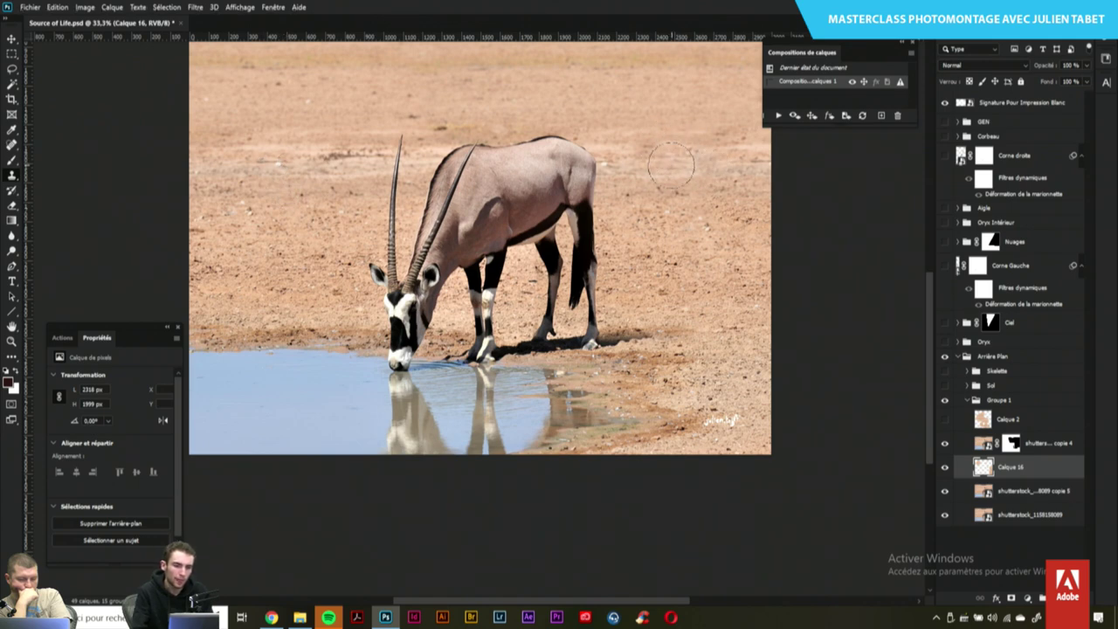
{"action": "key", "text": "alt"}
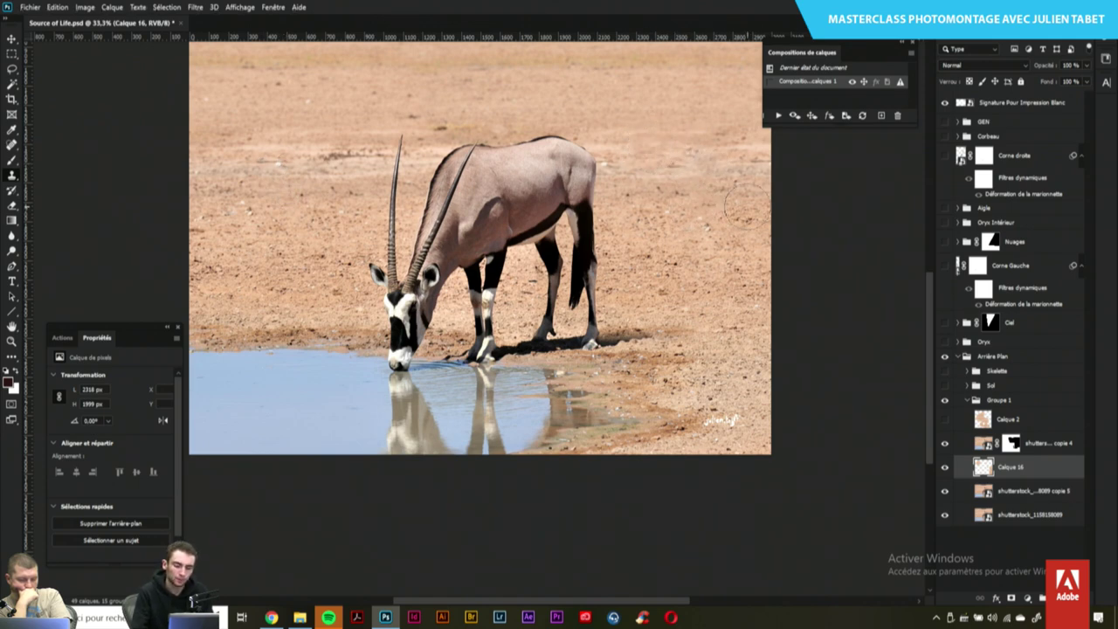
{"action": "key", "text": "ctrl+minus"}
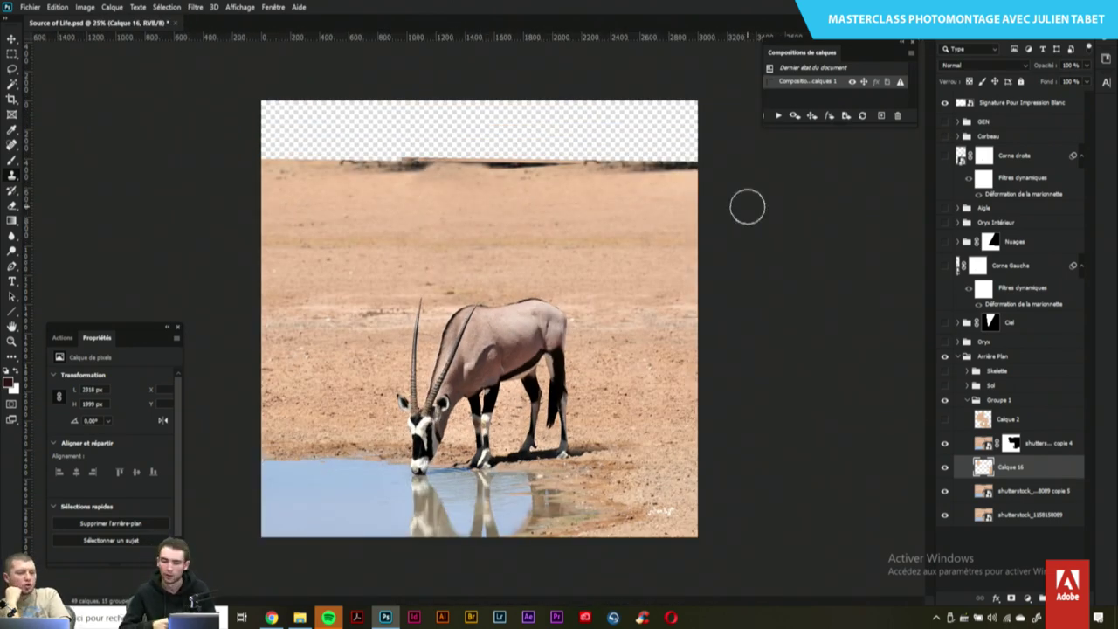
Toggle Calque 2, Sol and the Oryx group to compare, leaving the Oryx group visible
{"action": "left_click", "coordinate": [945, 421]}
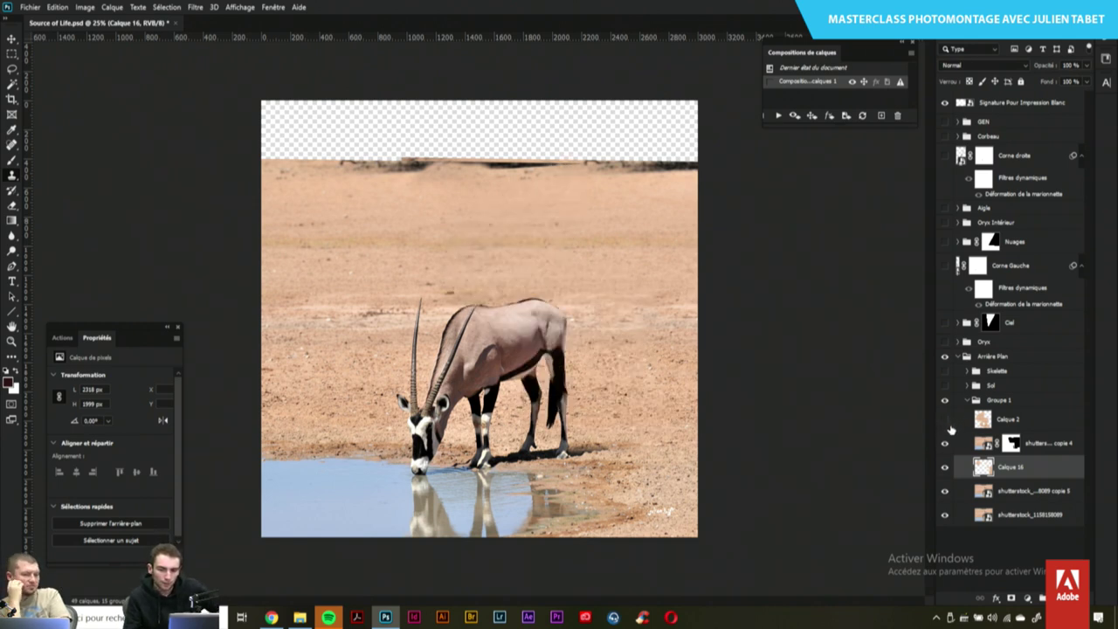
{"action": "left_click", "coordinate": [944, 385]}
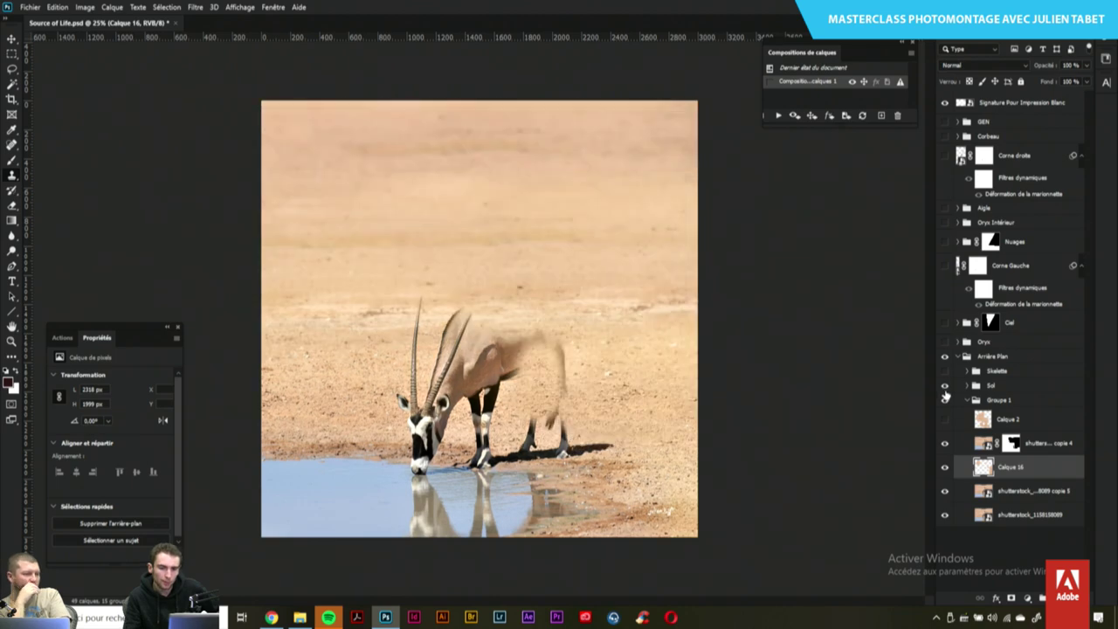
{"action": "left_click", "coordinate": [944, 393]}
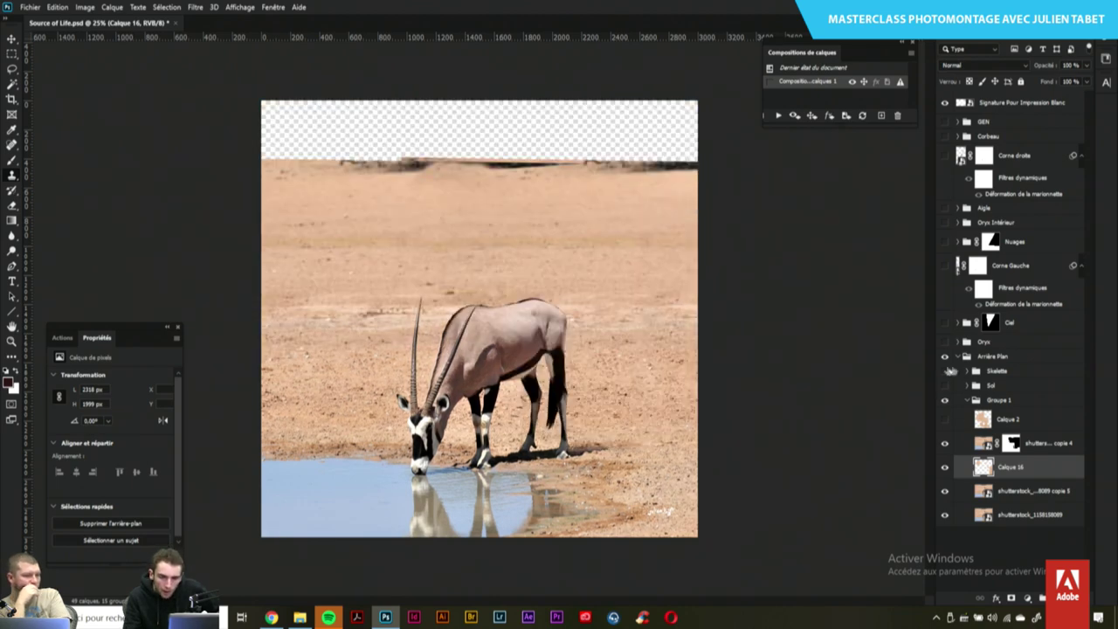
{"action": "left_click", "coordinate": [944, 343]}
{"action": "left_click", "coordinate": [944, 344]}
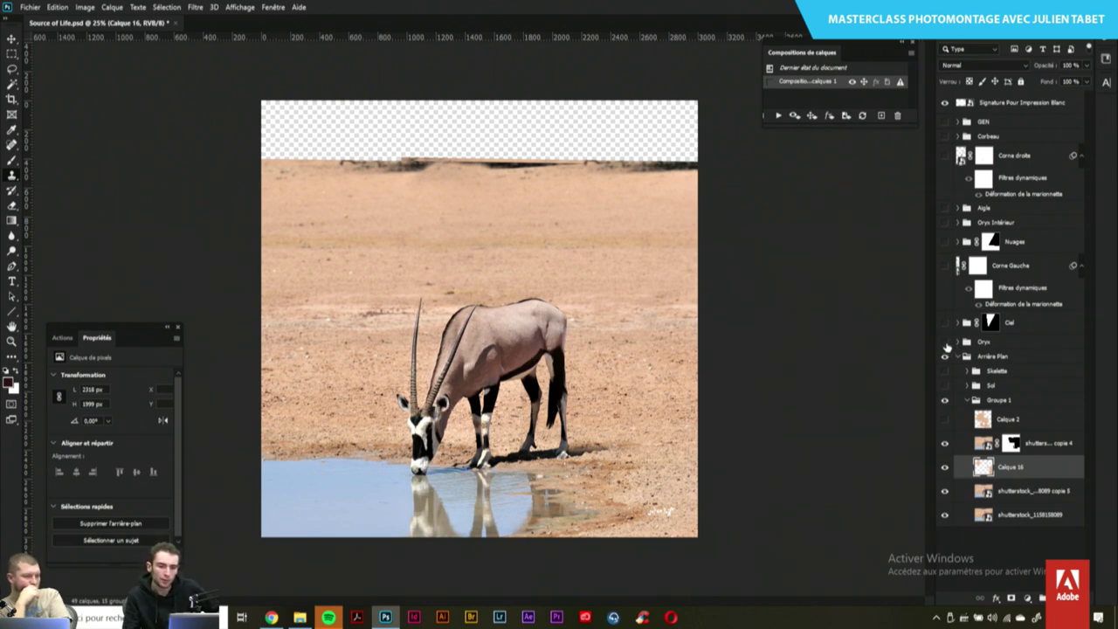
{"action": "left_click", "coordinate": [945, 343]}
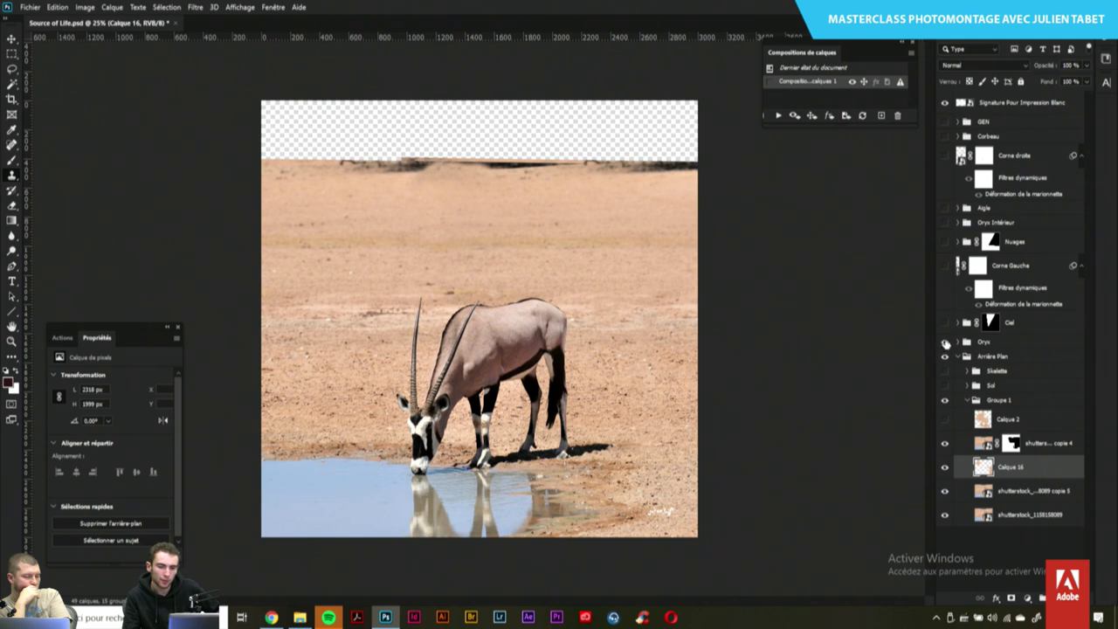
{"action": "left_click", "coordinate": [944, 421]}
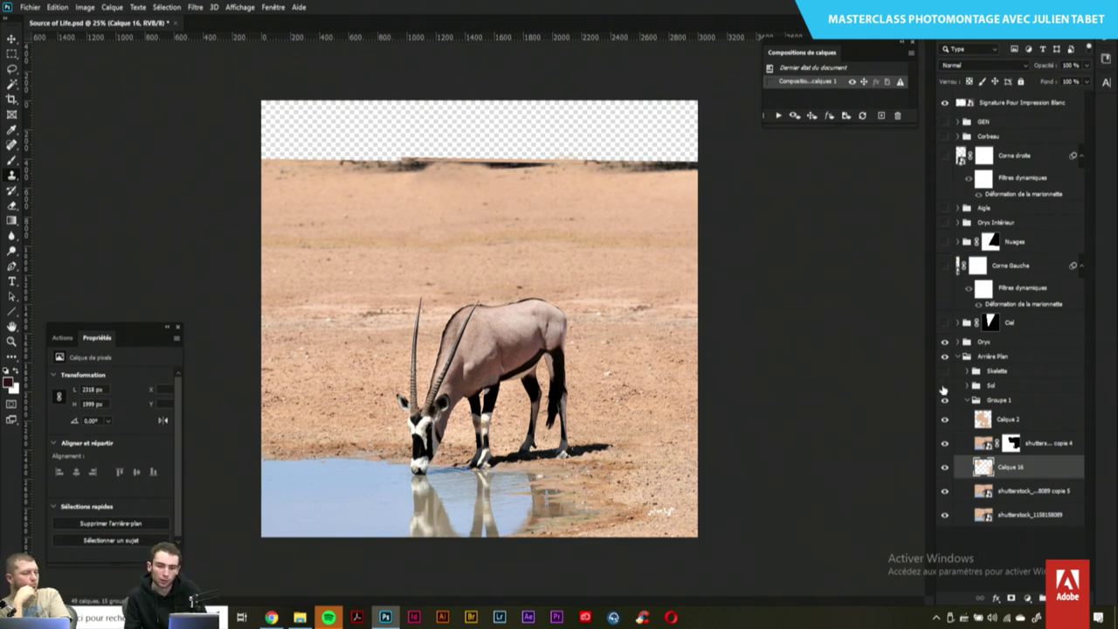
Show and expand the Sol group, toggling Fond 2 off and on to compare the sand
{"action": "left_click", "coordinate": [944, 386]}
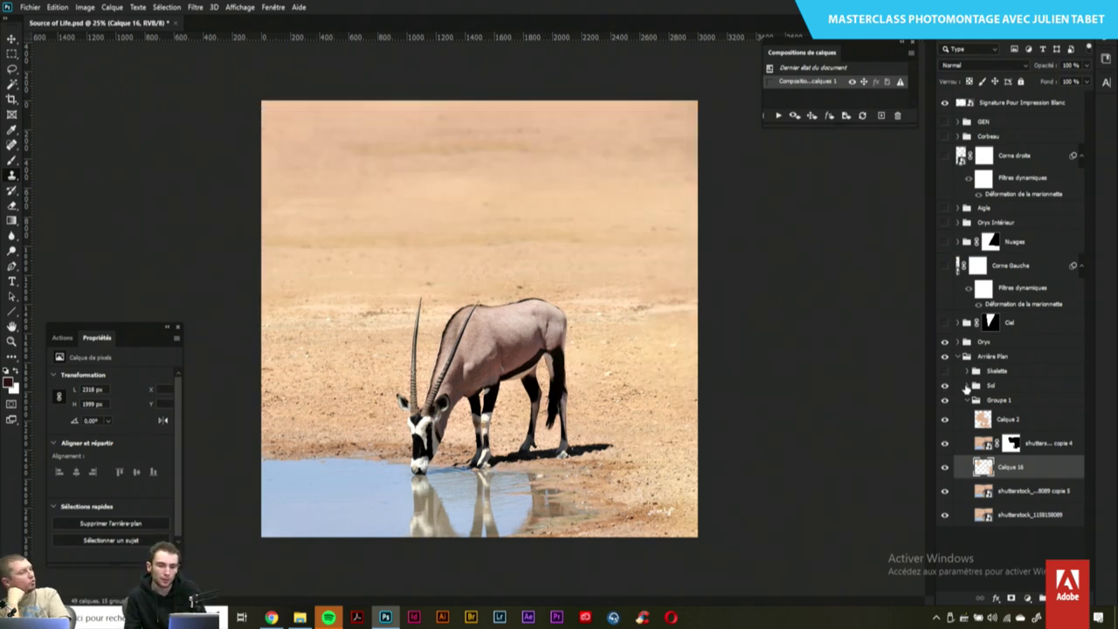
{"action": "left_click", "coordinate": [967, 386]}
{"action": "left_click", "coordinate": [945, 429]}
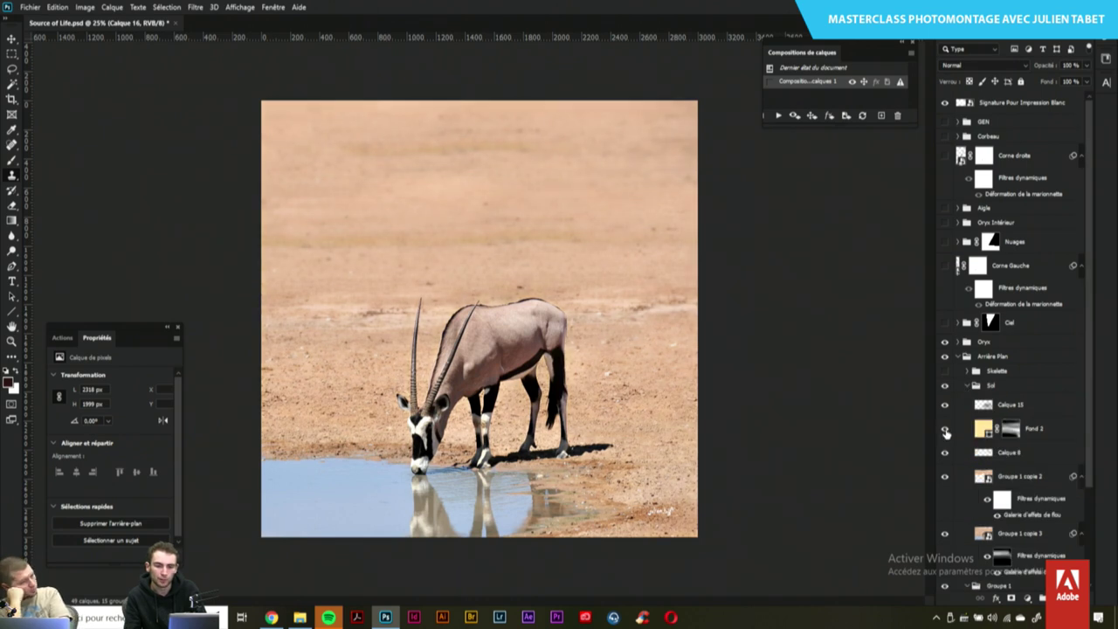
{"action": "left_click", "coordinate": [945, 429]}
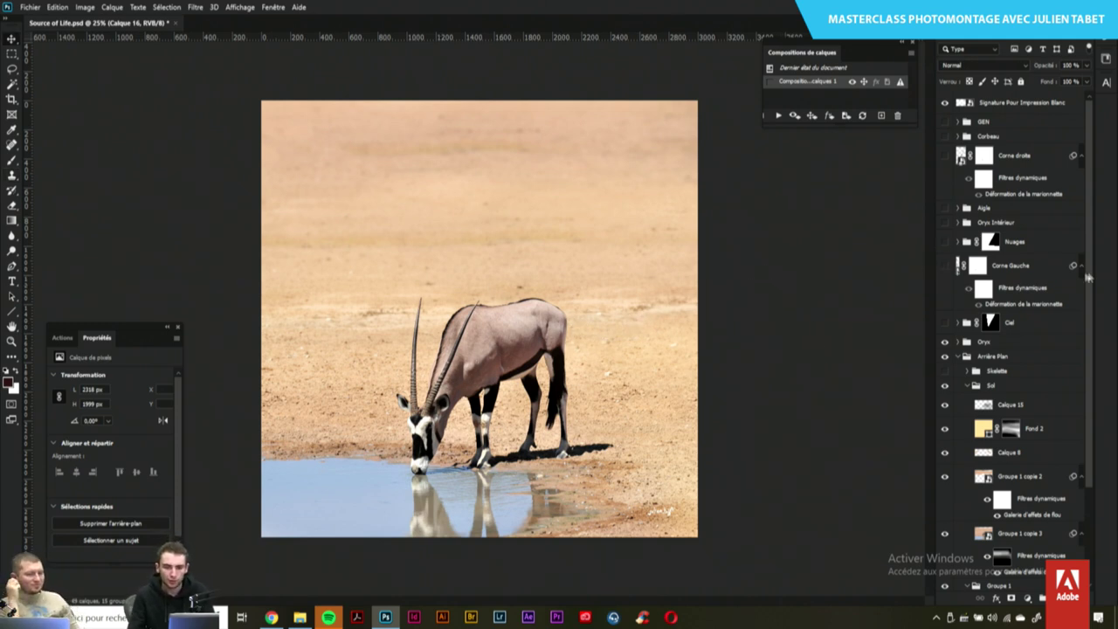
{"action": "scroll", "coordinate": [1092, 285], "scroll_direction": "down", "scroll_amount": 3}
{"action": "scroll", "coordinate": [1096, 277], "scroll_direction": "up", "scroll_amount": 3}
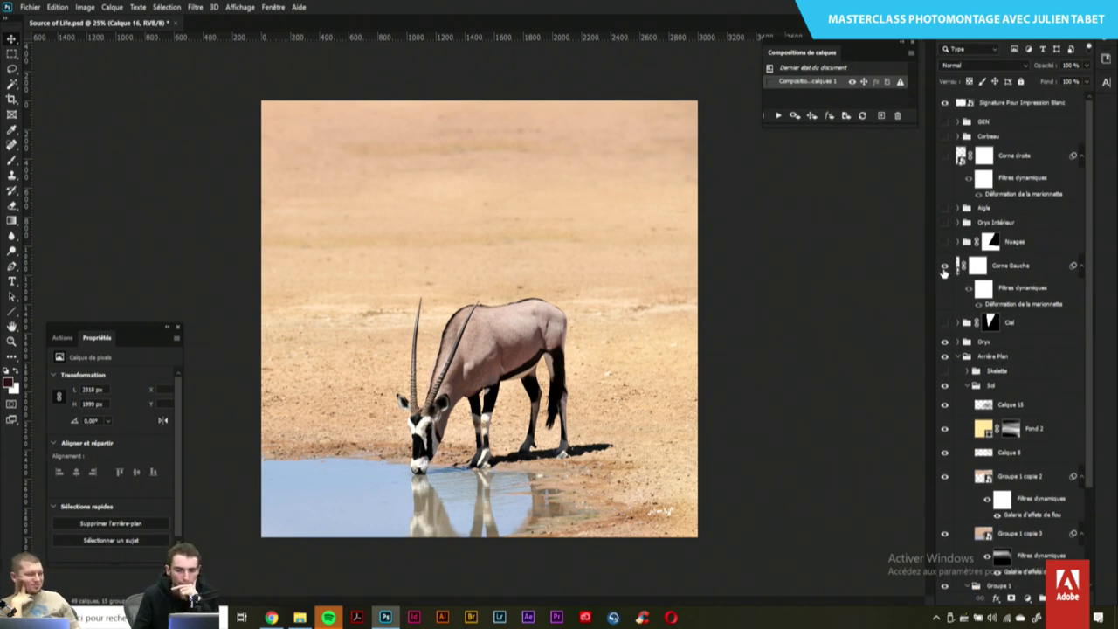
Preview the Corne Gauche horn in place and solo, then hide it again
{"action": "left_click", "coordinate": [943, 270]}
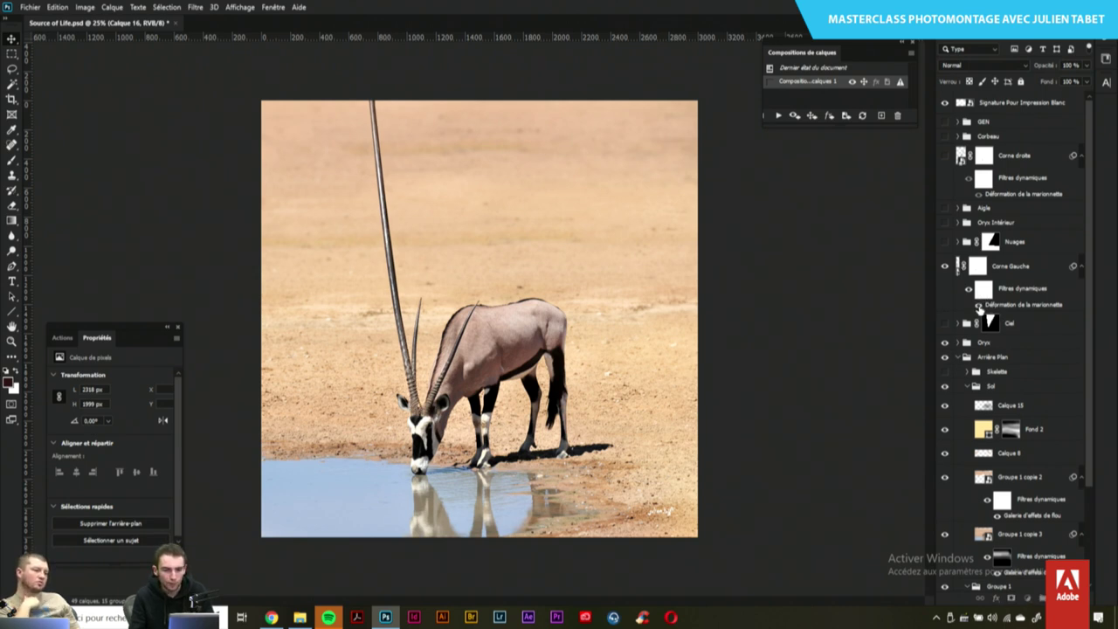
{"action": "left_click", "coordinate": [967, 294]}
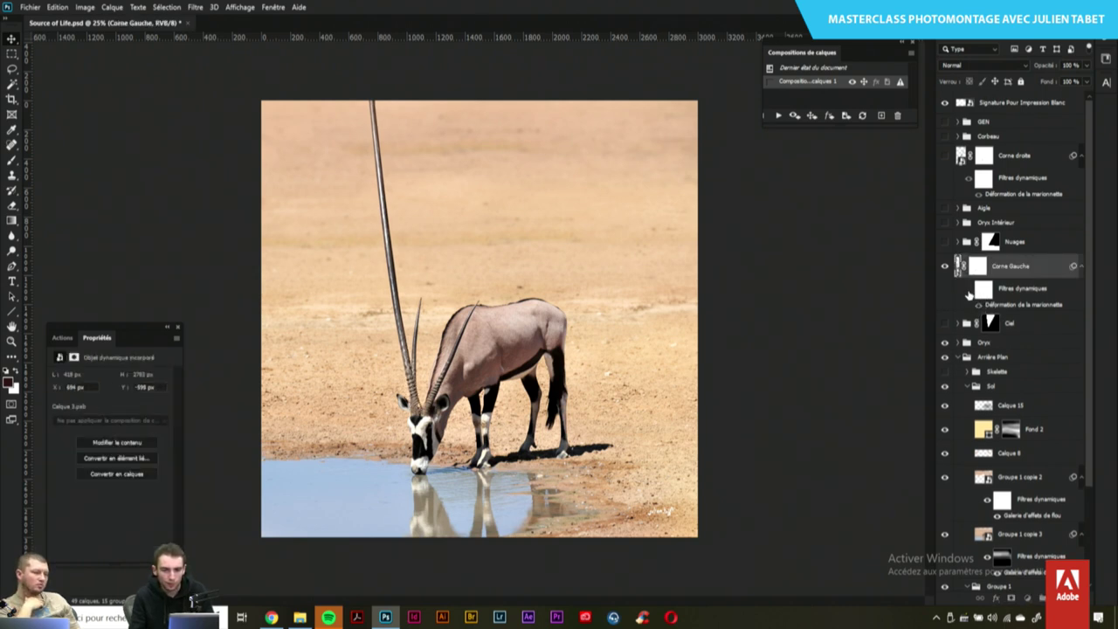
{"action": "left_click", "coordinate": [956, 266], "text": "alt"}
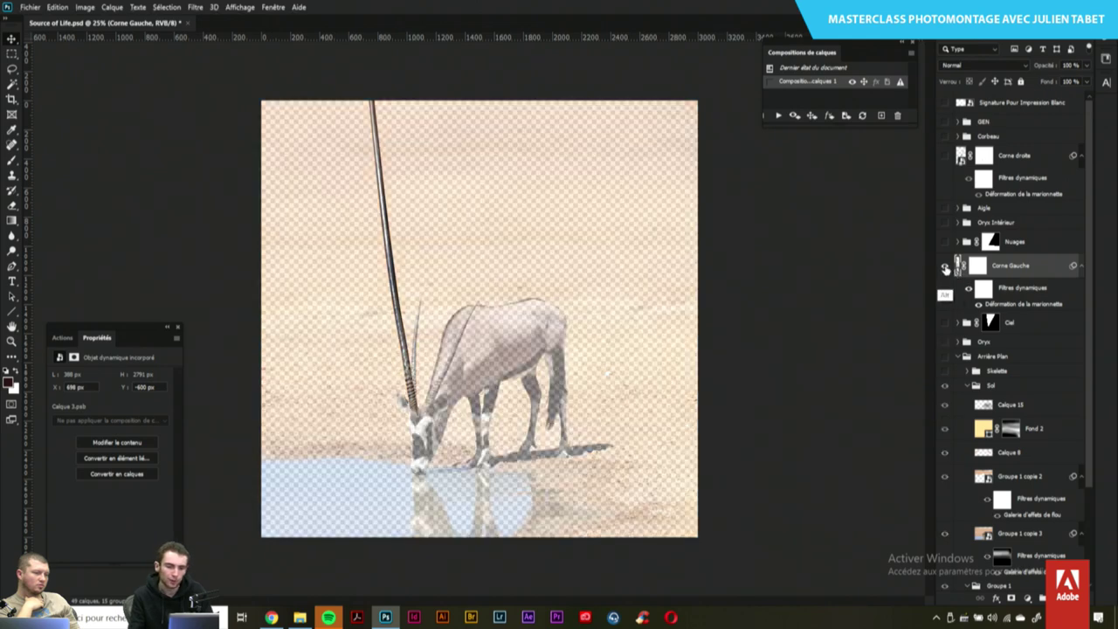
{"action": "left_click", "coordinate": [957, 265], "text": "alt"}
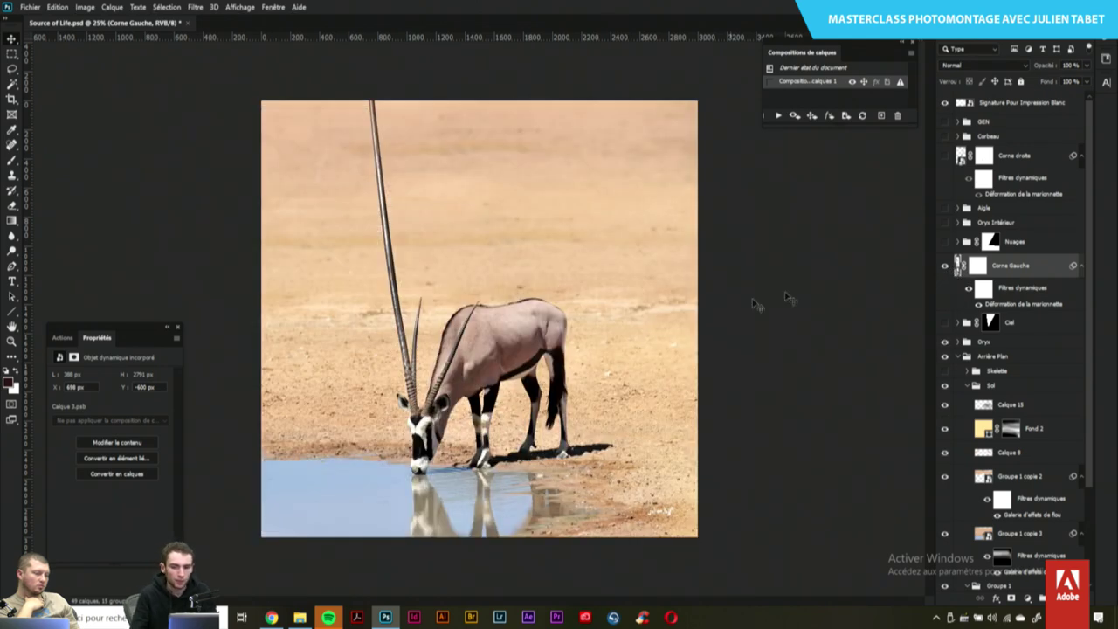
{"action": "left_click", "coordinate": [946, 266]}
Zoom in on the oryx's head and target the shutterstock layer's mask
{"action": "key", "text": "ctrl+plus"}
{"action": "key", "text": "ctrl+plus"}
{"action": "key", "text": "ctrl+plus"}
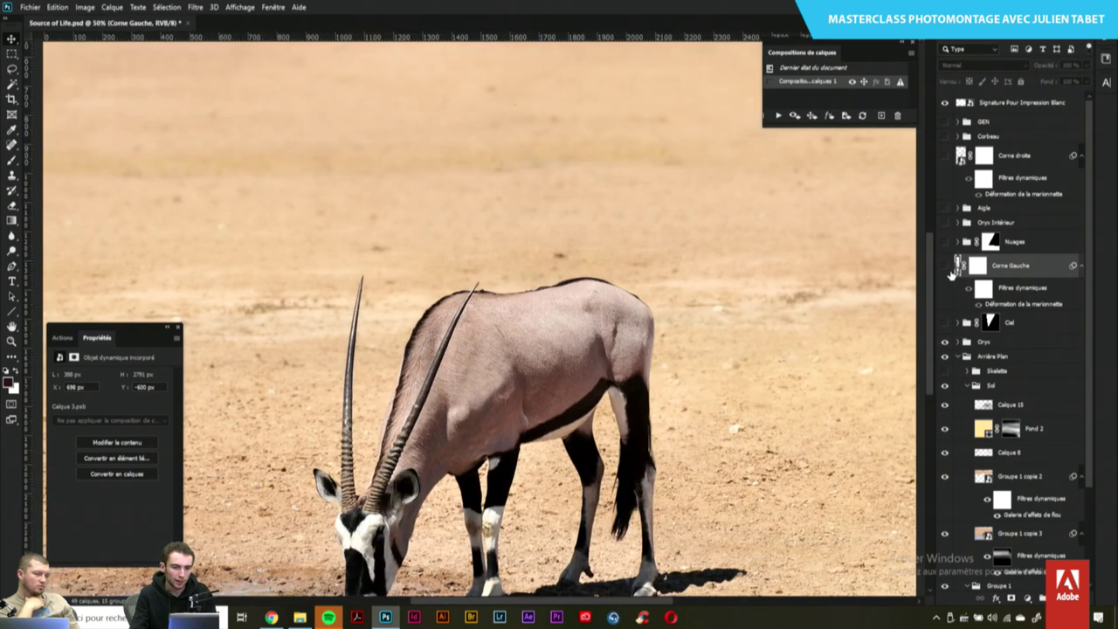
{"action": "left_click_drag", "start_coordinate": [797, 550], "coordinate": [933, 328]}
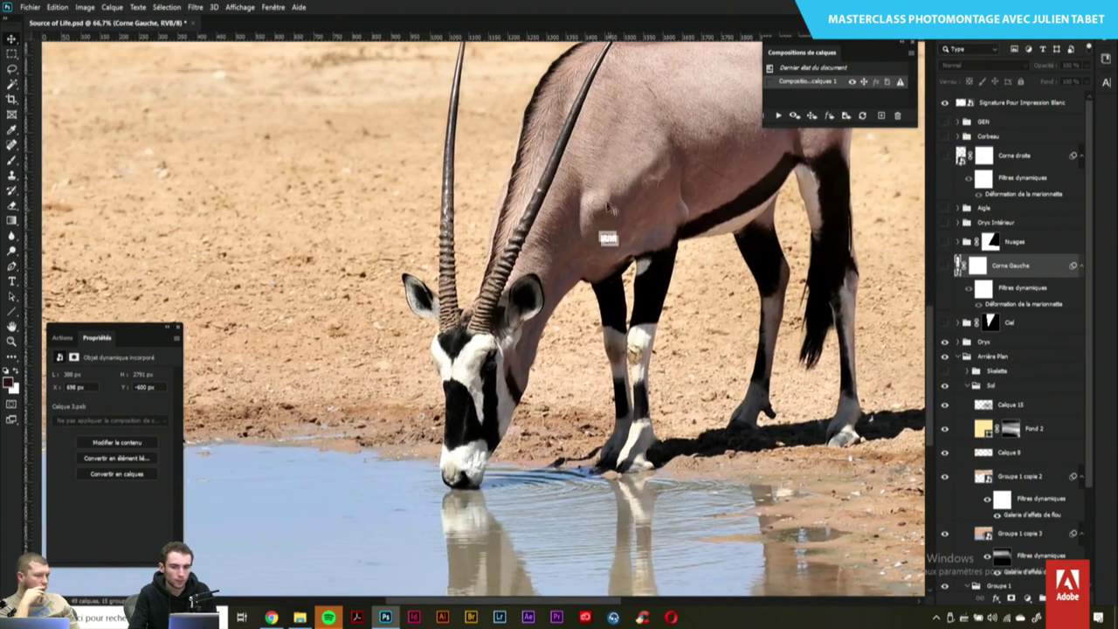
{"action": "left_click", "coordinate": [1002, 410]}
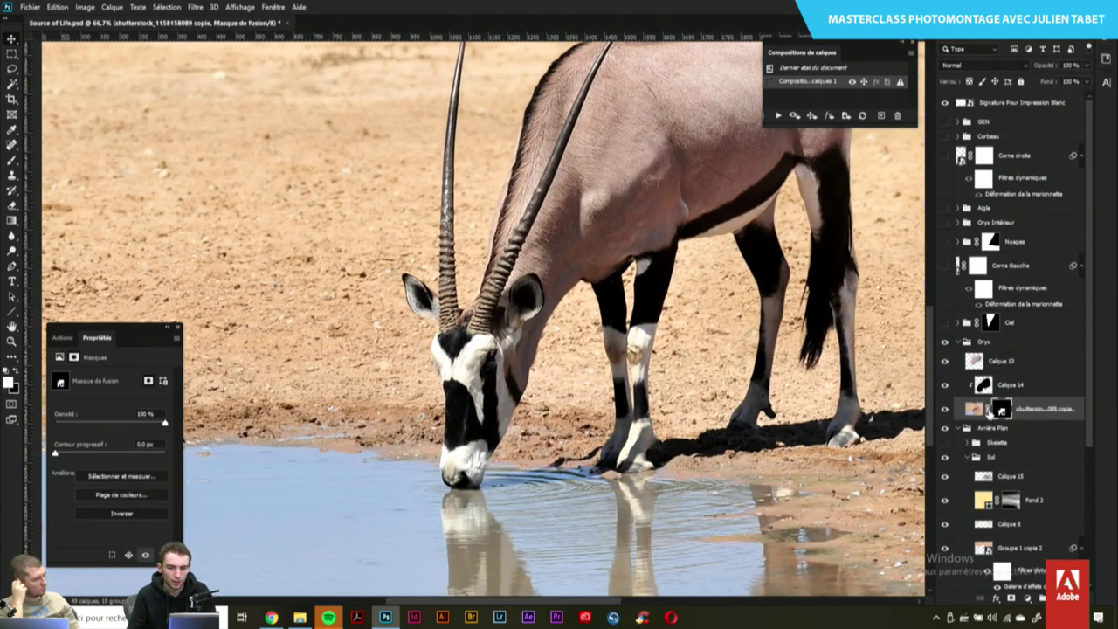
Duplicate the shutterstock oryx layer above Corne Gauche and view the copy's mask alone
{"action": "key", "text": "ctrl+minus"}
{"action": "key", "text": "ctrl+minus"}
{"action": "key", "text": "ctrl+minus"}
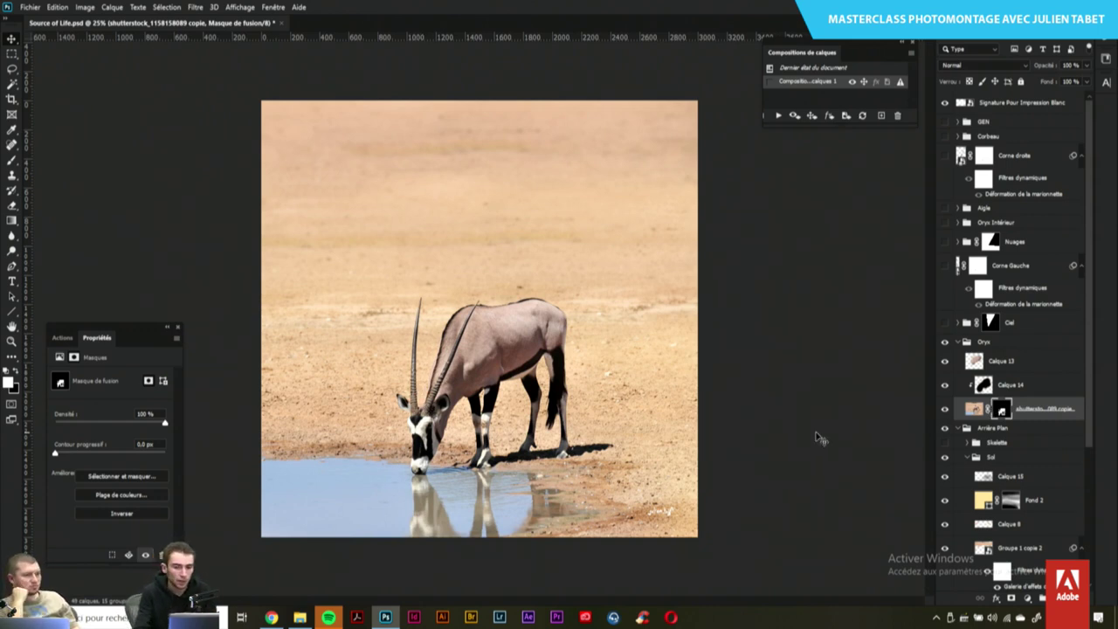
{"action": "key", "text": "ctrl+j"}
{"action": "left_click_drag", "start_coordinate": [1036, 431], "coordinate": [1020, 261]}
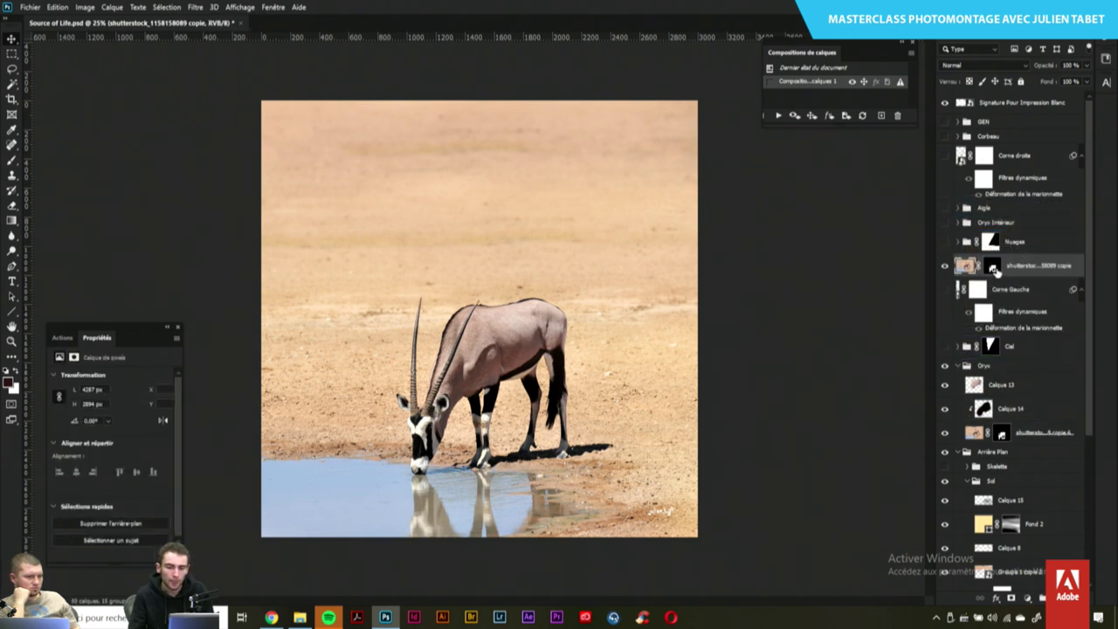
{"action": "left_click", "coordinate": [993, 267]}
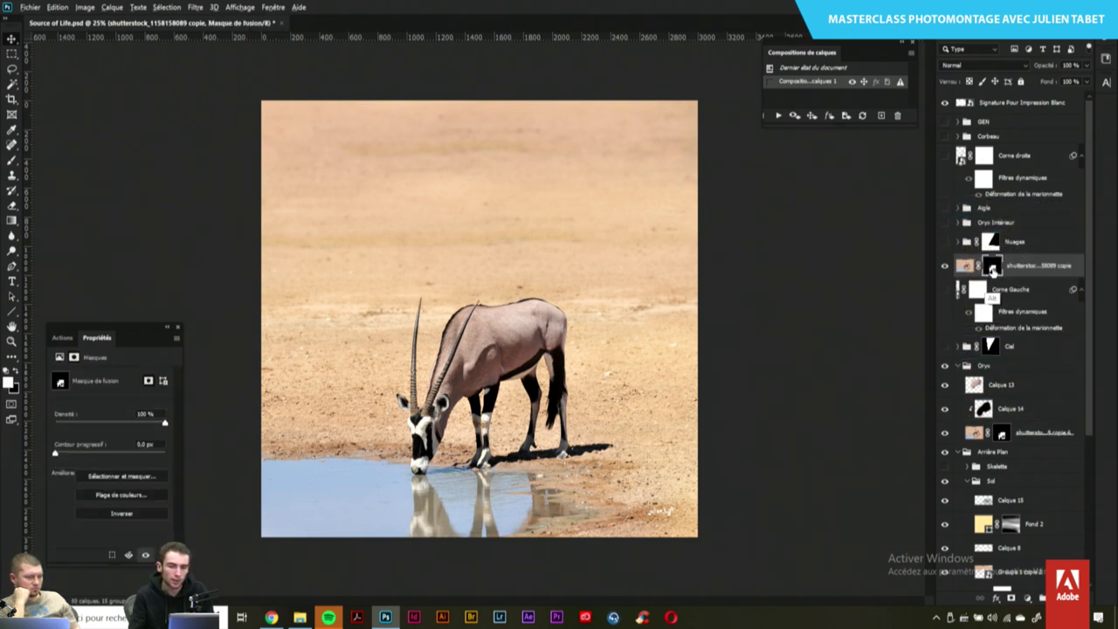
{"action": "left_click", "coordinate": [993, 267], "text": "alt"}
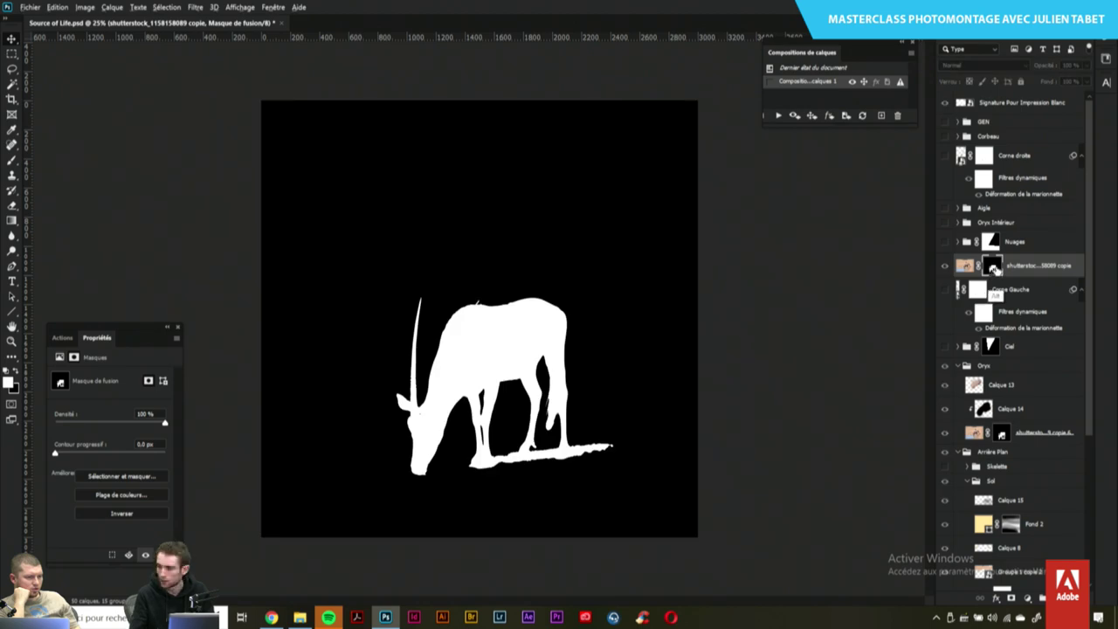
Paint the copy's mask black over body, neck and head, leaving only the left horn
{"action": "key", "text": "ctrl+plus"}
{"action": "key", "text": "ctrl+plus"}
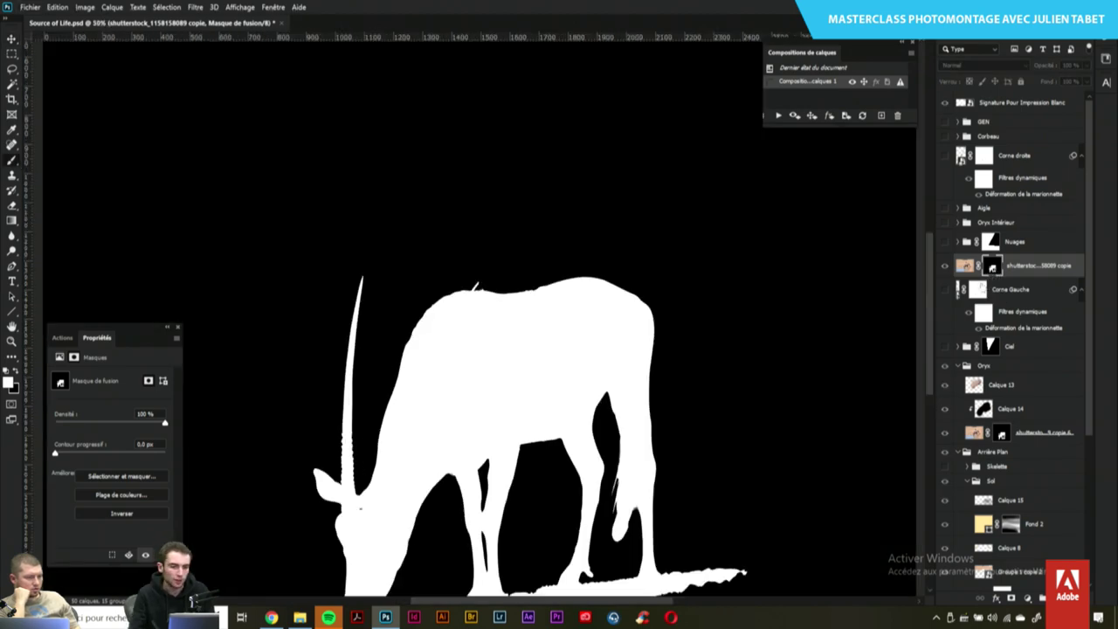
{"action": "scroll", "coordinate": [485, 346], "scroll_direction": "down", "scroll_amount": 2}
{"action": "scroll", "coordinate": [485, 347], "scroll_direction": "up", "scroll_amount": 3}
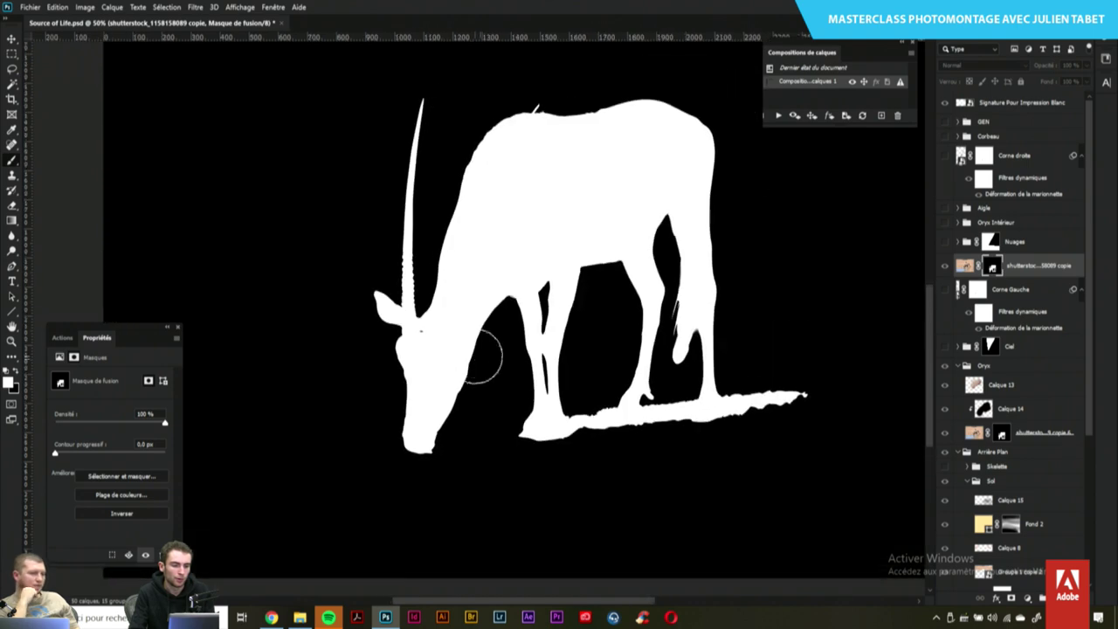
{"action": "key", "text": "ctrl+t"}
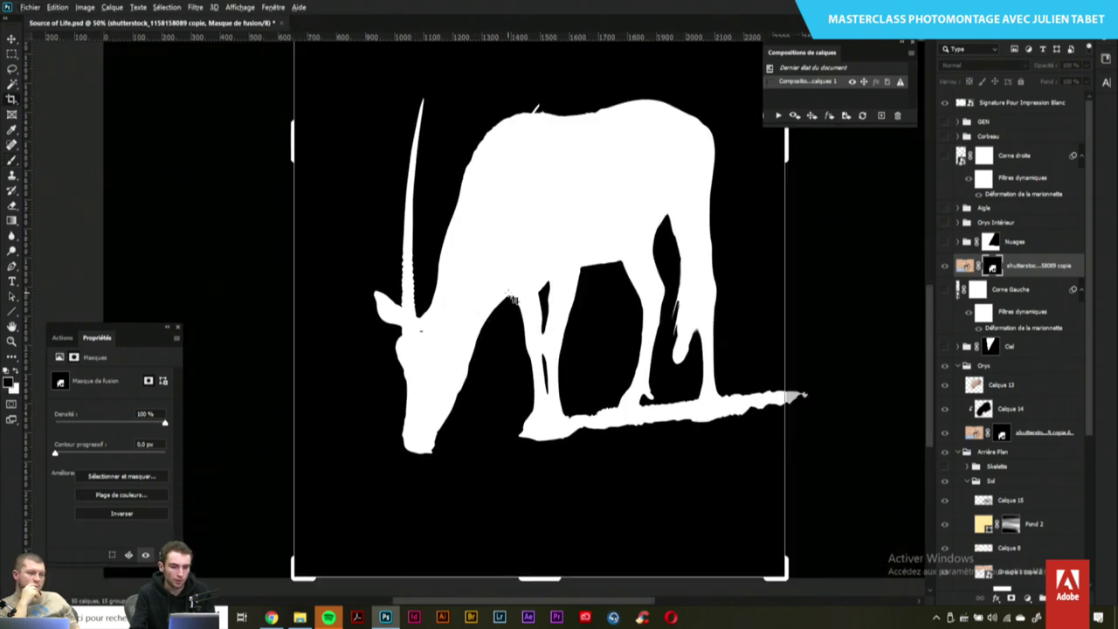
{"action": "left_click", "coordinate": [23, 40]}
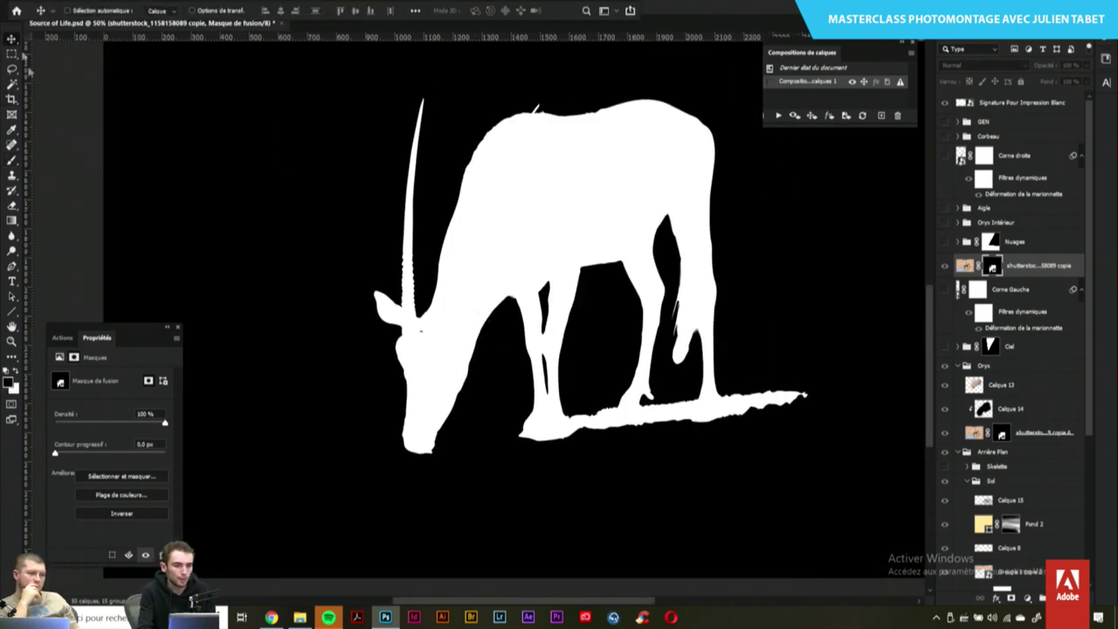
{"action": "left_click", "coordinate": [12, 163]}
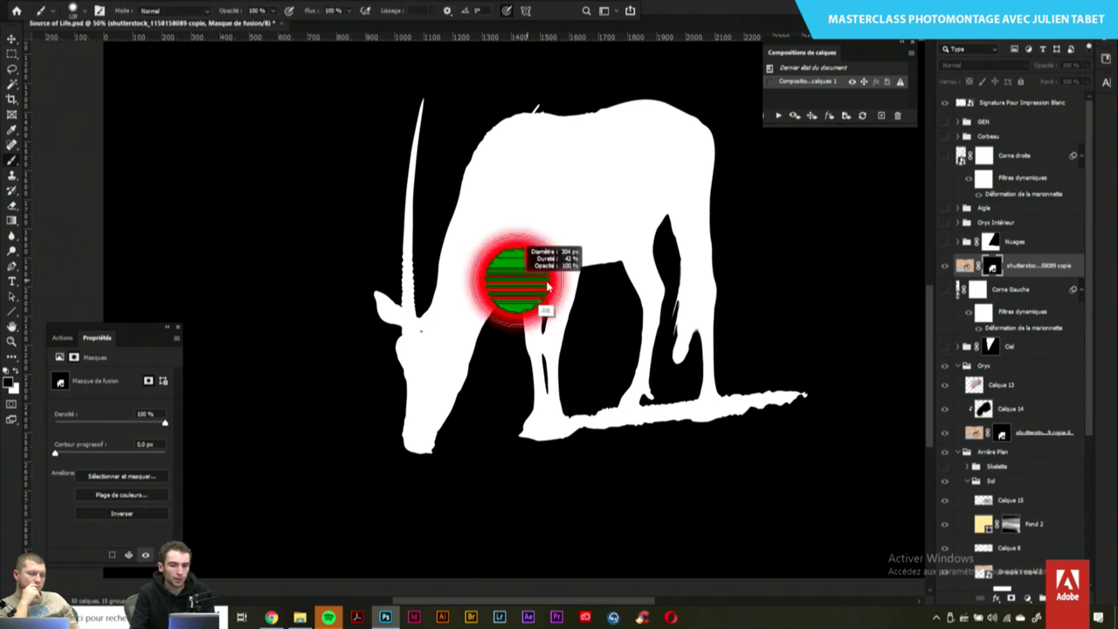
{"action": "mouse_move", "coordinate": [661, 95]}
{"action": "left_mouse_down"}
{"action": "mouse_move", "coordinate": [655, 155]}
{"action": "mouse_move", "coordinate": [690, 262]}
{"action": "mouse_move", "coordinate": [804, 398]}
{"action": "mouse_move", "coordinate": [669, 407]}
{"action": "mouse_move", "coordinate": [655, 292]}
{"action": "mouse_move", "coordinate": [554, 399]}
{"action": "mouse_move", "coordinate": [537, 254]}
{"action": "mouse_move", "coordinate": [479, 229]}
{"action": "mouse_move", "coordinate": [506, 137]}
{"action": "mouse_move", "coordinate": [572, 203]}
{"action": "mouse_move", "coordinate": [654, 100]}
{"action": "left_mouse_up"}
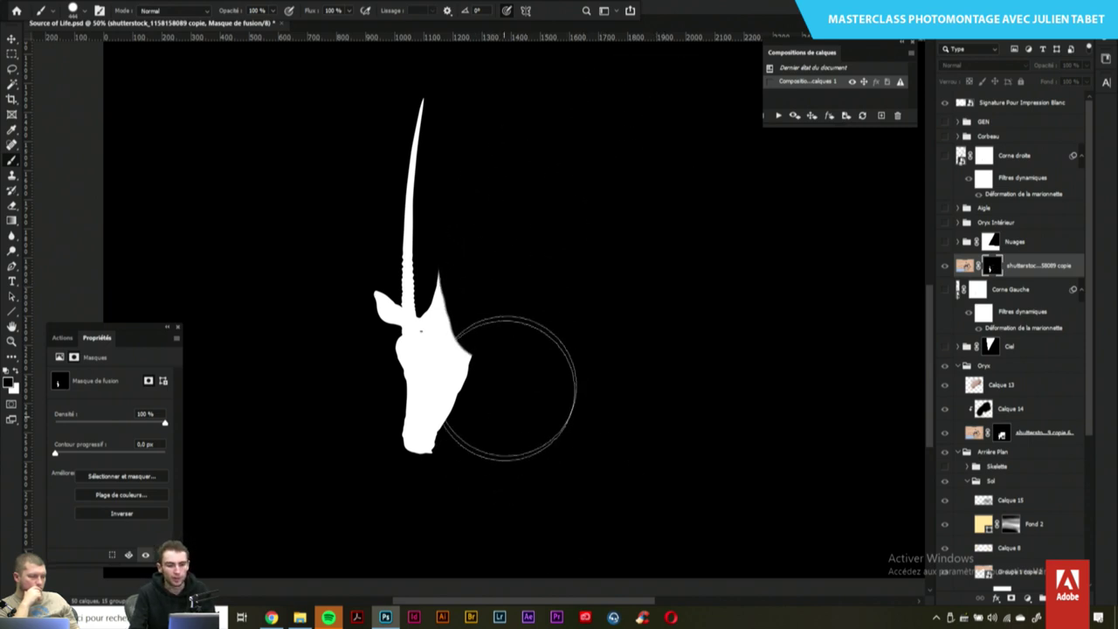
{"action": "right_click", "coordinate": [492, 361], "text": "alt"}
{"action": "mouse_move", "coordinate": [449, 288]}
{"action": "left_mouse_down"}
{"action": "mouse_move", "coordinate": [435, 367]}
{"action": "mouse_move", "coordinate": [377, 315]}
{"action": "mouse_move", "coordinate": [405, 443]}
{"action": "mouse_move", "coordinate": [405, 431]}
{"action": "left_mouse_up"}
{"action": "left_click_drag", "start_coordinate": [444, 303], "coordinate": [440, 355]}
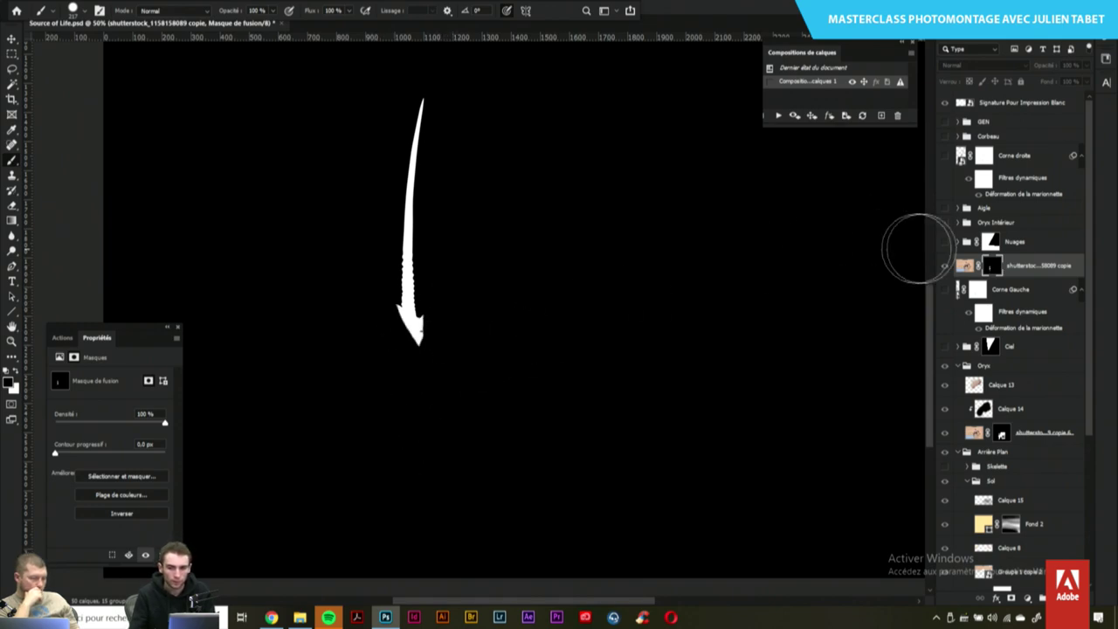
{"action": "left_click", "coordinate": [987, 266], "text": "alt"}
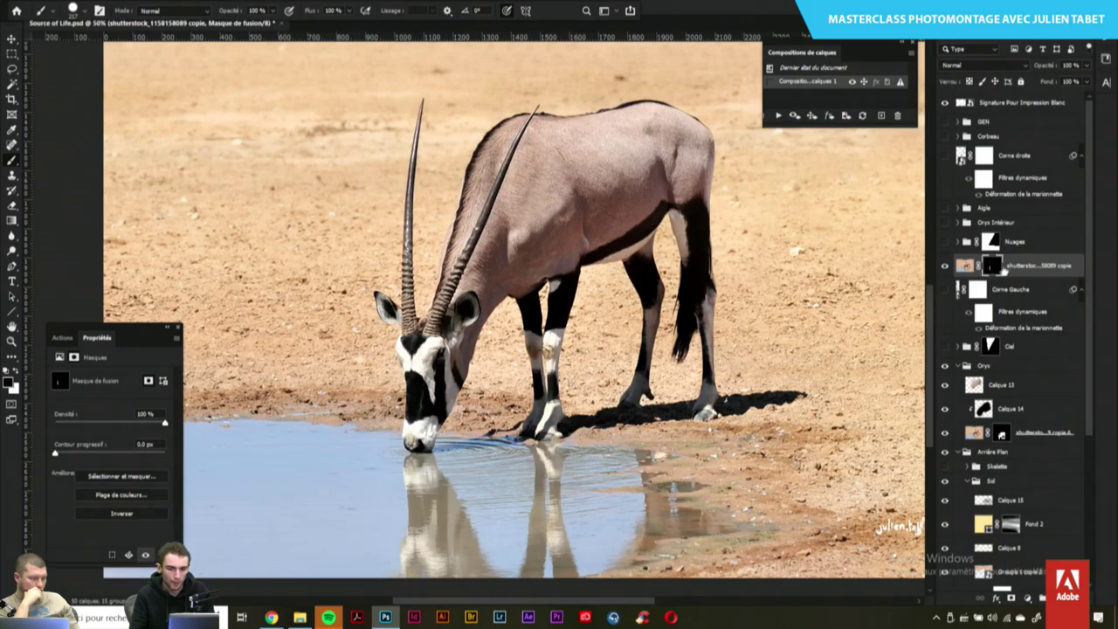
Move the horn copy's pixels to the left of the oryx's head
{"action": "left_click", "coordinate": [965, 265]}
{"action": "key", "text": "v"}
{"action": "left_click_drag", "start_coordinate": [566, 351], "coordinate": [483, 311]}
{"action": "scroll", "coordinate": [206, 310], "scroll_direction": "up", "scroll_amount": 2}
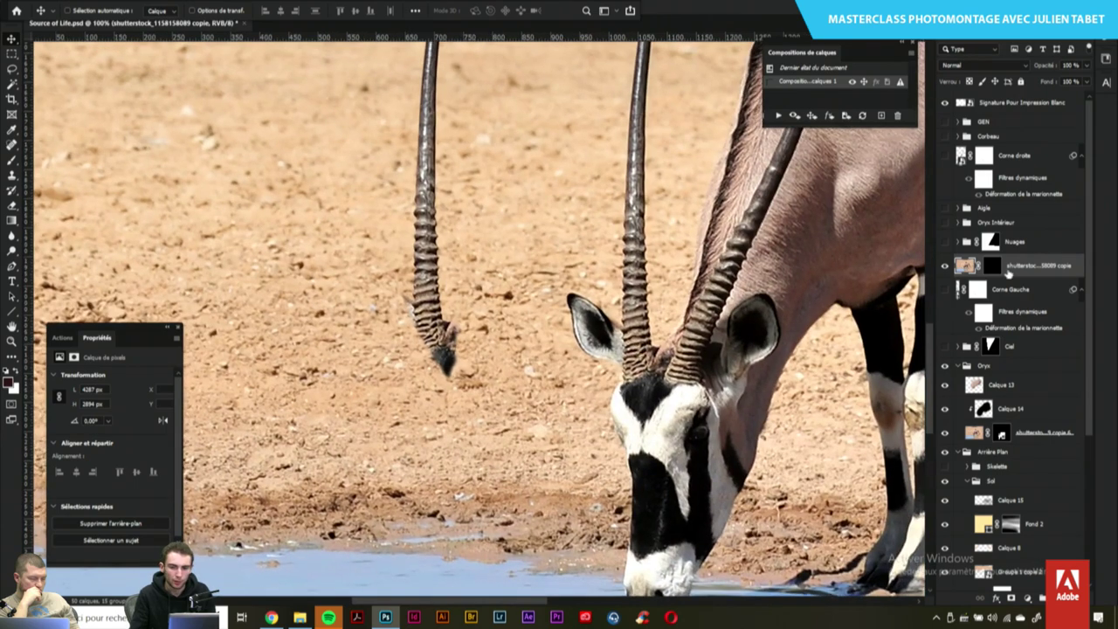
Brush out the horn's lower end on its mask, then nudge the horn slightly right
{"action": "left_click", "coordinate": [993, 265]}
{"action": "key", "text": "b"}
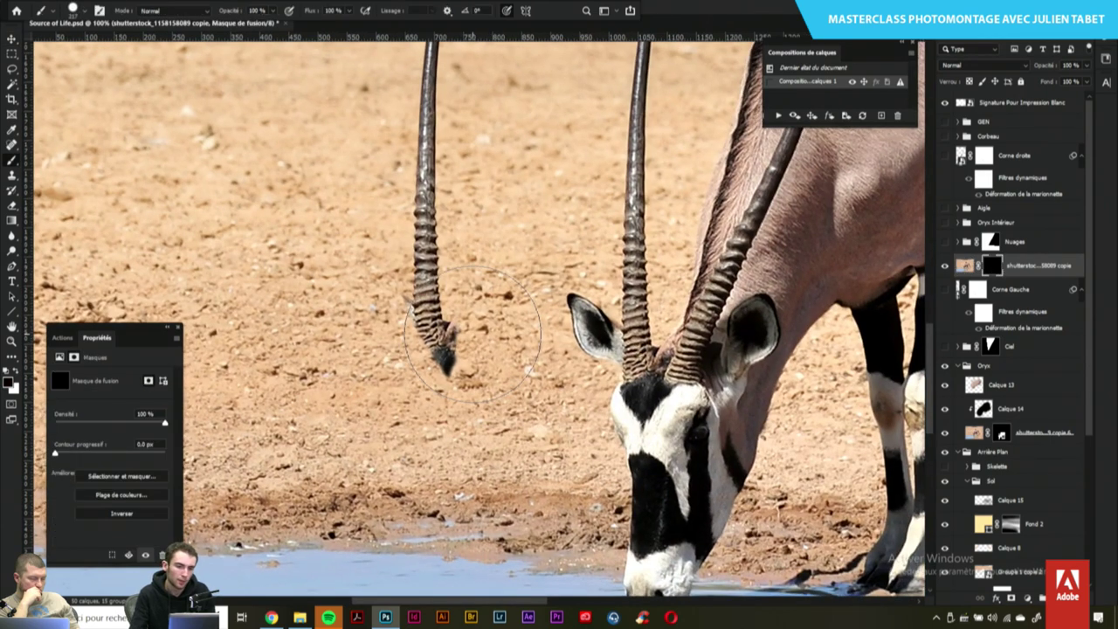
{"action": "right_click", "coordinate": [449, 326], "text": "alt"}
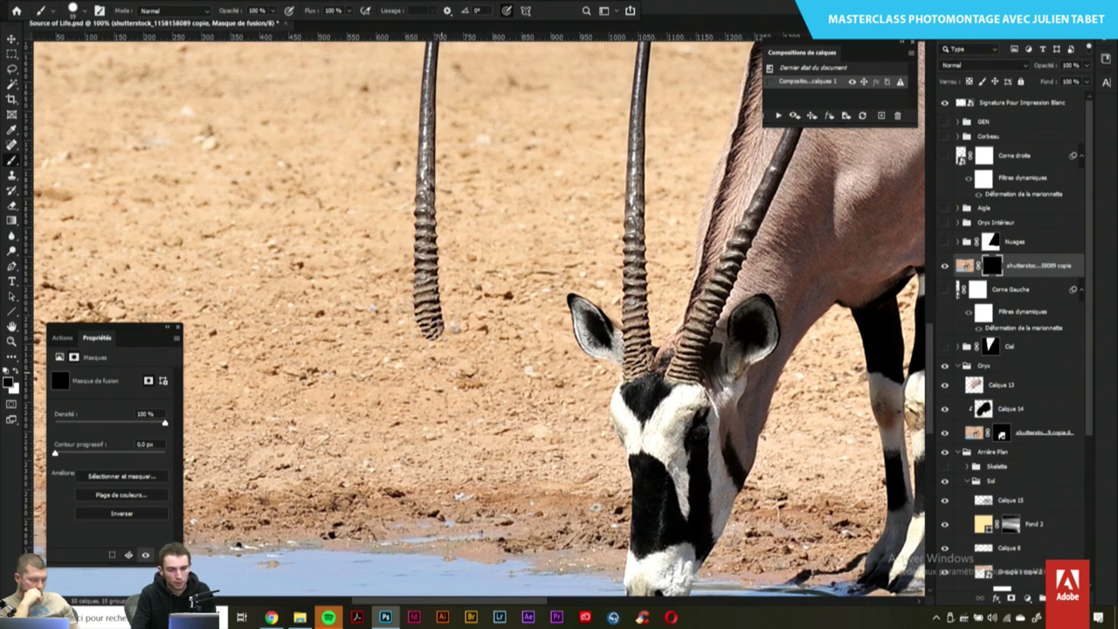
{"action": "key", "text": "ctrl+minus"}
{"action": "key", "text": "ctrl+minus"}
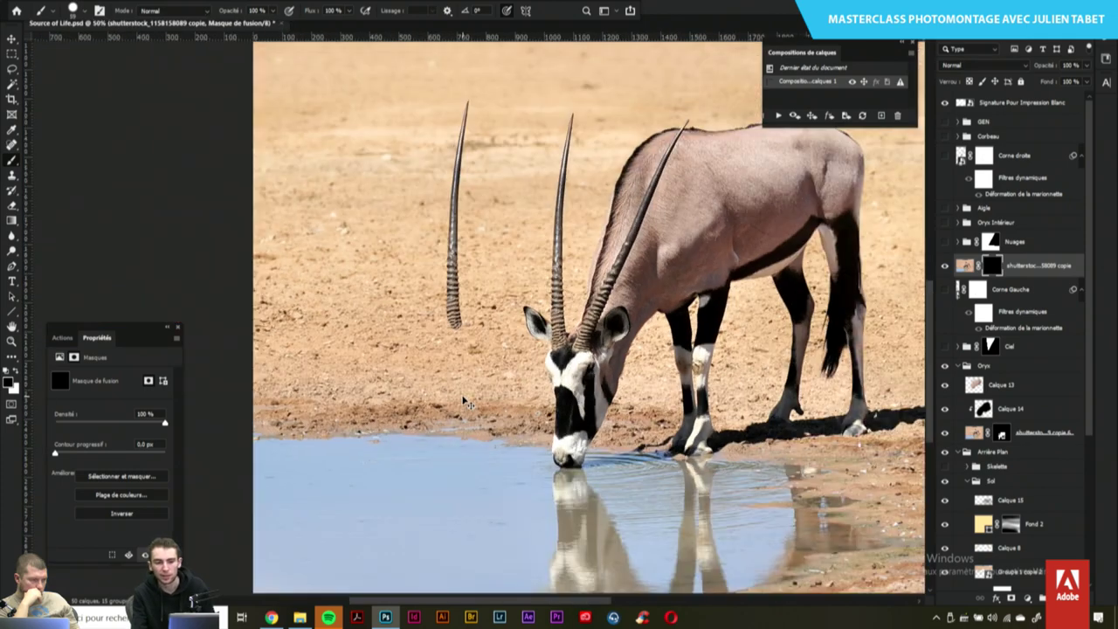
{"action": "key", "text": "ctrl+minus"}
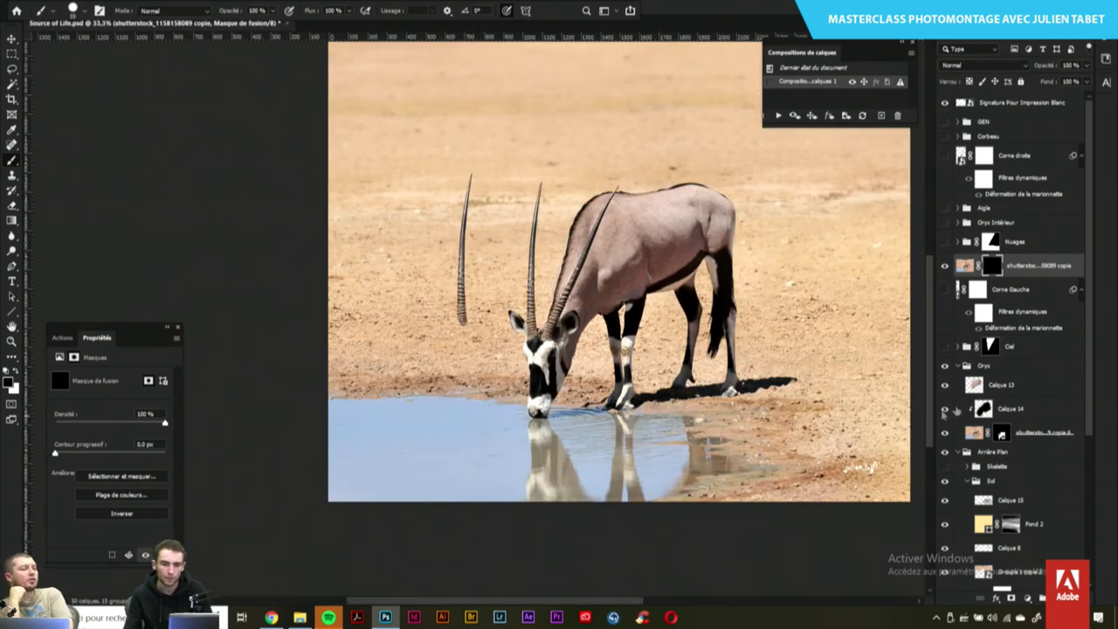
{"action": "key", "text": "v"}
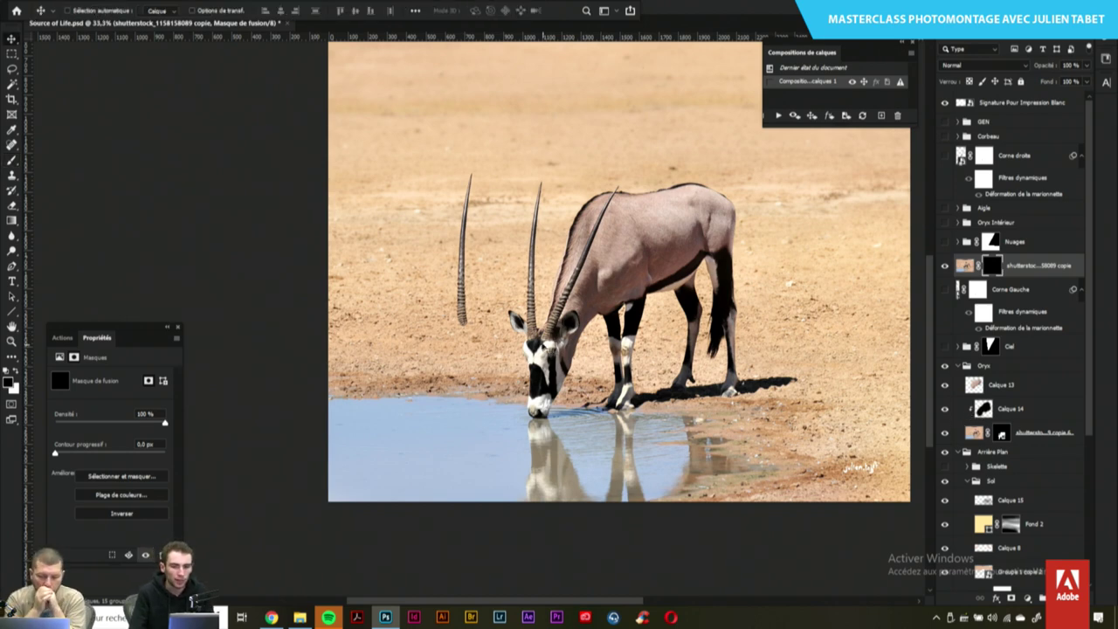
{"action": "left_click_drag", "start_coordinate": [563, 346], "coordinate": [577, 346]}
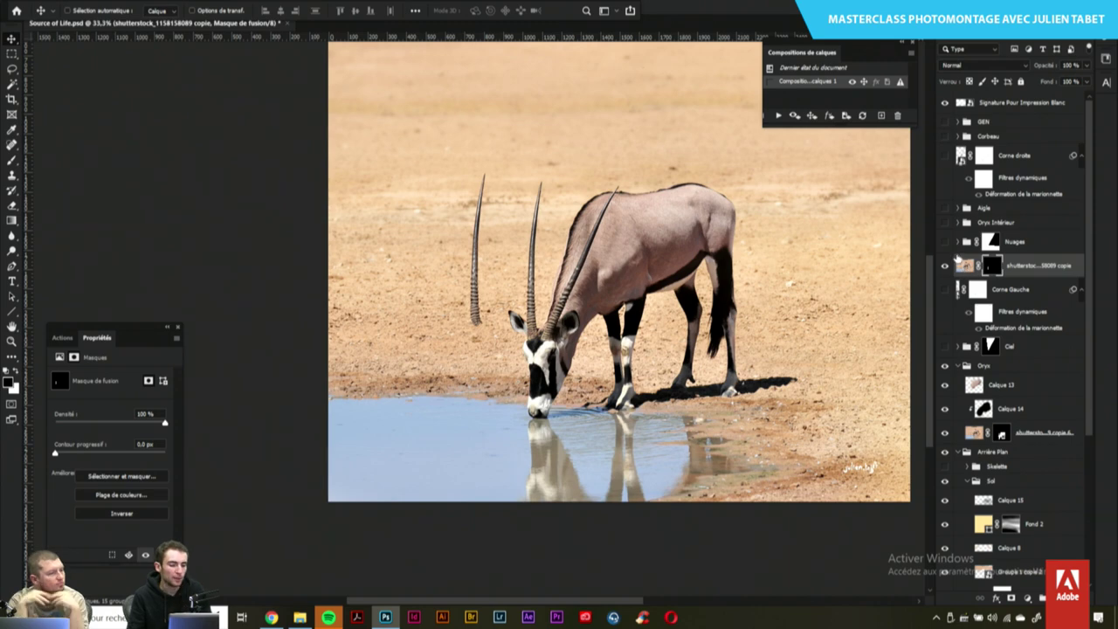
Convert the horn layer to a smart object after abandoning an initial transform
{"action": "key", "text": "ctrl+t"}
{"action": "right_click", "coordinate": [490, 279]}
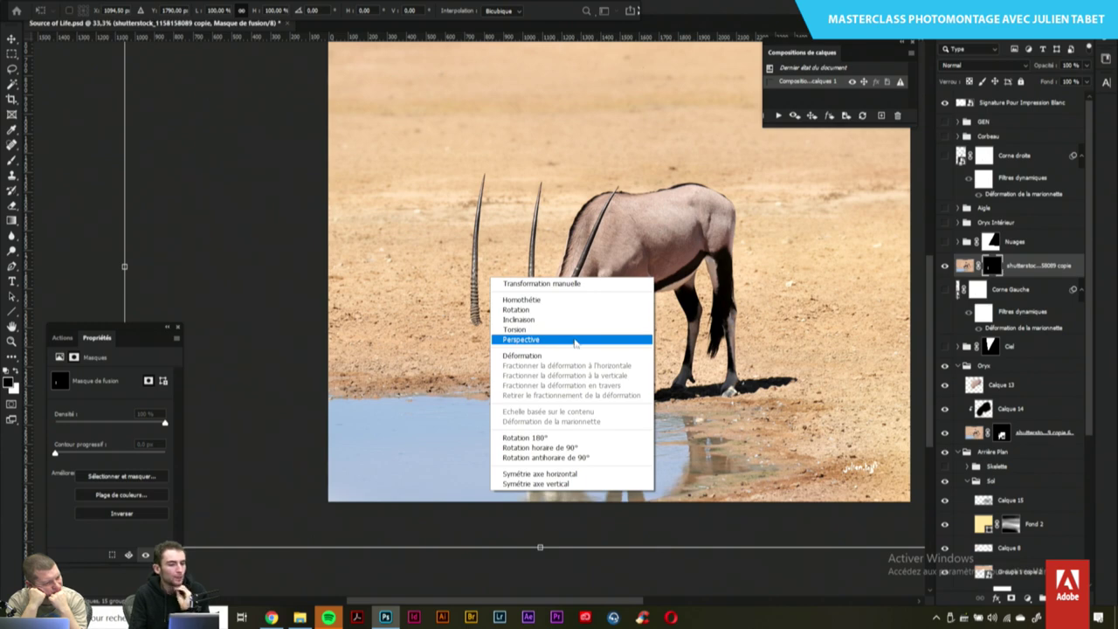
{"action": "left_click", "coordinate": [618, 160]}
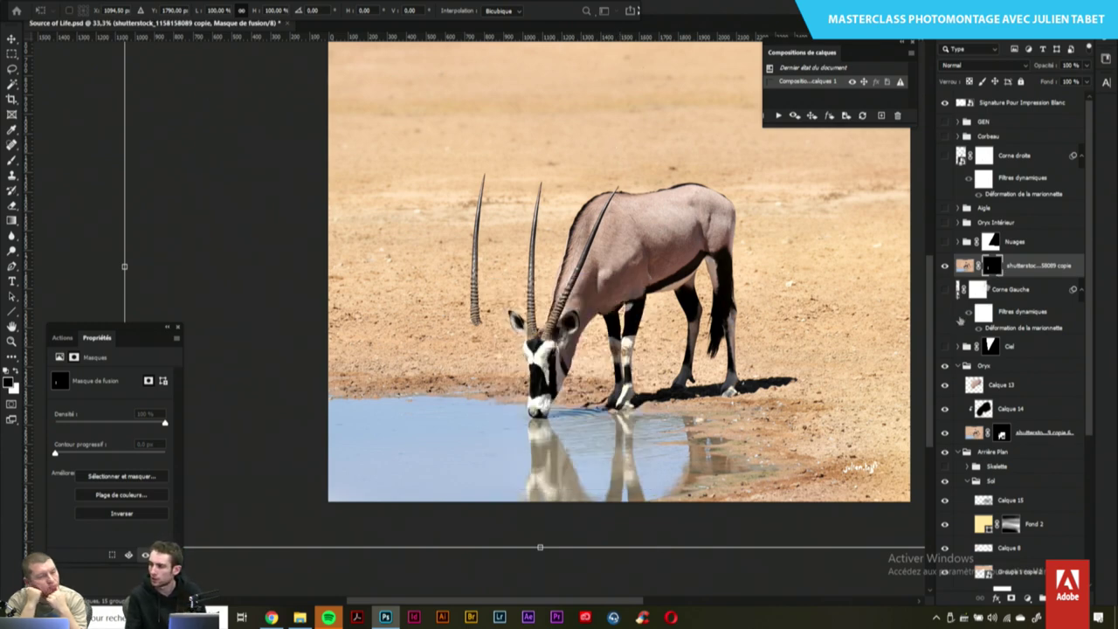
{"action": "key", "text": "Escape"}
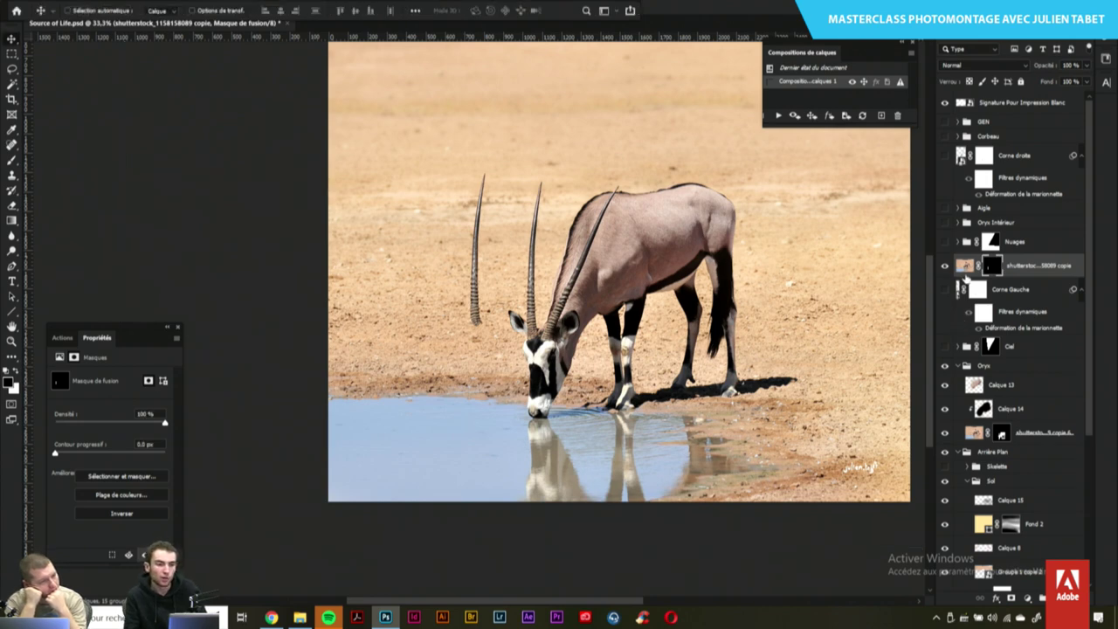
{"action": "right_click", "coordinate": [1011, 263]}
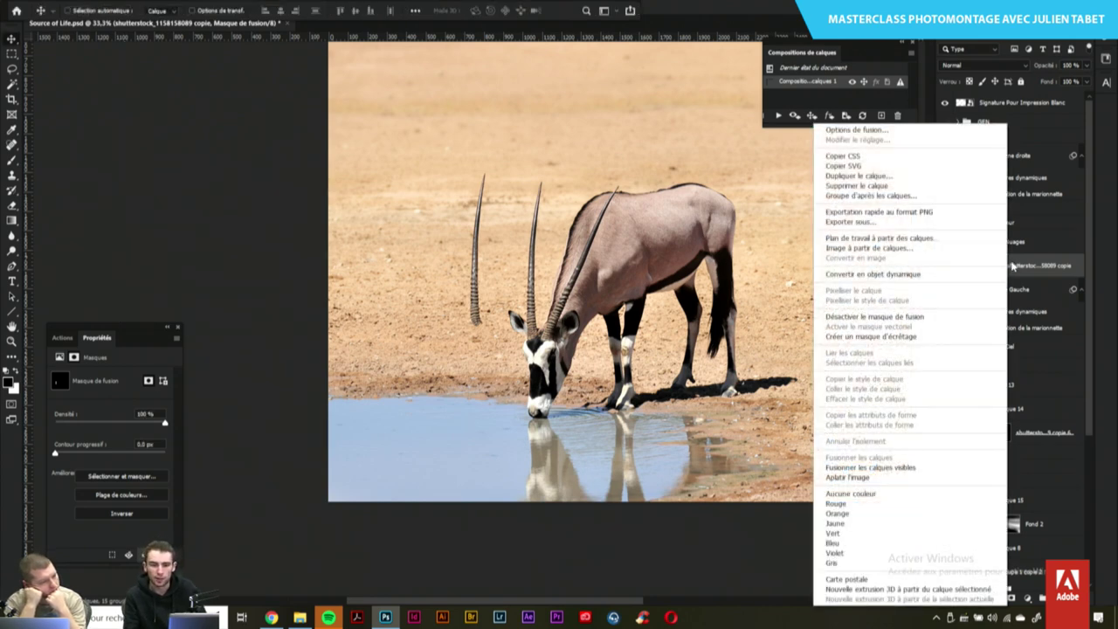
{"action": "left_click", "coordinate": [961, 274]}
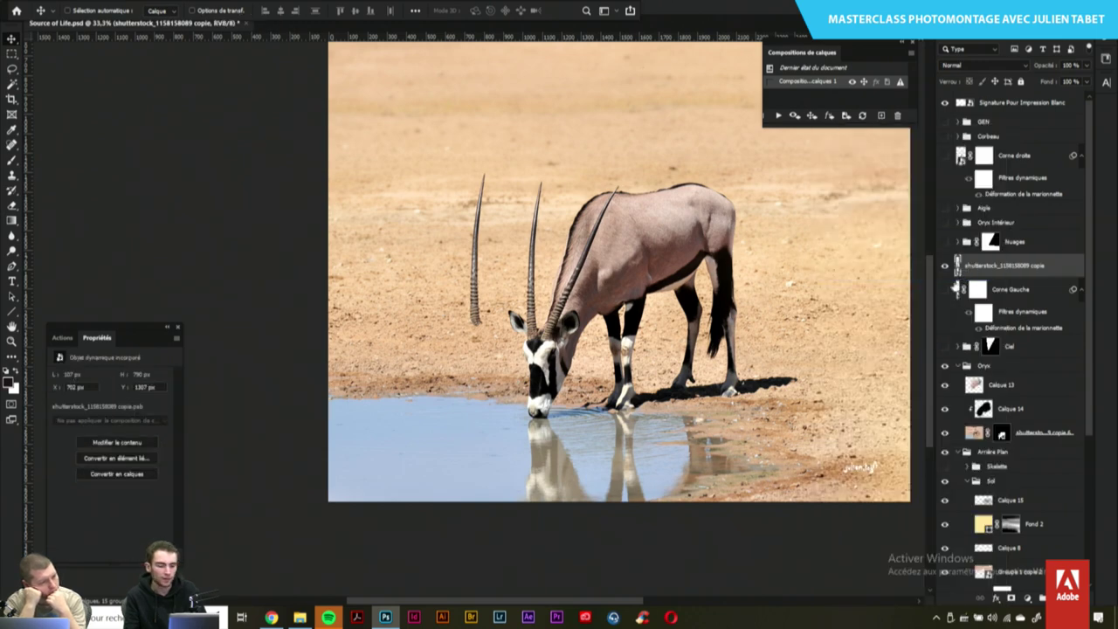
Free-transform the horn smart object, repositioning it beside the oryx and switching to Torsion skew
{"action": "key", "text": "ctrl+t"}
{"action": "mouse_move", "coordinate": [456, 203]}
{"action": "left_mouse_down"}
{"action": "mouse_move", "coordinate": [447, 229]}
{"action": "mouse_move", "coordinate": [465, 260]}
{"action": "left_mouse_up"}
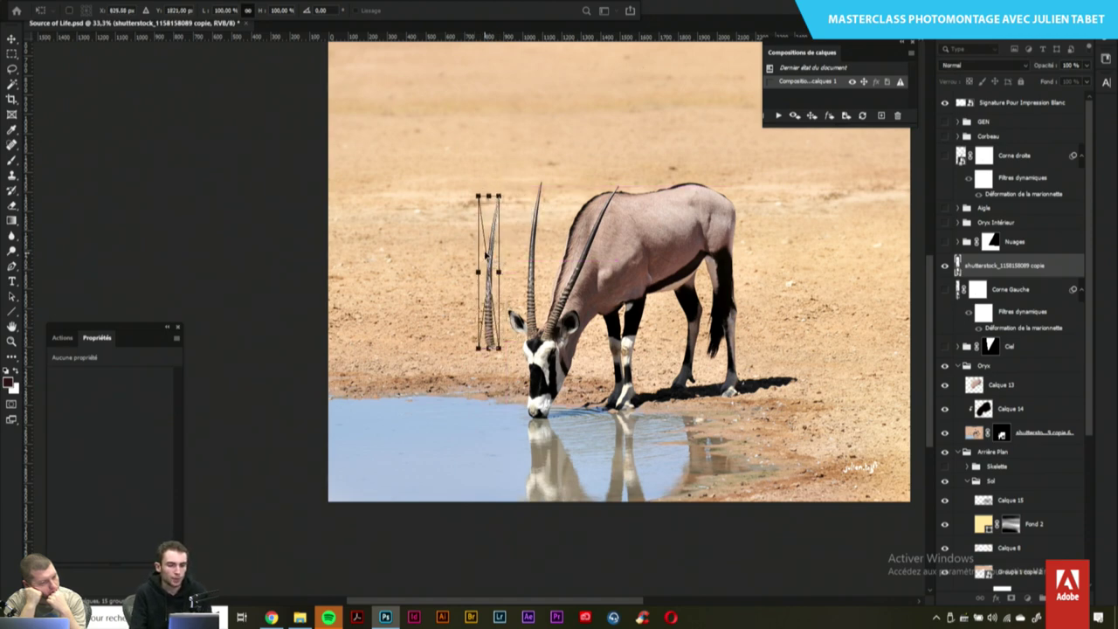
{"action": "right_click", "coordinate": [486, 254]}
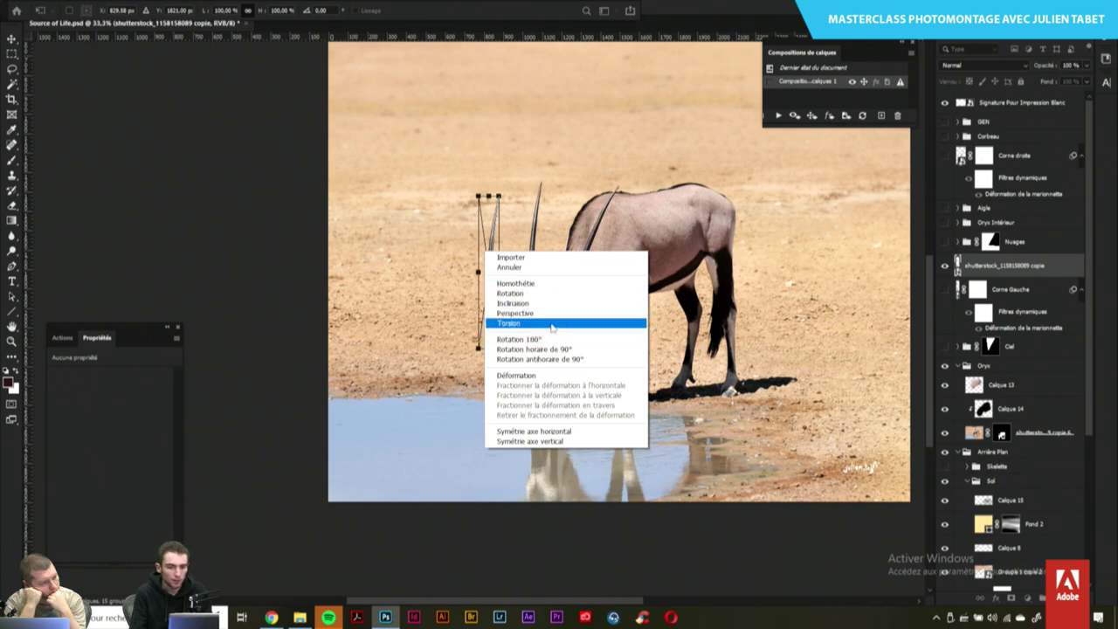
{"action": "left_click", "coordinate": [551, 324]}
{"action": "key", "text": "ctrl+minus"}
{"action": "key", "text": "ctrl+minus"}
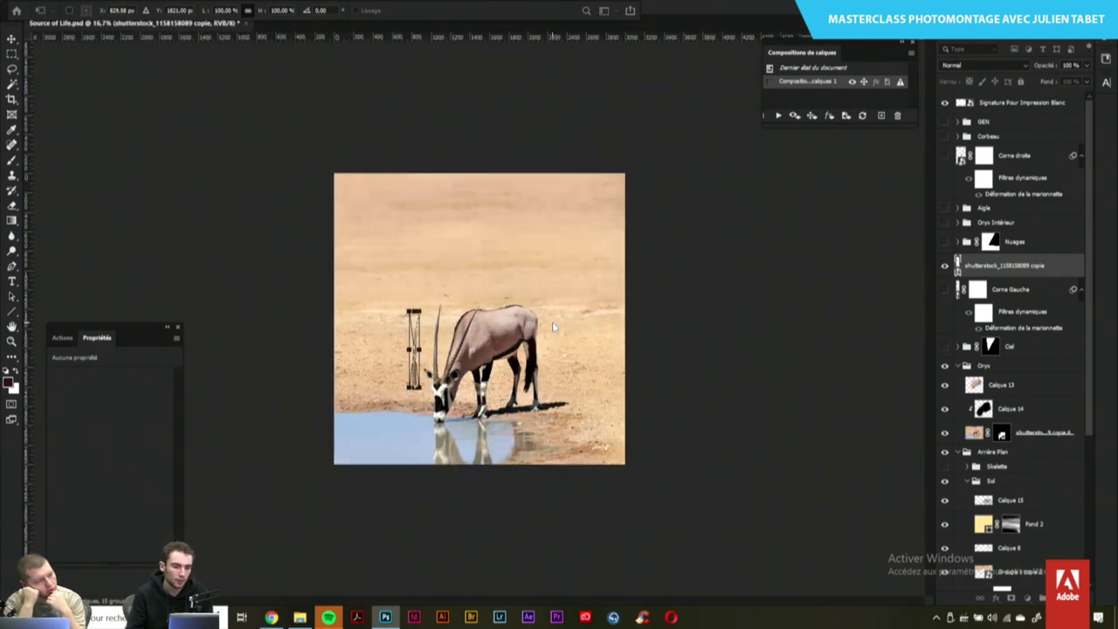
{"action": "key", "text": "ctrl+plus"}
{"action": "key", "text": "ctrl+plus"}
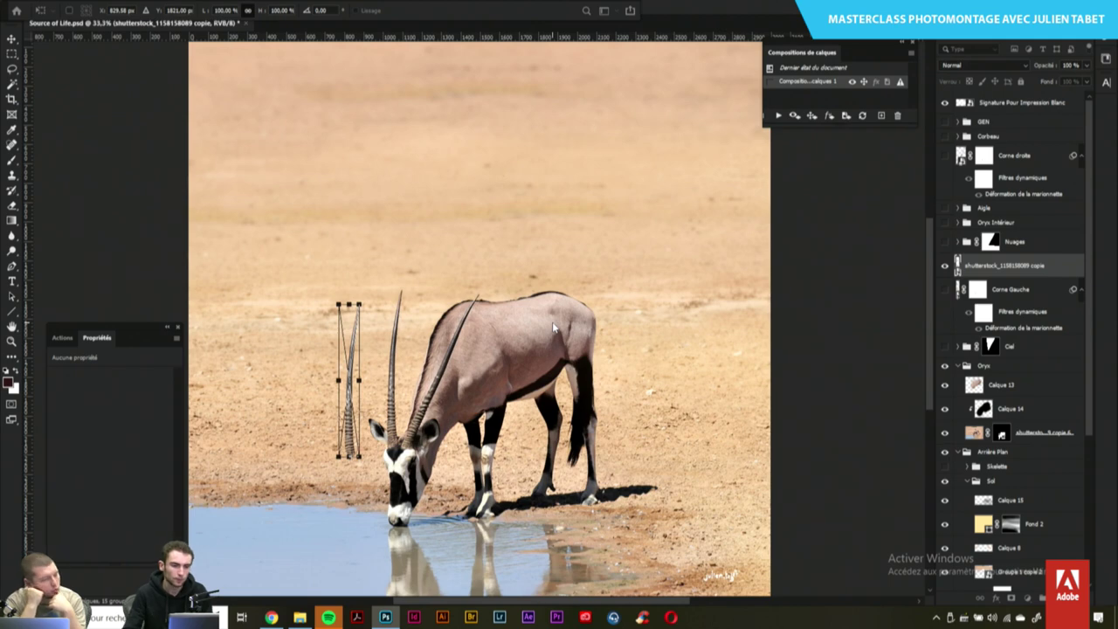
Stretch the extra horn upward almost to the image's top edge and commit
{"action": "mouse_move", "coordinate": [349, 304]}
{"action": "left_mouse_down"}
{"action": "mouse_move", "coordinate": [479, 68]}
{"action": "mouse_move", "coordinate": [370, 250]}
{"action": "mouse_move", "coordinate": [366, 305]}
{"action": "mouse_move", "coordinate": [365, 79]}
{"action": "mouse_move", "coordinate": [375, 49]}
{"action": "mouse_move", "coordinate": [375, 98]}
{"action": "mouse_move", "coordinate": [376, 58]}
{"action": "left_mouse_up"}
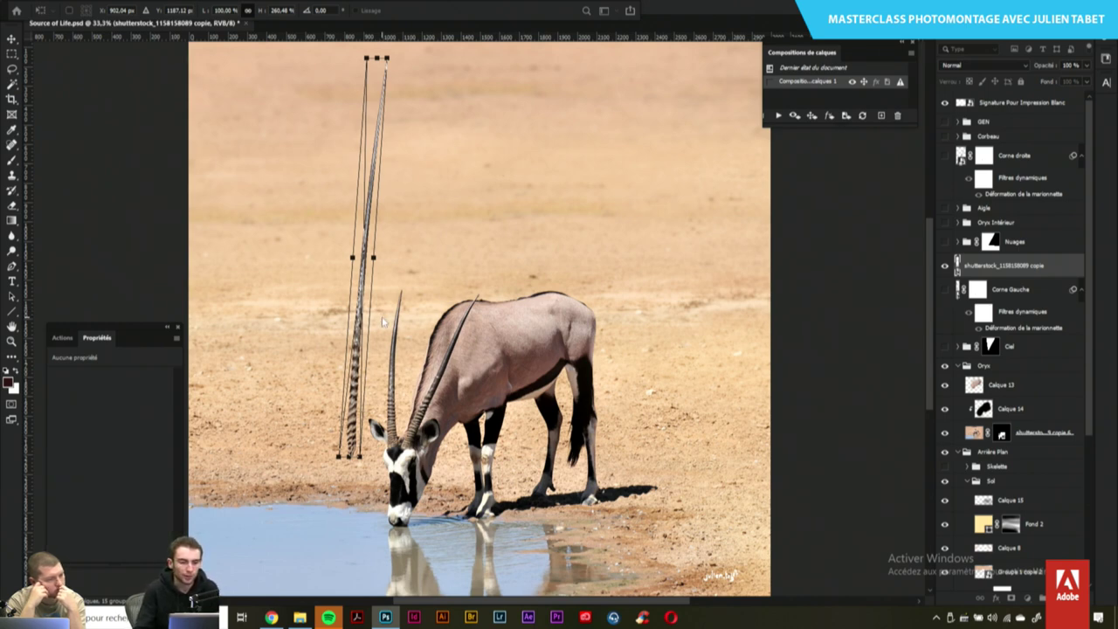
{"action": "key", "text": "ctrl+minus"}
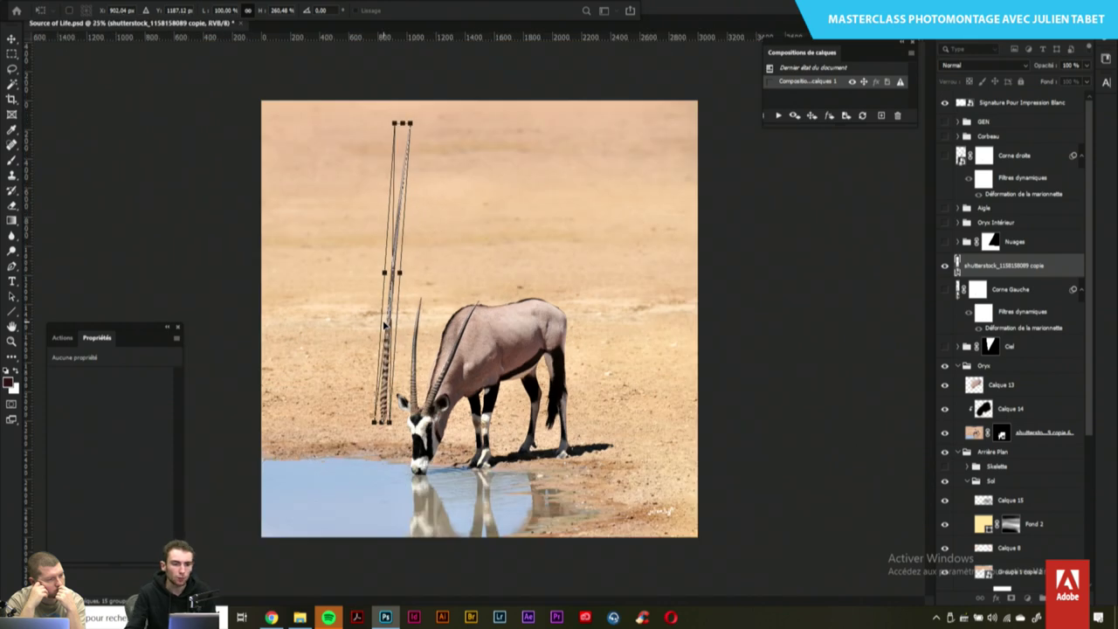
{"action": "left_click_drag", "start_coordinate": [410, 125], "coordinate": [426, 76]}
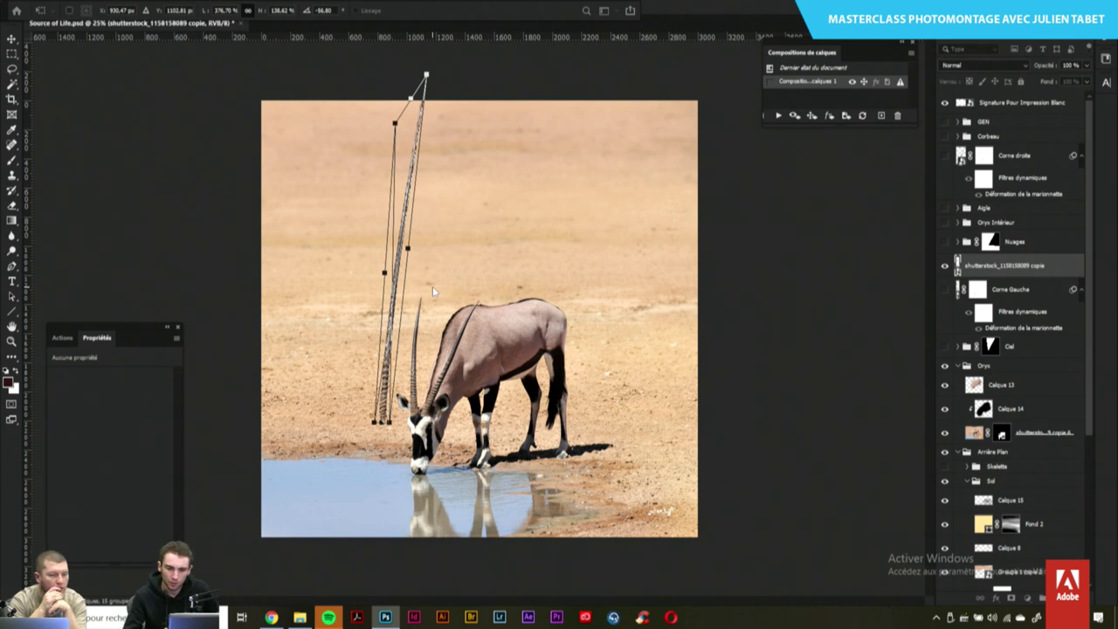
{"action": "key", "text": "Return"}
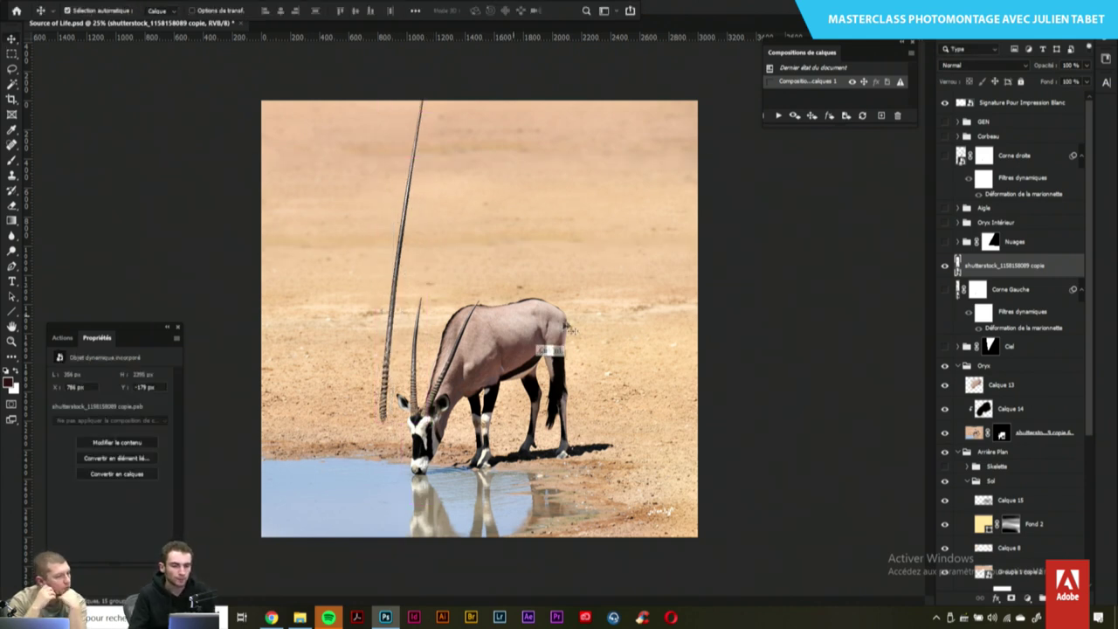
Rotate the long horn upright and move it onto the oryx's left horn
{"action": "key", "text": "ctrl+t"}
{"action": "left_click_drag", "start_coordinate": [478, 208], "coordinate": [466, 216]}
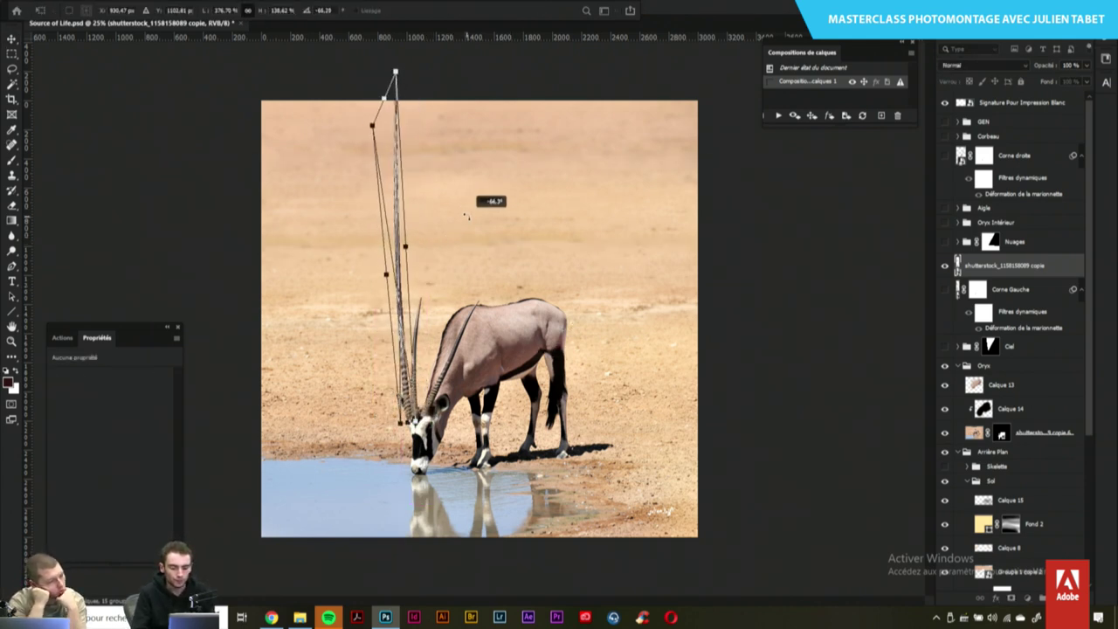
{"action": "key", "text": "Return"}
{"action": "mouse_move", "coordinate": [450, 371]}
{"action": "left_mouse_down"}
{"action": "mouse_move", "coordinate": [456, 360]}
{"action": "mouse_move", "coordinate": [454, 373]}
{"action": "left_mouse_up"}
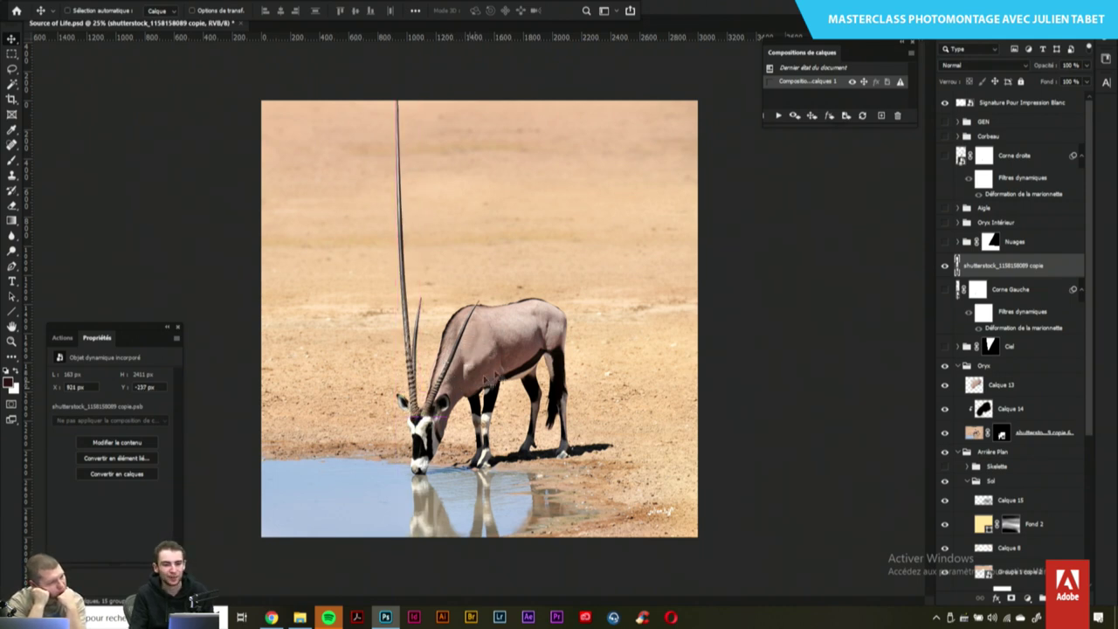
Duplicate the stretched horn, tilt the copy right and shift it so the horns don't cross
{"action": "key", "text": "ctrl+j"}
{"action": "key", "text": "ctrl+t"}
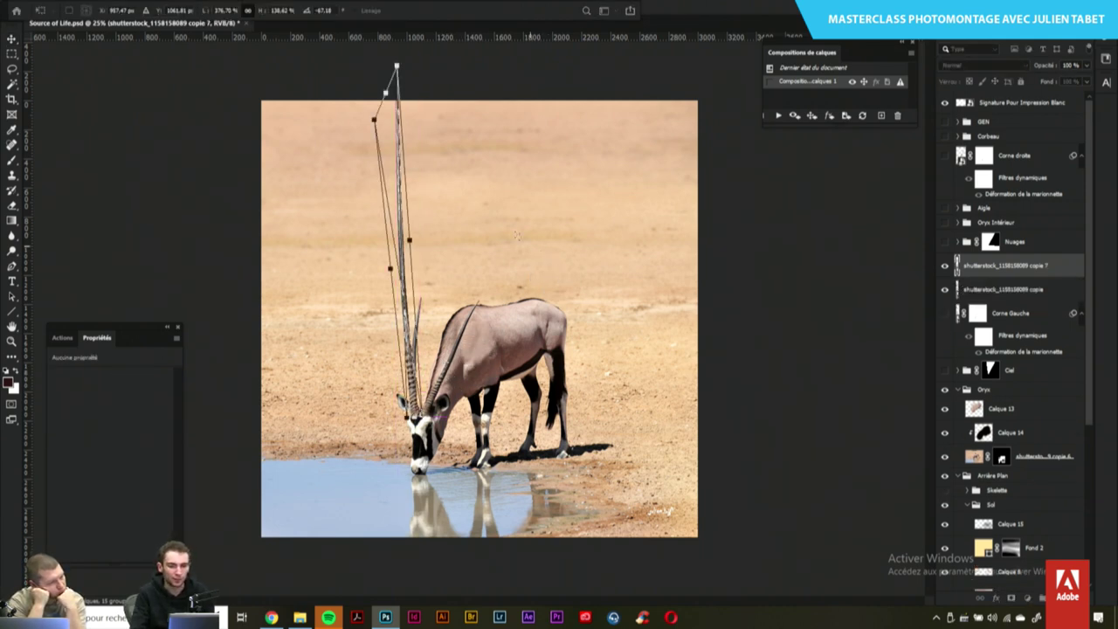
{"action": "left_click_drag", "start_coordinate": [535, 266], "coordinate": [541, 253]}
{"action": "key", "text": "Return"}
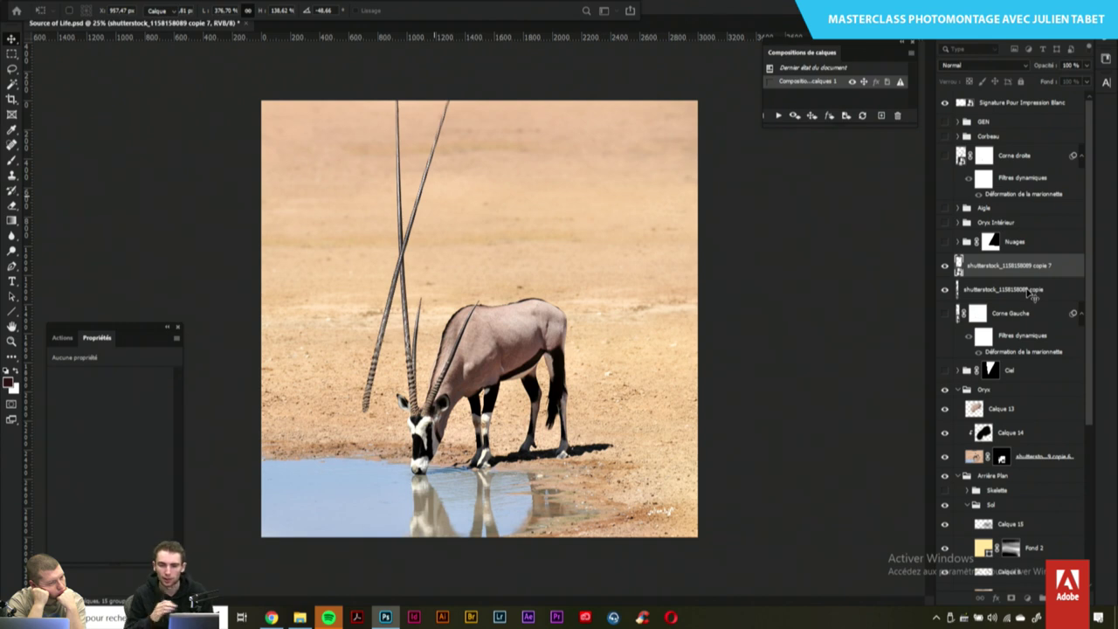
{"action": "key", "text": "Return"}
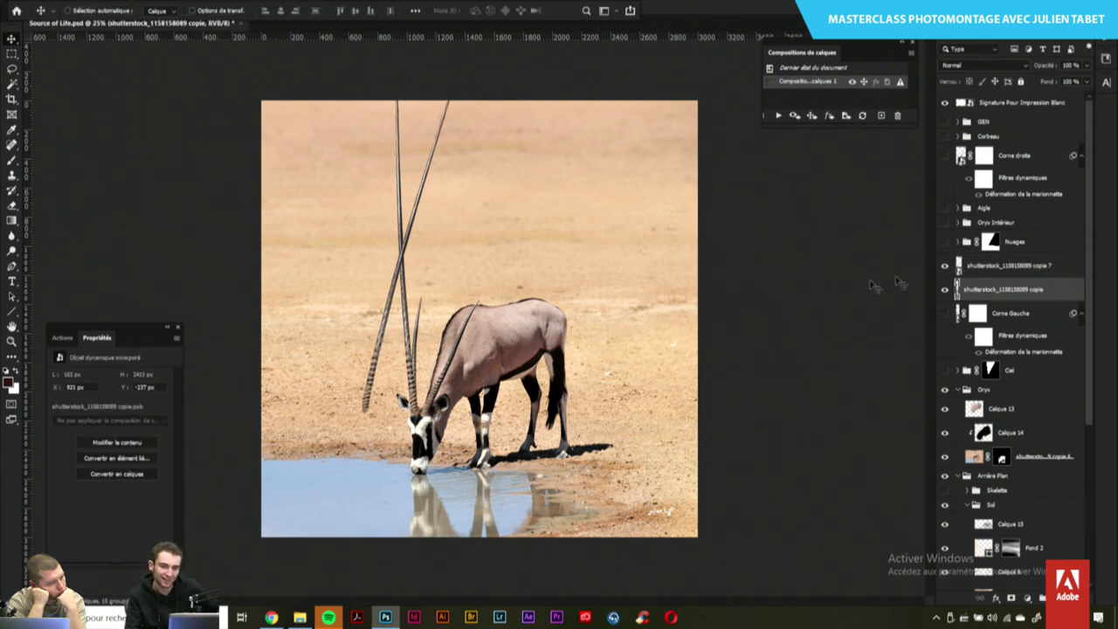
{"action": "left_click_drag", "start_coordinate": [453, 326], "coordinate": [522, 323]}
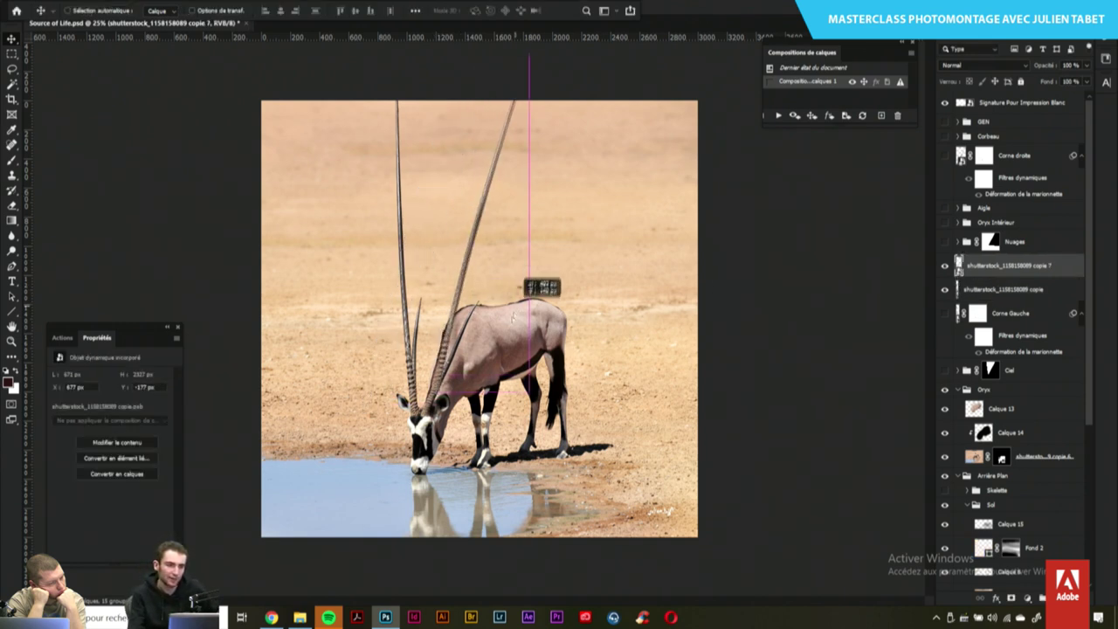
Hide the original stretched horn and show Corne Gauche, Corne droite and the tilted copie 7
{"action": "left_click", "coordinate": [945, 273]}
{"action": "left_click", "coordinate": [944, 289]}
{"action": "left_click", "coordinate": [944, 313]}
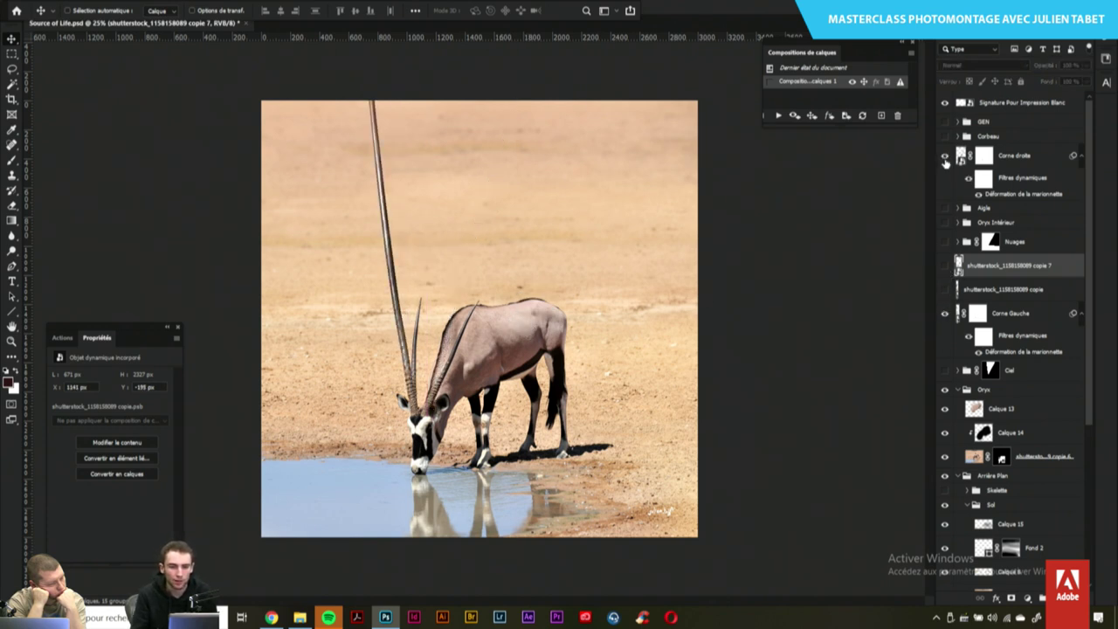
{"action": "left_click", "coordinate": [944, 157]}
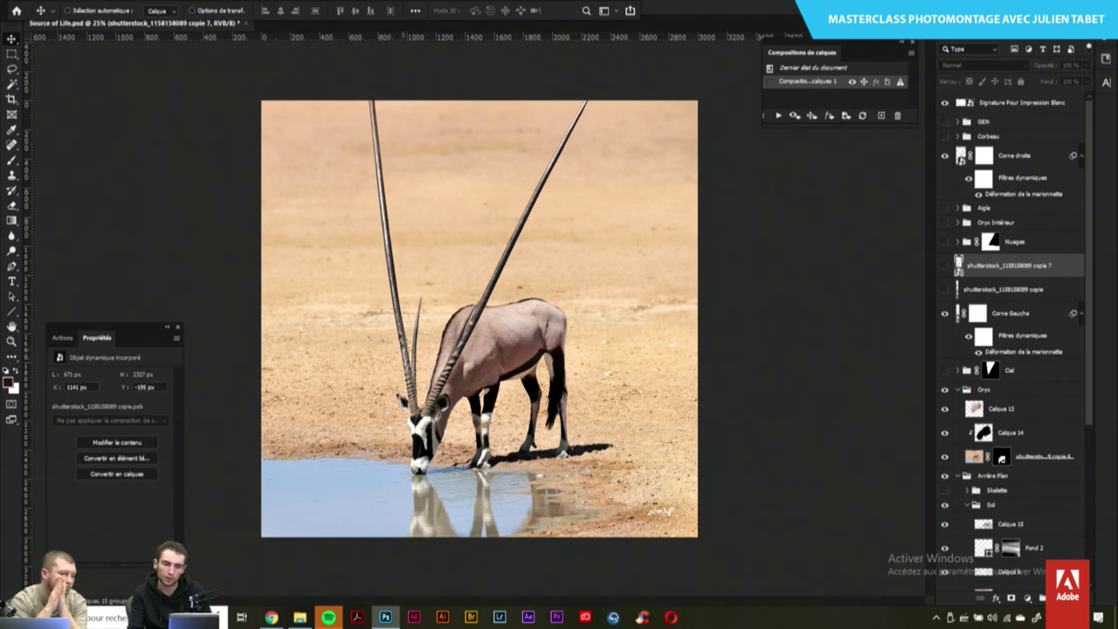
{"action": "key", "text": "ctrl"}
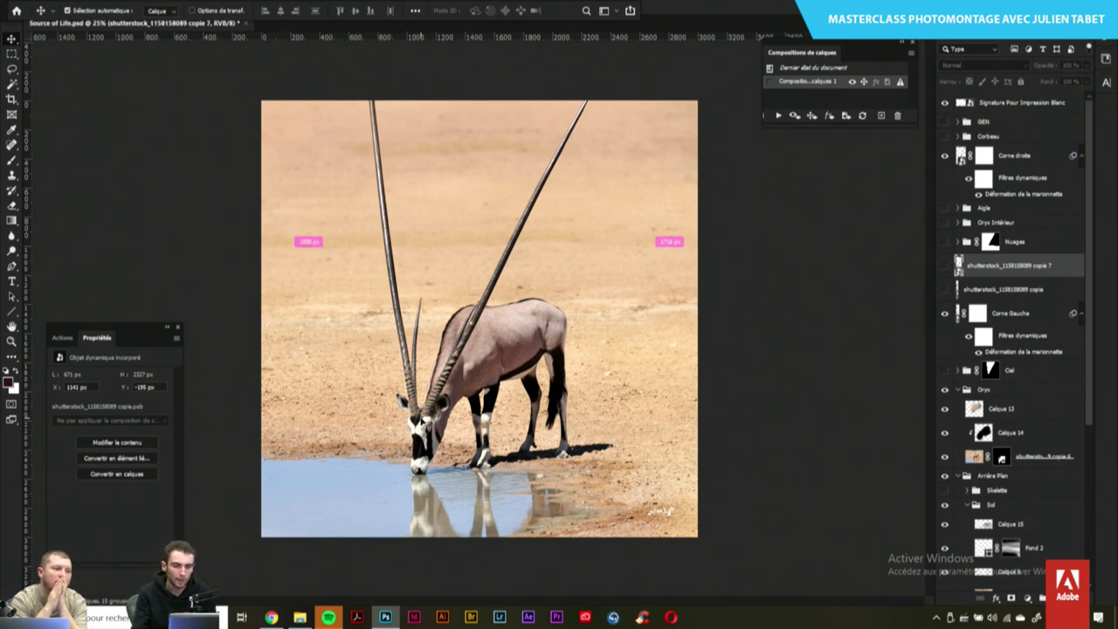
{"action": "scroll", "coordinate": [421, 420], "scroll_direction": "up", "scroll_amount": 1}
{"action": "scroll", "coordinate": [422, 420], "scroll_direction": "down", "scroll_amount": 1}
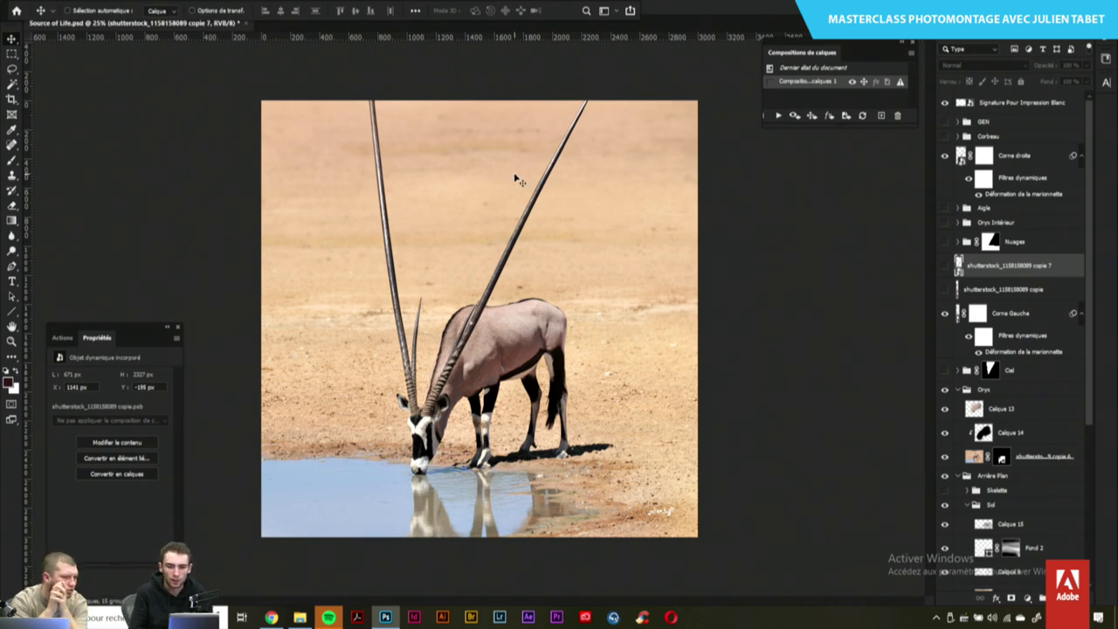
{"action": "left_click", "coordinate": [945, 266]}
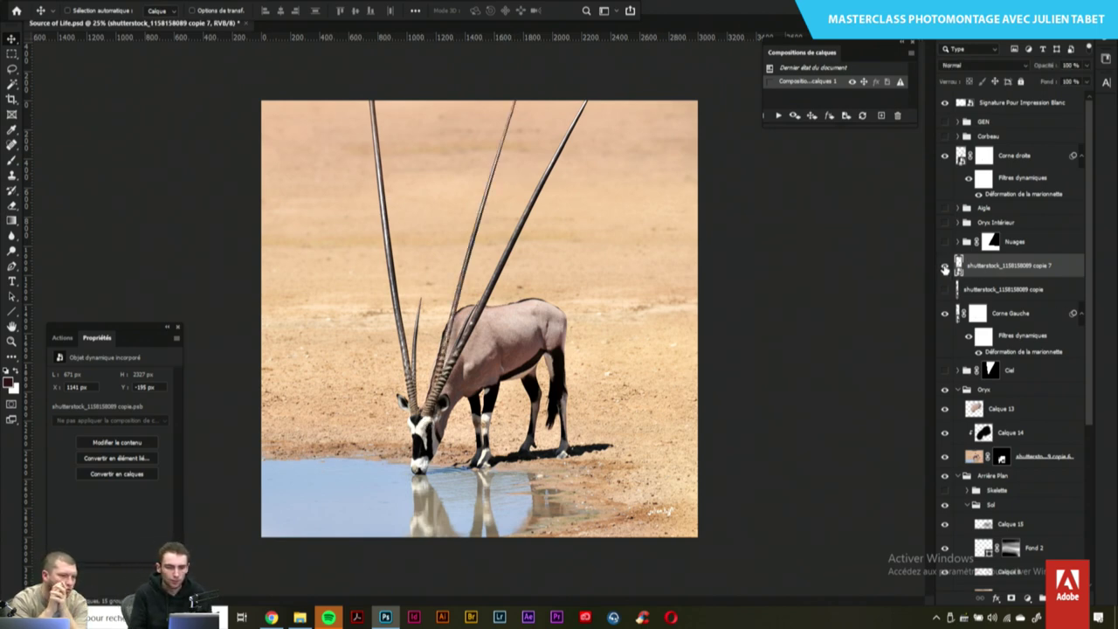
Rasterise the copie 7 horn layer, confirming its transformations, then hide it
{"action": "right_click", "coordinate": [999, 265]}
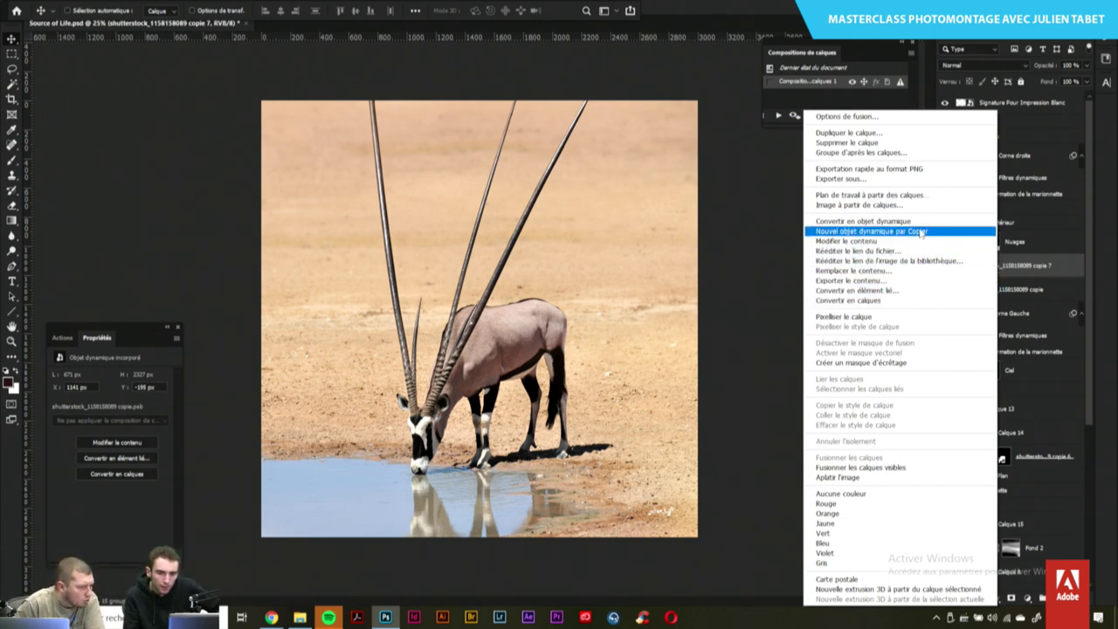
{"action": "left_click", "coordinate": [900, 301]}
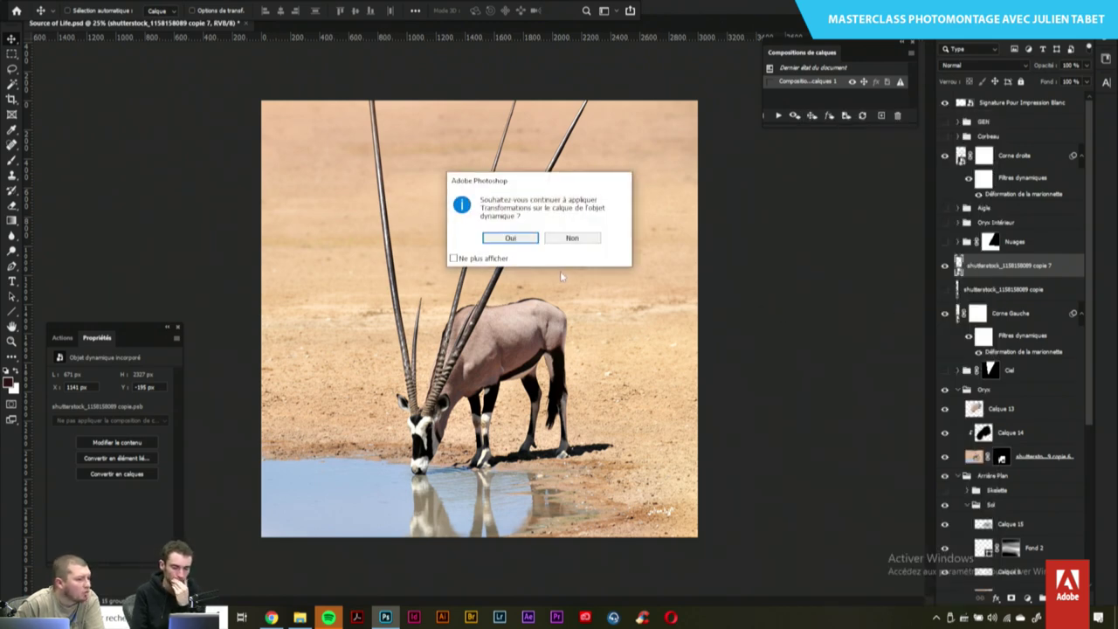
{"action": "left_click", "coordinate": [526, 239]}
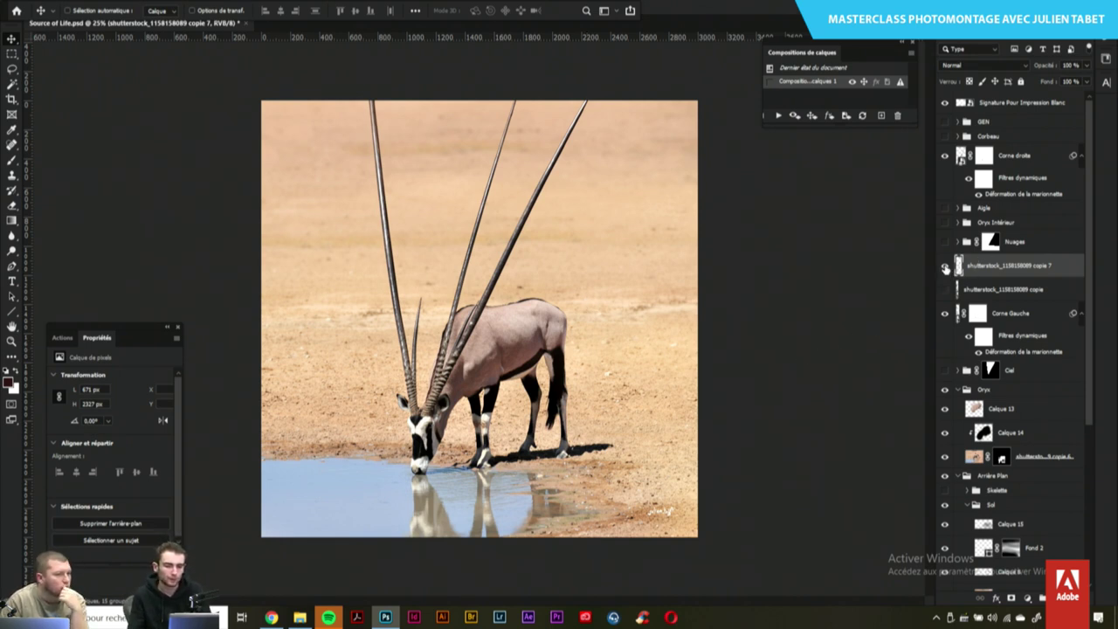
{"action": "left_click", "coordinate": [944, 265]}
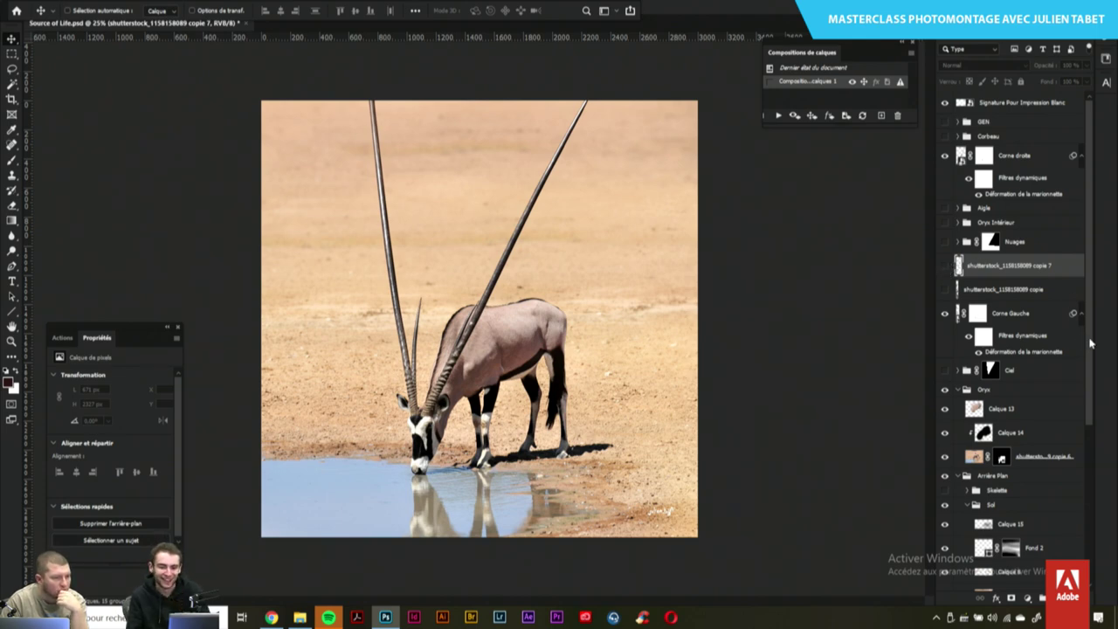
{"action": "left_click_drag", "start_coordinate": [1089, 343], "coordinate": [1086, 389]}
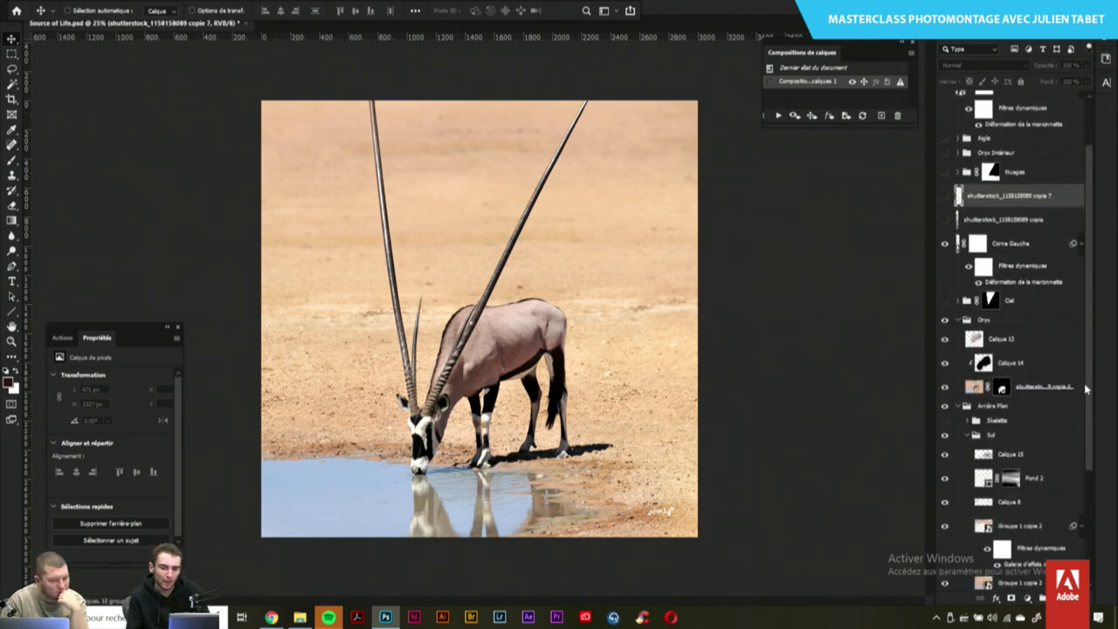
{"action": "scroll", "coordinate": [1074, 327], "scroll_direction": "up", "scroll_amount": 3}
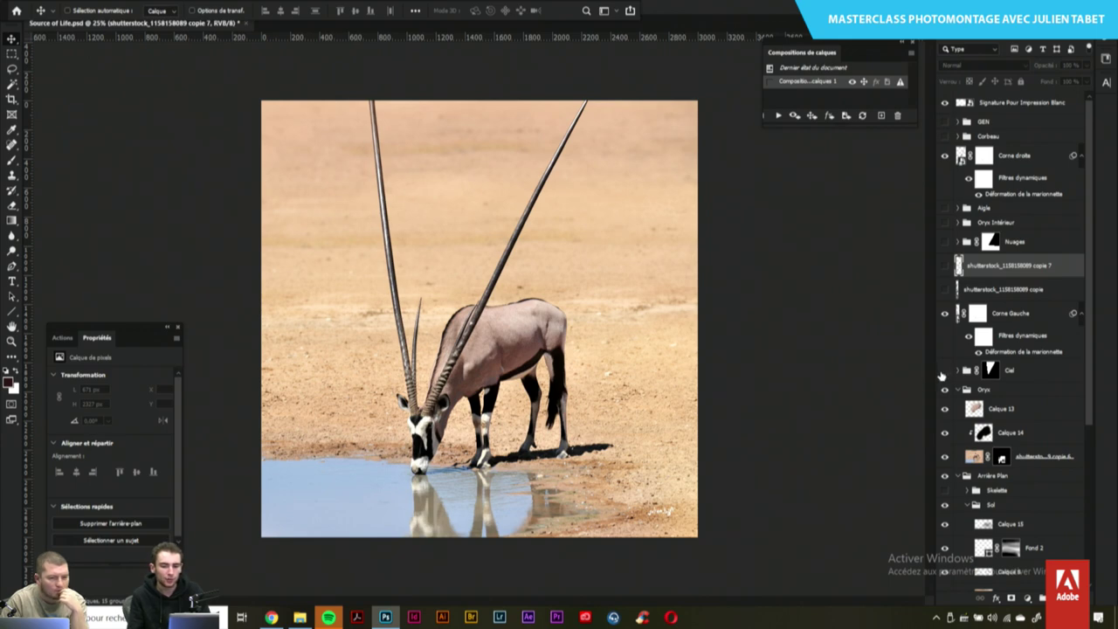
{"action": "left_click", "coordinate": [944, 372]}
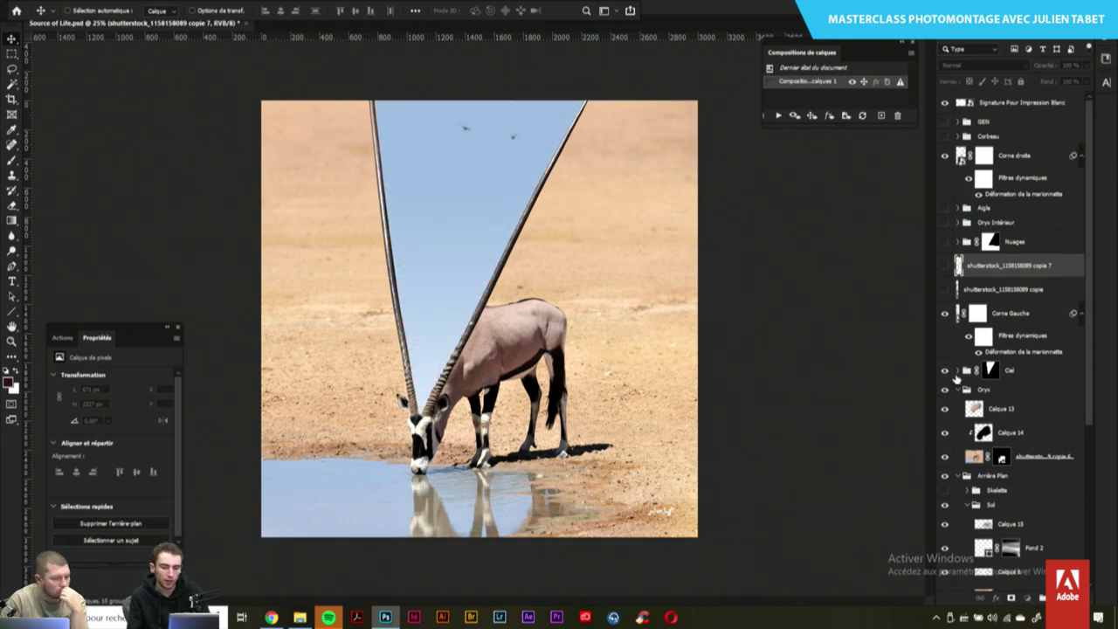
{"action": "scroll", "coordinate": [1082, 411], "scroll_direction": "down", "scroll_amount": 5}
{"action": "scroll", "coordinate": [1088, 446], "scroll_direction": "down", "scroll_amount": 3}
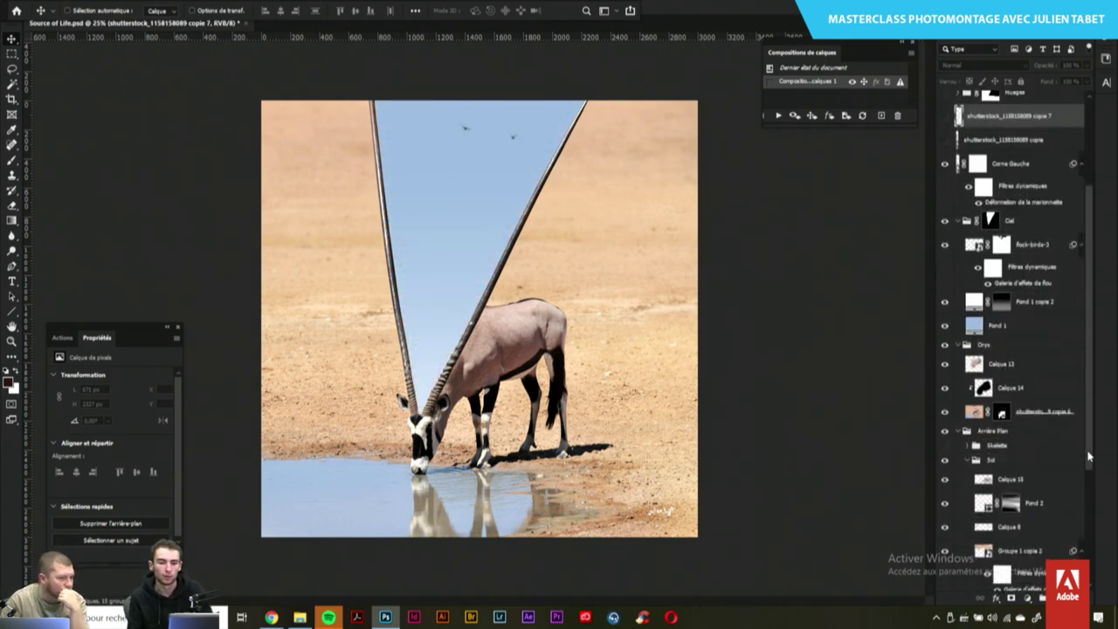
{"action": "scroll", "coordinate": [1084, 436], "scroll_direction": "up", "scroll_amount": 3}
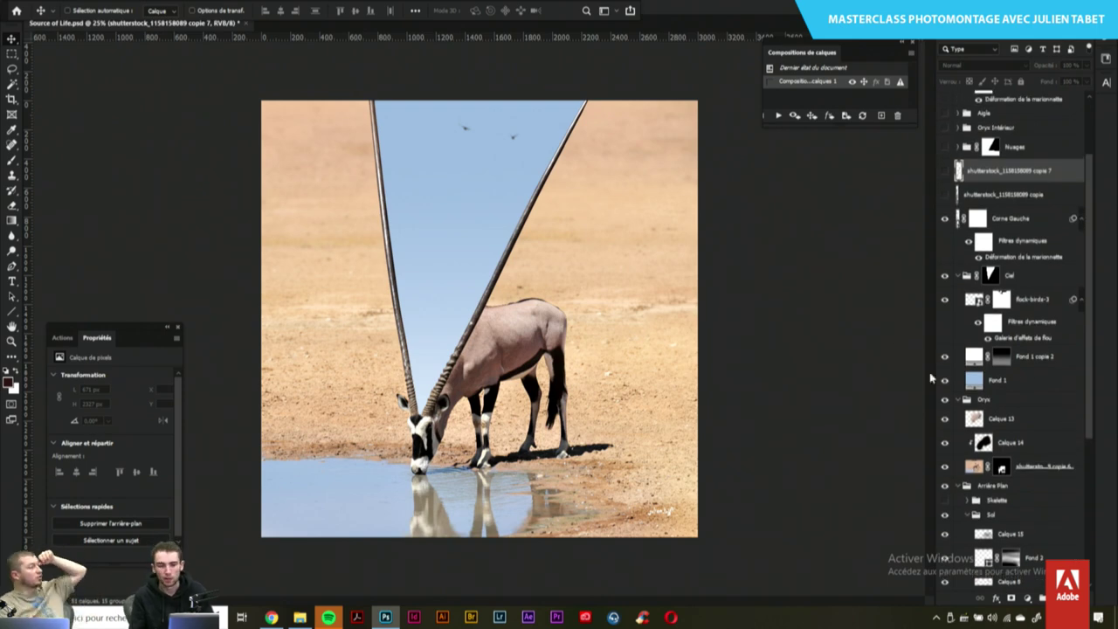
{"action": "left_click", "coordinate": [945, 380]}
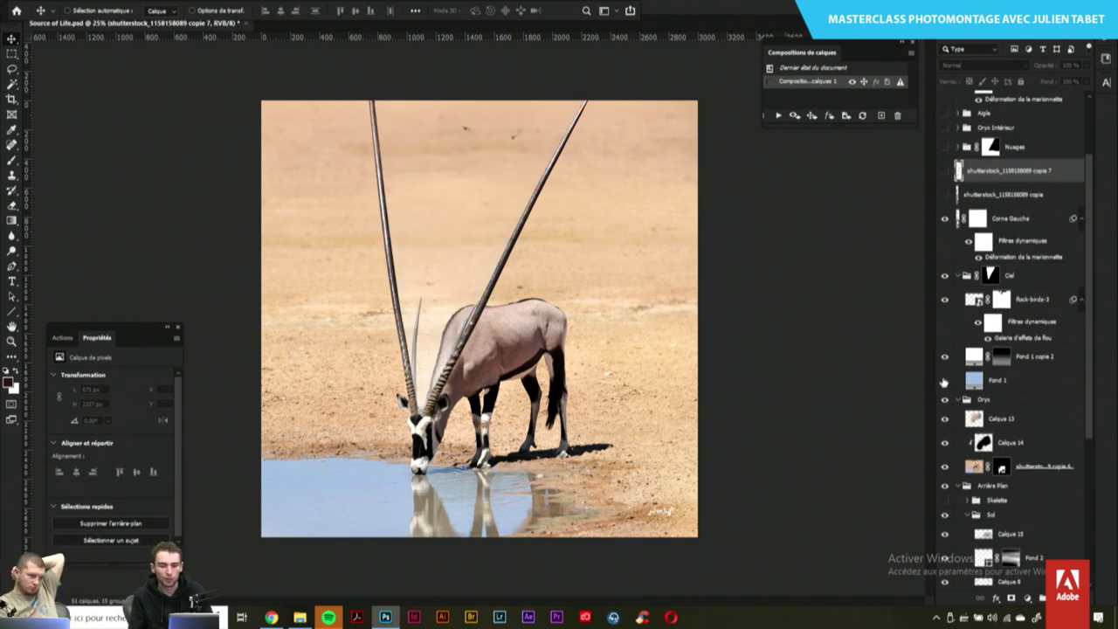
{"action": "left_click", "coordinate": [944, 381]}
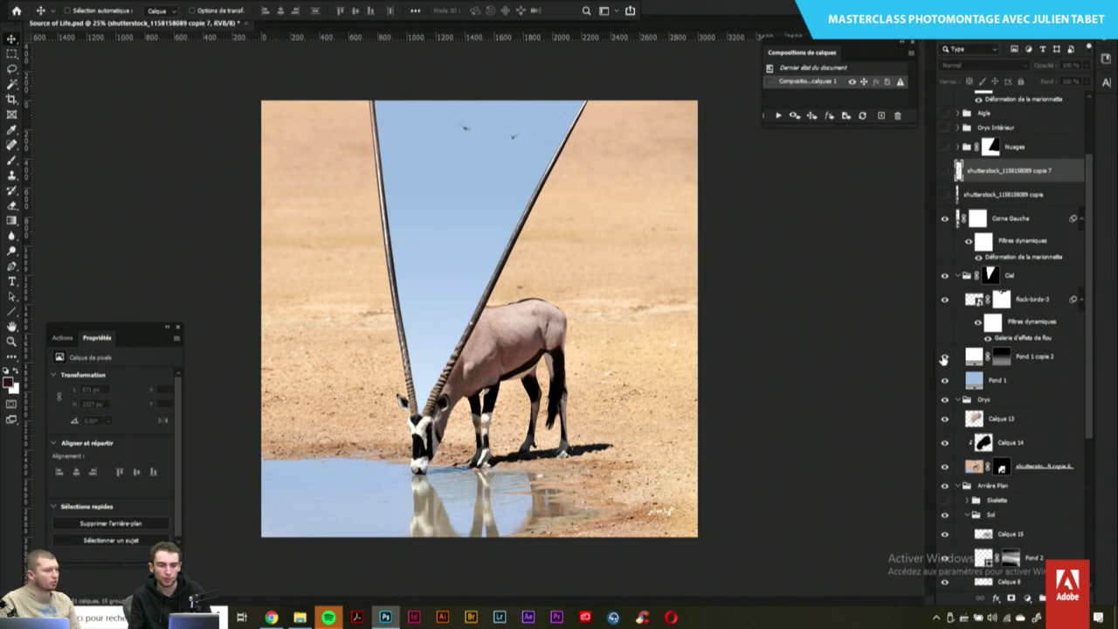
{"action": "left_click", "coordinate": [944, 357]}
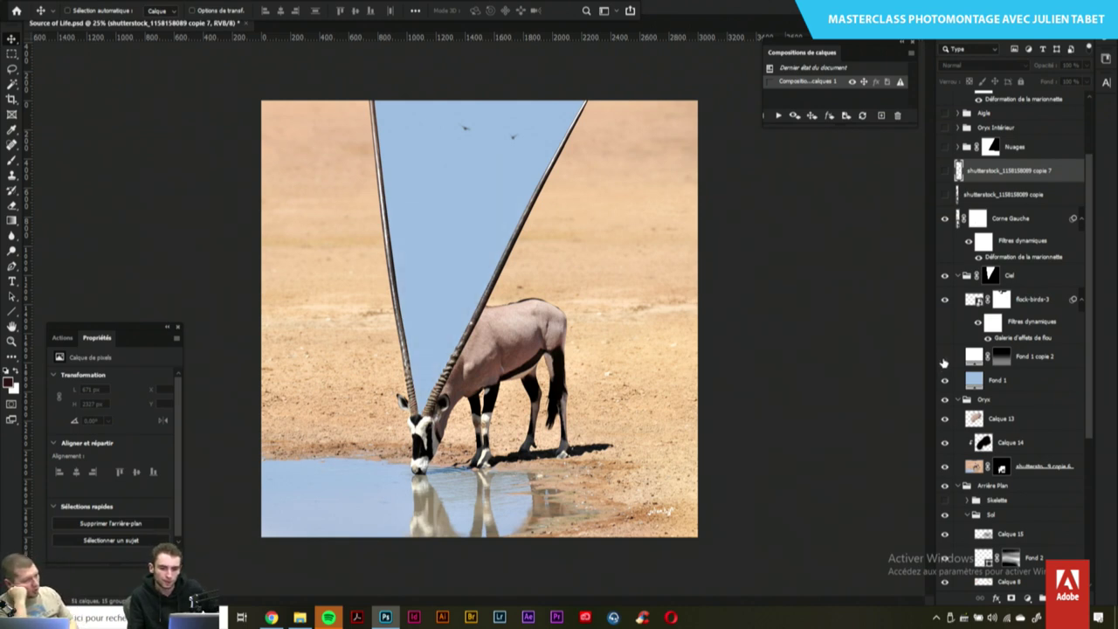
{"action": "left_click", "coordinate": [944, 357]}
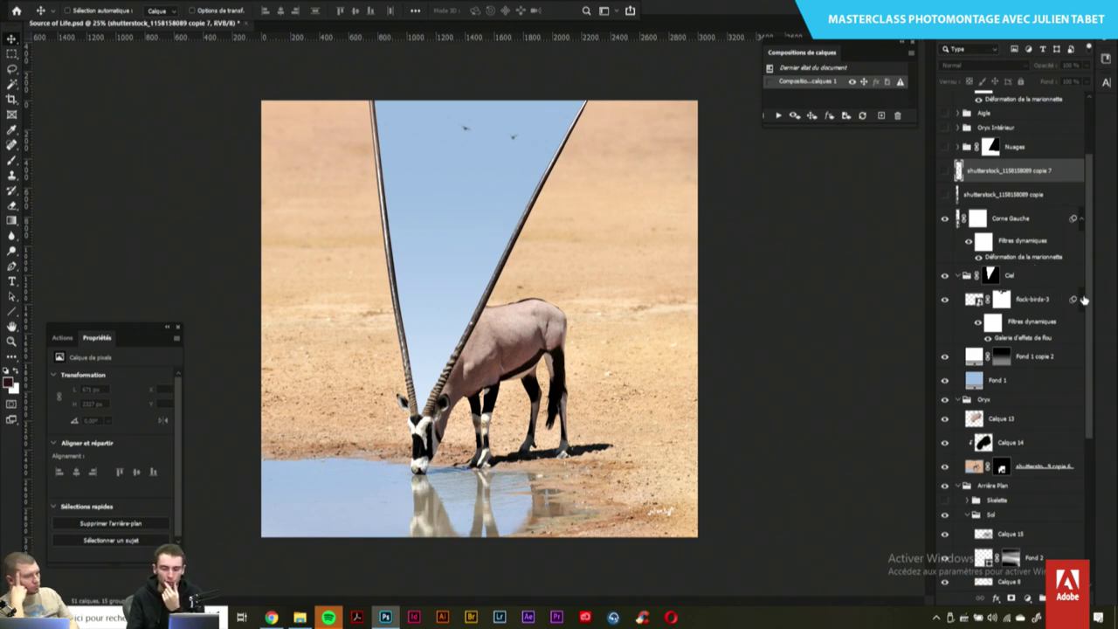
Turn on the Nuages group and view its mask on its own
{"action": "scroll", "coordinate": [1090, 319], "scroll_direction": "up", "scroll_amount": 2}
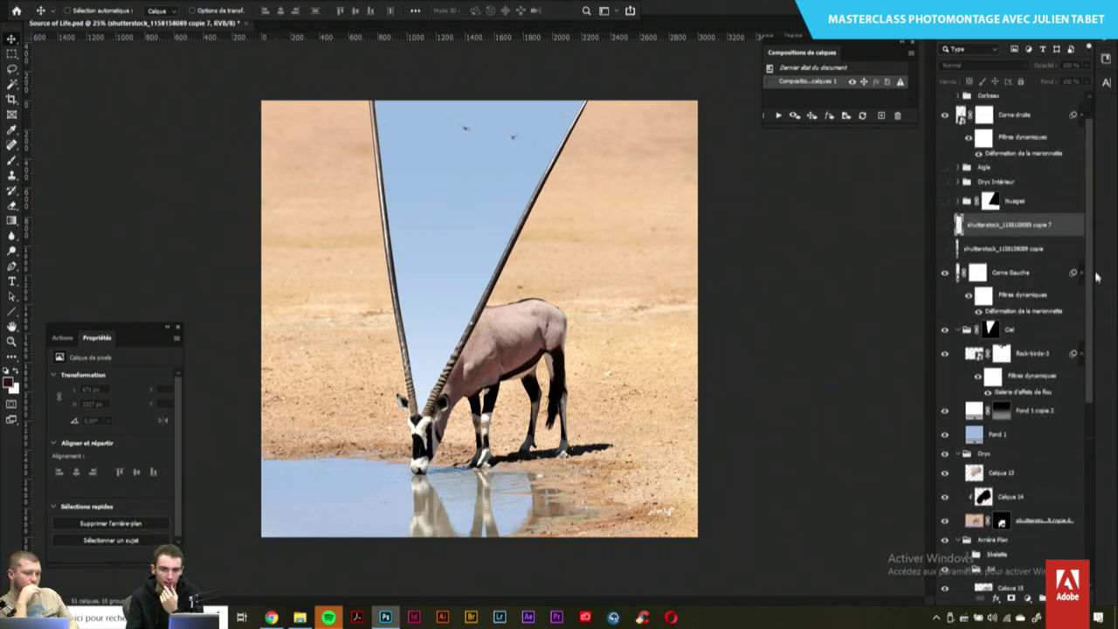
{"action": "scroll", "coordinate": [1096, 242], "scroll_direction": "up", "scroll_amount": 2}
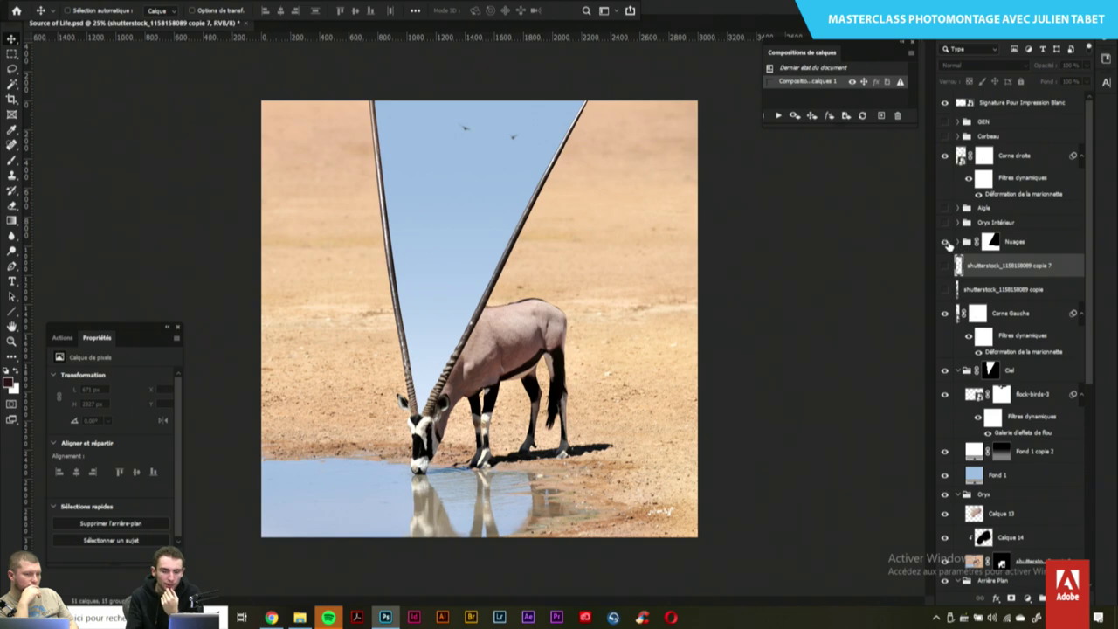
{"action": "left_click", "coordinate": [946, 243]}
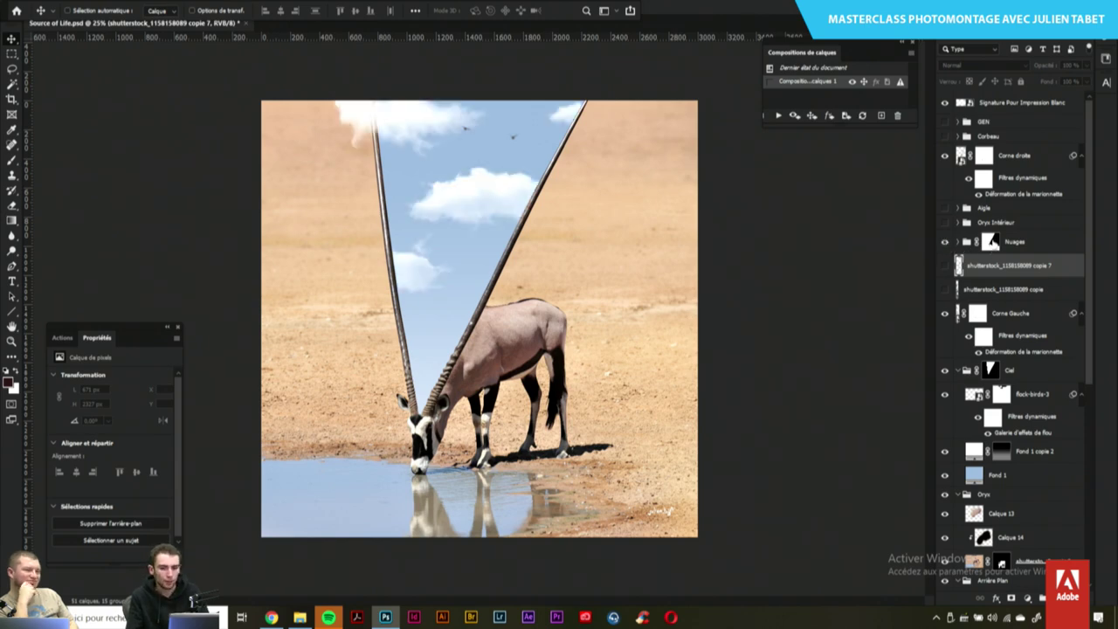
{"action": "left_click", "coordinate": [991, 242], "text": "alt"}
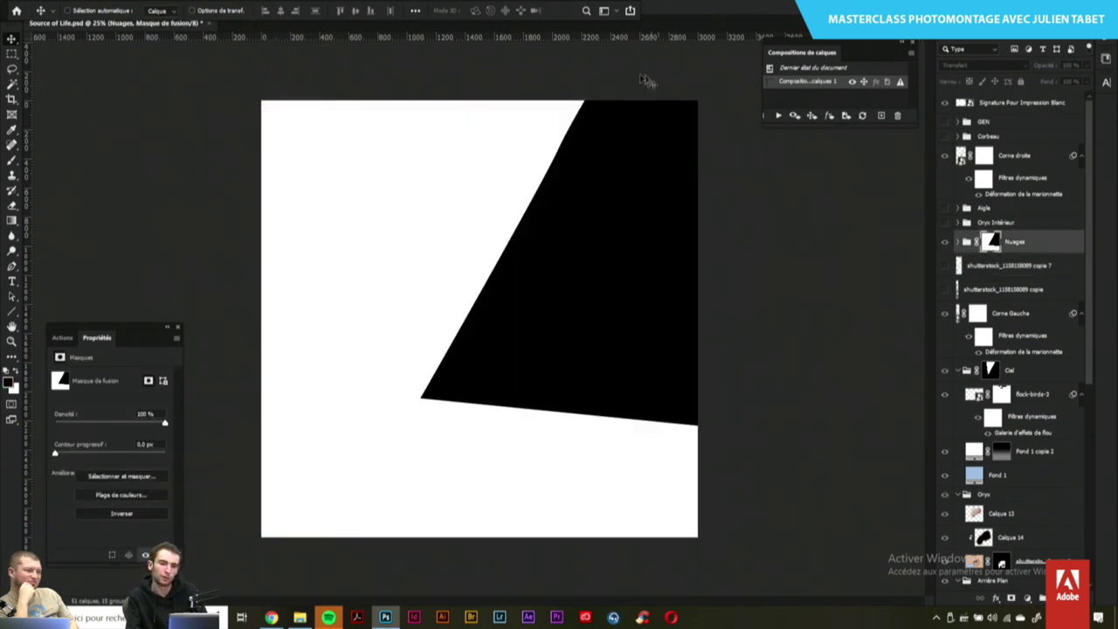
{"action": "left_click_drag", "start_coordinate": [991, 242], "coordinate": [993, 267]}
{"action": "scroll", "coordinate": [489, 211], "scroll_direction": "up", "scroll_amount": 2}
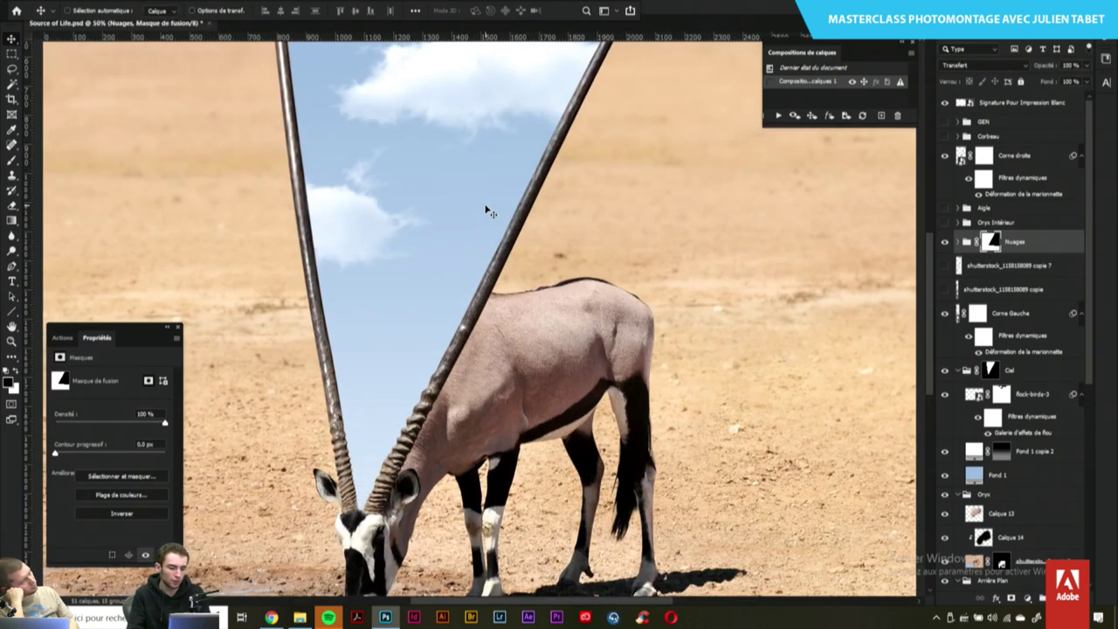
{"action": "scroll", "coordinate": [489, 211], "scroll_direction": "down", "scroll_amount": 1}
Move the nuage2 cloud right into the middle of the sky wedge, then zoom out
{"action": "left_click_drag", "start_coordinate": [489, 212], "coordinate": [513, 330]}
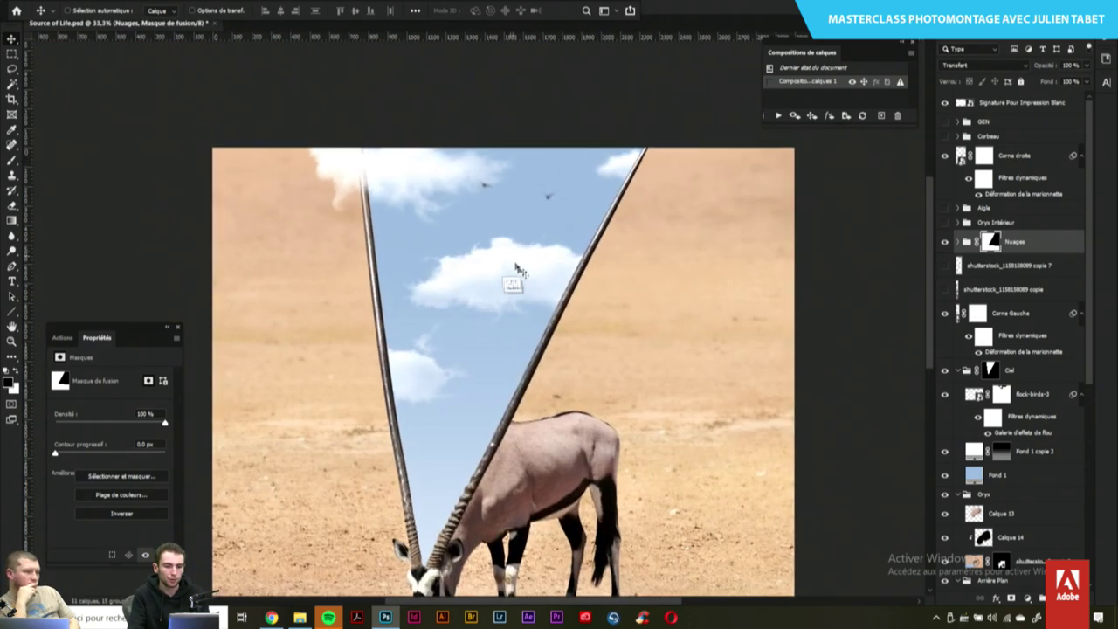
{"action": "left_click", "coordinate": [516, 271]}
{"action": "mouse_move", "coordinate": [482, 284]}
{"action": "left_mouse_down"}
{"action": "mouse_move", "coordinate": [548, 286]}
{"action": "mouse_move", "coordinate": [531, 304]}
{"action": "mouse_move", "coordinate": [569, 283]}
{"action": "left_mouse_up"}
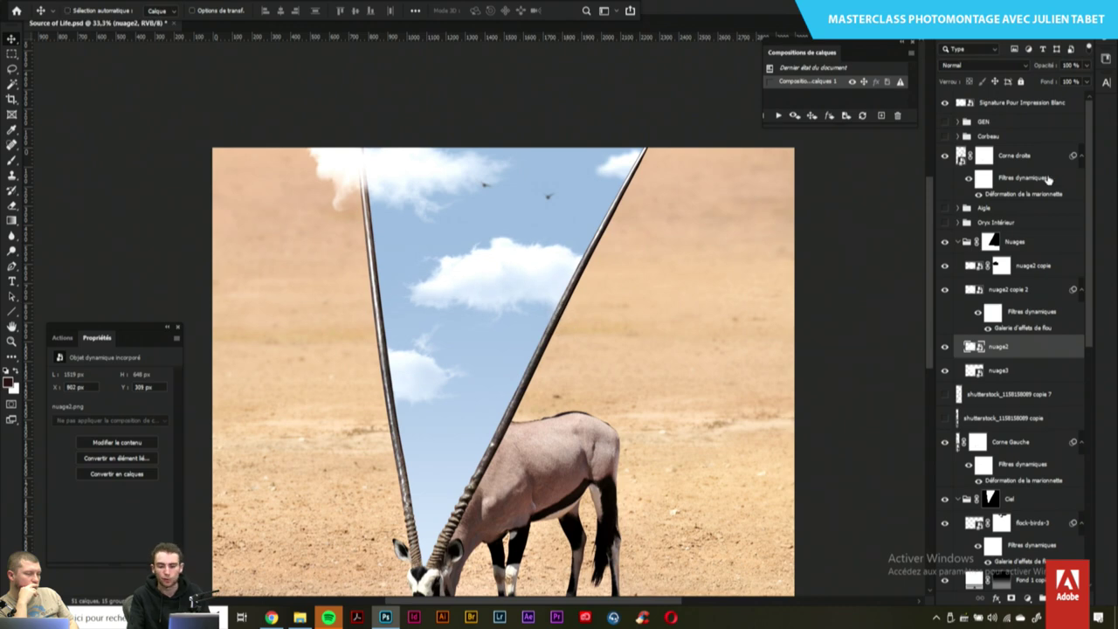
{"action": "key", "text": "ctrl+minus"}
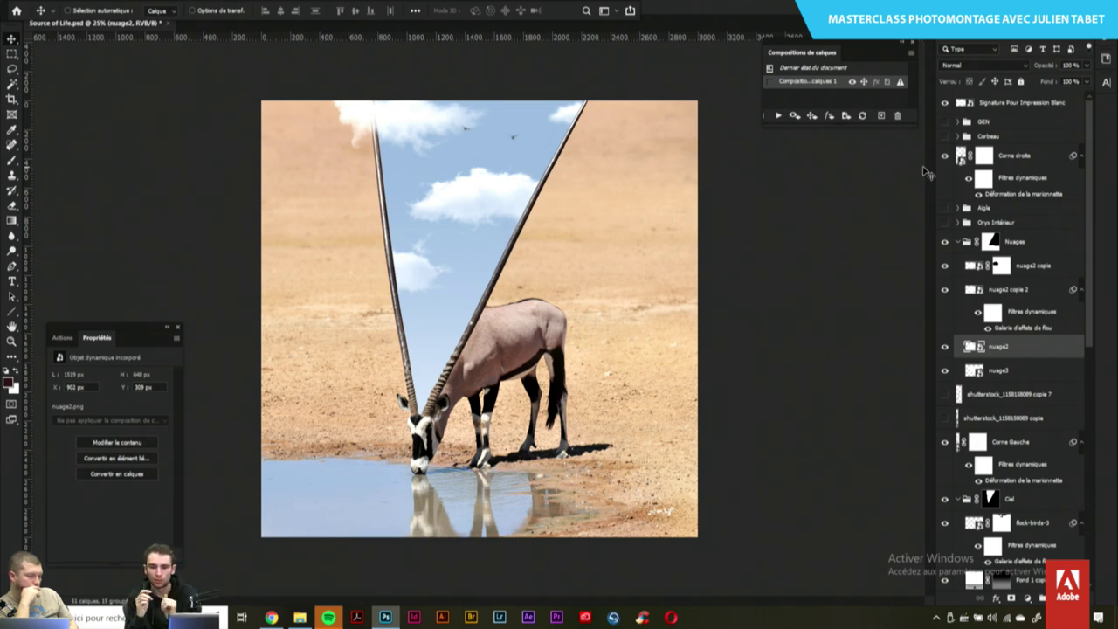
Turn on the GEN colour-grade group, compare Niveaux 1 and the colour adjustments on and off, then collapse it
{"action": "left_click", "coordinate": [945, 123]}
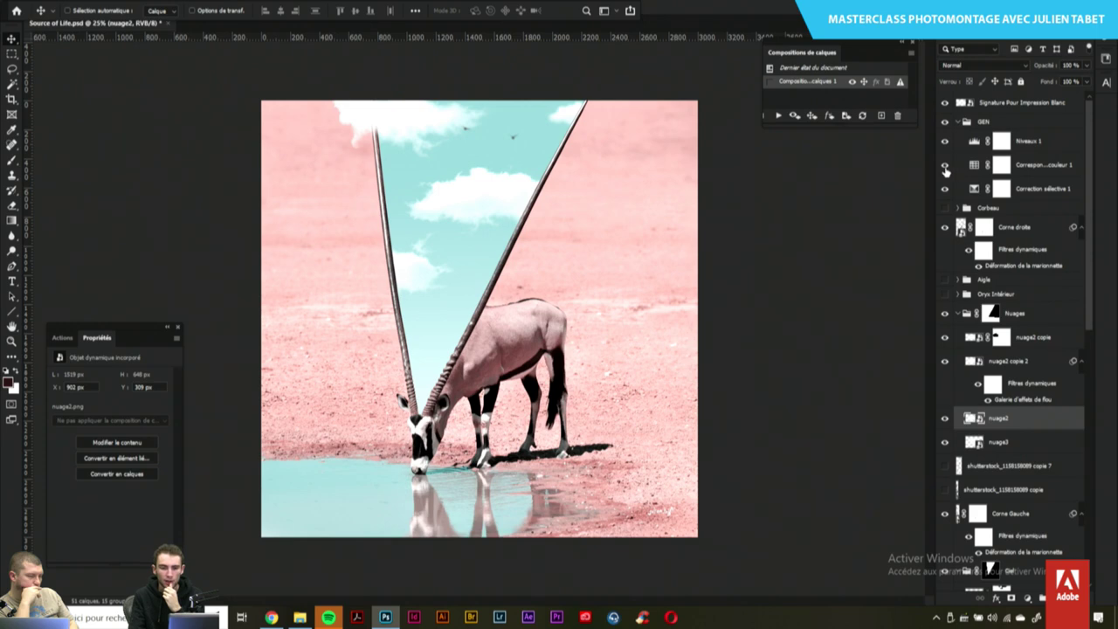
{"action": "left_click", "coordinate": [946, 164]}
{"action": "left_click", "coordinate": [945, 141]}
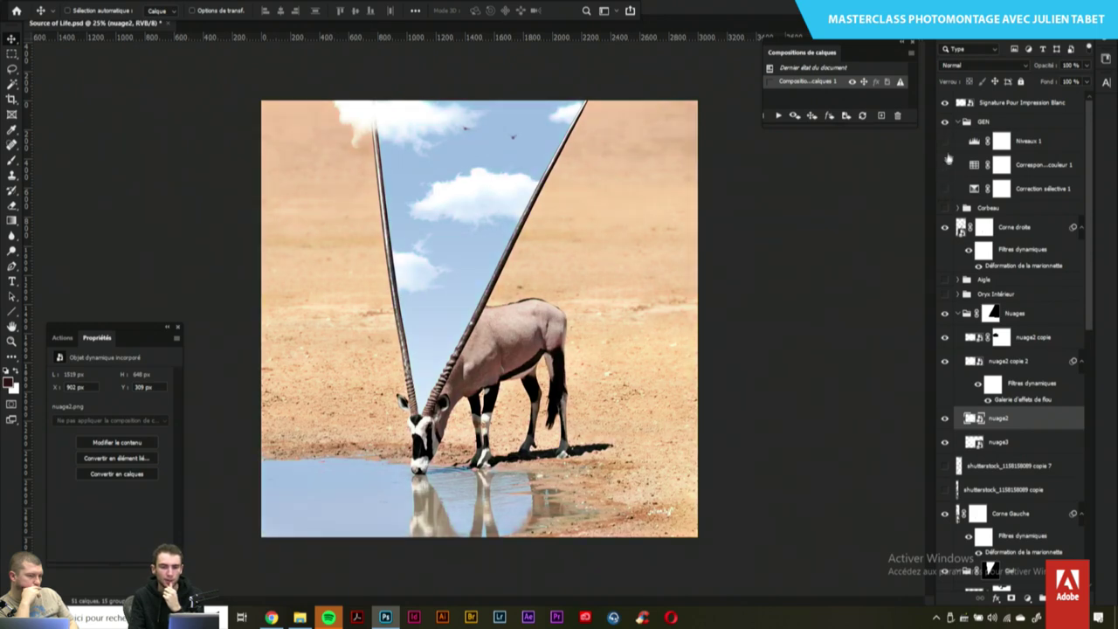
{"action": "left_click", "coordinate": [945, 166]}
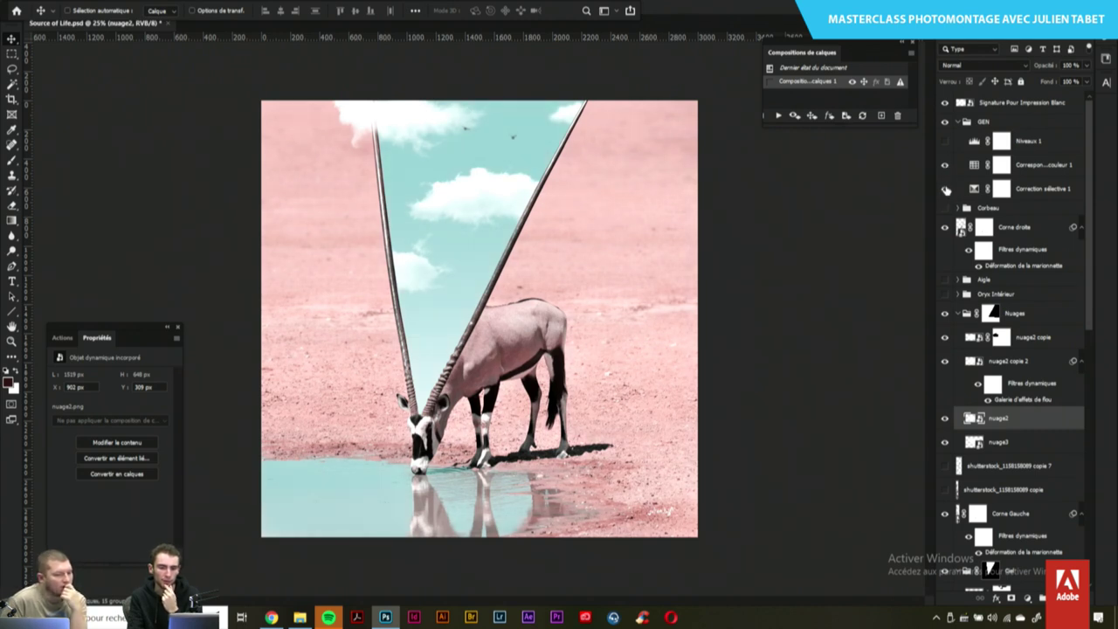
{"action": "left_click", "coordinate": [945, 190]}
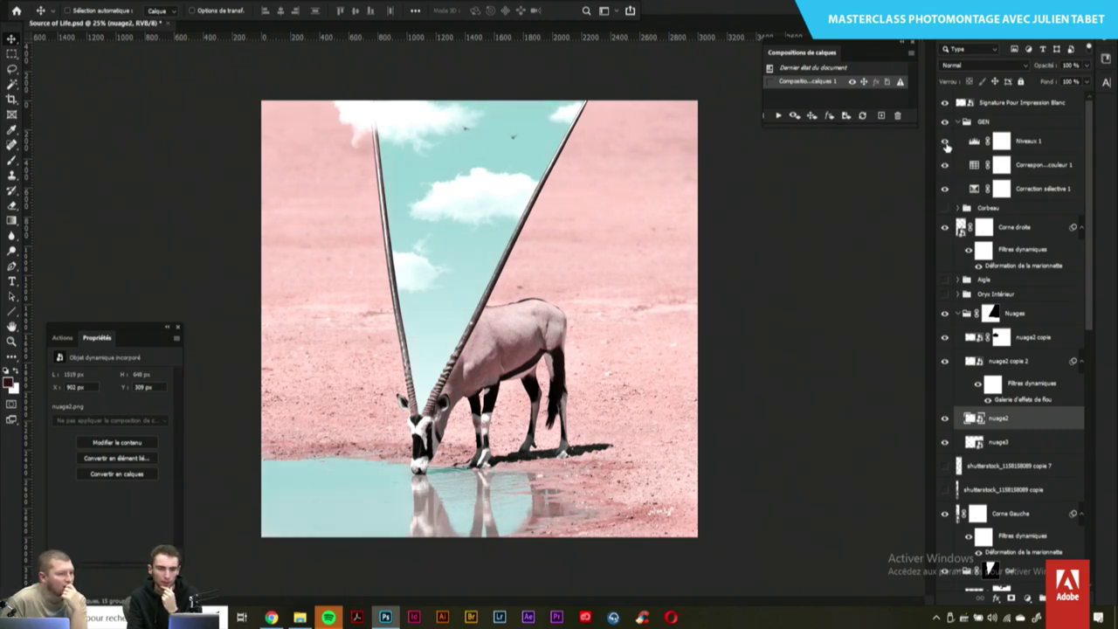
{"action": "left_click", "coordinate": [944, 141]}
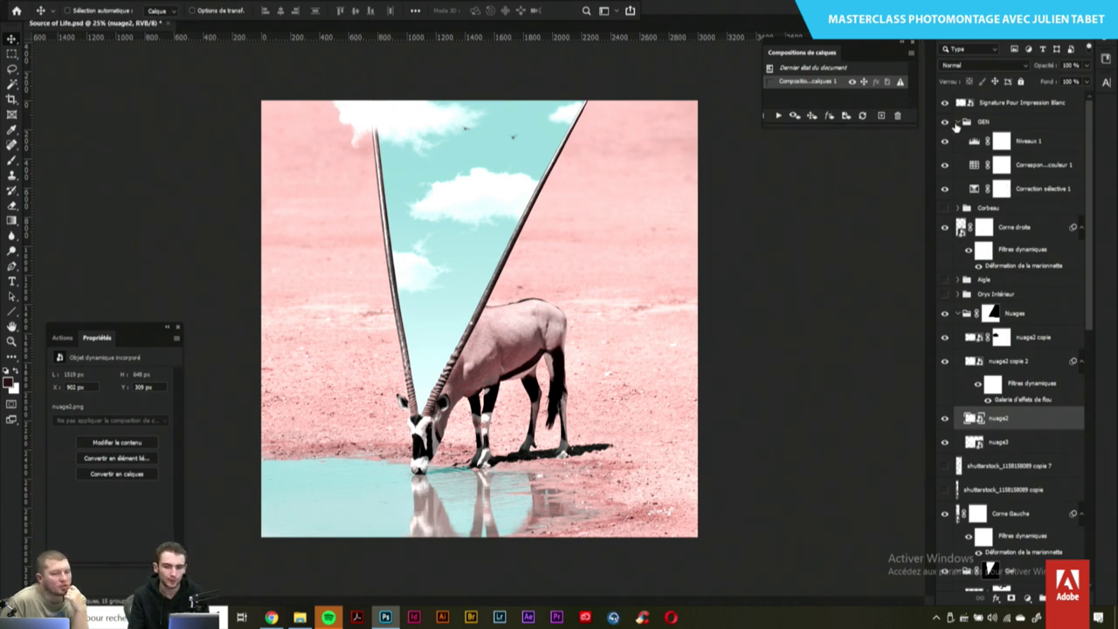
{"action": "left_click", "coordinate": [958, 123]}
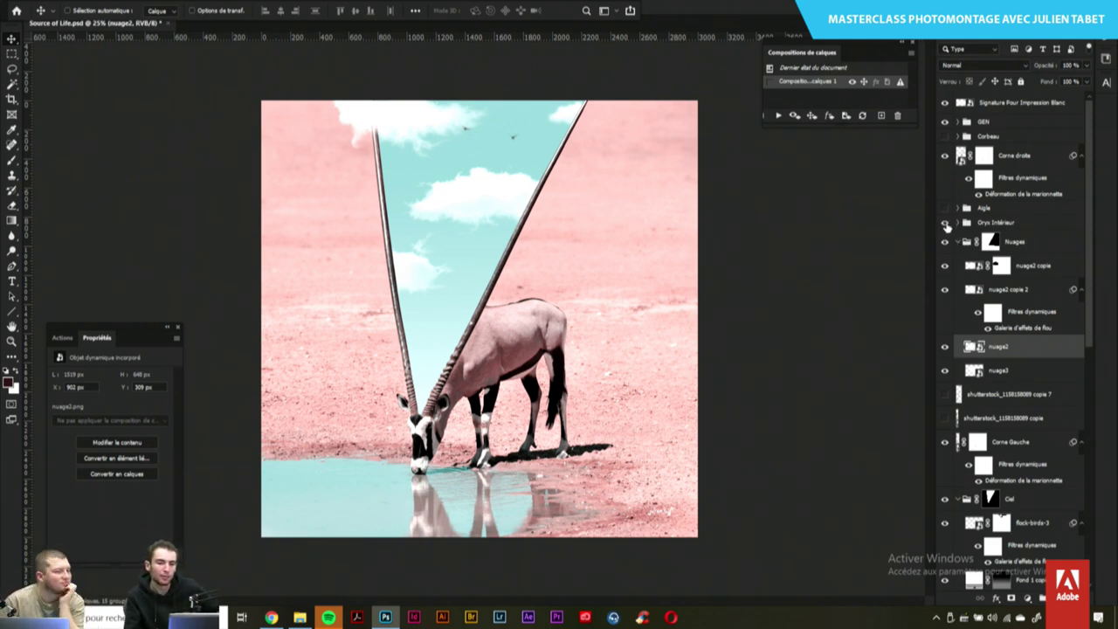
Show the Oryx Intérieur group and expand it to list its layers
{"action": "left_click", "coordinate": [944, 224]}
{"action": "left_click", "coordinate": [958, 225]}
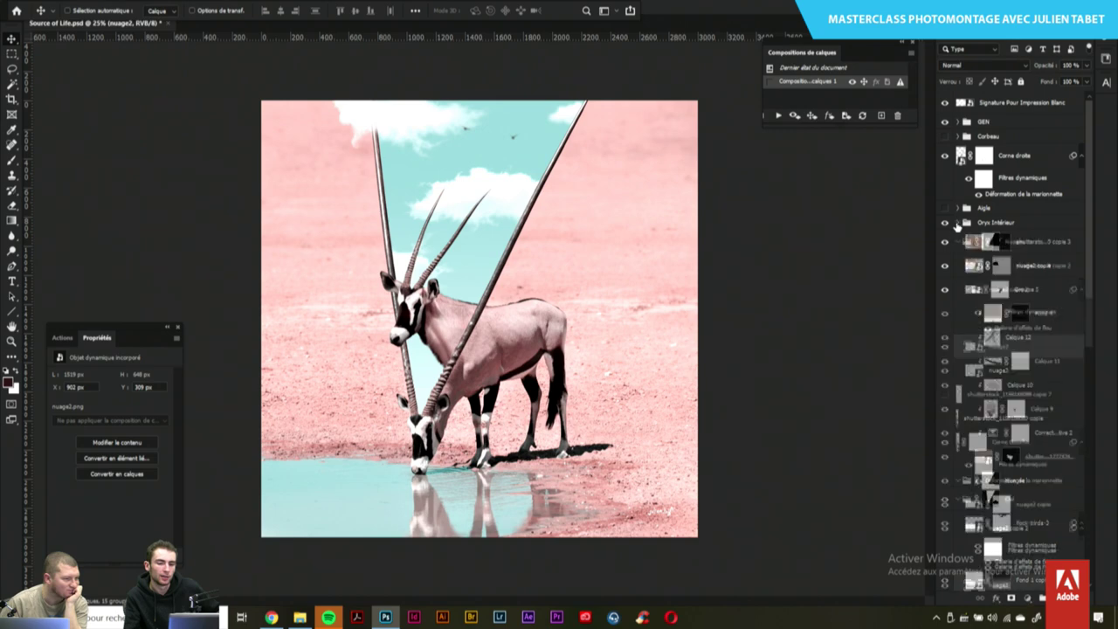
{"action": "scroll", "coordinate": [1082, 224], "scroll_direction": "down", "scroll_amount": 3}
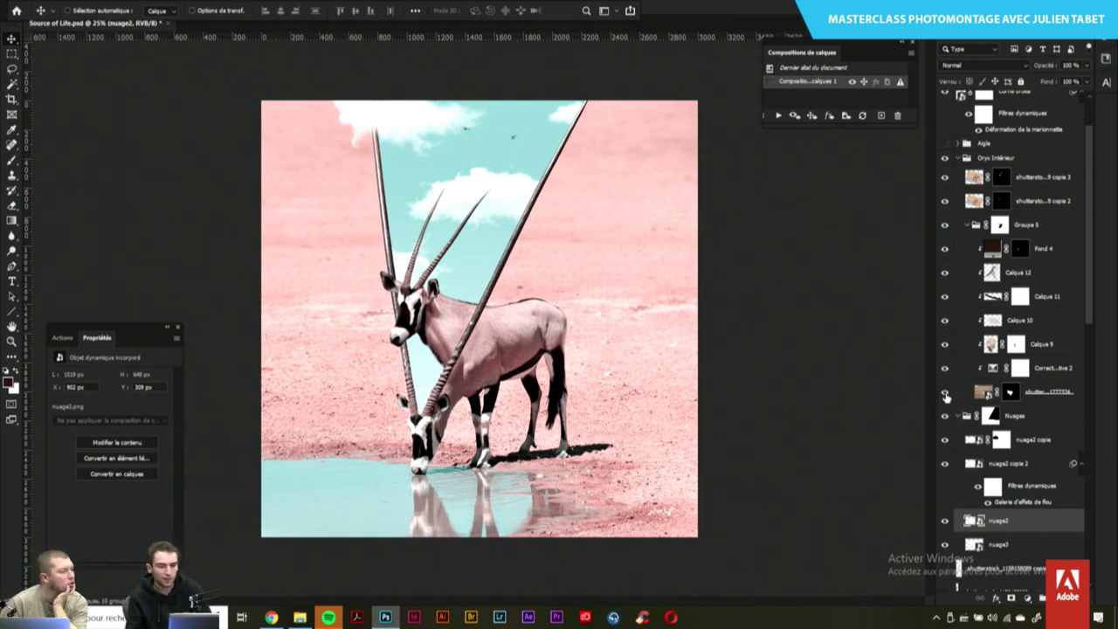
Solo the oryx head layer, compare its mask and the Groupe 5 mask, then restore all layers
{"action": "left_click", "coordinate": [945, 395], "text": "alt"}
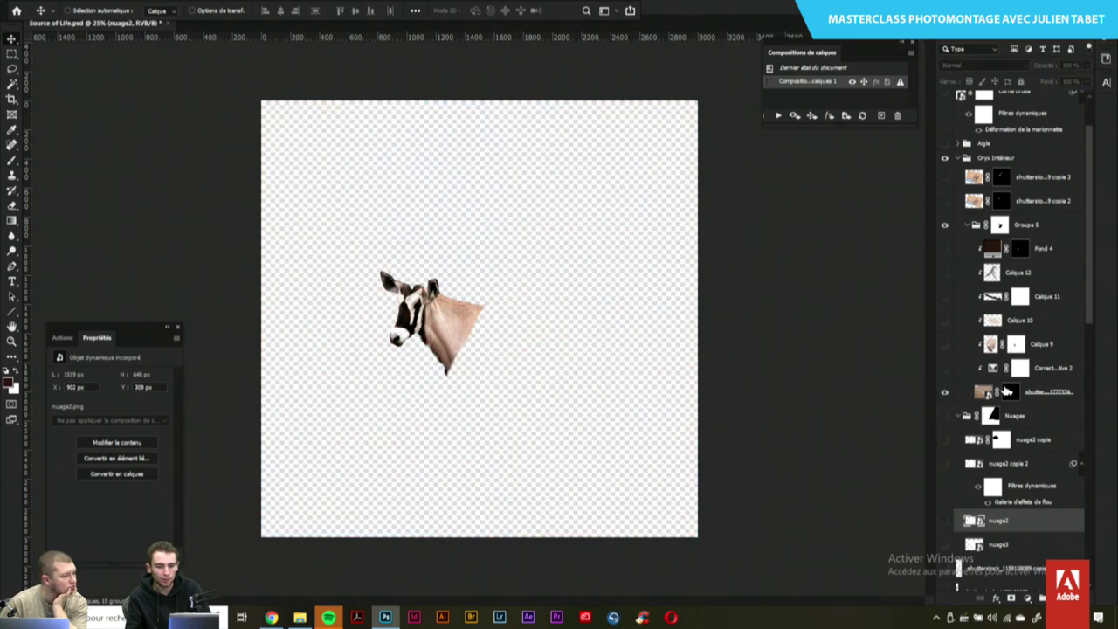
{"action": "left_click", "coordinate": [1009, 392], "text": "shift"}
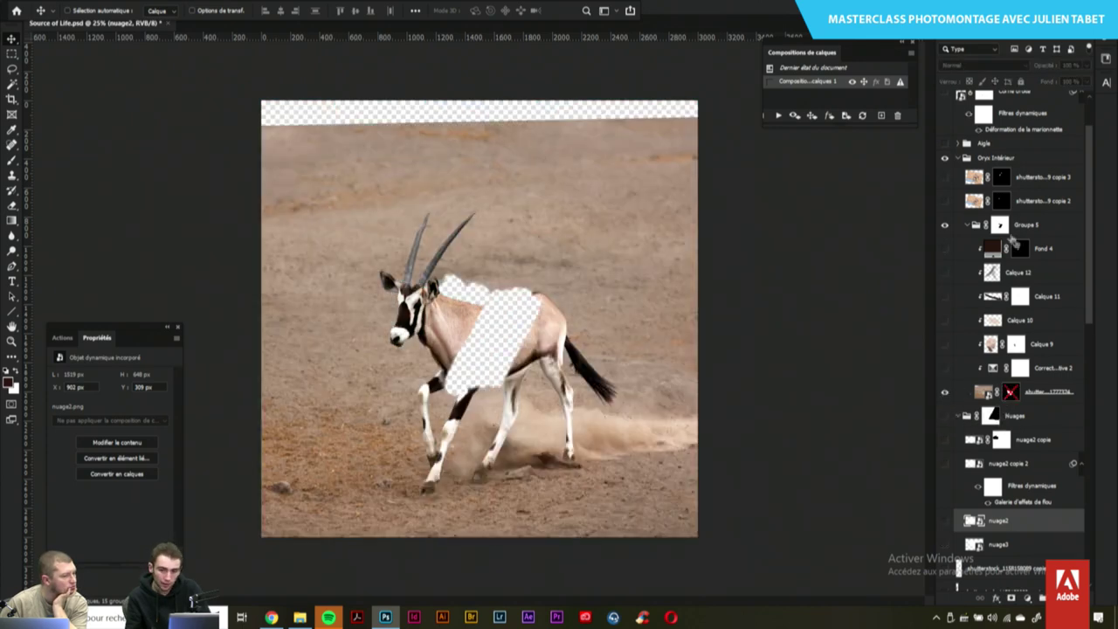
{"action": "left_click", "coordinate": [1001, 226], "text": "shift"}
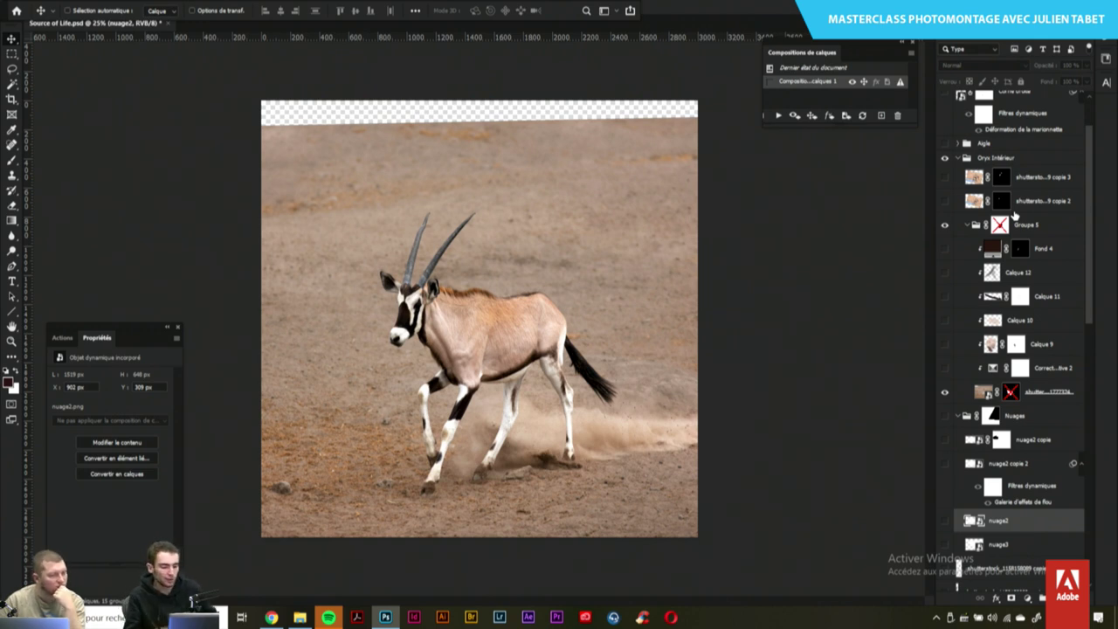
{"action": "left_click", "coordinate": [998, 226], "text": "shift"}
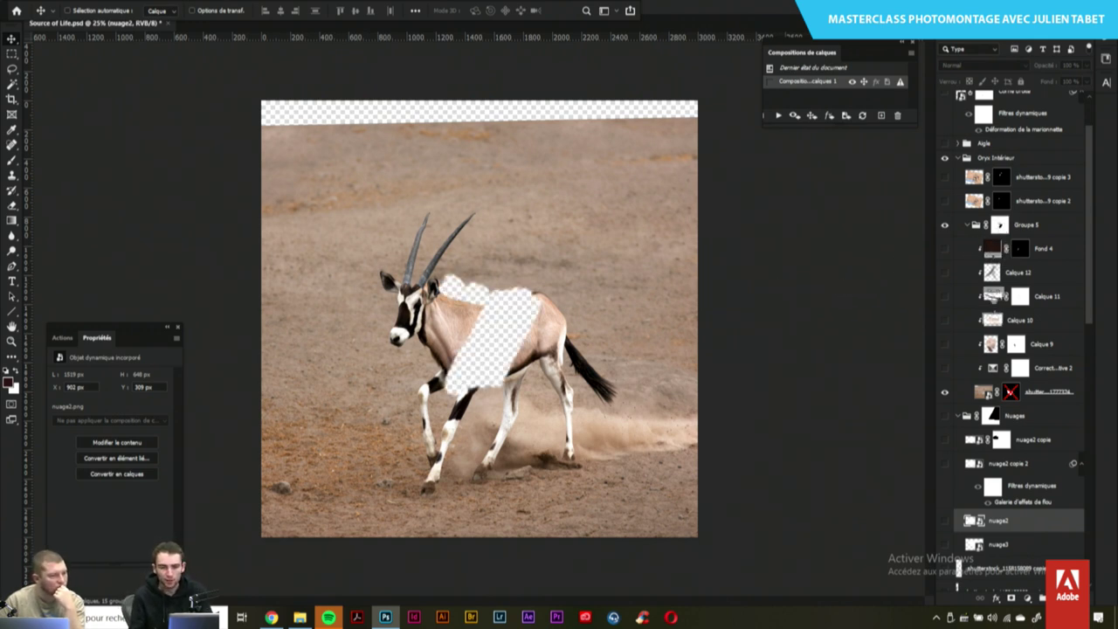
{"action": "left_click", "coordinate": [944, 392], "text": "alt"}
{"action": "left_click", "coordinate": [946, 394], "text": "alt"}
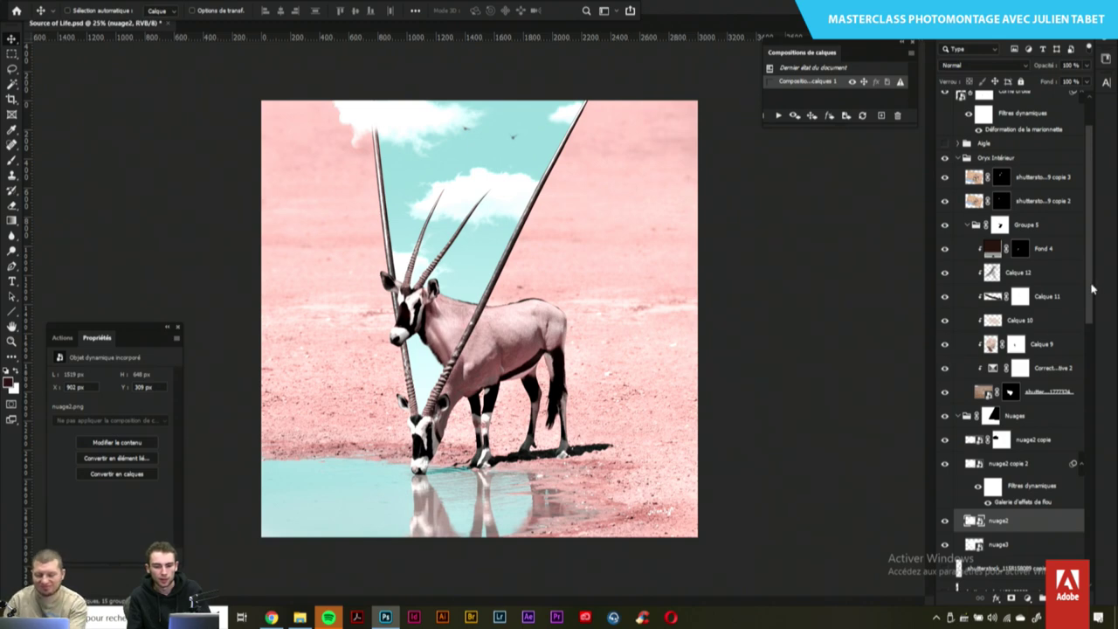
{"action": "left_click_drag", "start_coordinate": [1092, 290], "coordinate": [1084, 328]}
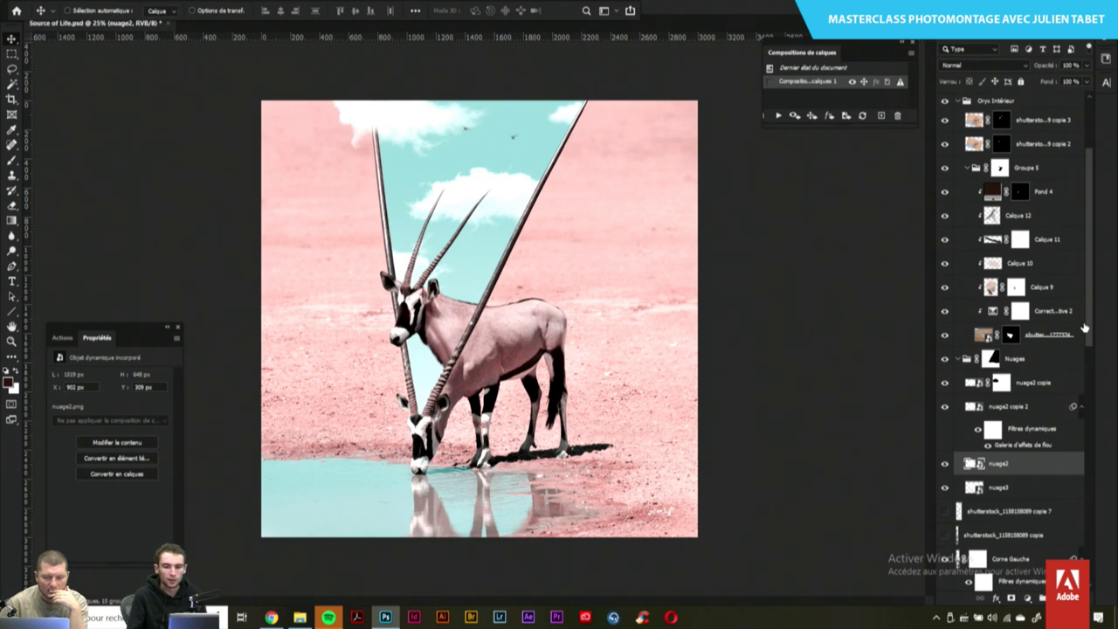
{"action": "scroll", "coordinate": [1092, 322], "scroll_direction": "up", "scroll_amount": 3}
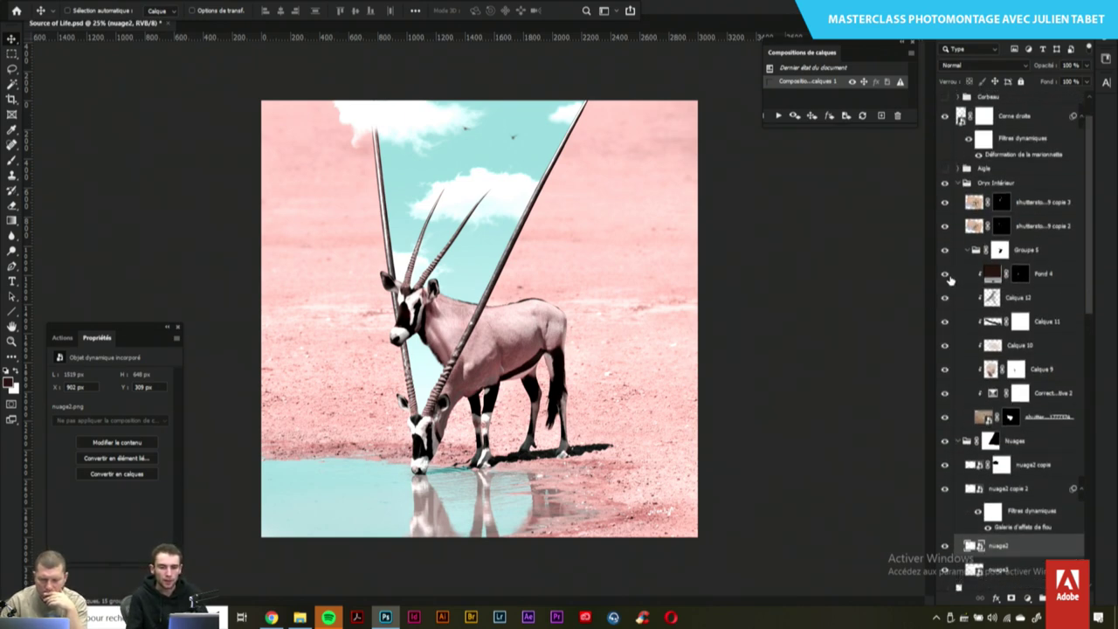
{"action": "mouse_move", "coordinate": [944, 274]}
{"action": "left_mouse_down"}
{"action": "mouse_move", "coordinate": [948, 371]}
{"action": "mouse_move", "coordinate": [945, 277]}
{"action": "left_mouse_up"}
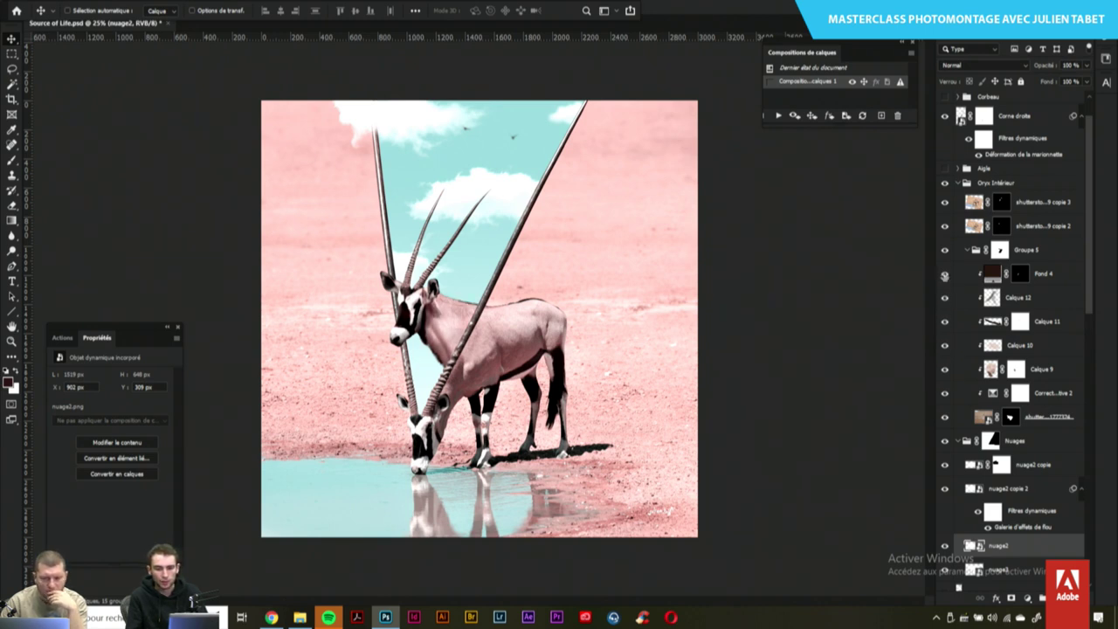
{"action": "mouse_move", "coordinate": [947, 339]}
{"action": "left_mouse_down"}
{"action": "mouse_move", "coordinate": [949, 367]}
{"action": "mouse_move", "coordinate": [943, 320]}
{"action": "left_mouse_up"}
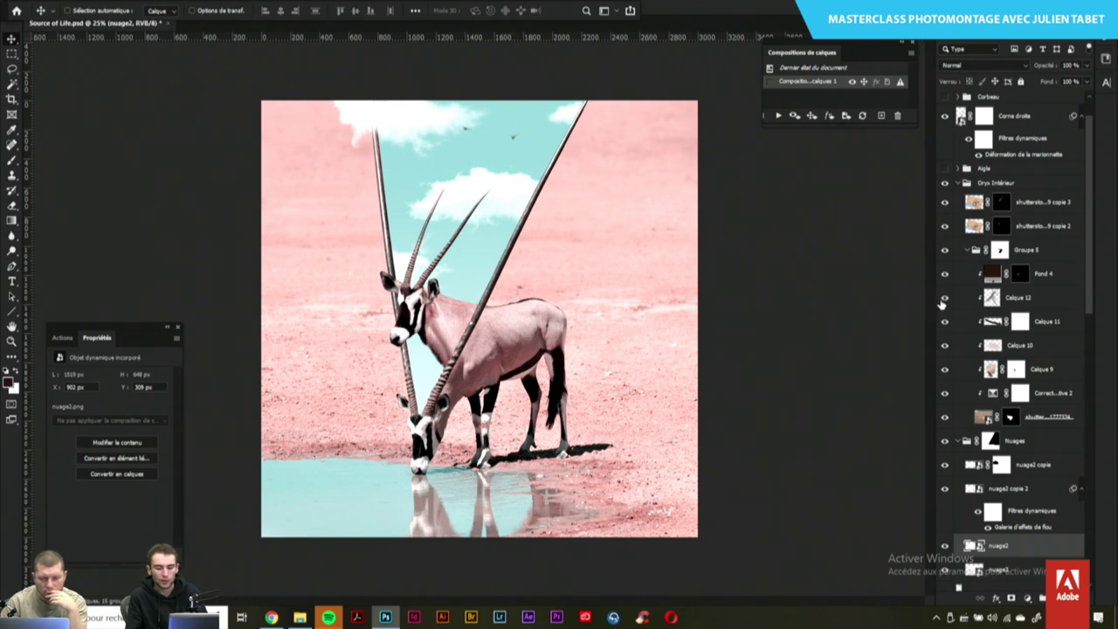
{"action": "left_click", "coordinate": [944, 298]}
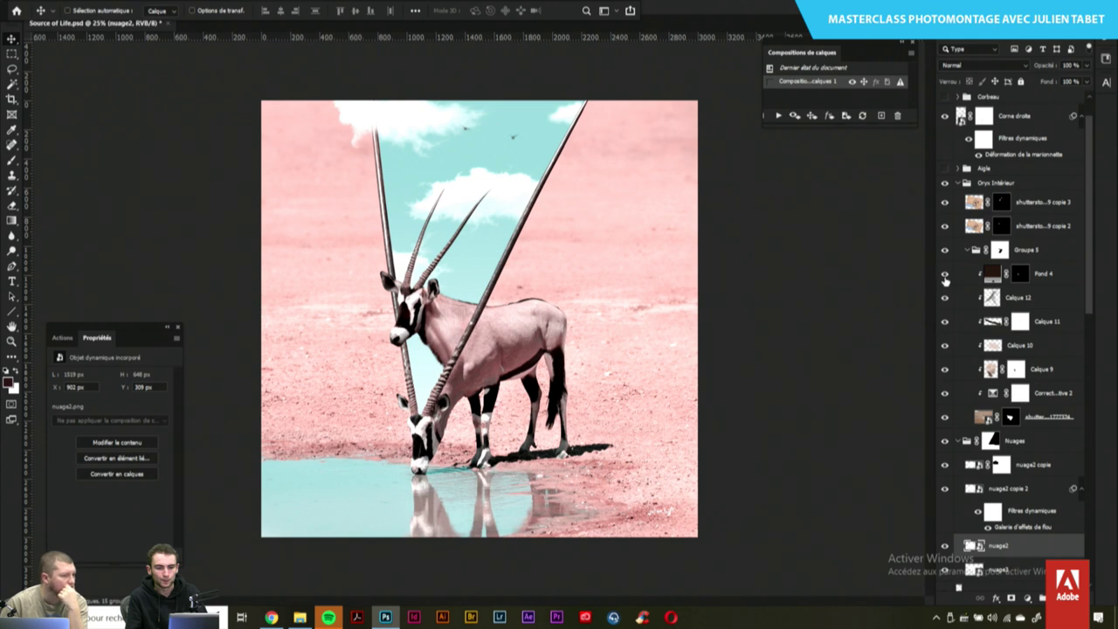
{"action": "left_click", "coordinate": [944, 275]}
{"action": "left_click", "coordinate": [945, 276]}
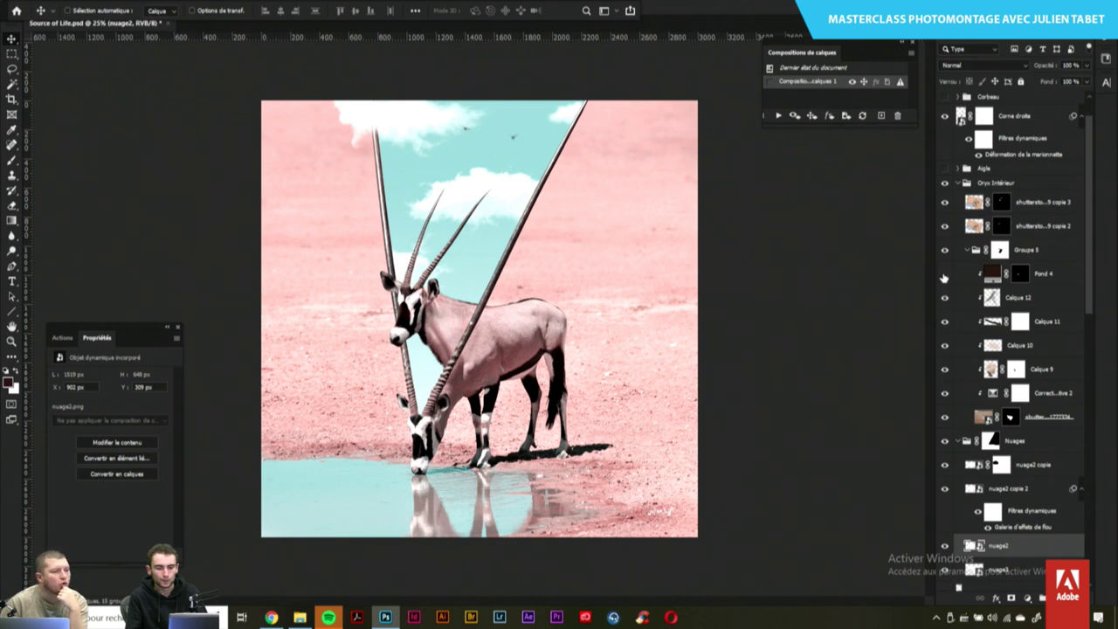
{"action": "left_click", "coordinate": [944, 276]}
{"action": "left_click", "coordinate": [944, 276]}
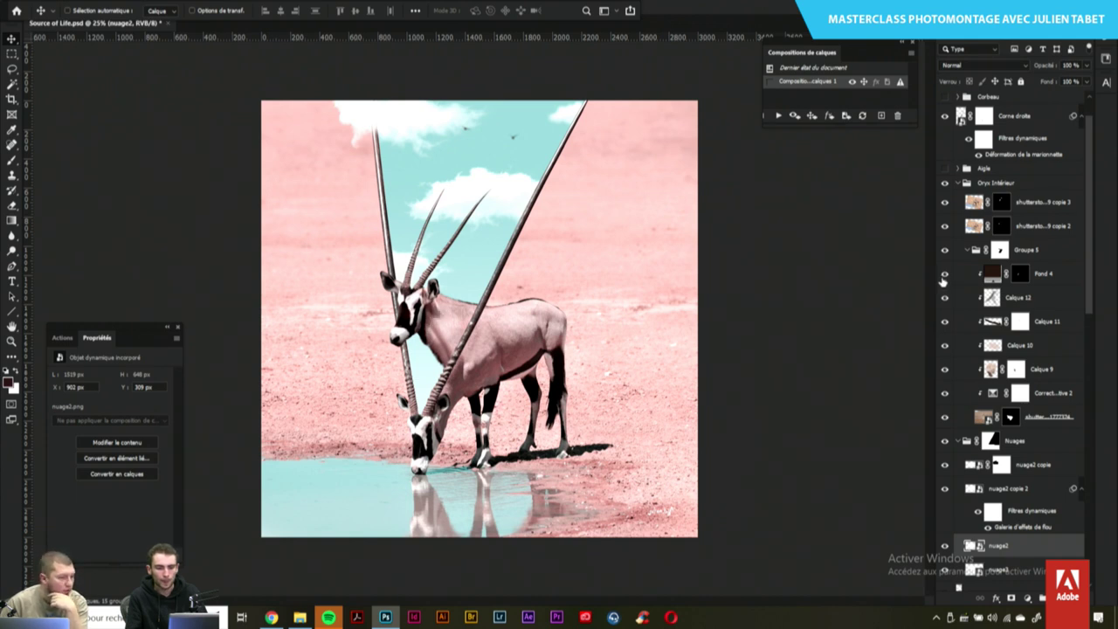
{"action": "left_click", "coordinate": [944, 276]}
{"action": "left_click", "coordinate": [944, 276]}
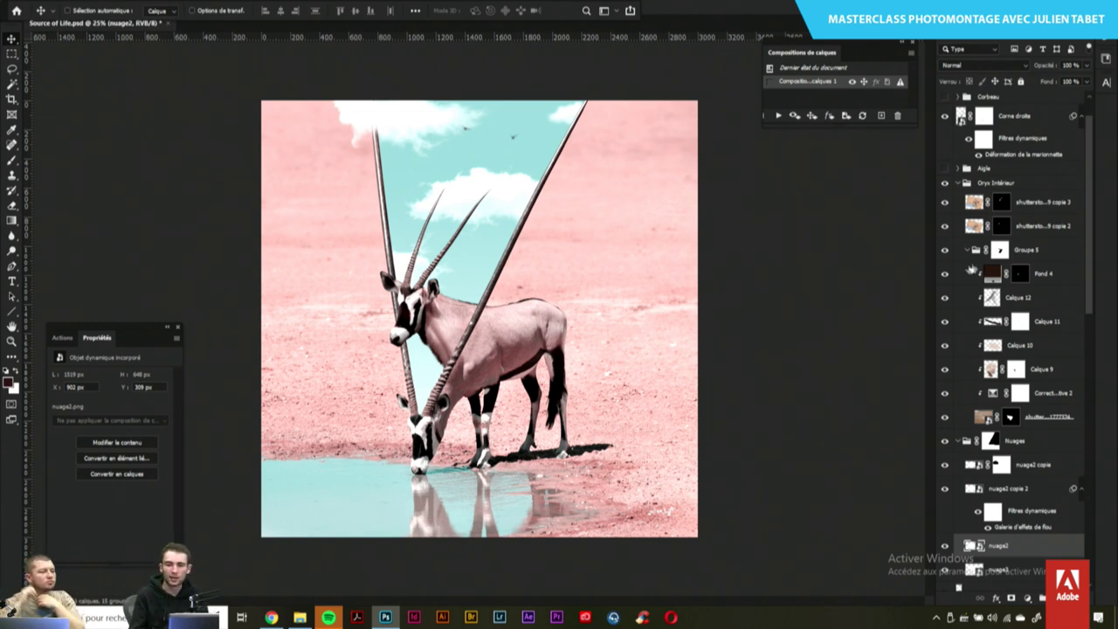
Scroll up the Layers panel and make the Aigle bird layer visible
{"action": "left_click_drag", "start_coordinate": [1092, 242], "coordinate": [1096, 225]}
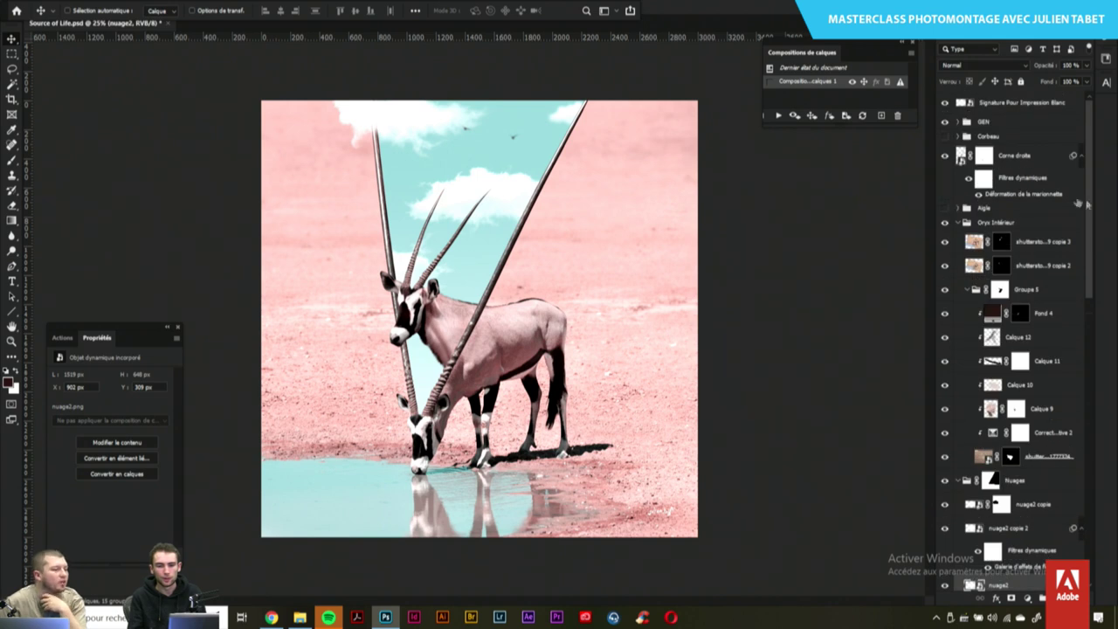
{"action": "left_click", "coordinate": [944, 208]}
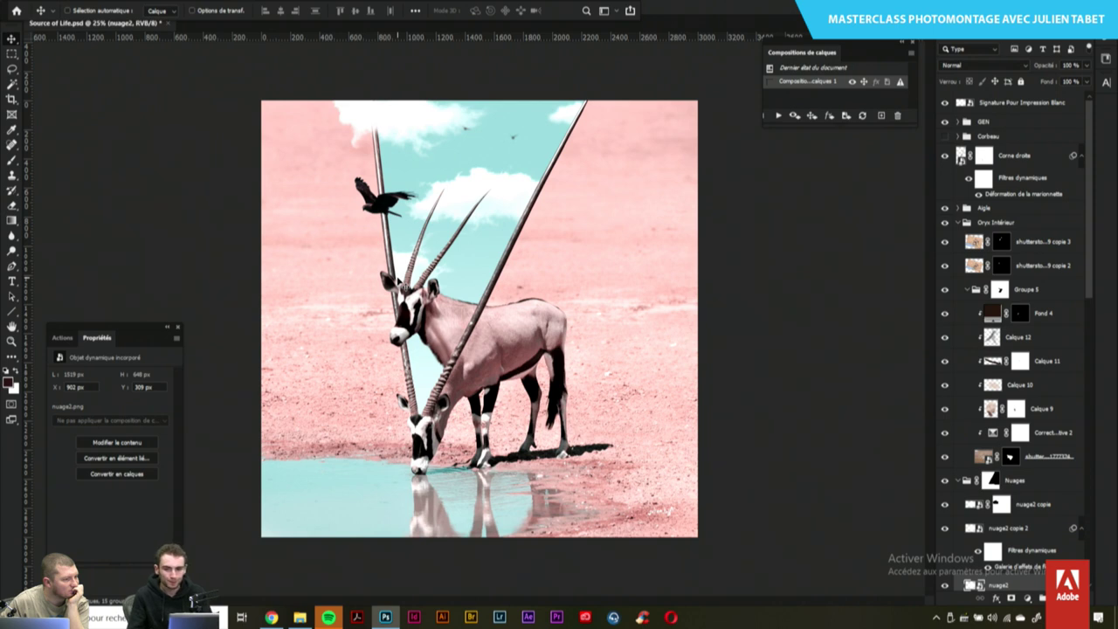
Show the Corbeau group, comparing it on and off, and expand its layers
{"action": "left_click", "coordinate": [944, 137]}
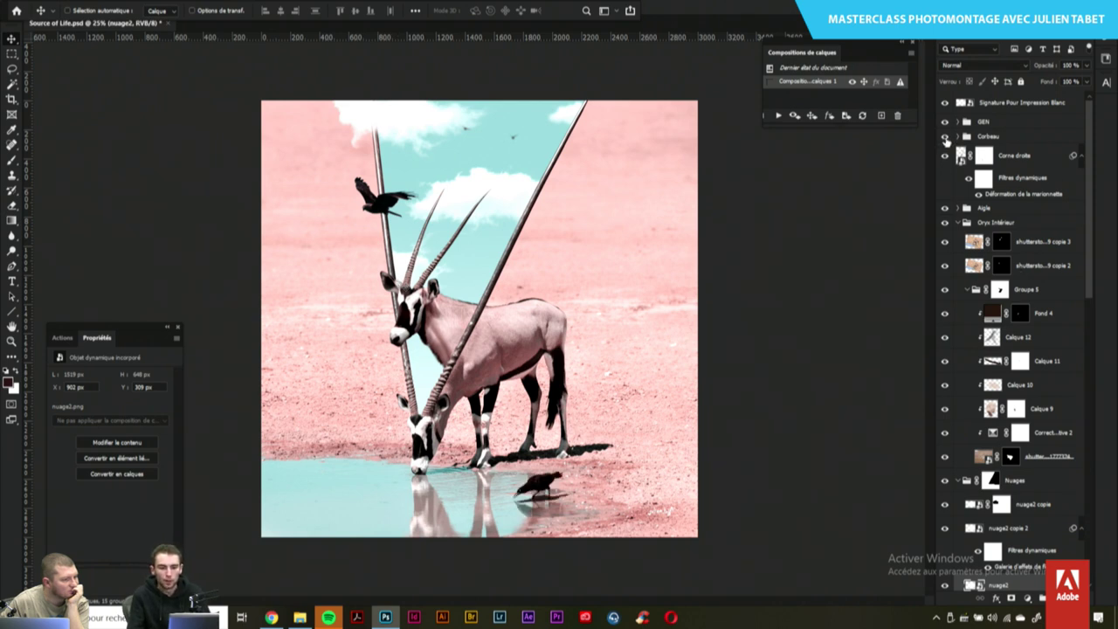
{"action": "left_click", "coordinate": [945, 137]}
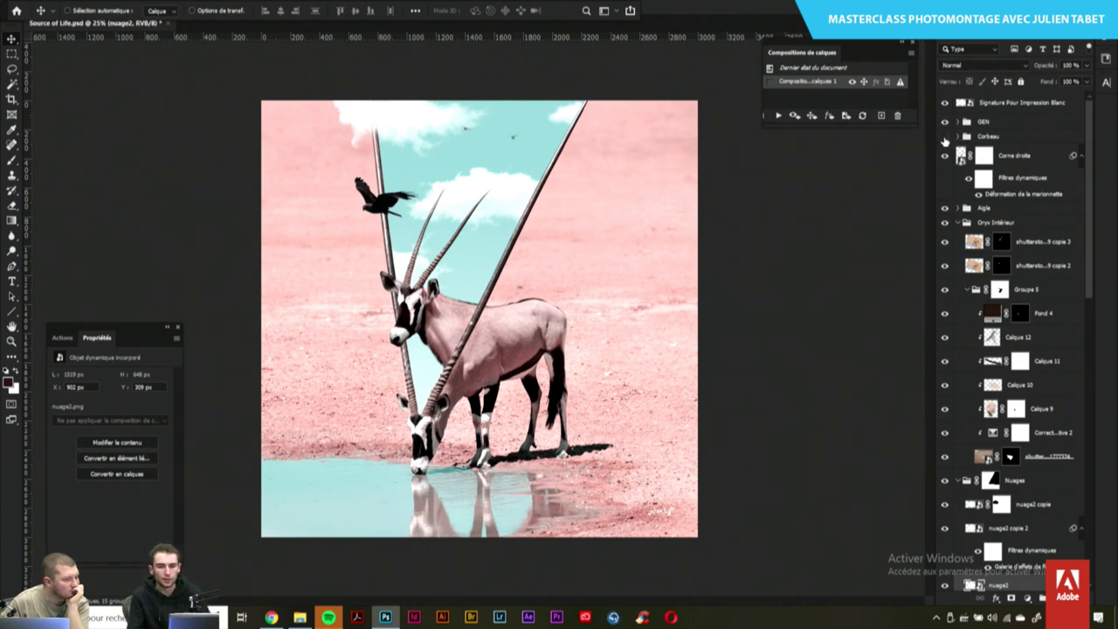
{"action": "left_click", "coordinate": [958, 138]}
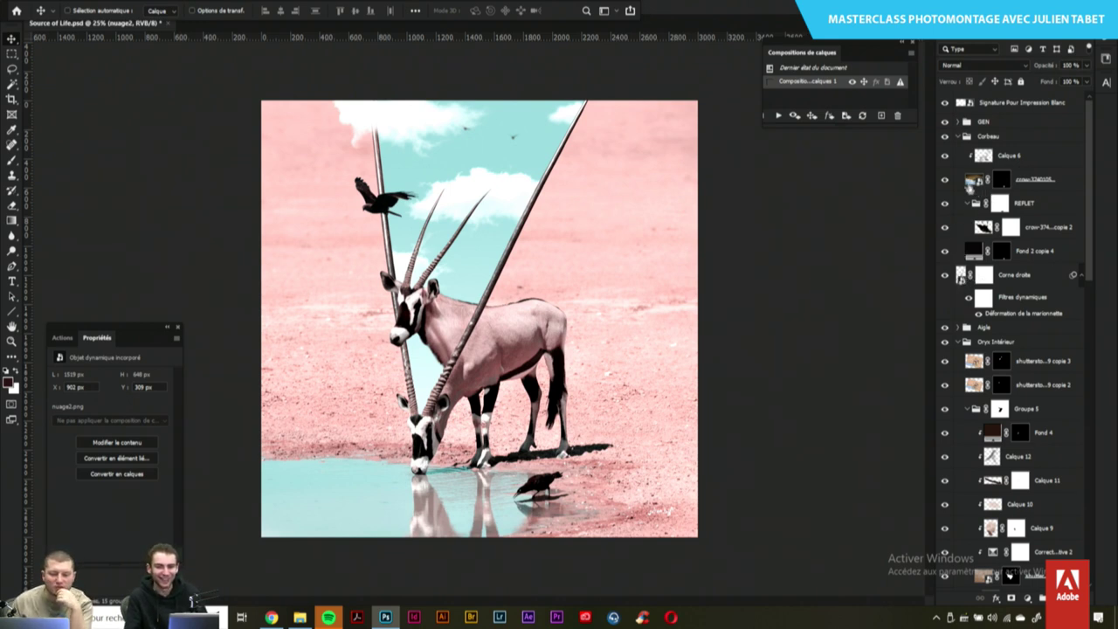
Solo the crow layer, compare it with and without its mask, then restore all layers and the mask
{"action": "left_click", "coordinate": [945, 179], "text": "alt"}
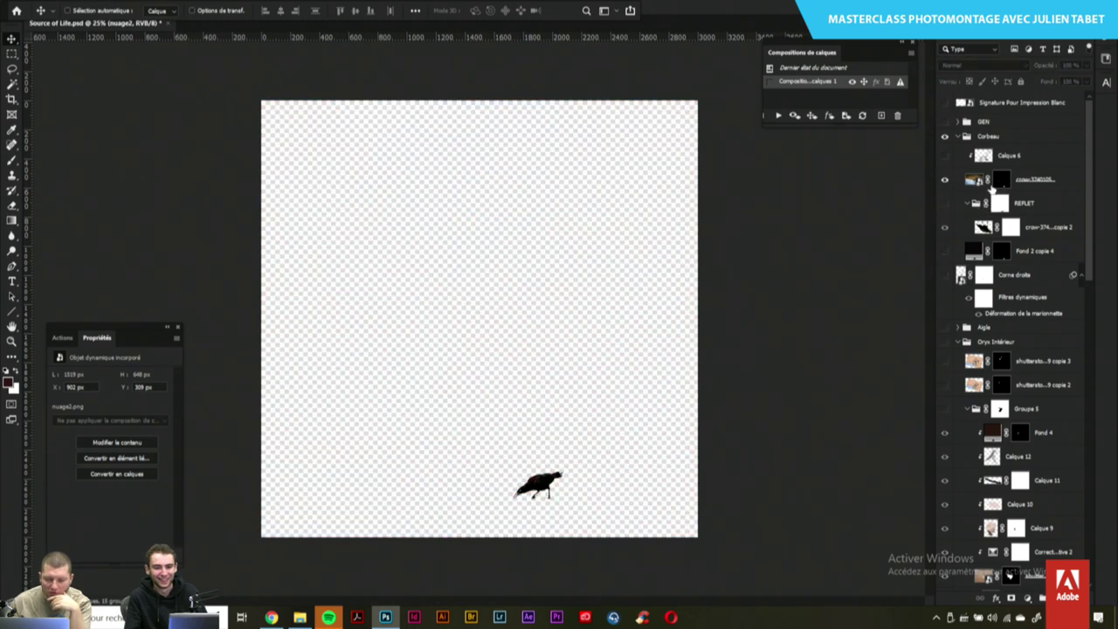
{"action": "left_click", "coordinate": [998, 181], "text": "shift"}
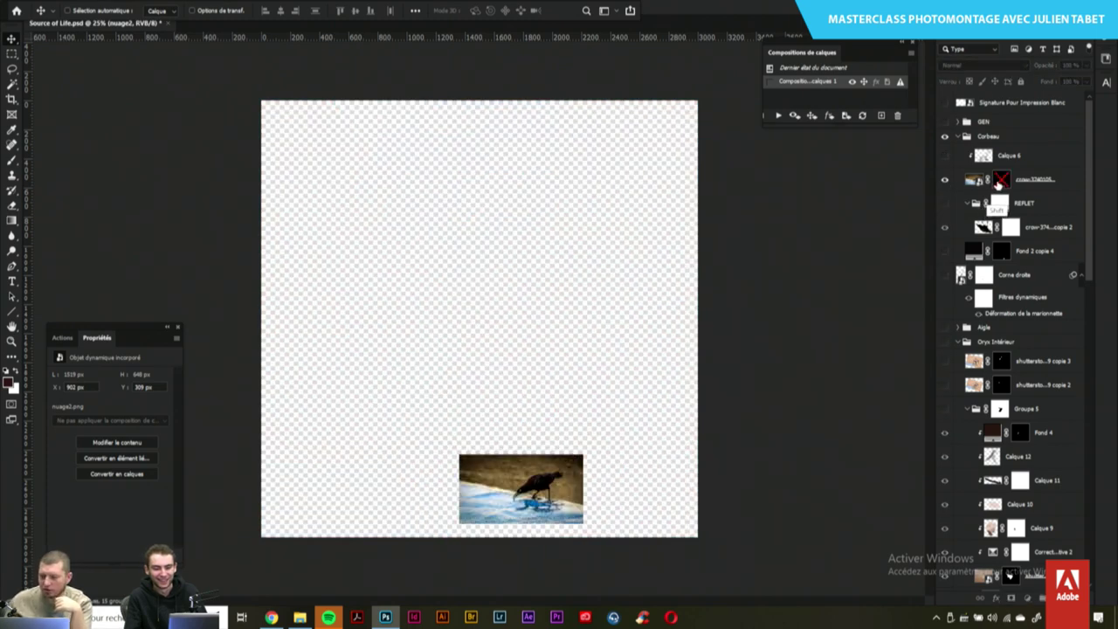
{"action": "left_click", "coordinate": [999, 184], "text": "shift"}
{"action": "left_click", "coordinate": [1000, 184], "text": "shift"}
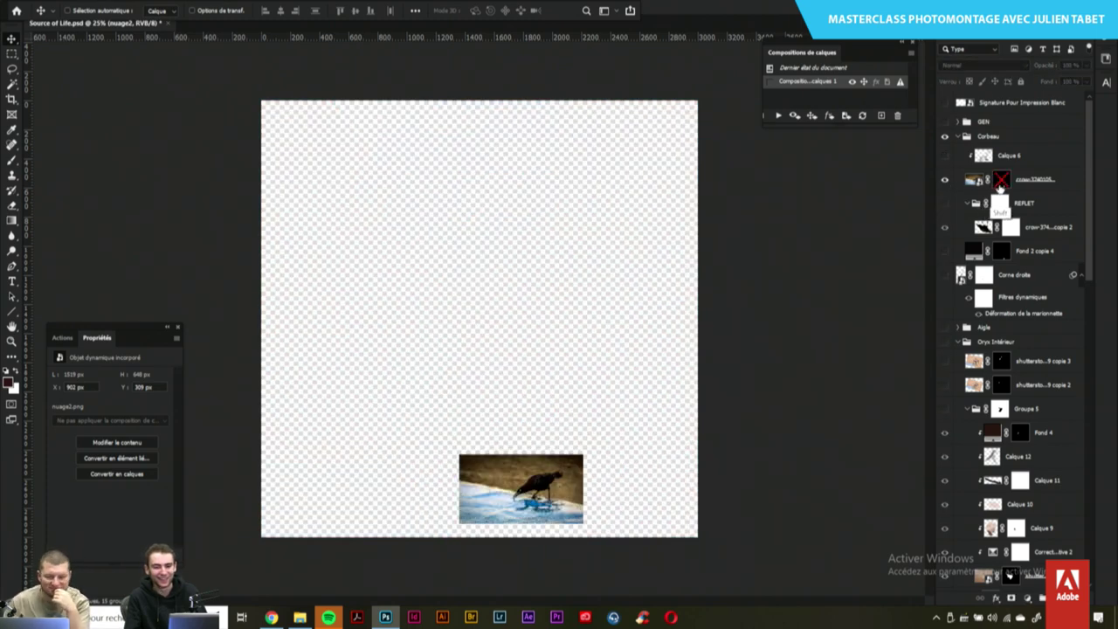
{"action": "left_click", "coordinate": [1001, 185], "text": "shift"}
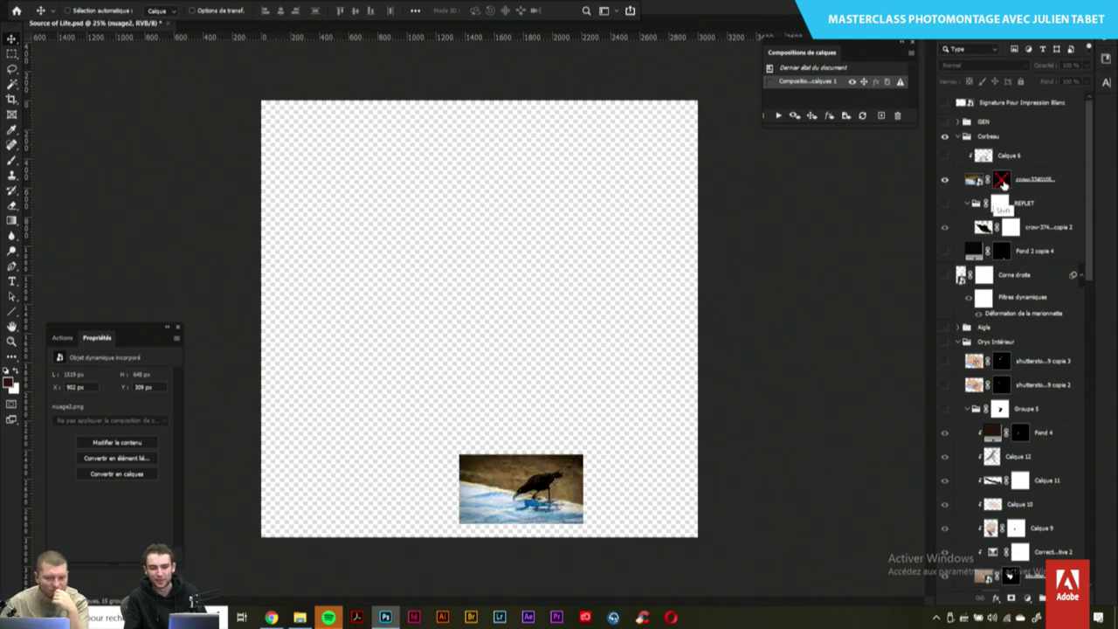
{"action": "left_click", "coordinate": [1001, 183], "text": "shift"}
{"action": "left_click", "coordinate": [945, 180], "text": "alt"}
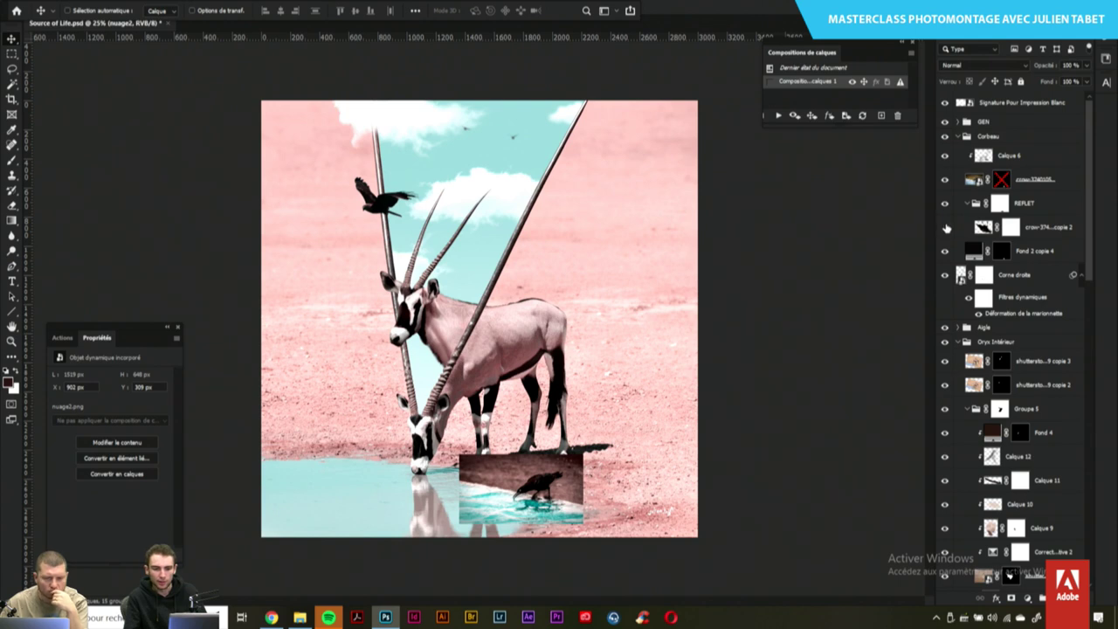
{"action": "left_click", "coordinate": [1001, 181], "text": "shift"}
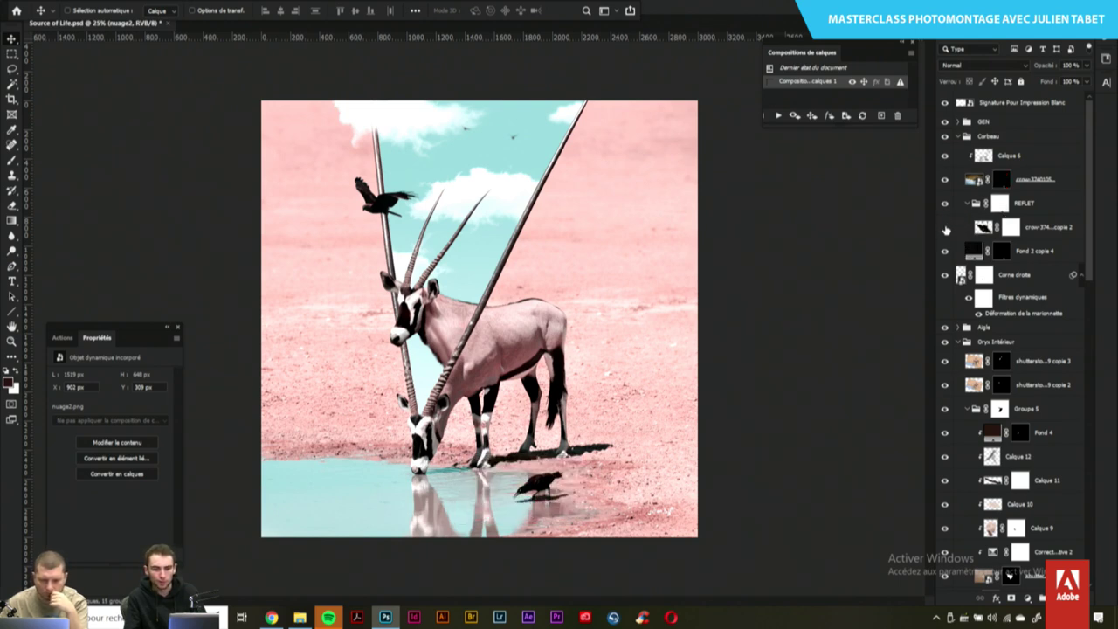
Compare the Fond 2 copie 4 shadow under the crow on and off
{"action": "left_click", "coordinate": [945, 251]}
{"action": "left_click", "coordinate": [945, 253]}
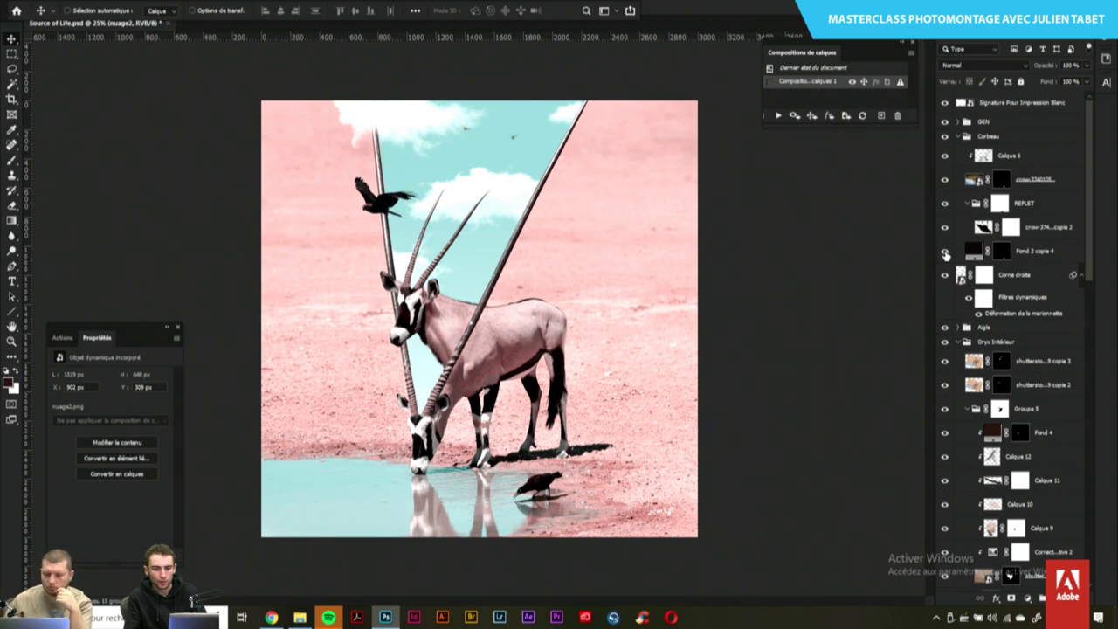
{"action": "left_click", "coordinate": [946, 254]}
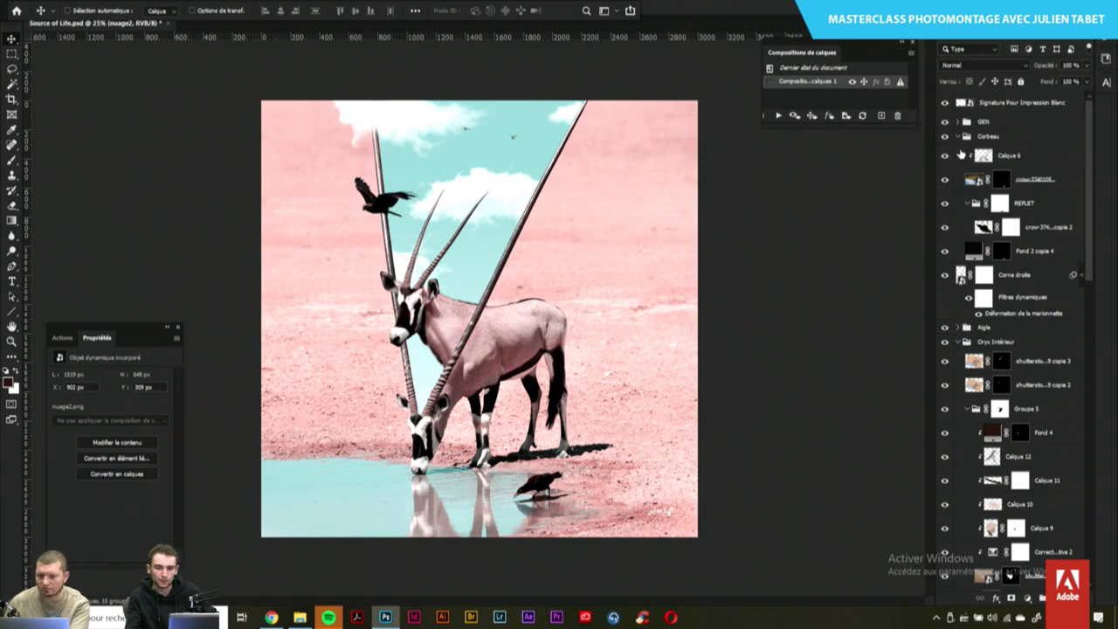
Collapse the Corbeau, Oryx Intérieur, Nuages, Ciel and Oryx groups in the Layers panel
{"action": "left_click", "coordinate": [958, 136]}
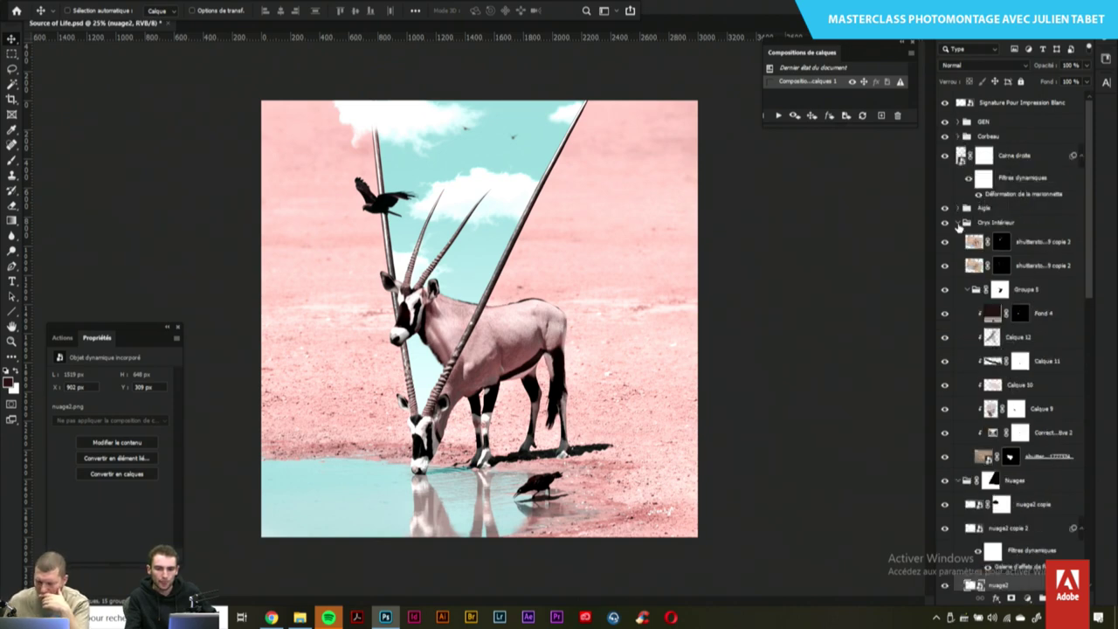
{"action": "left_click", "coordinate": [958, 223]}
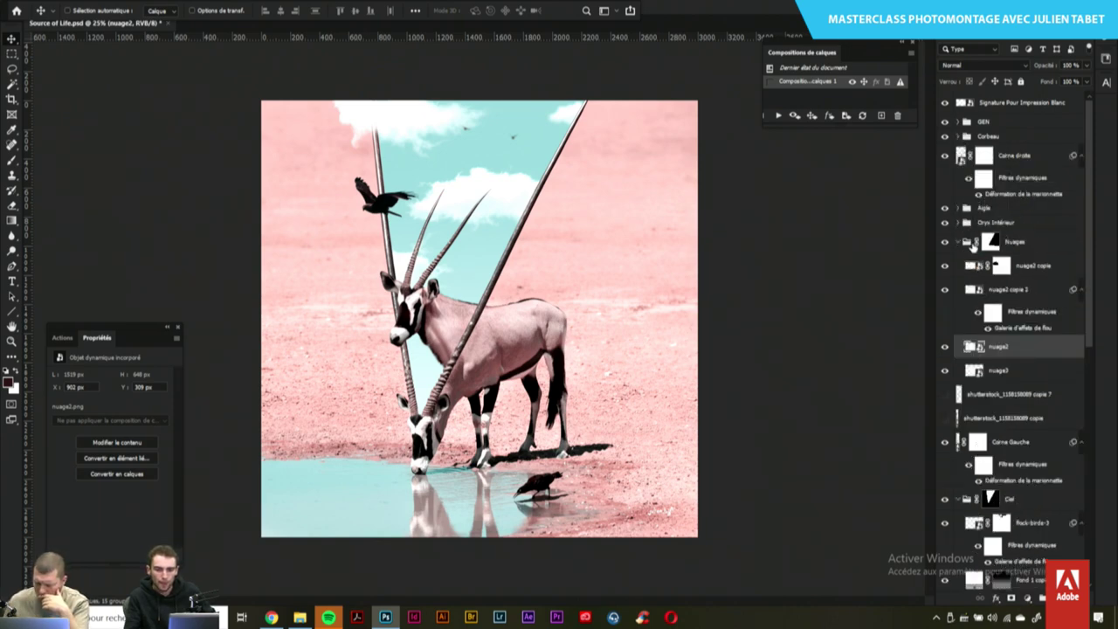
{"action": "left_click", "coordinate": [958, 242]}
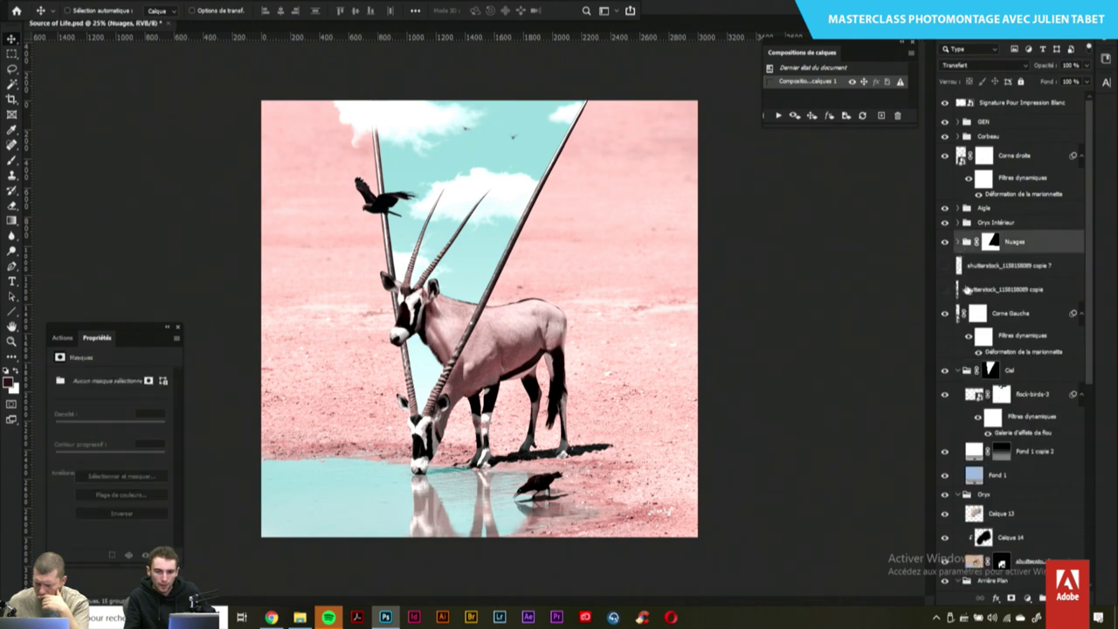
{"action": "left_click", "coordinate": [944, 266]}
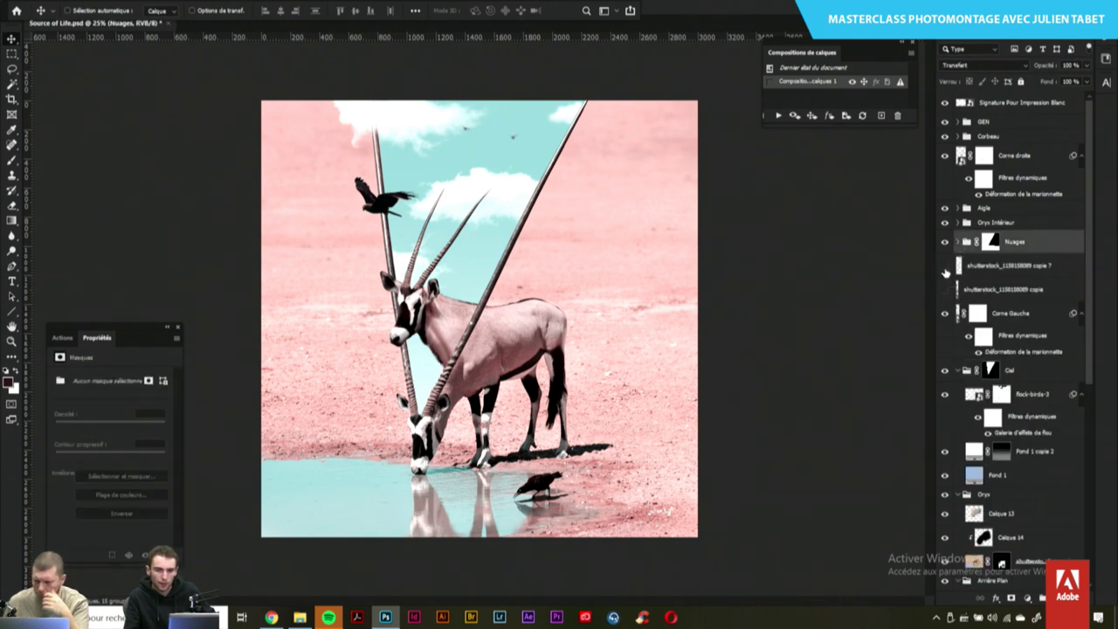
{"action": "left_click", "coordinate": [965, 379]}
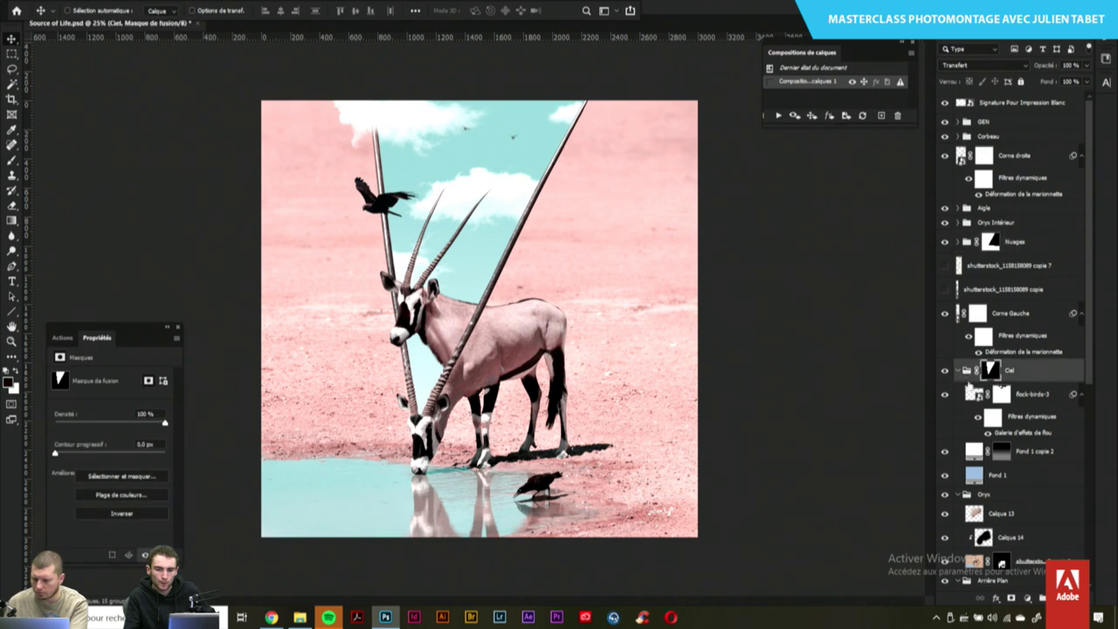
{"action": "left_click", "coordinate": [958, 372]}
{"action": "left_click", "coordinate": [959, 390]}
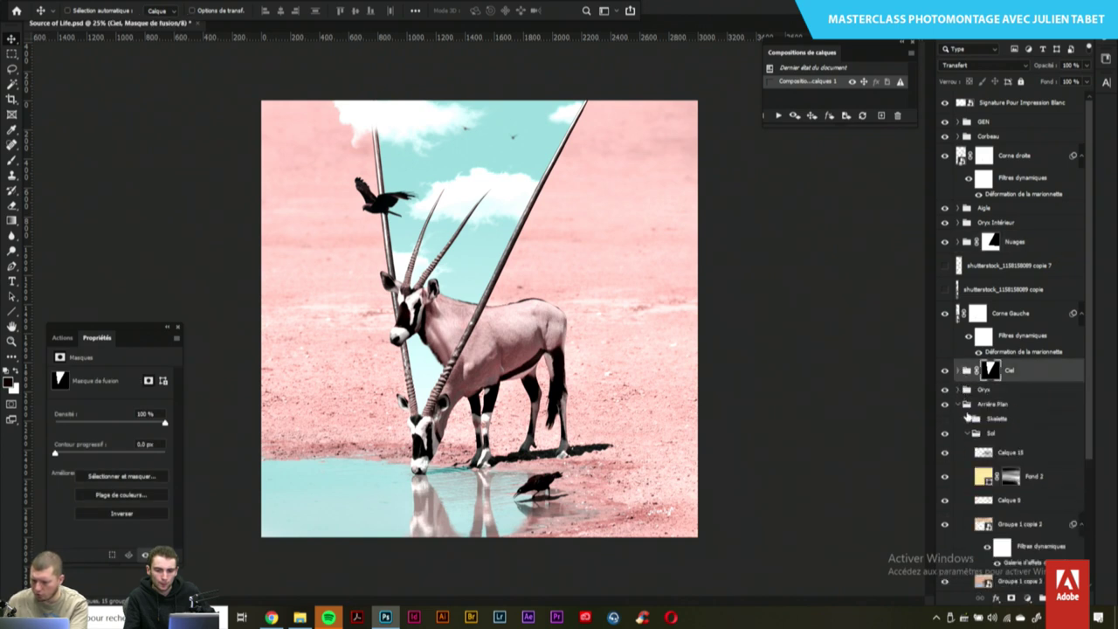
Show the Skelette skull group, compare it and the Oryx group on and off, then expand Skelette
{"action": "left_click", "coordinate": [944, 419]}
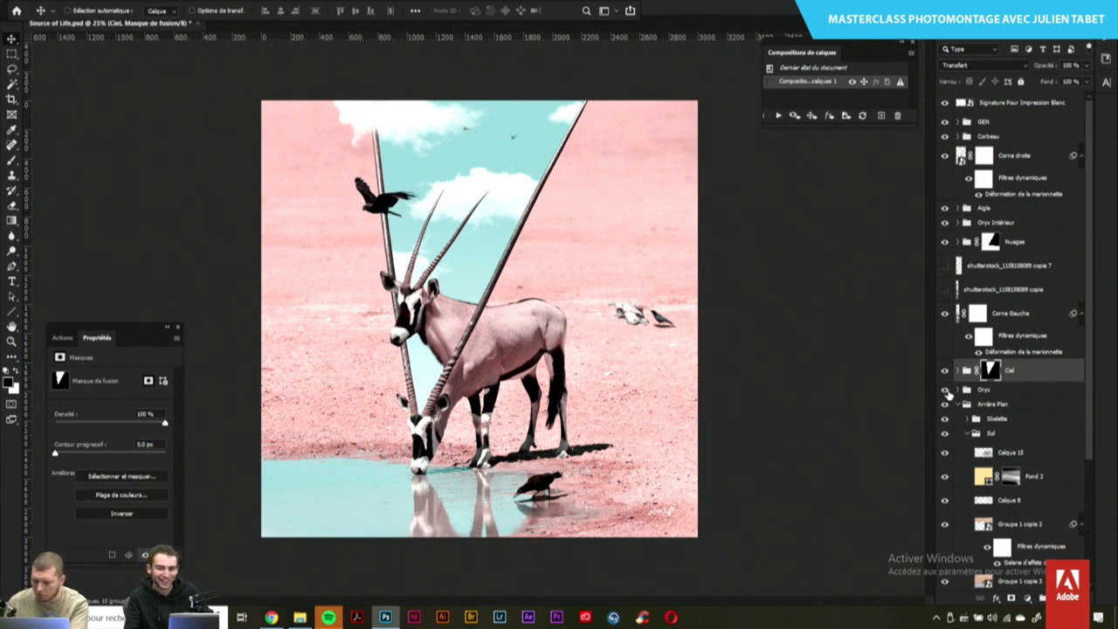
{"action": "left_click", "coordinate": [945, 390]}
{"action": "left_click", "coordinate": [945, 390]}
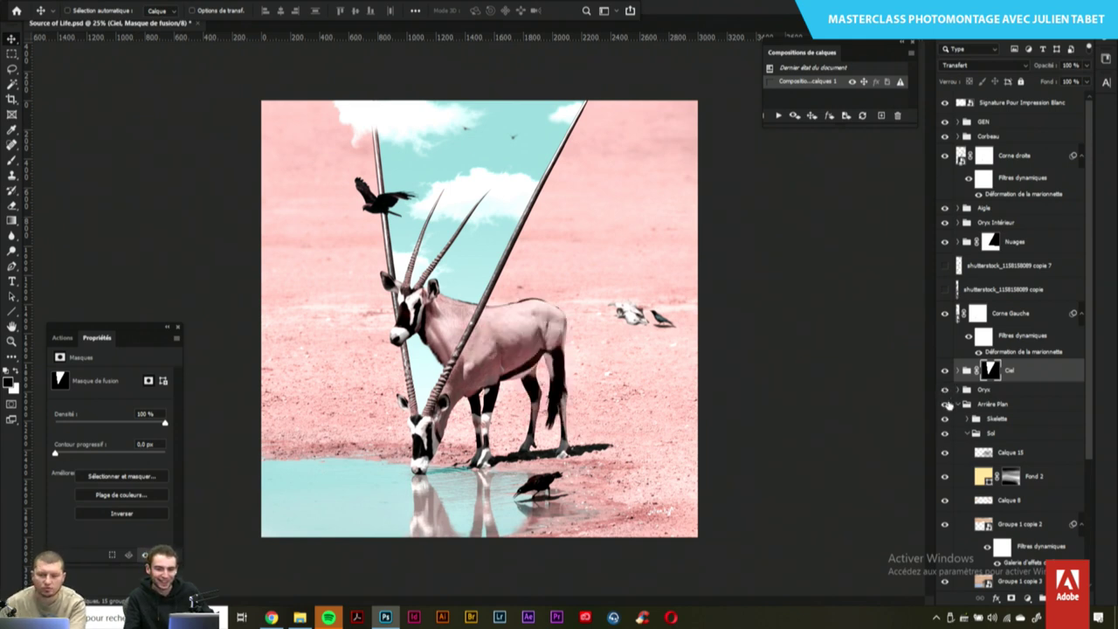
{"action": "left_click", "coordinate": [946, 421]}
{"action": "left_click", "coordinate": [945, 421]}
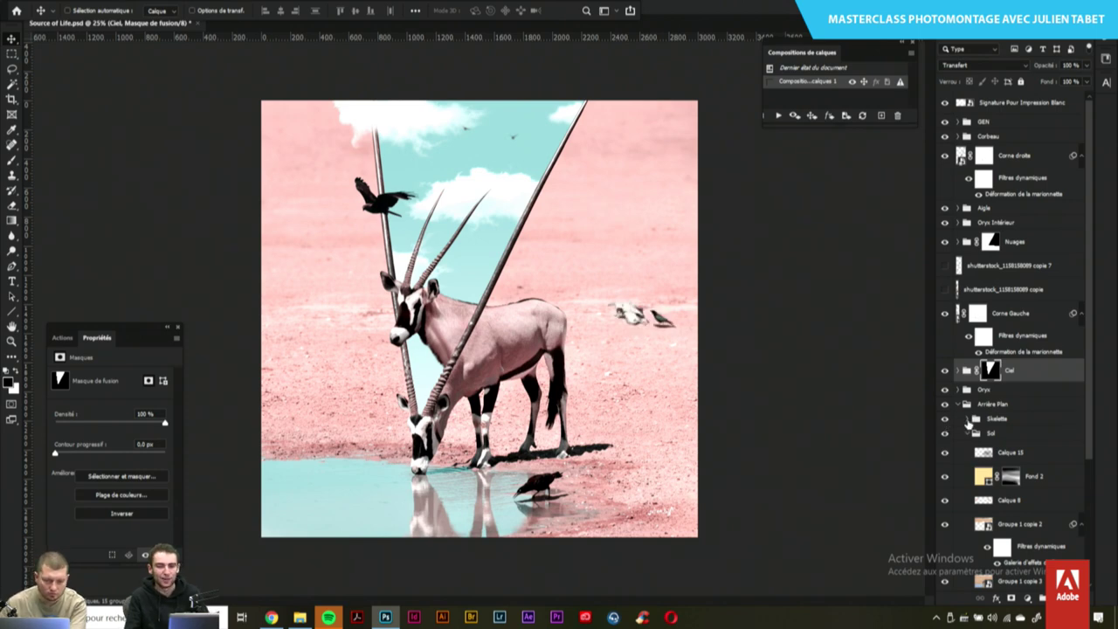
{"action": "left_click", "coordinate": [966, 422]}
{"action": "left_click_drag", "start_coordinate": [1093, 358], "coordinate": [1087, 436]}
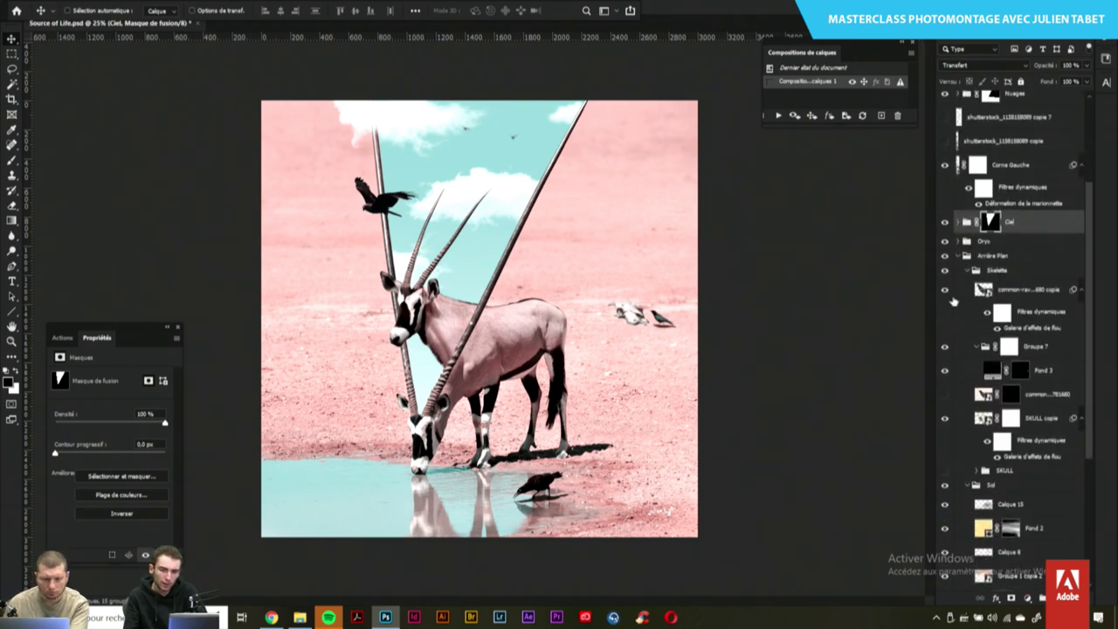
{"action": "left_click", "coordinate": [945, 291]}
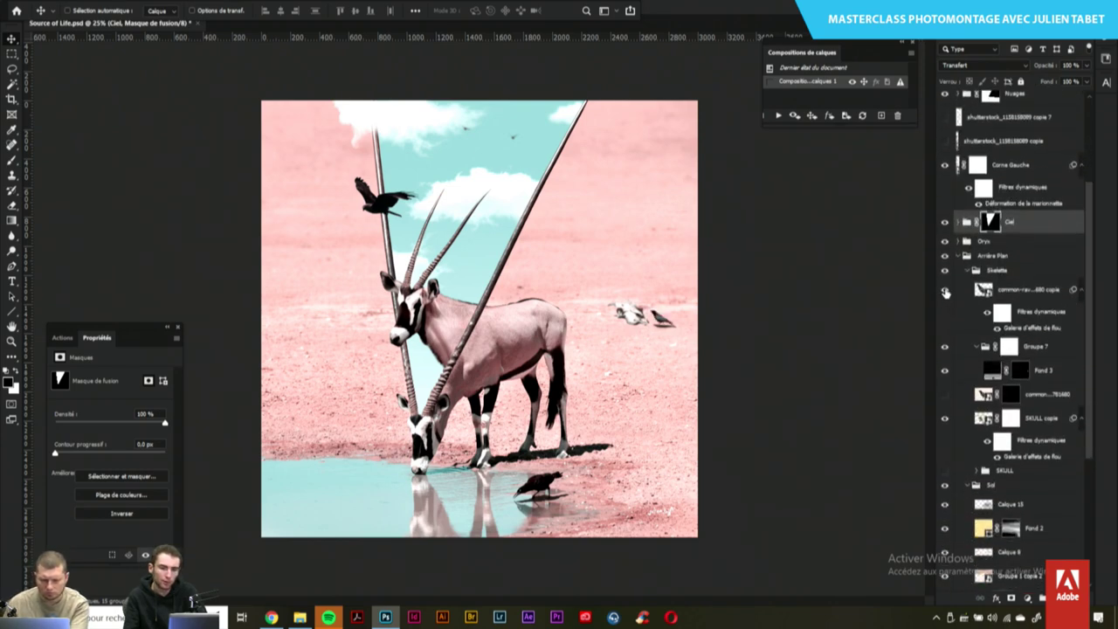
{"action": "left_click", "coordinate": [985, 318]}
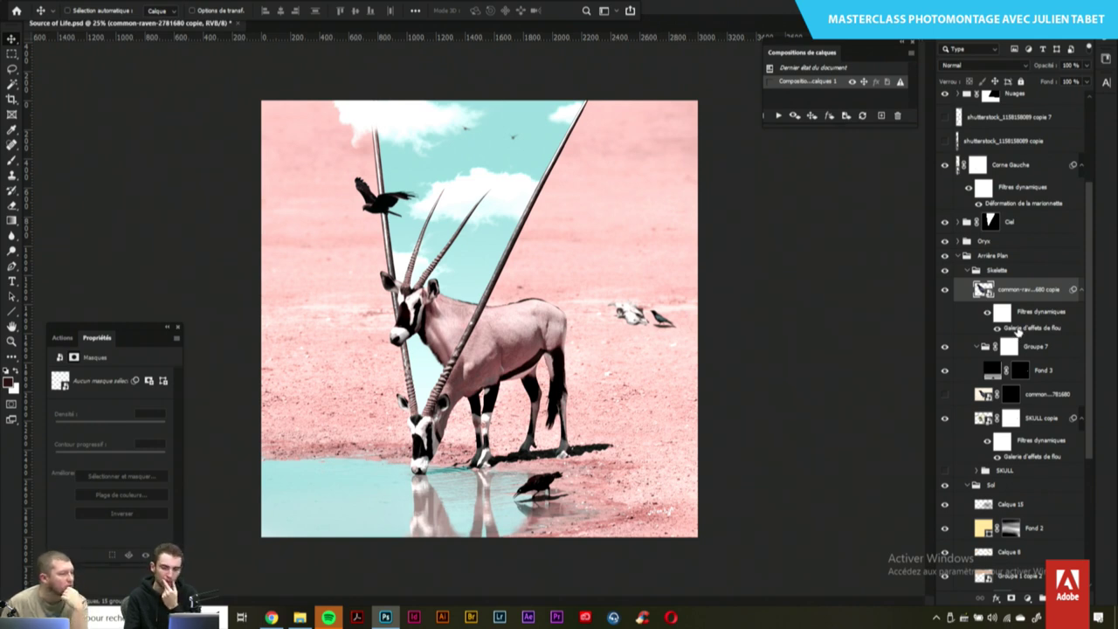
{"action": "left_click", "coordinate": [987, 311]}
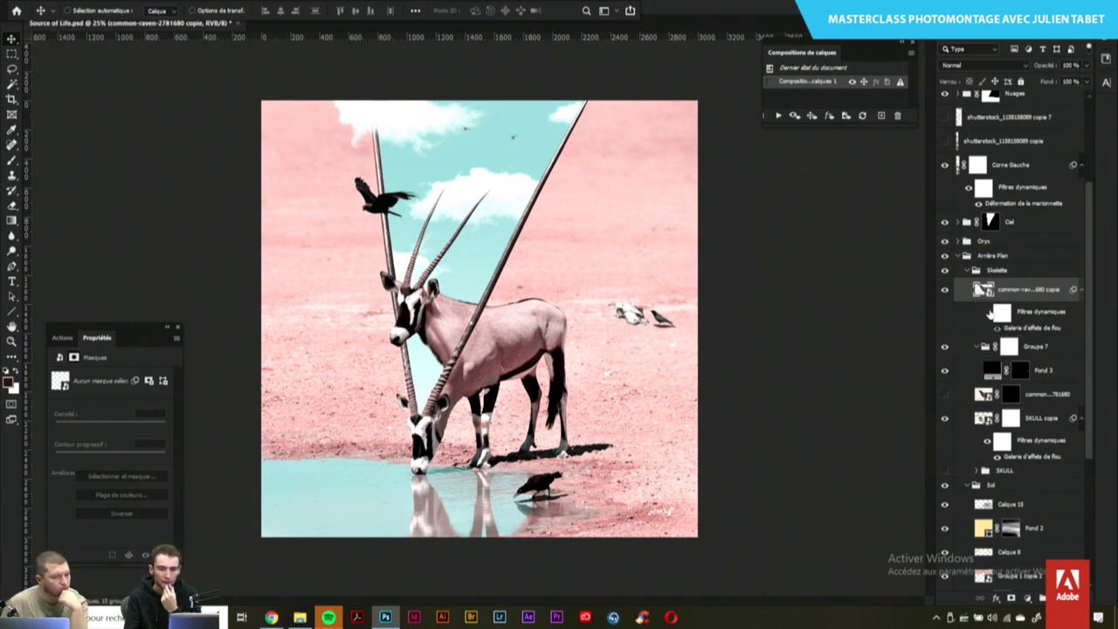
{"action": "left_click", "coordinate": [984, 439]}
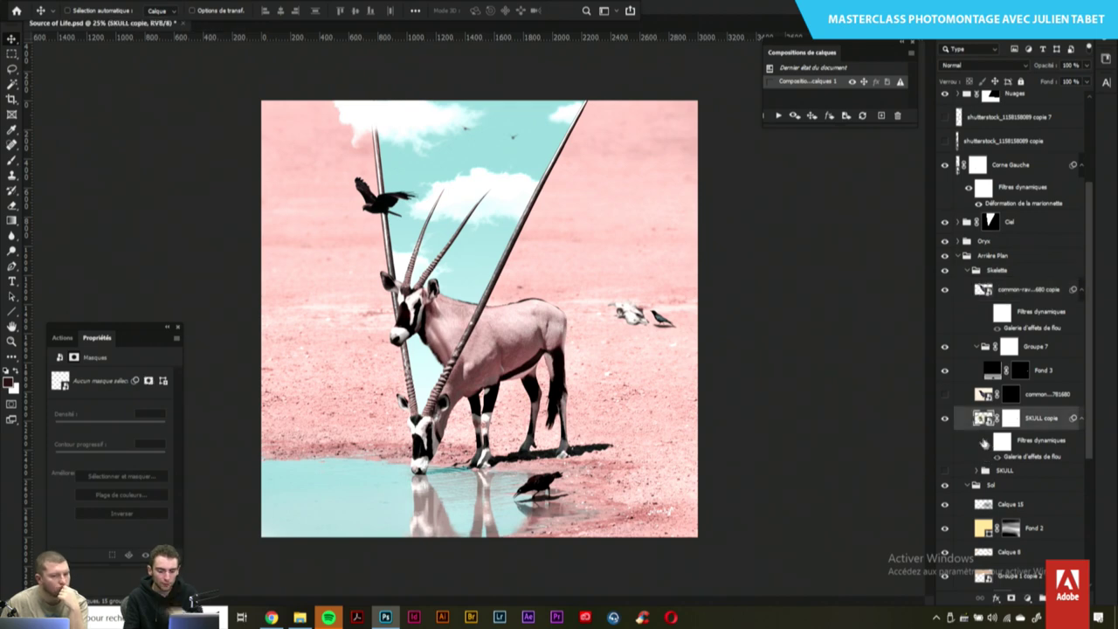
{"action": "key", "text": "ctrl+plus"}
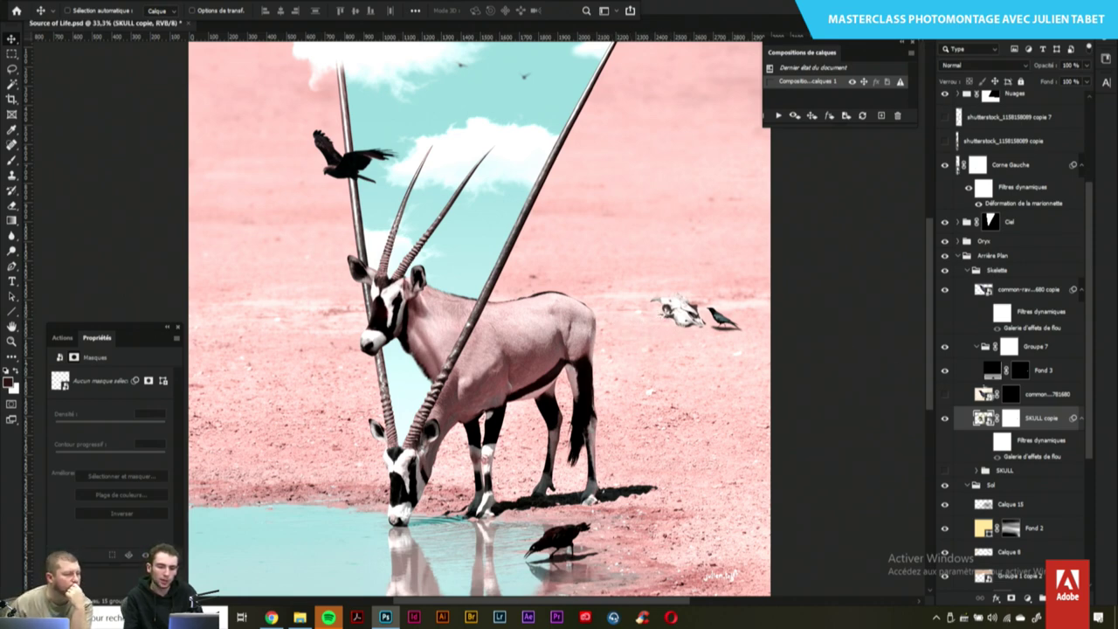
{"action": "left_click", "coordinate": [988, 315]}
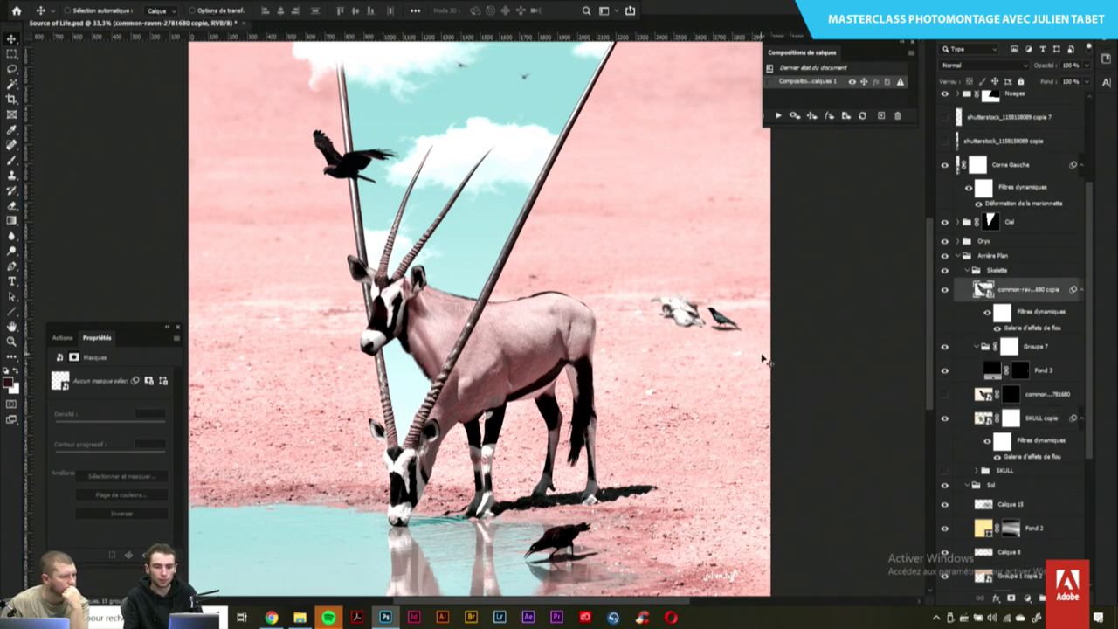
{"action": "left_click", "coordinate": [944, 371]}
{"action": "left_click", "coordinate": [945, 372]}
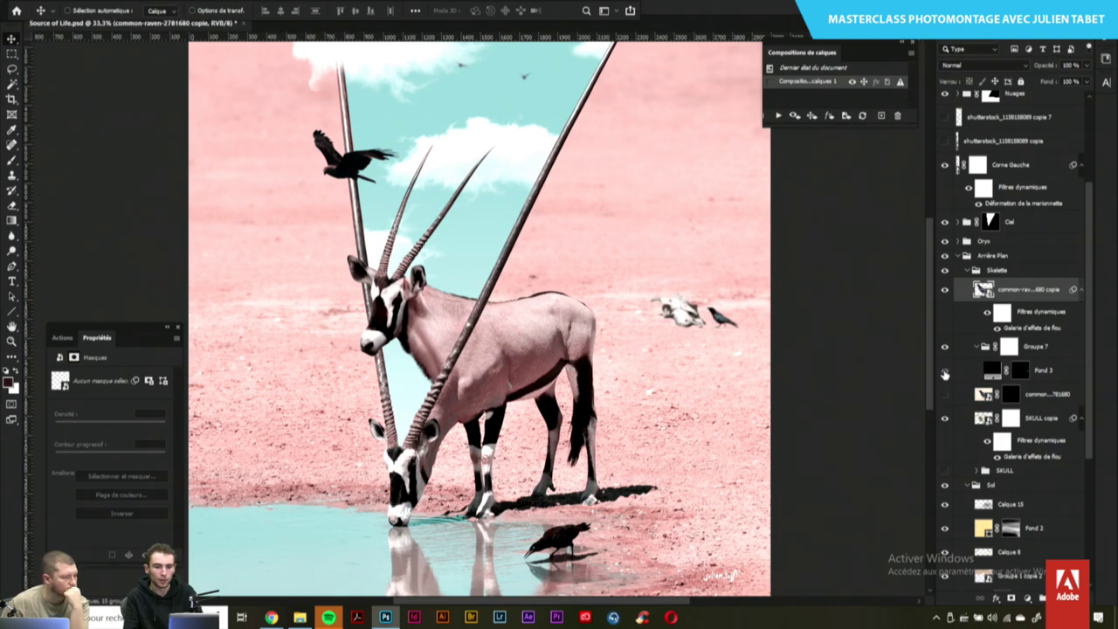
{"action": "left_click", "coordinate": [944, 373]}
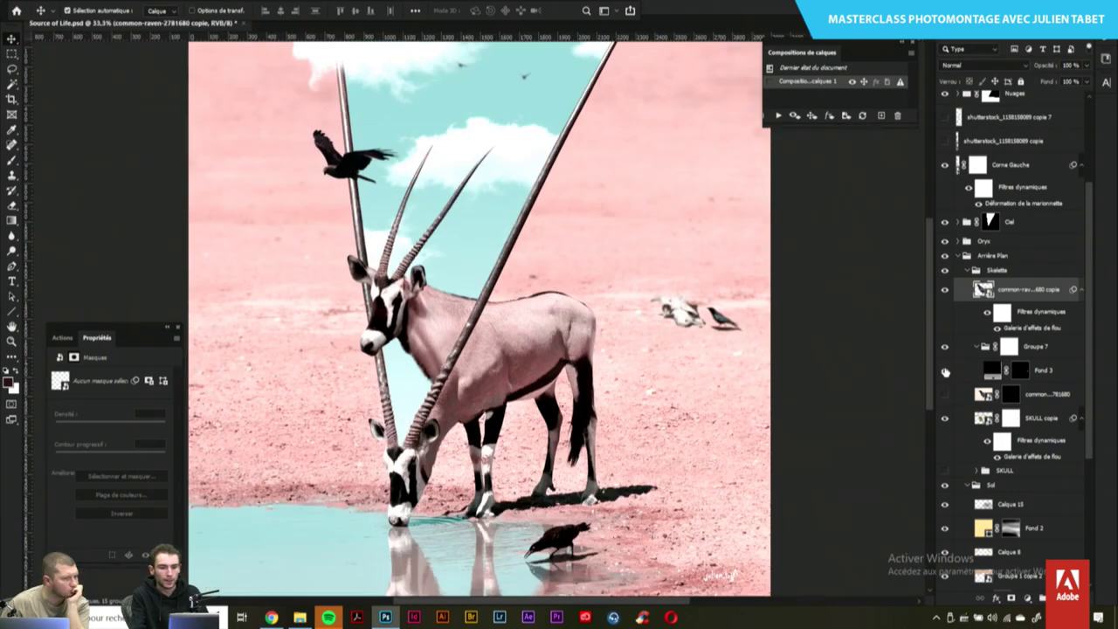
{"action": "key", "text": "ctrl+minus"}
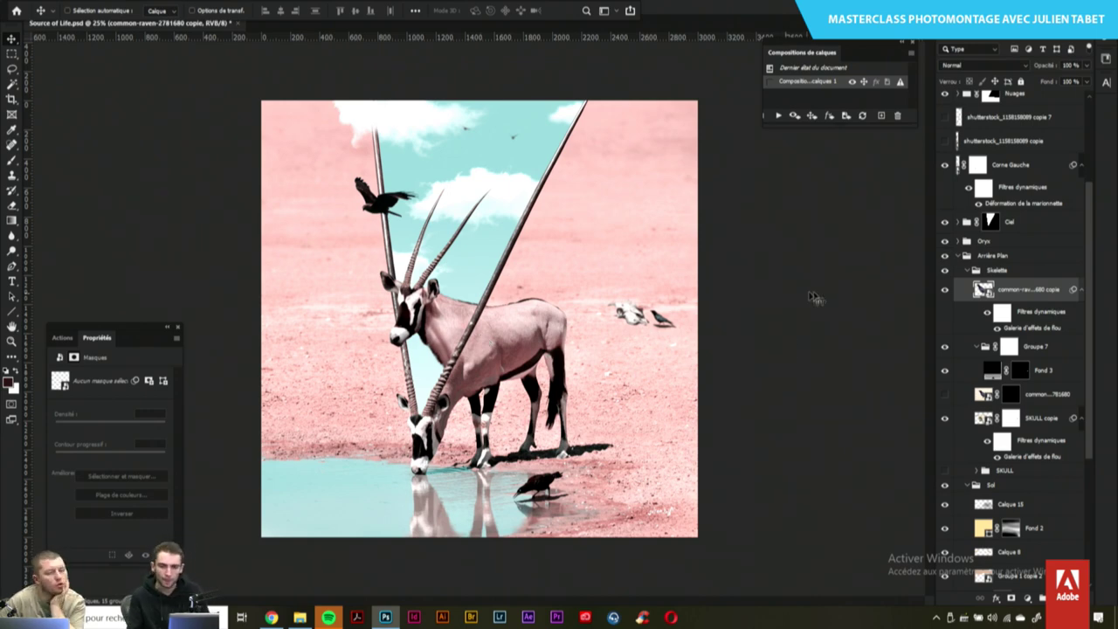
Scroll the Layers panel back up to the top
{"action": "scroll", "coordinate": [959, 243], "scroll_direction": "up", "scroll_amount": 3}
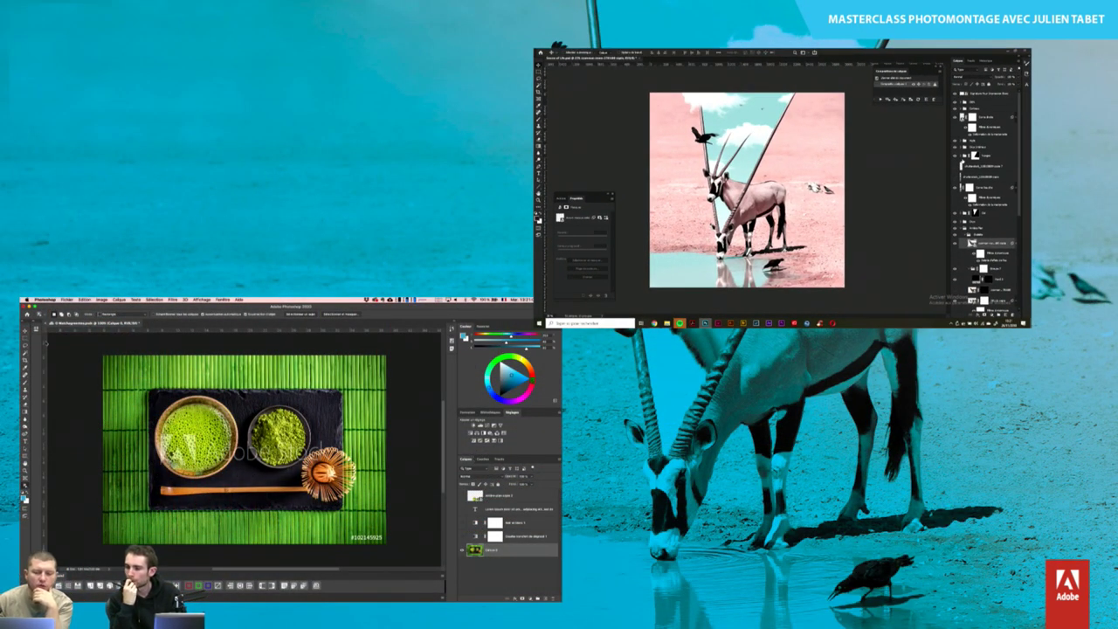
Try Échelle basée sur le contenu to stretch the matcha photo wider, then cancel it
{"action": "left_click", "coordinate": [84, 300]}
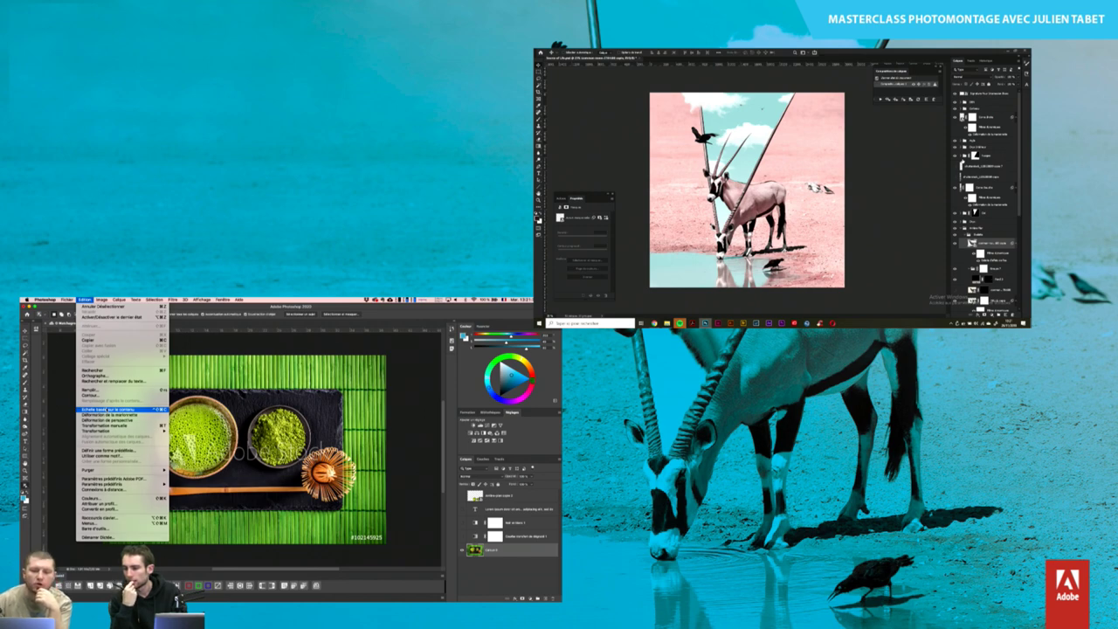
{"action": "left_click", "coordinate": [109, 408]}
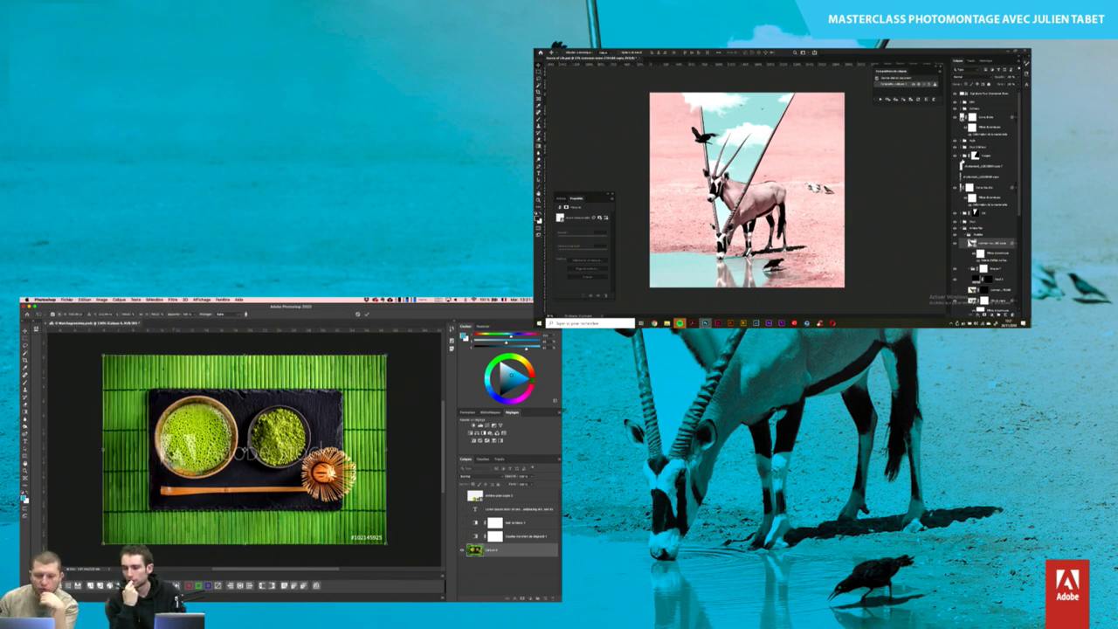
{"action": "left_click_drag", "start_coordinate": [386, 450], "coordinate": [411, 449]}
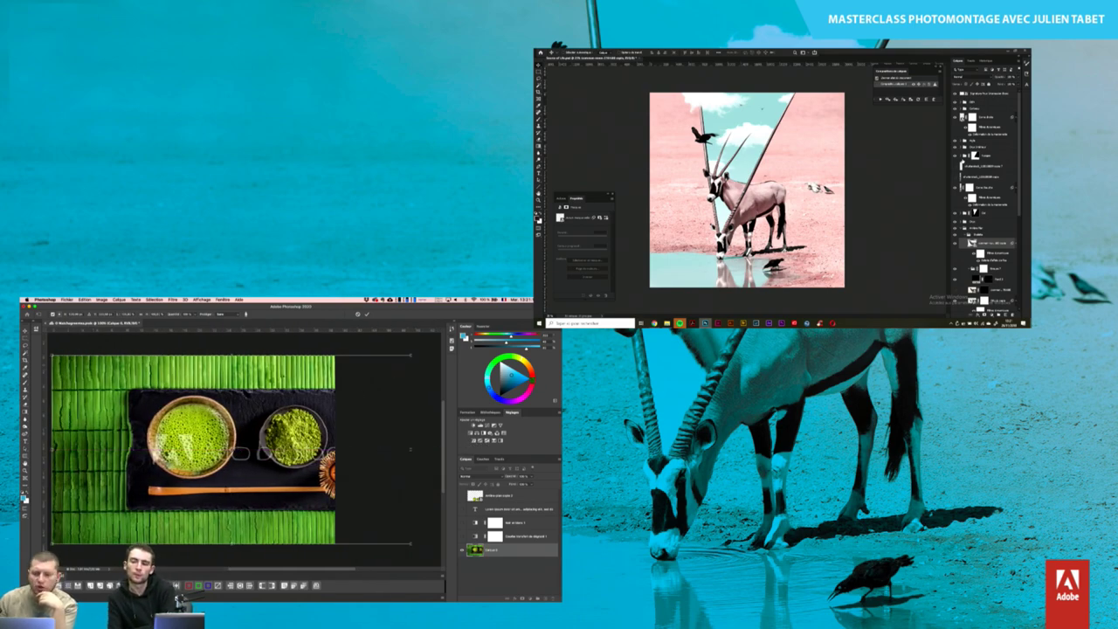
{"action": "key", "text": "Escape"}
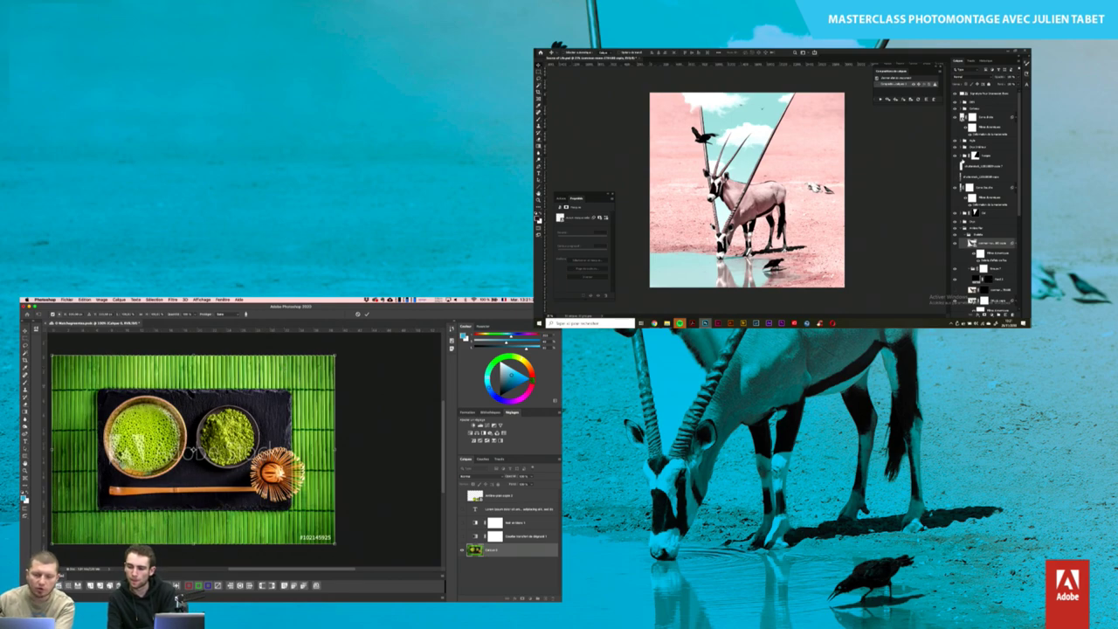
Scale the matcha photo down and place it at the canvas's lower left
{"action": "left_click_drag", "start_coordinate": [192, 543], "coordinate": [192, 520]}
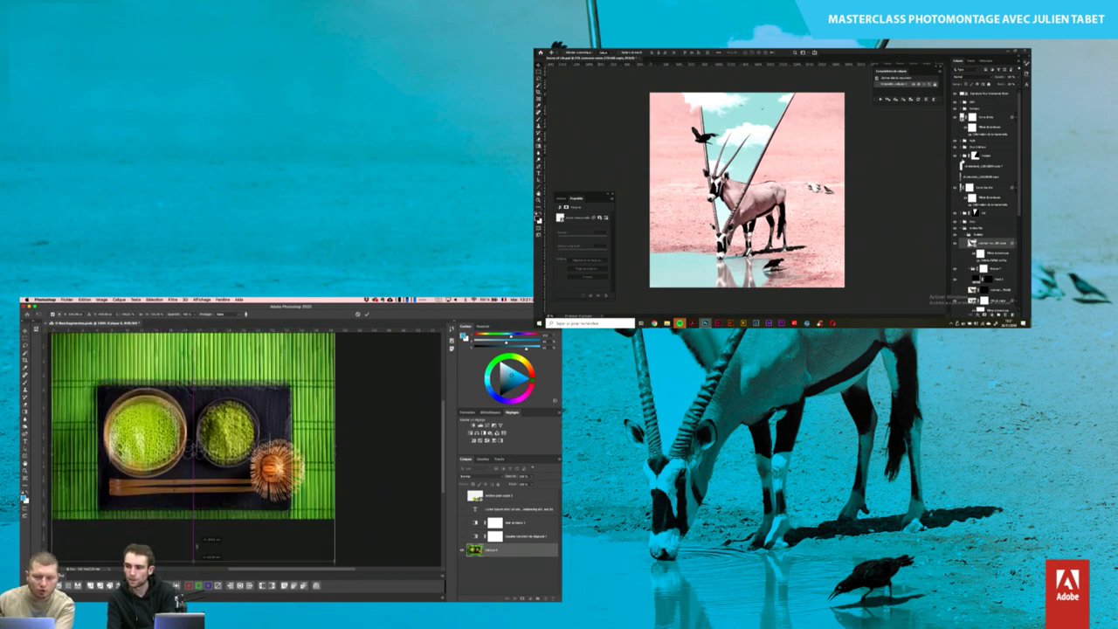
{"action": "left_click_drag", "start_coordinate": [163, 348], "coordinate": [158, 407]}
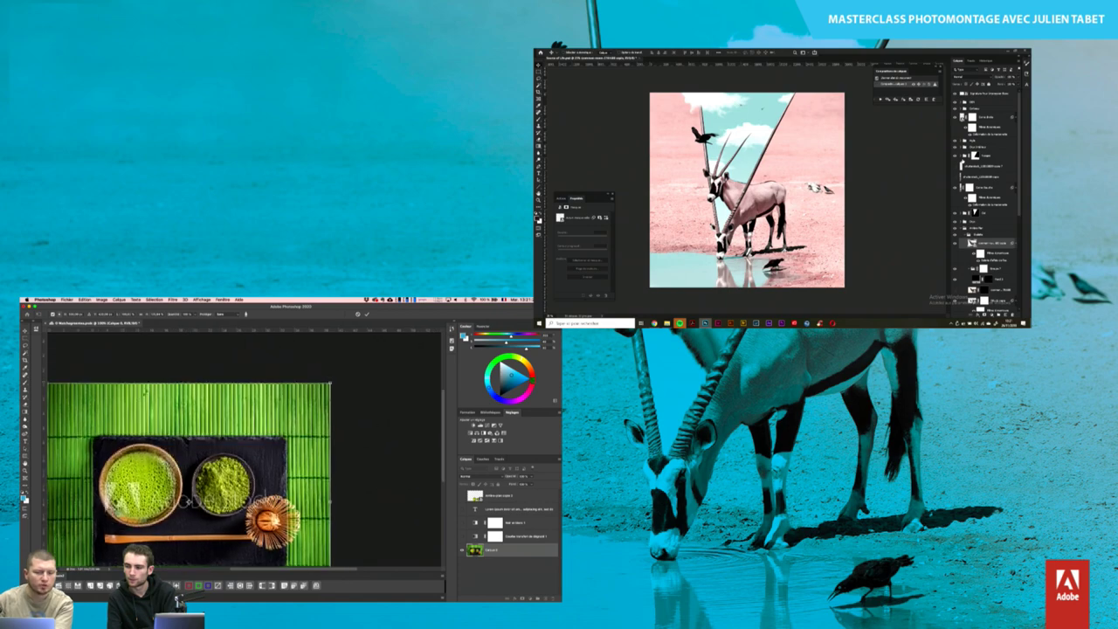
{"action": "left_click_drag", "start_coordinate": [175, 489], "coordinate": [175, 478]}
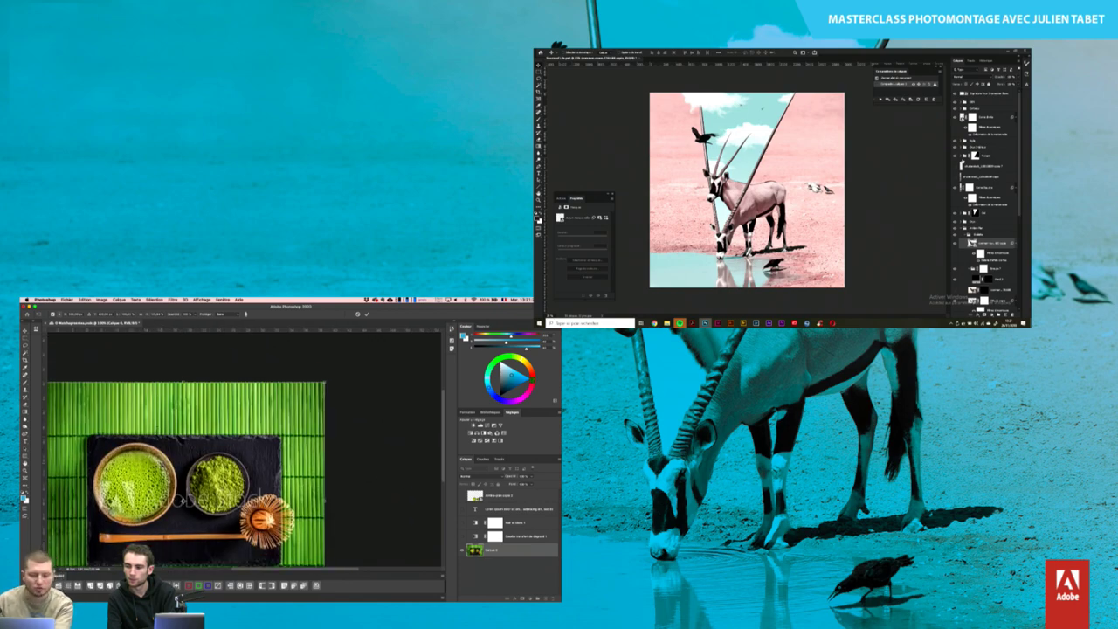
{"action": "left_click_drag", "start_coordinate": [283, 576], "coordinate": [284, 556]}
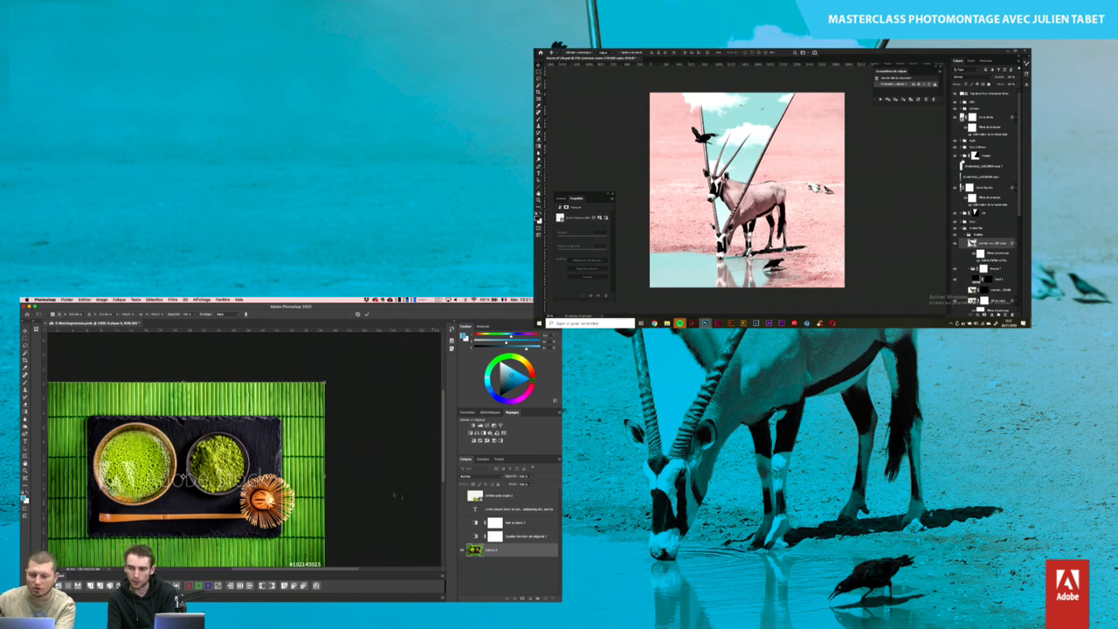
{"action": "key", "text": "Return"}
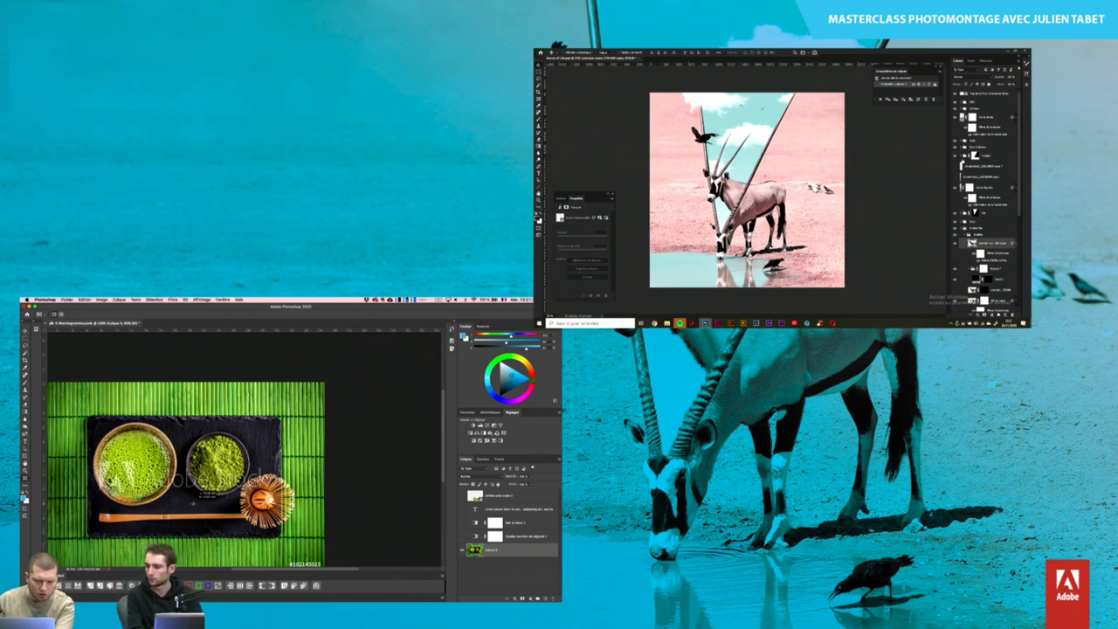
Draw an Object Selection box over part of the matcha photo
{"action": "mouse_move", "coordinate": [182, 505]}
{"action": "left_mouse_down"}
{"action": "mouse_move", "coordinate": [182, 522]}
{"action": "mouse_move", "coordinate": [182, 507]}
{"action": "left_mouse_up"}
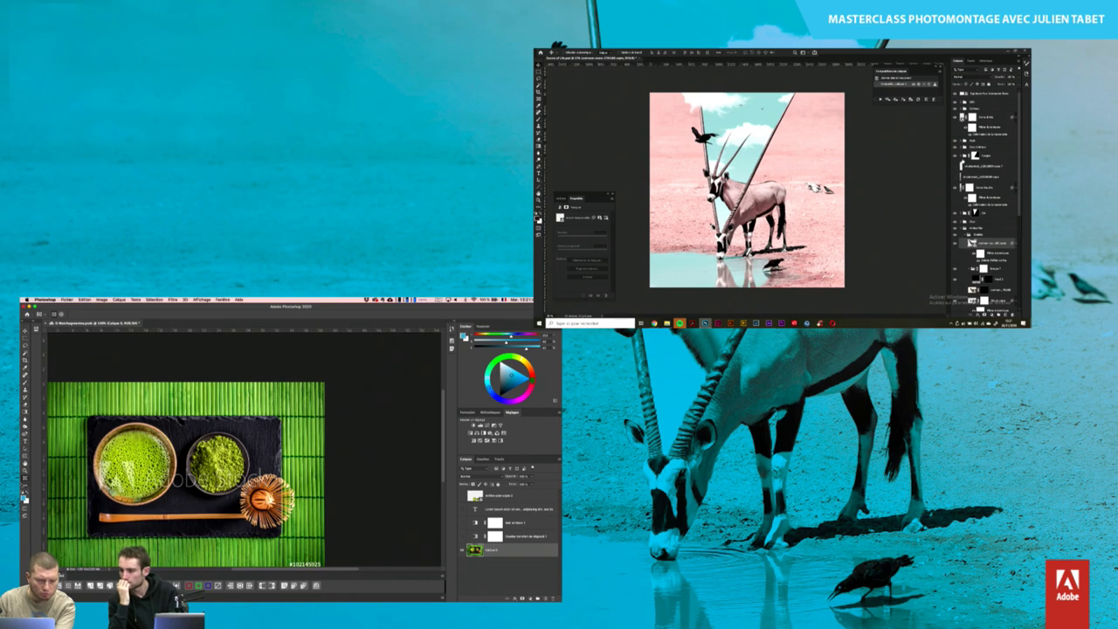
{"action": "key", "text": "w"}
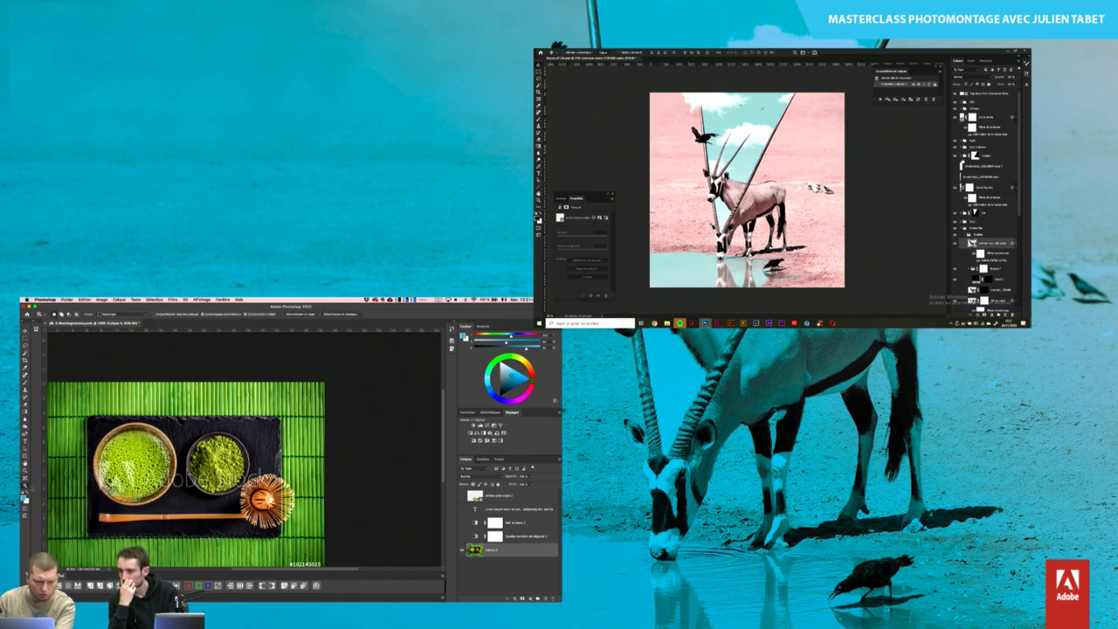
{"action": "left_click_drag", "start_coordinate": [91, 419], "coordinate": [182, 503]}
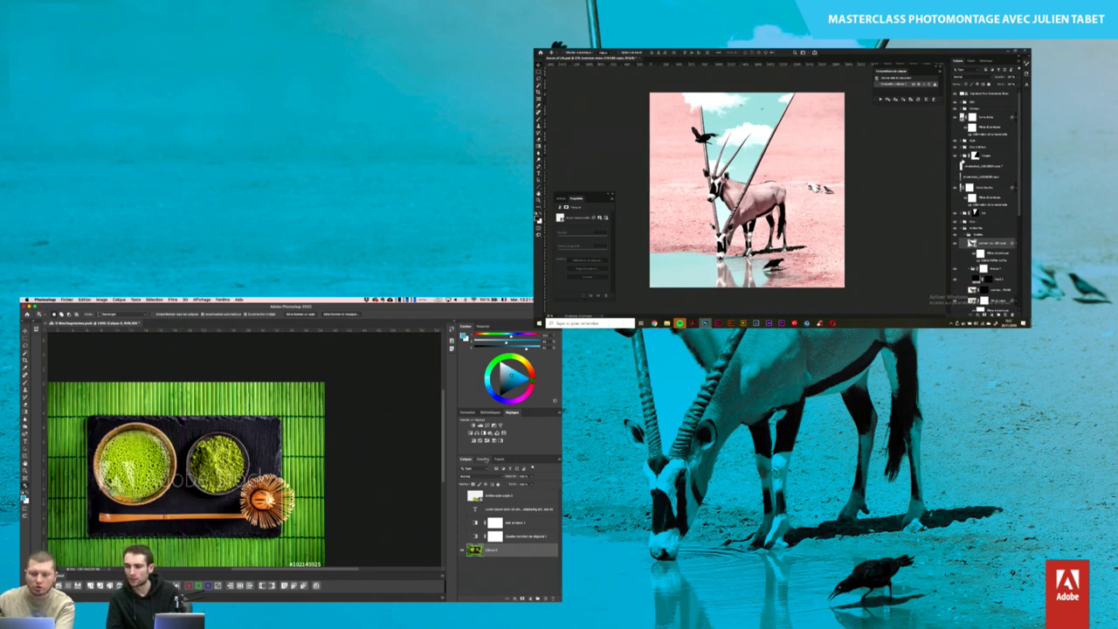
Inspect the Alpha 1 mask of the two bowls in Channels, then return to Layers
{"action": "left_click", "coordinate": [483, 459]}
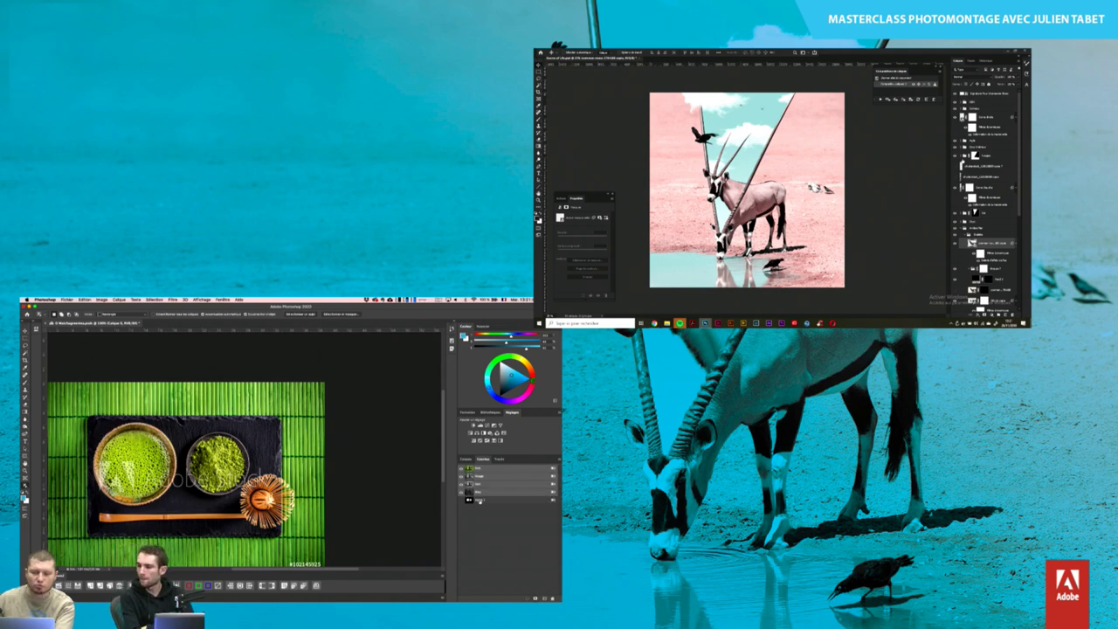
{"action": "left_click", "coordinate": [478, 499]}
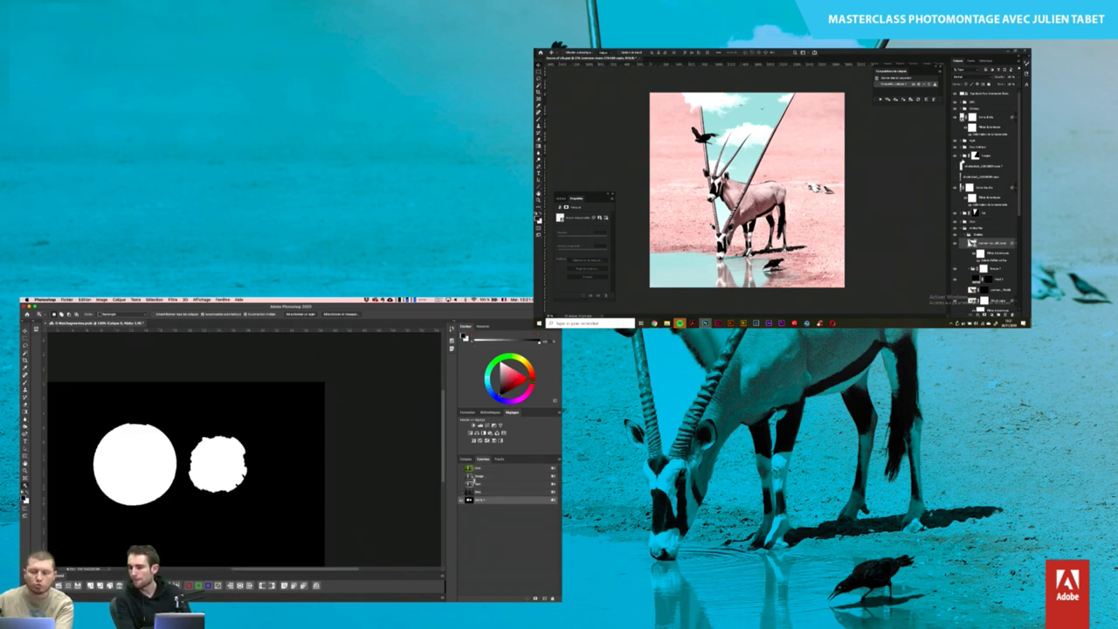
{"action": "left_click", "coordinate": [465, 459]}
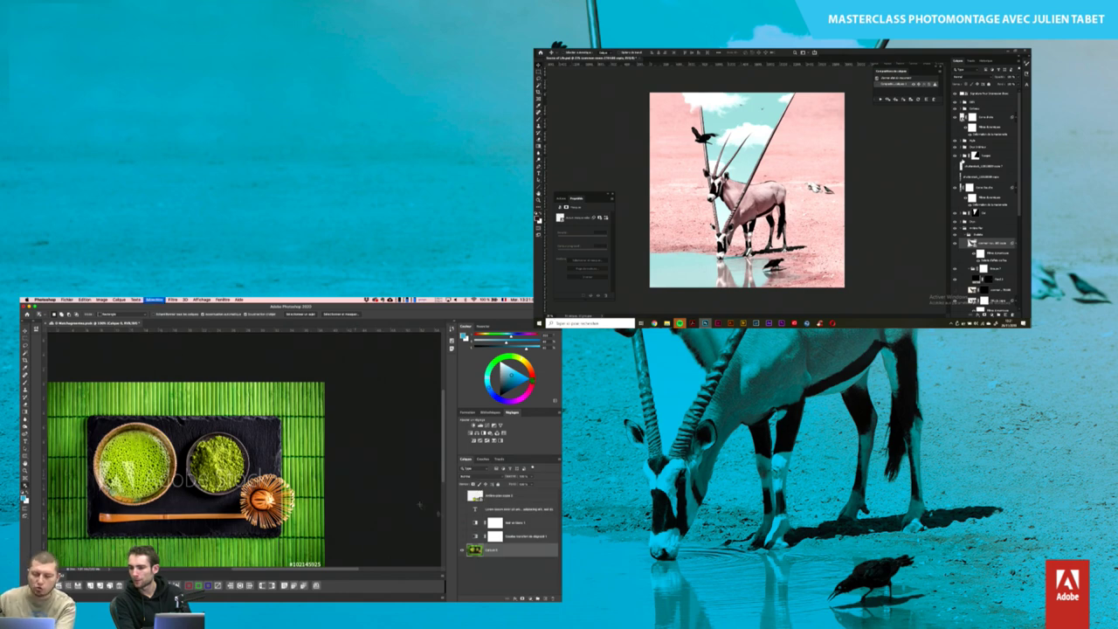
Content-aware scale the matcha photo wider to the right and taller downward
{"action": "left_click", "coordinate": [81, 299]}
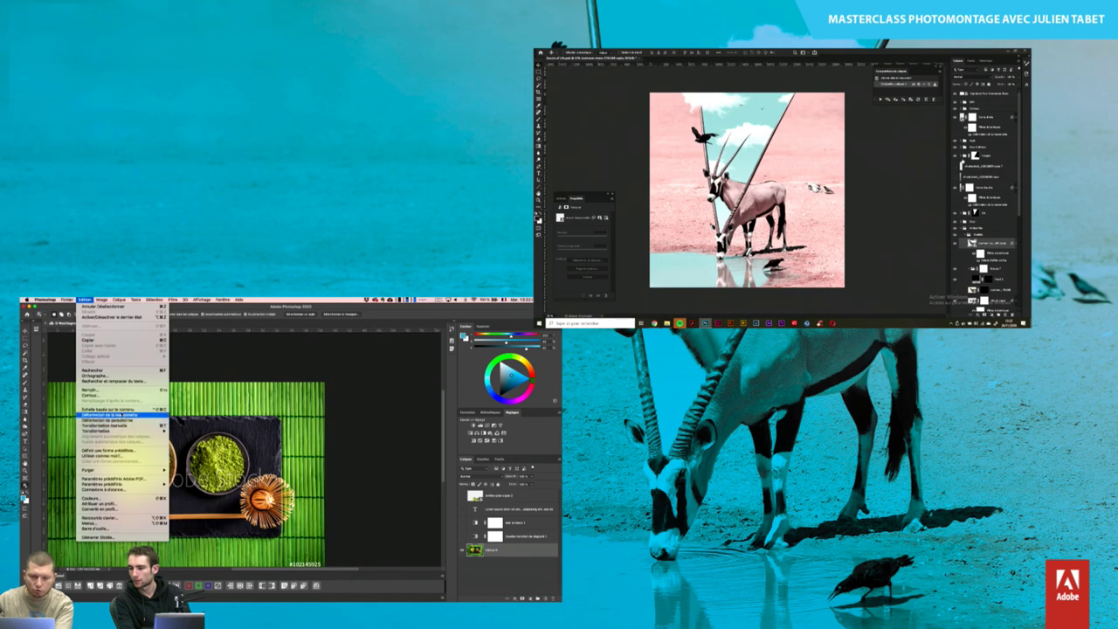
{"action": "left_click", "coordinate": [109, 409]}
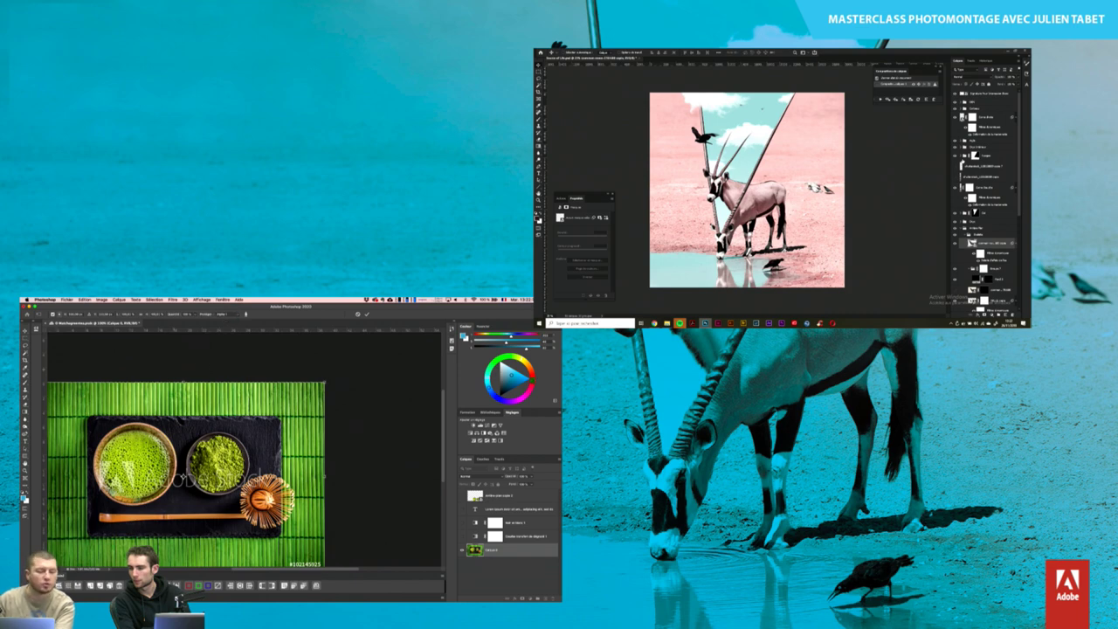
{"action": "left_click_drag", "start_coordinate": [326, 476], "coordinate": [383, 476]}
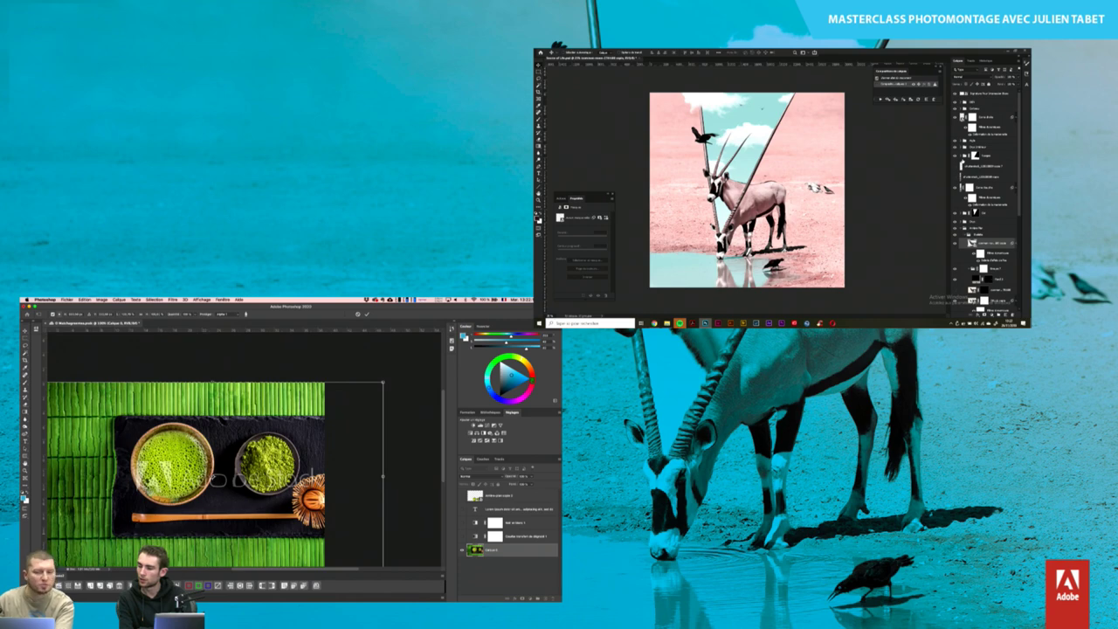
{"action": "key", "text": "ctrl+minus"}
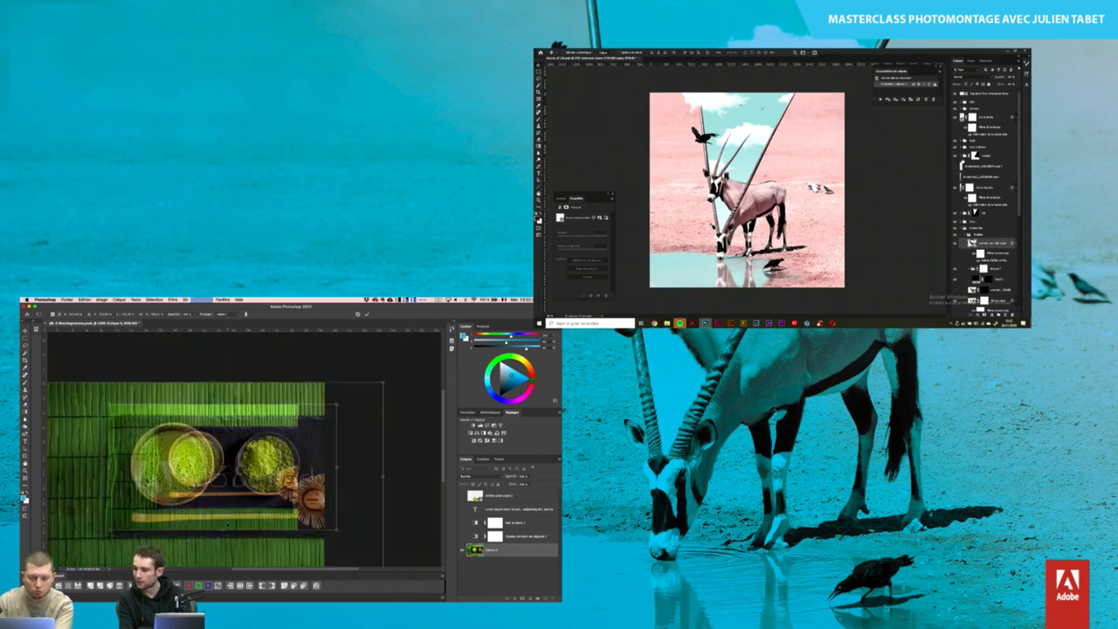
{"action": "left_click_drag", "start_coordinate": [223, 529], "coordinate": [213, 565]}
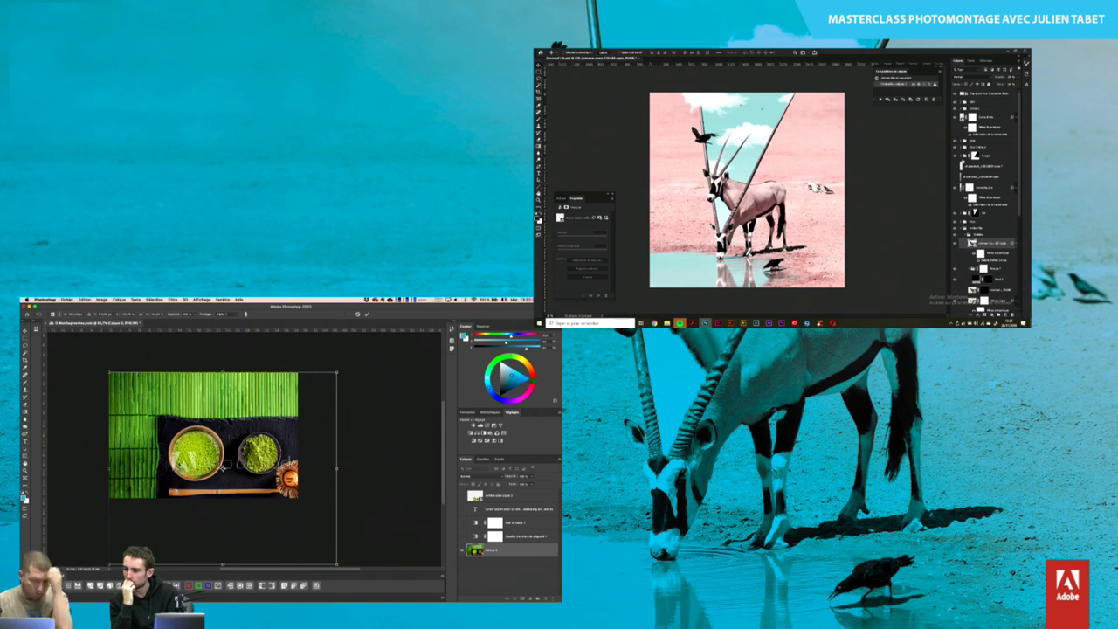